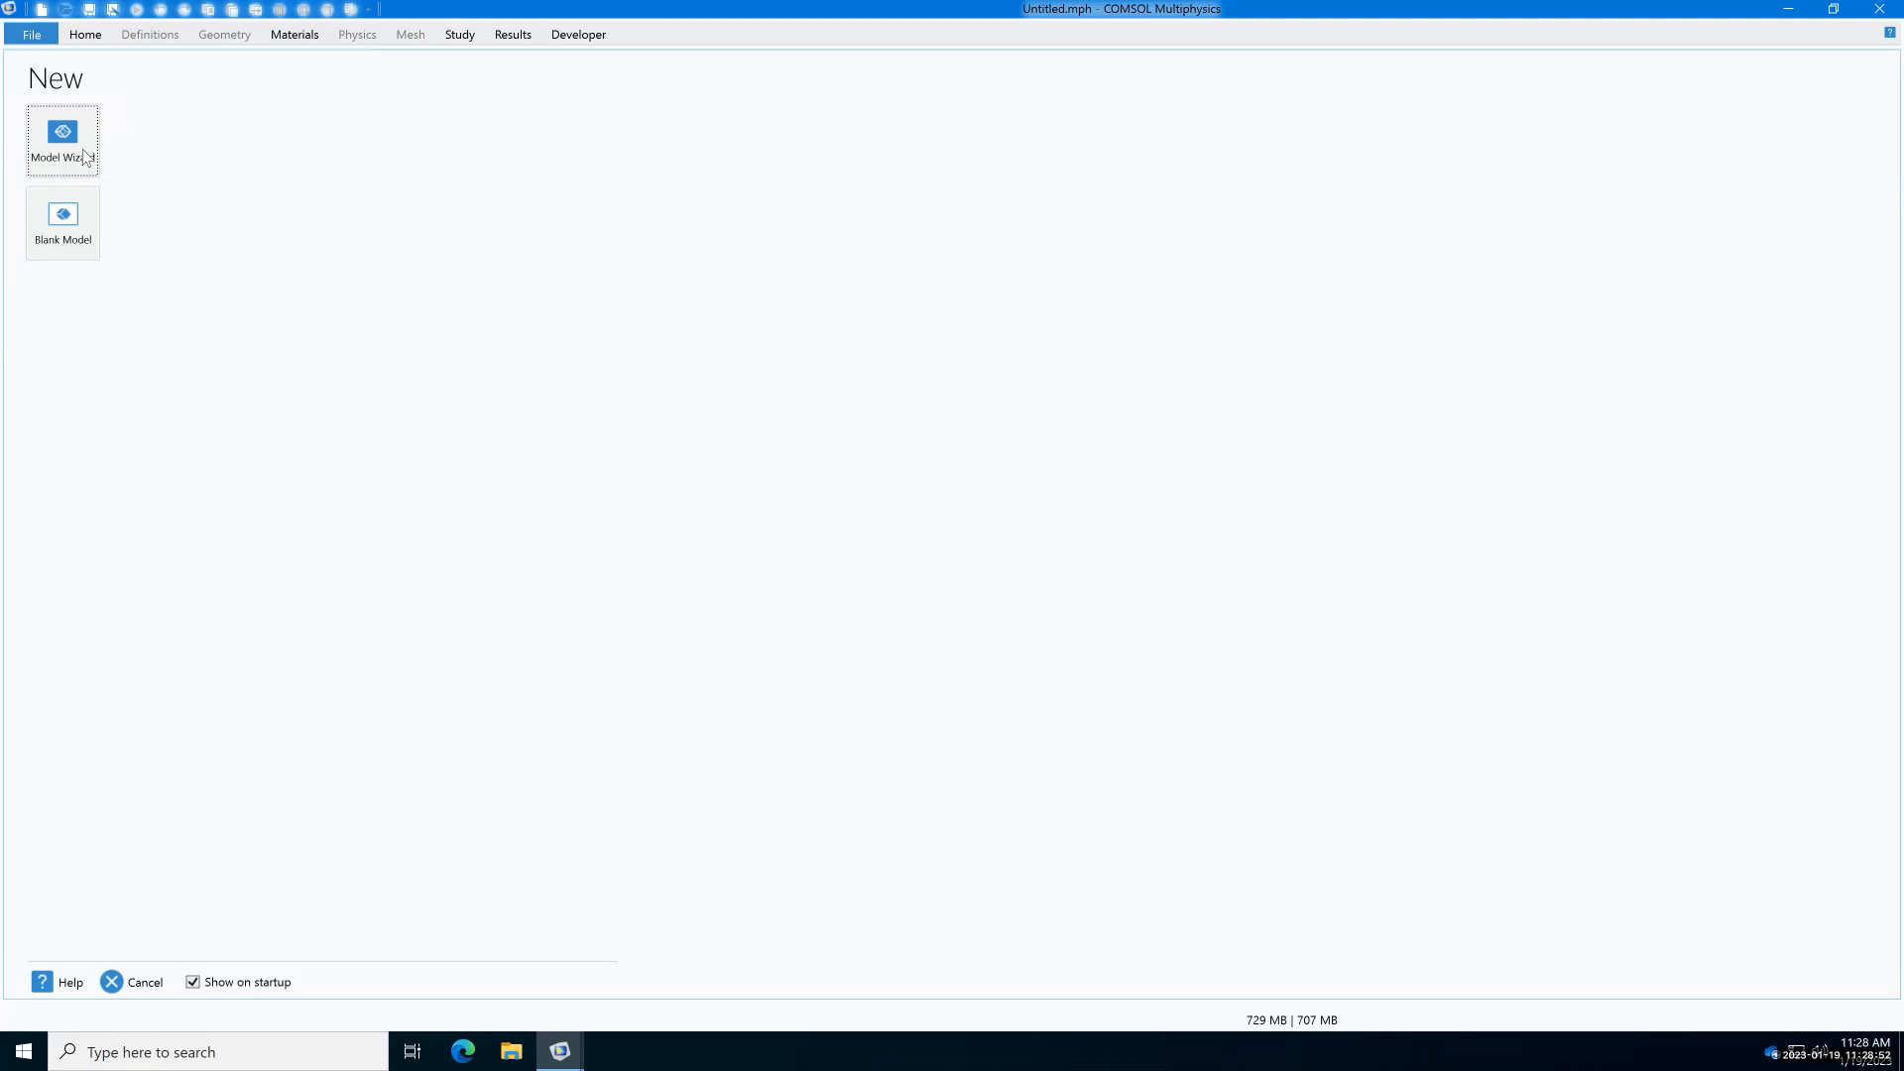
Step: Start a 2D model with the wizard and add the single-phase Laminar Flow (spf) physics interface
click(79, 157)
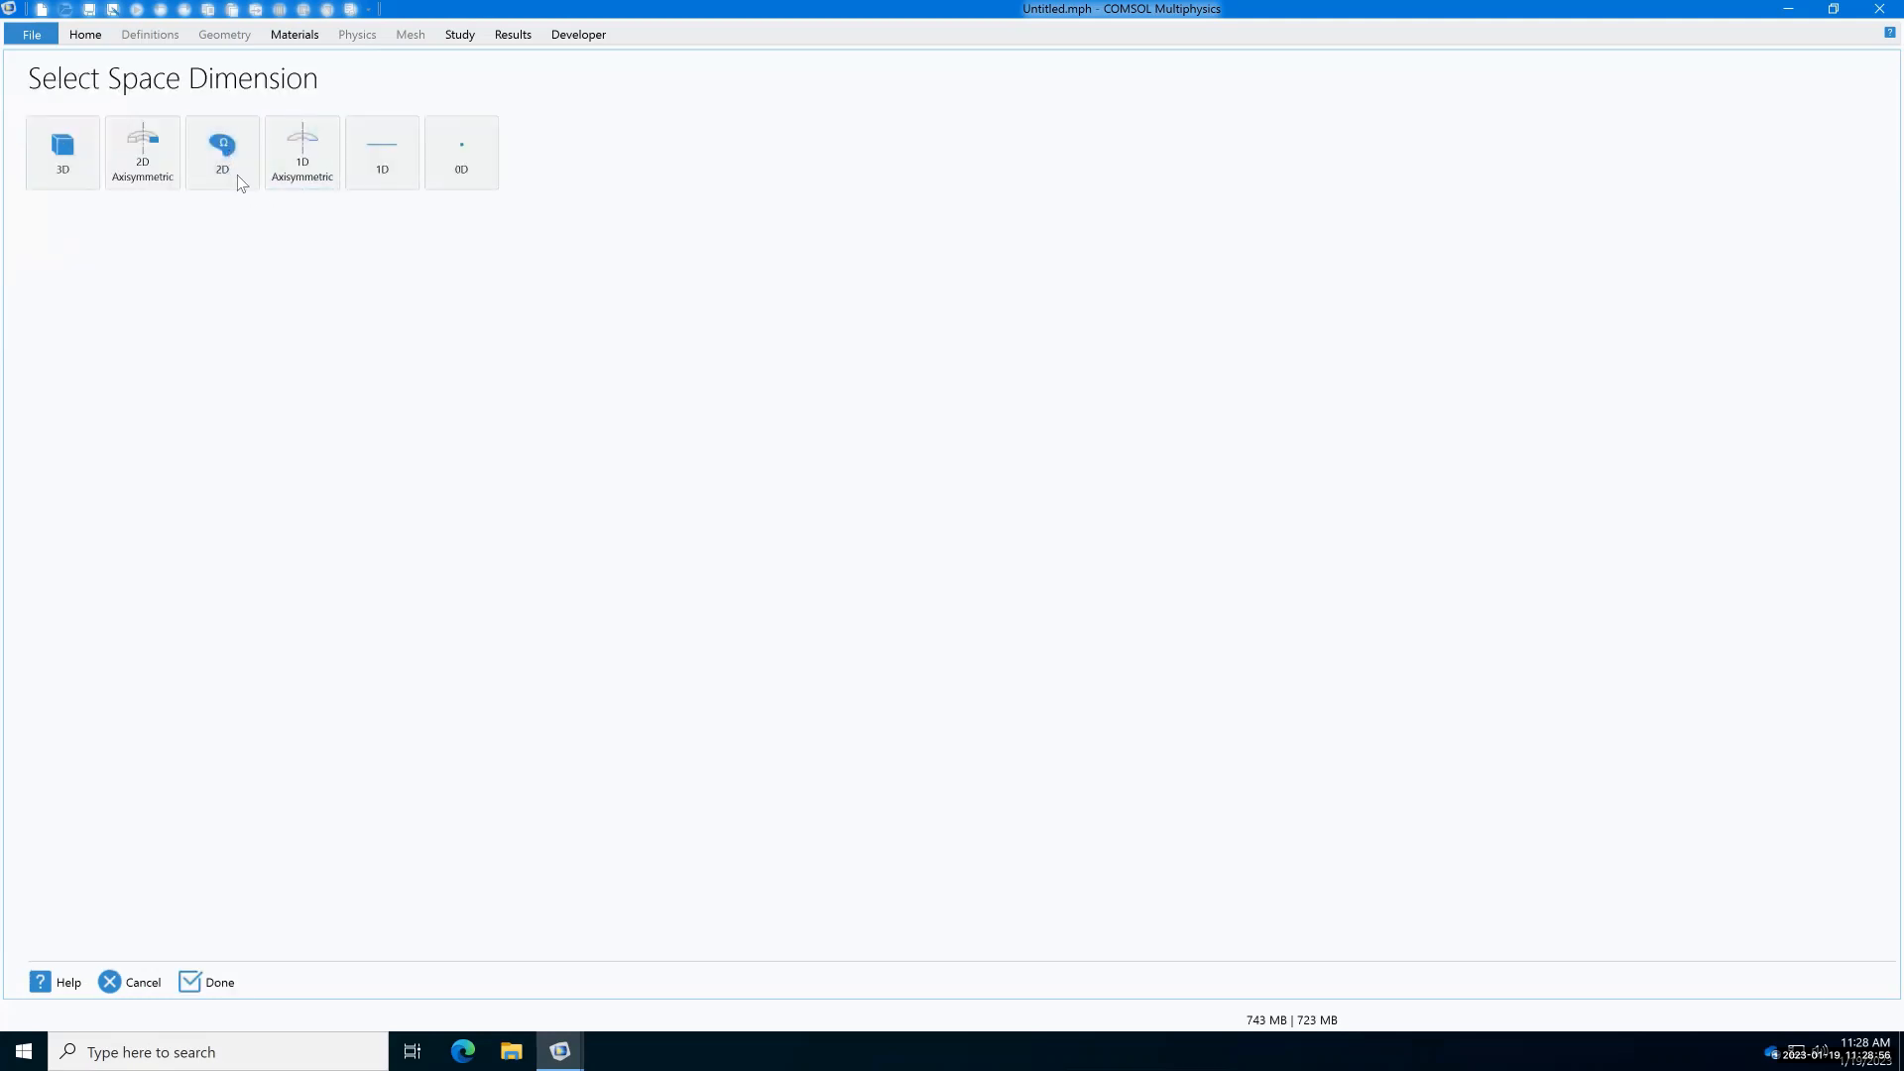
click(234, 164)
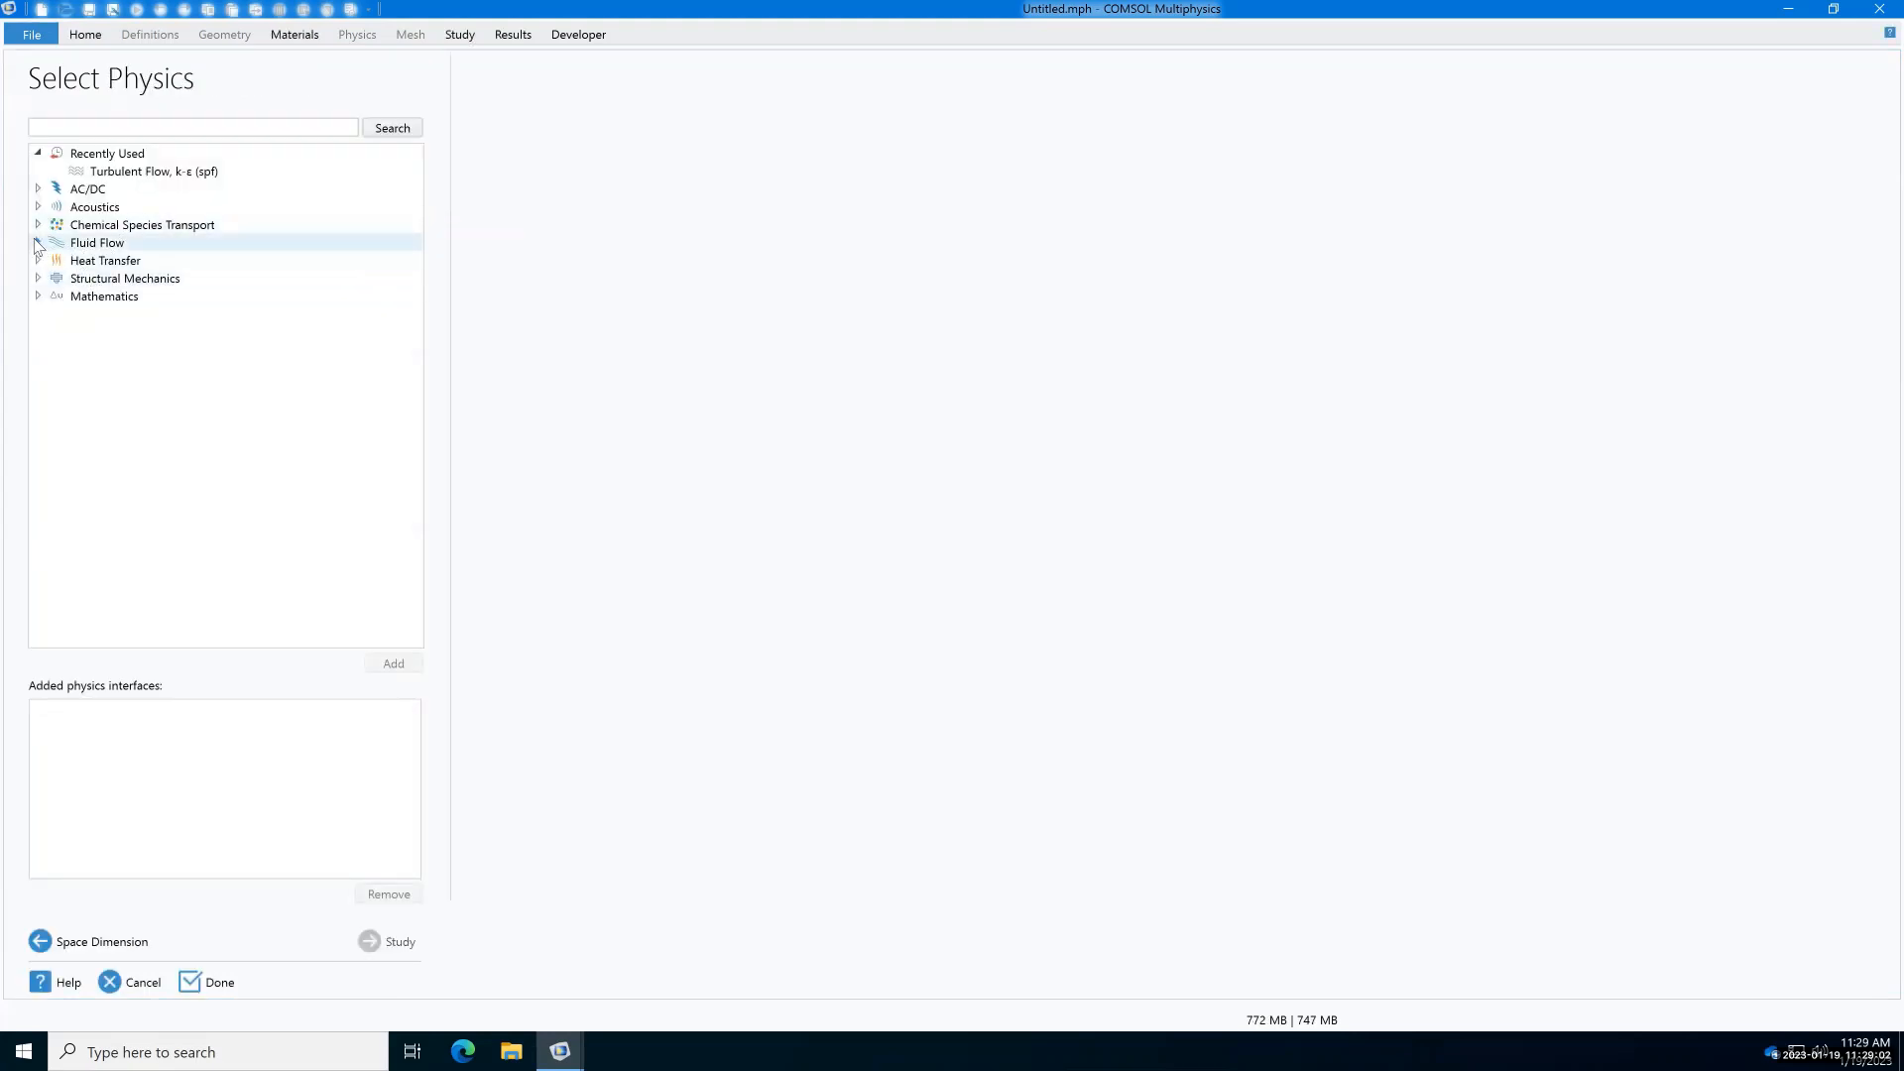
click(40, 243)
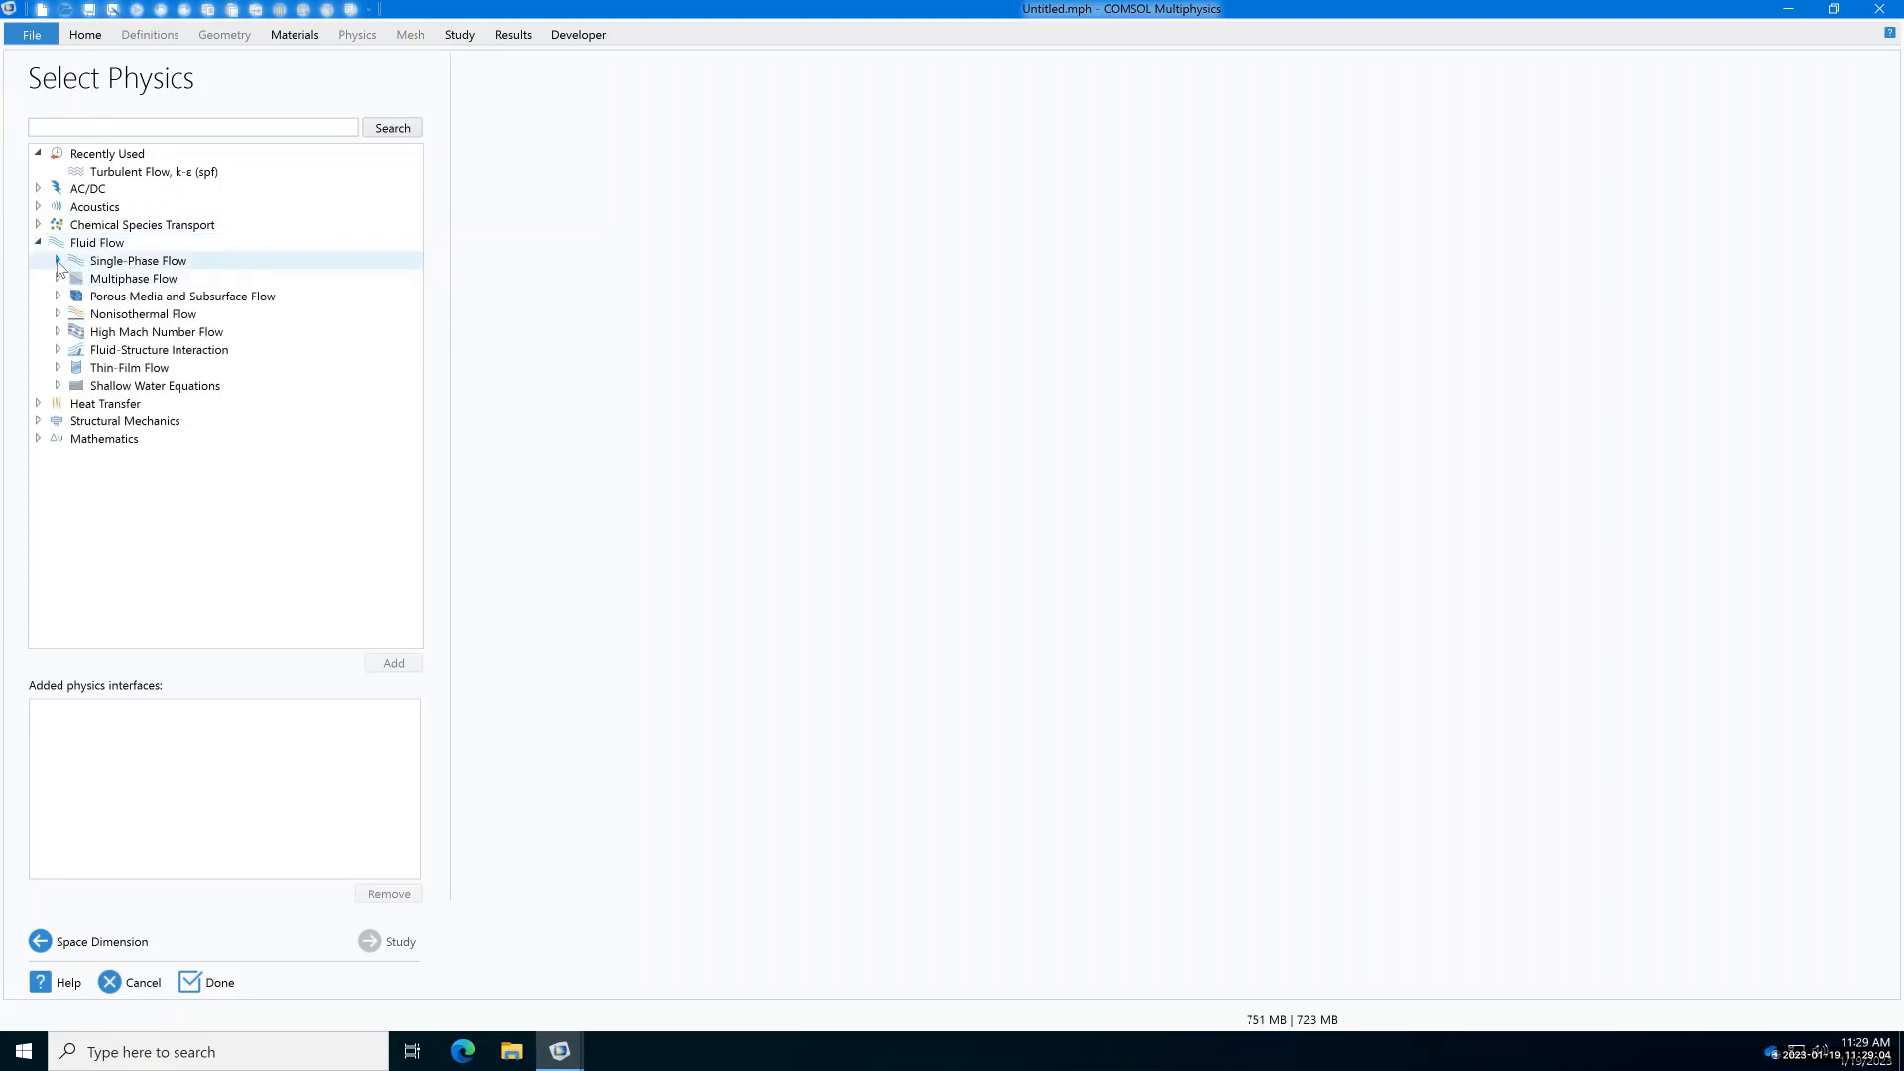
click(58, 260)
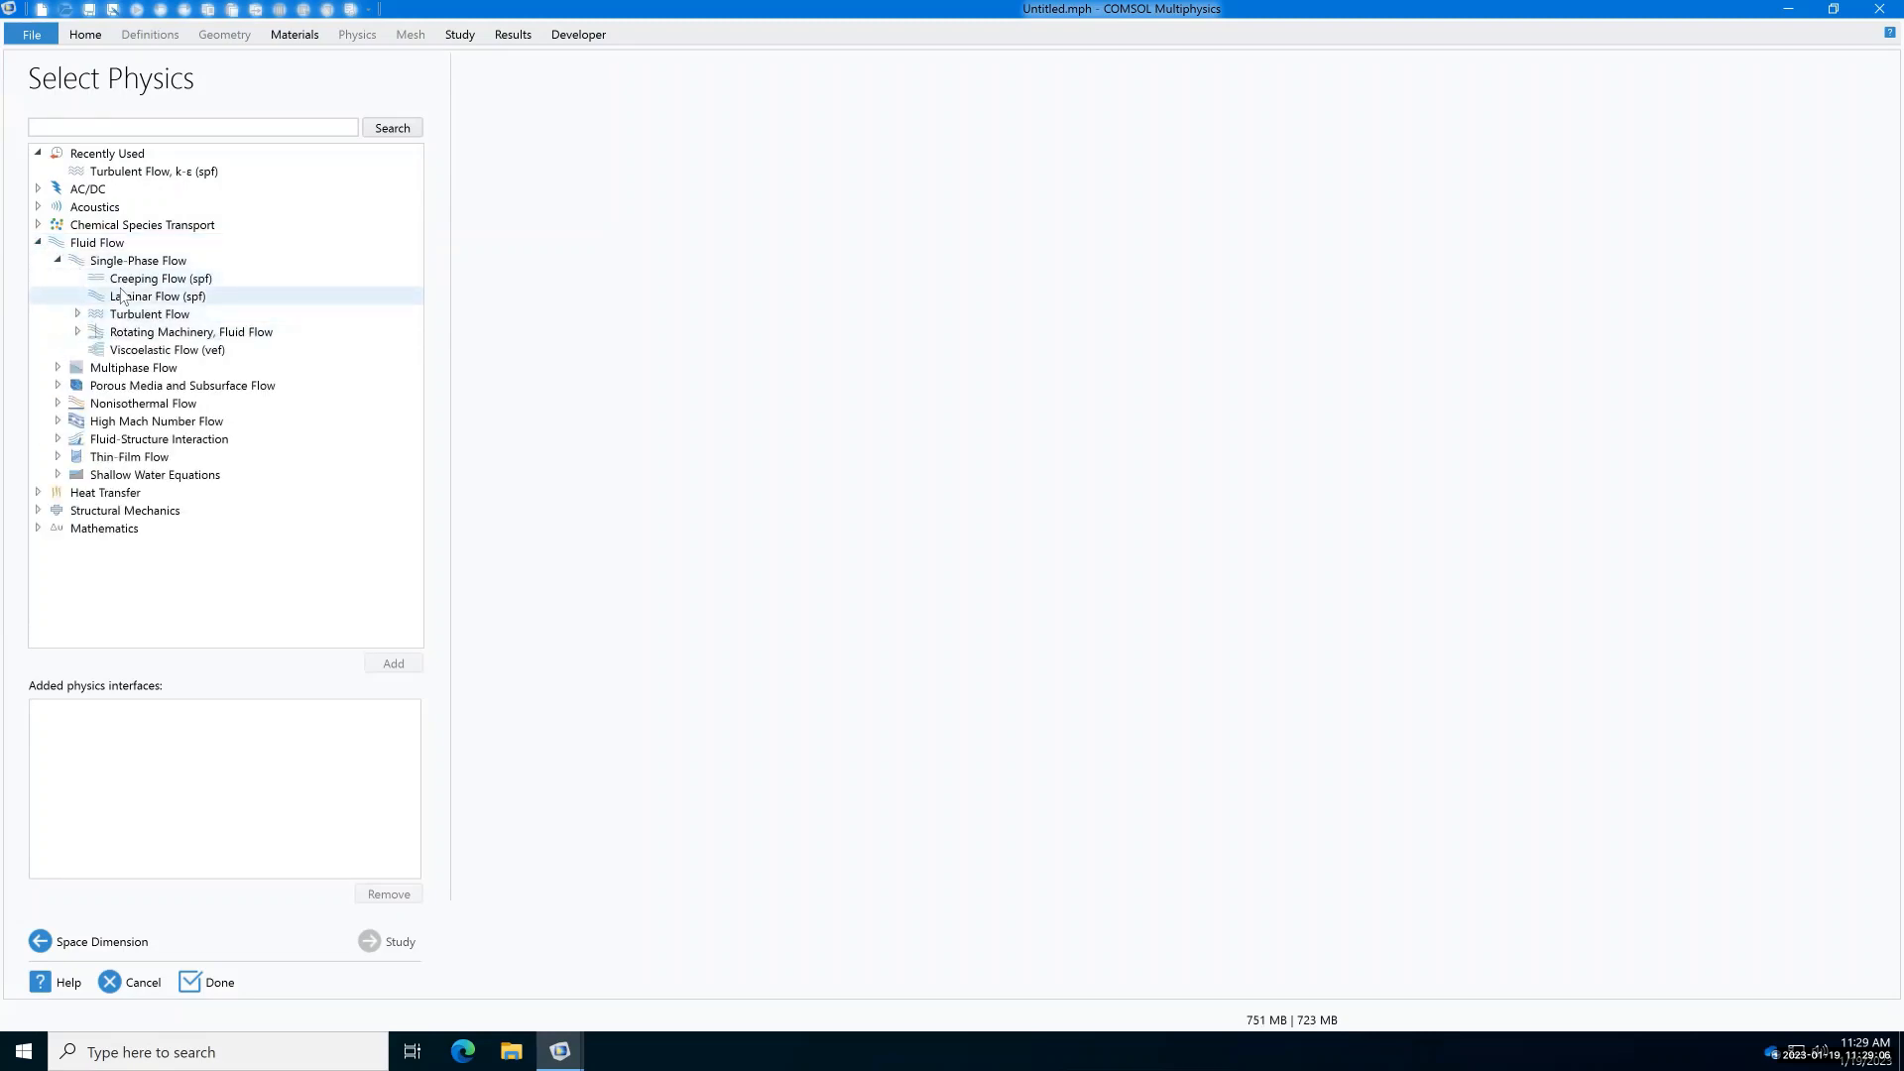
click(131, 297)
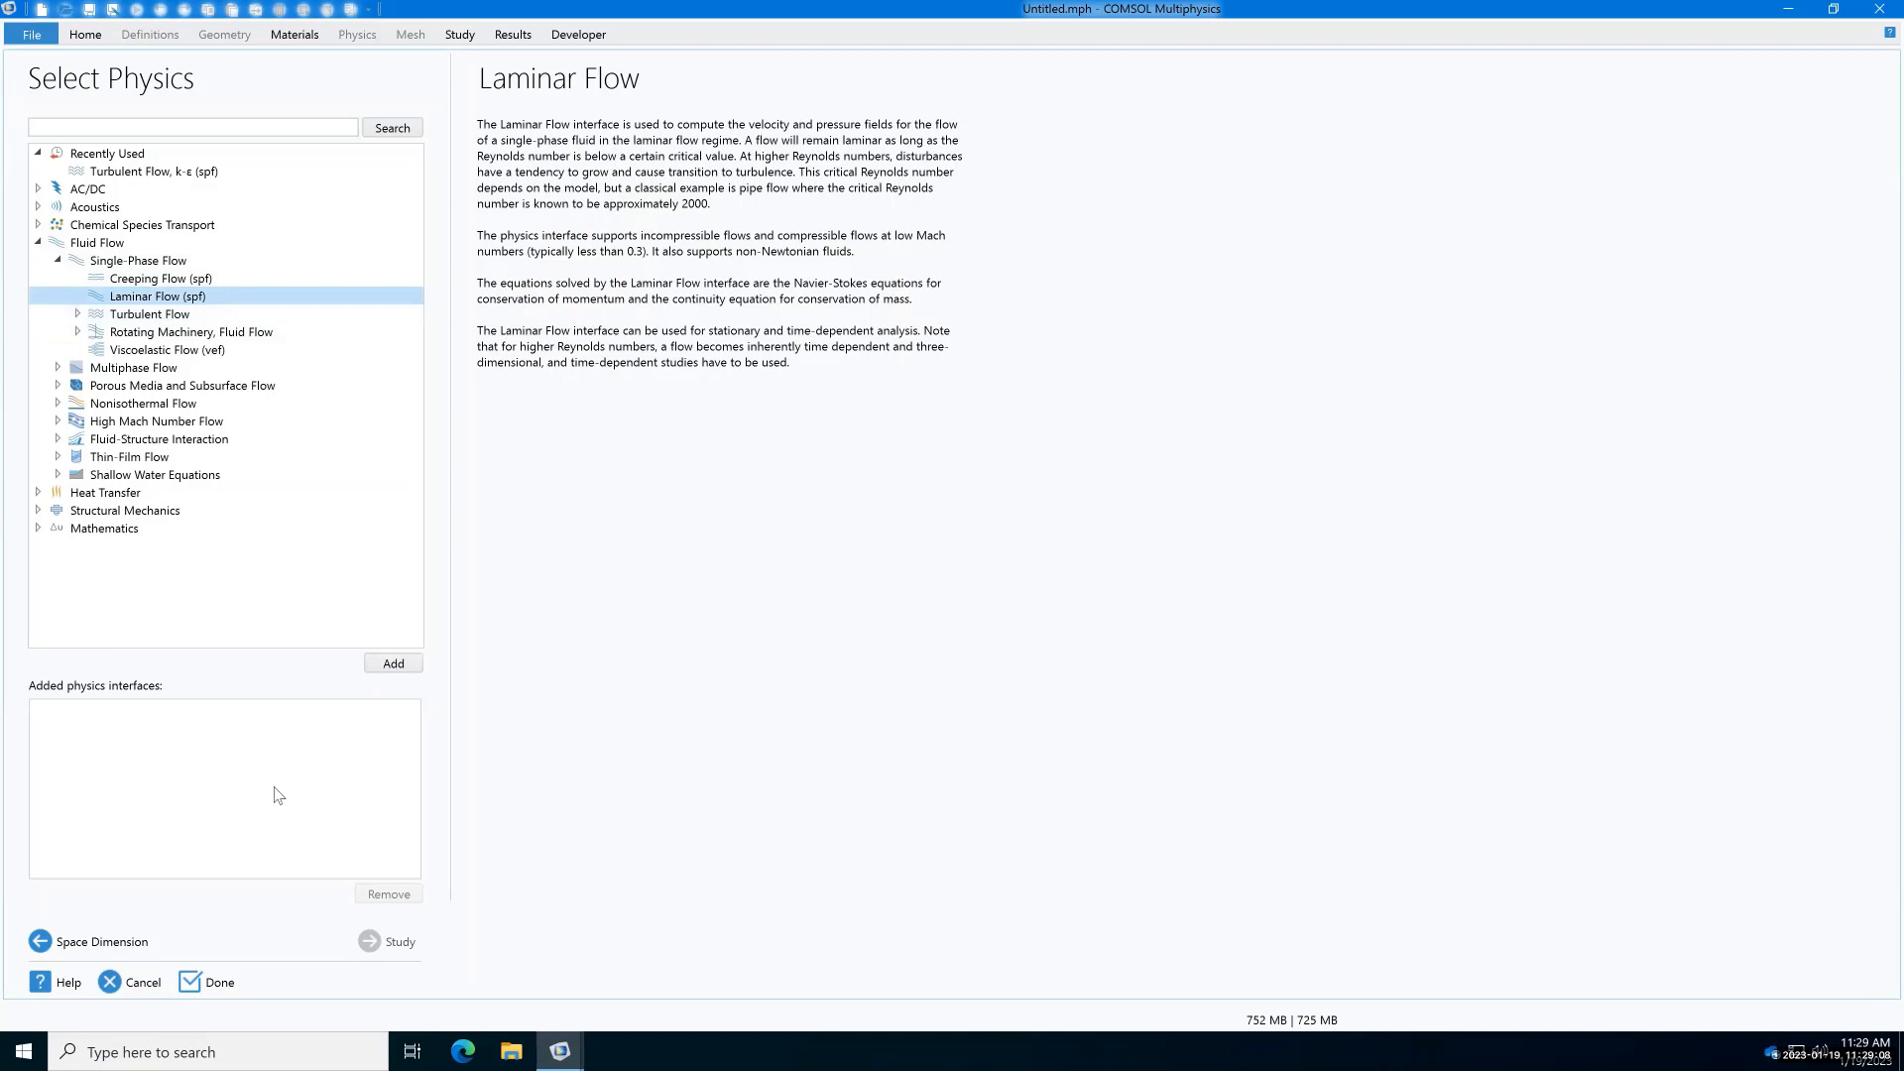
click(392, 667)
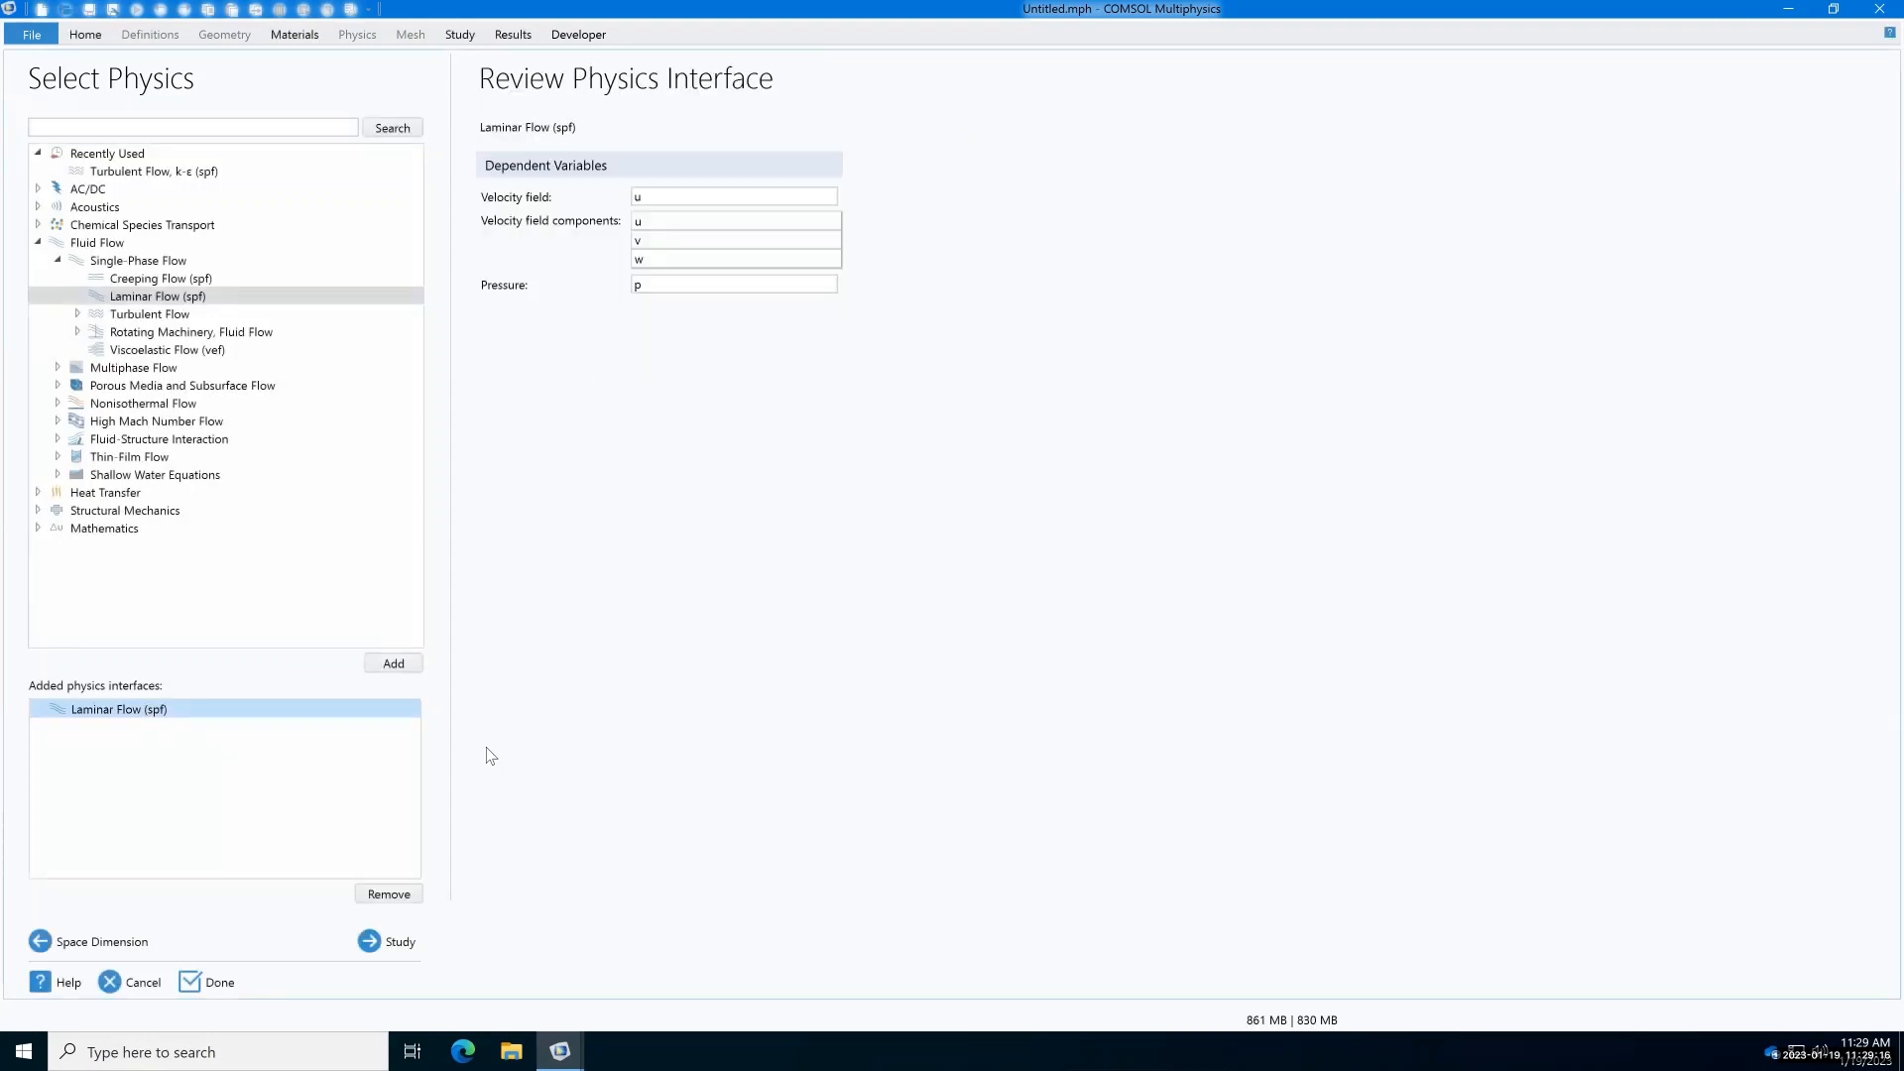
Step: Choose a Time Dependent study and finish the model setup
click(389, 939)
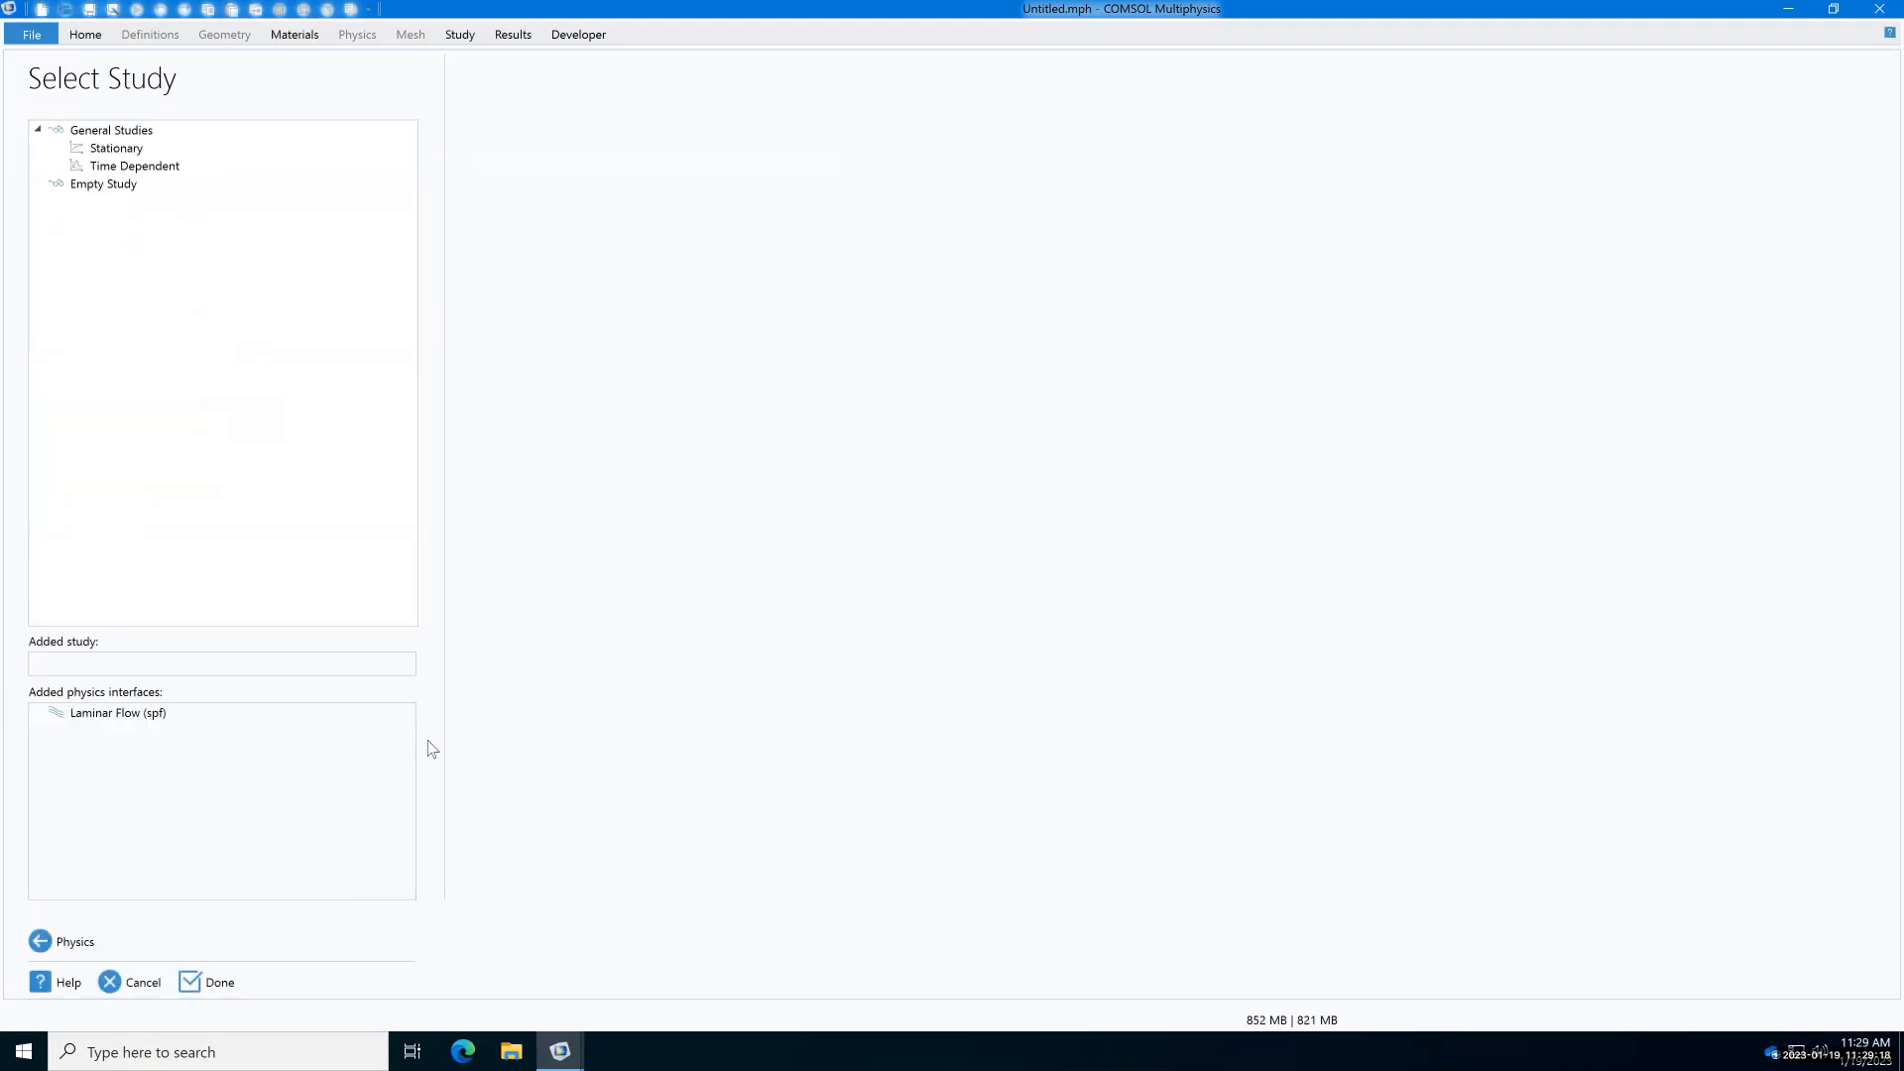
click(146, 171)
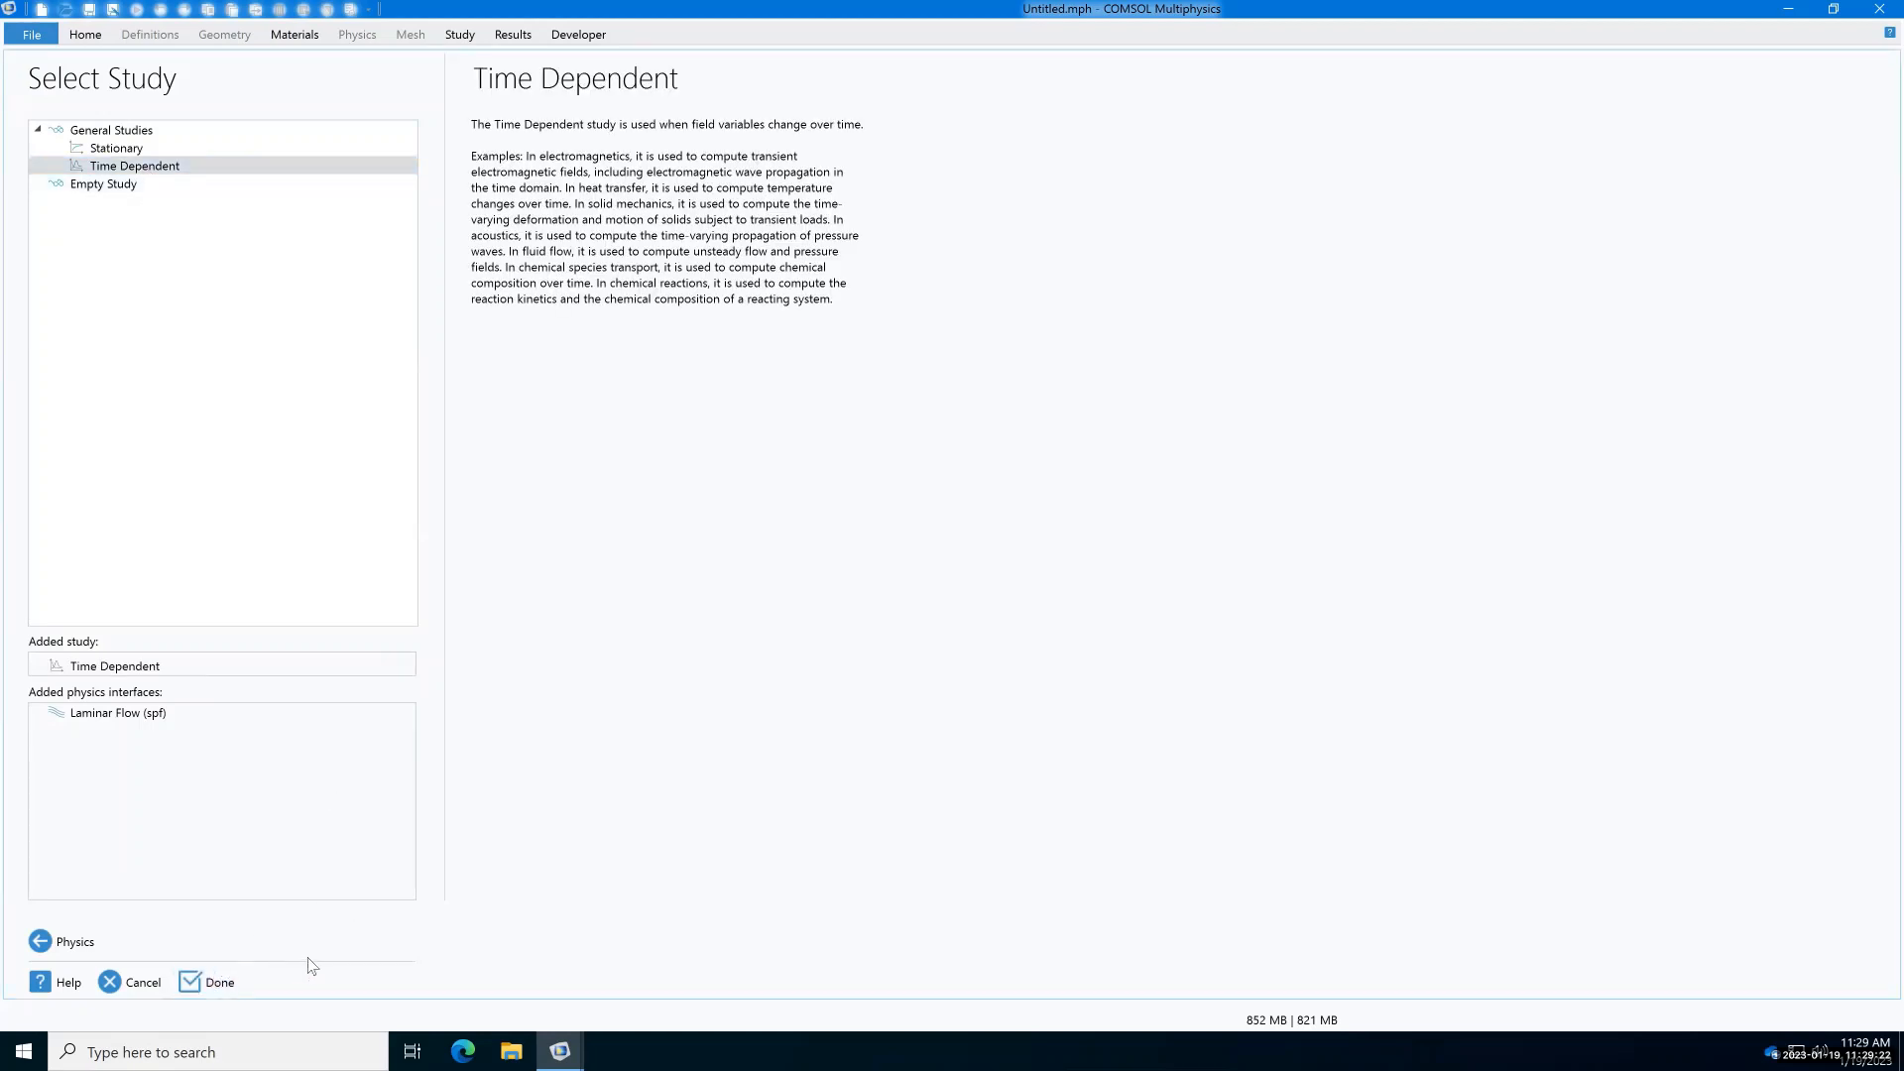
click(211, 983)
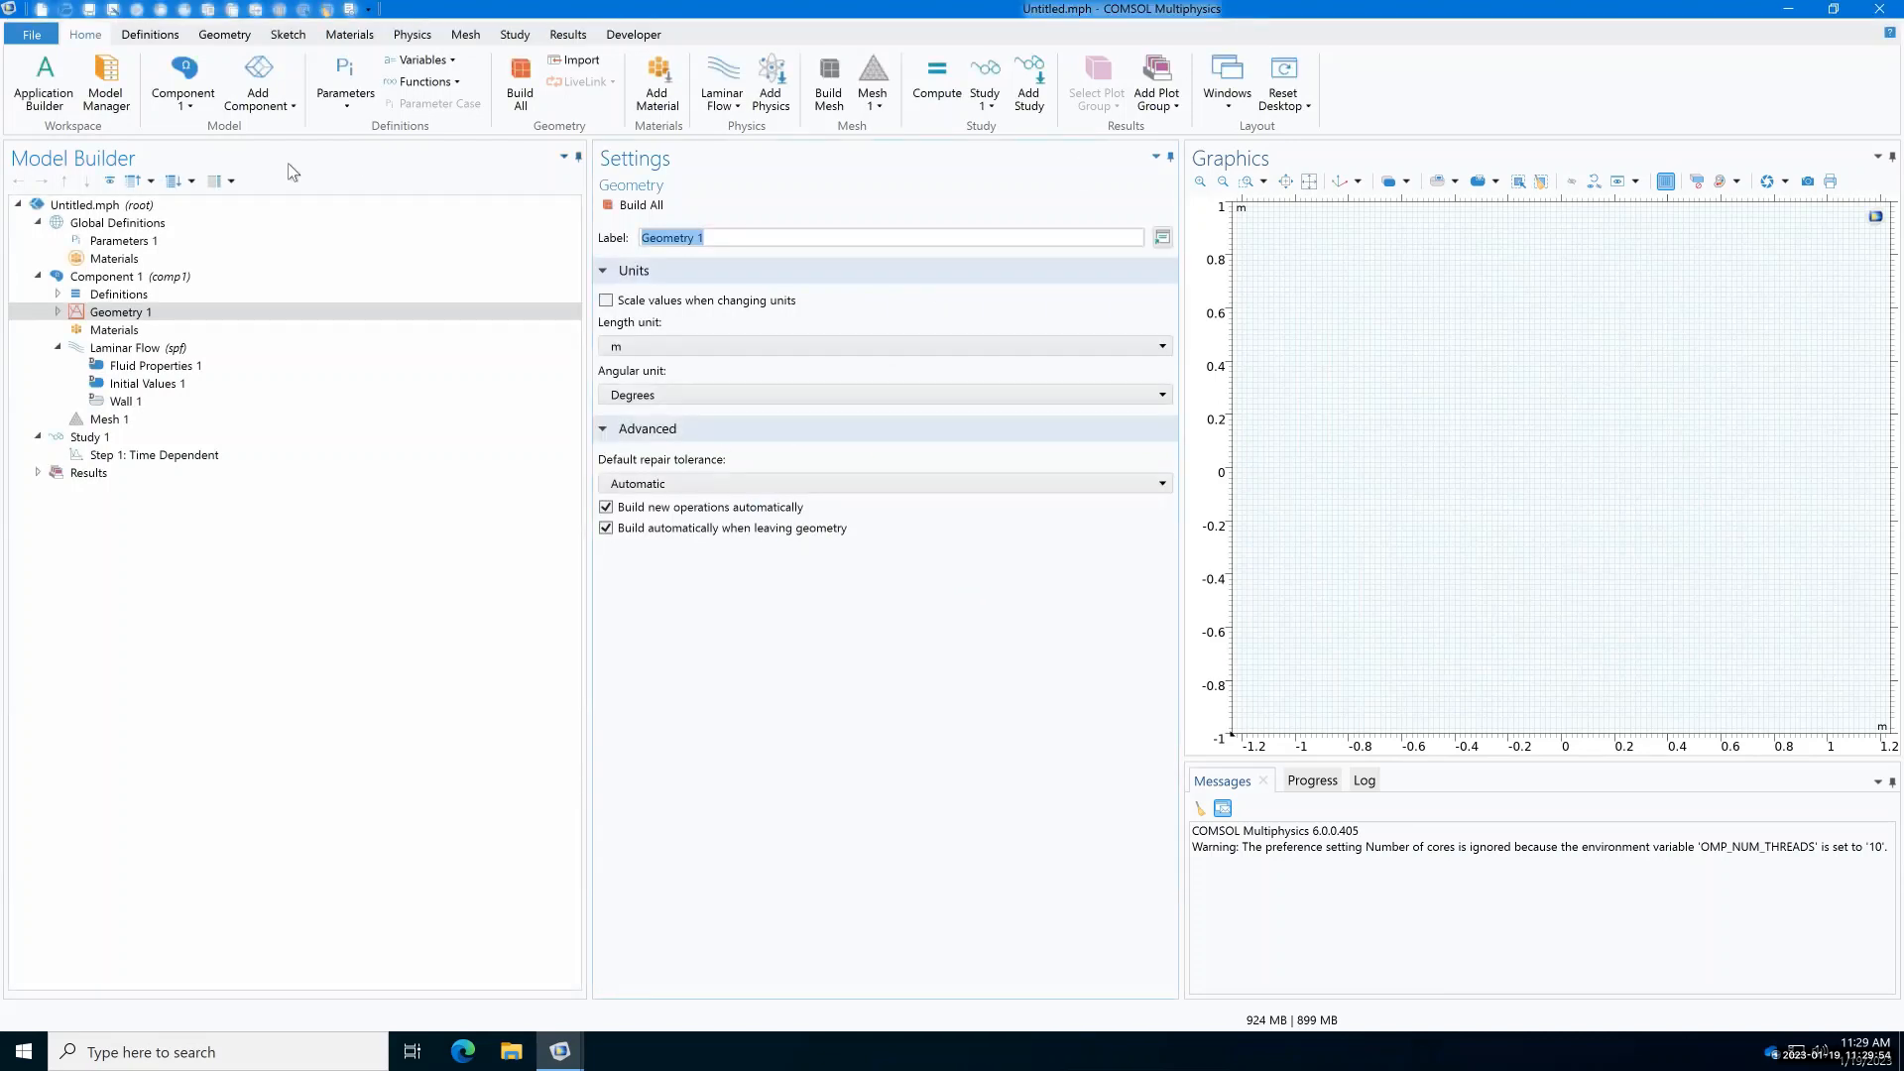
Step: Relabel the global Parameters 1 node as "geometry"
click(156, 243)
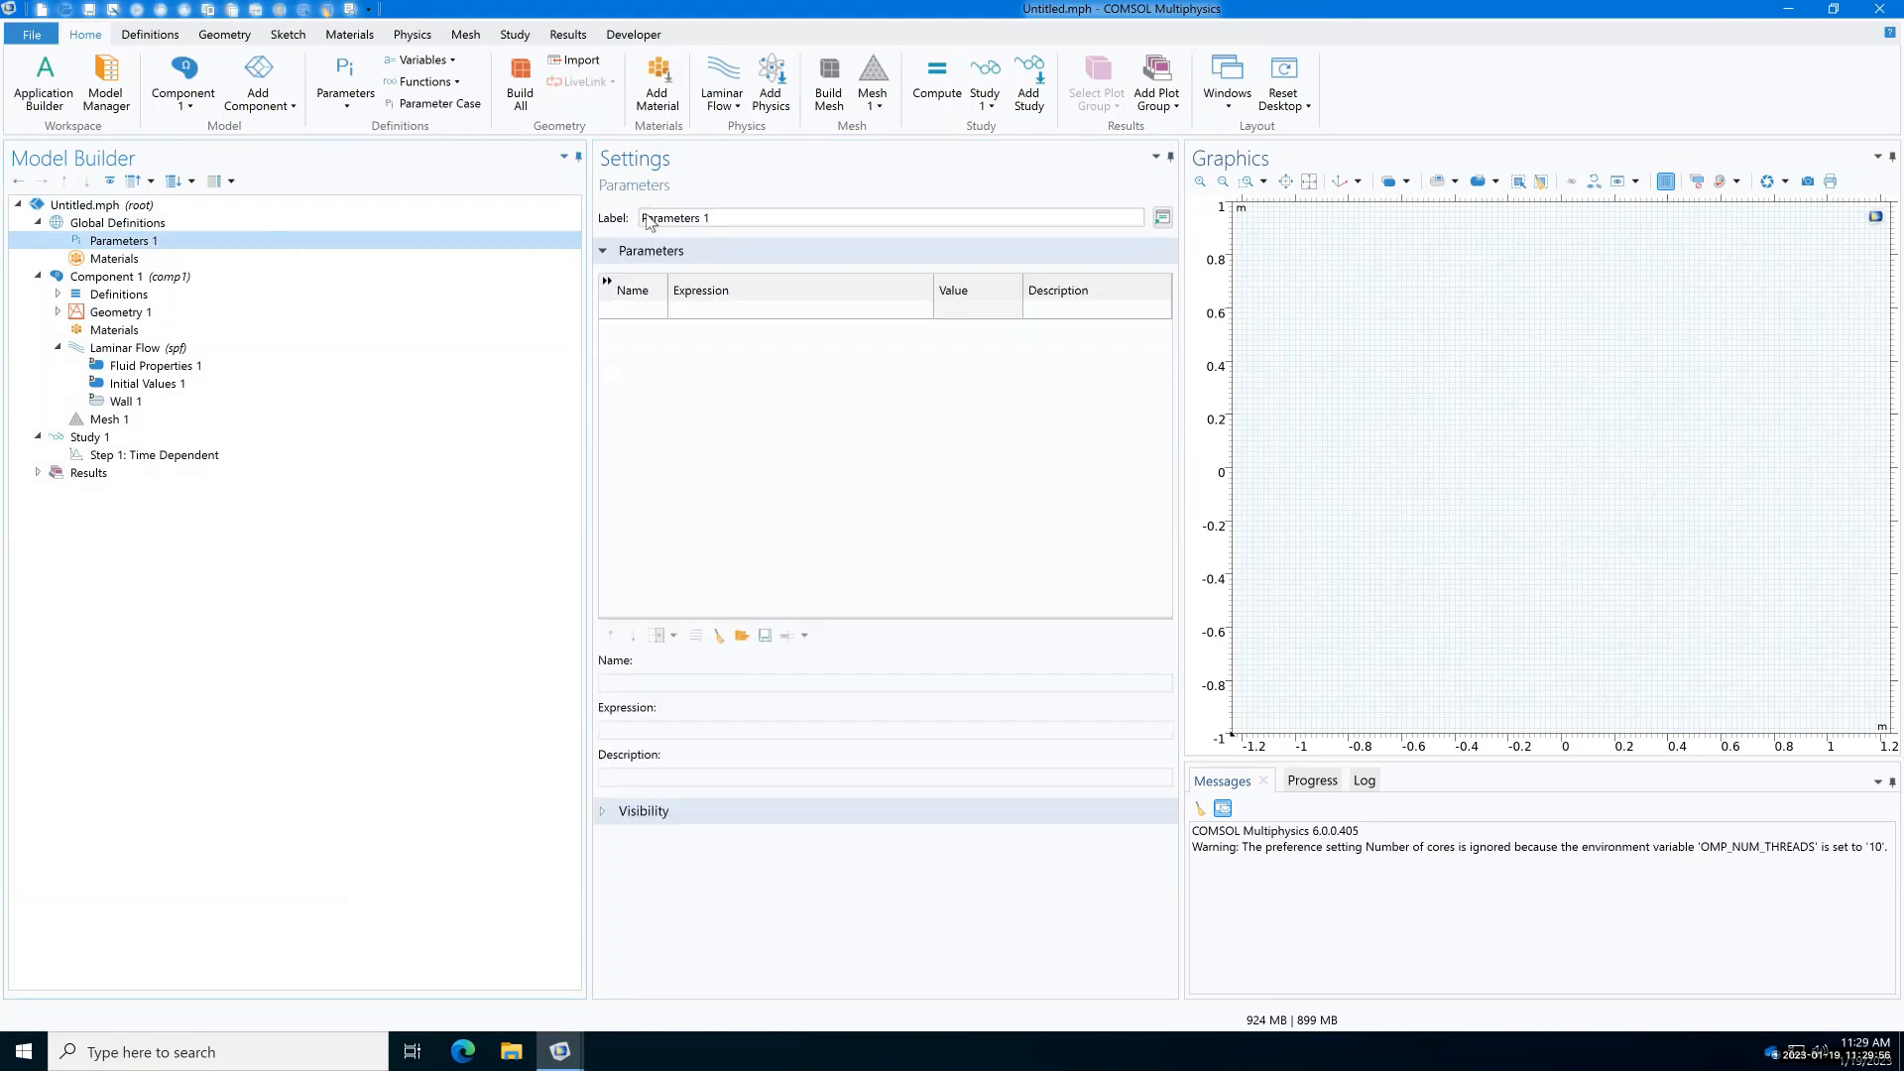
drag(725, 217, 622, 215)
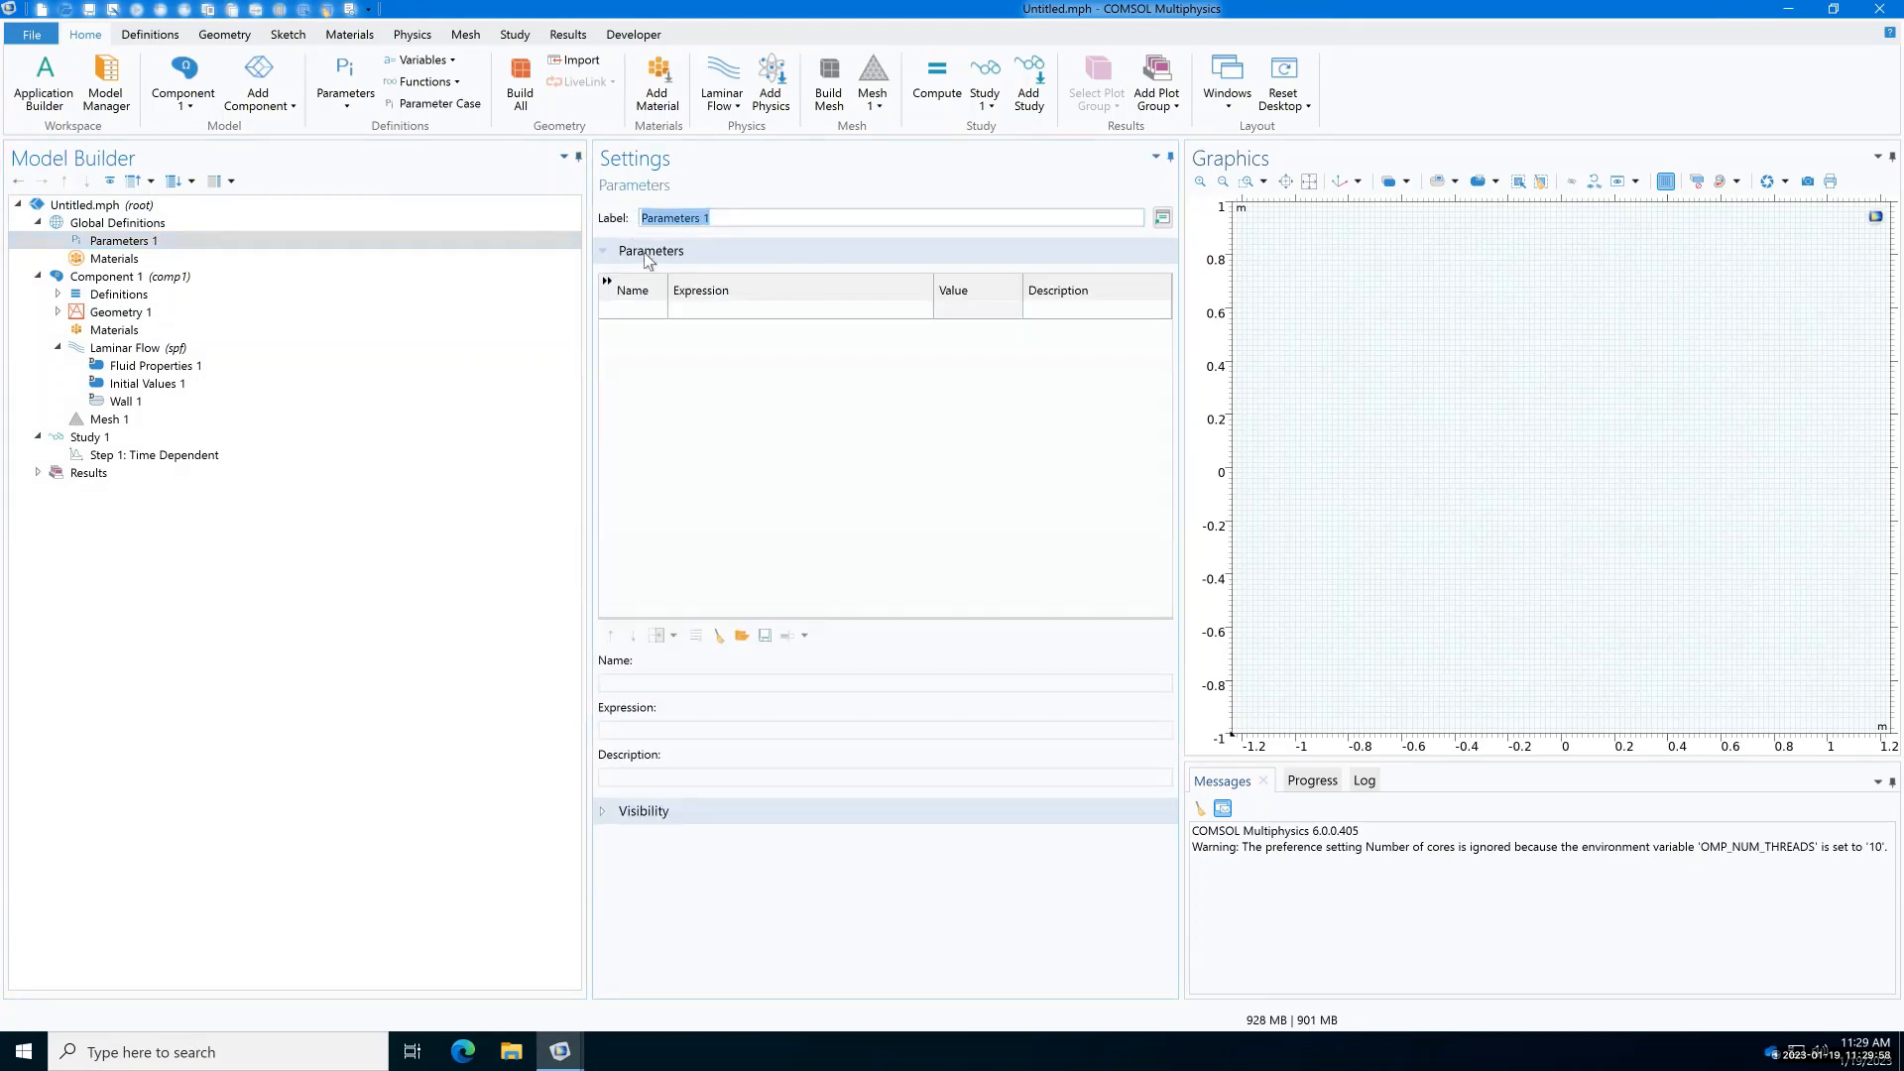
text(geometry)
Step: Define parameter D with the expression 0.1 [m] in the geometry parameters
click(645, 309)
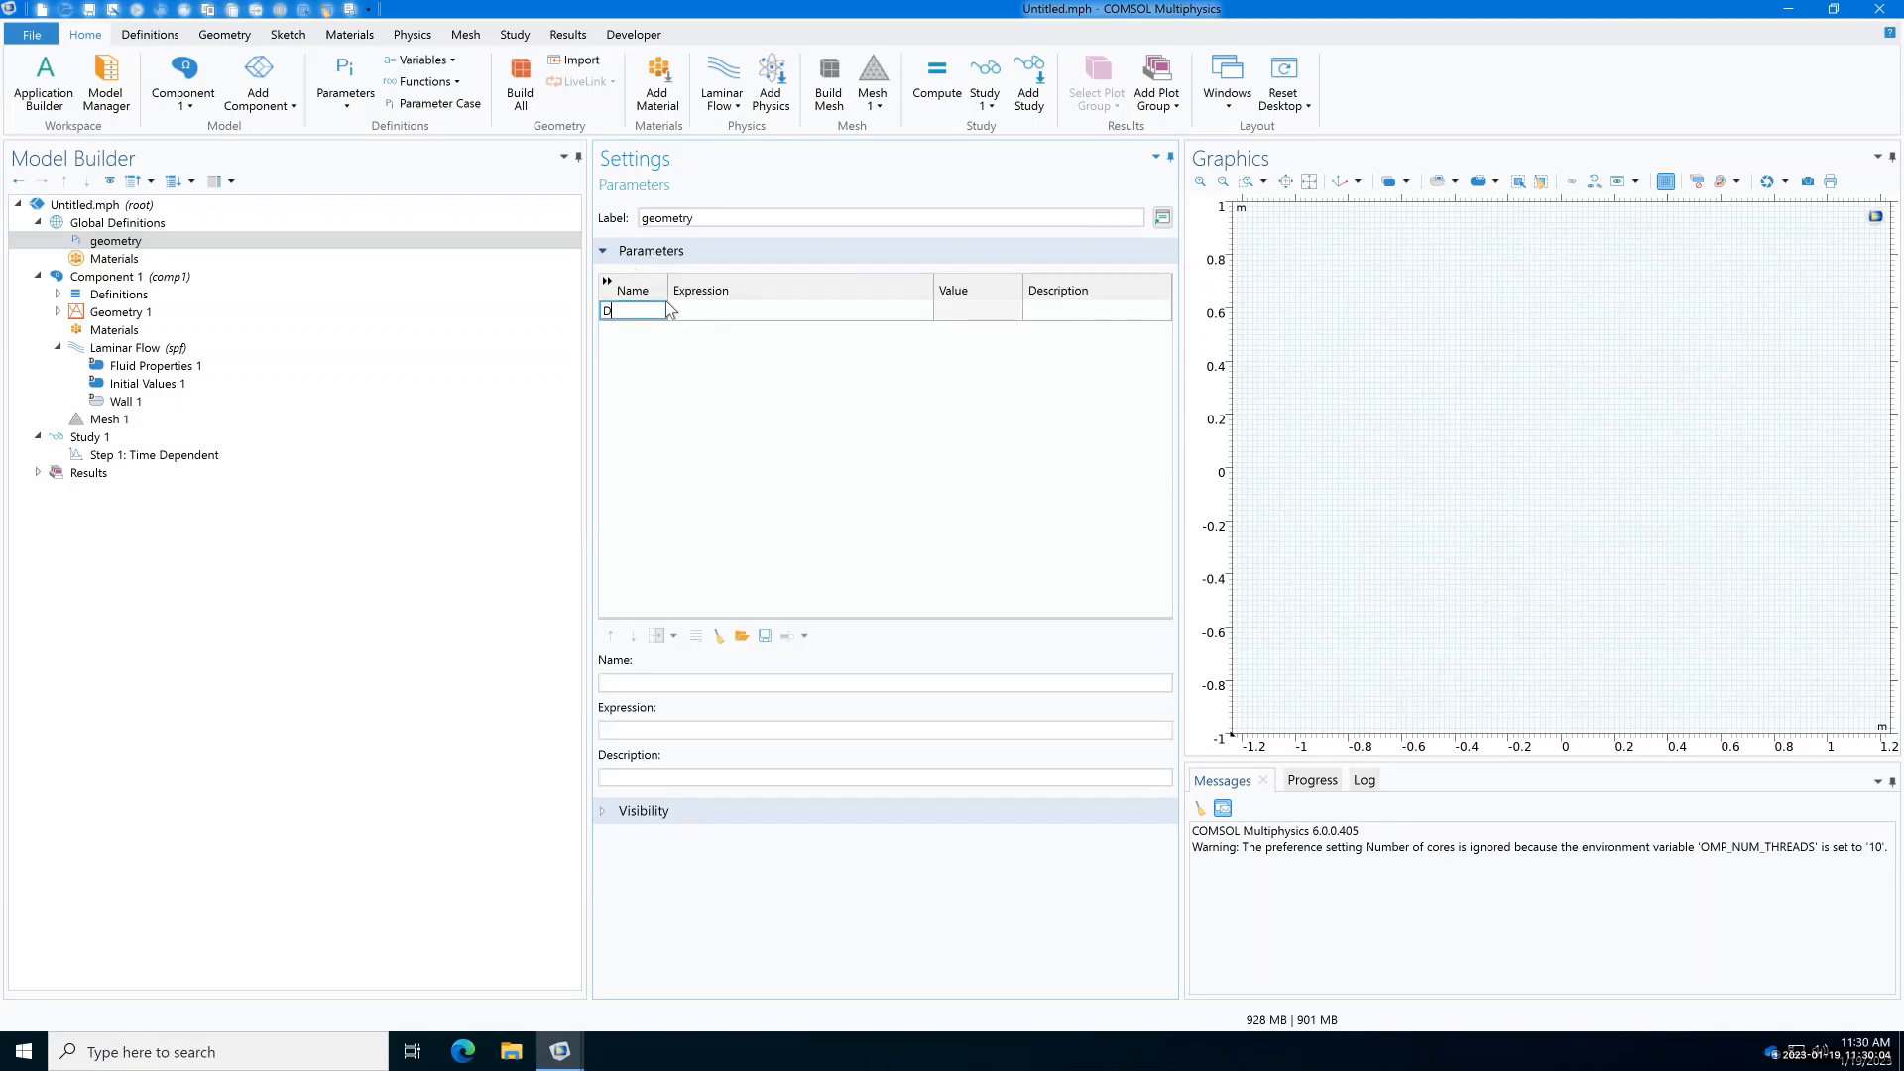
key(Tab)
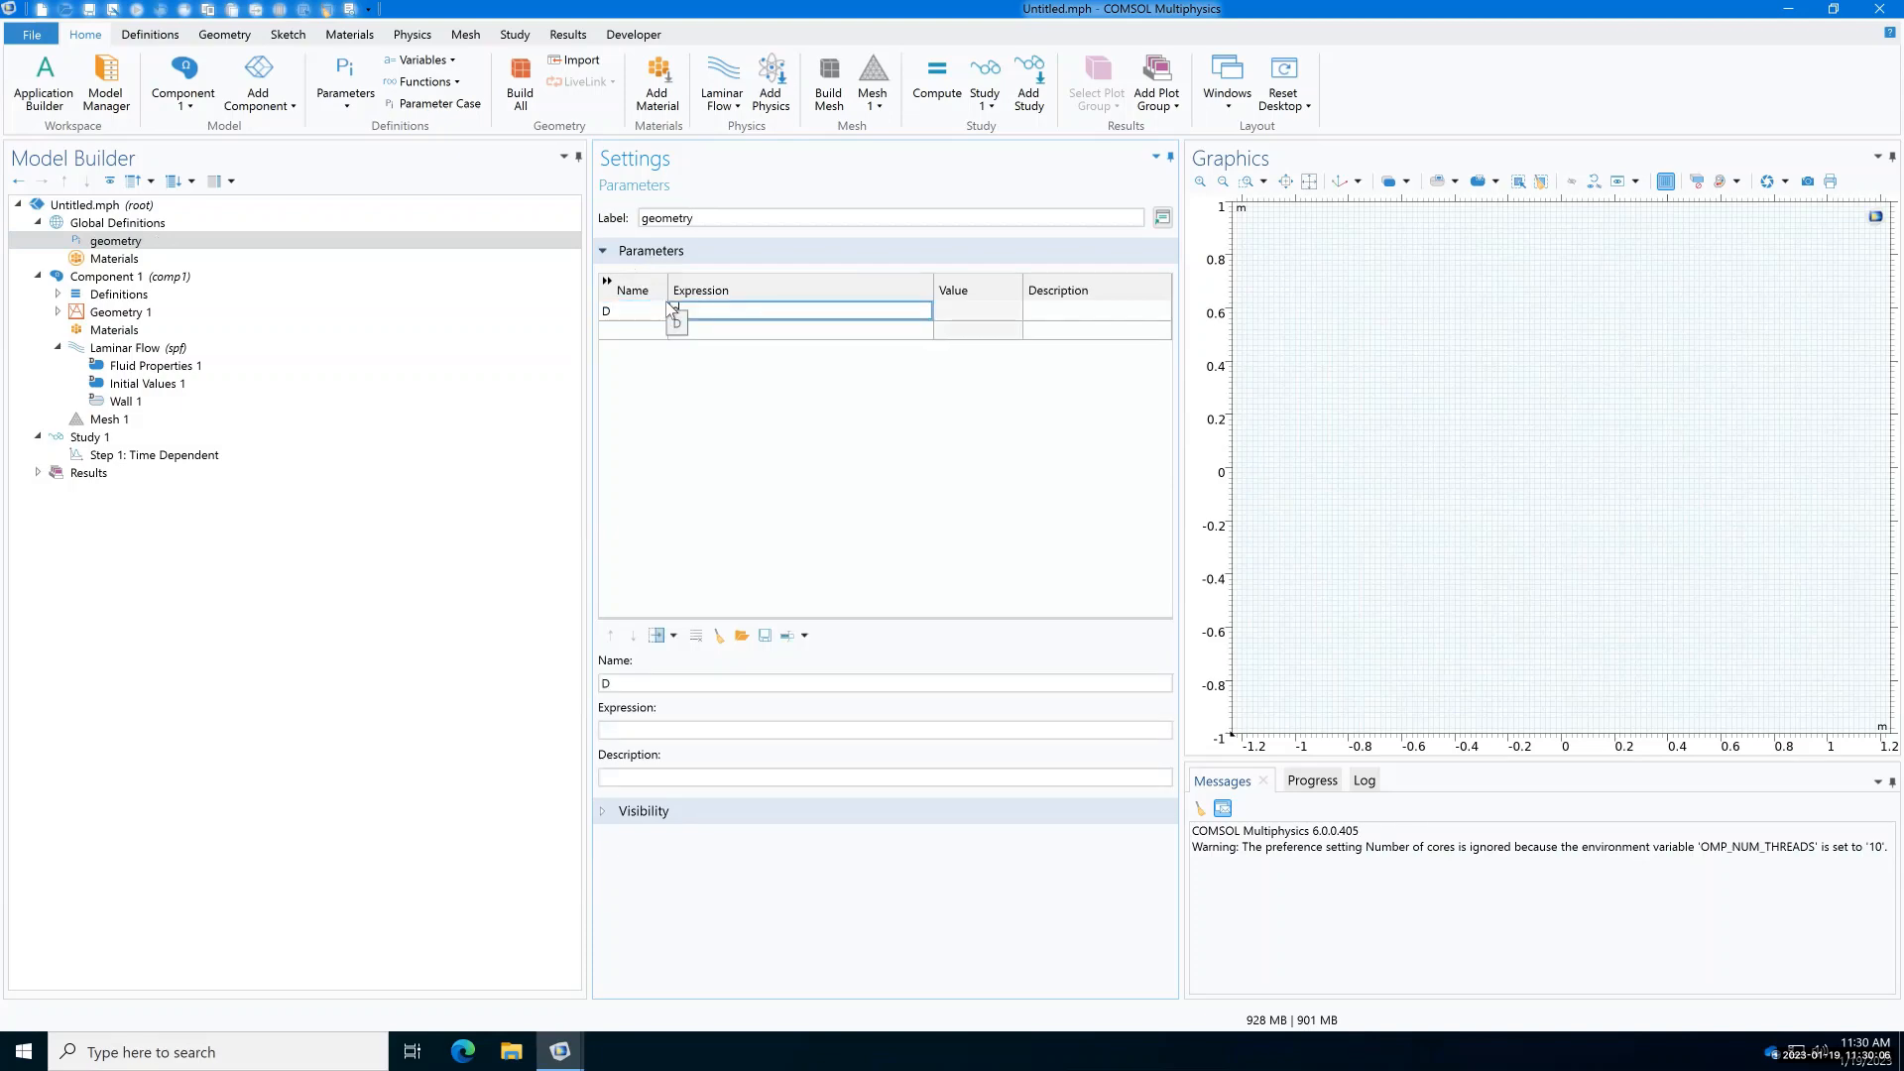
text(0.1 [m])
key(Tab)
key(Tab)
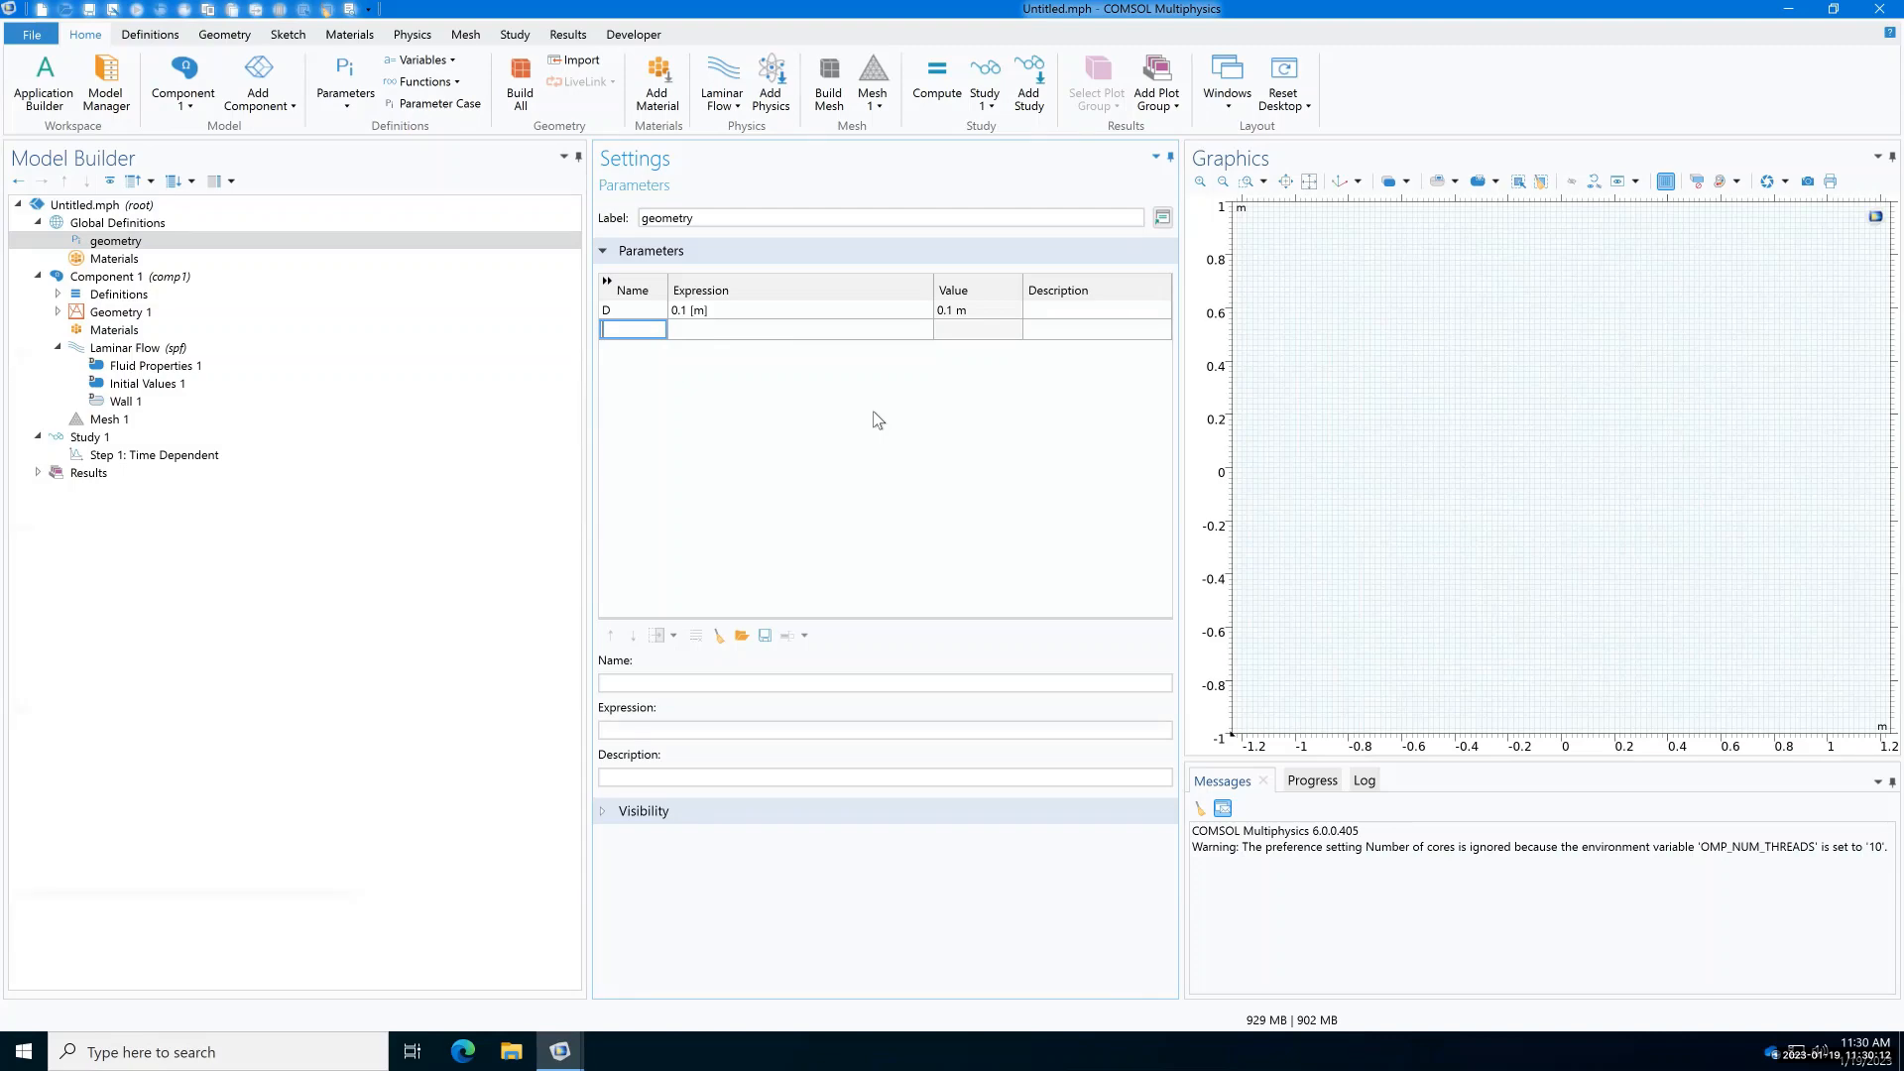
Step: Define parameters W as 25*D and H as 17*D in the geometry parameters
text(W)
key(Tab)
text(25*D)
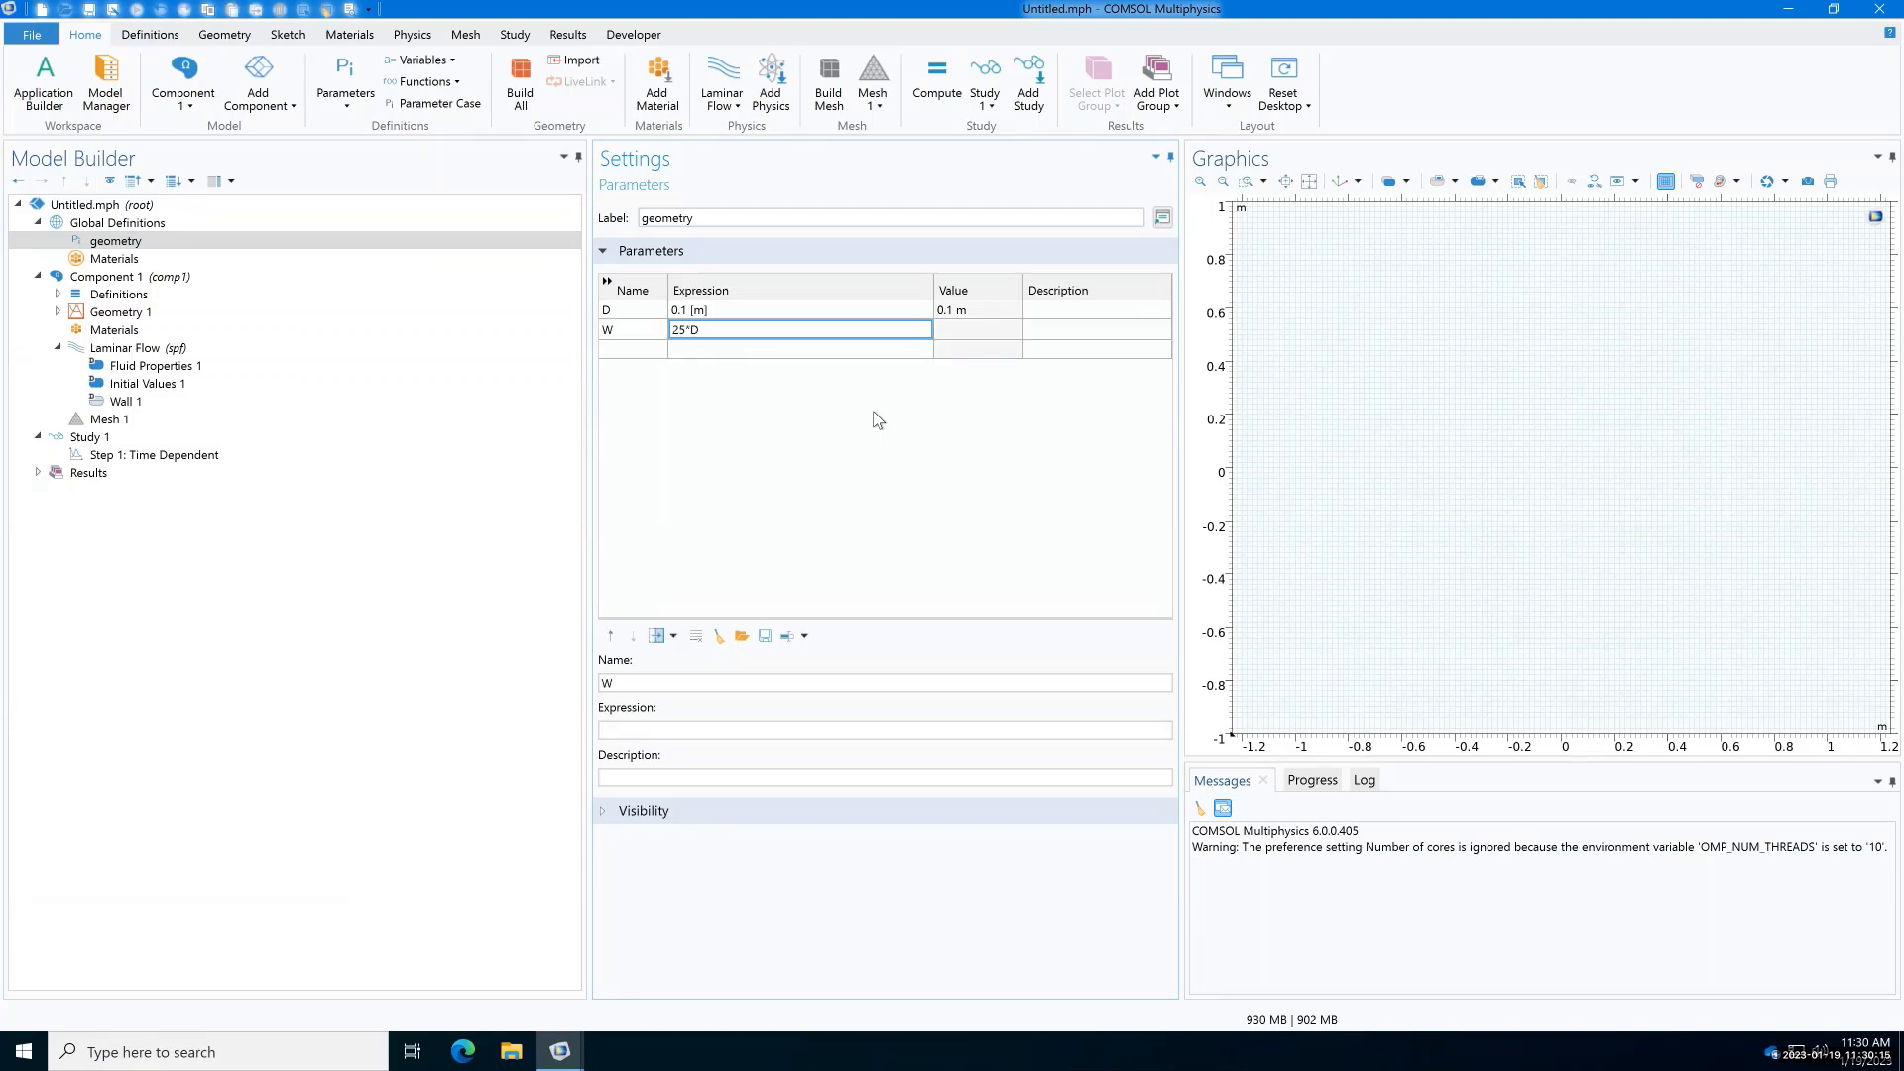
key(Return)
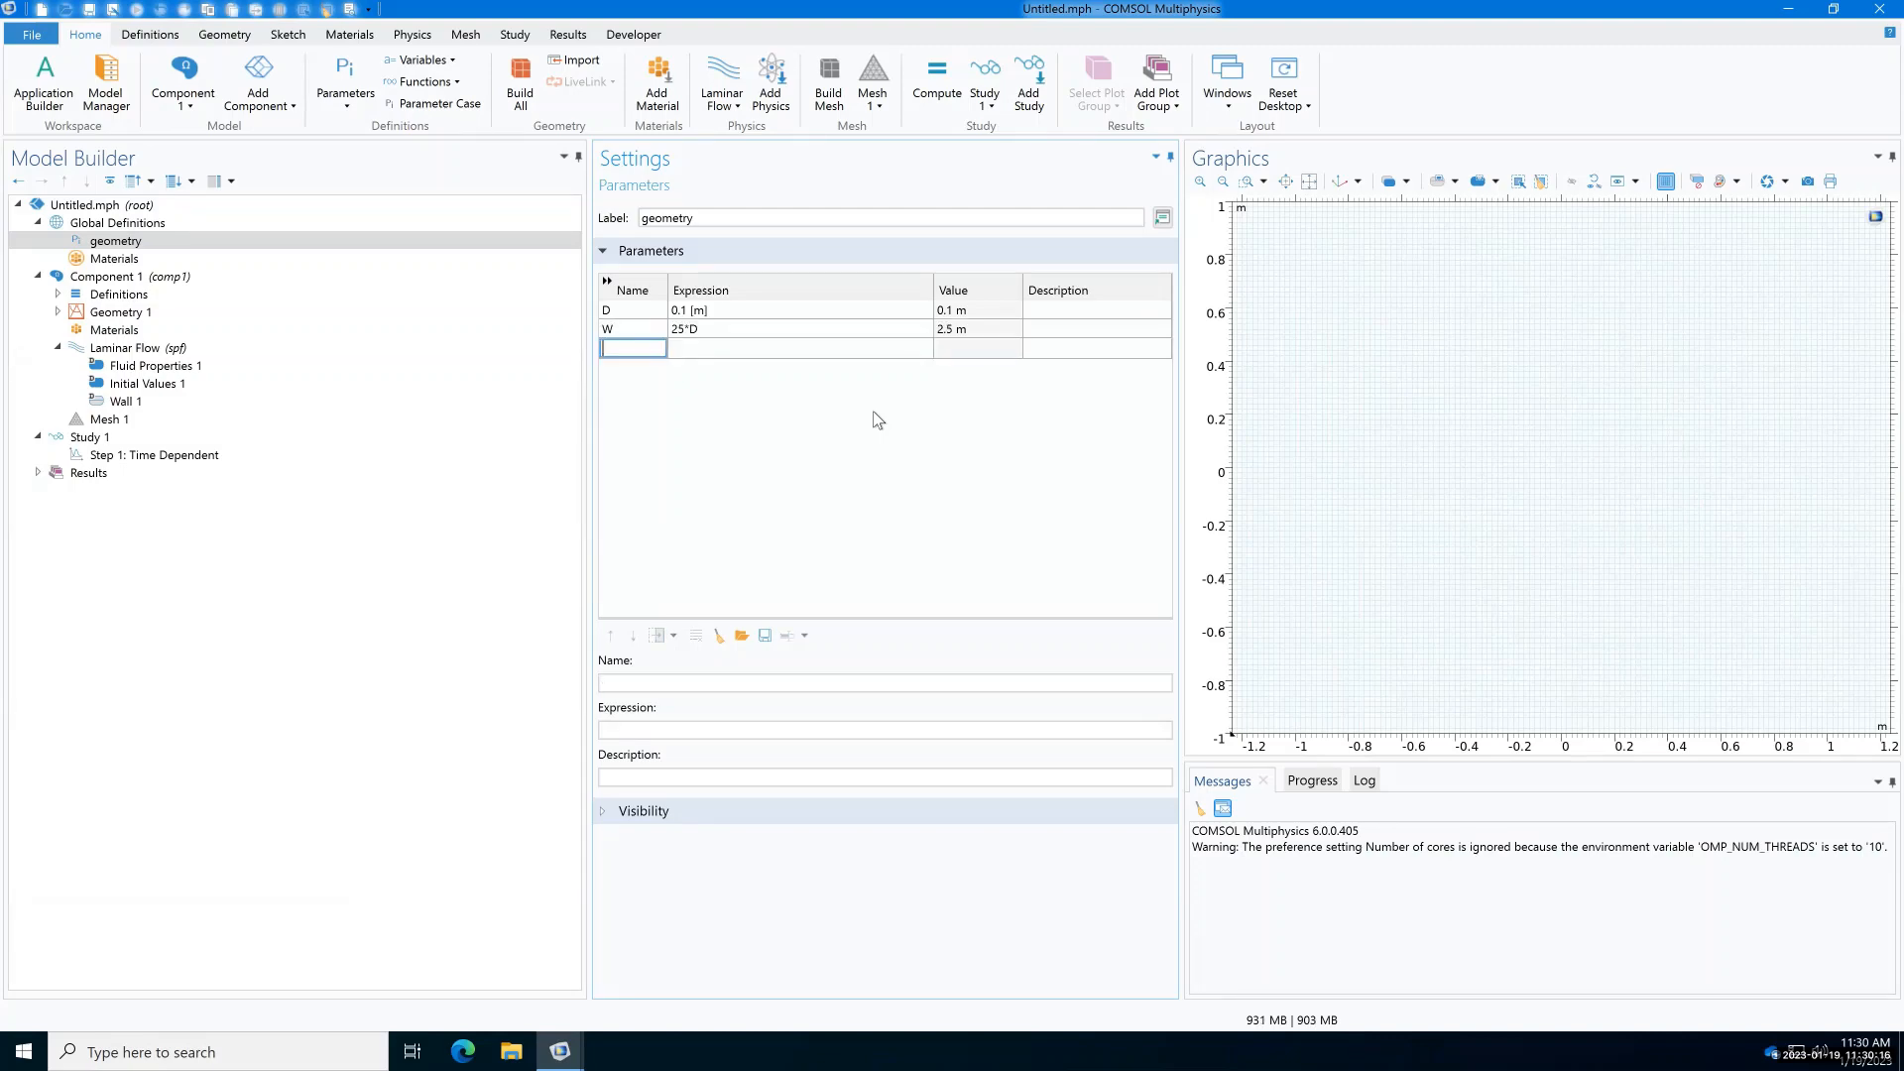
text(H)
key(Tab)
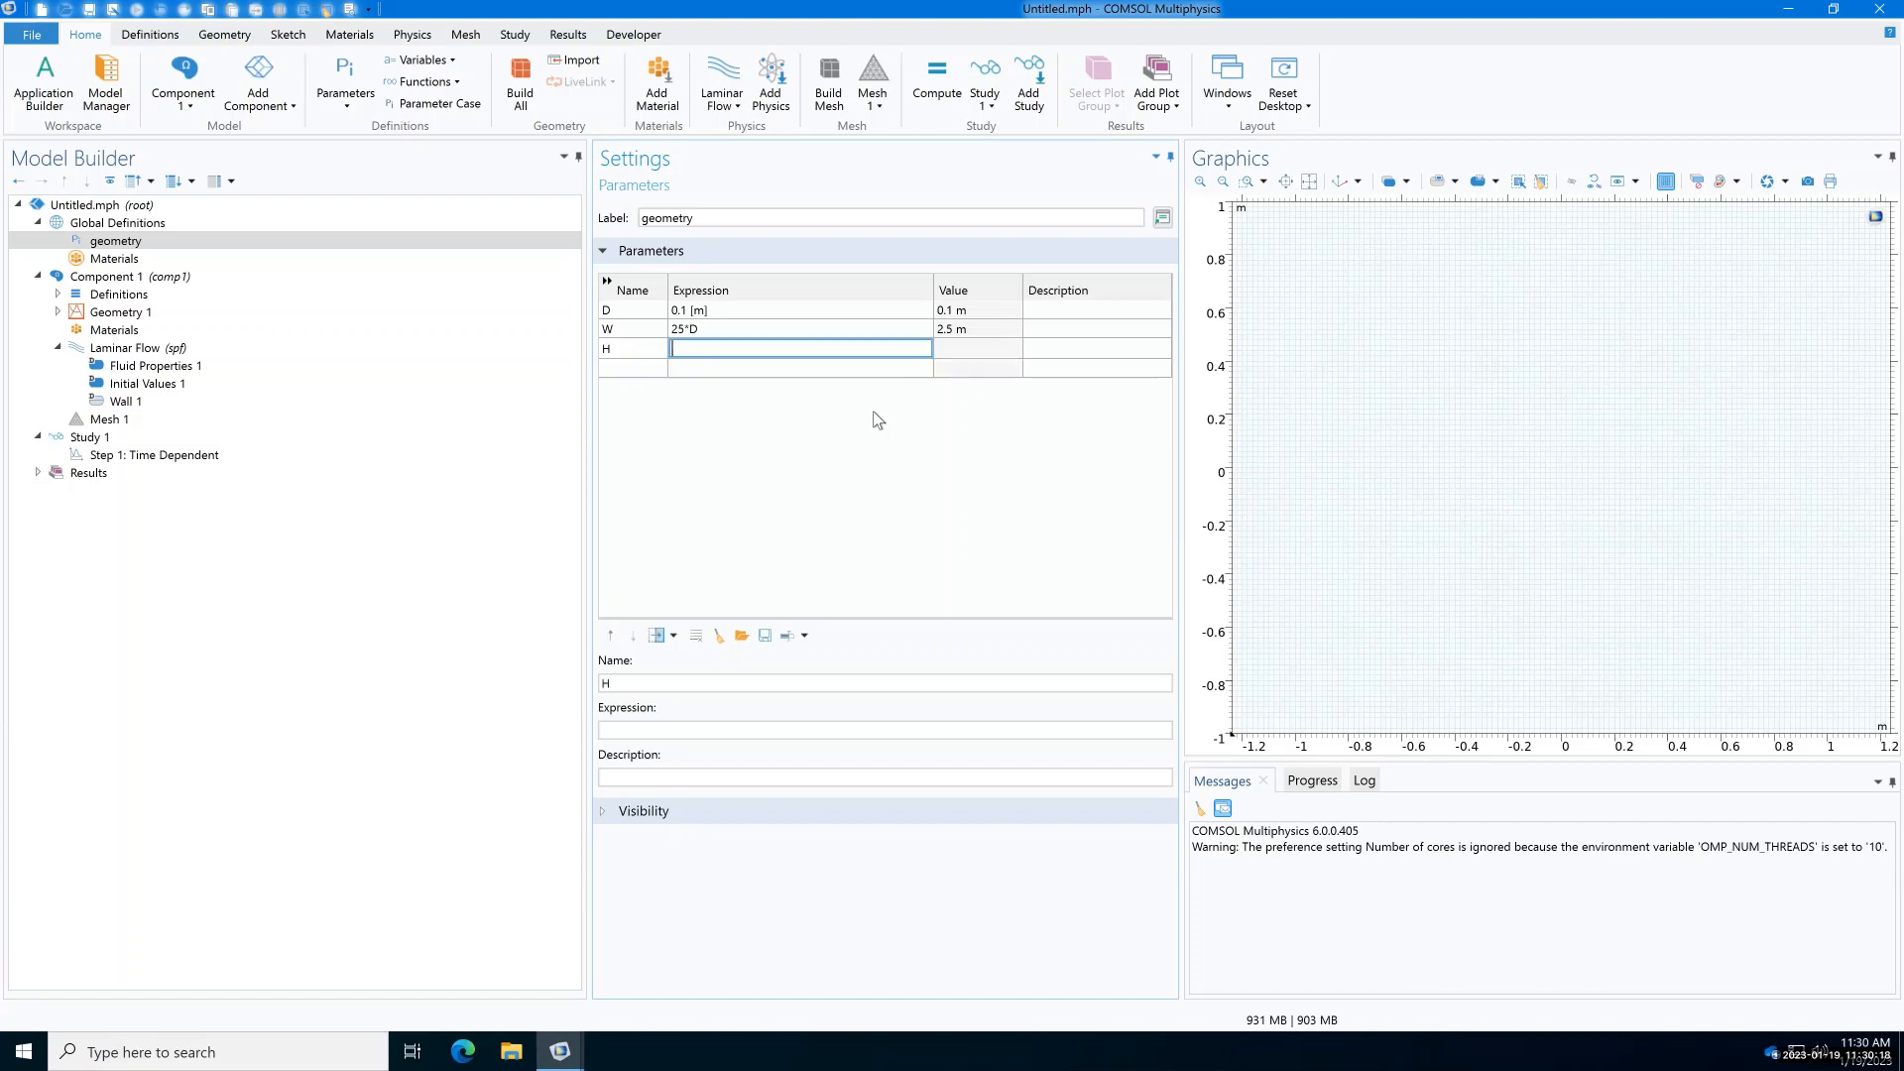
text(17*D)
key(Return)
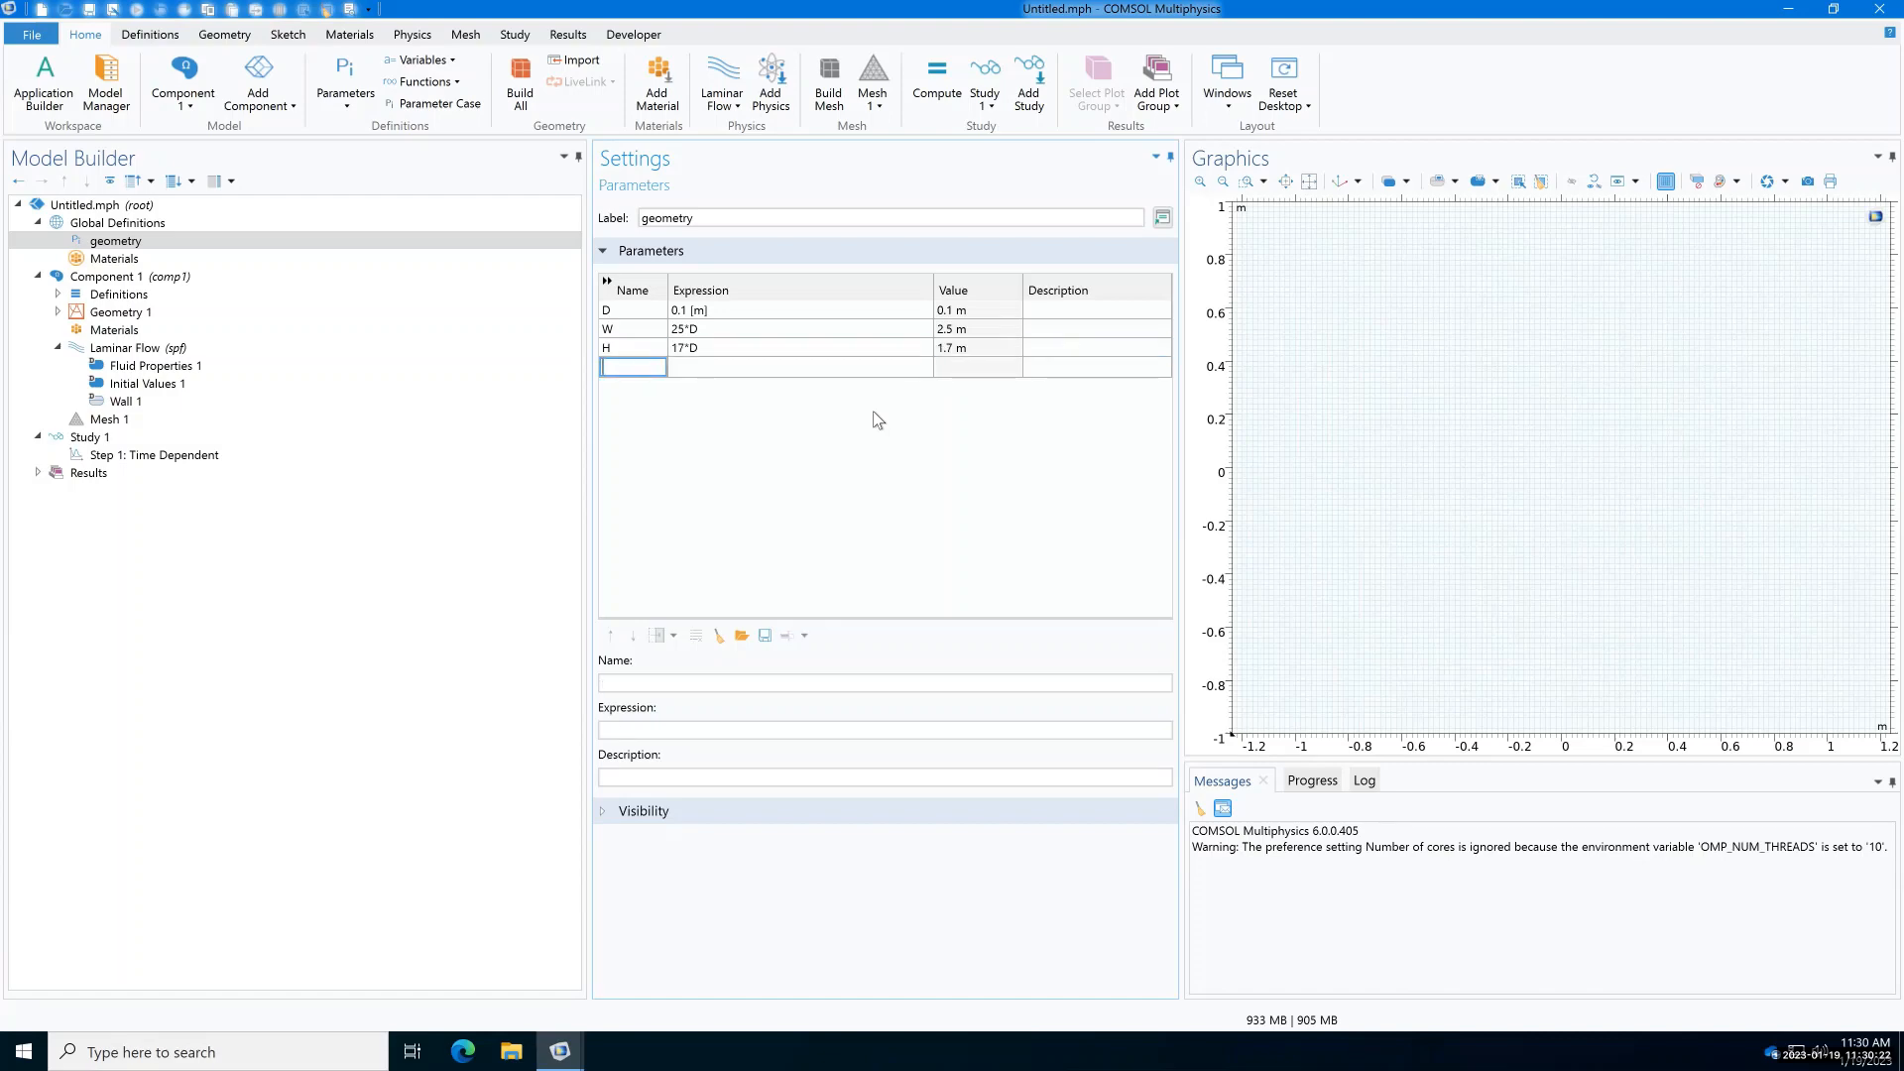
Step: Define parameter CX with the expression 5*D+L in the geometry parameters
text(CX)
key(Tab)
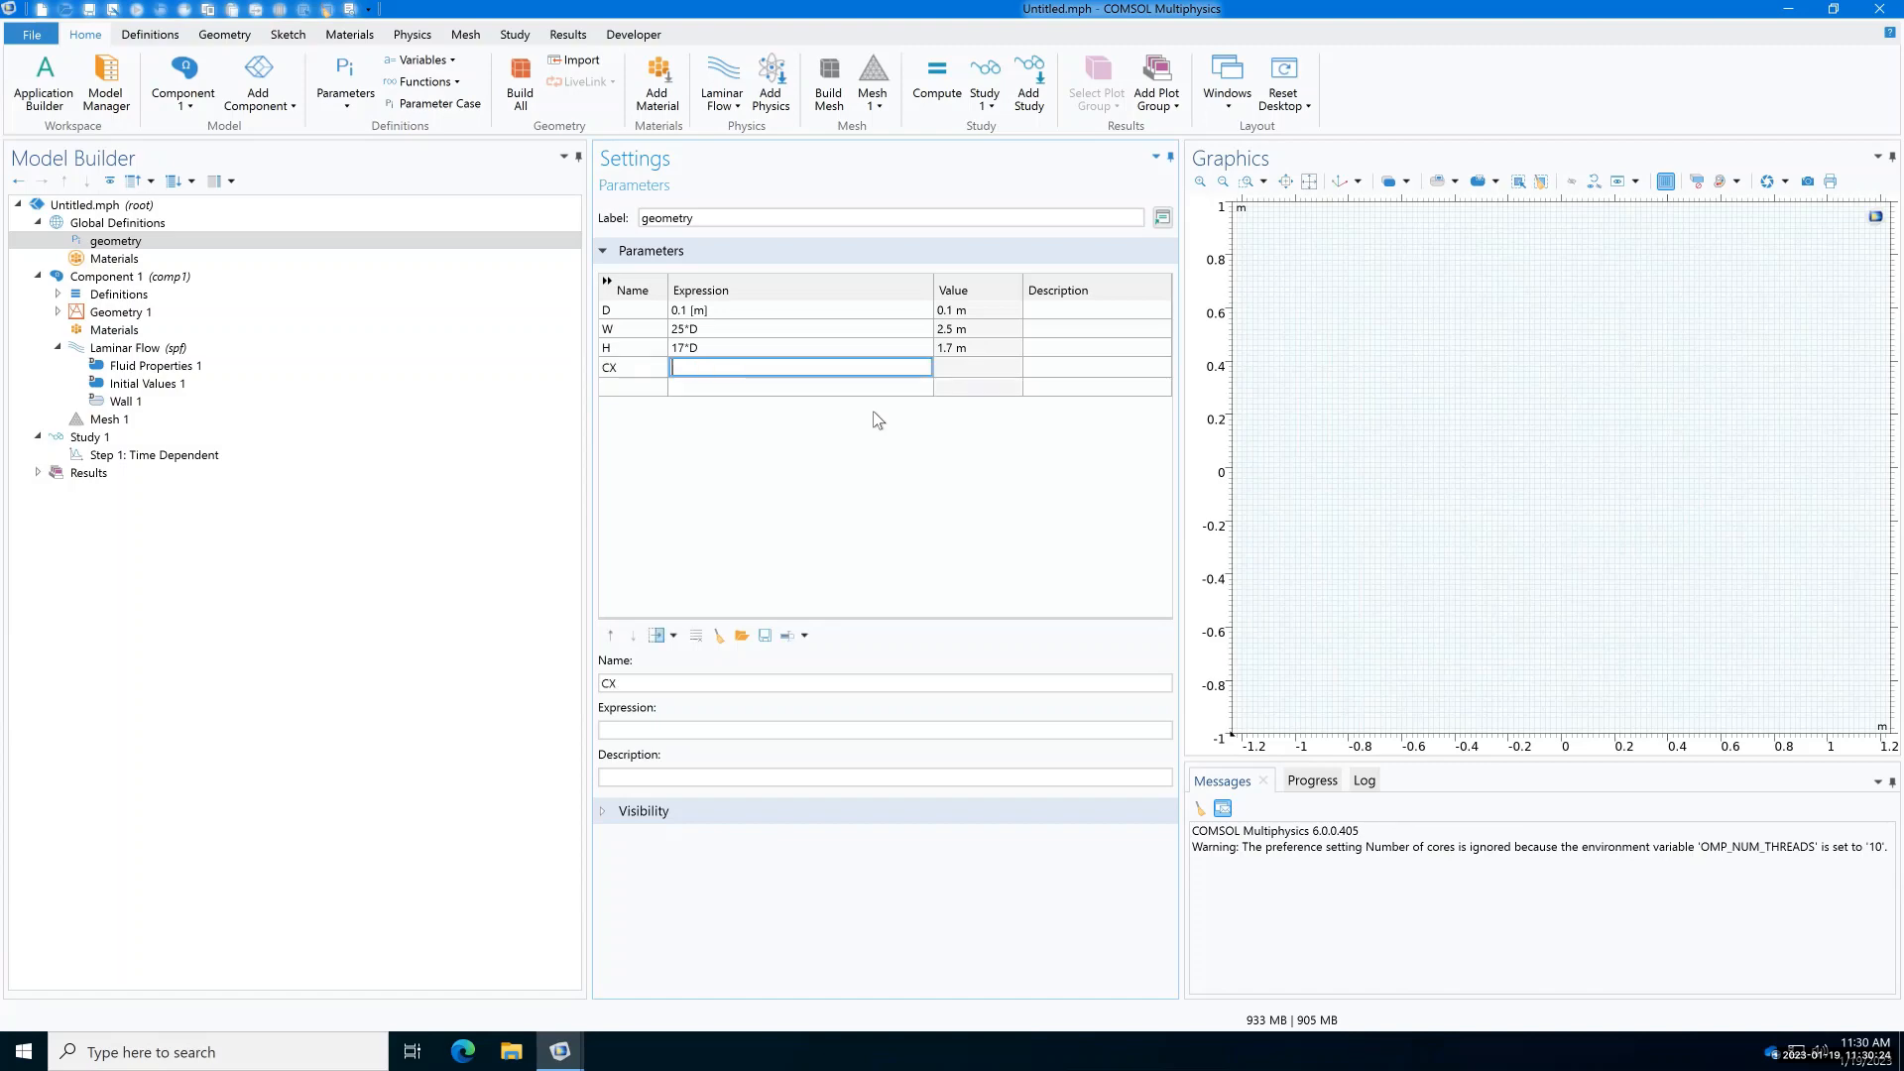
text(5*D+L)
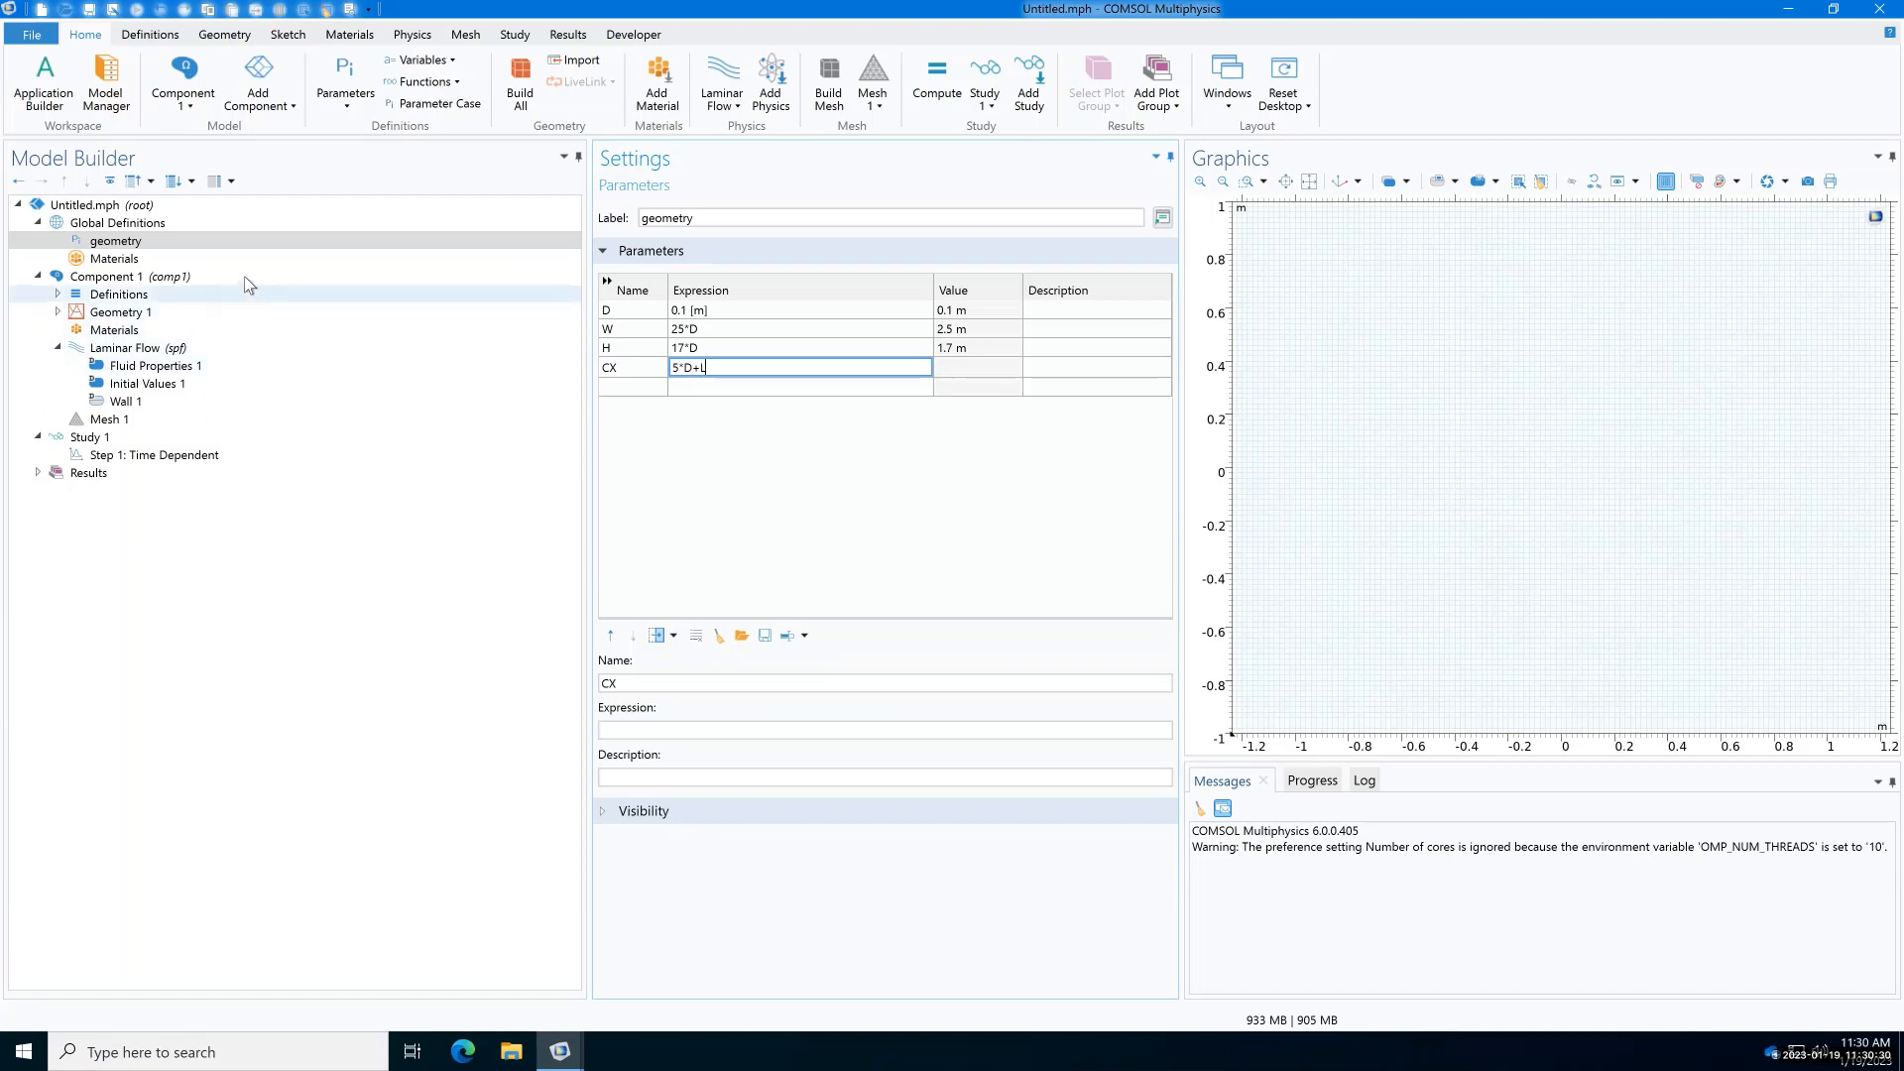
Step: Add a second parameters node under Global Definitions and label it "2nd cylinder"
click(149, 227)
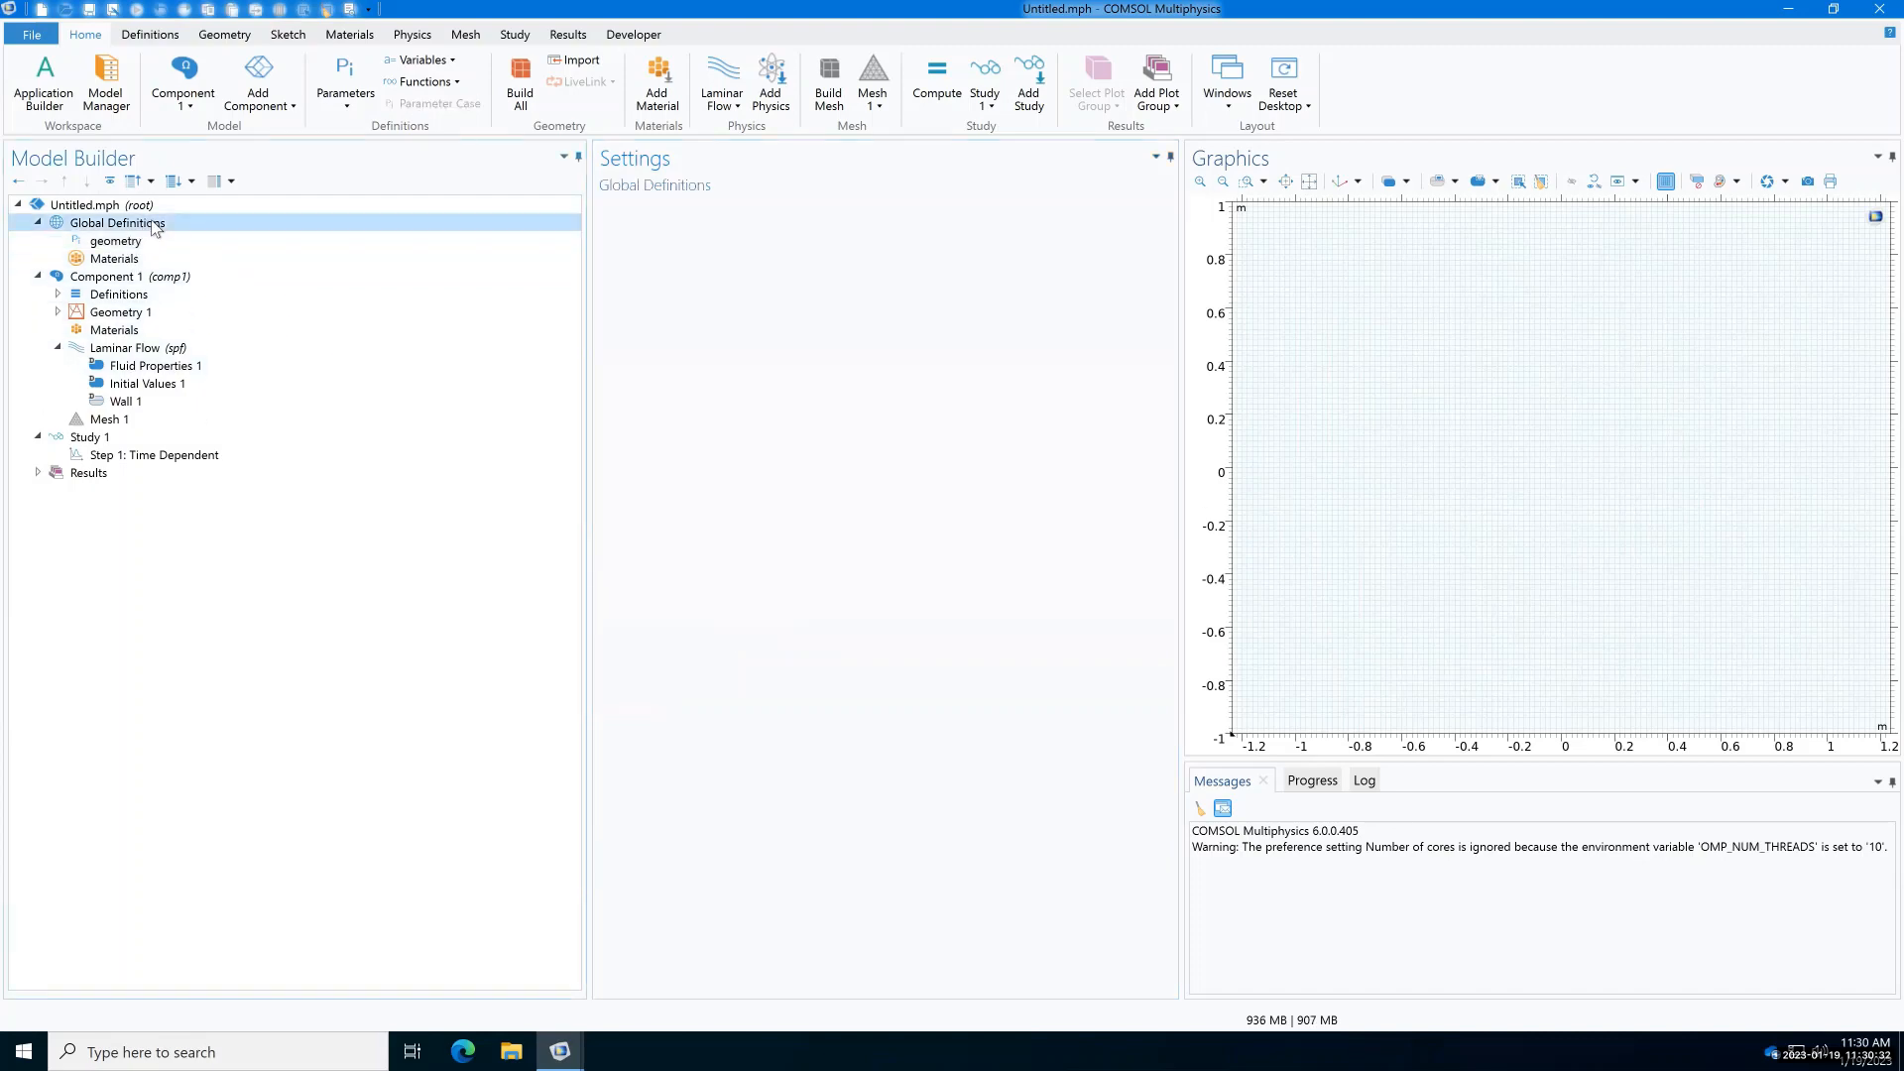
right_click(156, 224)
click(230, 235)
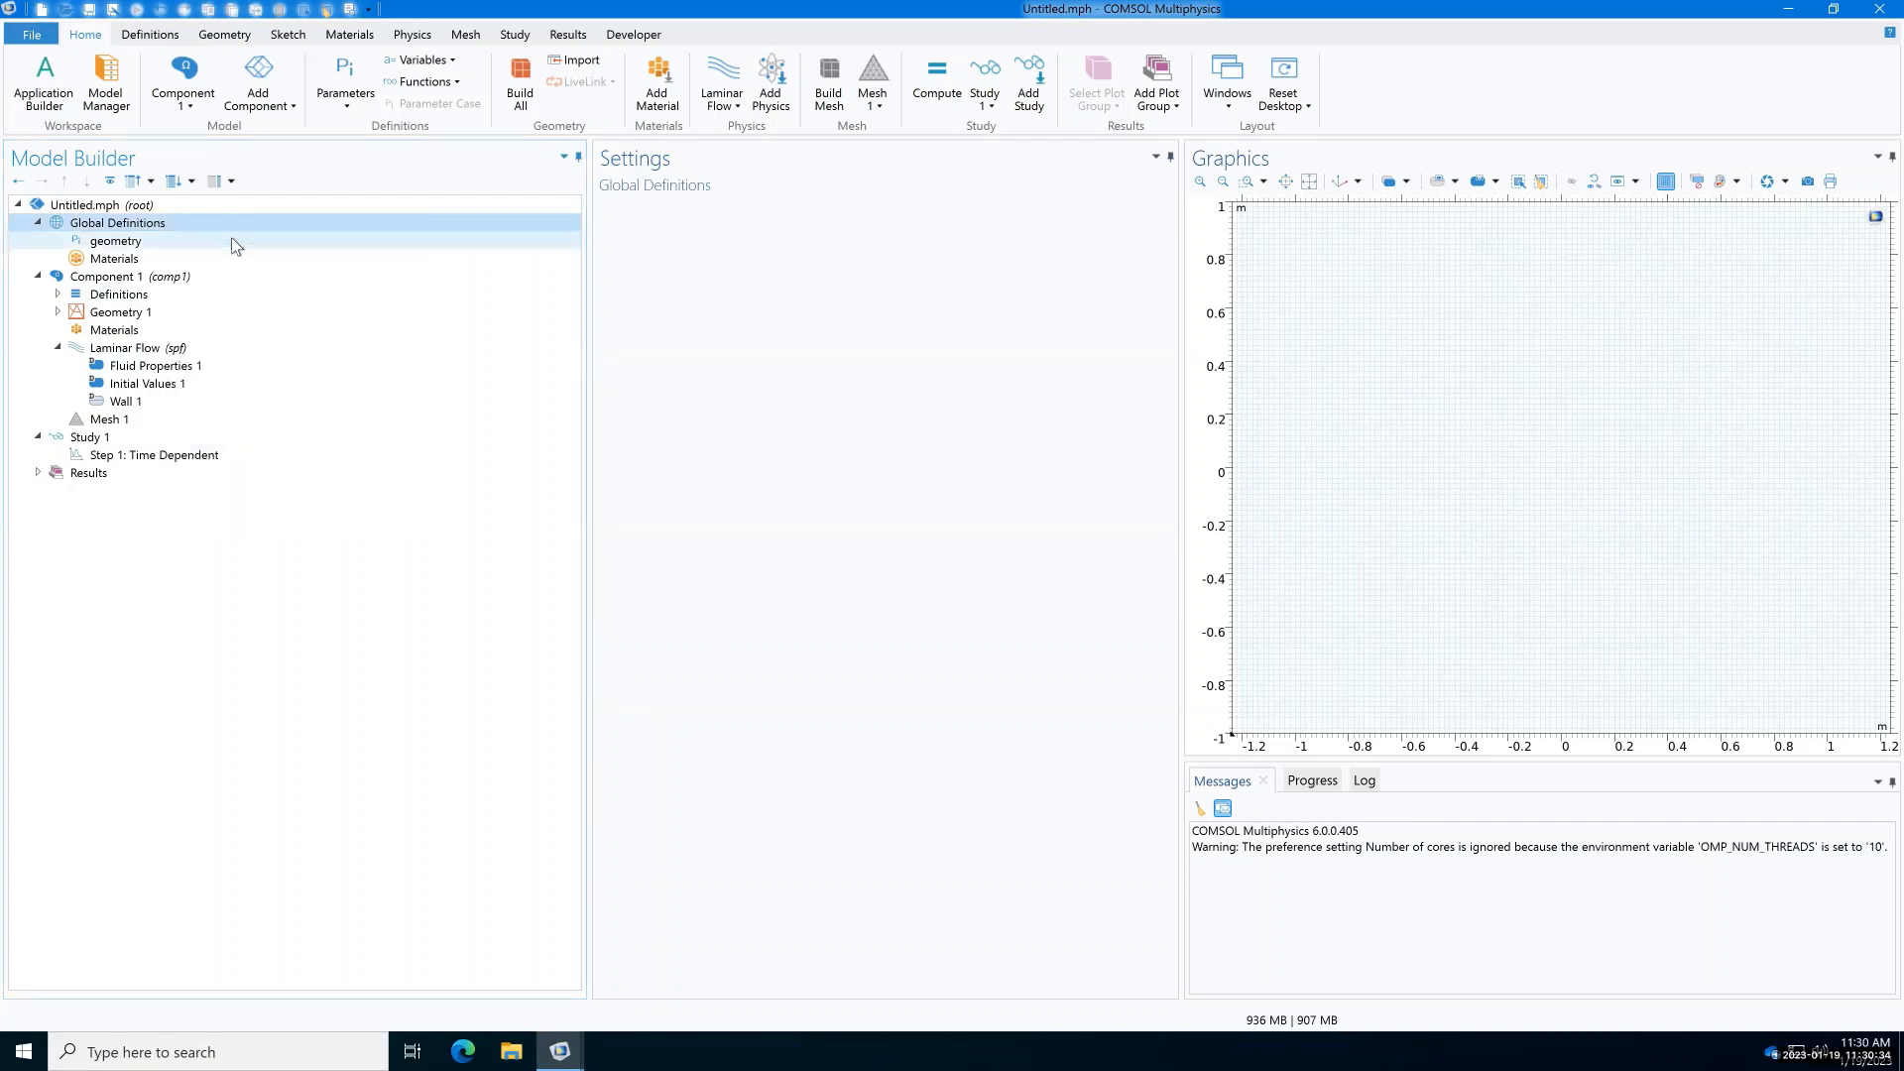
click(632, 309)
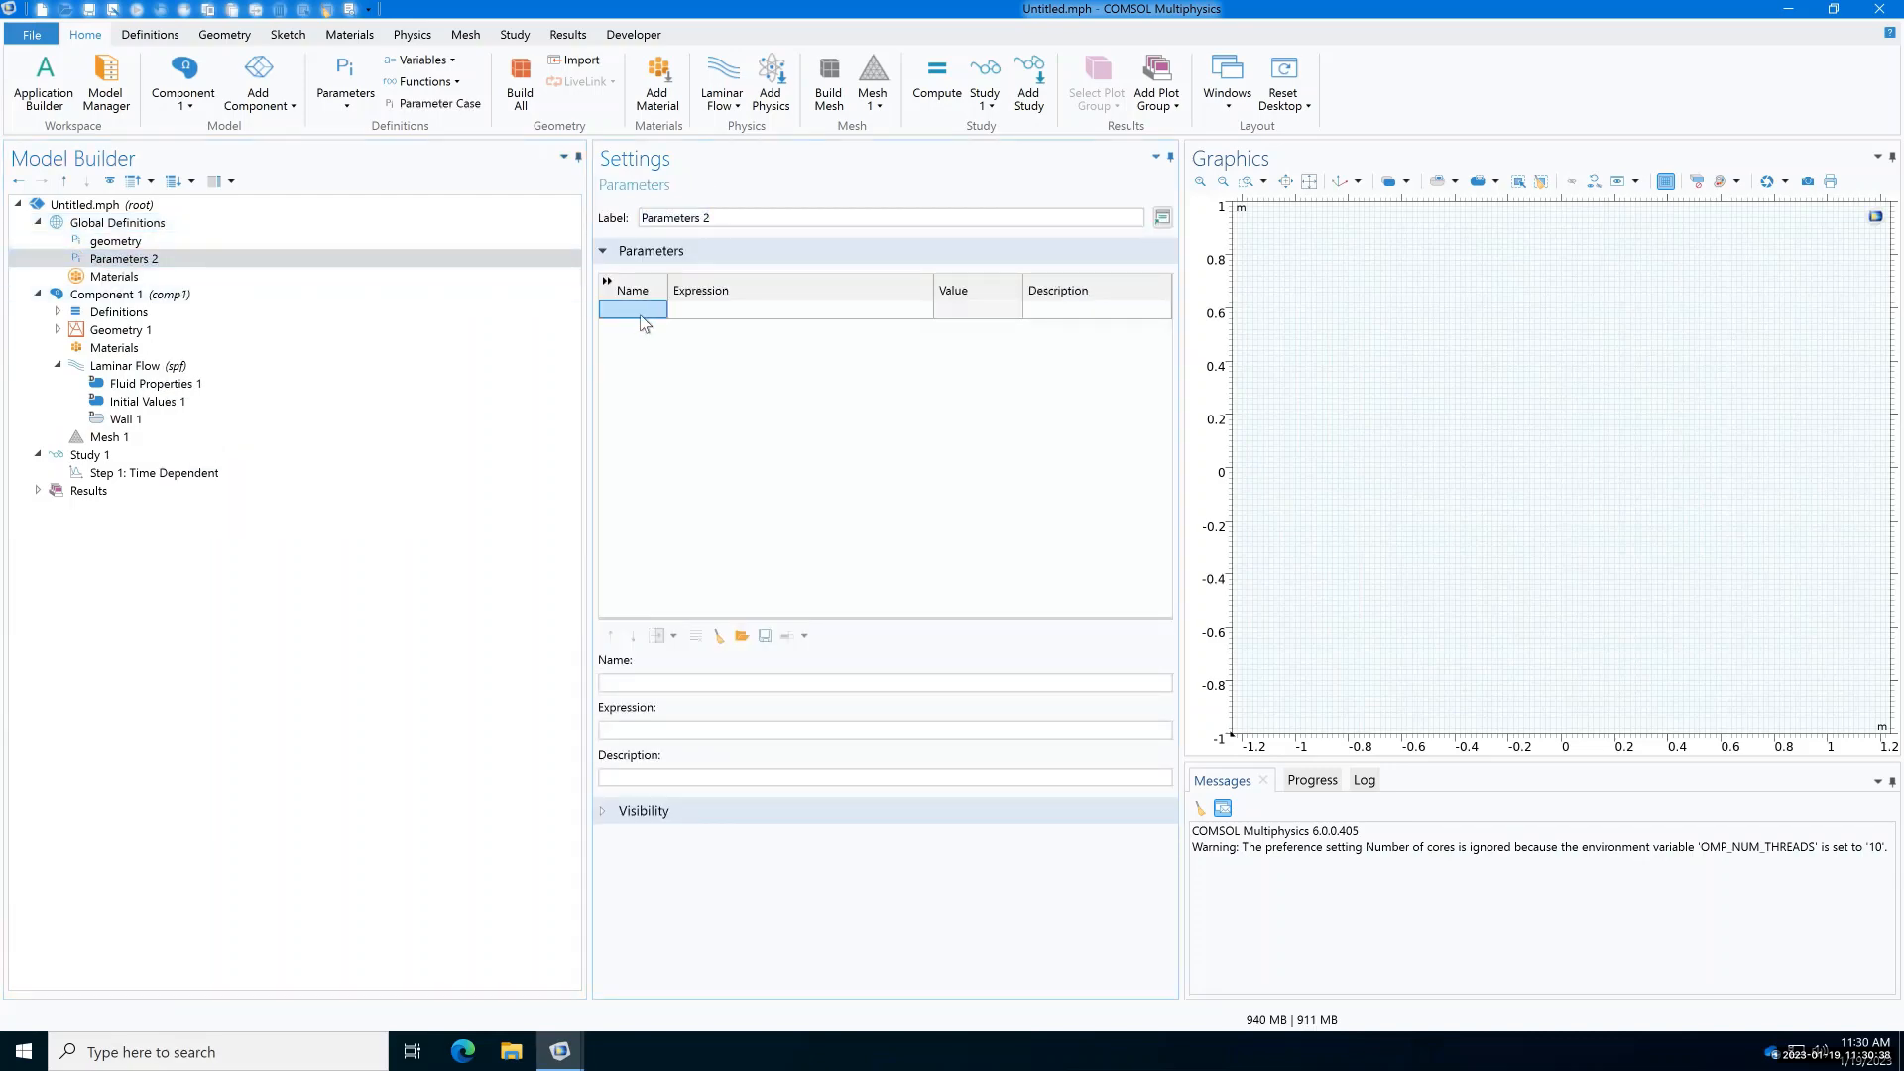
click(710, 217)
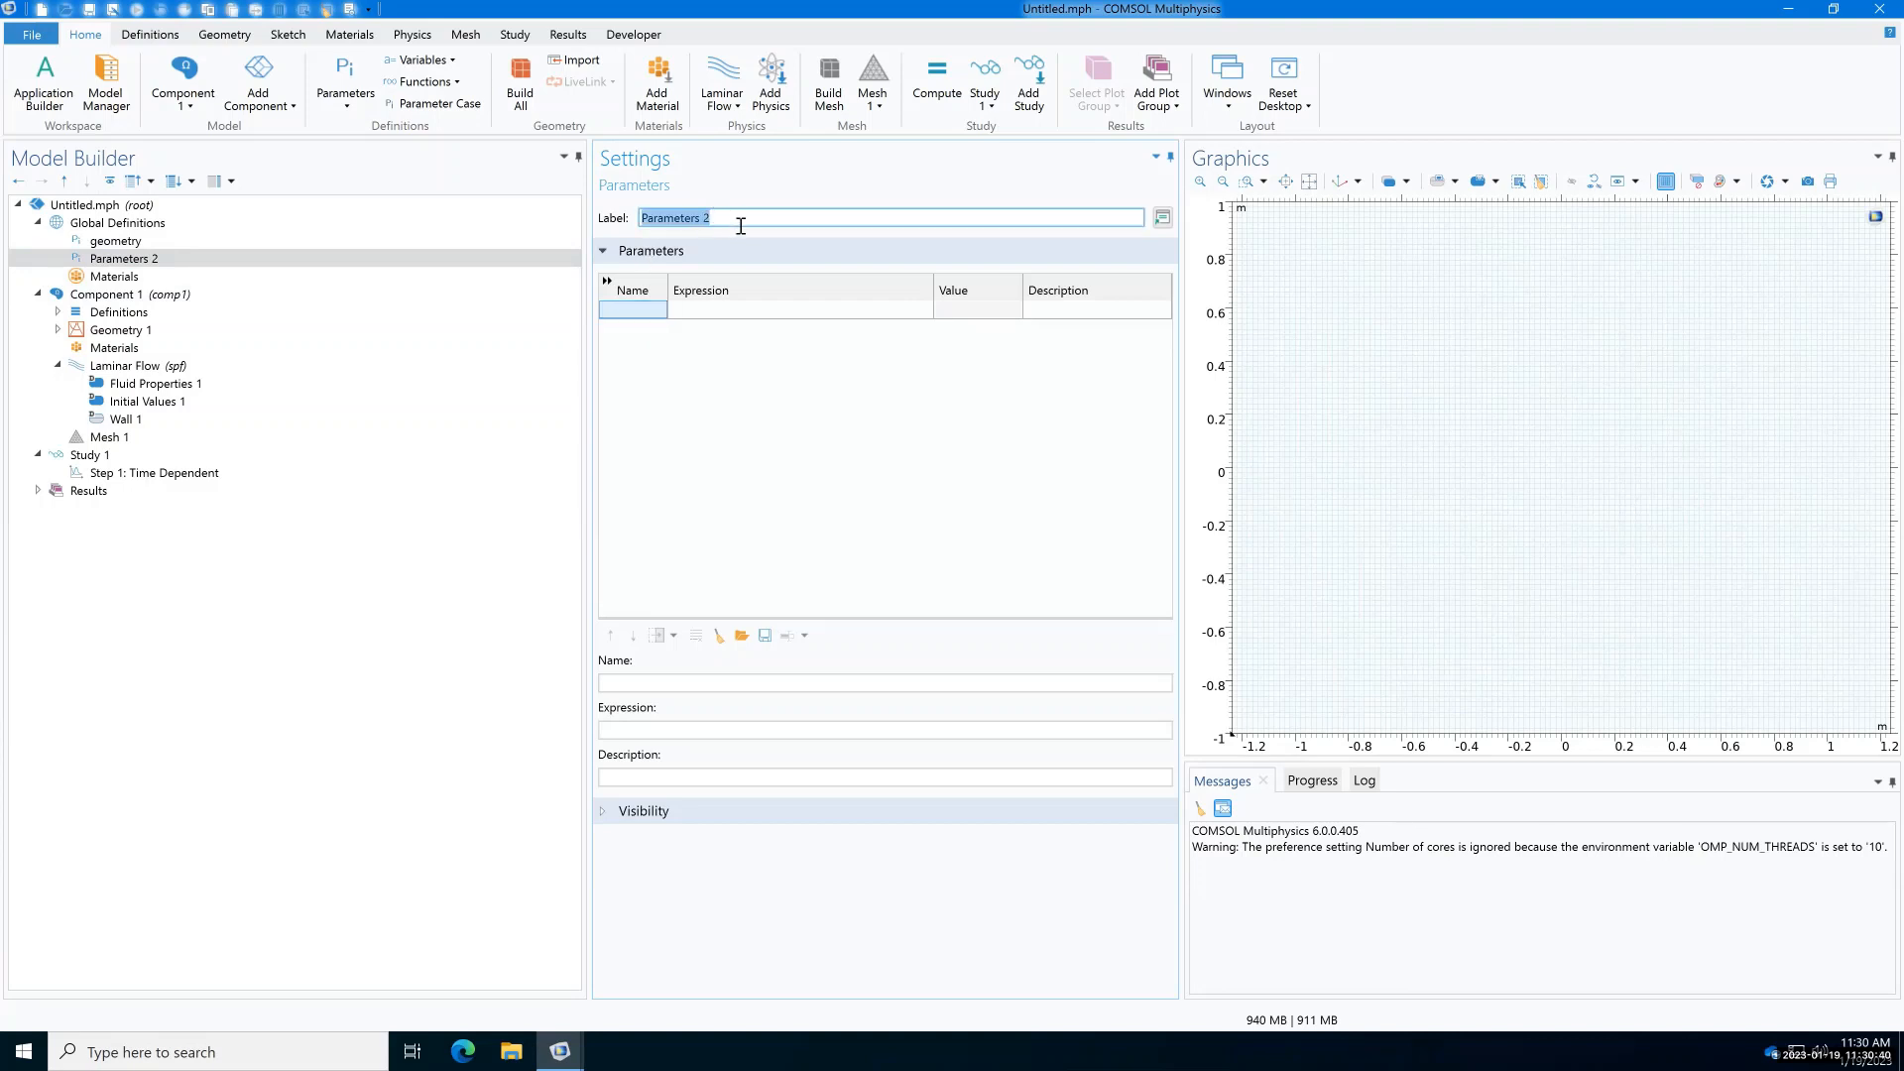
text(2nd cylinder)
key(Return)
Step: Define parameters D_rat as 1 and d as D_rat*D in the 2nd cylinder parameters
click(627, 311)
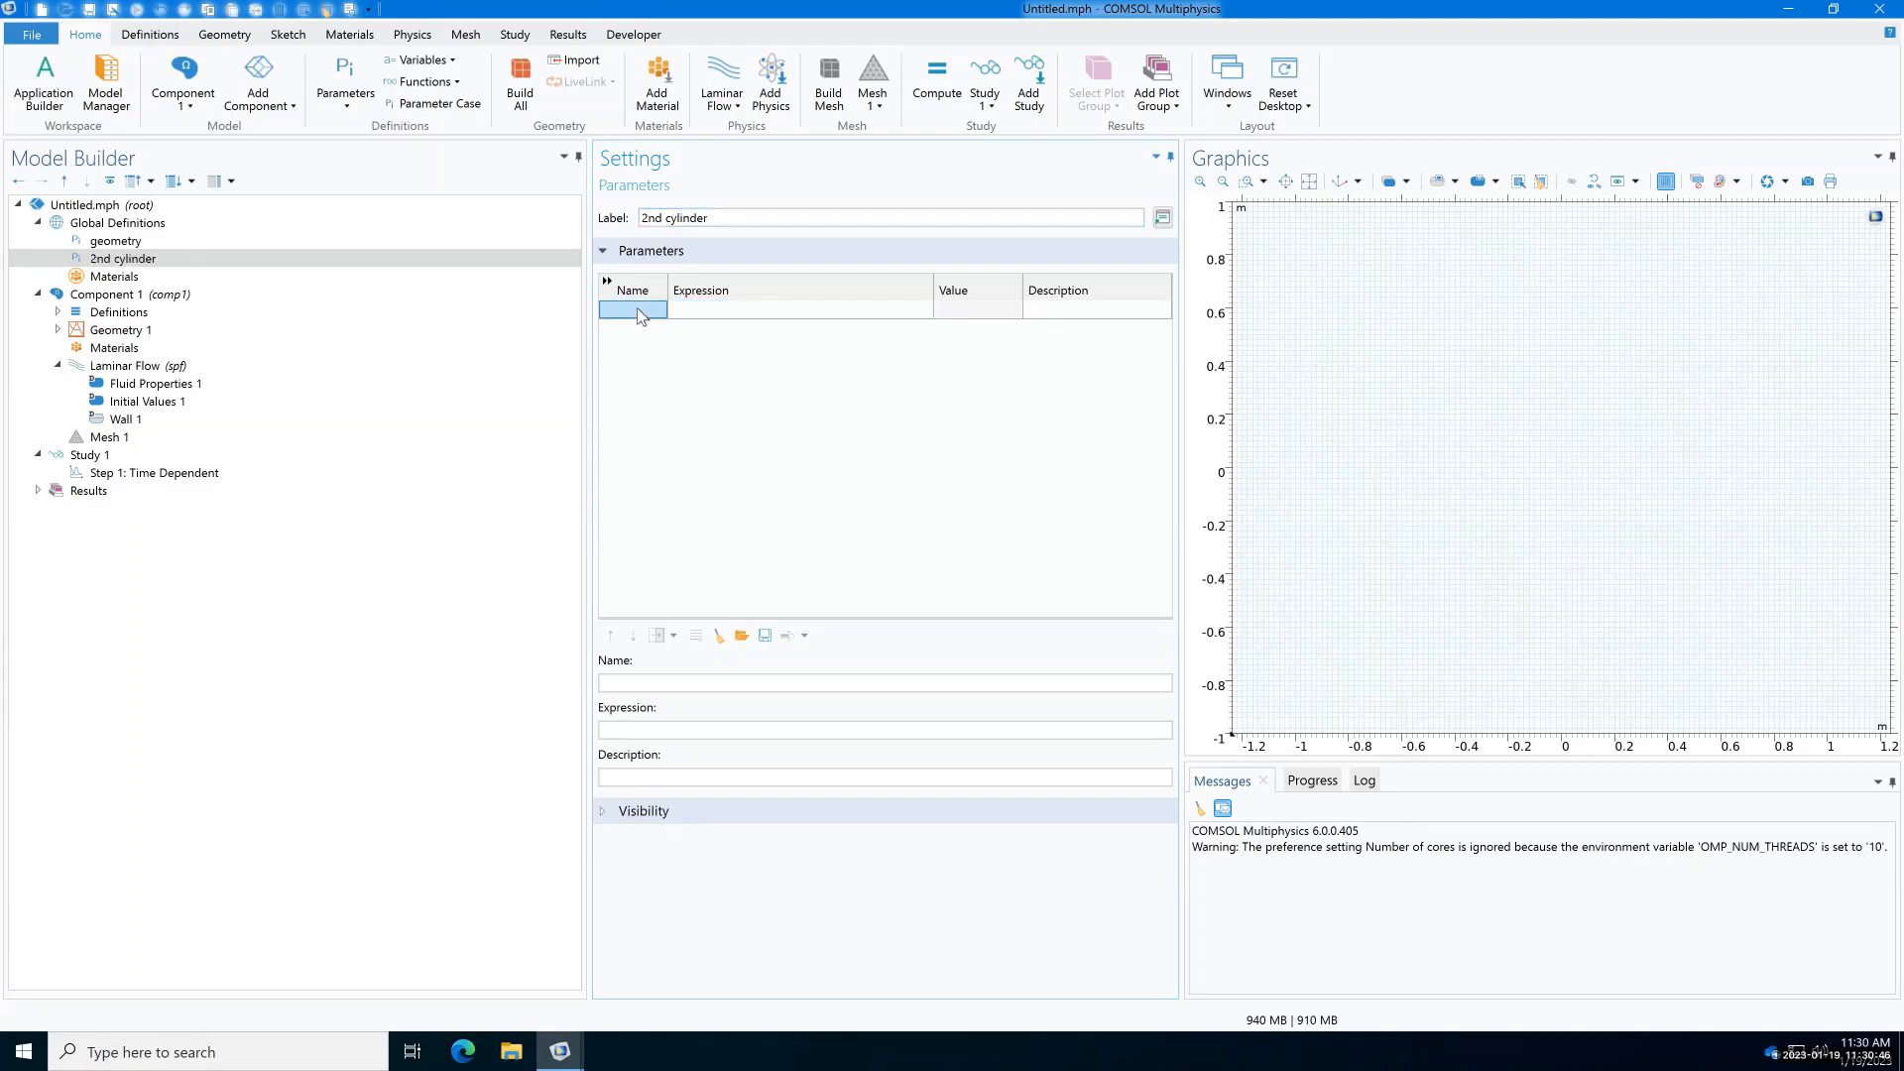
text(D_rat)
key(Tab)
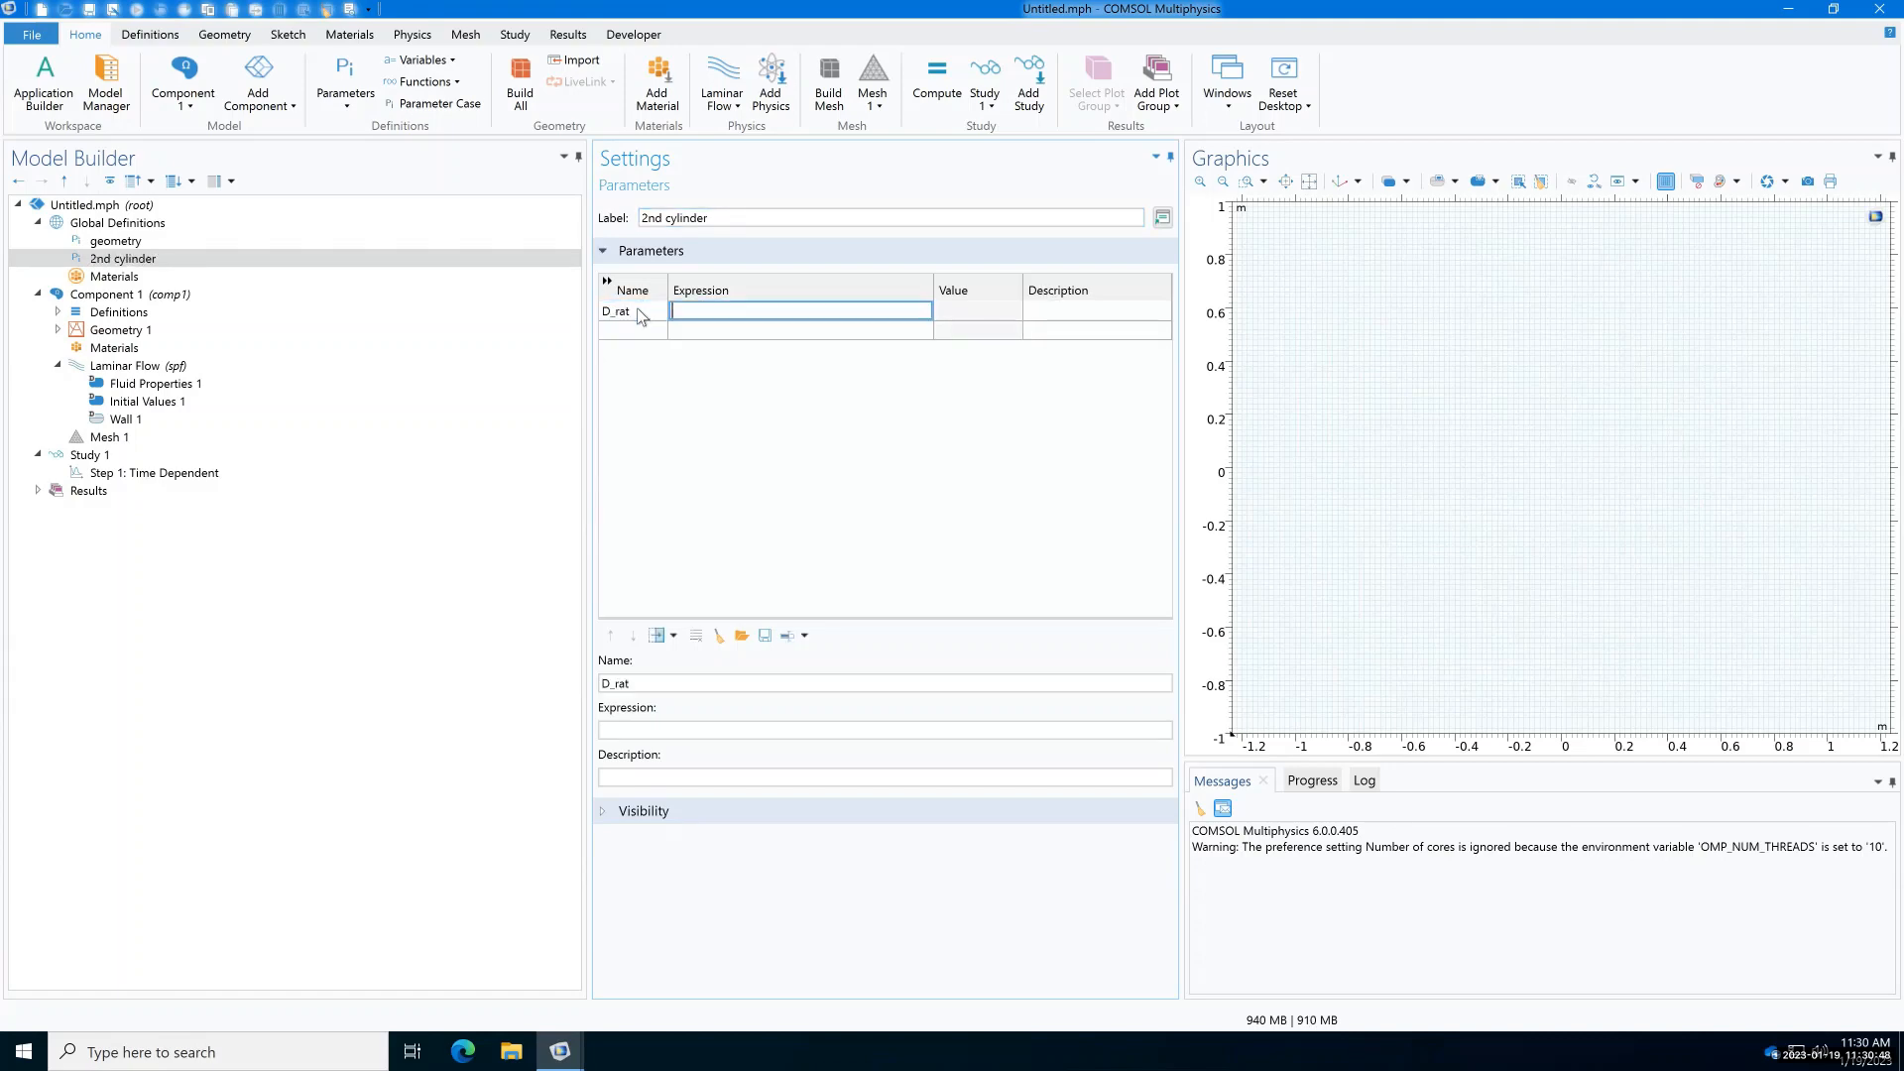
text(1)
key(Tab)
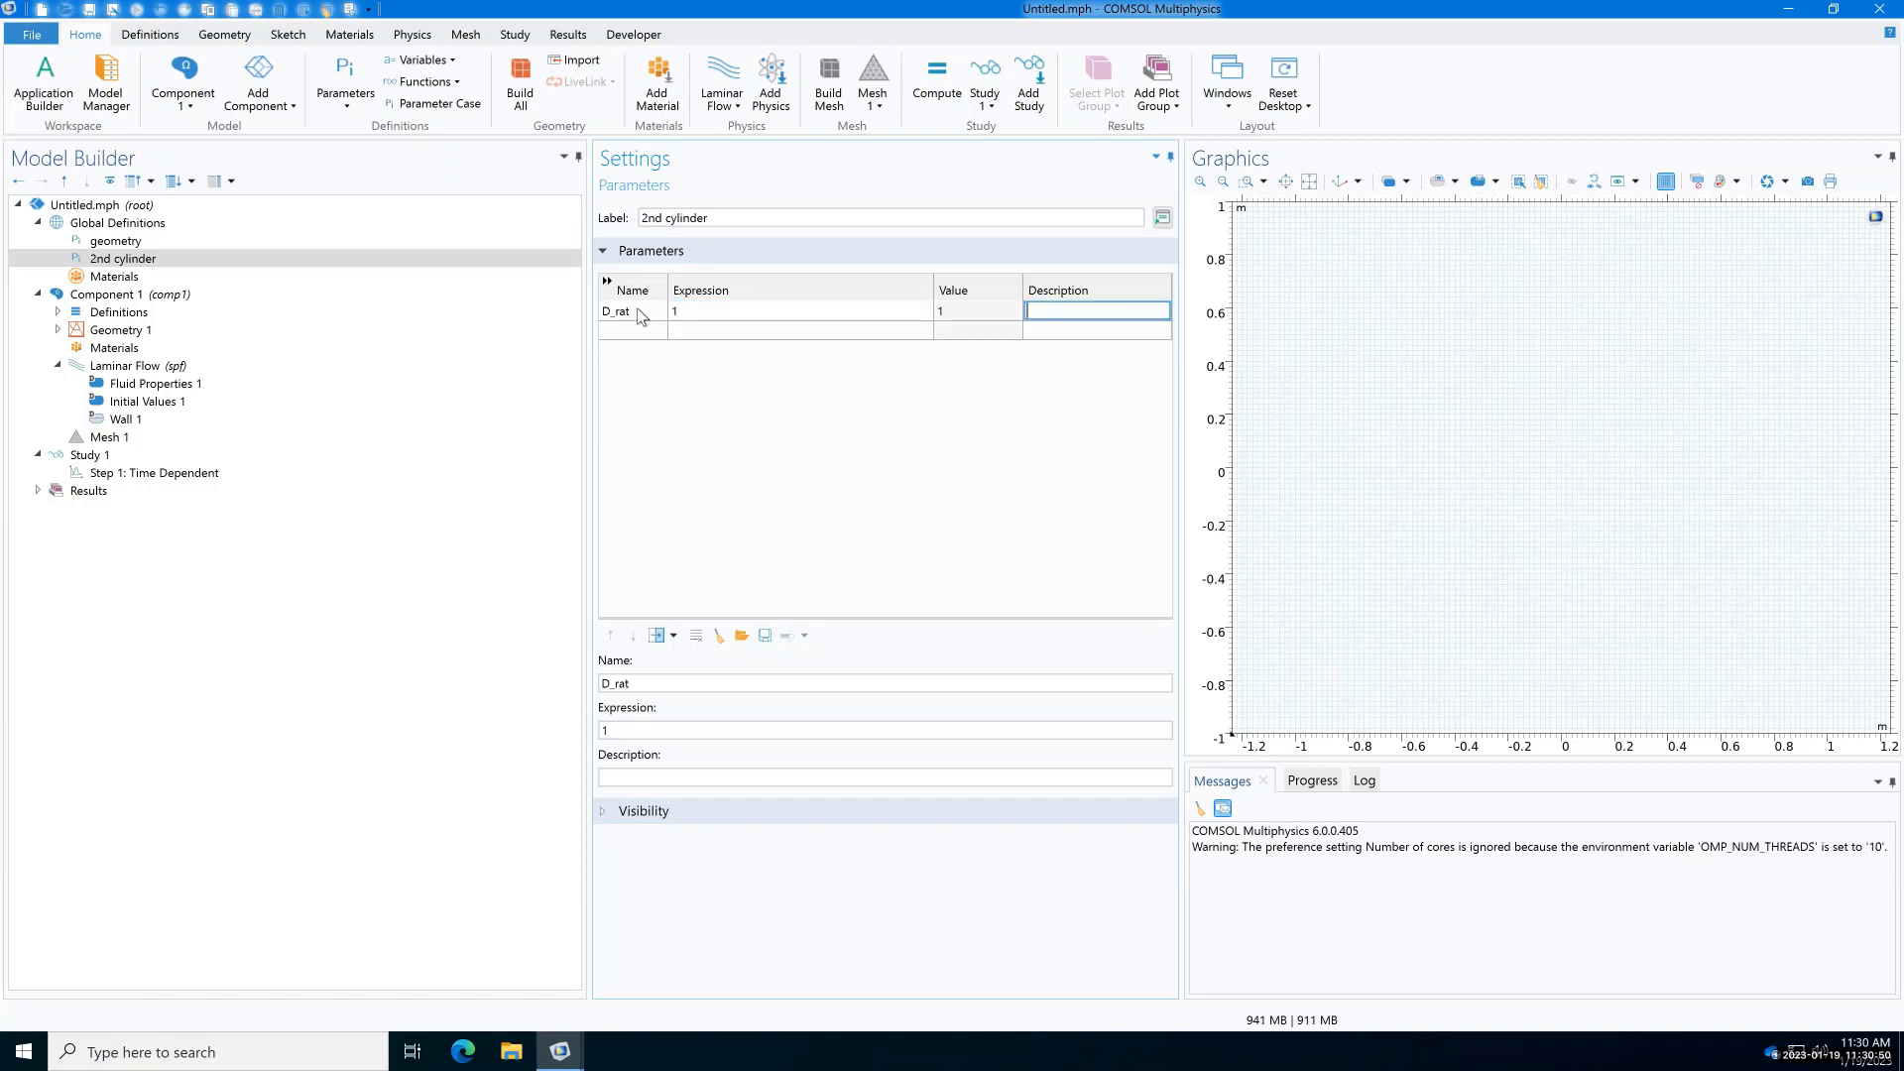
key(Tab)
text(d)
key(Tab)
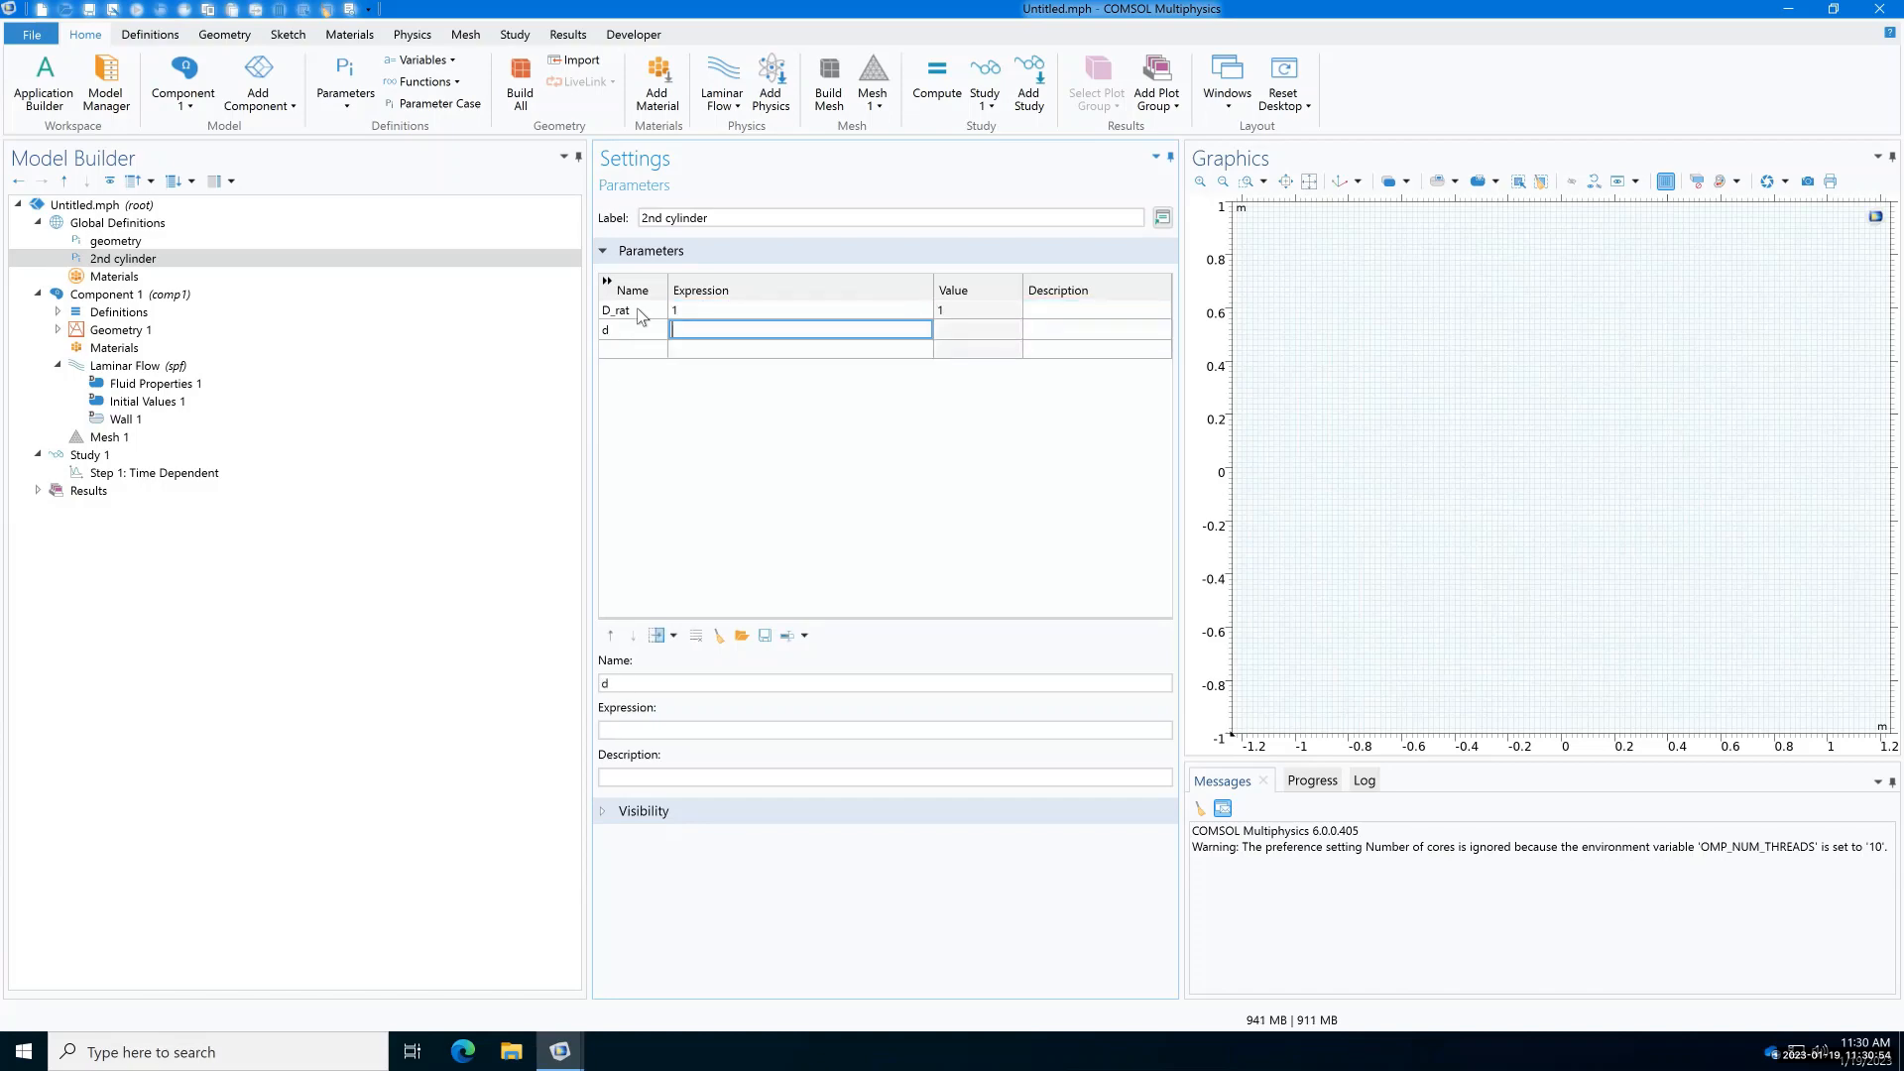
text(D_rat*D)
key(Tab)
key(Tab)
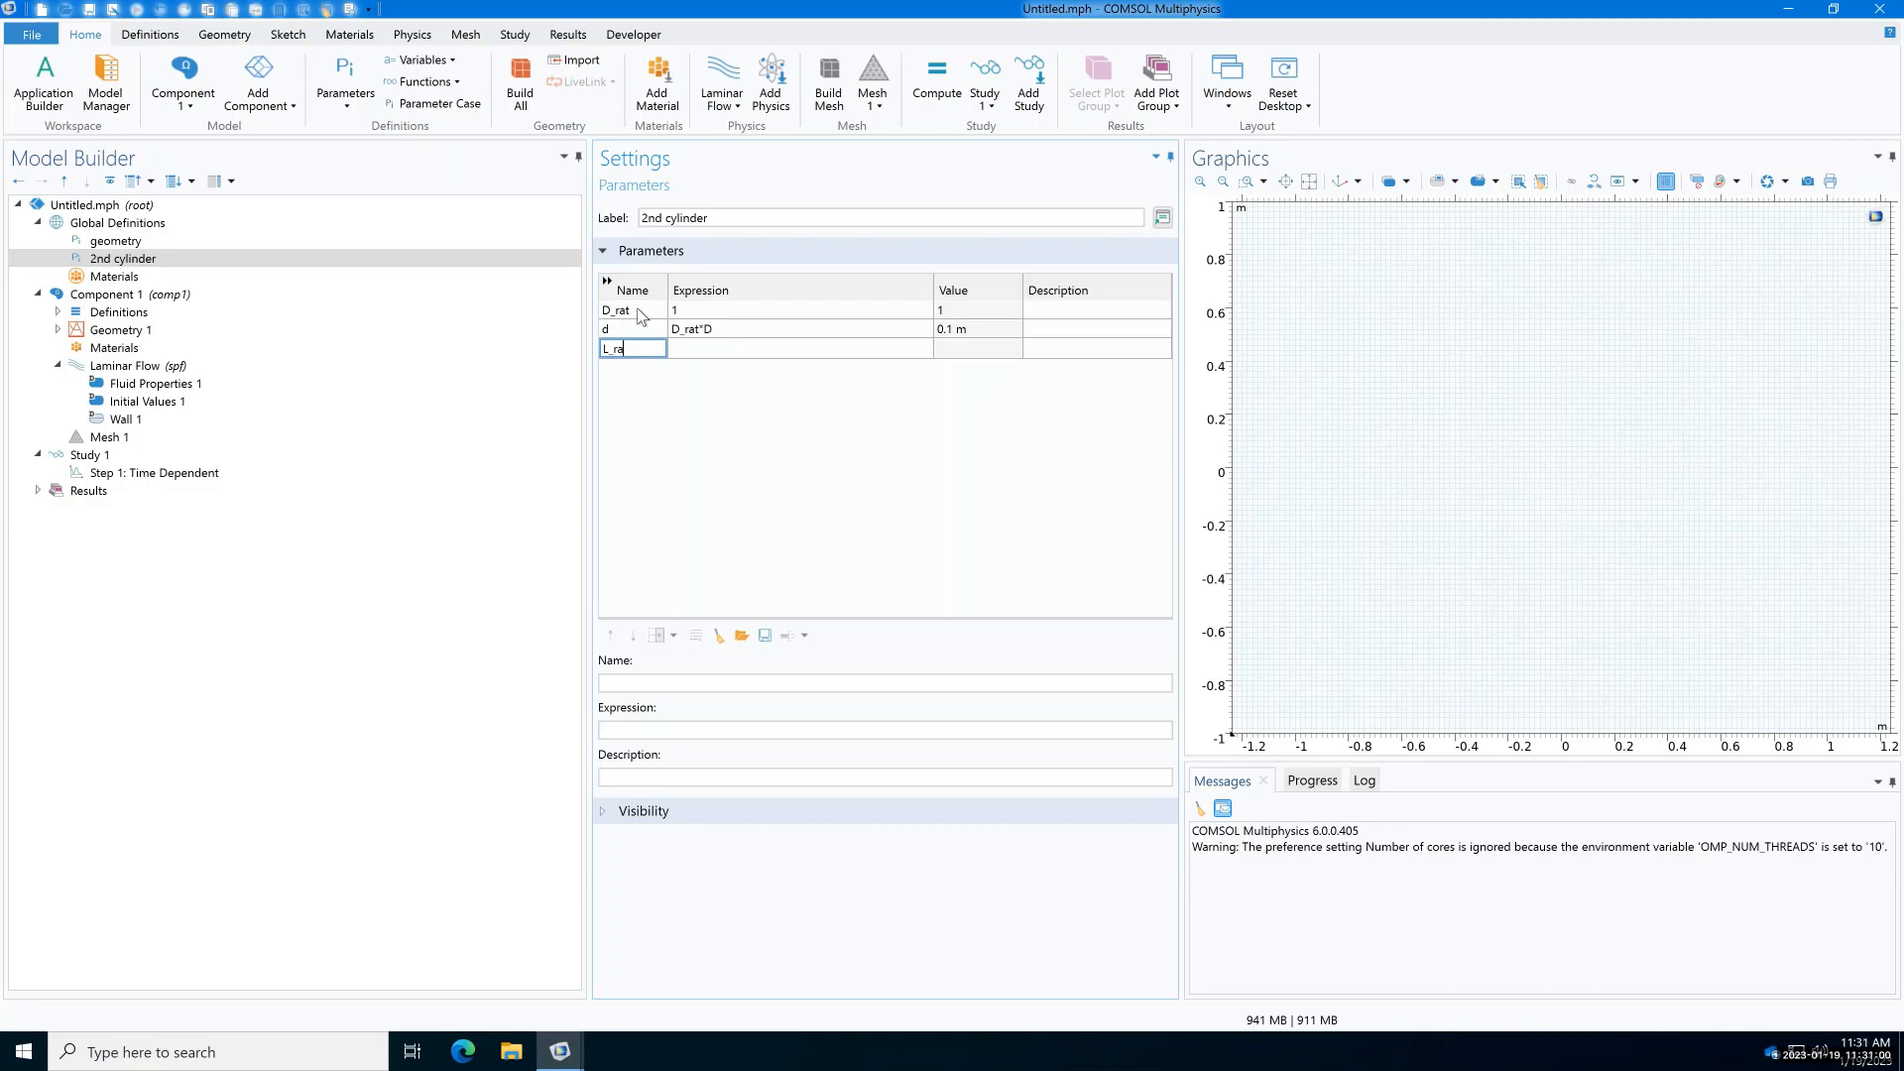
Step: Define parameters L_rat as 2 and L as L_rat*D in the 2nd cylinder parameters
text(L_rat)
key(Tab)
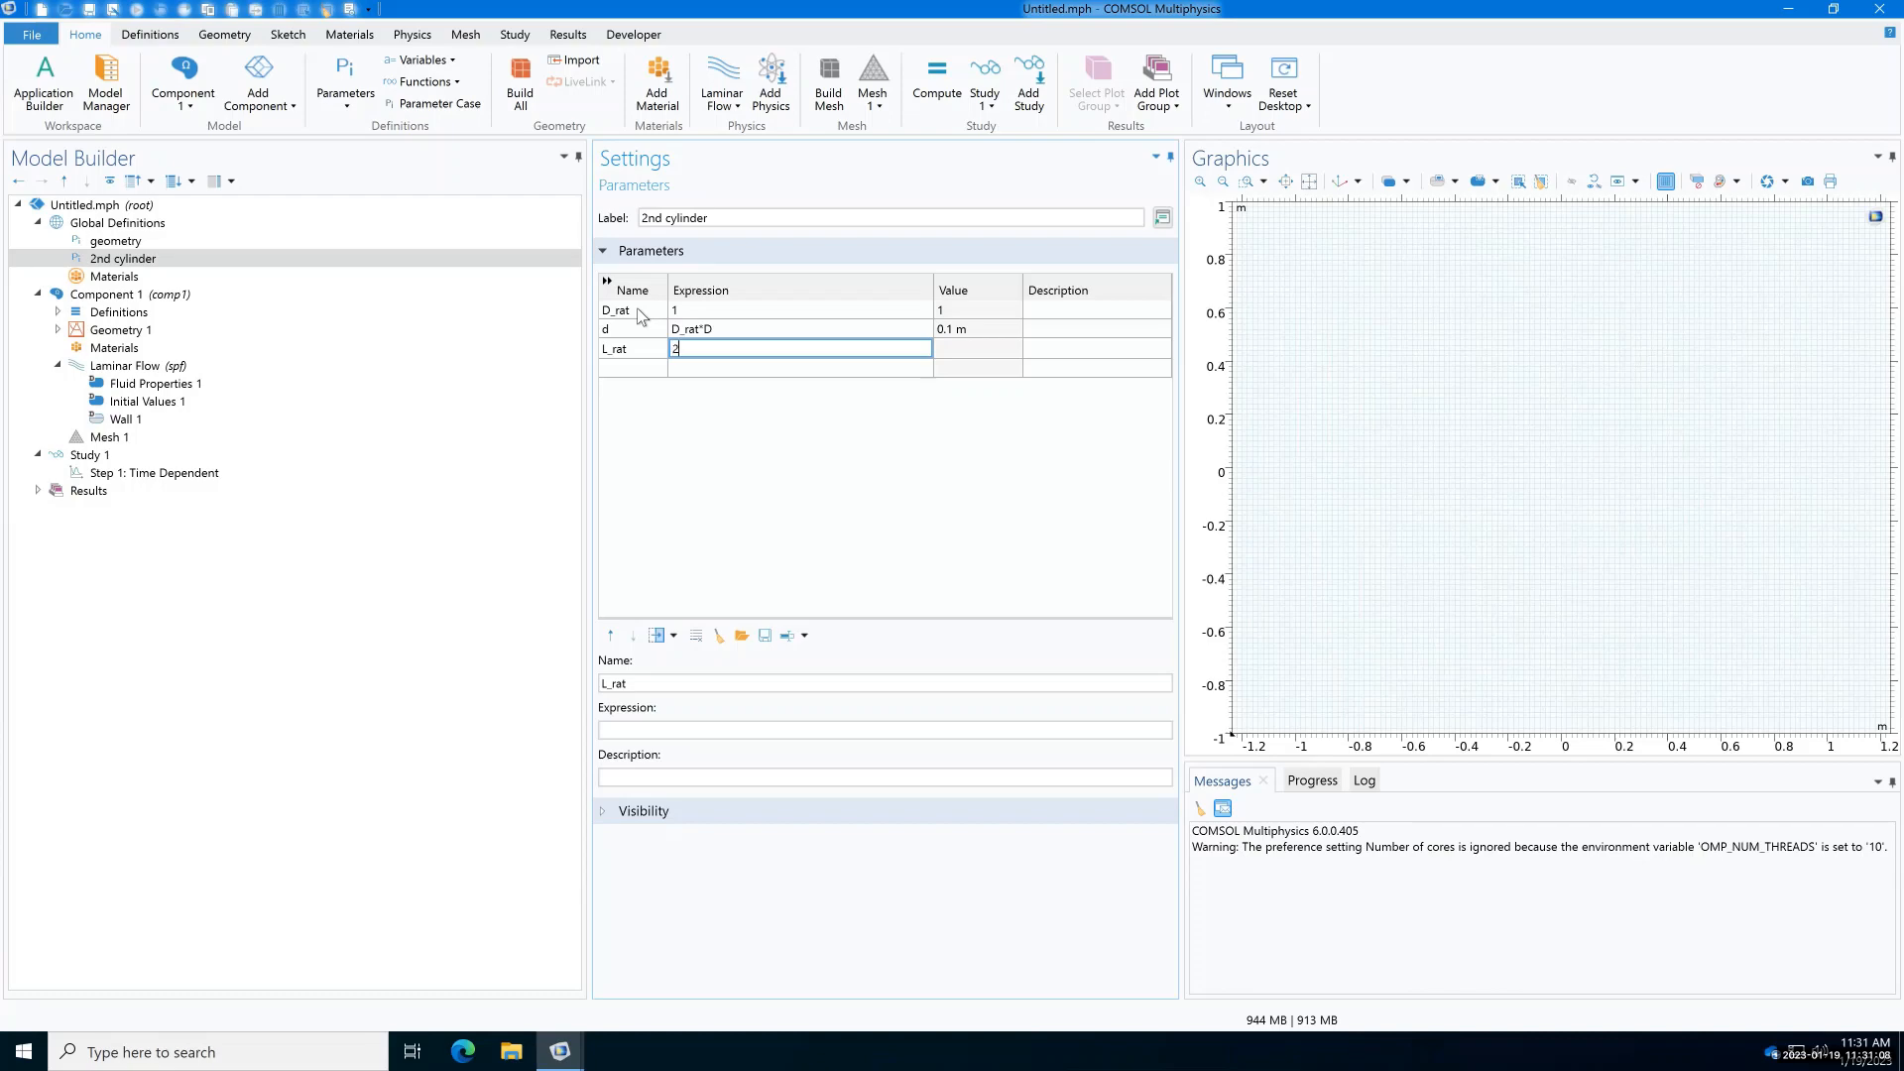
key(Tab)
key(Tab)
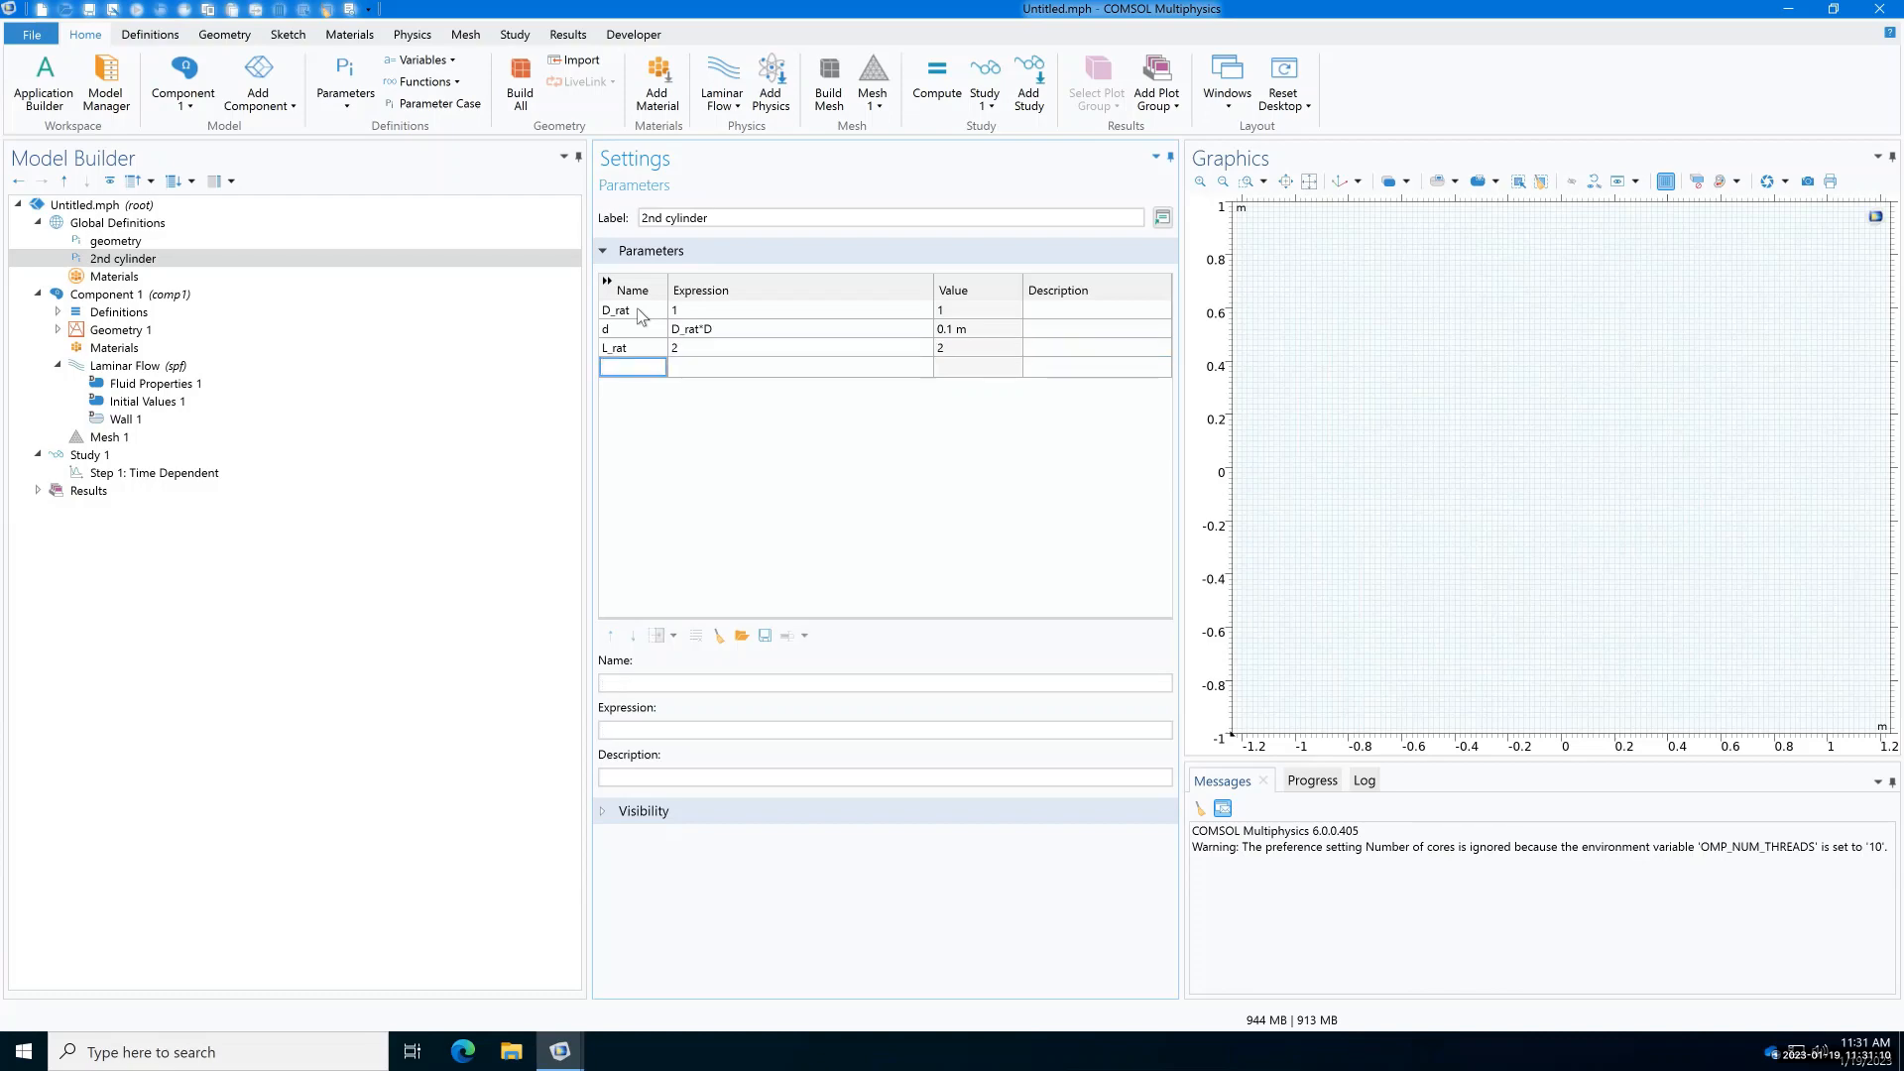
key(Tab)
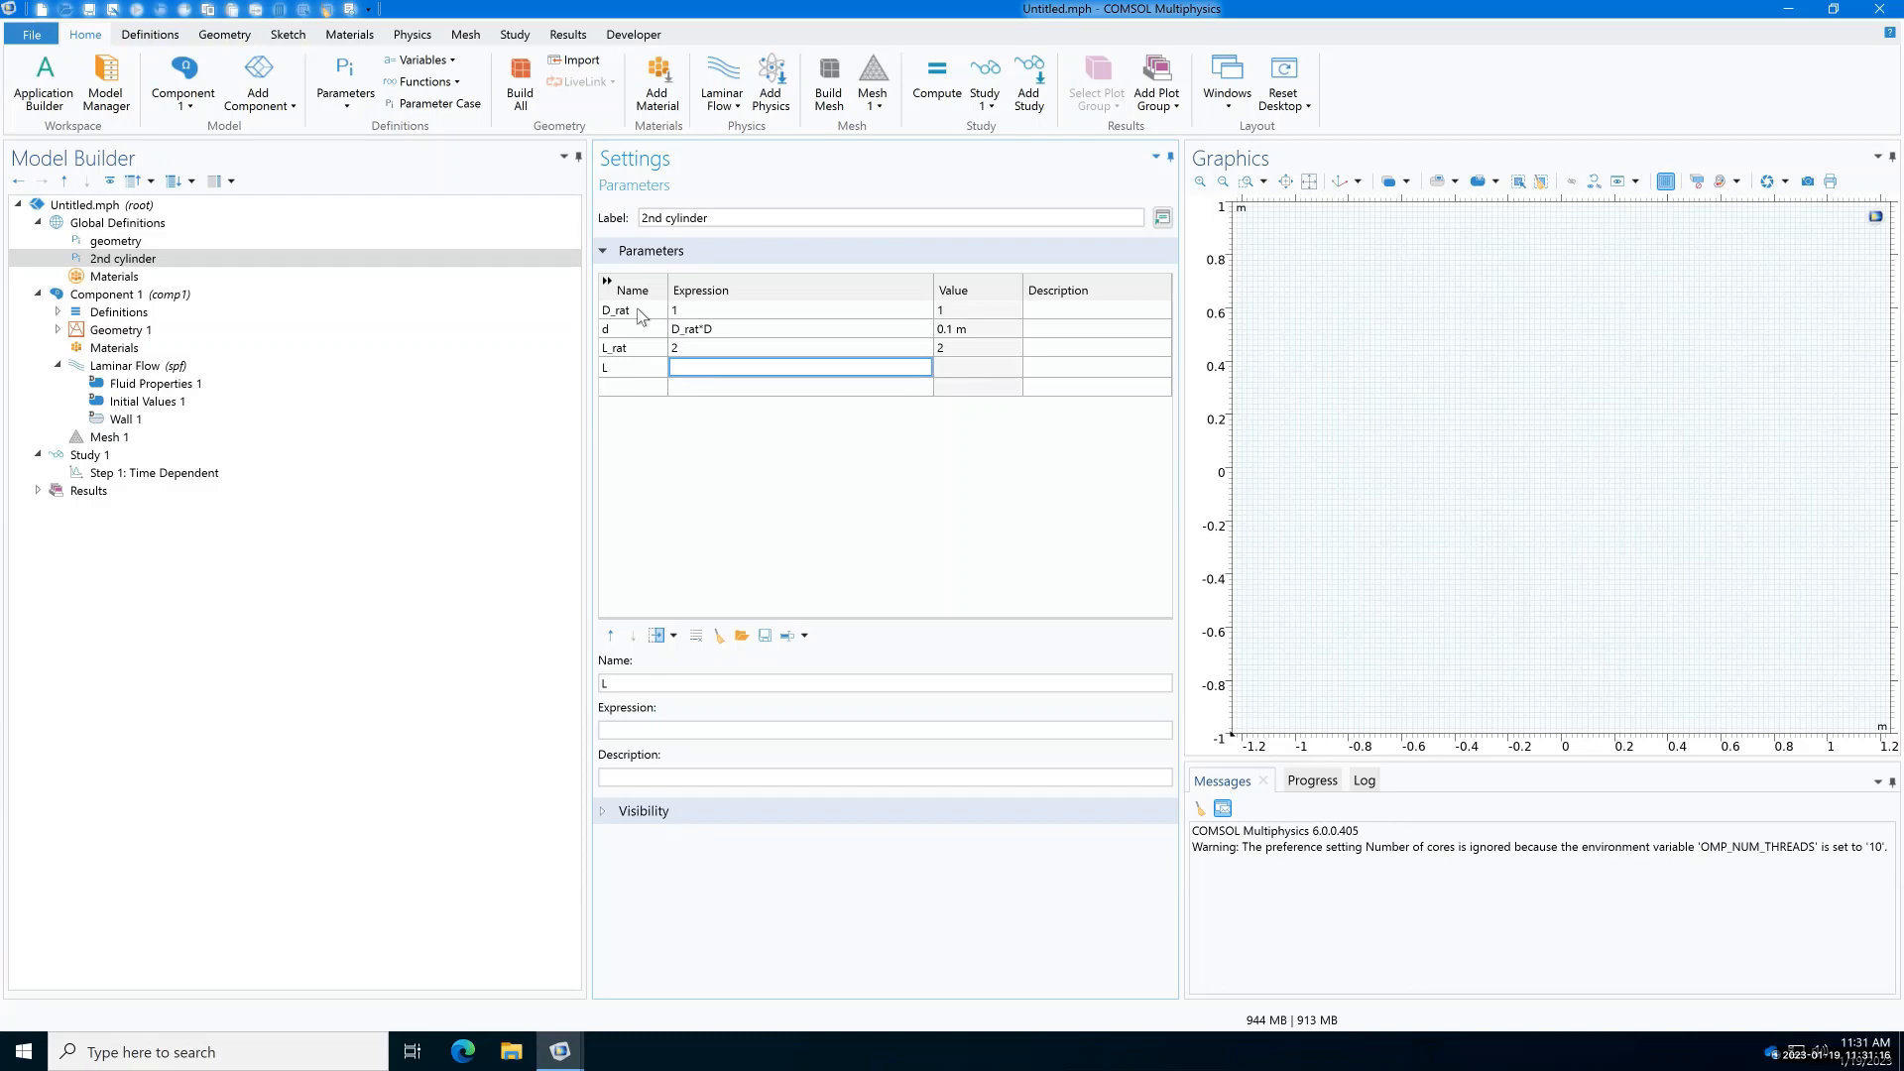
text(L_rat*D)
key(Tab)
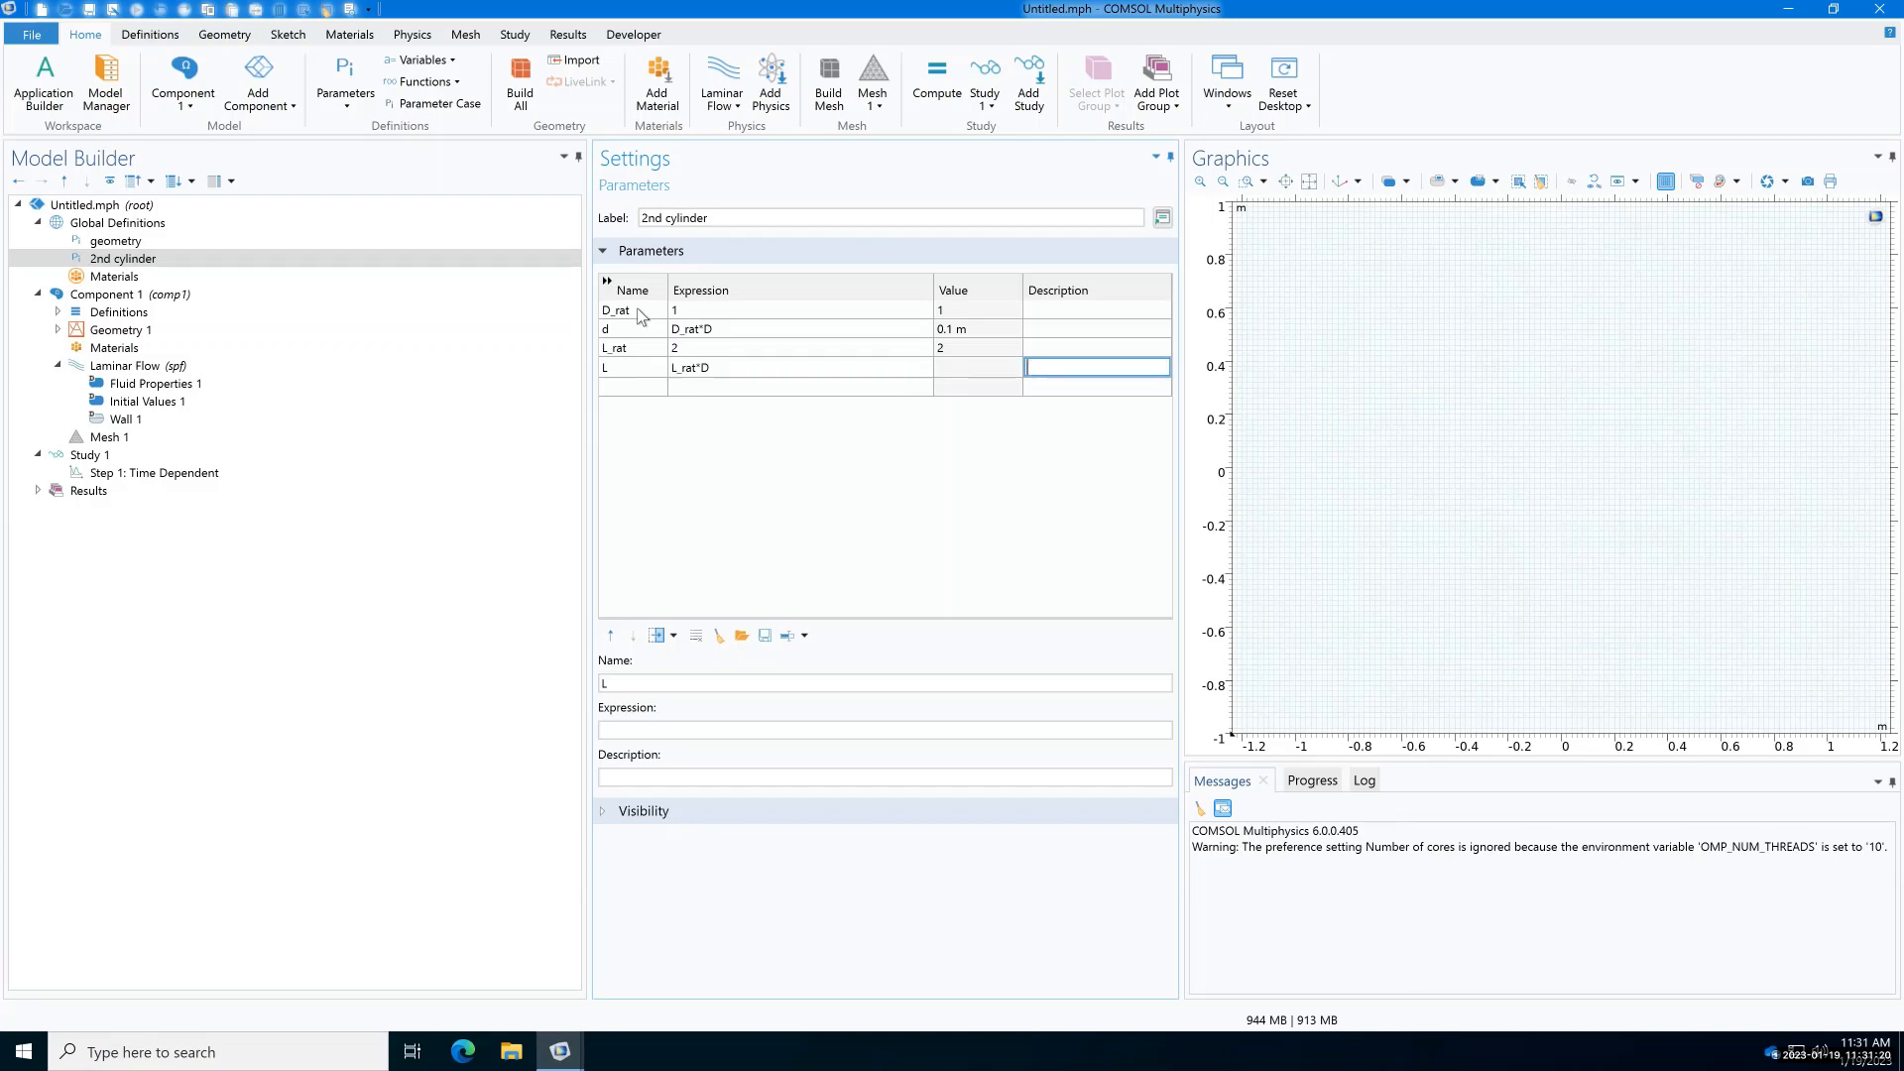
key(Tab)
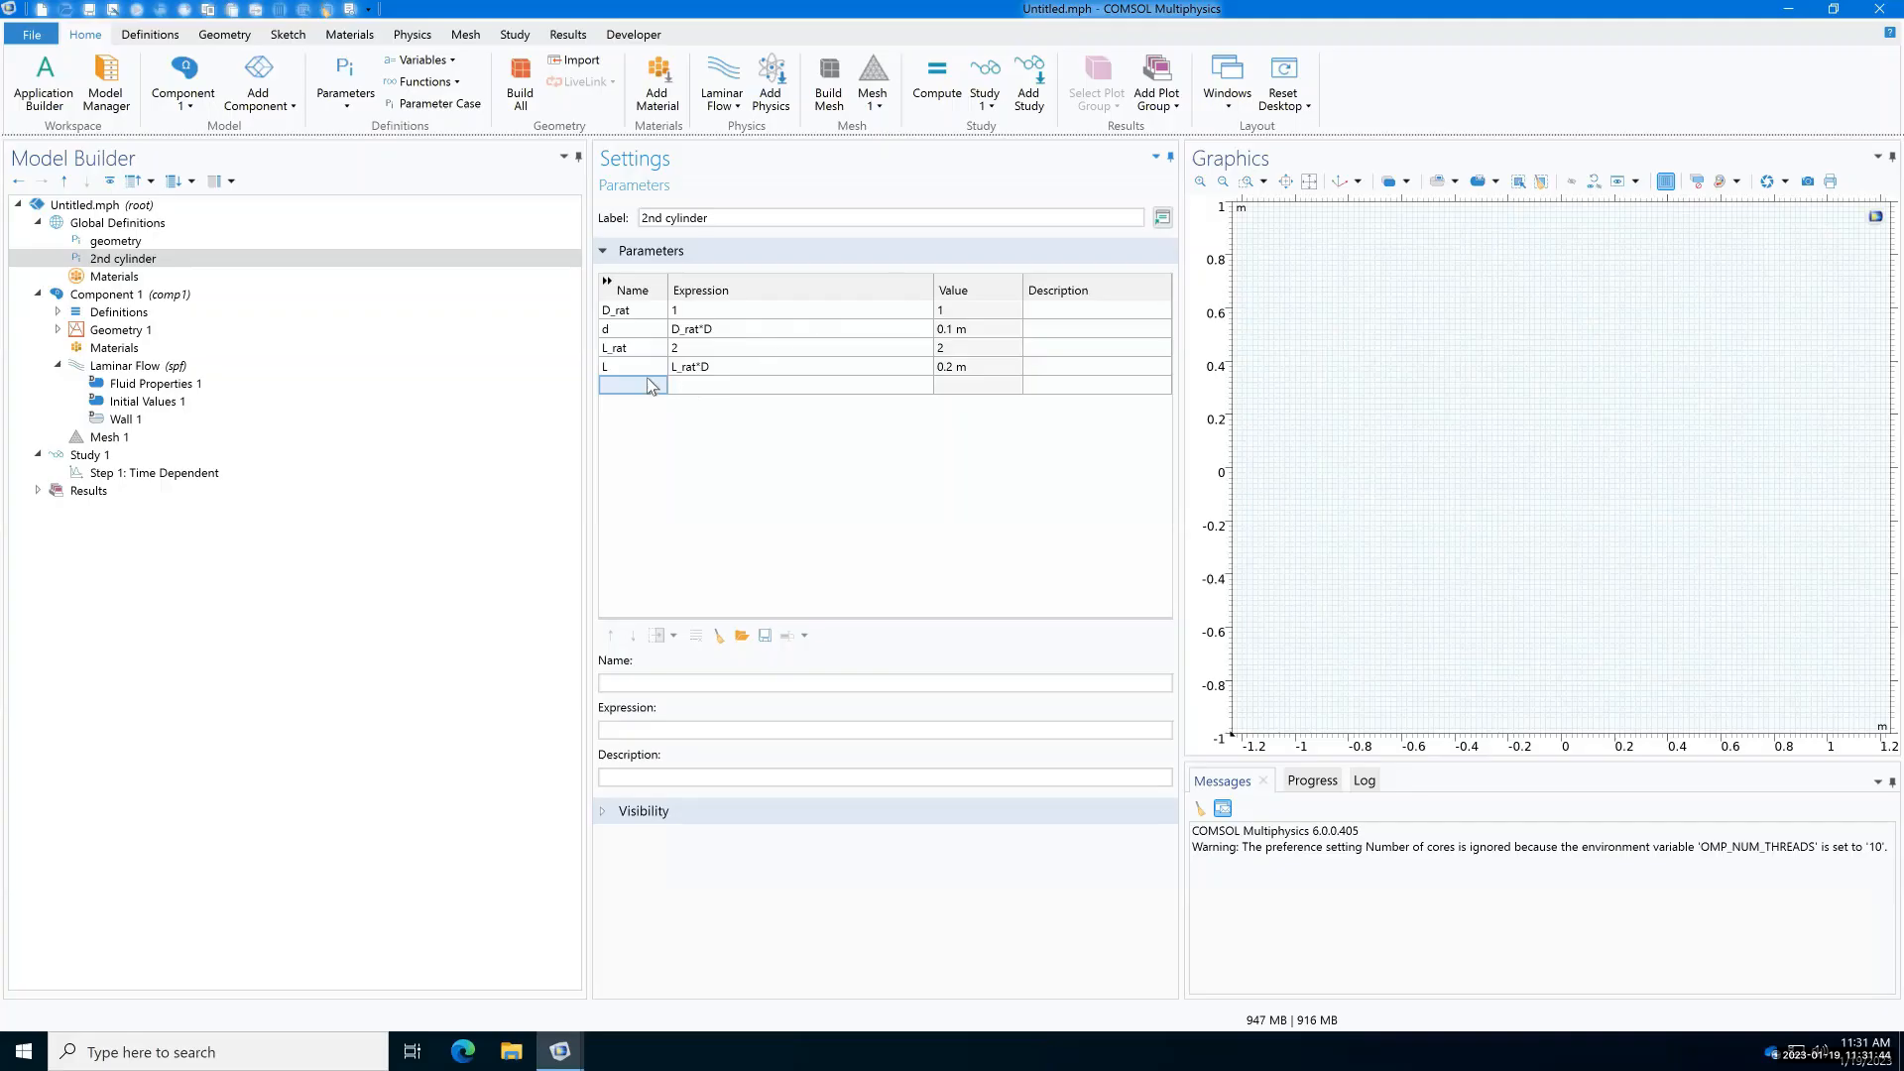
Step: Define the angle parameter alpha as 30 [deg] in the 2nd cylinder parameters
text(alpha)
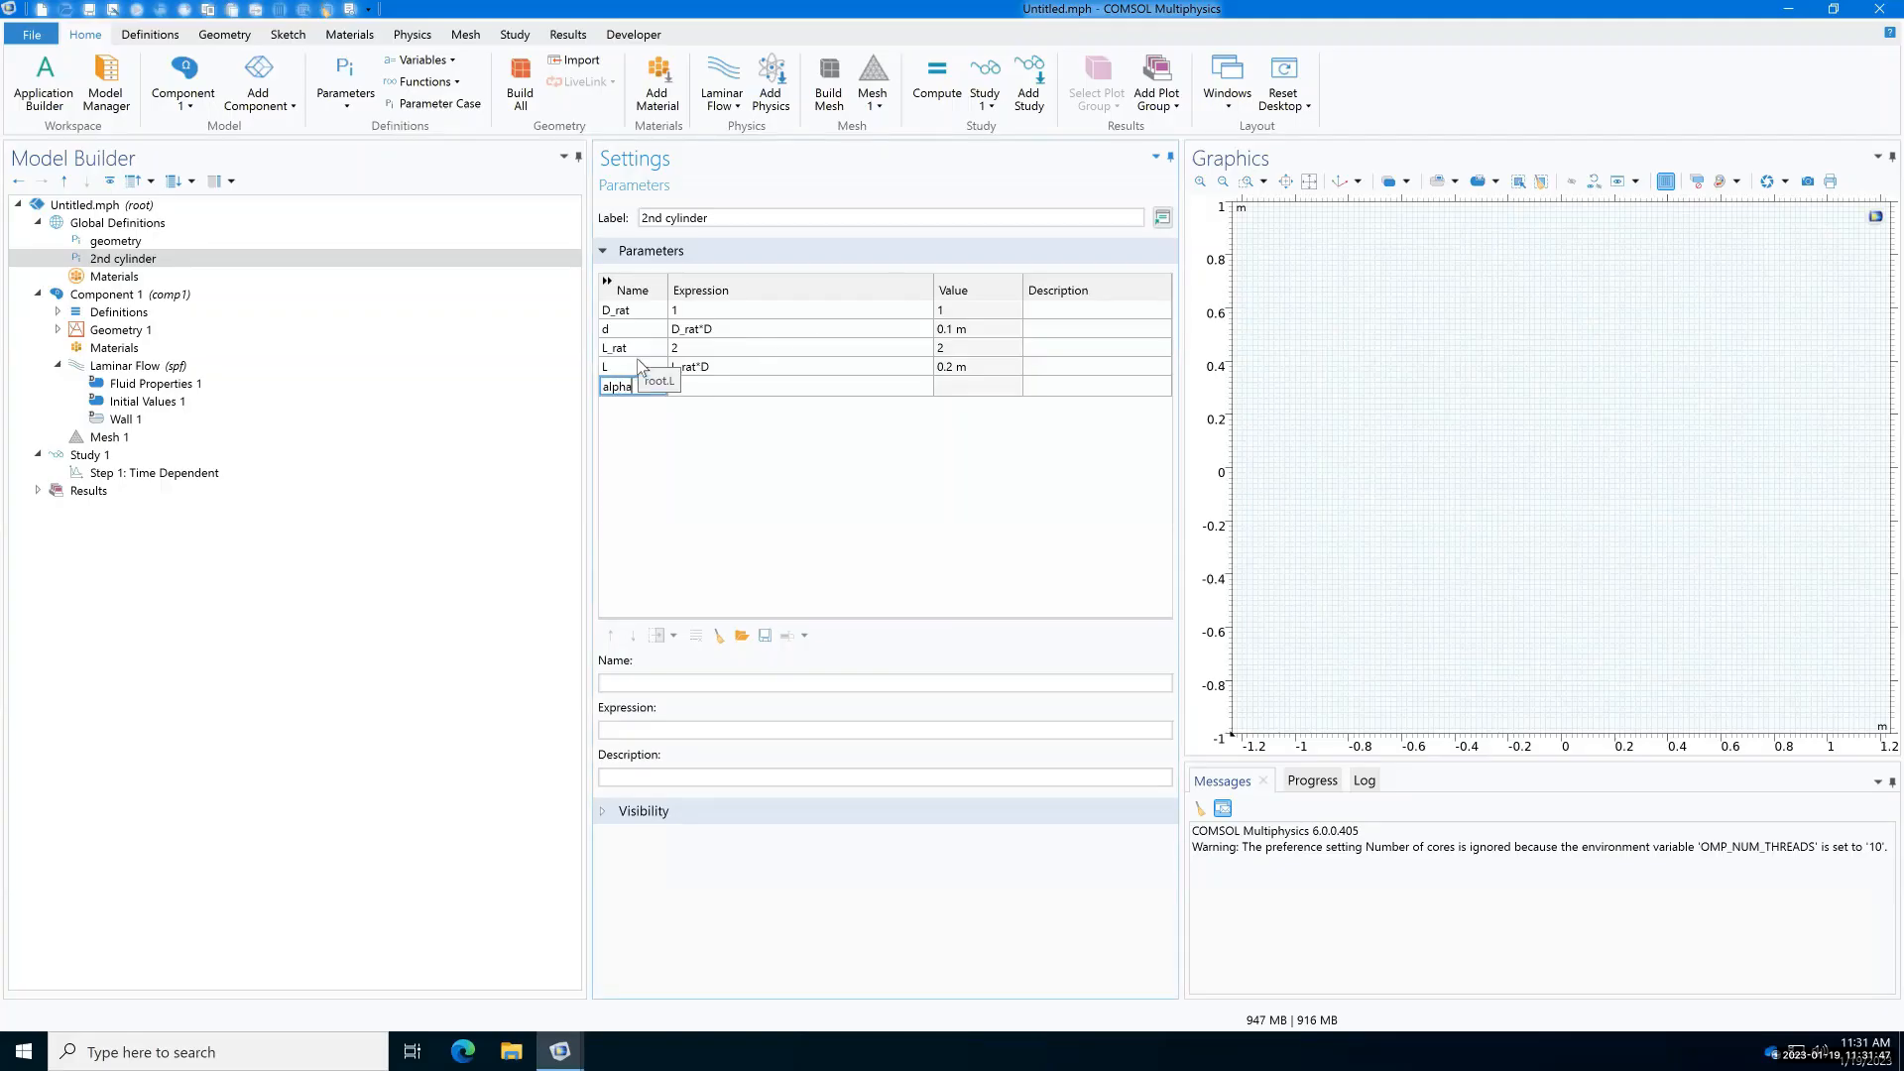
key(Tab)
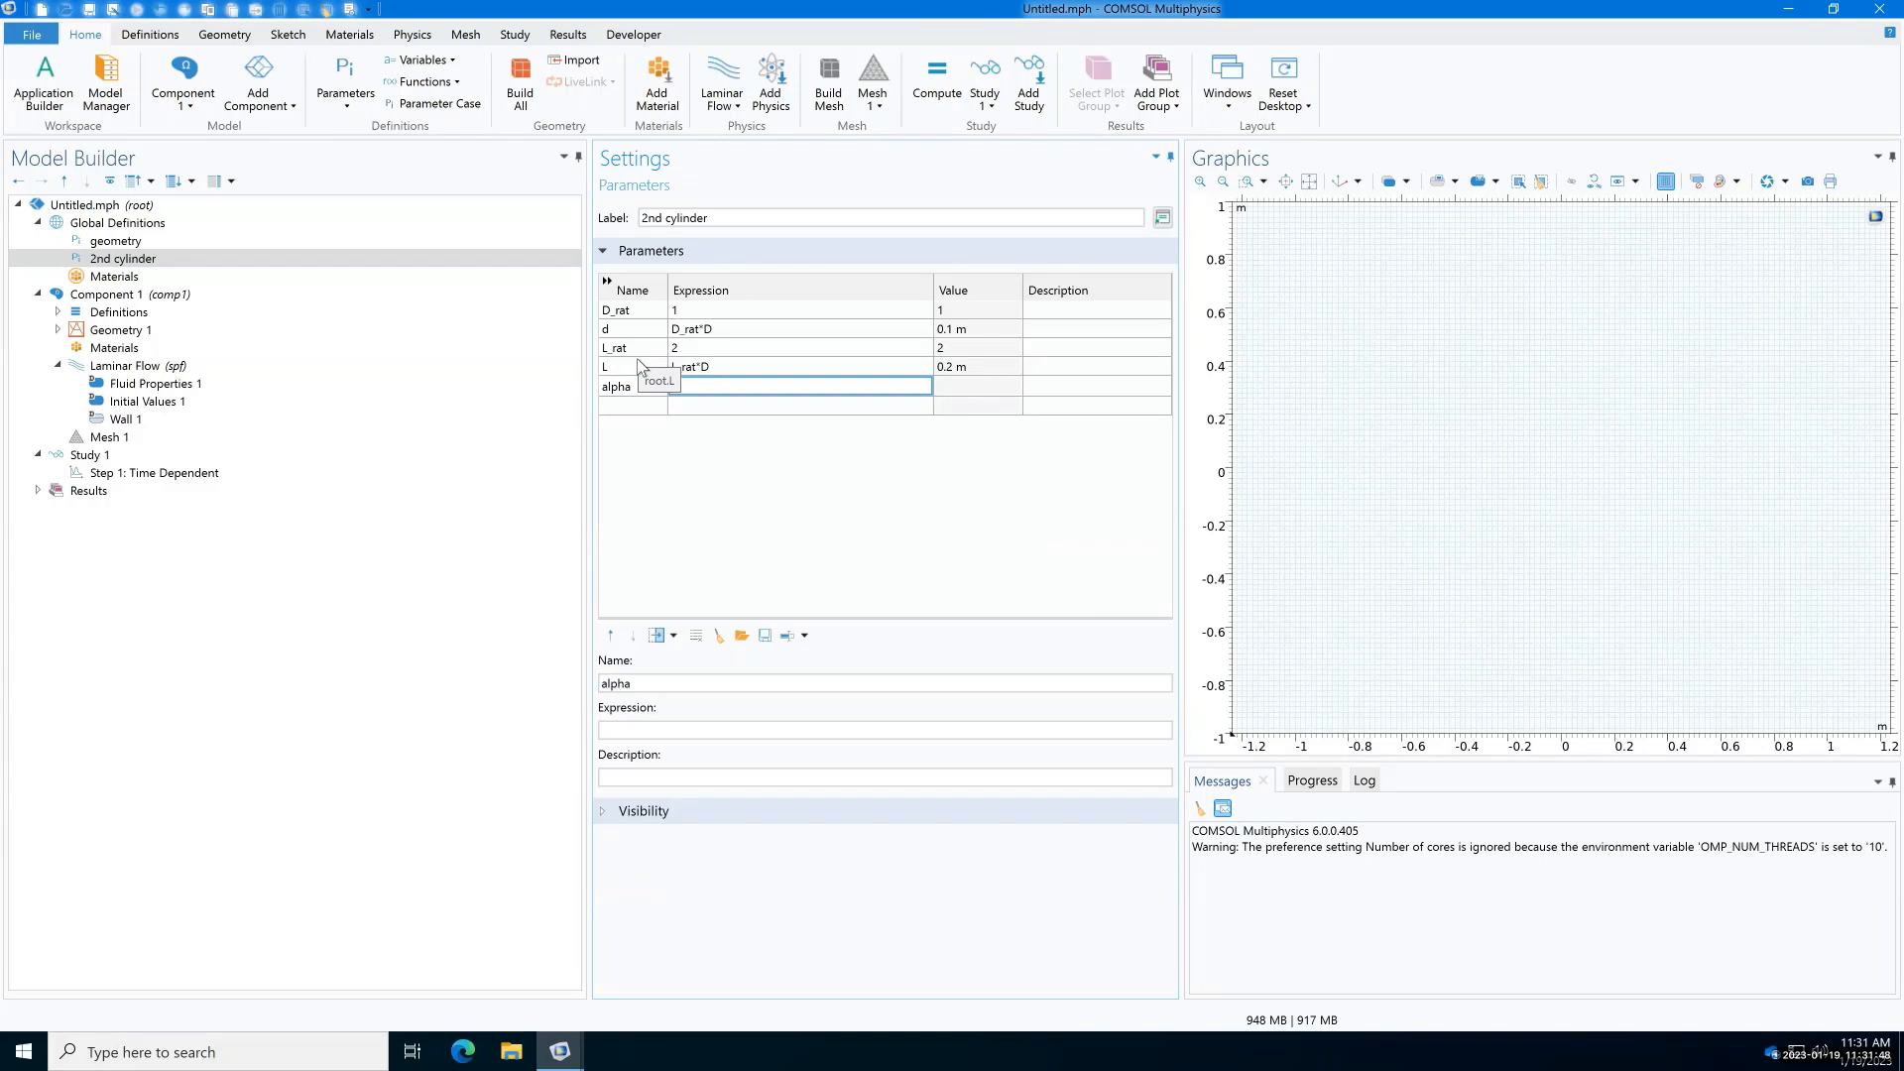
text(30 [deg])
key(Tab)
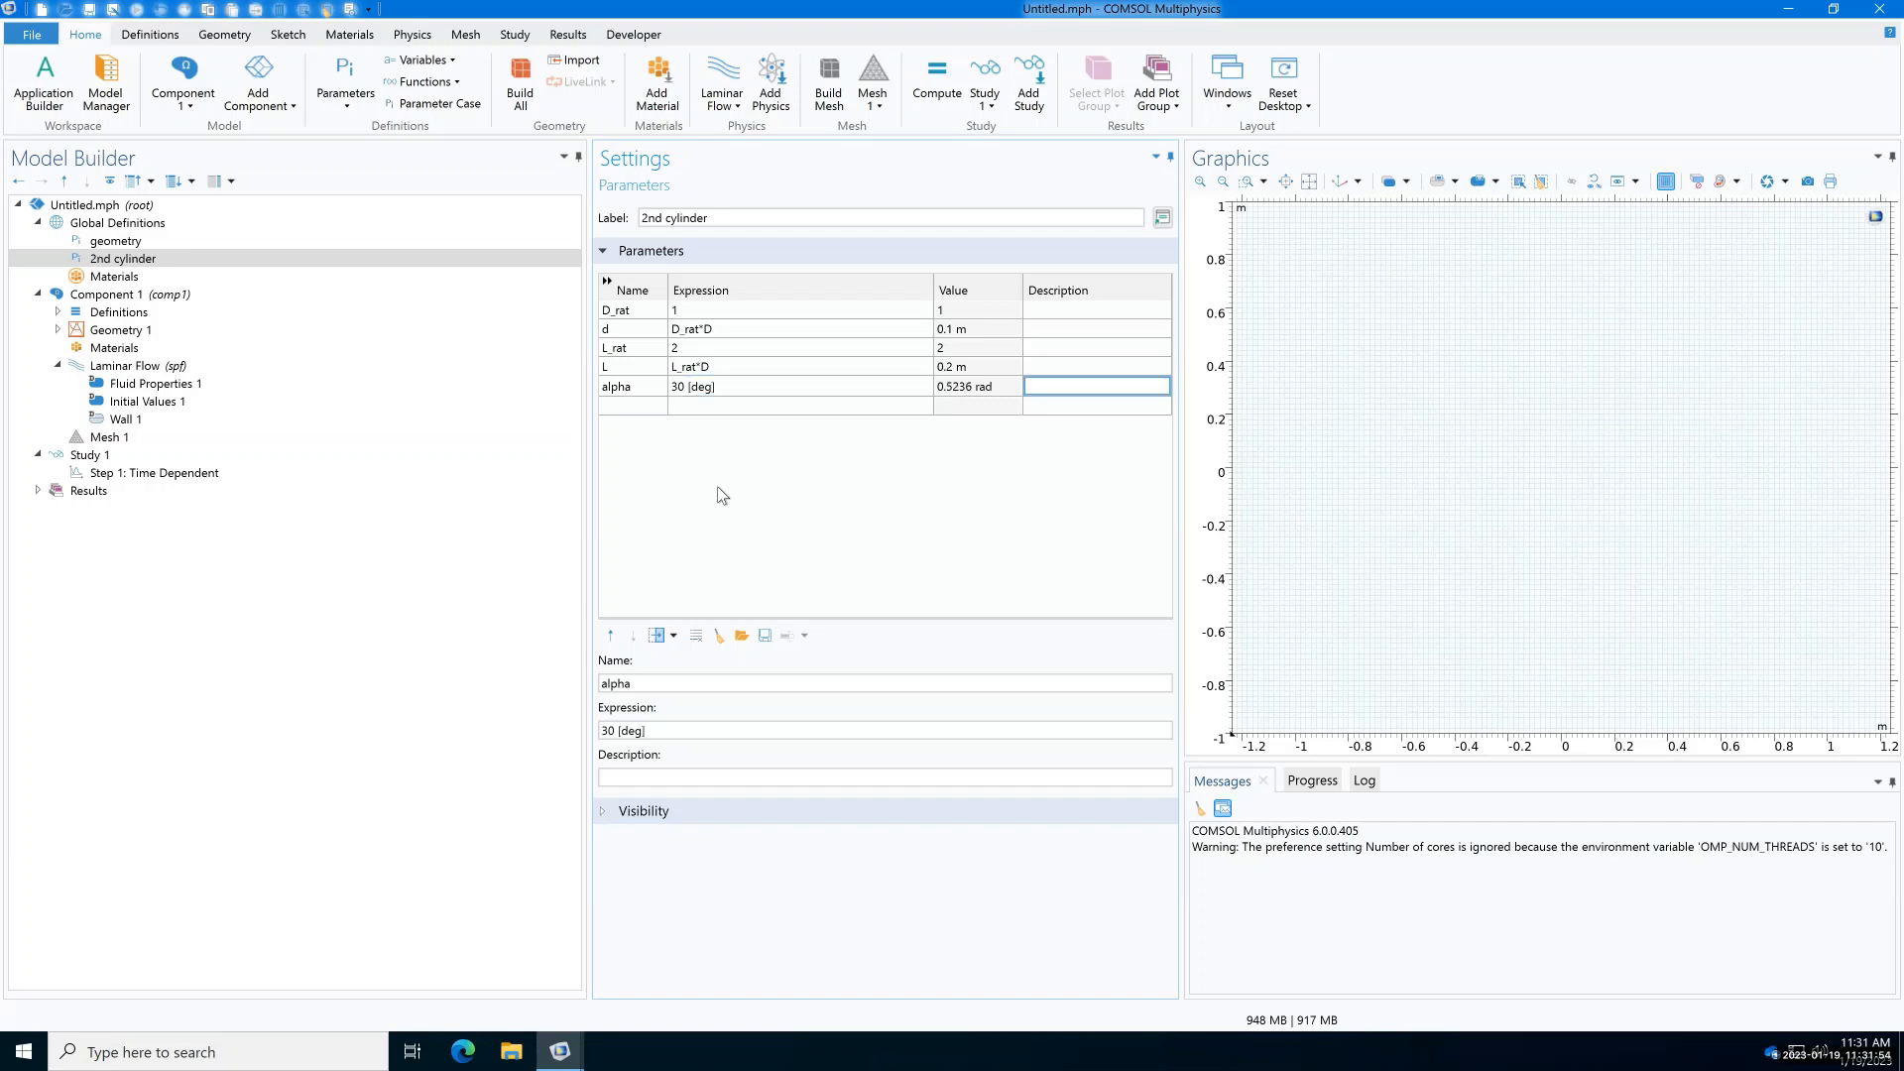
key(Tab)
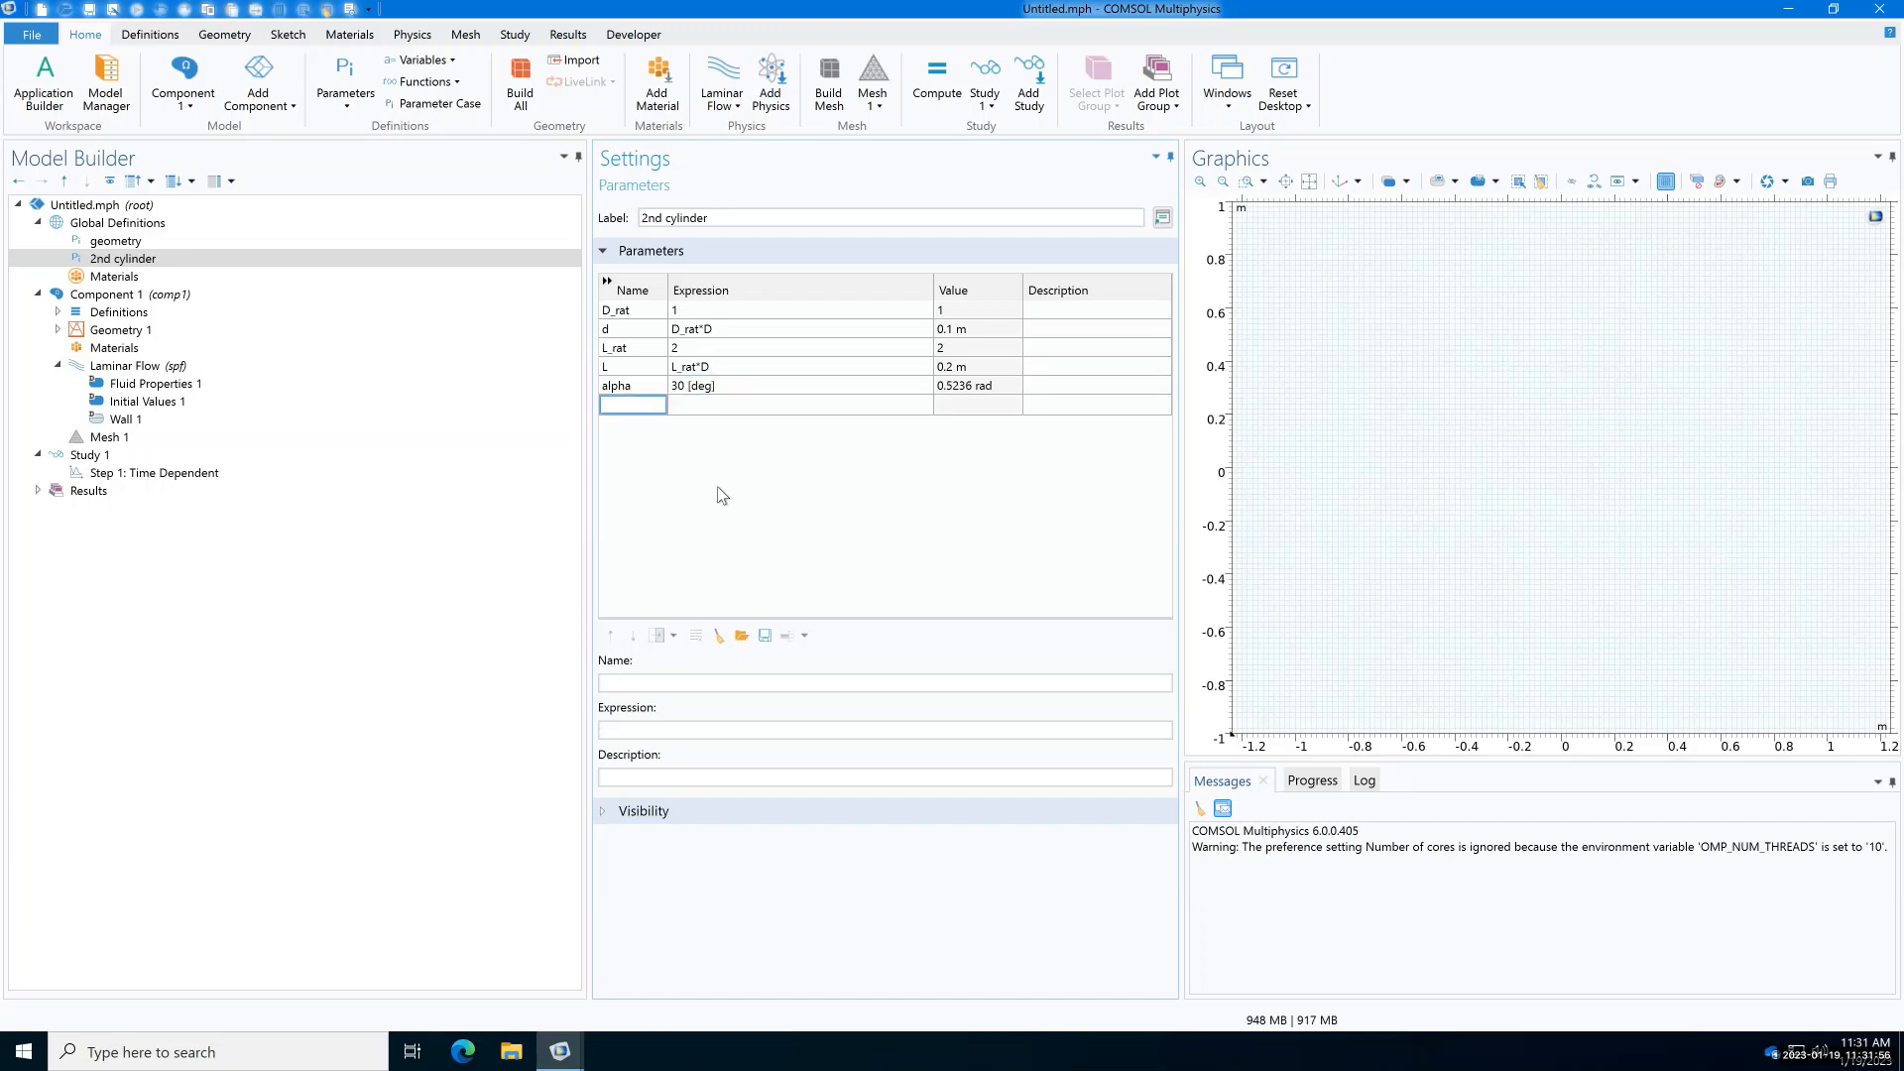
Step: Define parameter D_avg with the expression (d+D)/2 in the 2nd cylinder parameters
text(D_avg)
key(Tab)
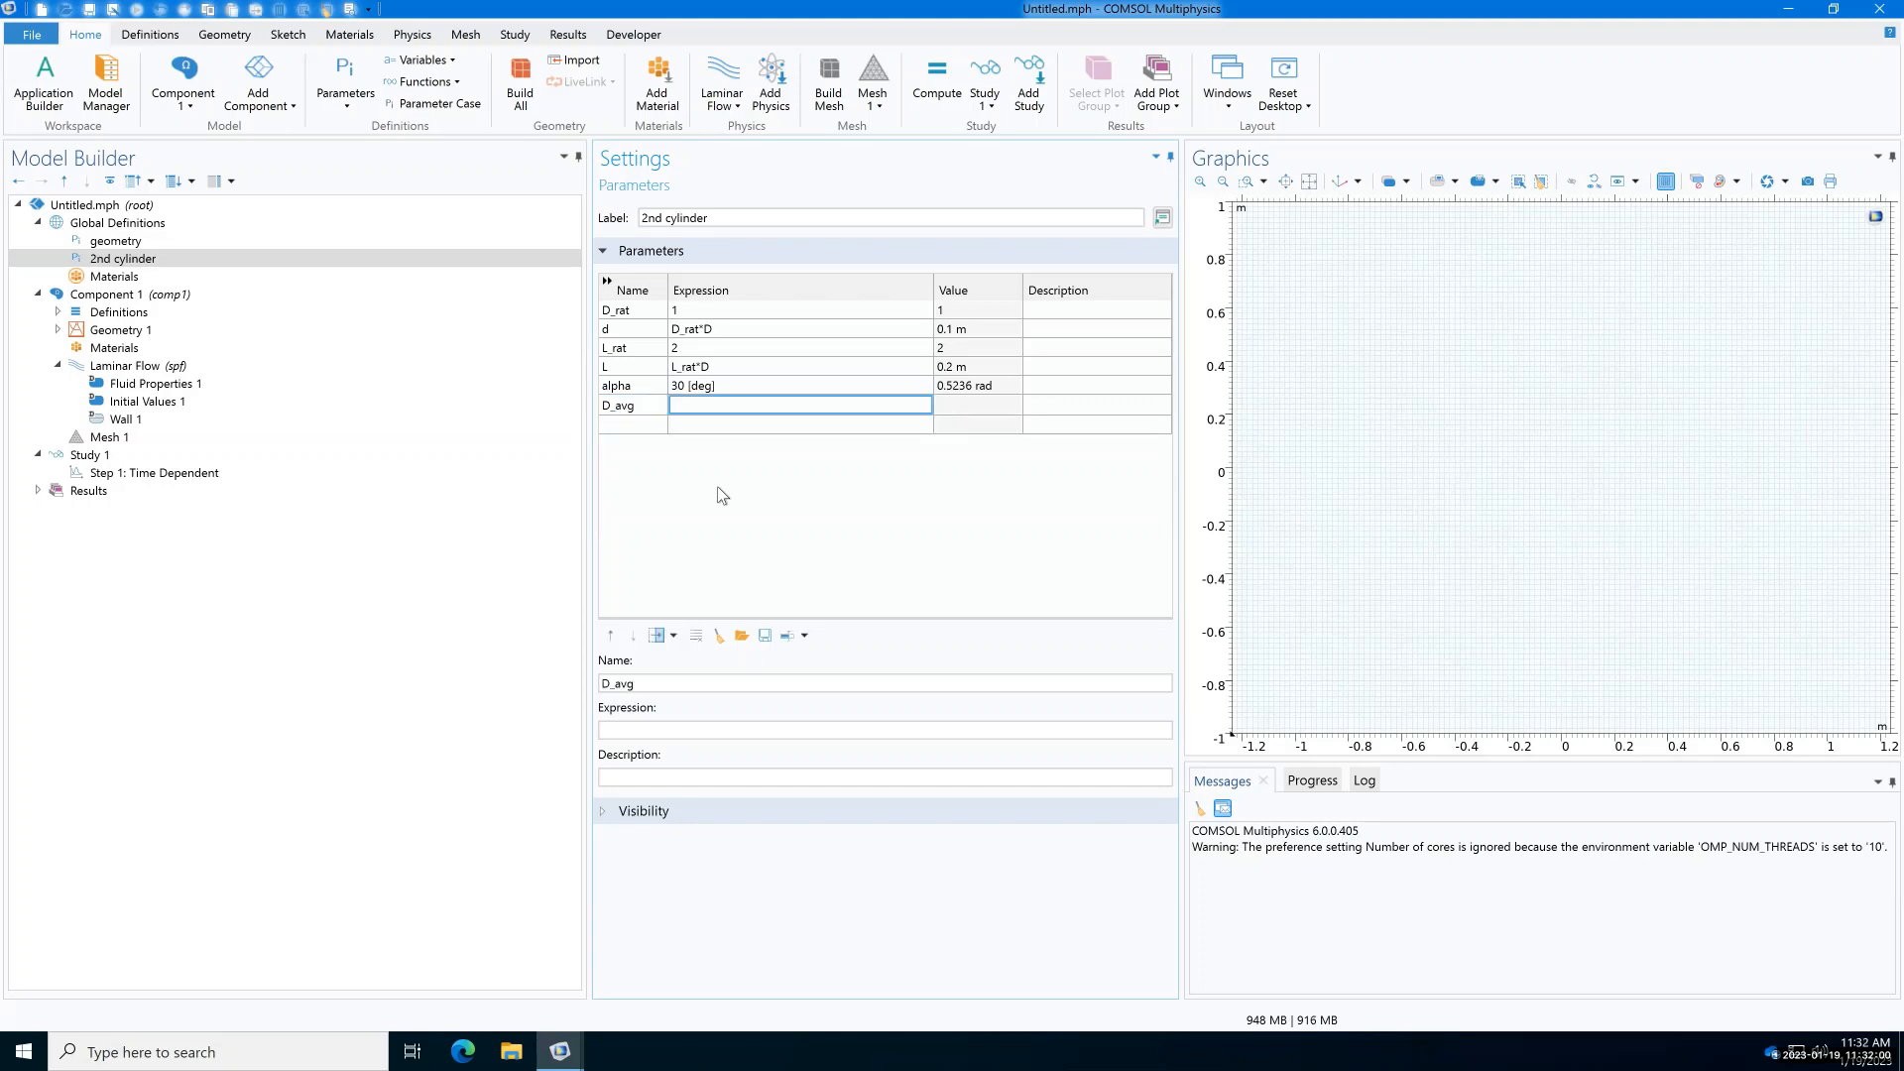
text((d+D)/2)
key(Tab)
key(Tab)
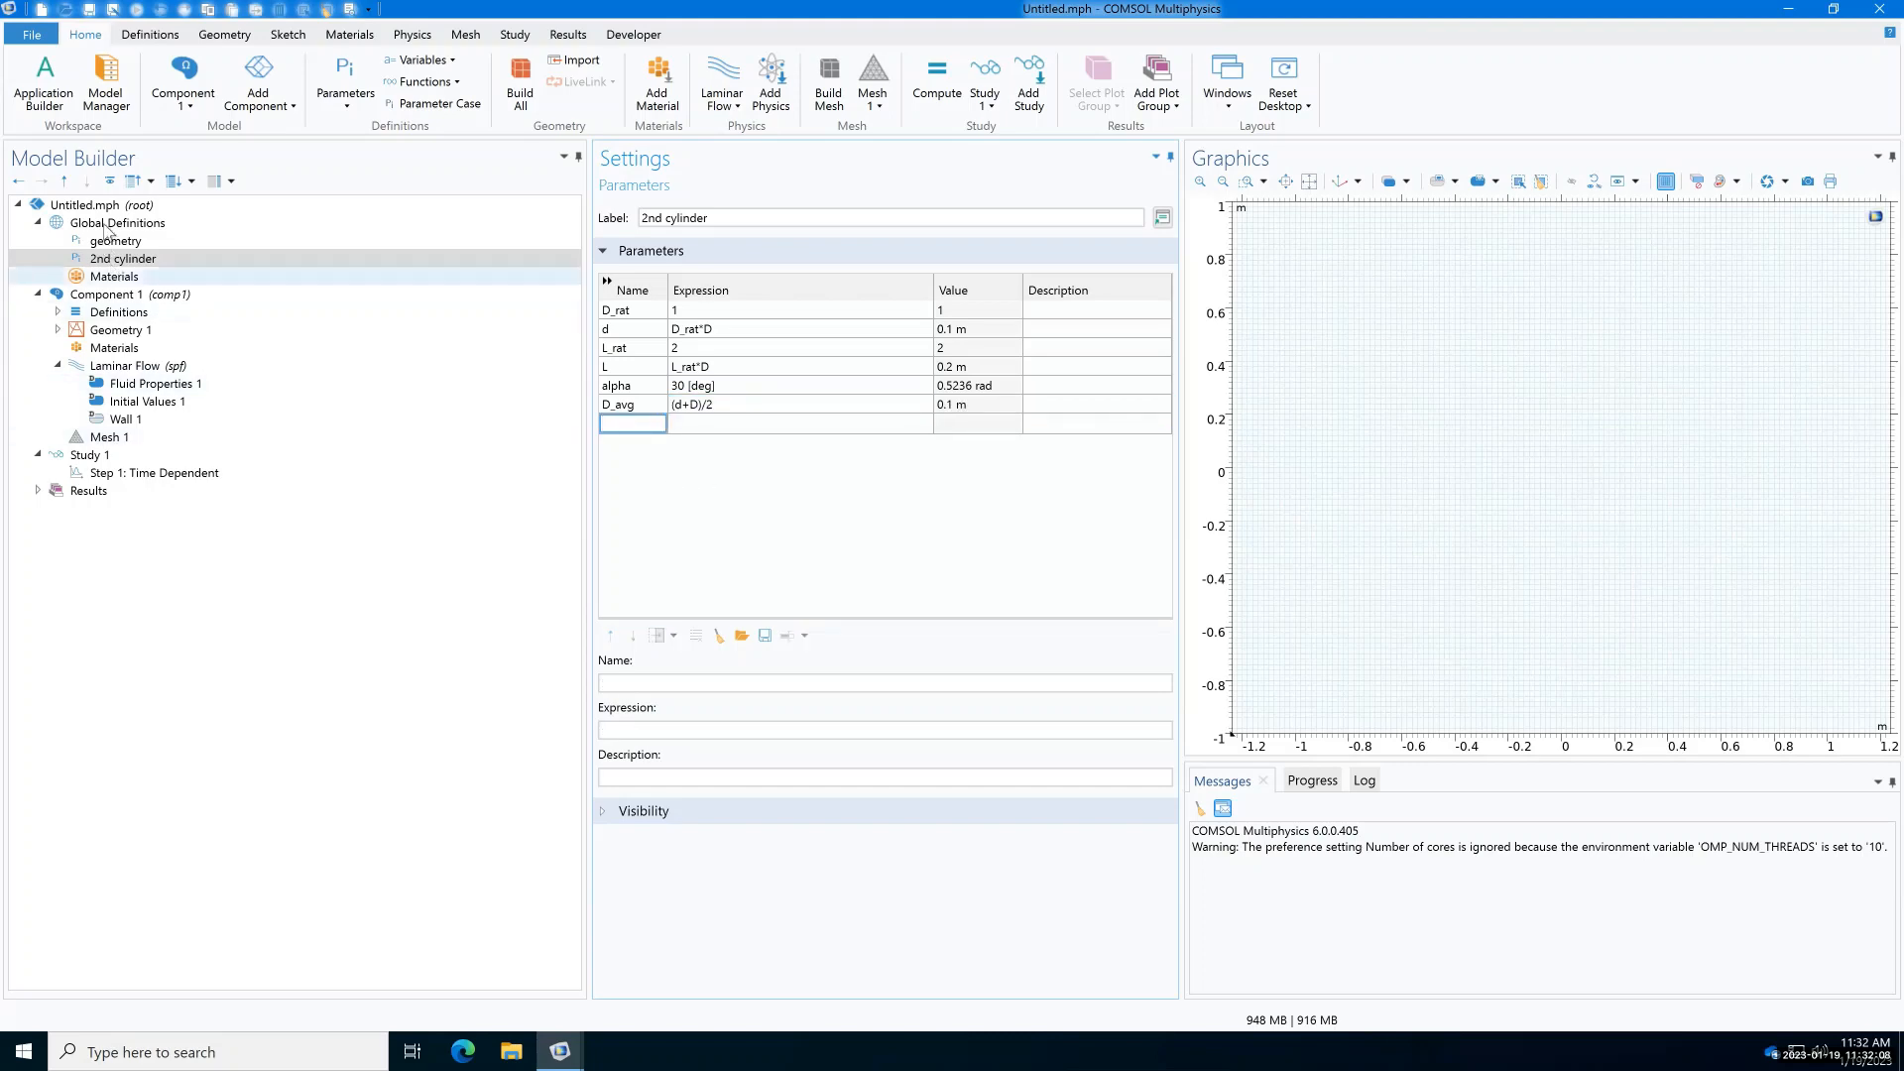
Step: Add a third parameters node under Global Definitions and label it "flow"
click(137, 226)
right_click(137, 230)
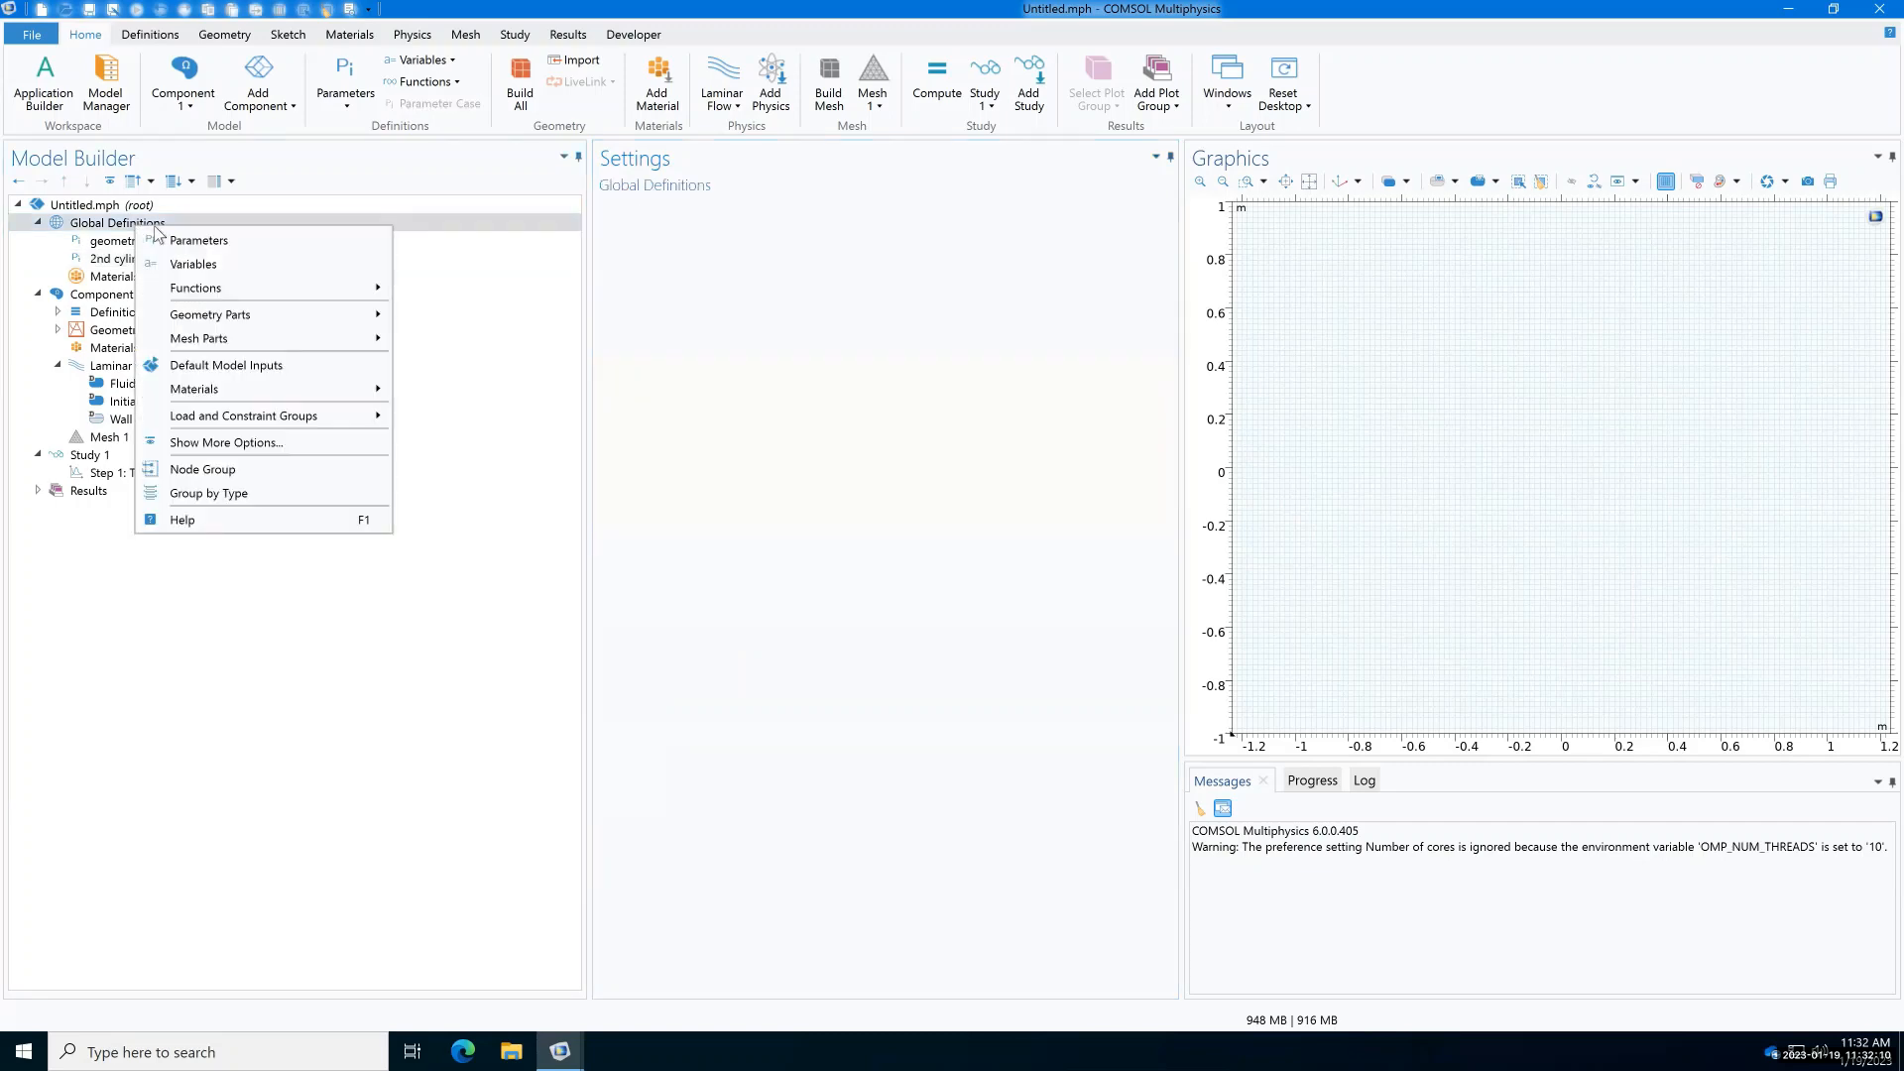
click(188, 239)
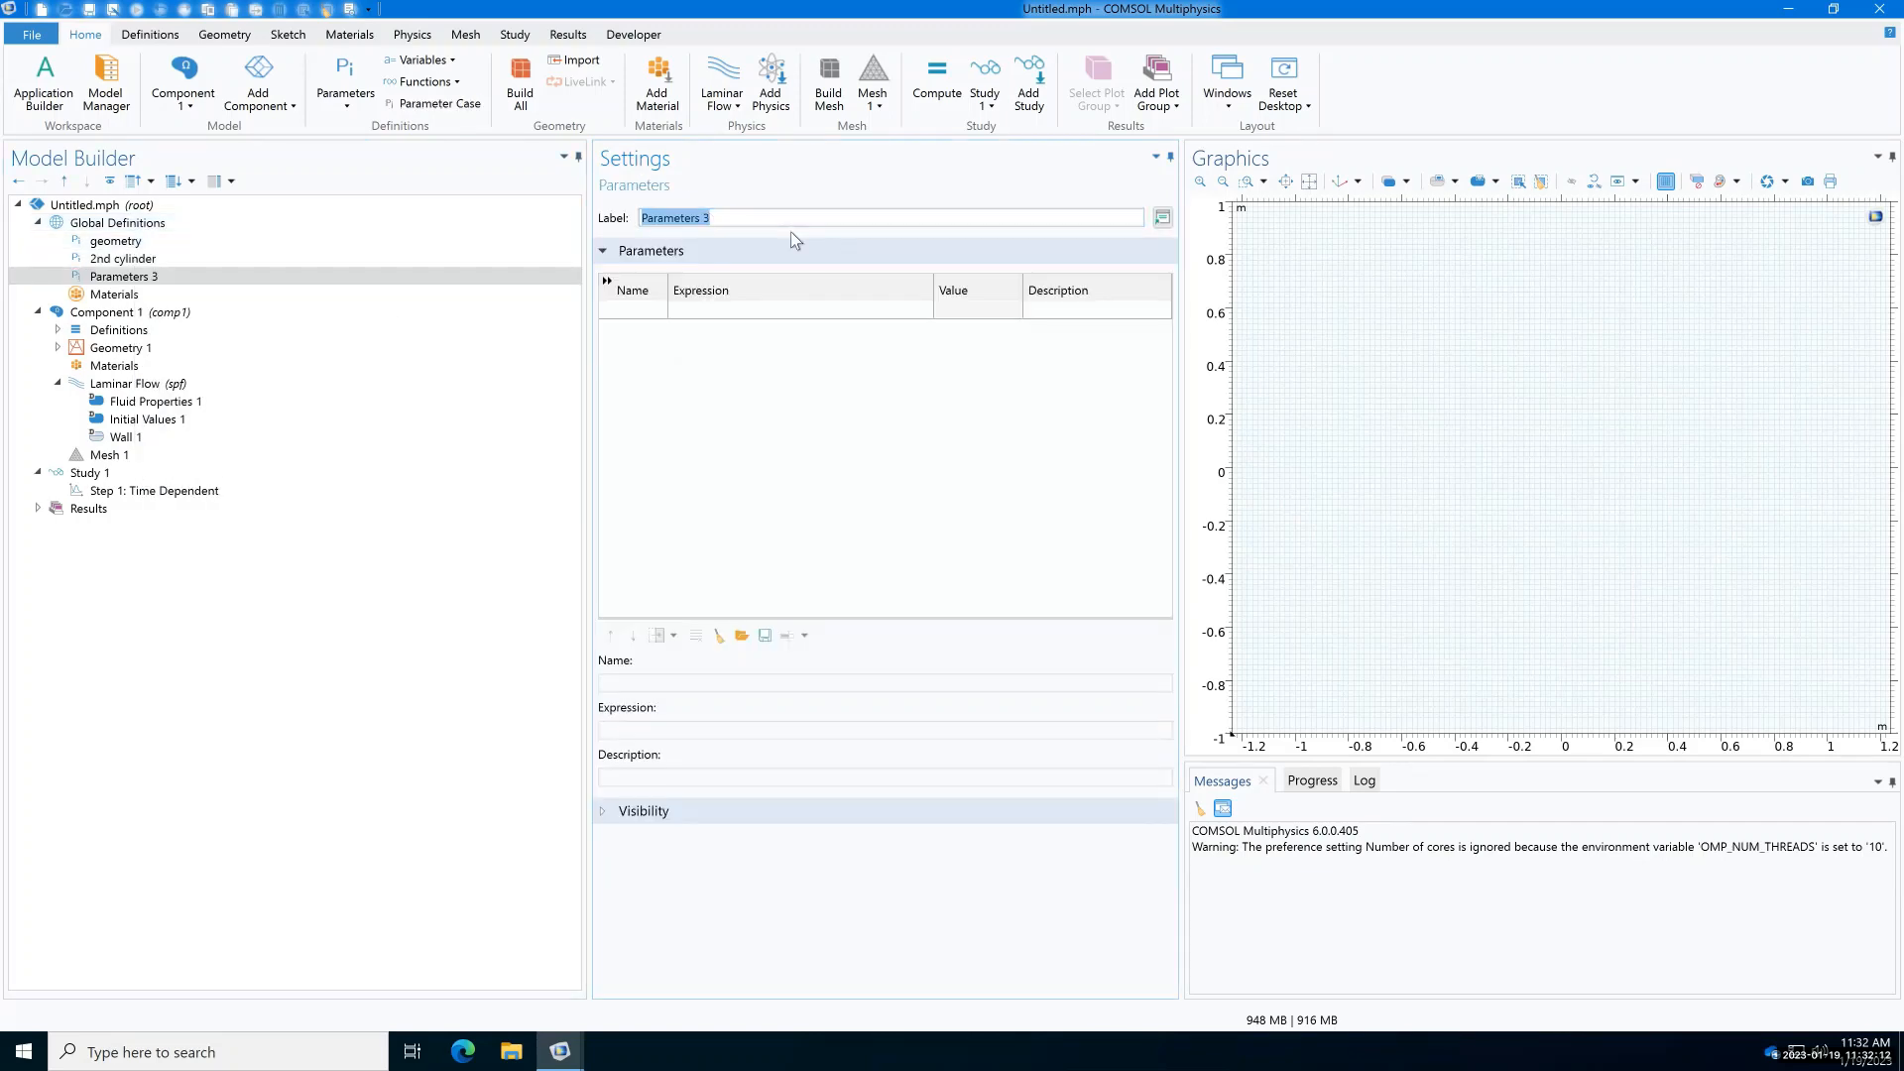
text(flow)
key(Return)
key(Tab)
key(Tab)
key(Tab)
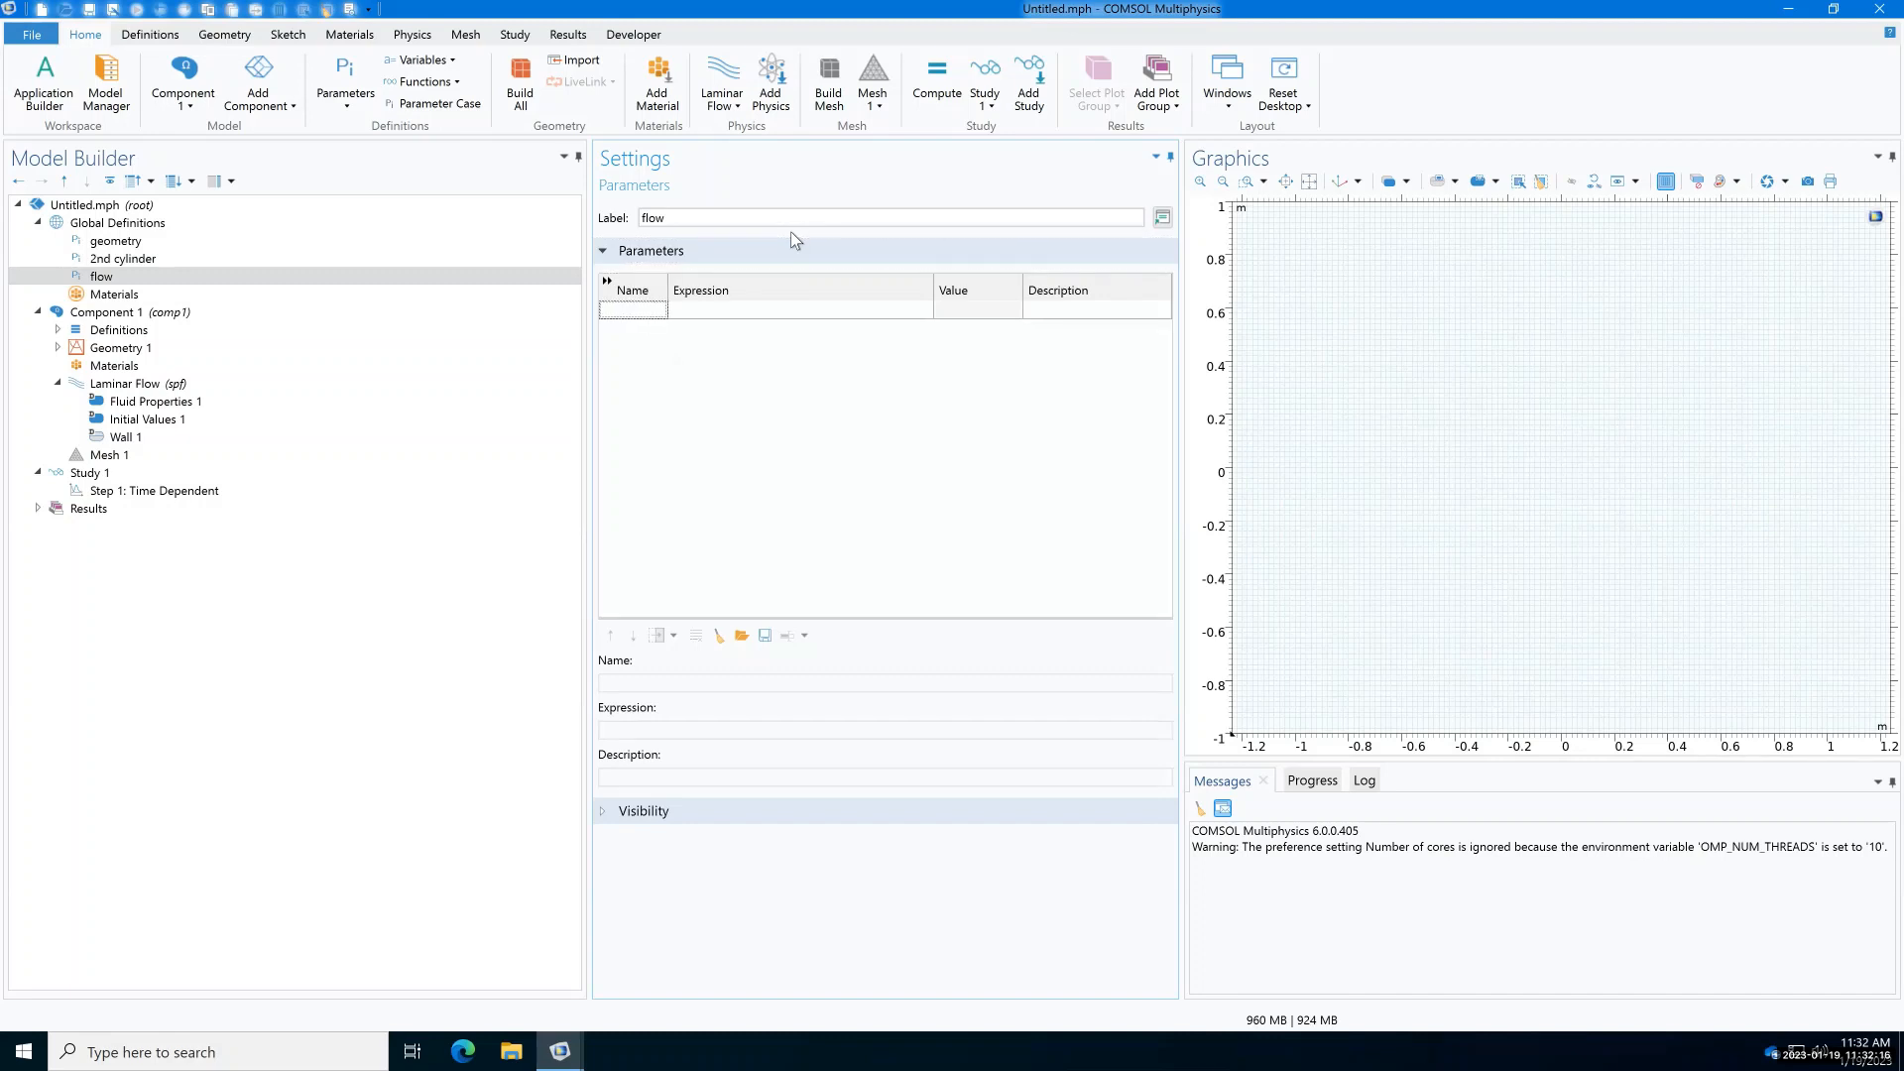
Step: Define parameter Re as 300 in the flow parameters
text(Re)
key(Tab)
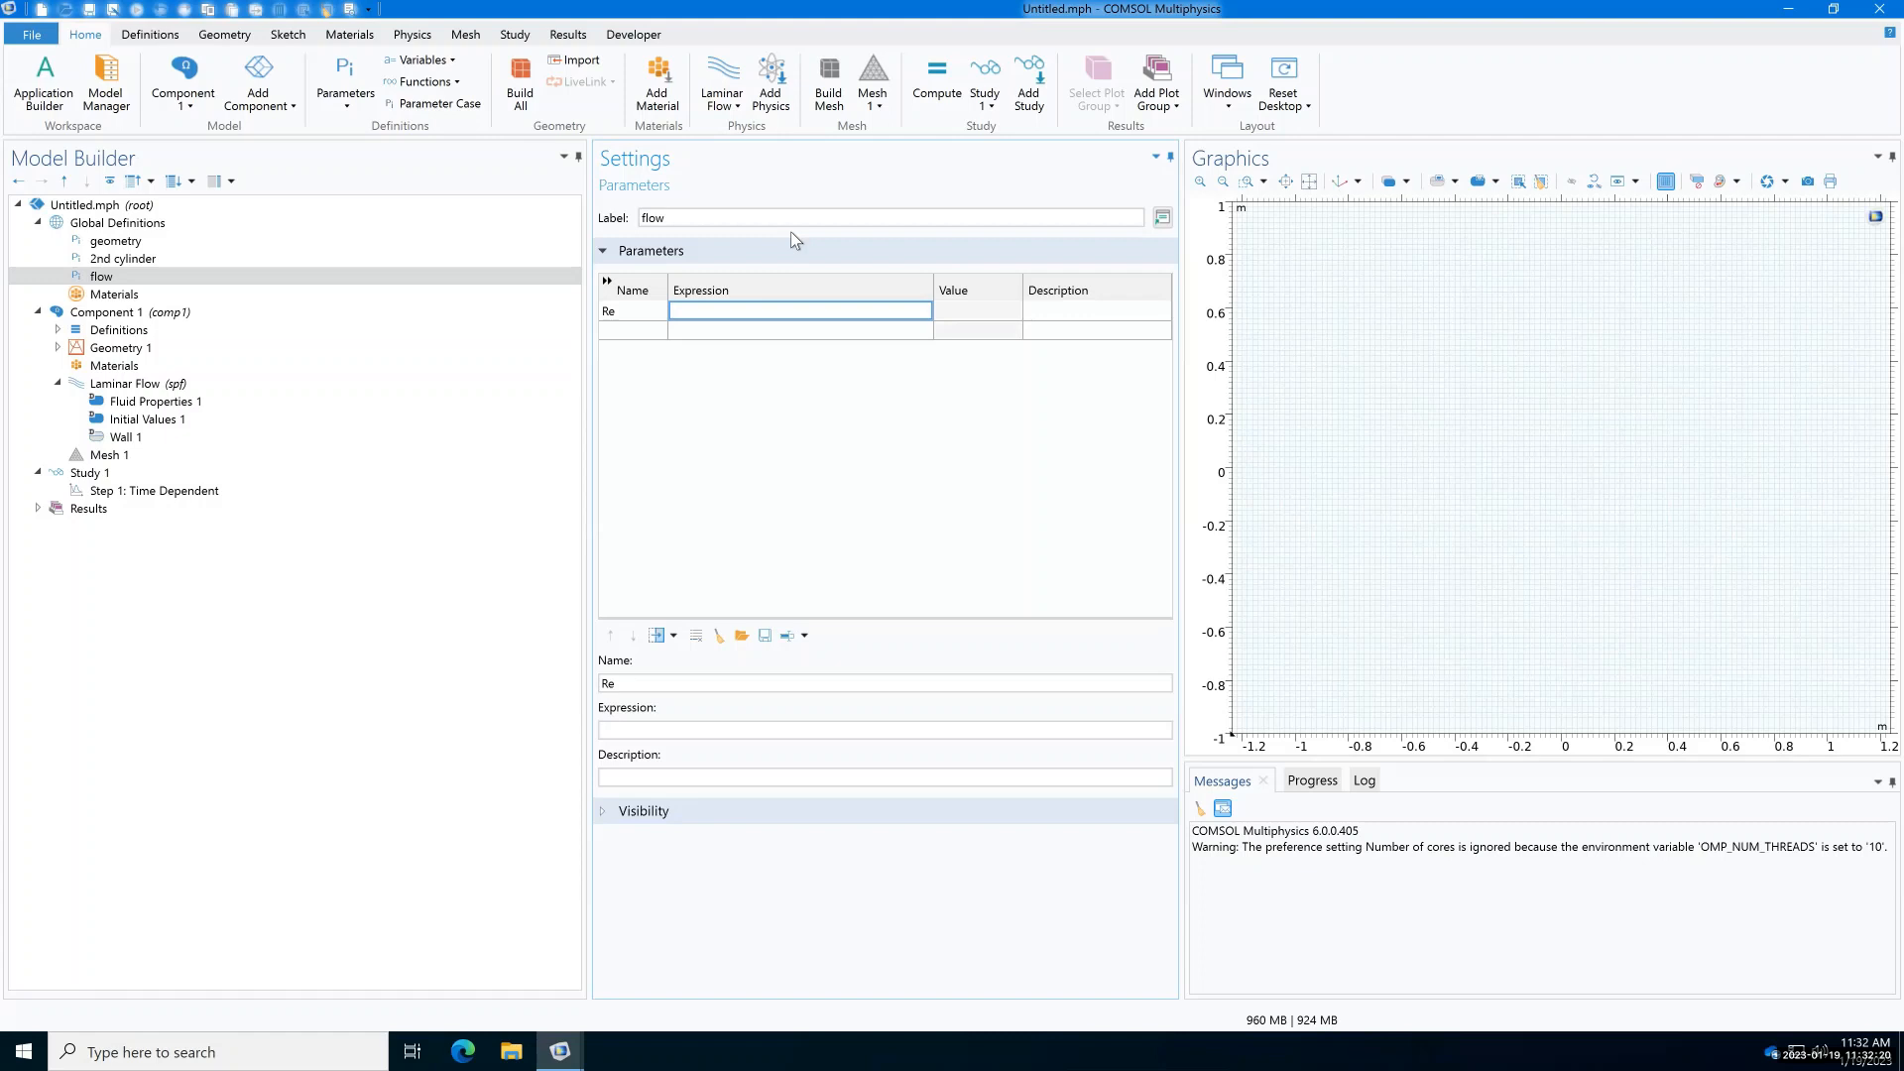
text(300)
key(Tab)
key(Tab)
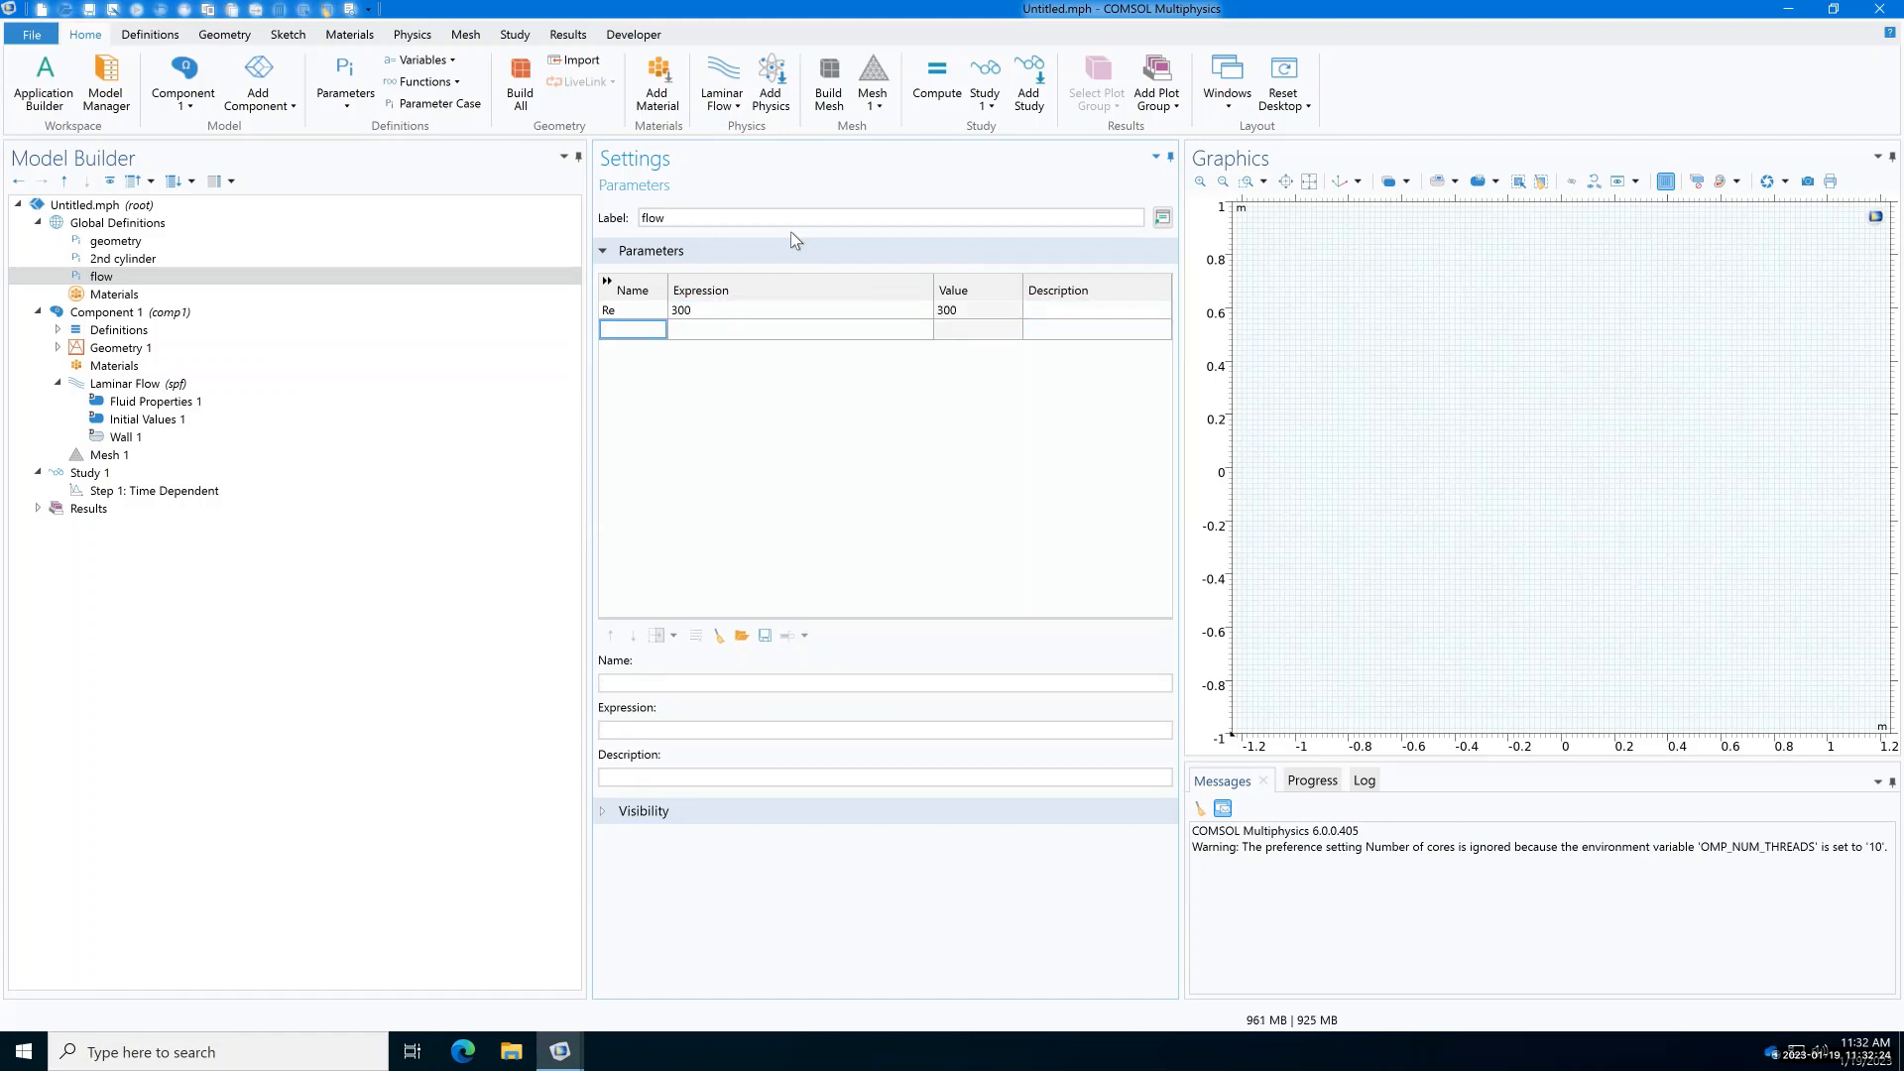
click(710, 307)
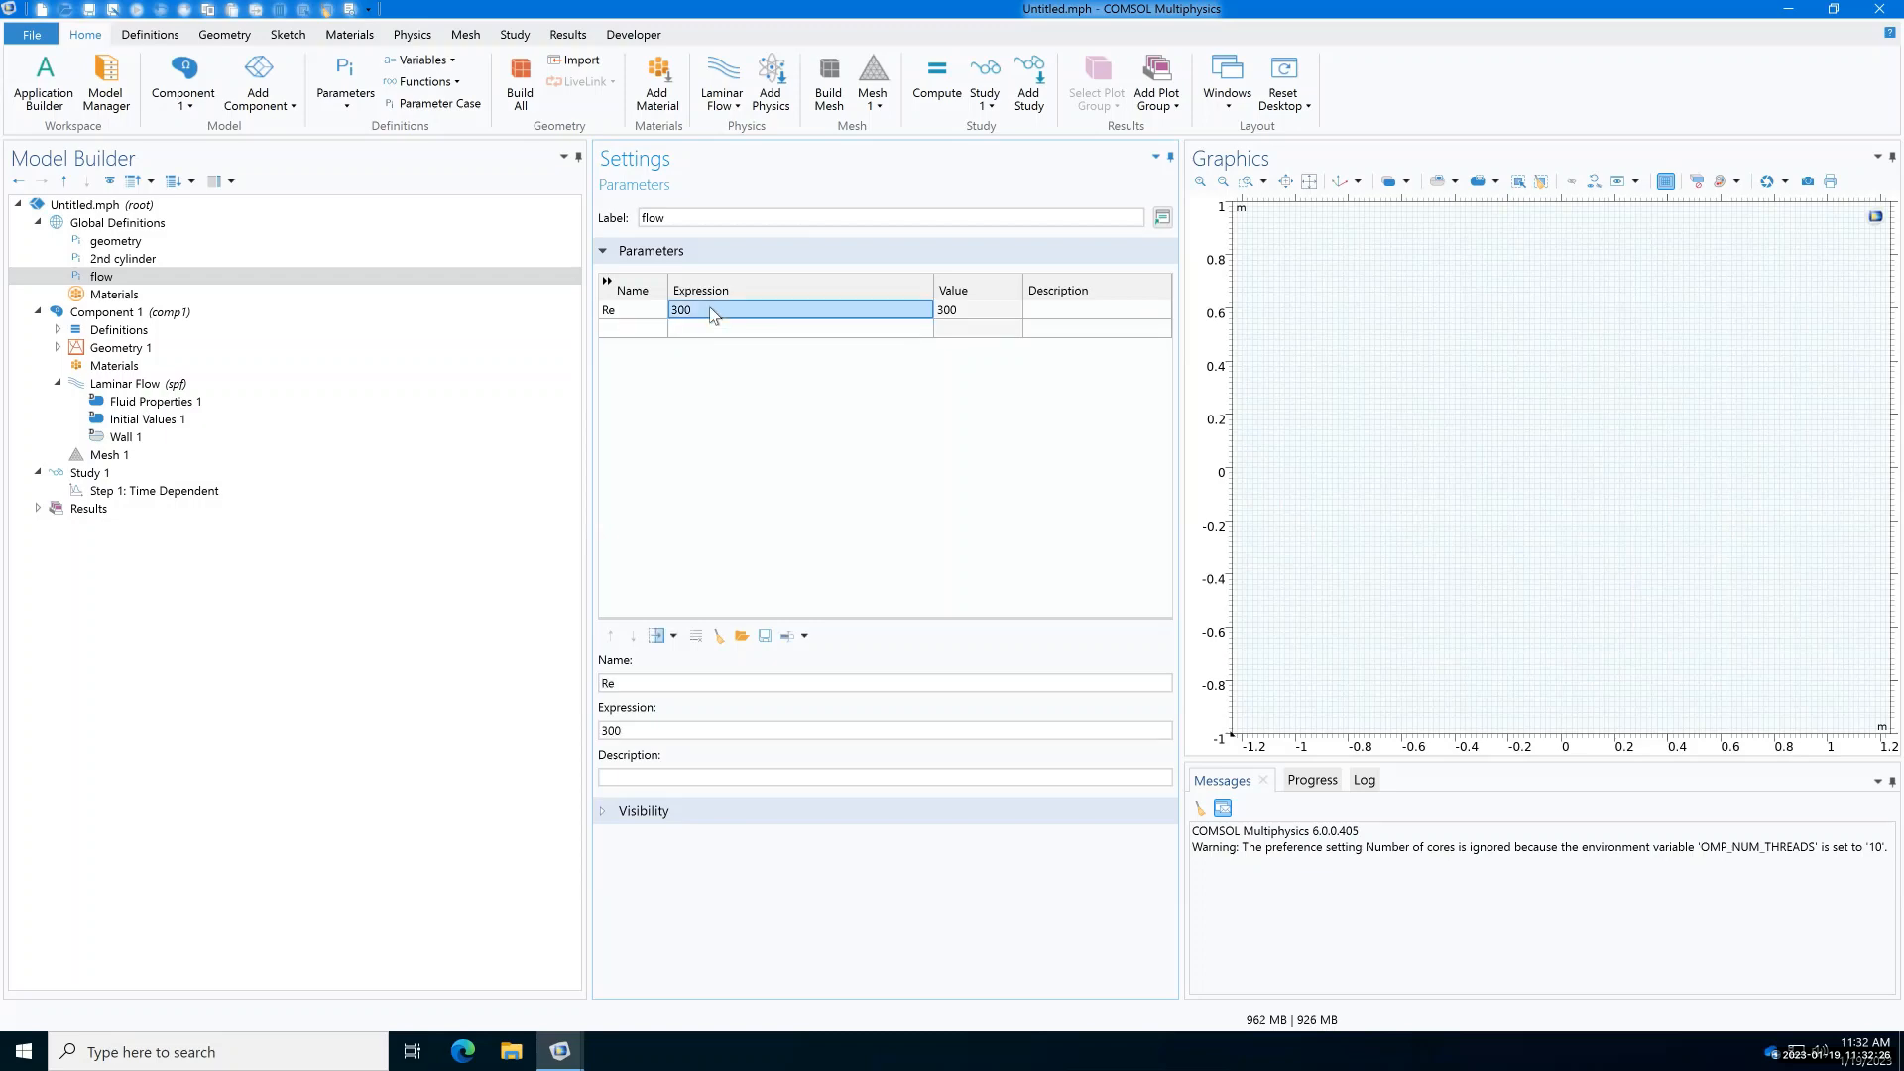
click(710, 308)
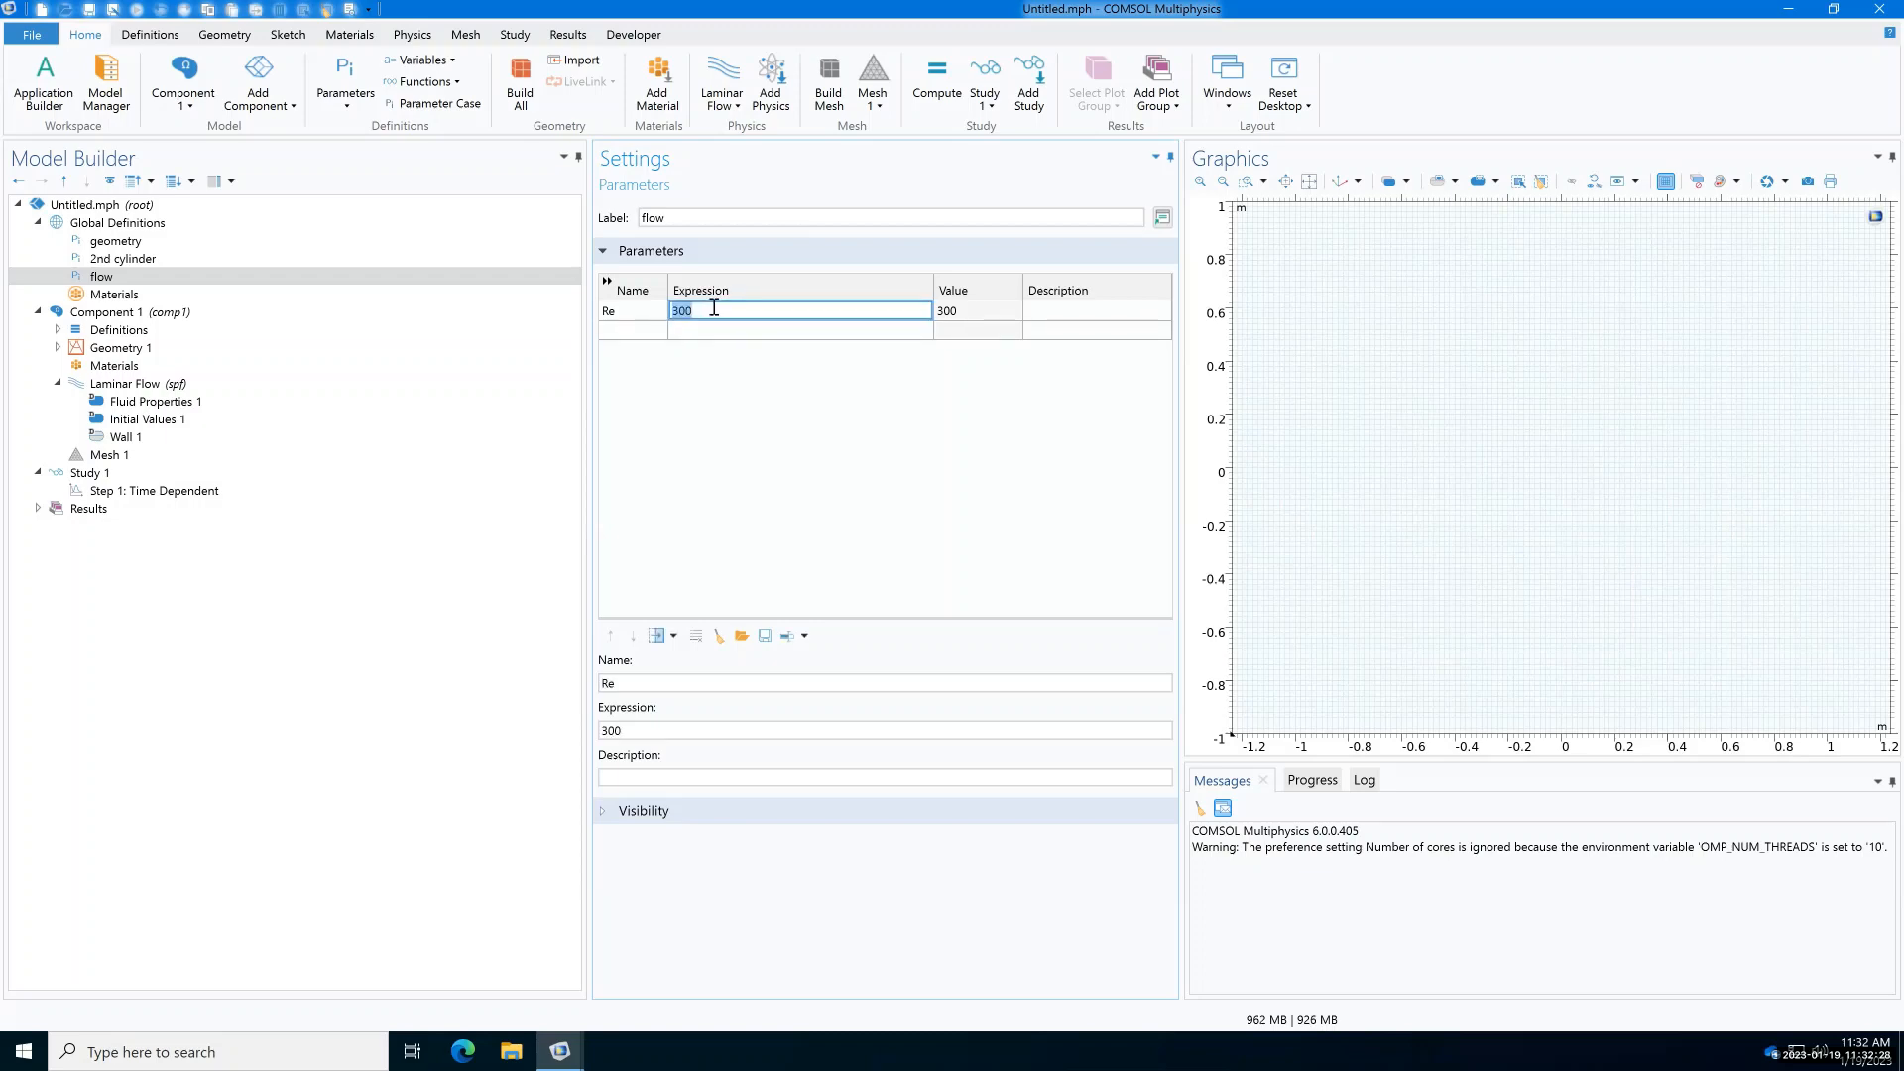
Step: Define the density parameter rhorho as 1000 [kg/m^3] in the flow parameters
click(645, 332)
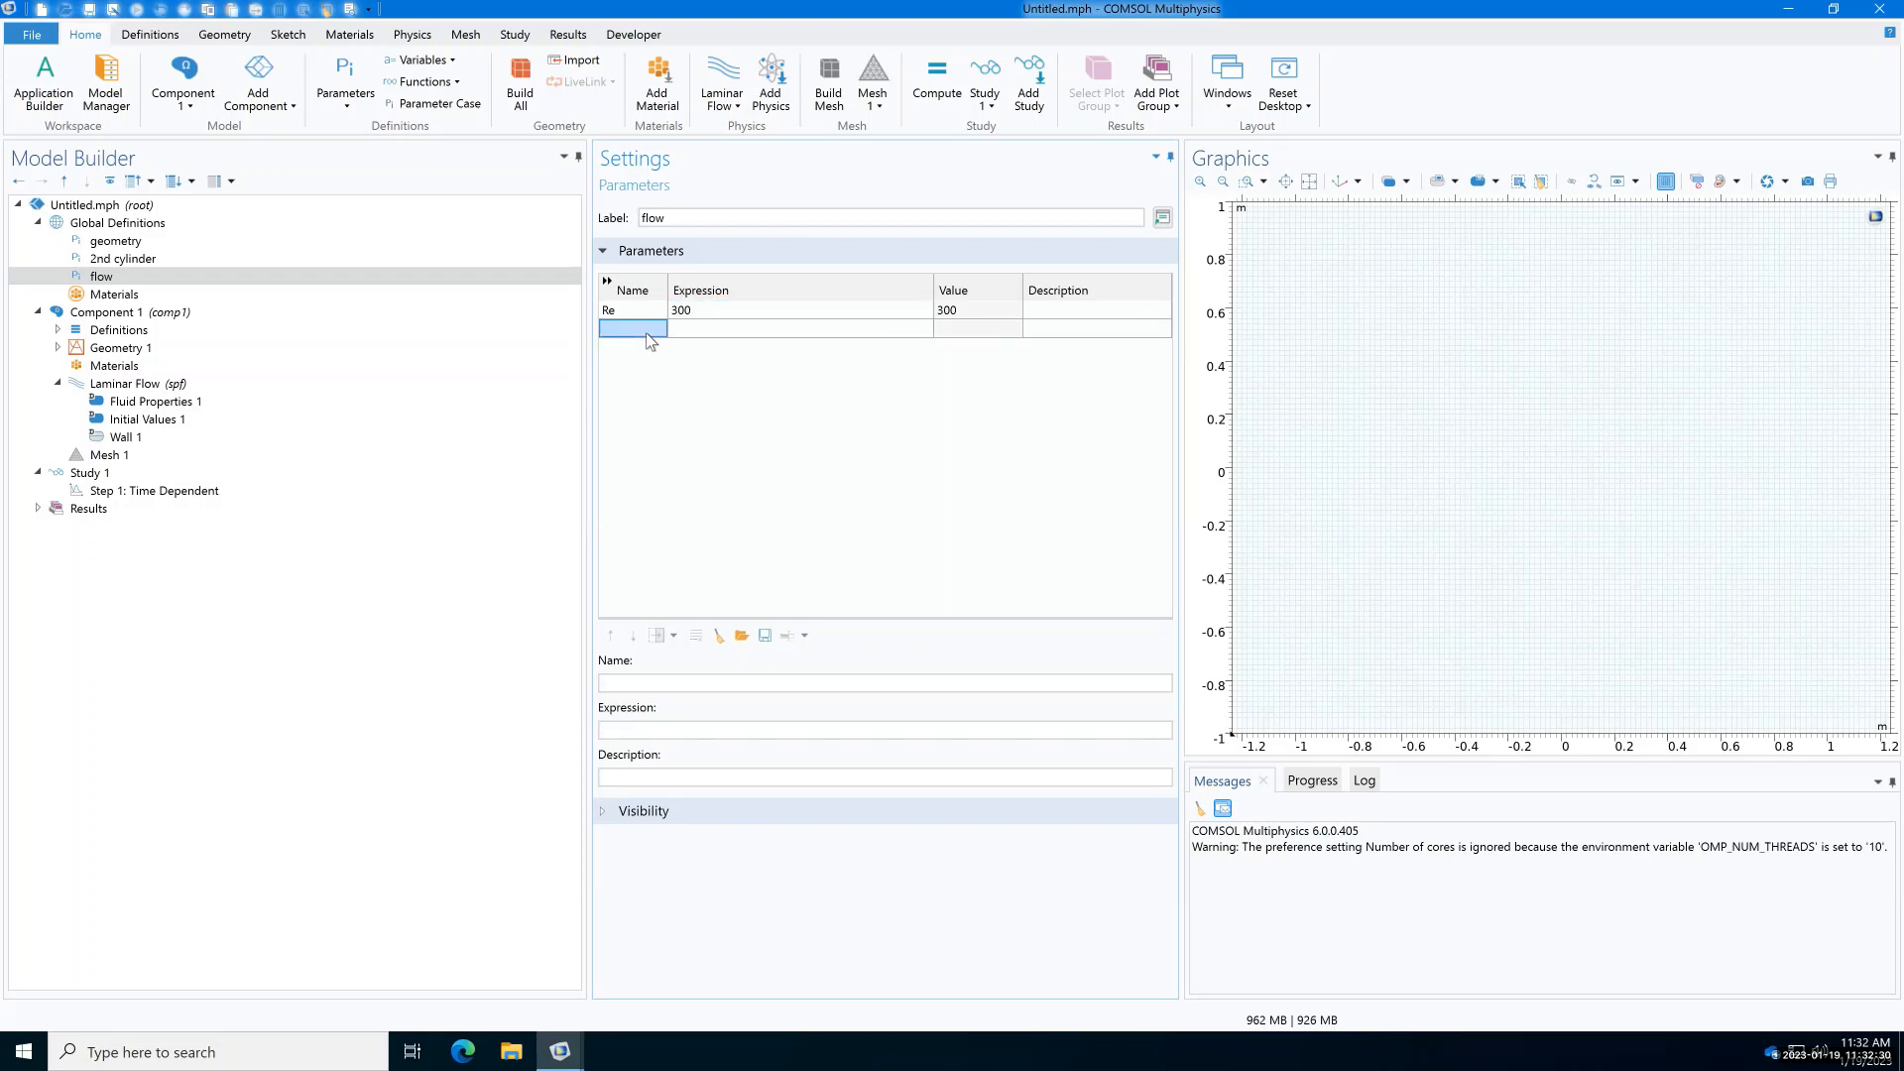
text(rhorho)
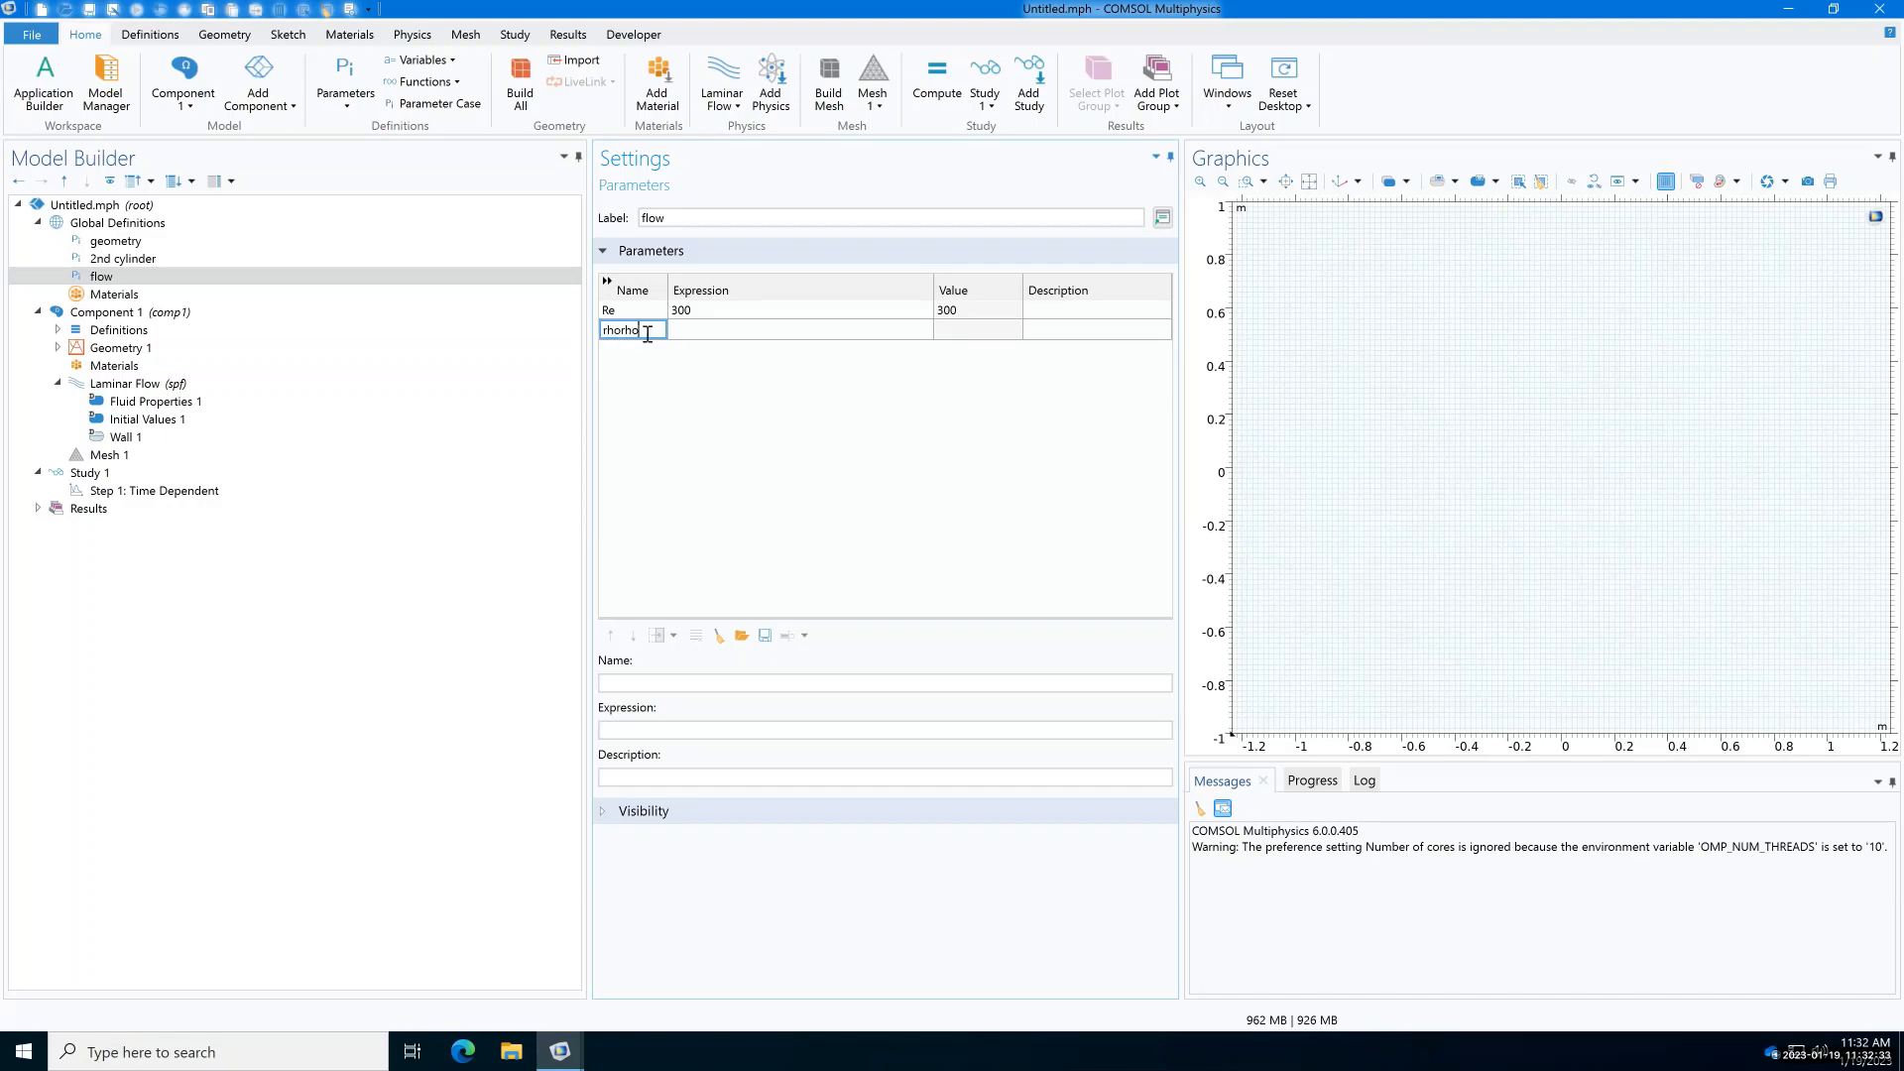
key(Tab)
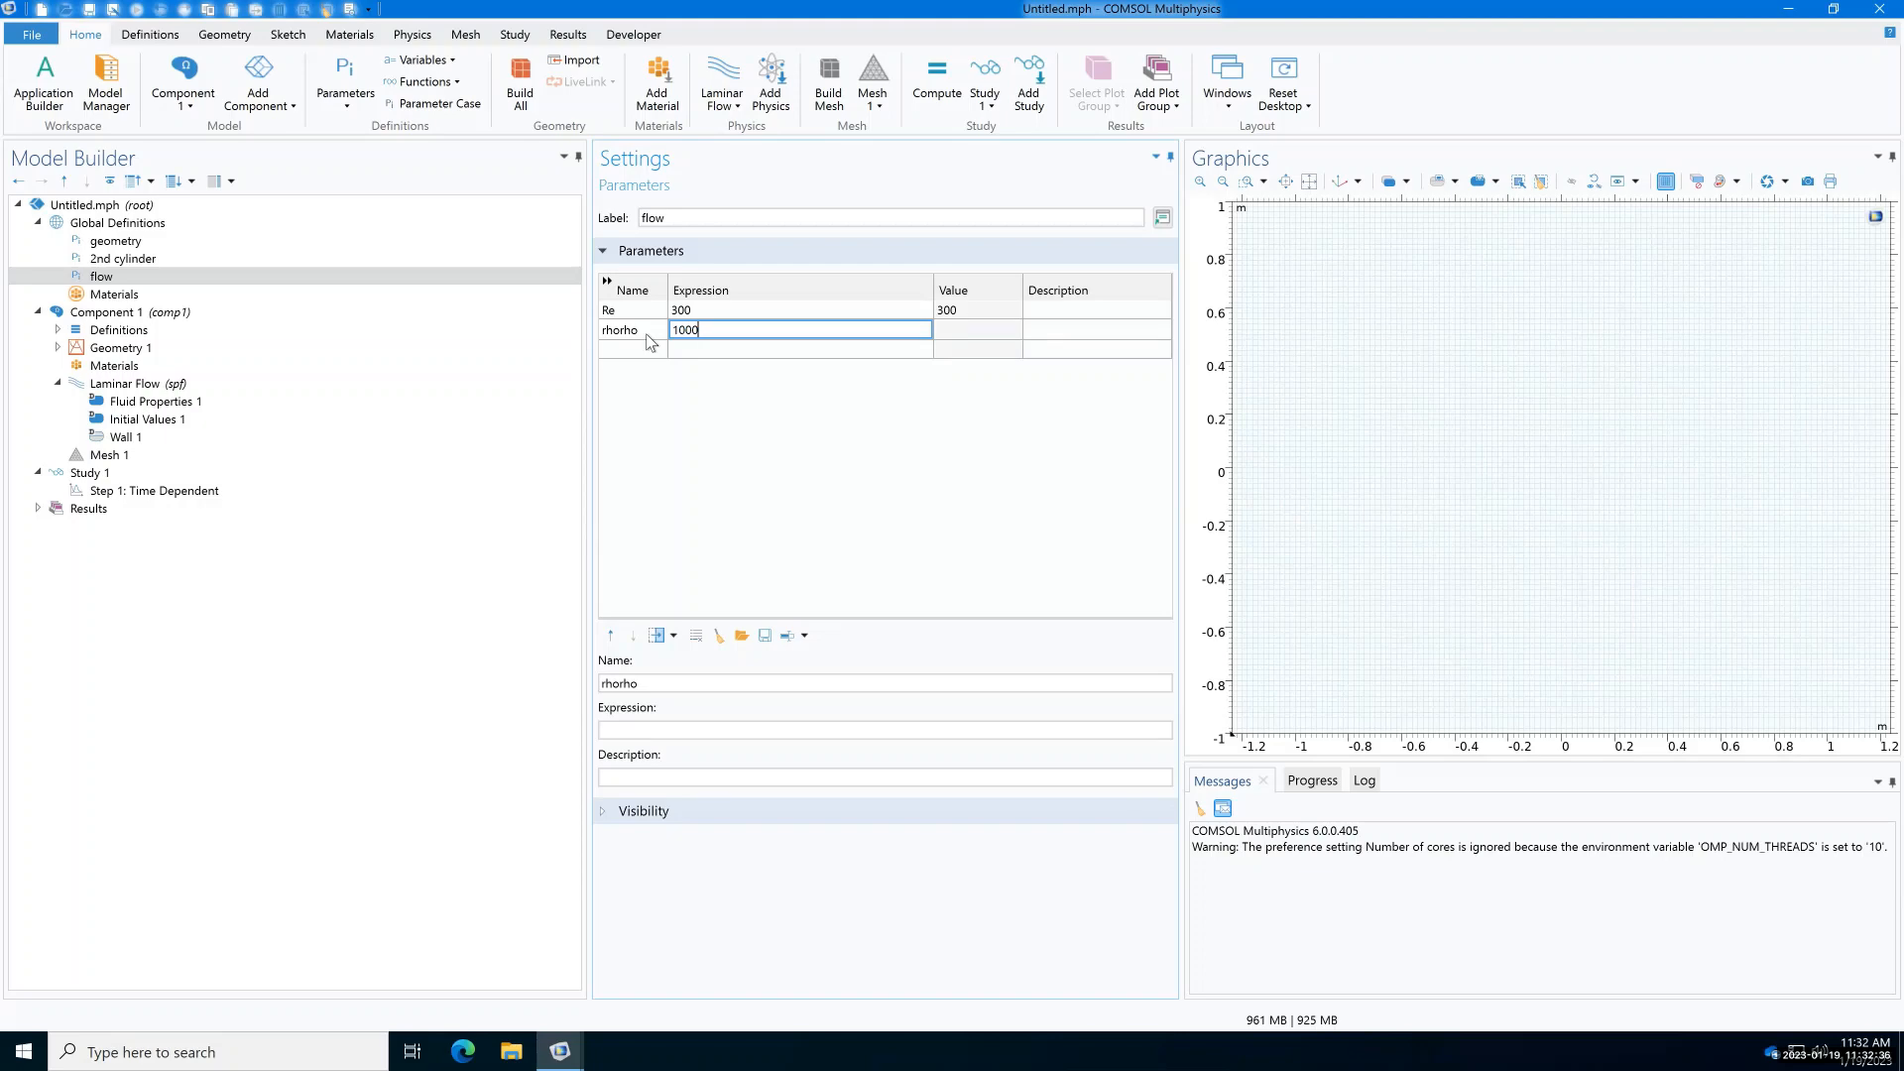
text(1000 [kg/m^3])
key(Return)
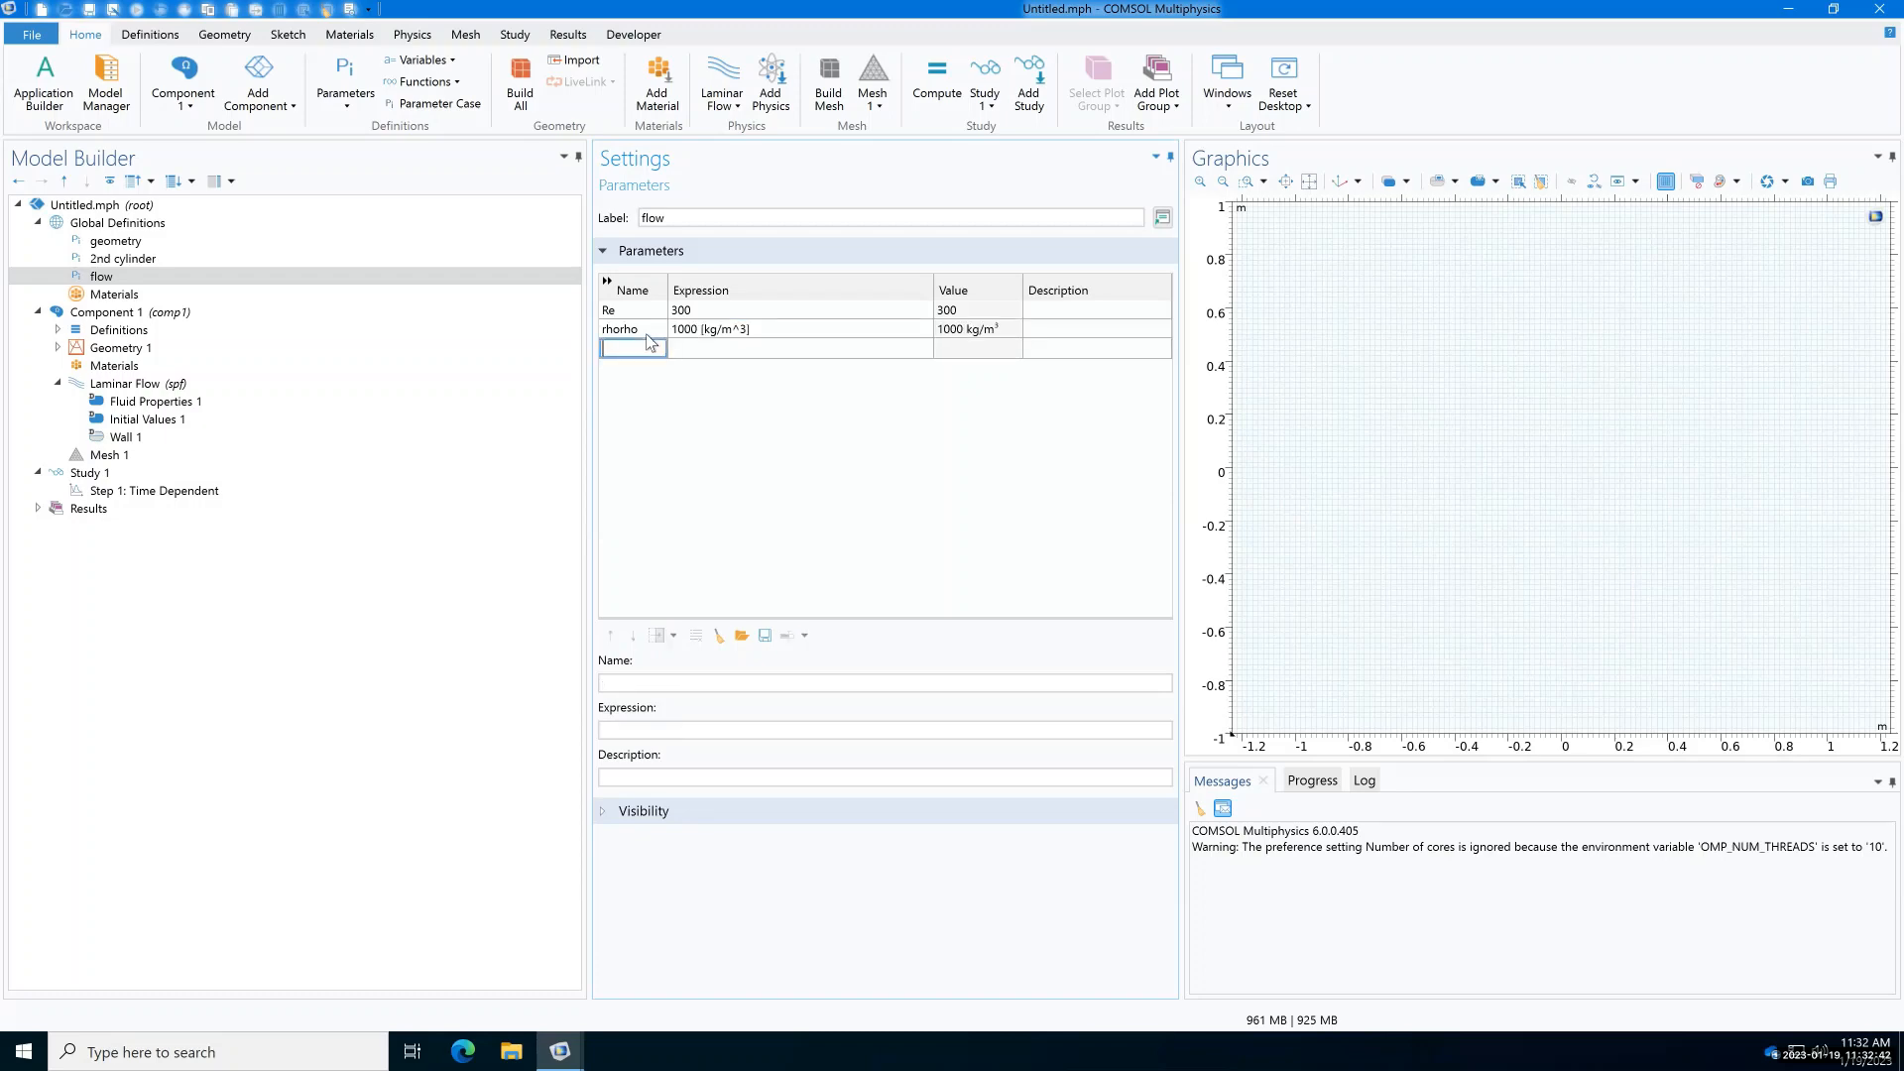
Step: Define the viscosity parameter mumu as 1e-3 [Pa*s] in the flow parameters
text(mumu)
key(Return)
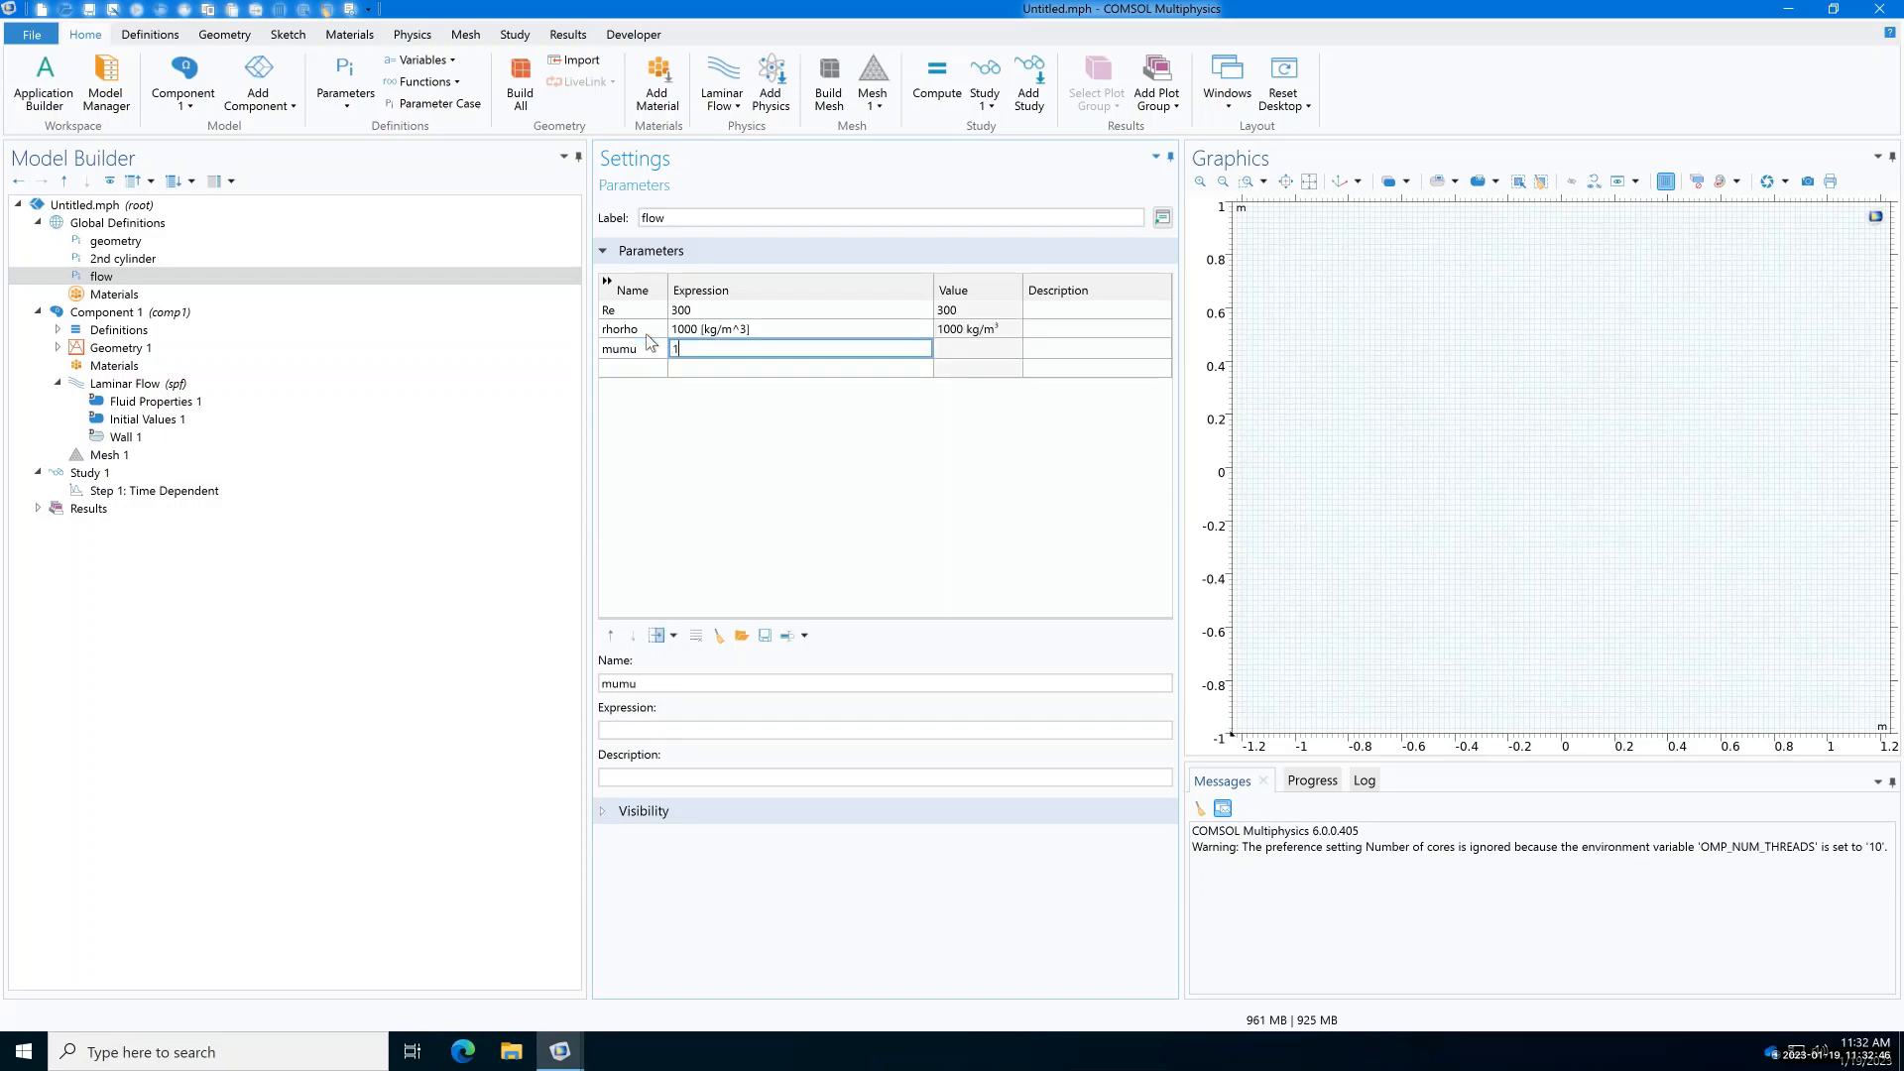
text(1e-3 [Pa*s])
key(Return)
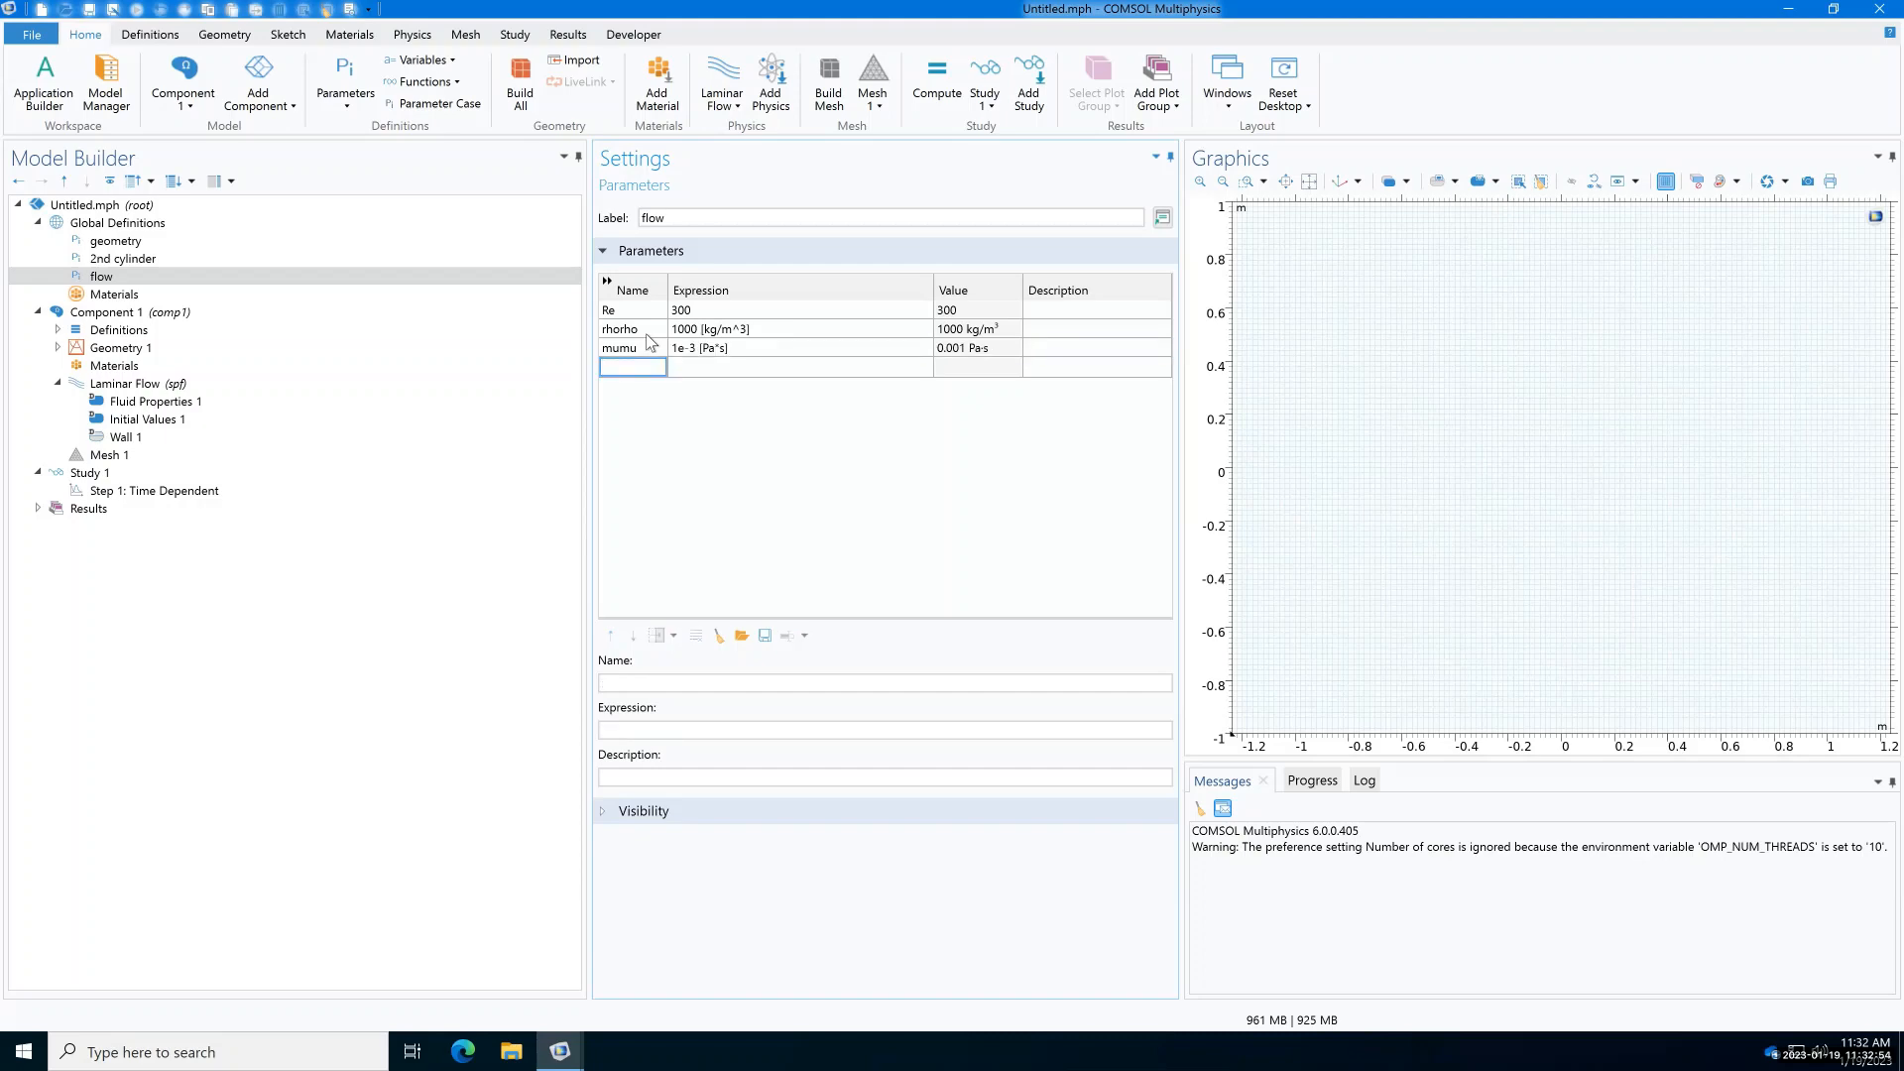
Step: Define the velocity parameter U with the expression Re*mumu/(rhorho*D_avg) in the flow parameters
key(Tab)
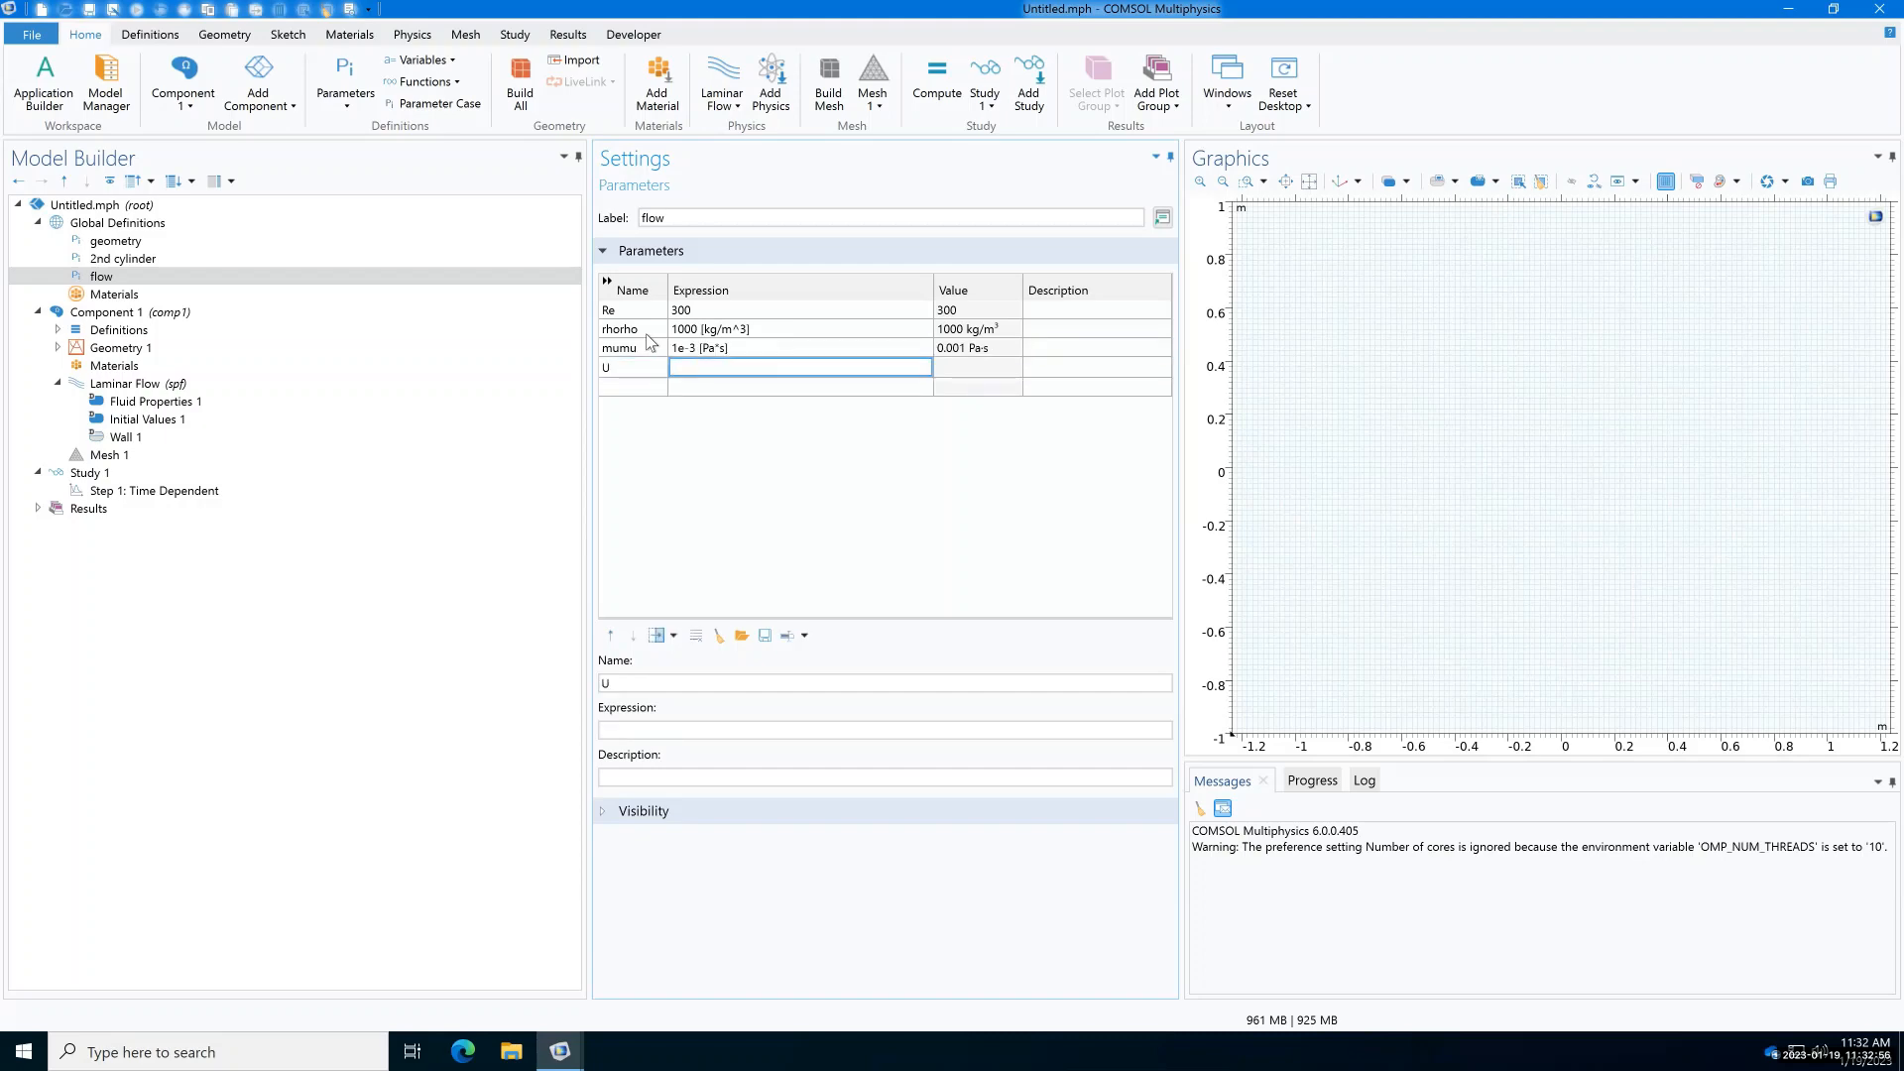
text(Re*mumu/(rhorho*D_avg)
key(Tab)
key(Tab)
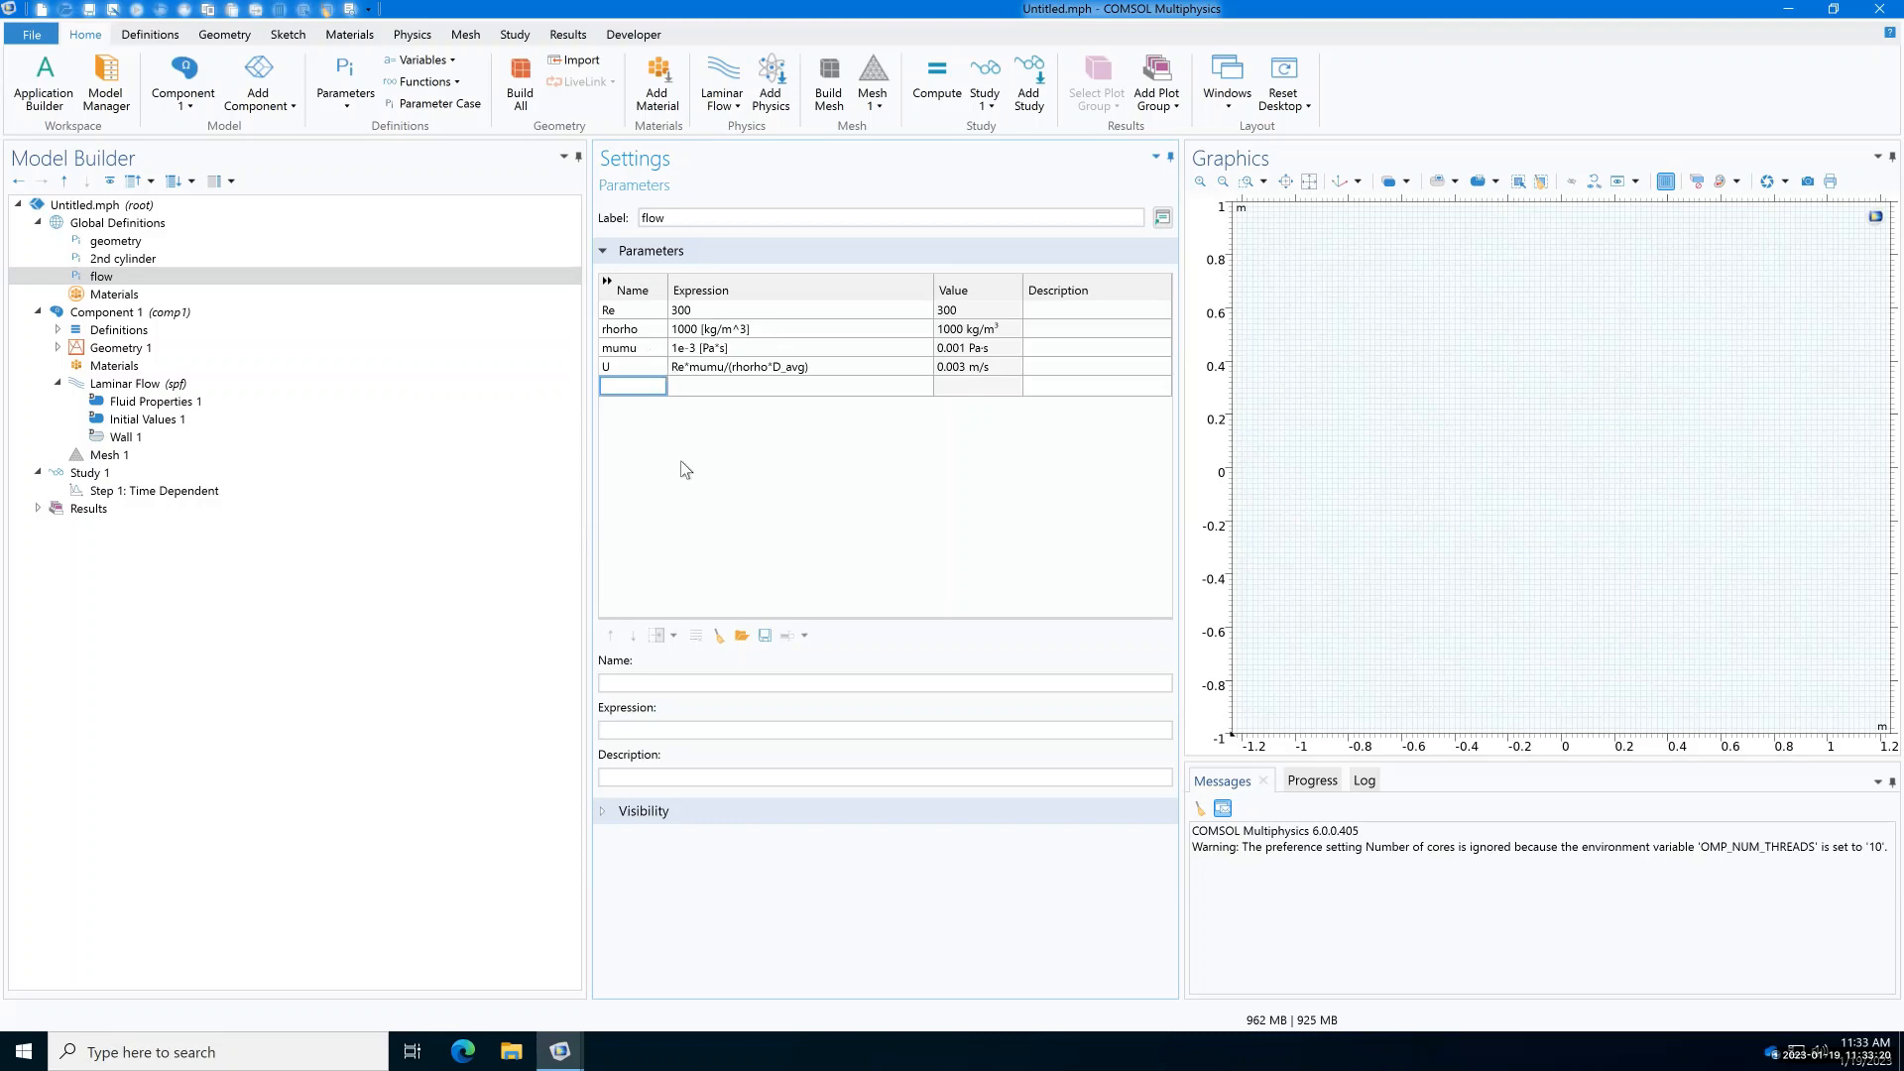
Step: Add a fourth parameters node under Global Definitions and label it "timestep"
click(152, 224)
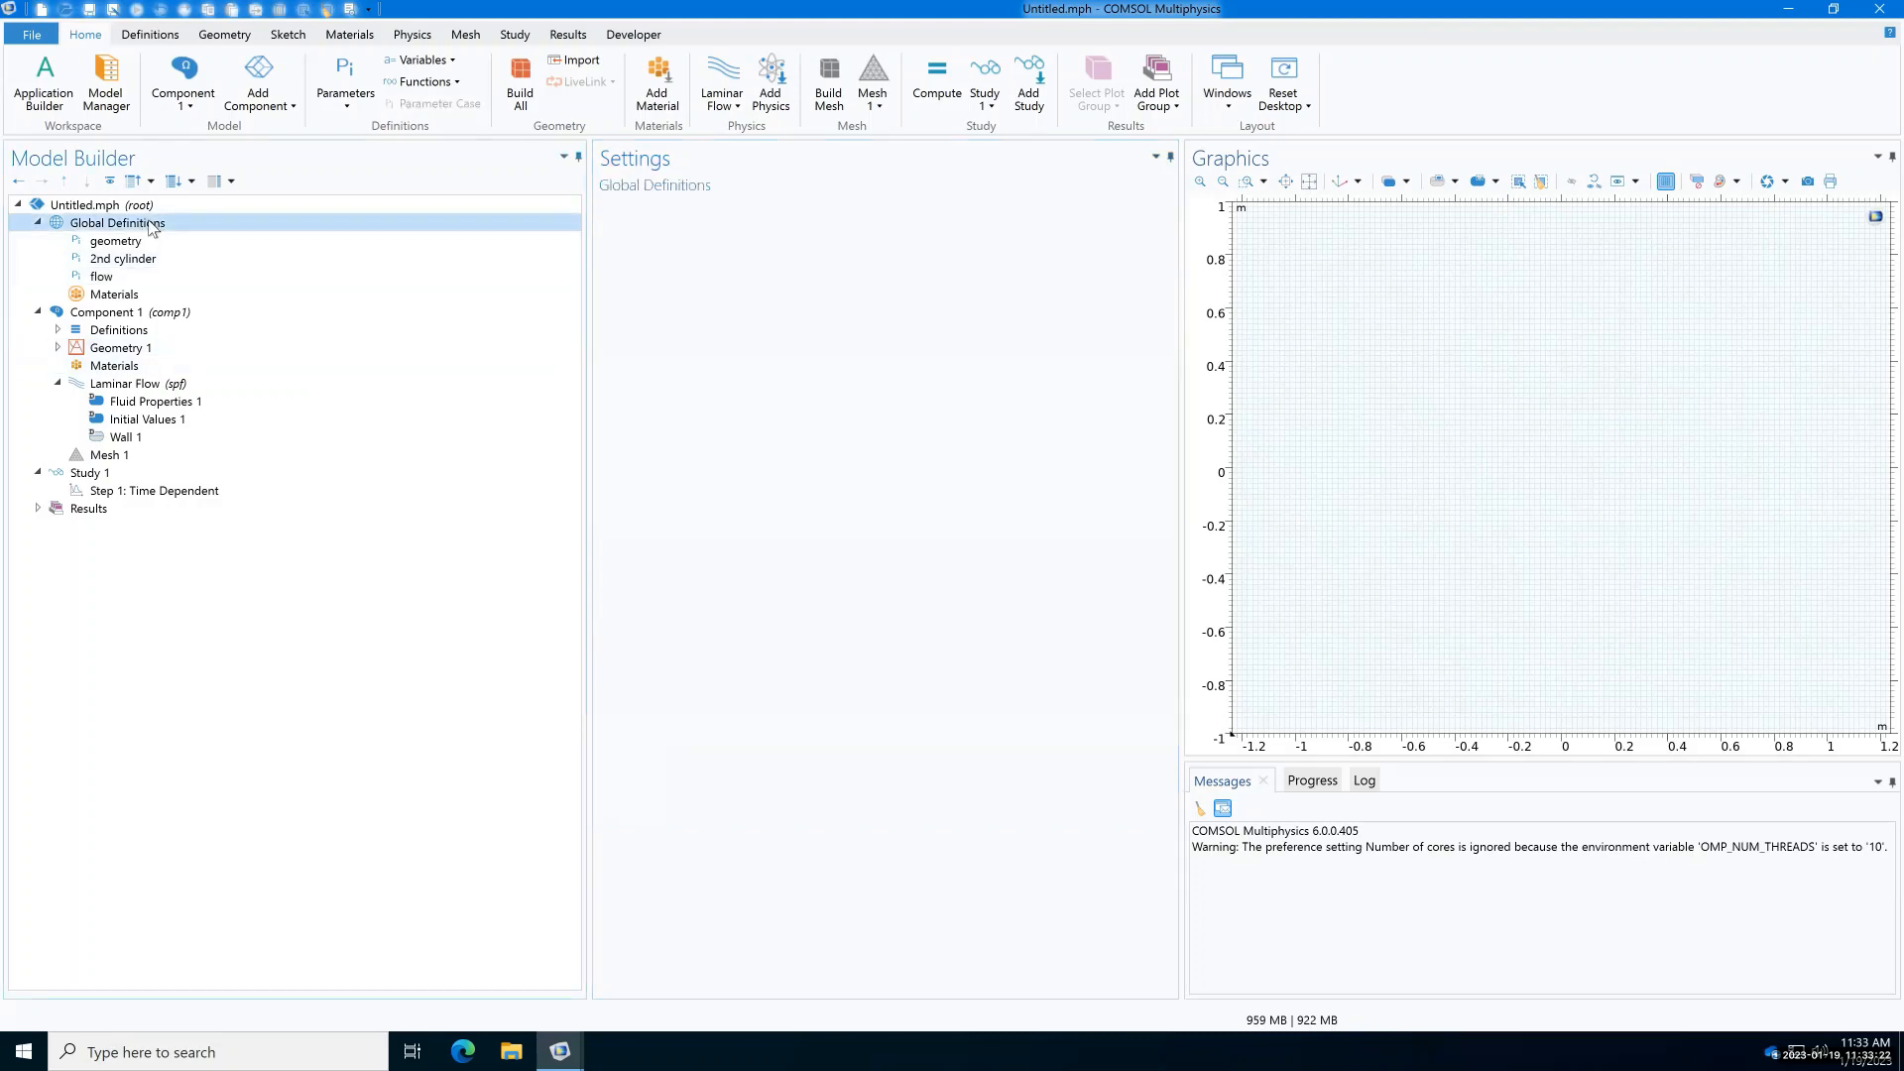
right_click(152, 224)
click(226, 238)
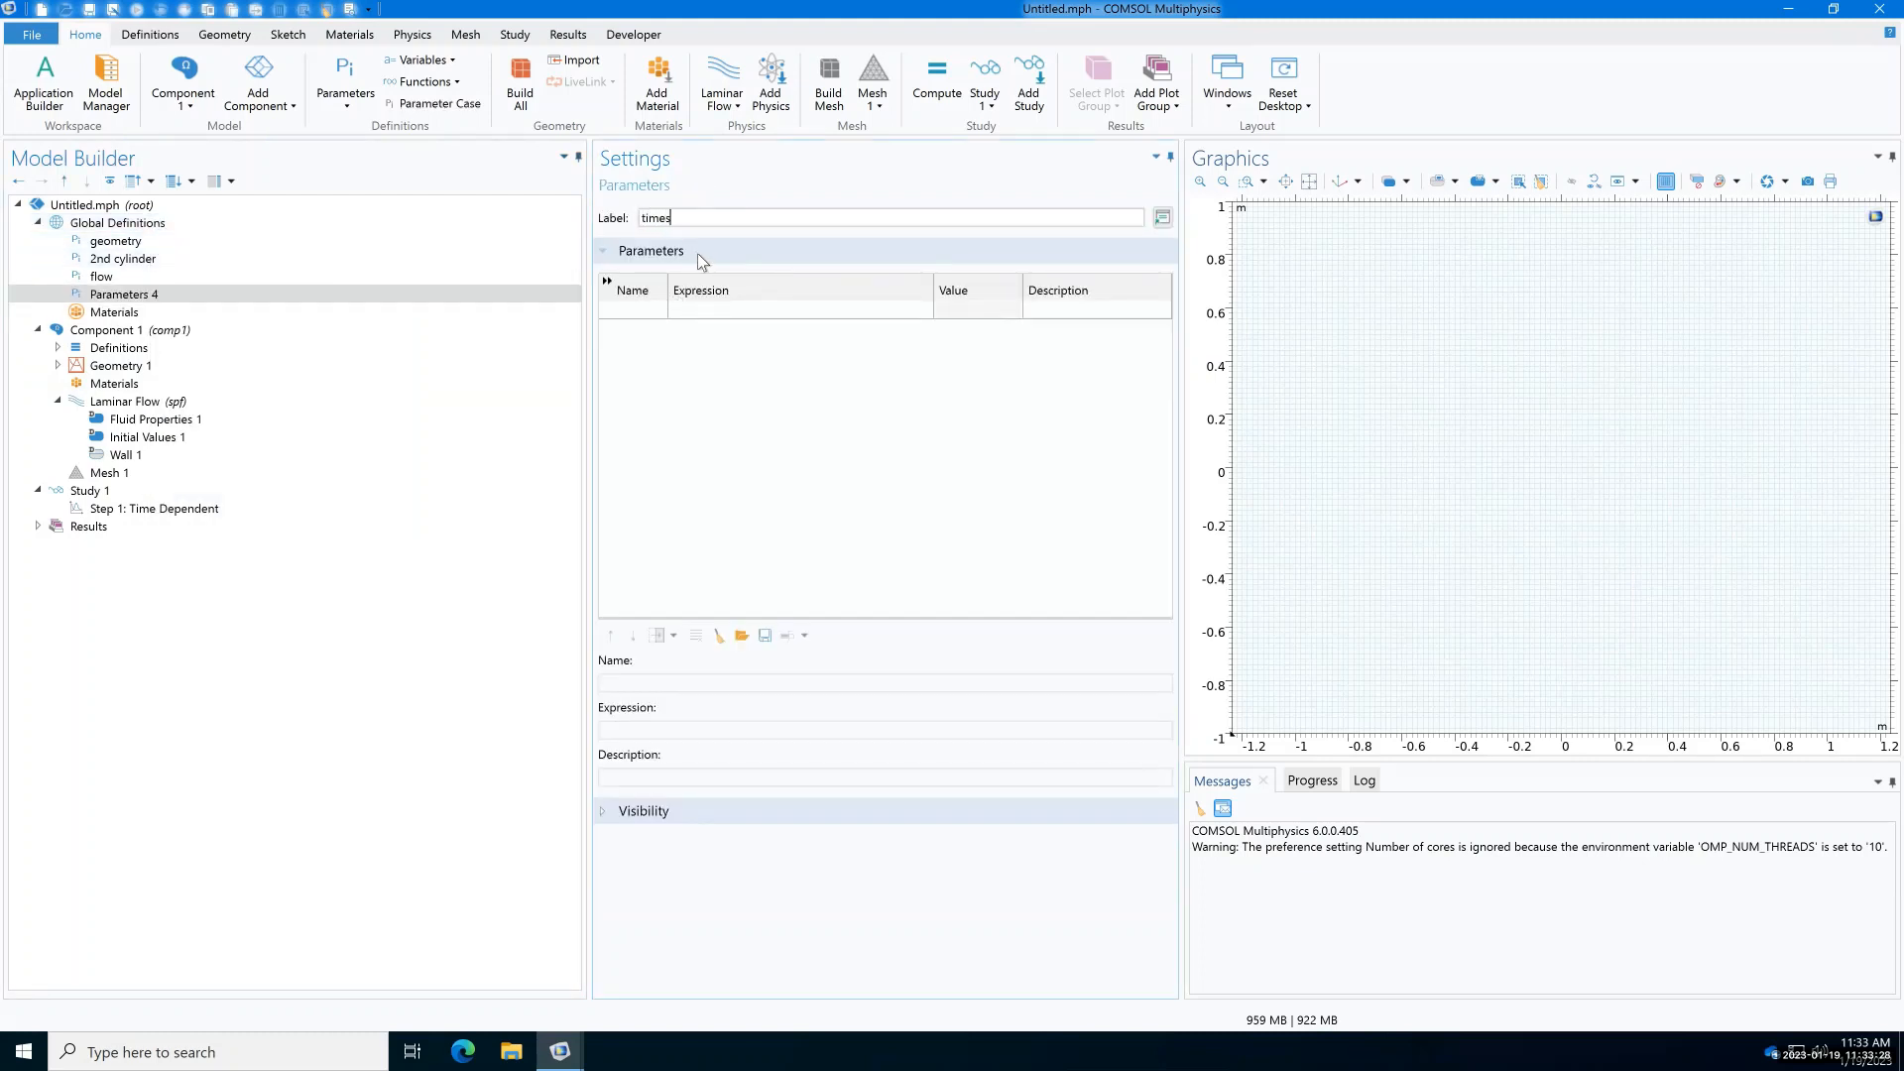
click(722, 308)
click(658, 309)
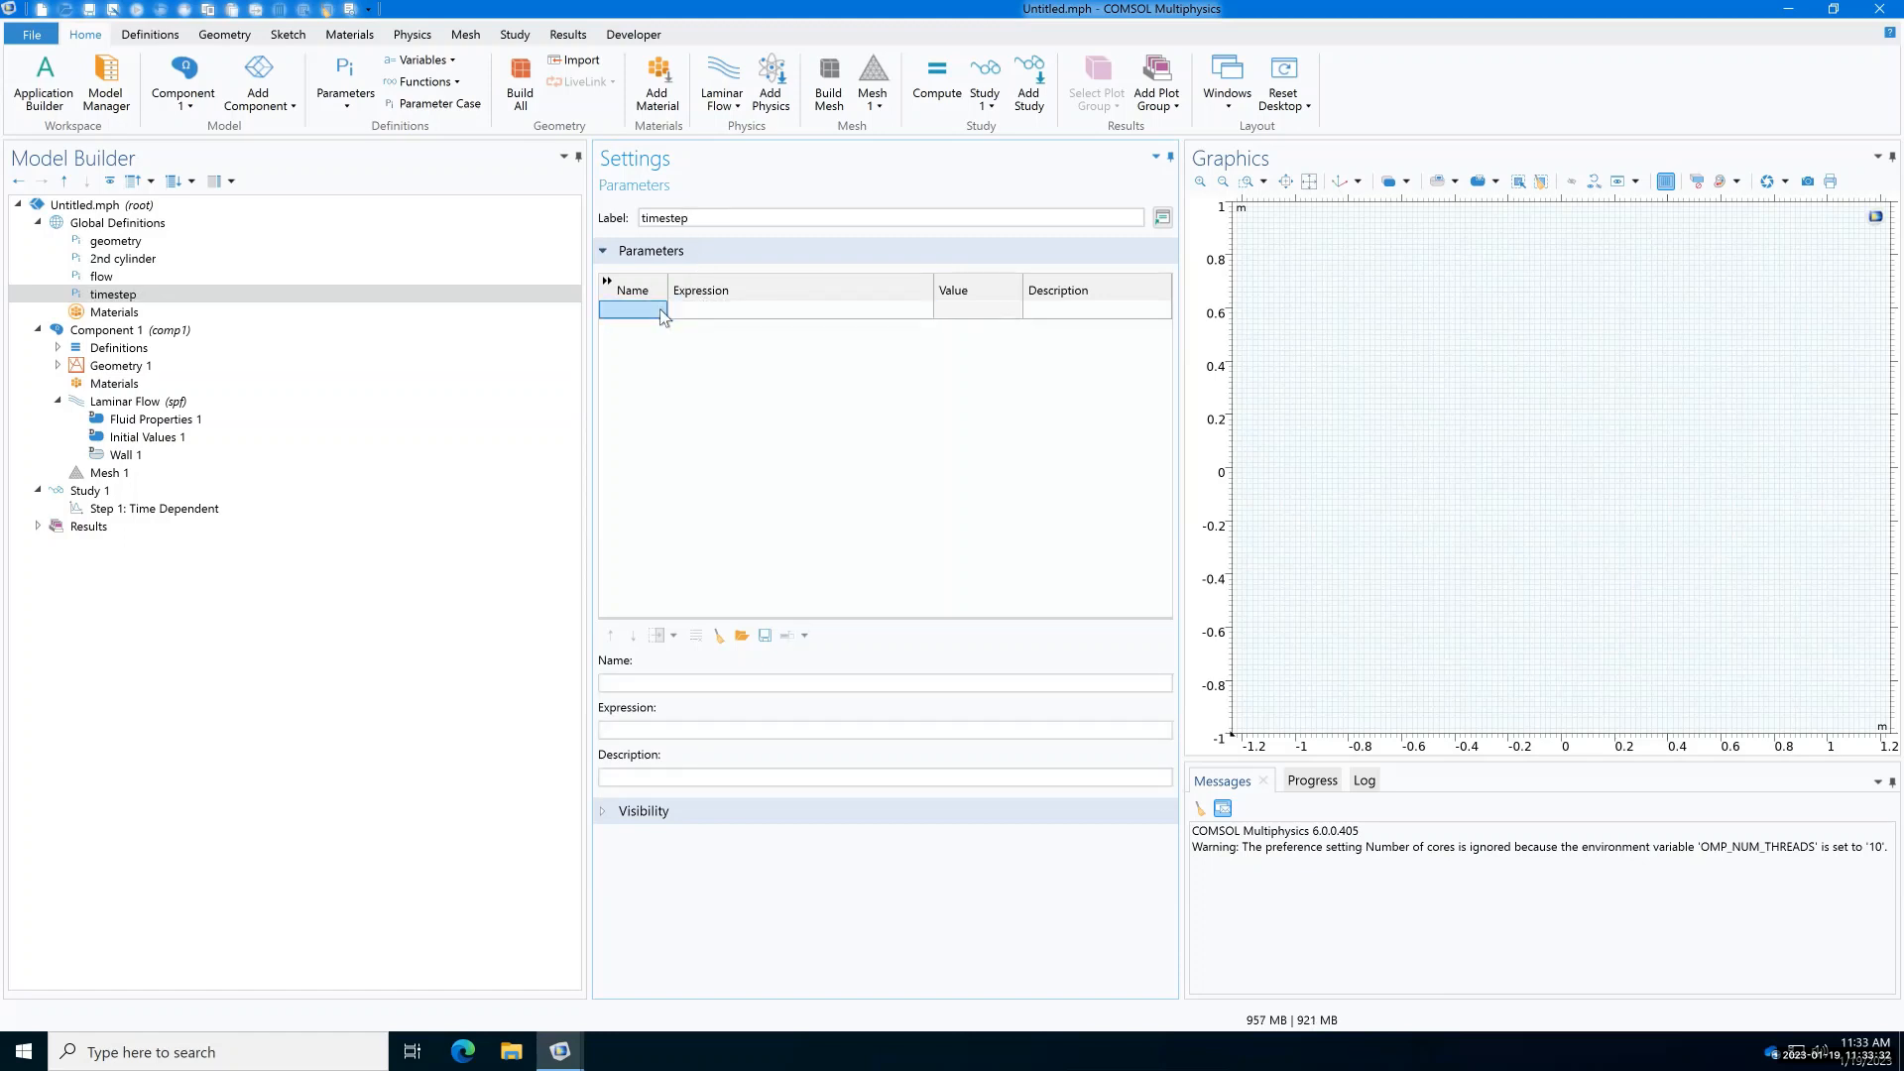
Step: Define parameter St_guess as 0.5 in the timestep parameters
text(St_guess)
key(Tab)
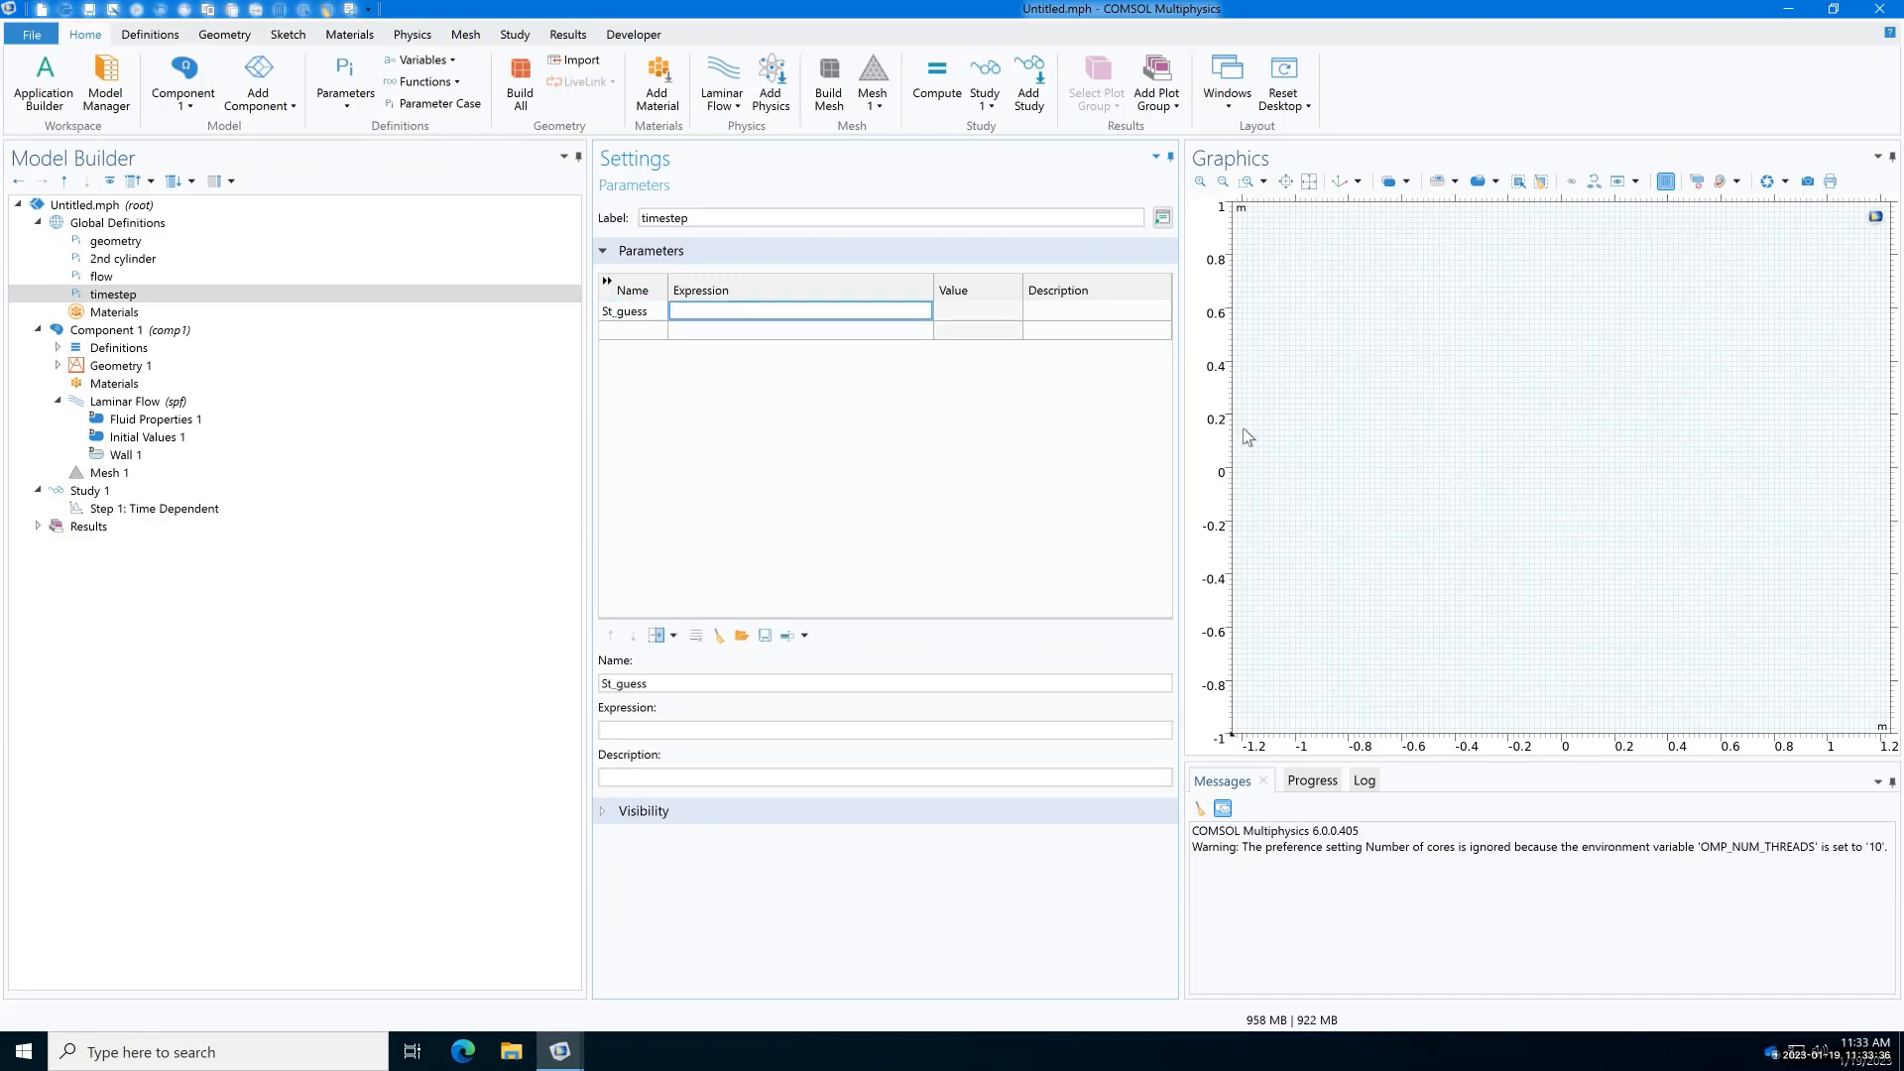
text(0.5)
key(Tab)
key(Tab)
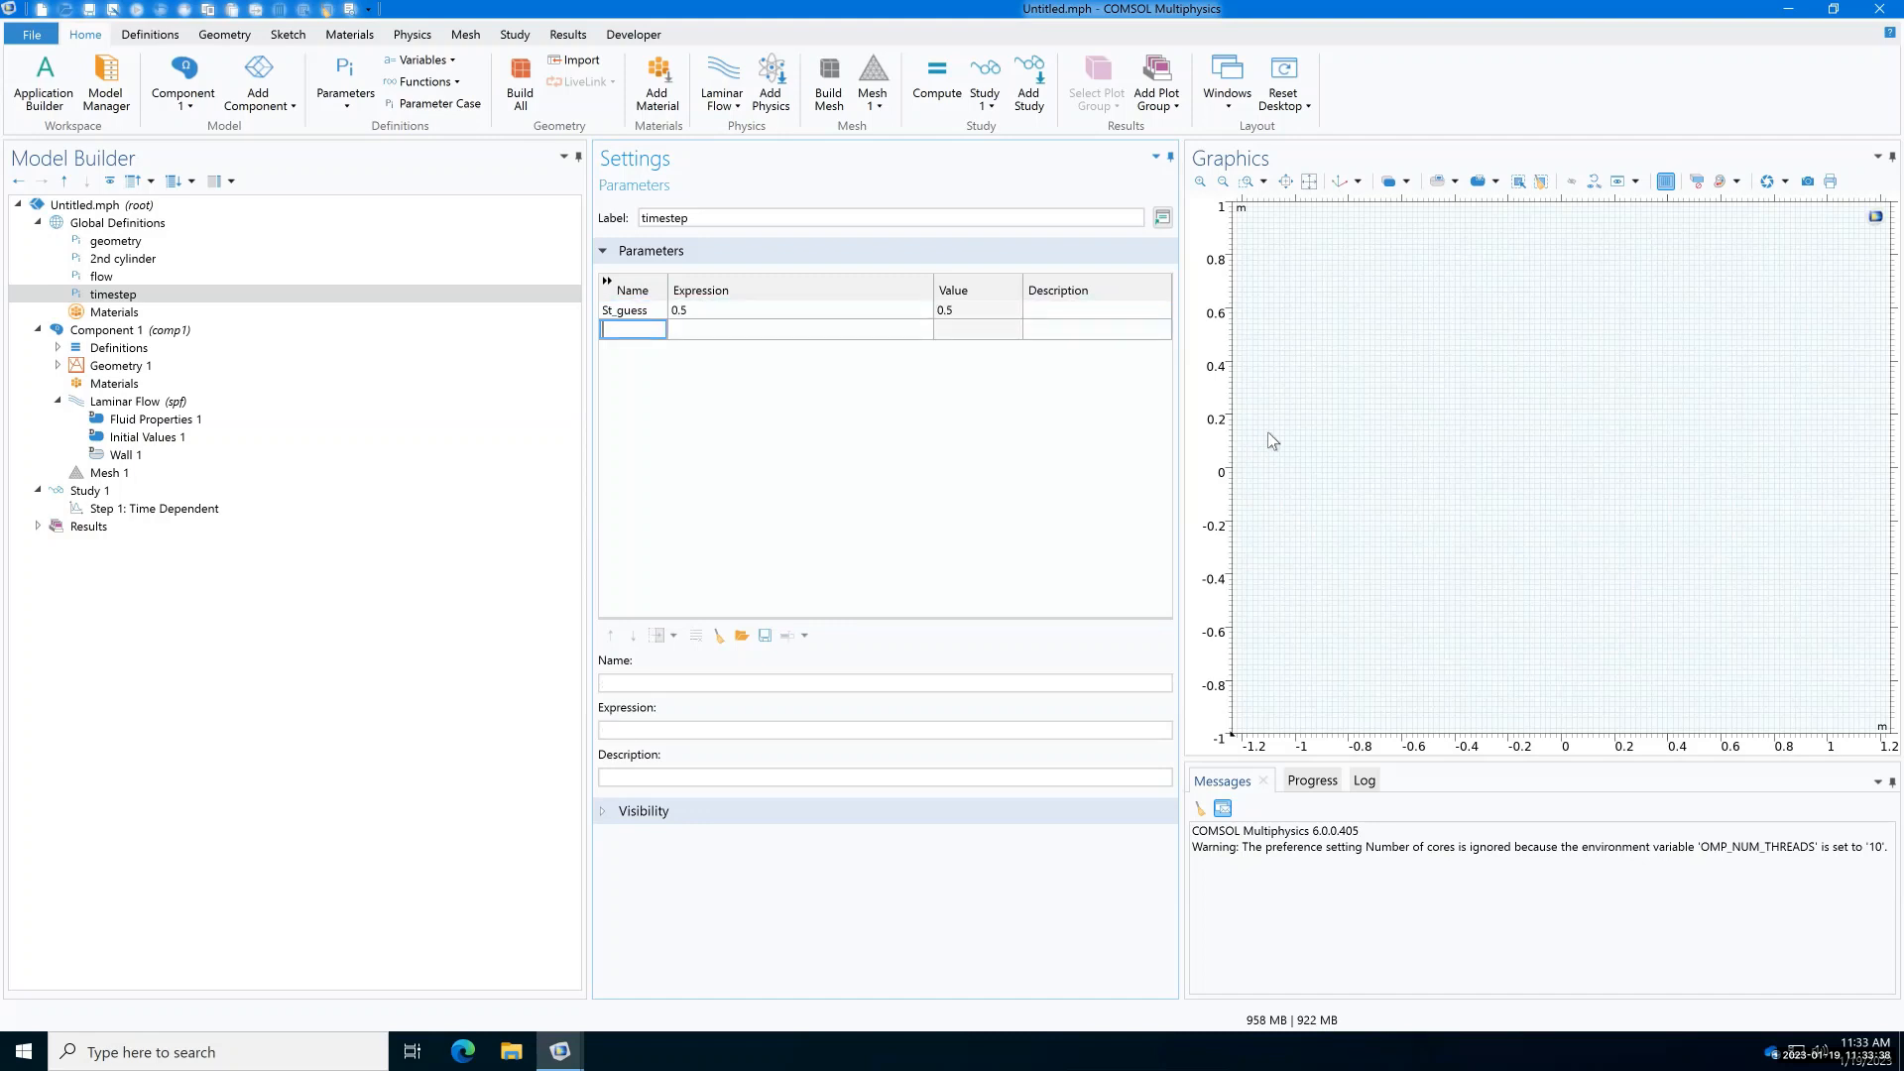
Step: Define parameter f_guess with the expression St_guess*D_avg/U in the timestep parameters
text(f_guess)
key(Tab)
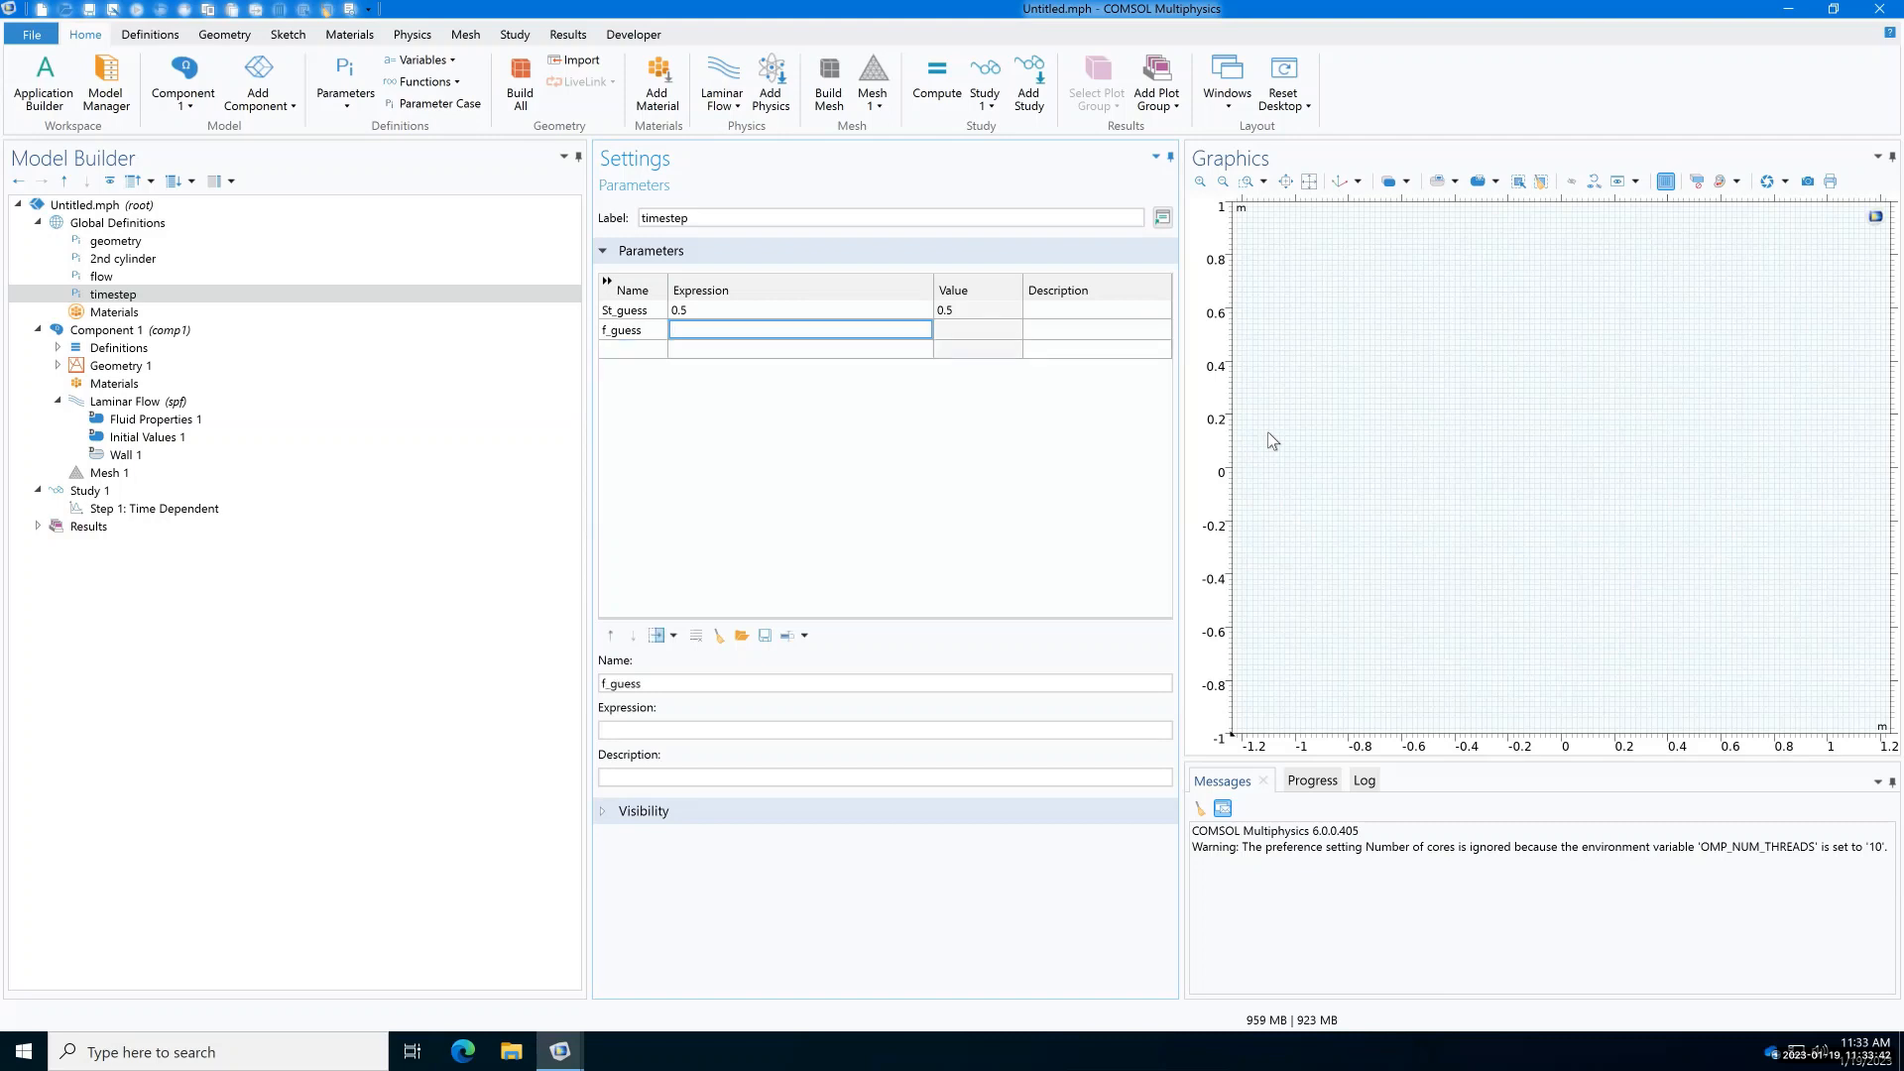
text(St_guess*D_avg/U)
key(Tab)
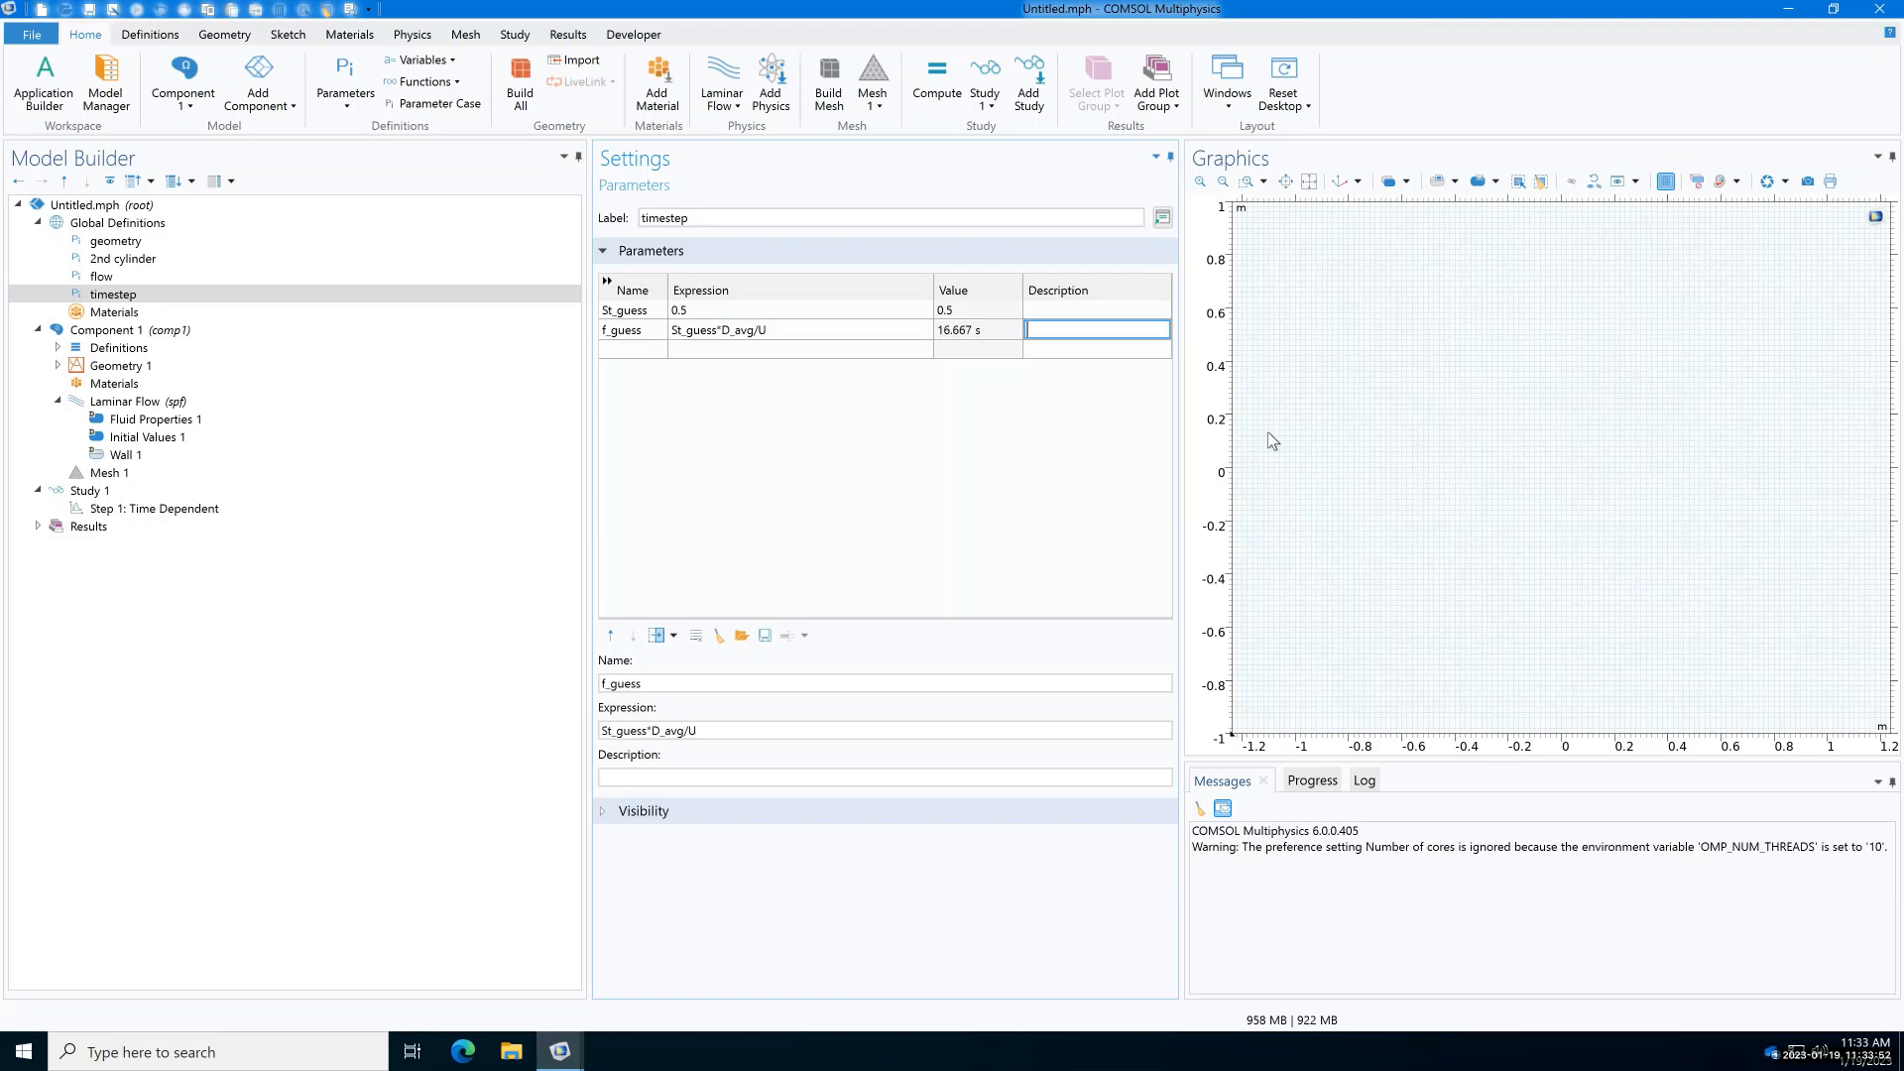
Step: Change the expression of parameter f_guess to St_guess*U/D_avg
click(753, 330)
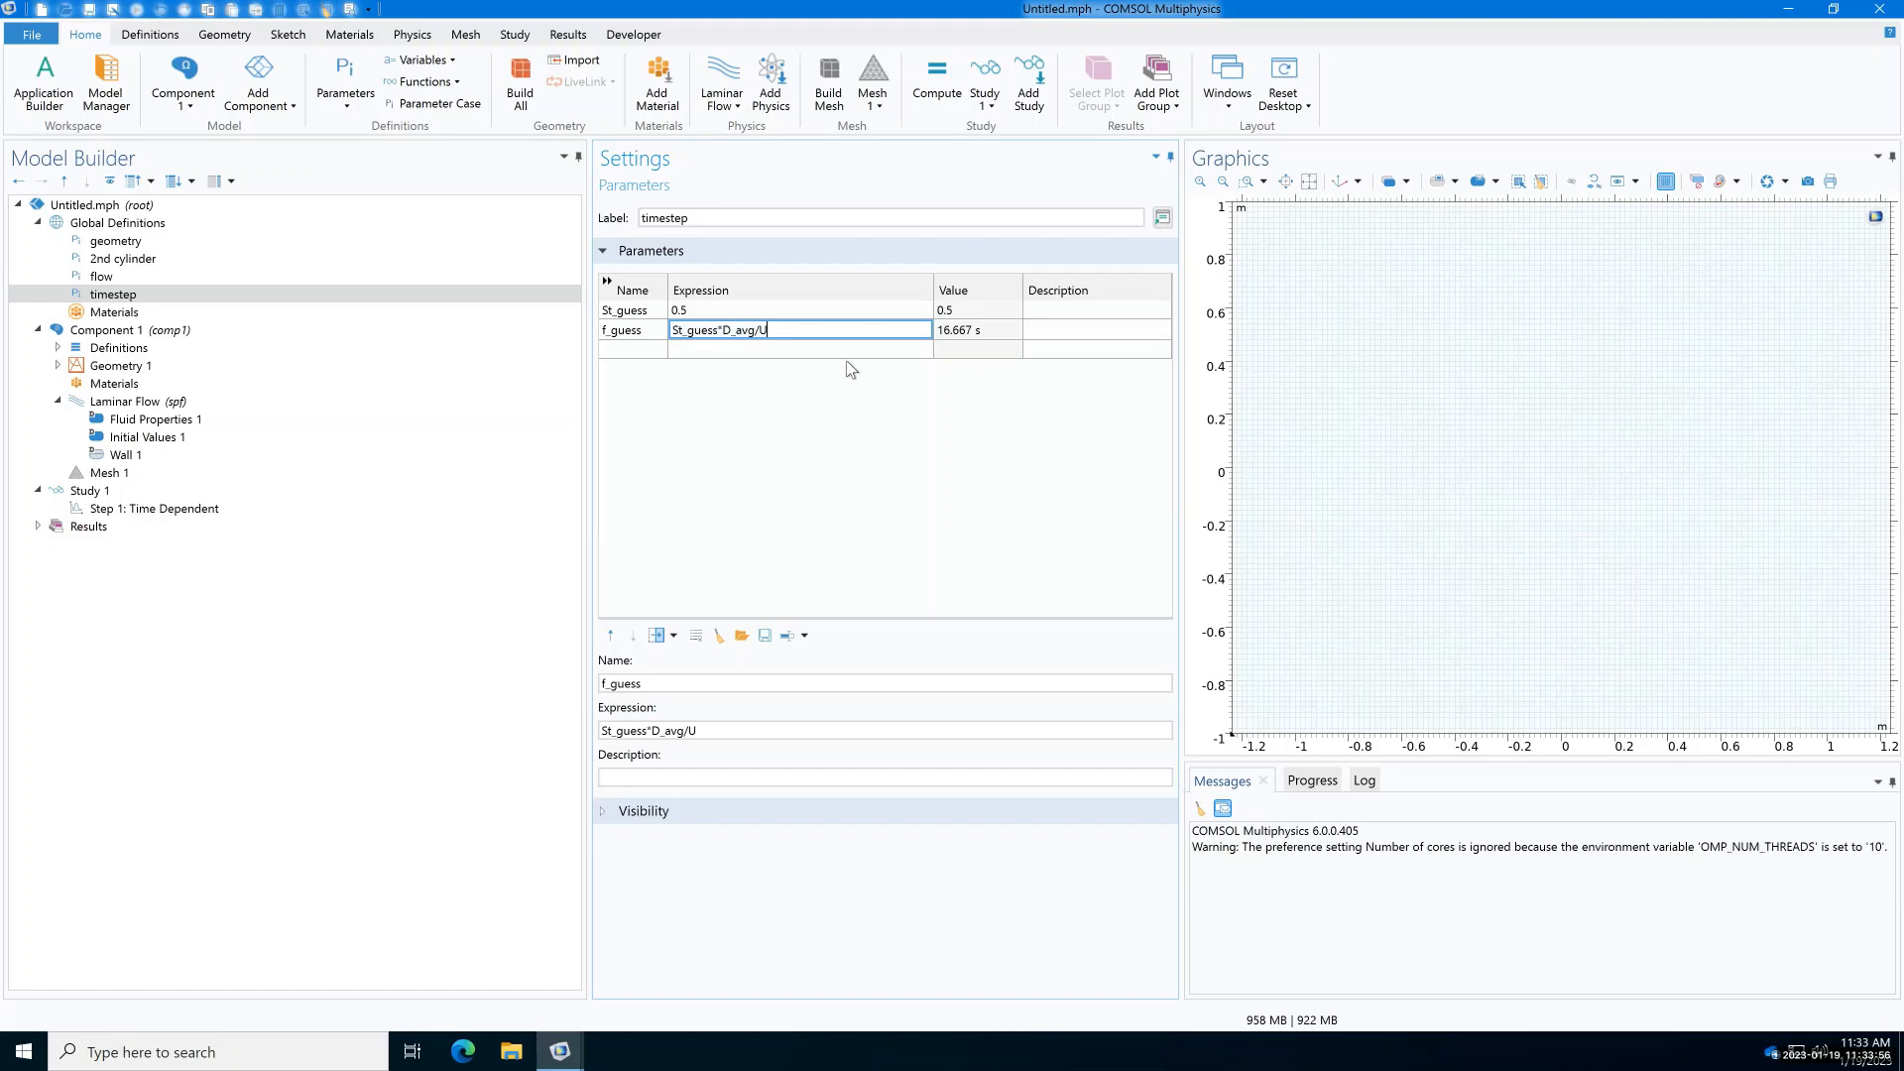
key(BackSpace)
key(BackSpace)
key(BackSpace)
key(BackSpace)
key(BackSpace)
key(BackSpace)
key(BackSpace)
text(U/D_avg)
key(Tab)
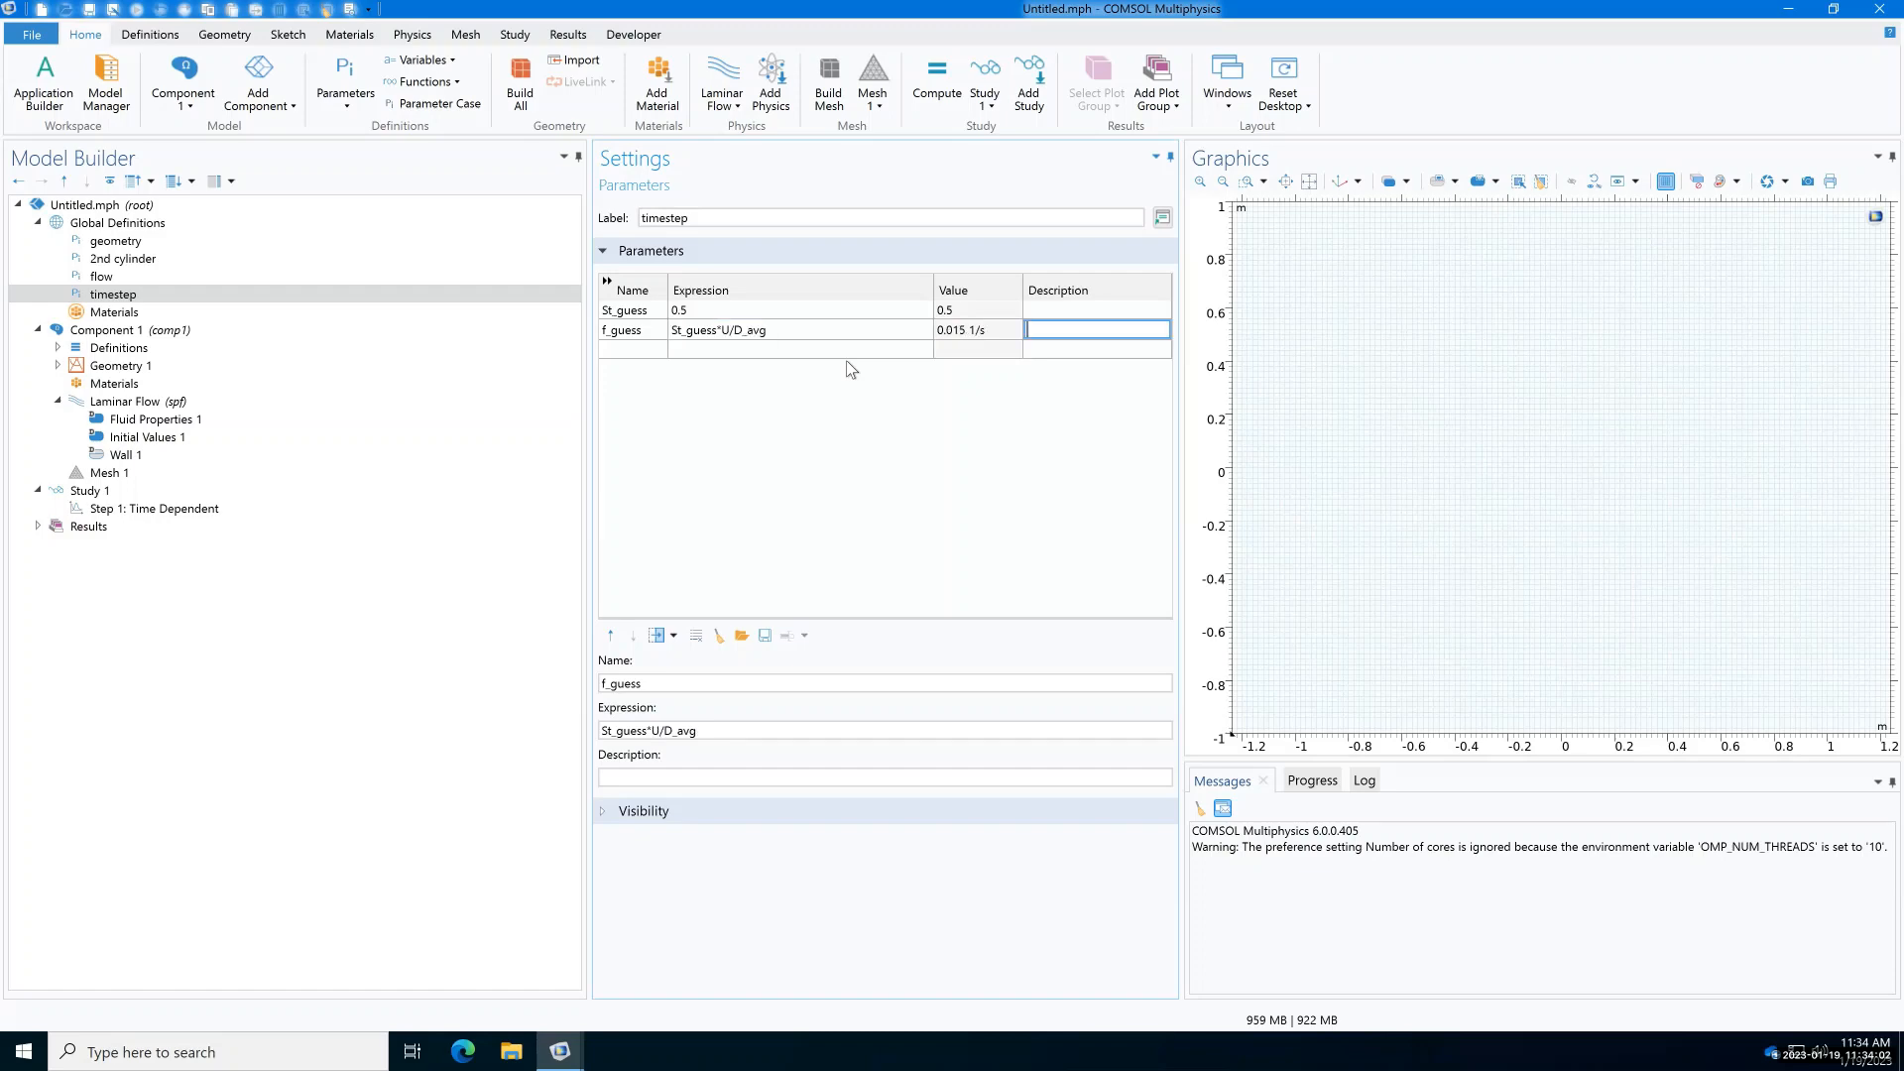
key(Tab)
Step: Define parameter T_guess with the expression 1/f_guess in the timestep parameters
text(T)
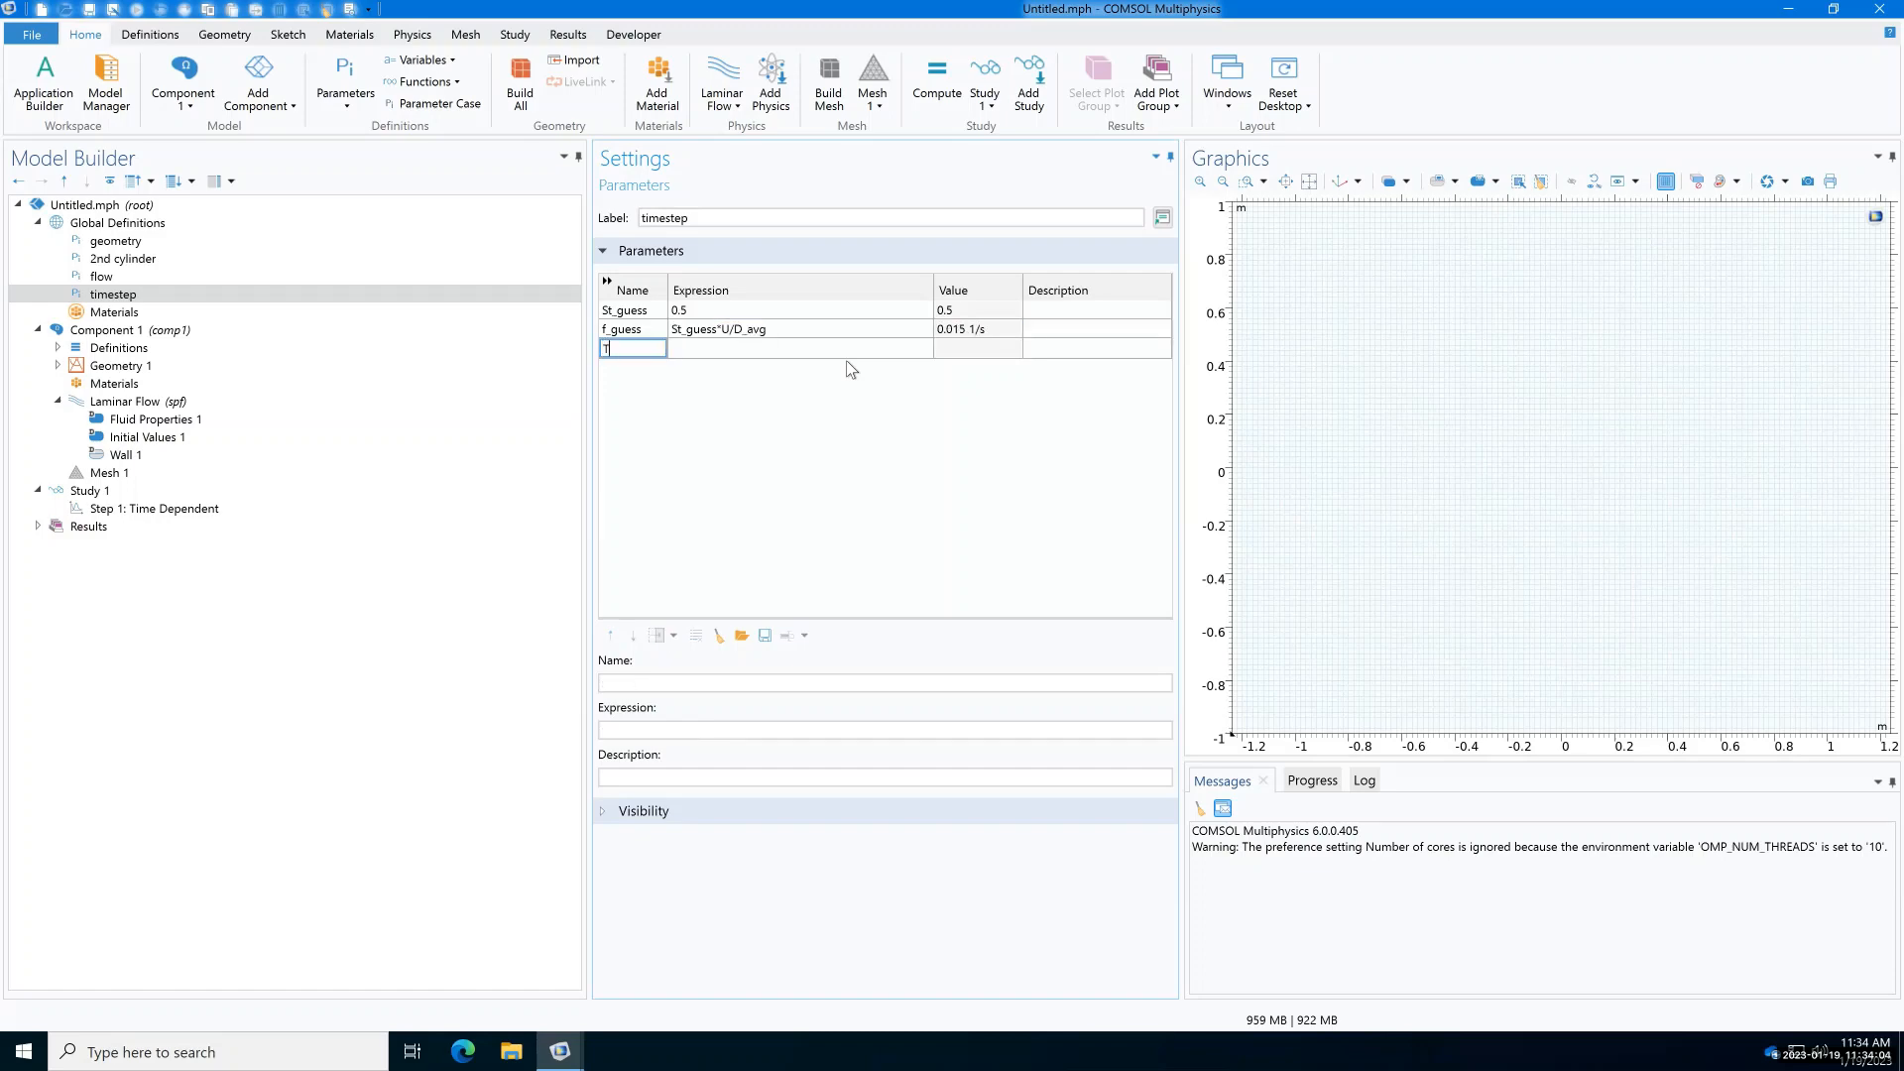
text(_guess)
key(Tab)
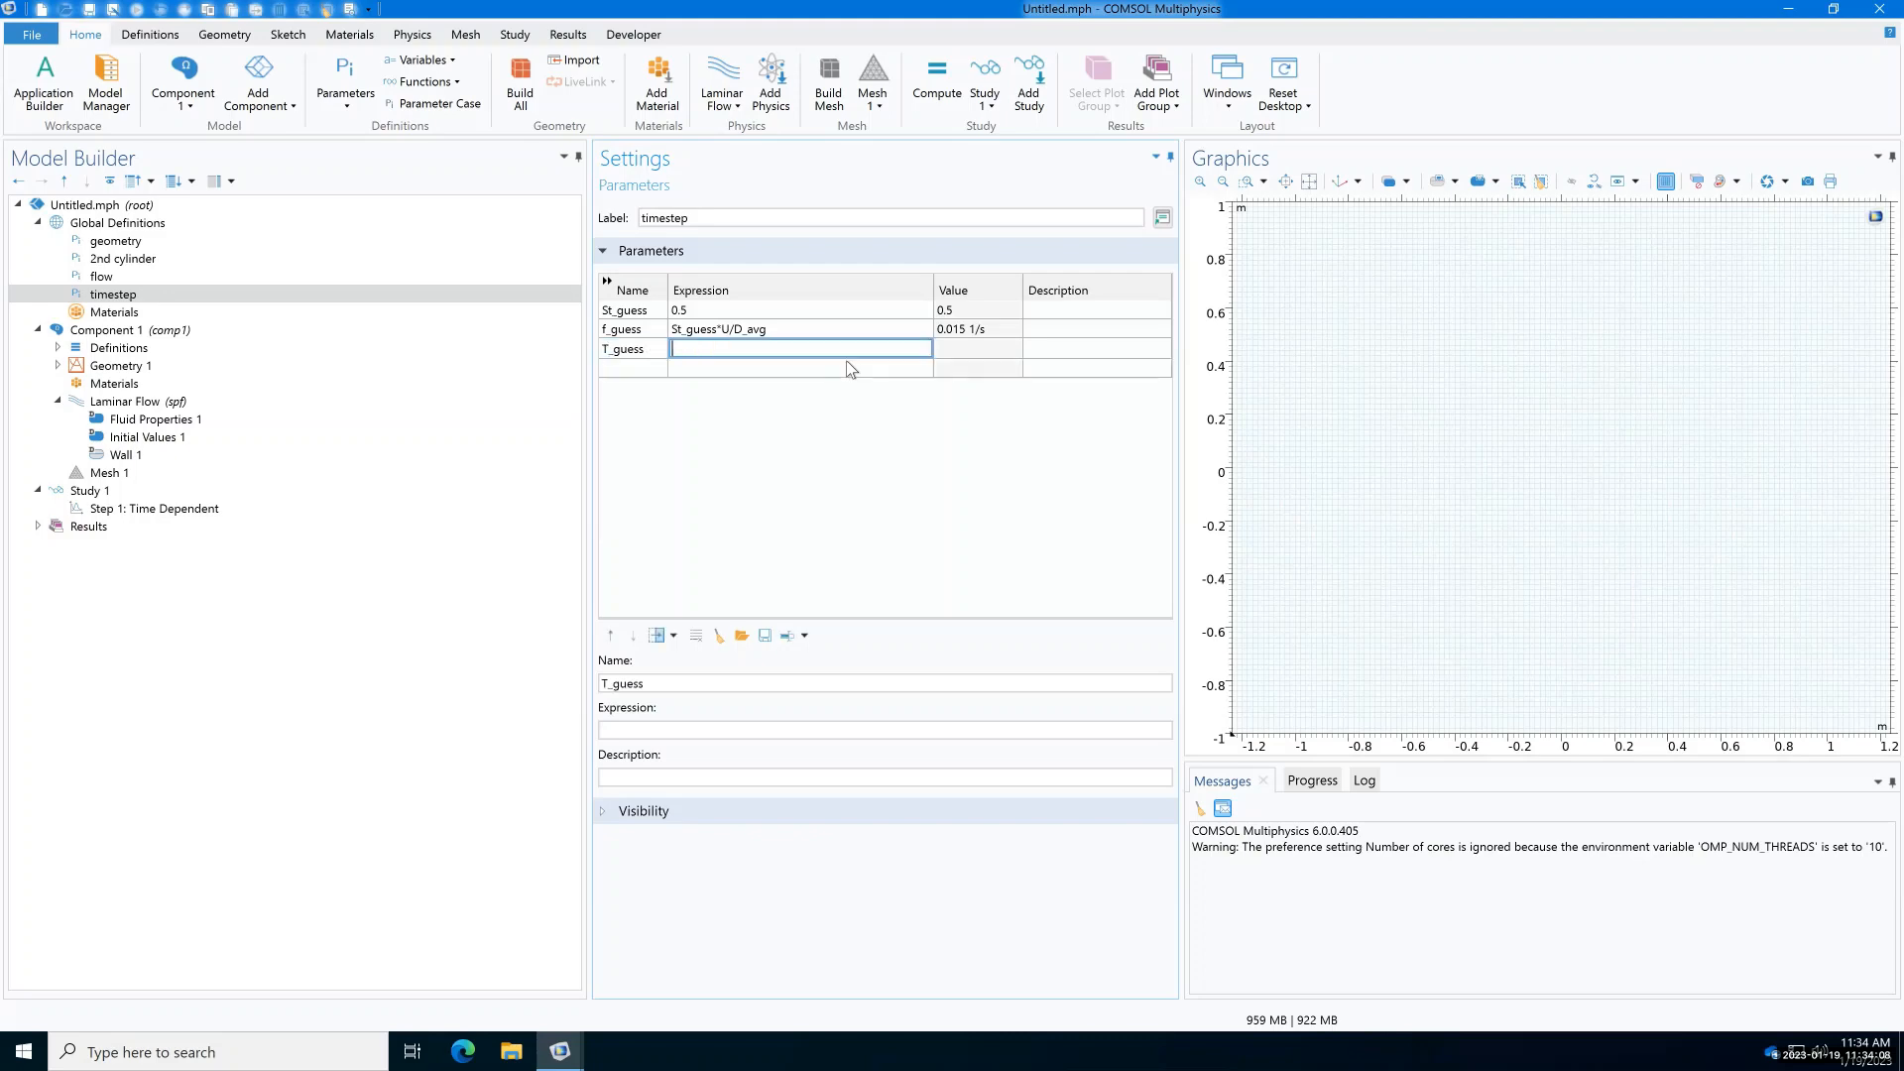
text(1/f_guess)
key(Tab)
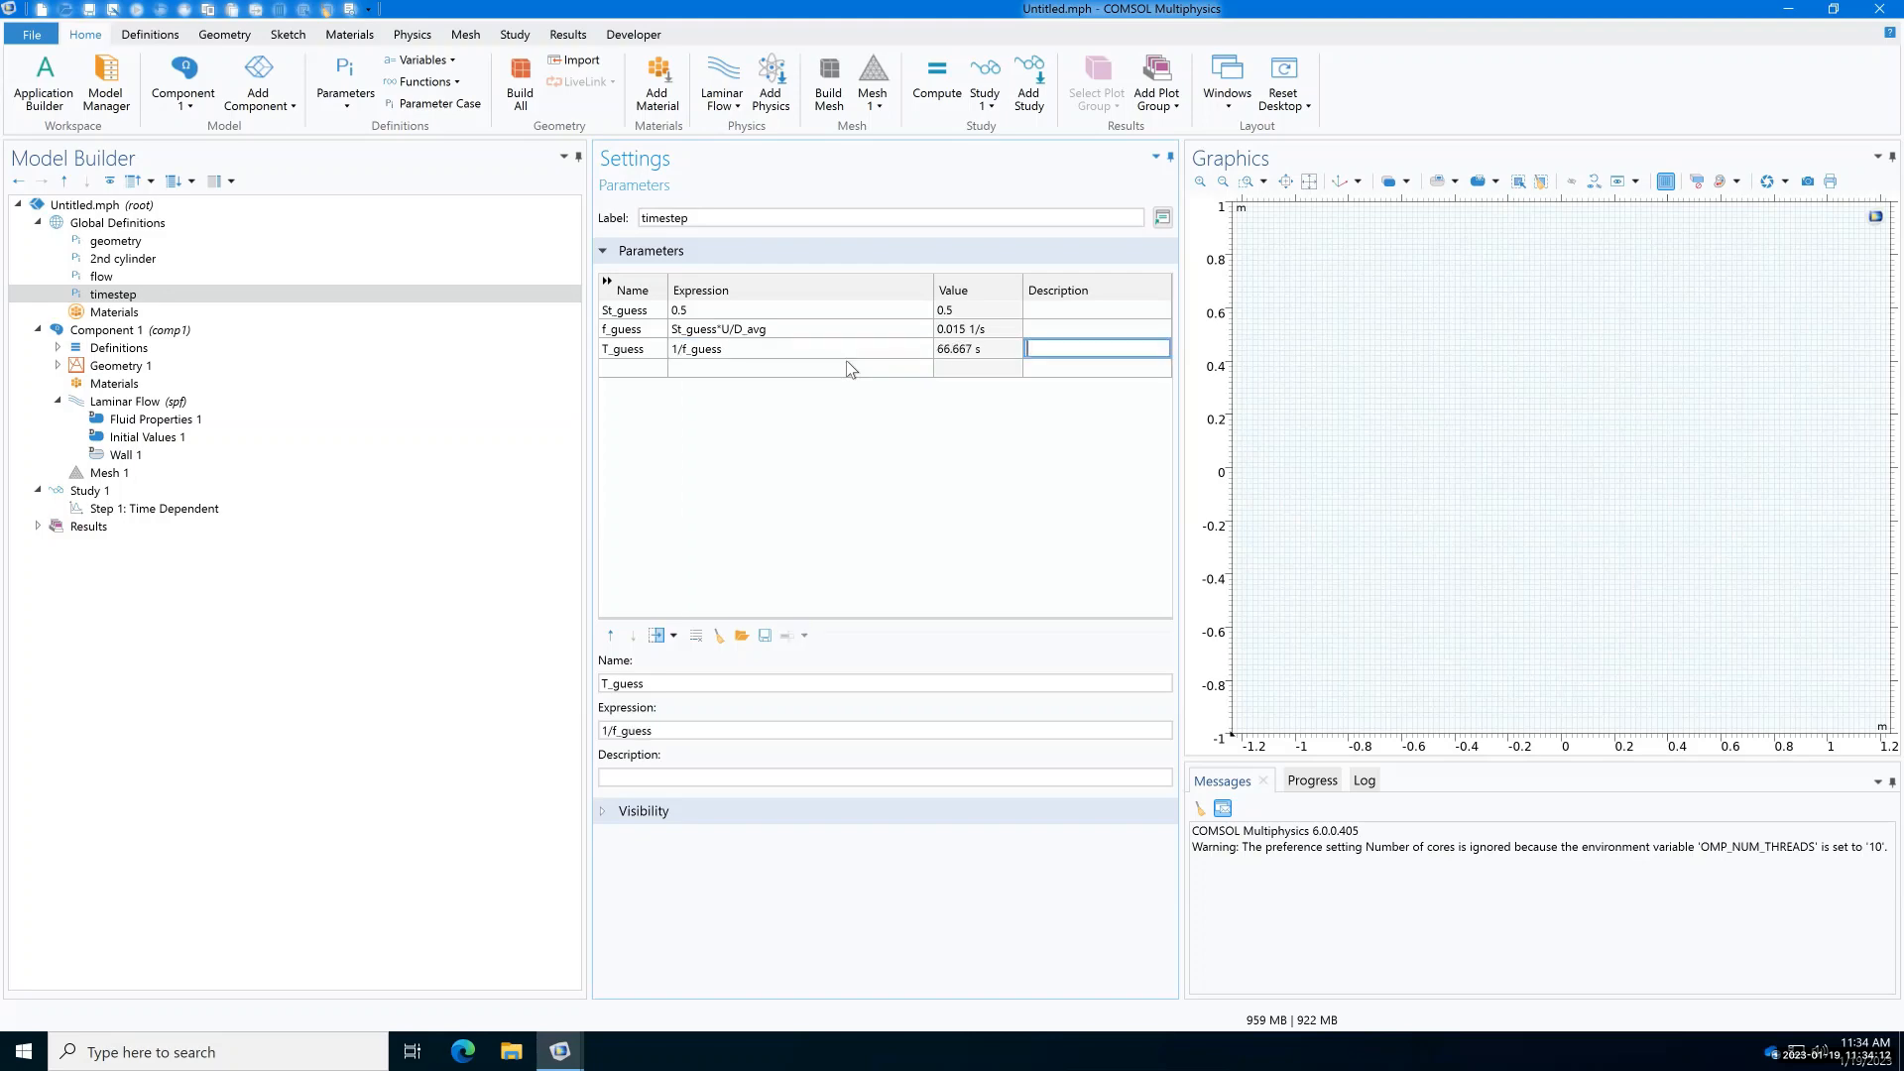
key(Tab)
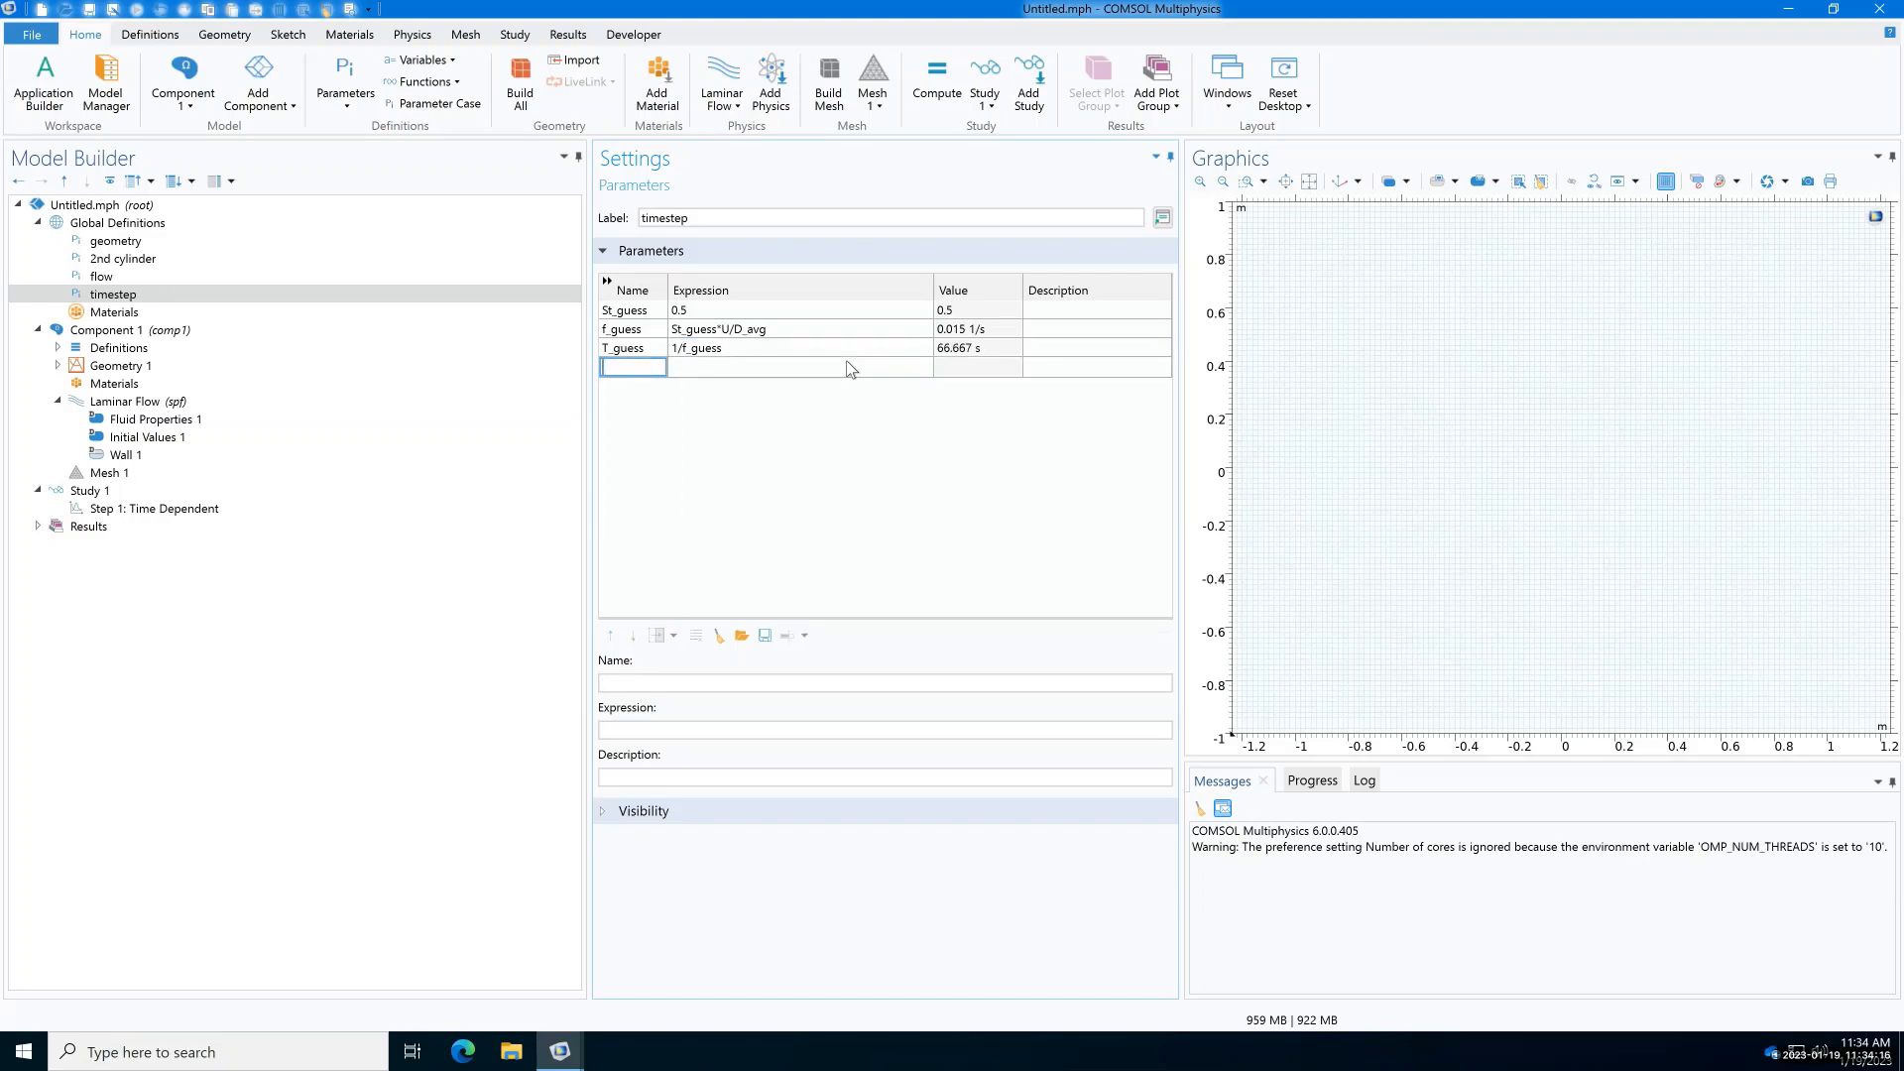
Step: Define parameter N as 10 in the timestep parameters
text(N)
key(Tab)
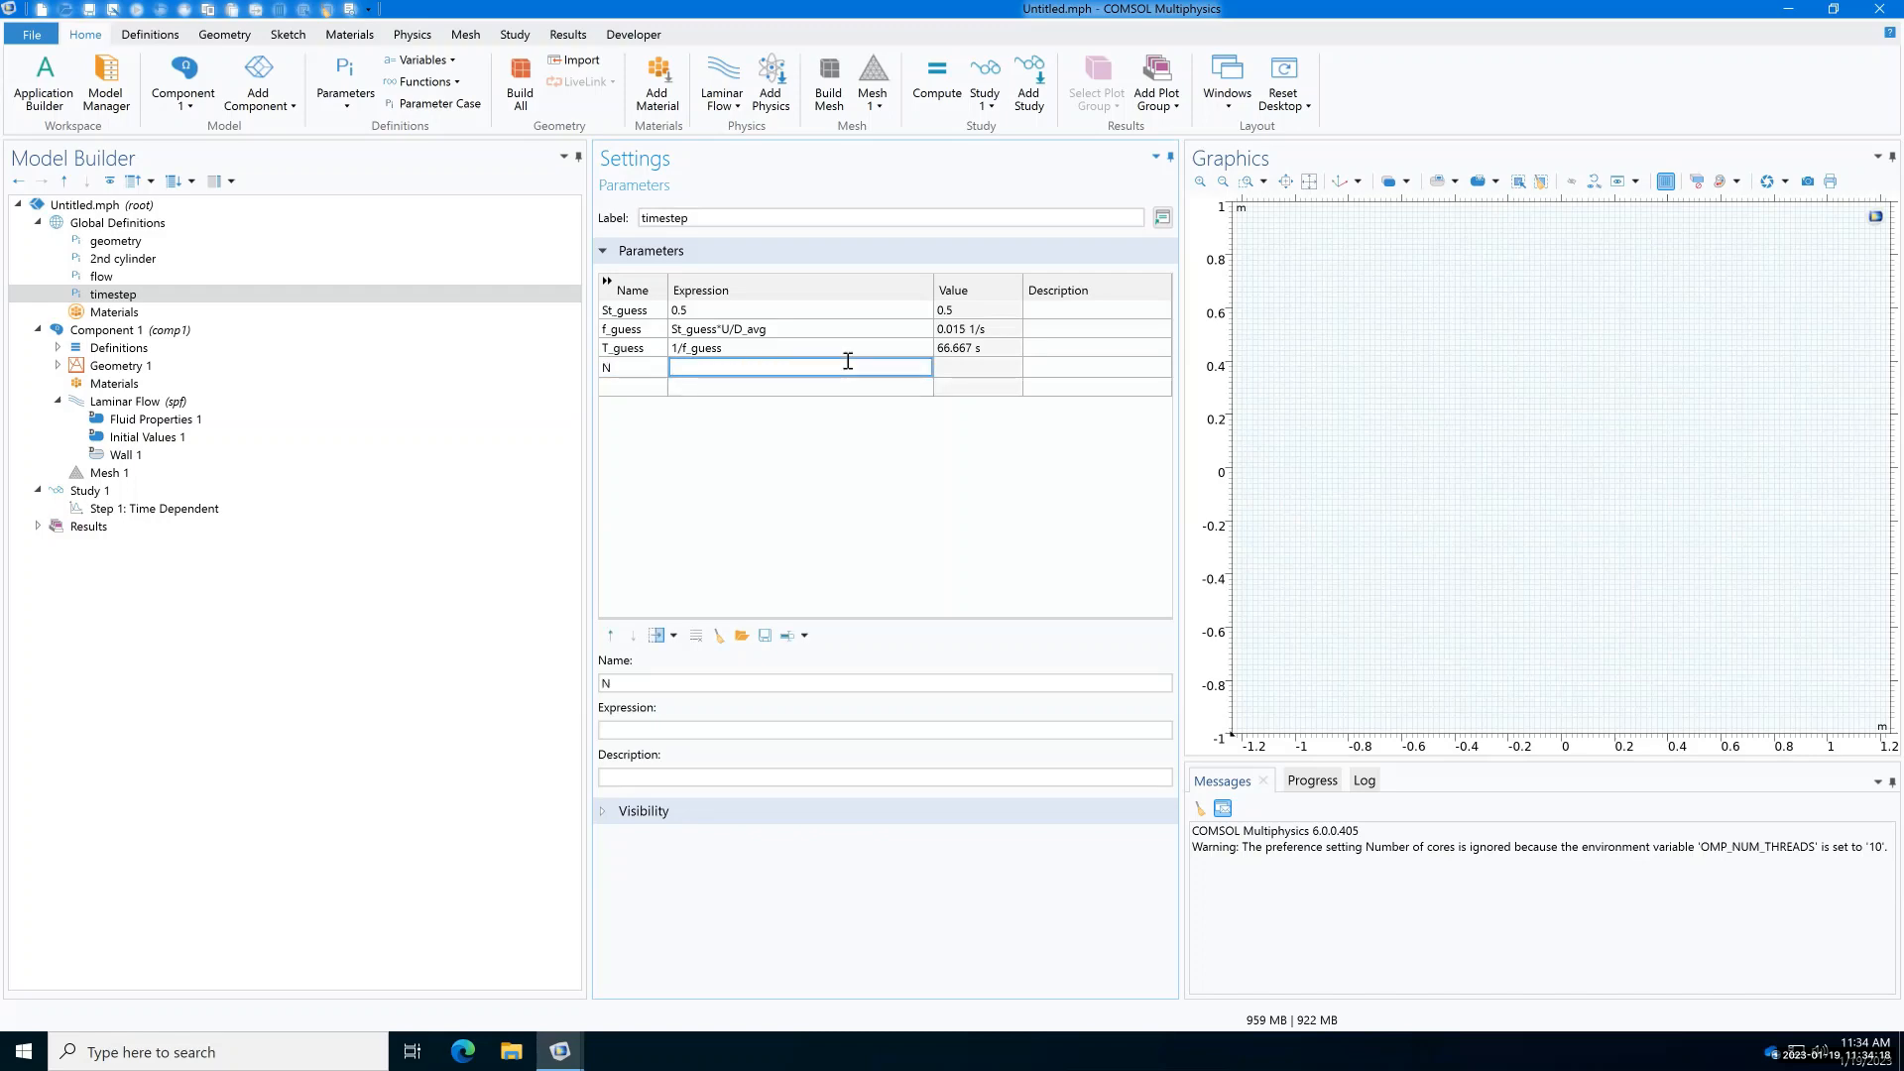
text(10)
key(Tab)
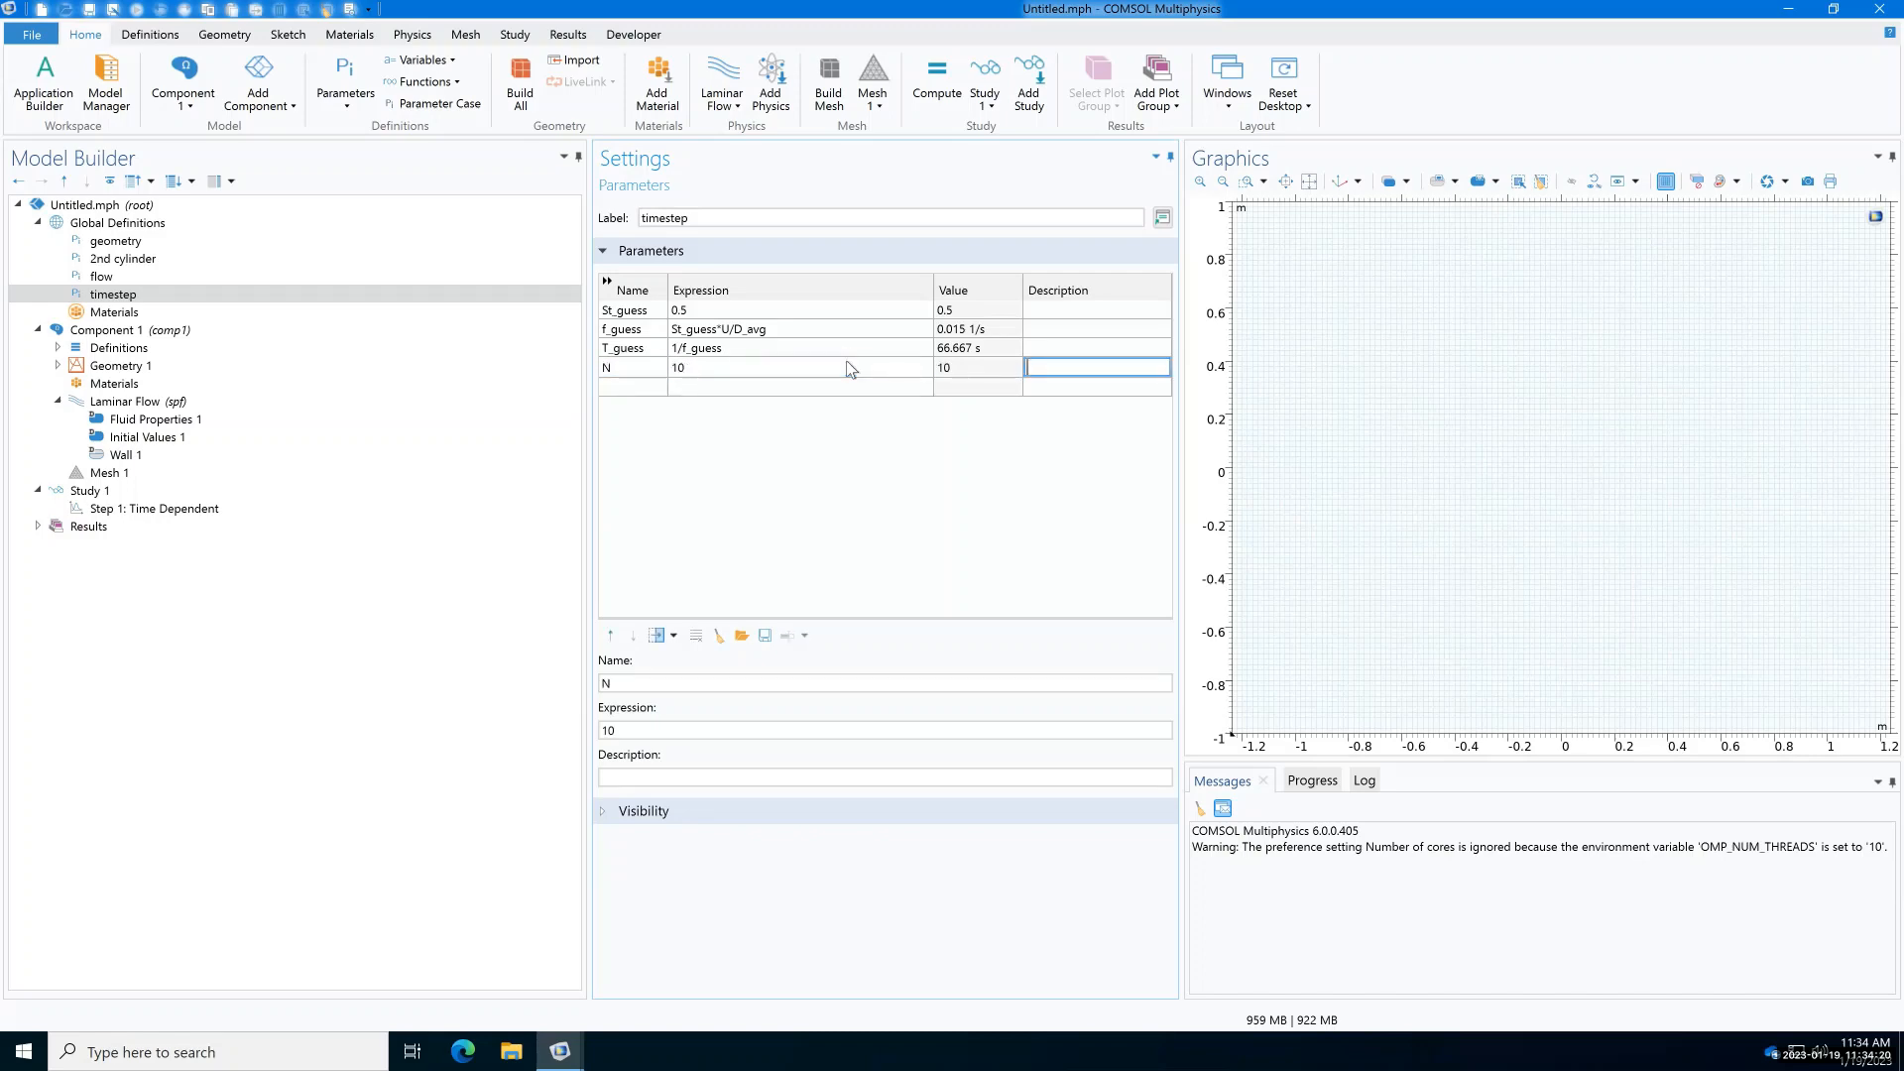
key(Tab)
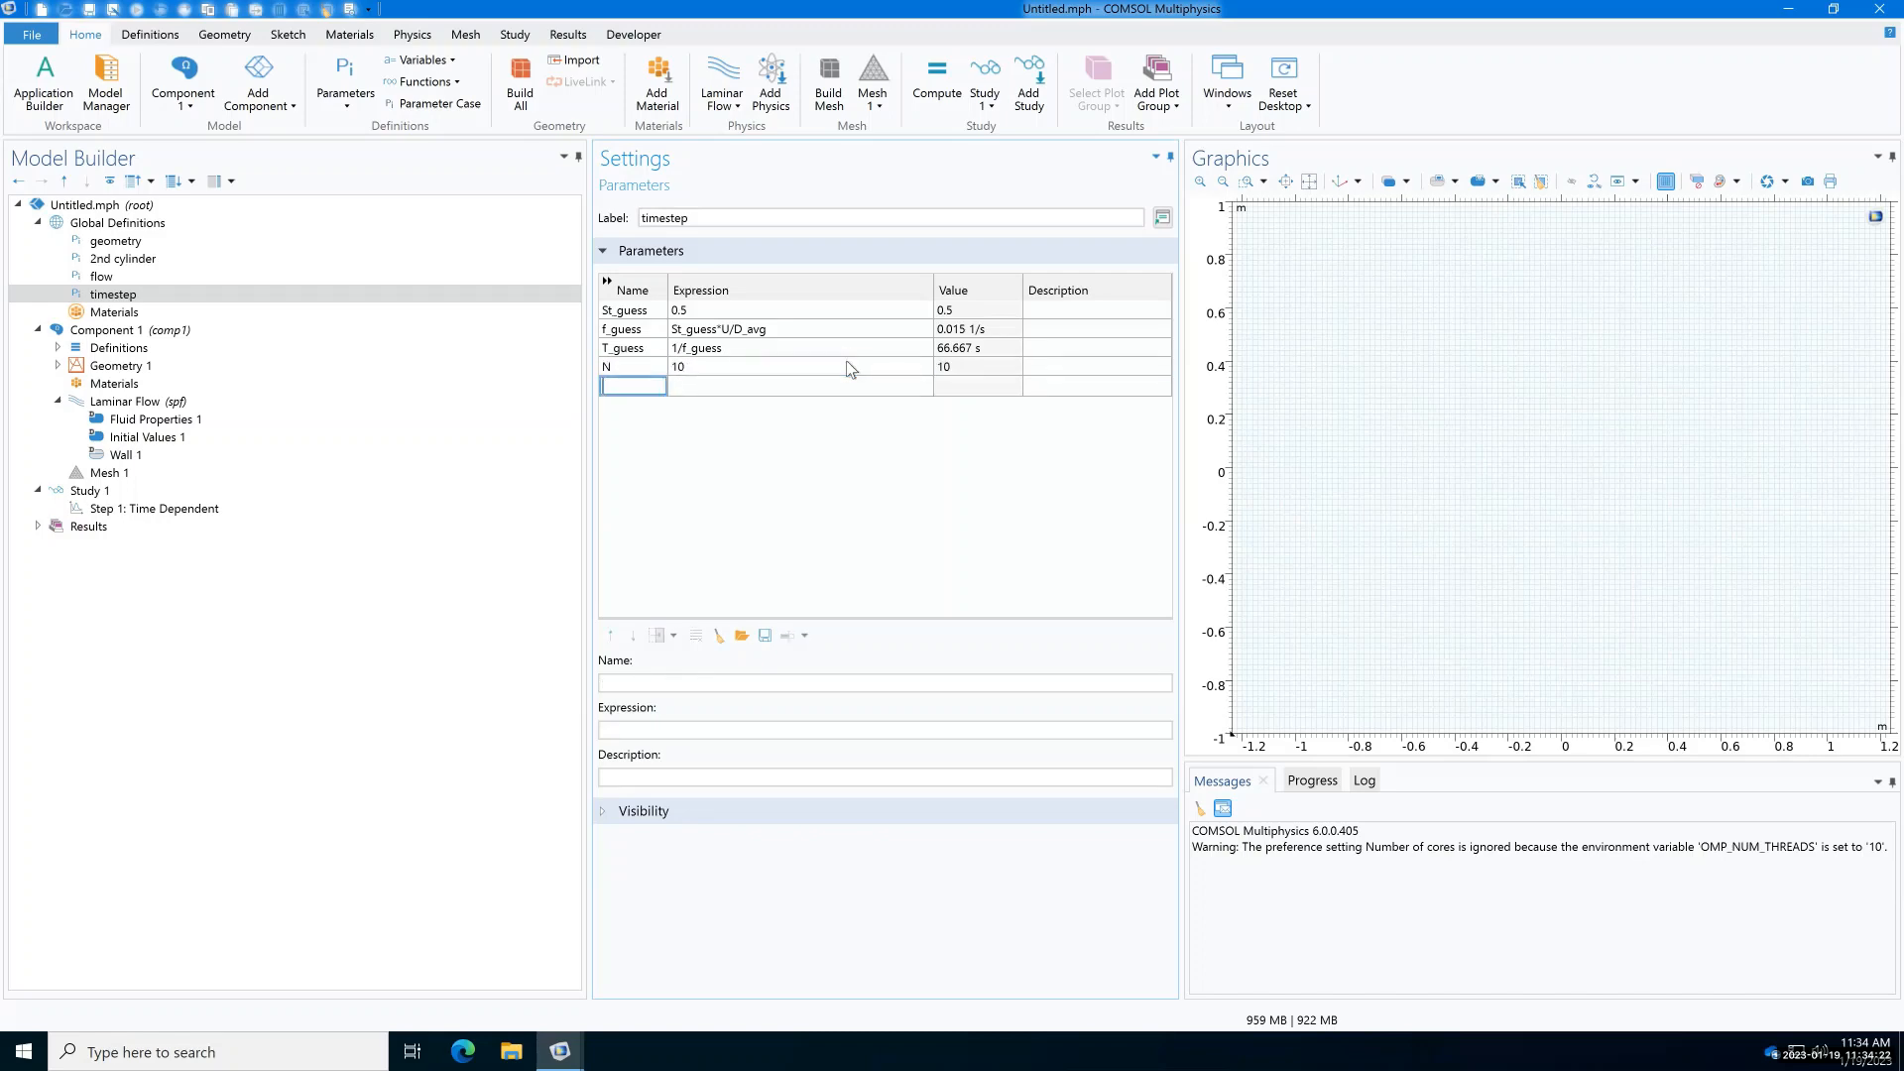
Step: Define parameter deltaT with the expression T_guess/N in the timestep parameters
text(deltaT)
key(Tab)
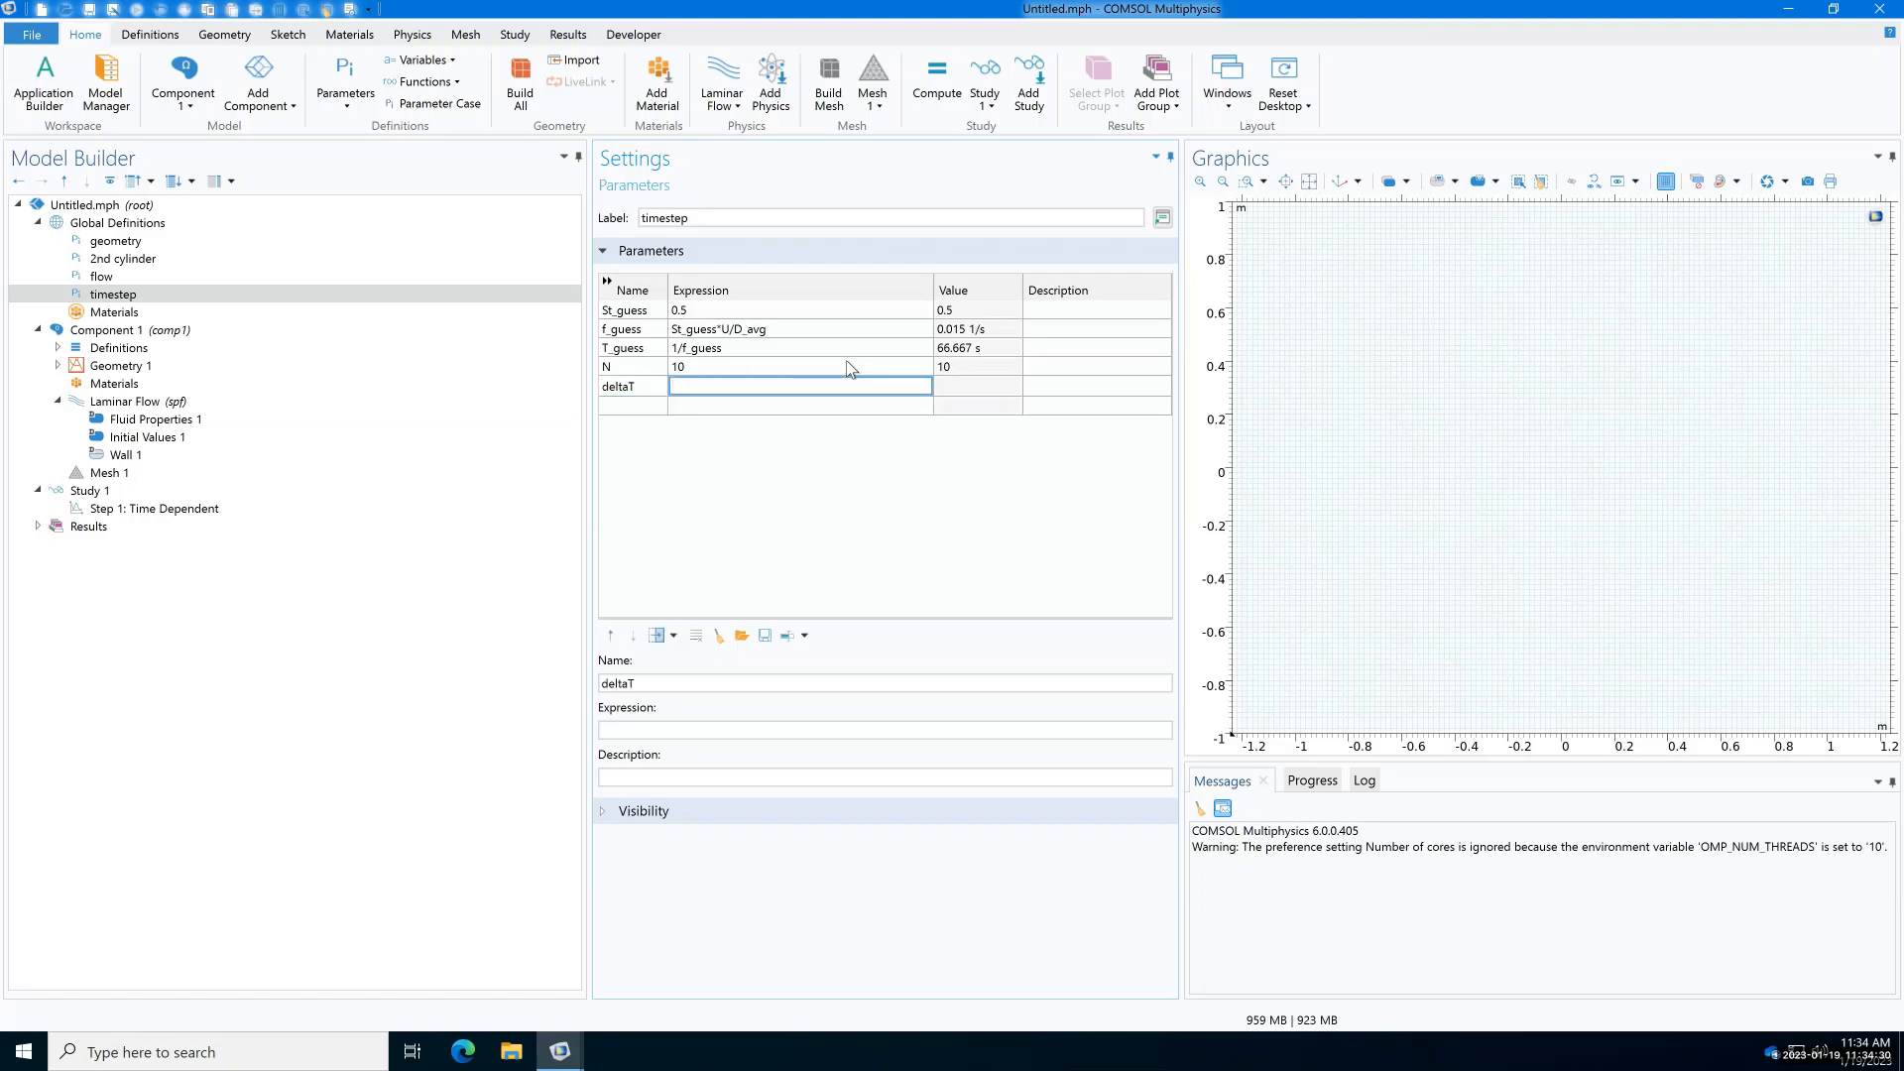
text(T_guess/N)
key(Tab)
key(Tab)
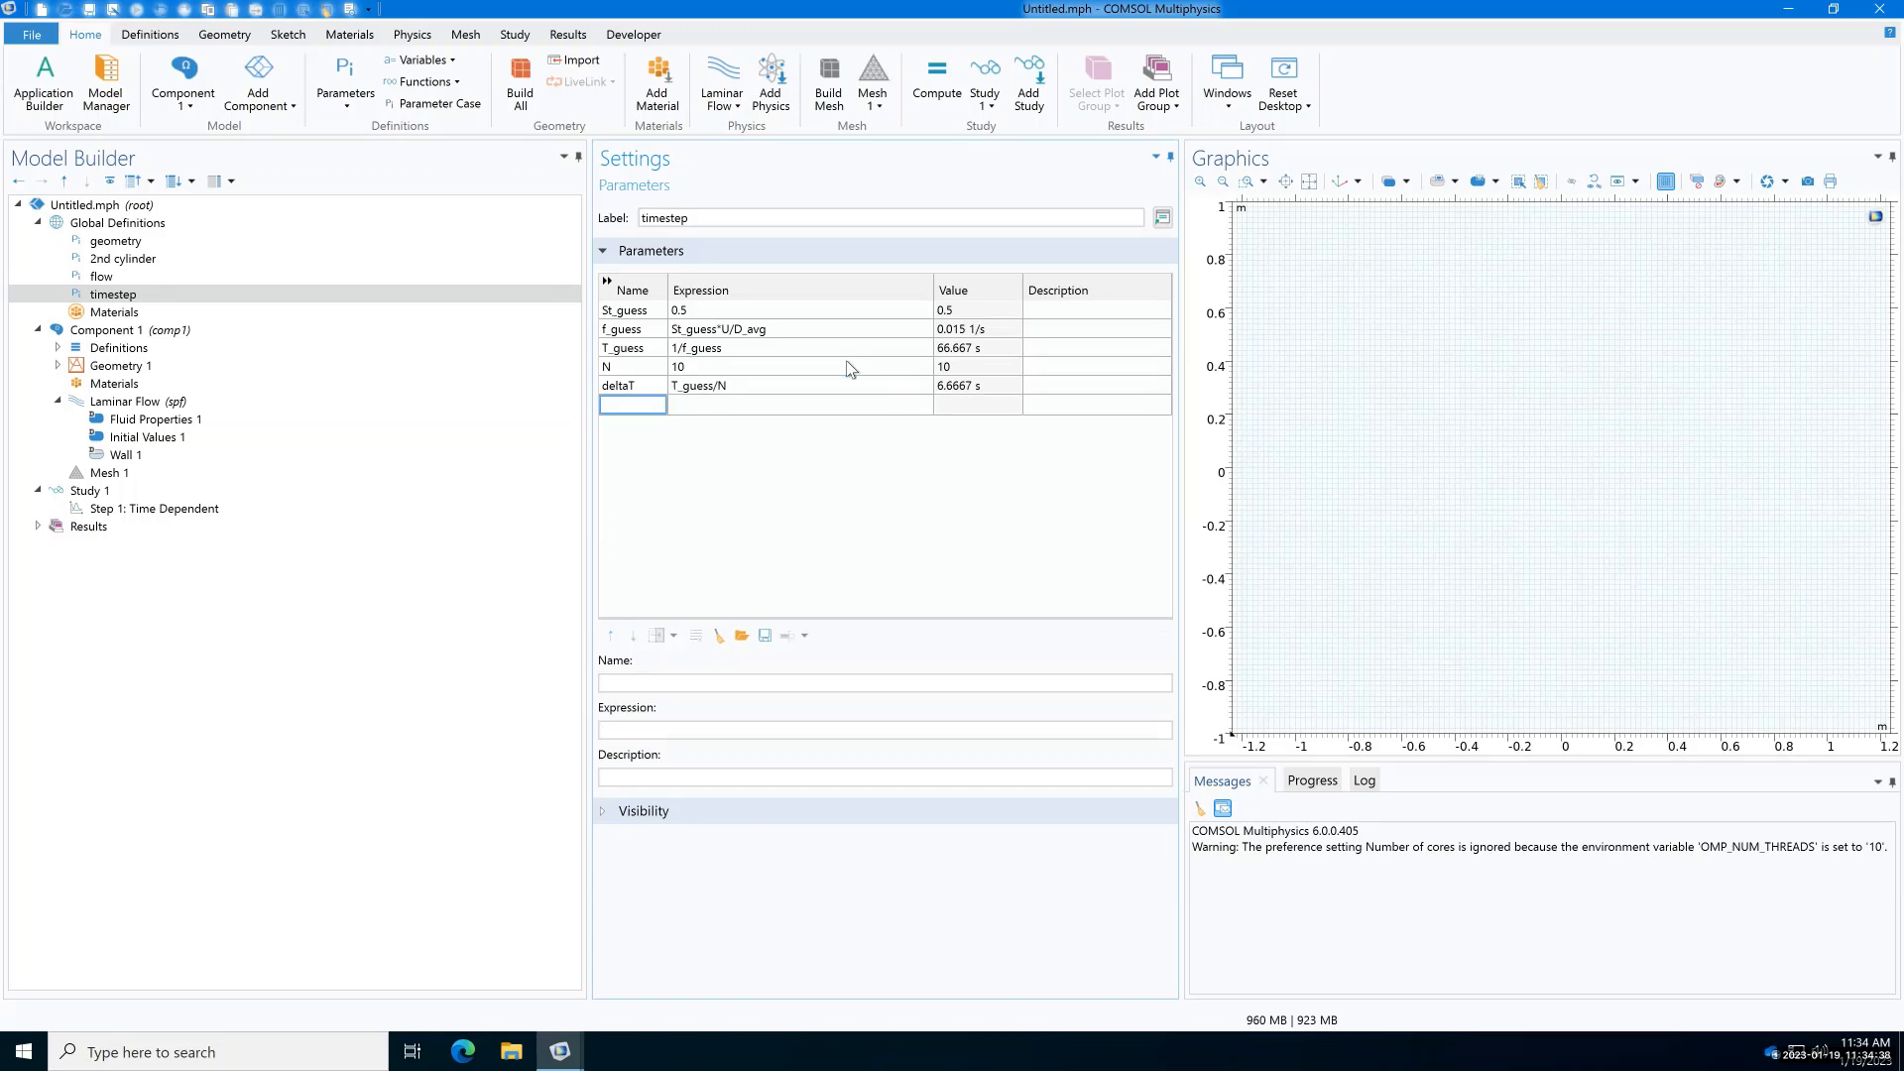
Step: Define parameter NN as 100 in the timestep parameters
text(NN)
key(Tab)
text(1)
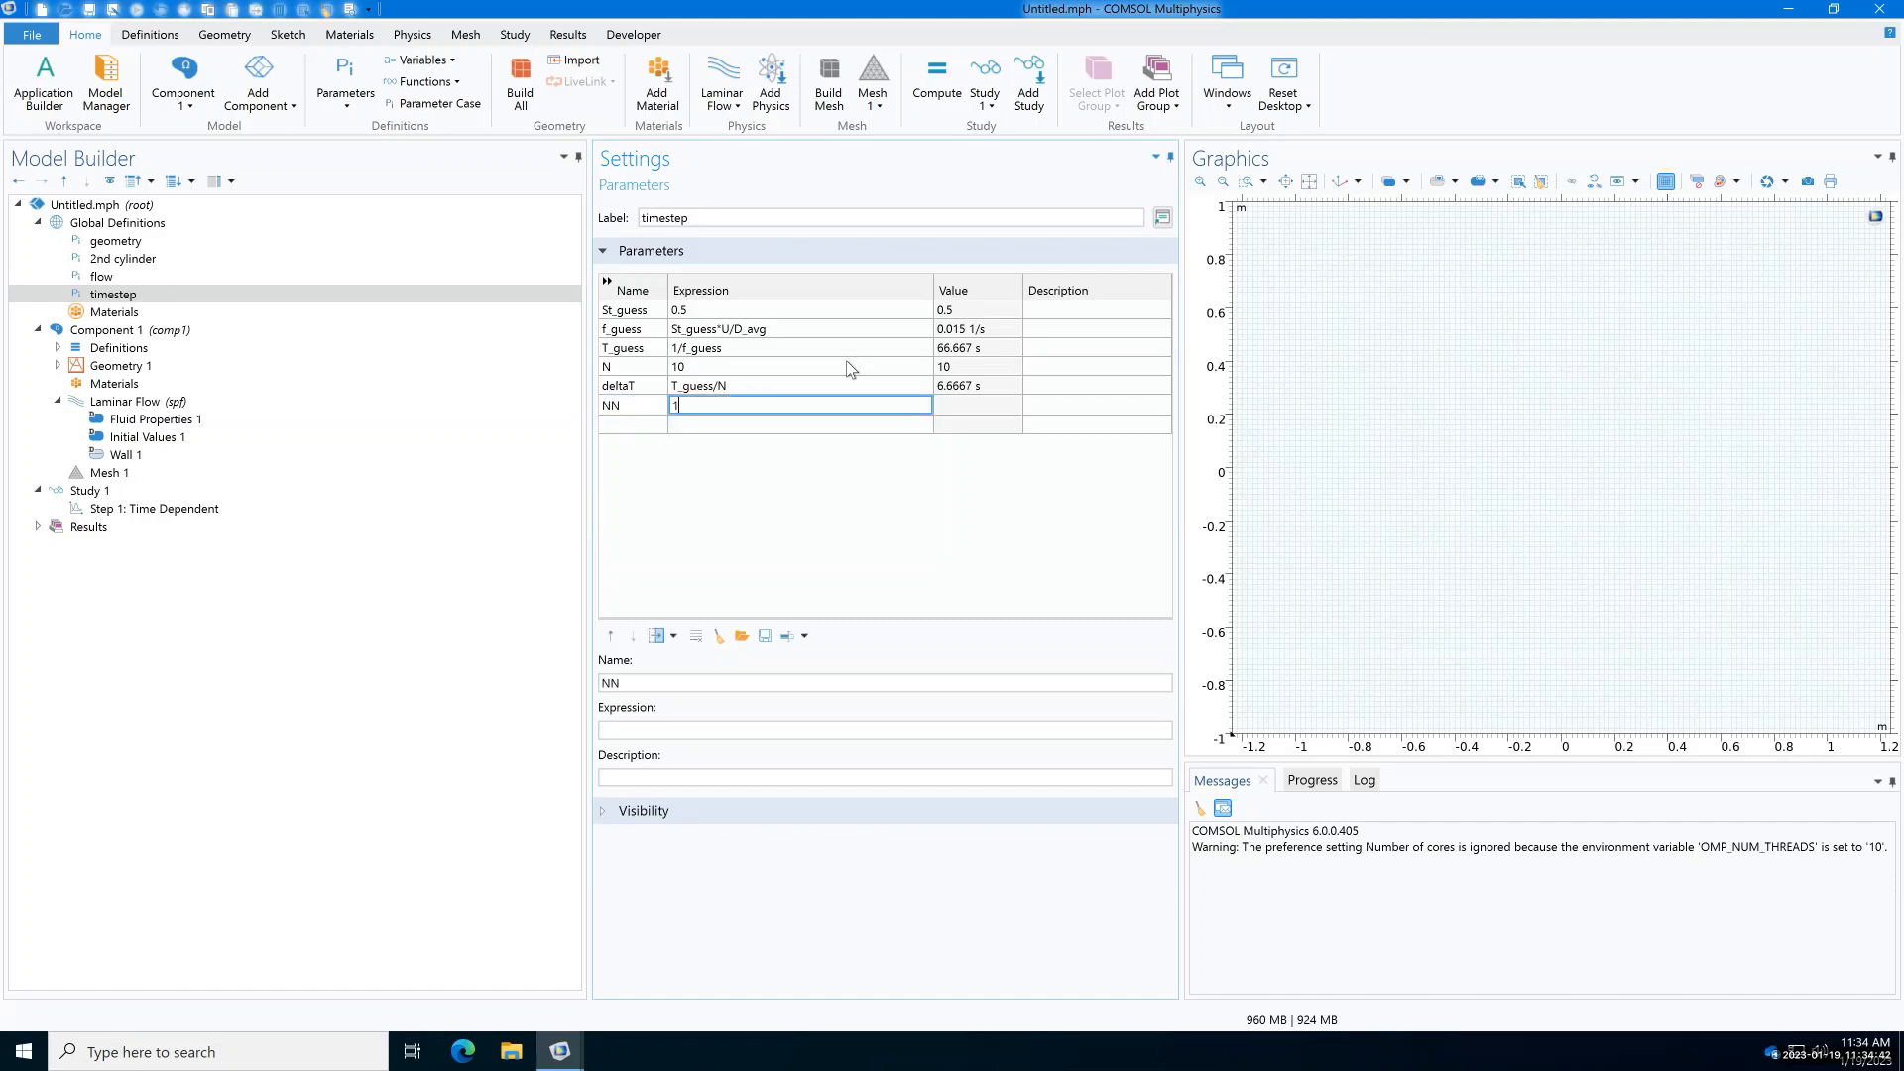
text(00)
key(Tab)
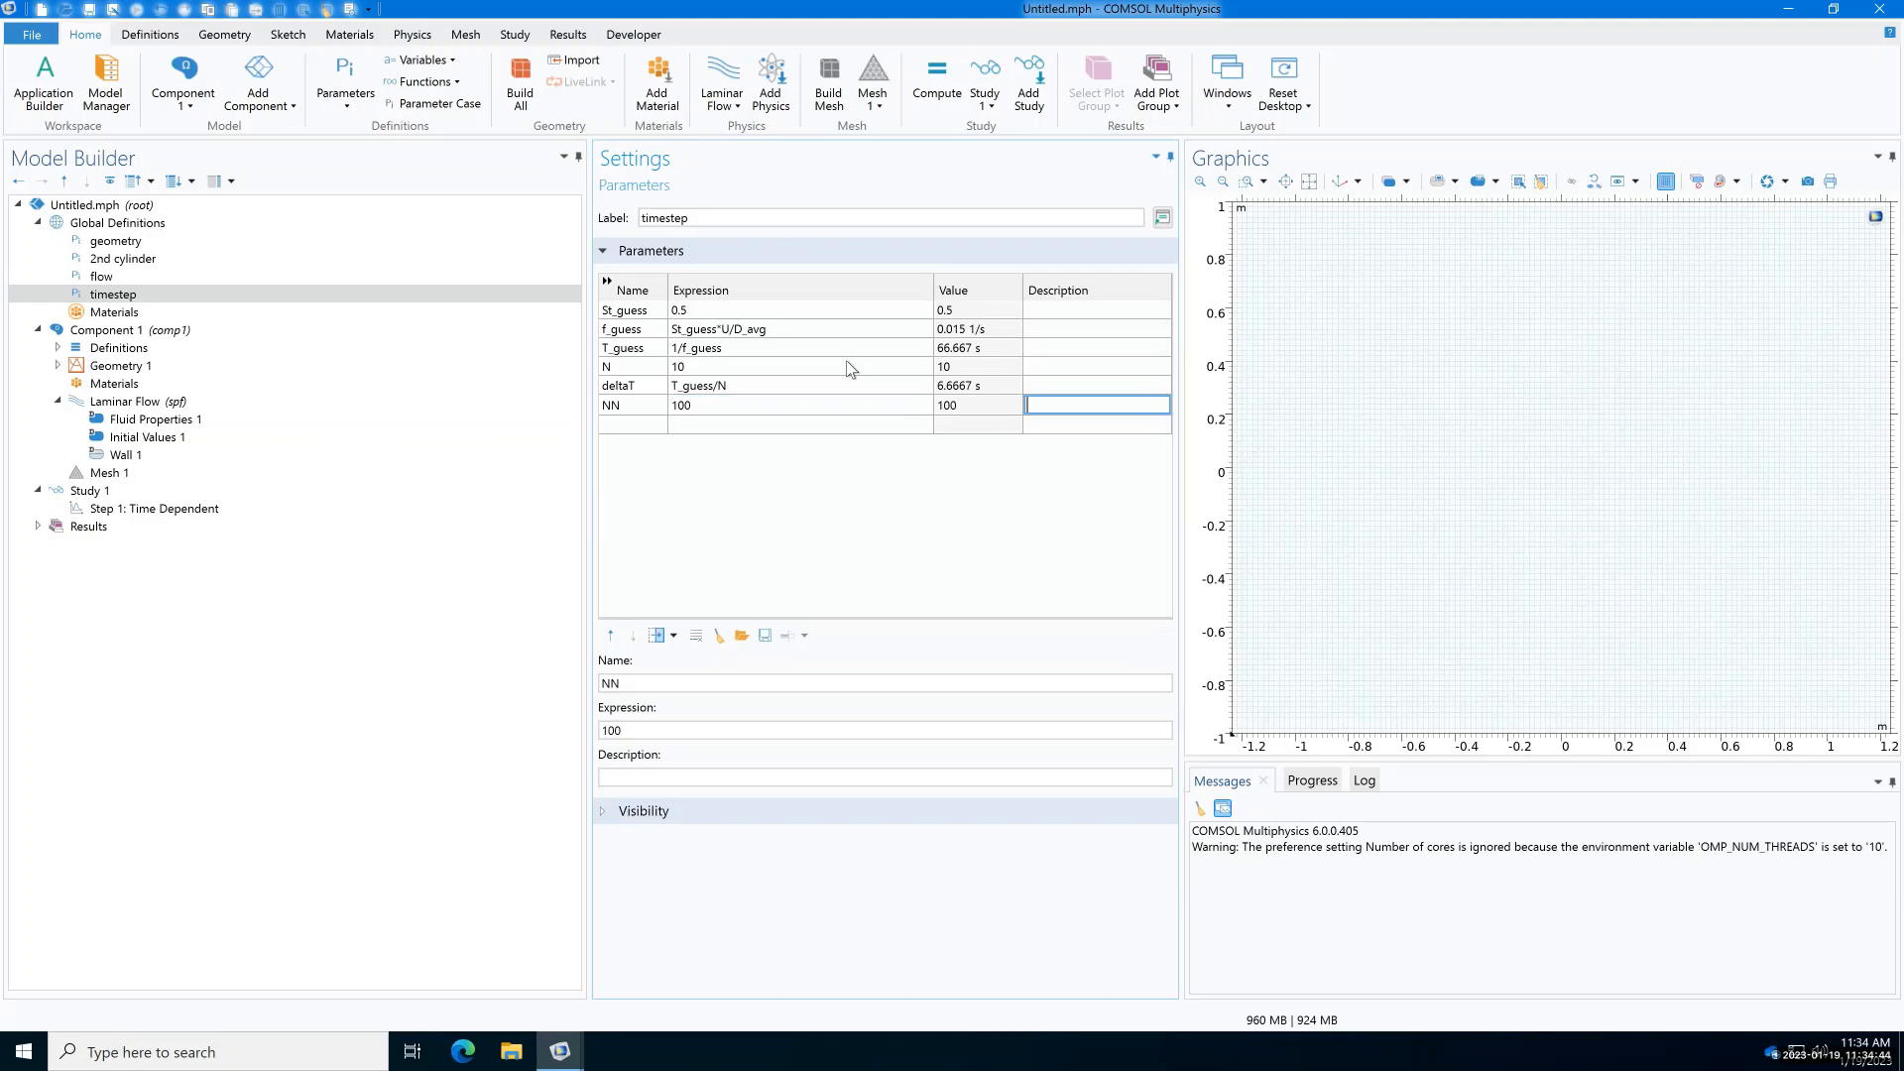
key(Tab)
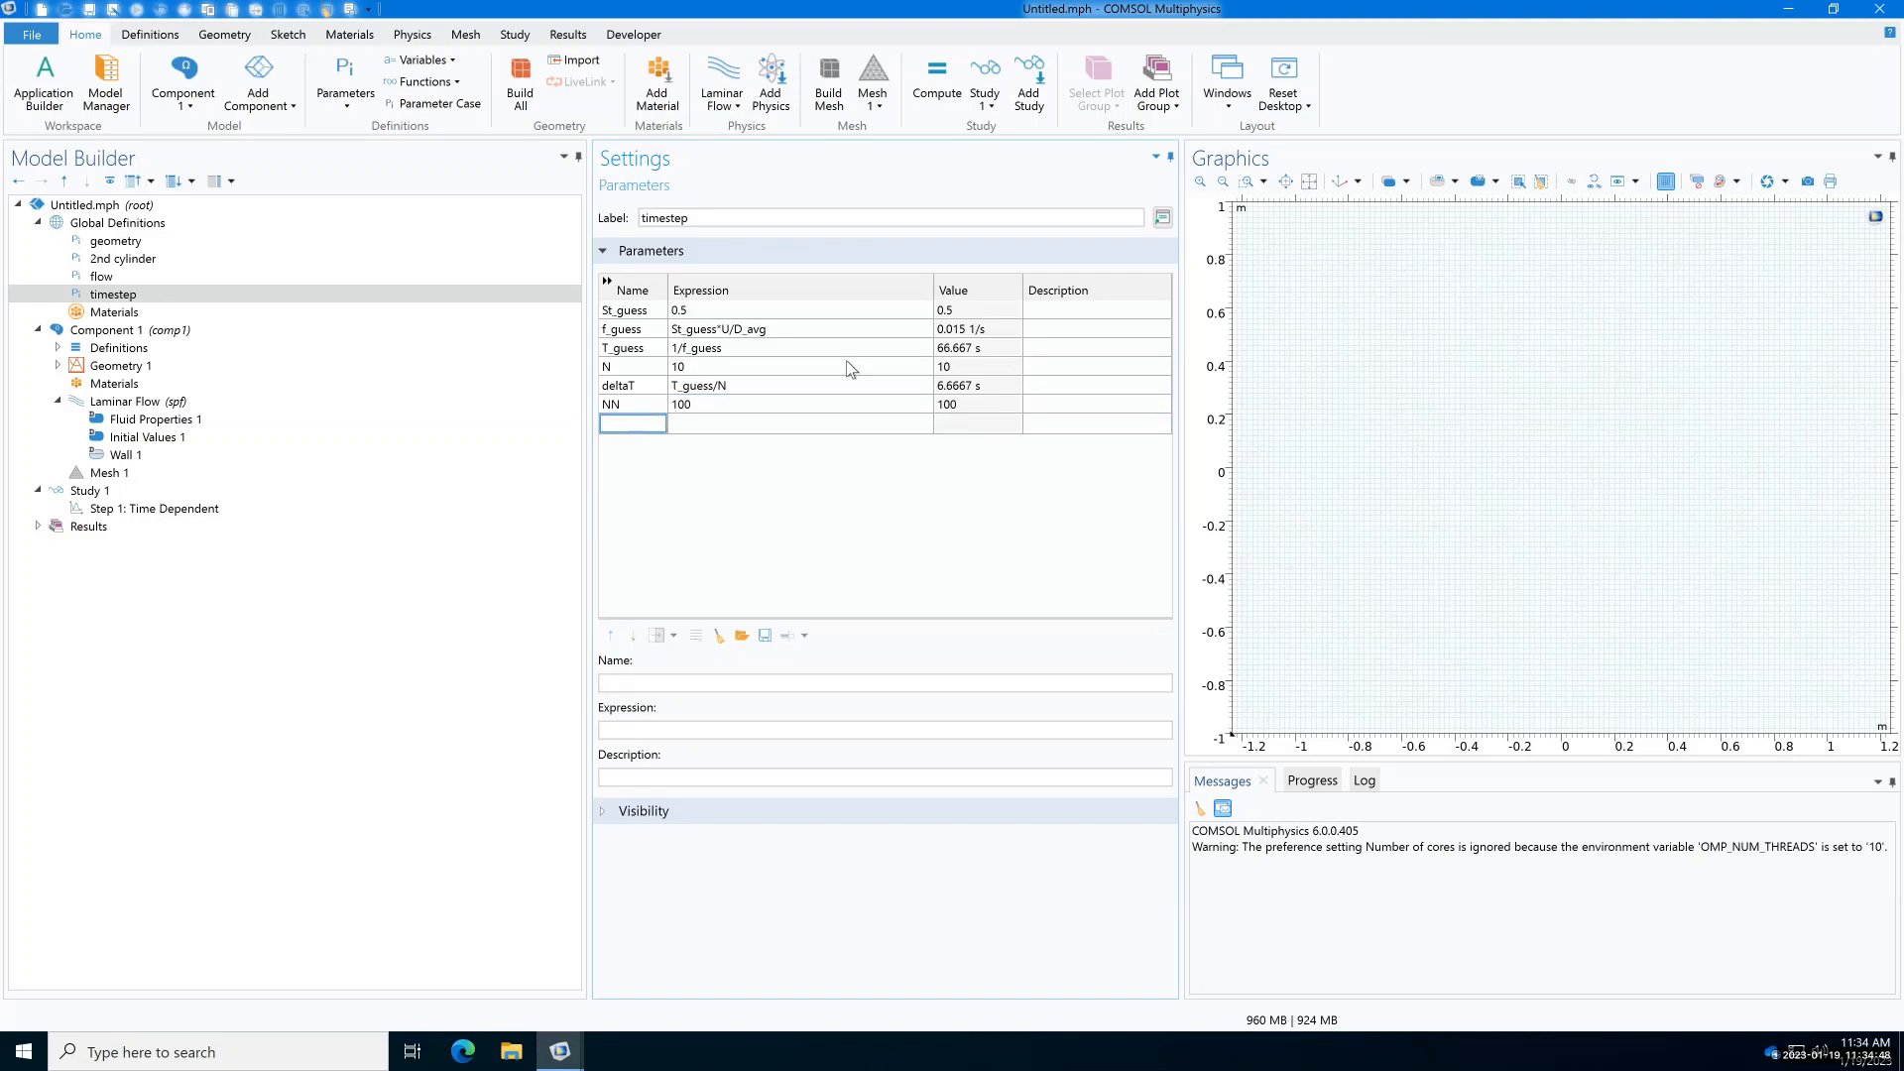
Step: Define parameter fin with the expression deltaT*NN in the timestep parameters
text(fin)
key(Tab)
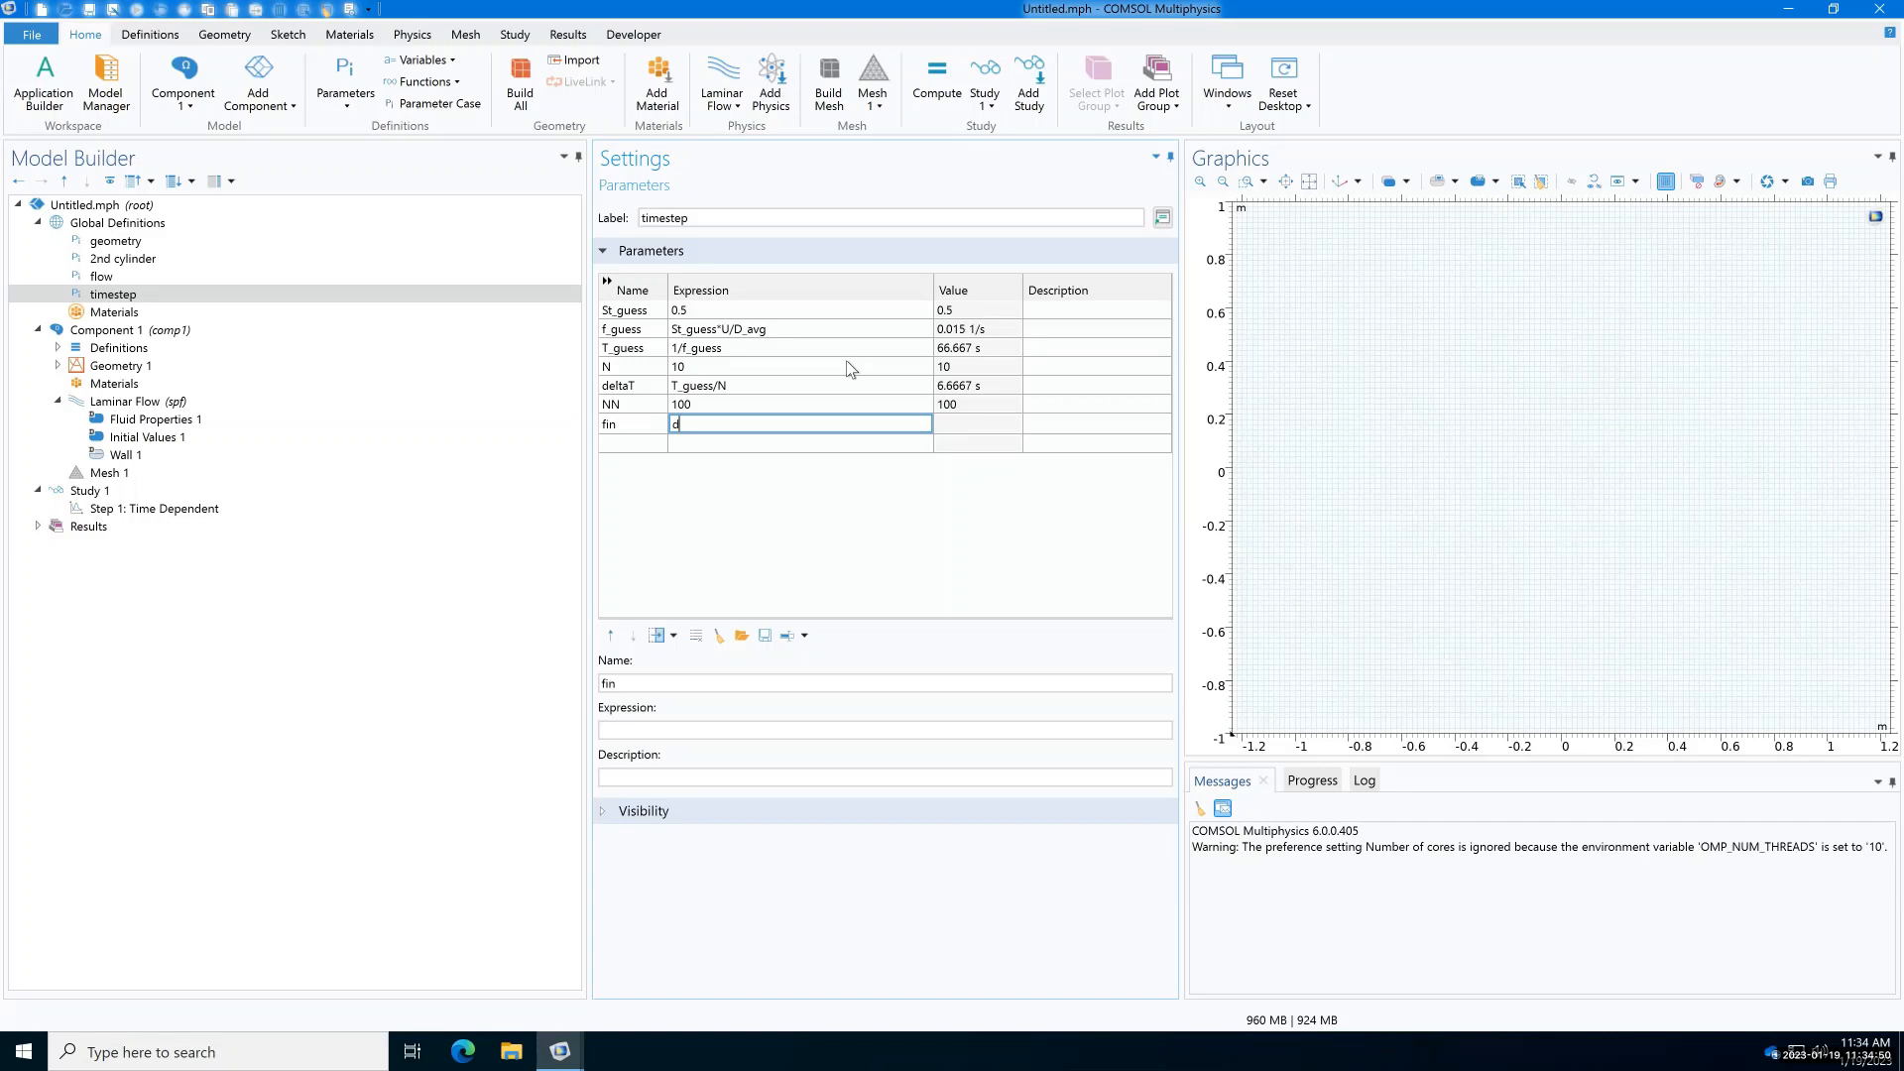
text(deltaT*NN)
key(Tab)
key(Tab)
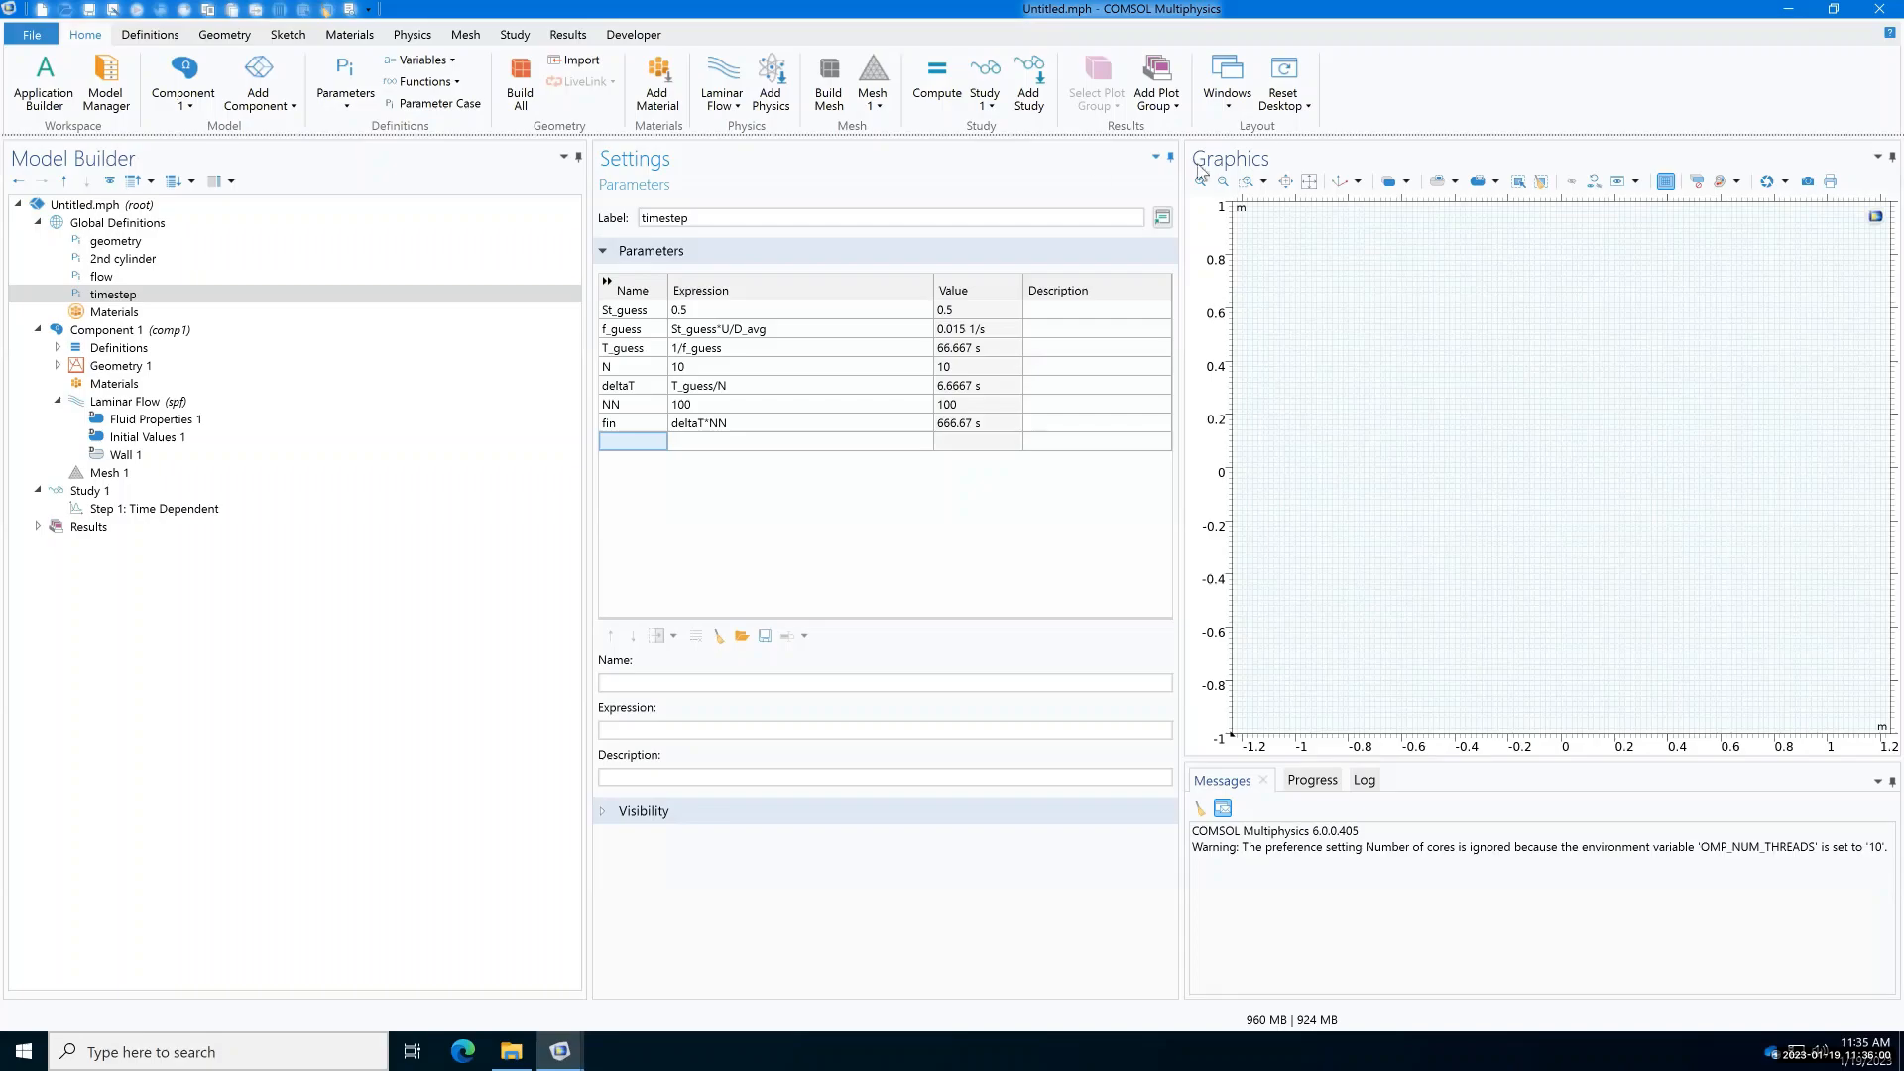
Step: Add another parameters group under Global Definitions and label it boundary layer
click(155, 222)
right_click(156, 224)
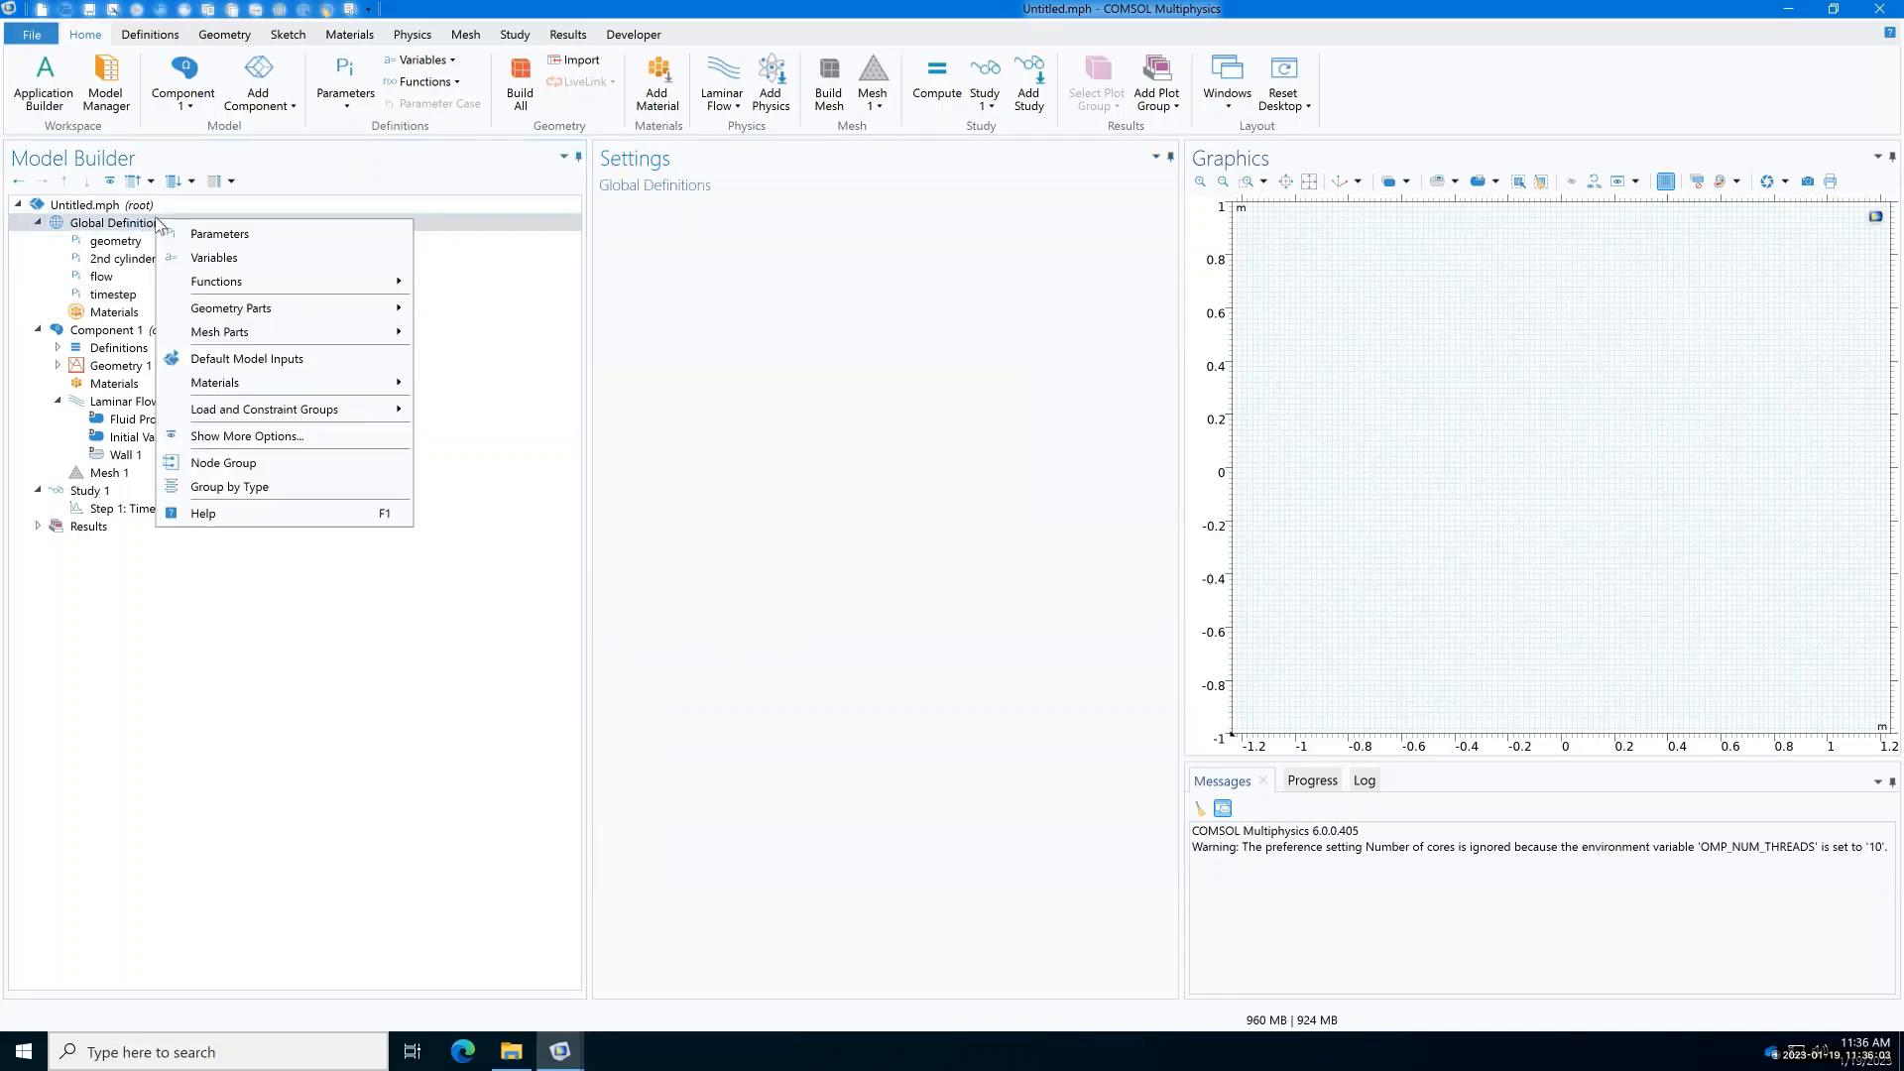
click(222, 234)
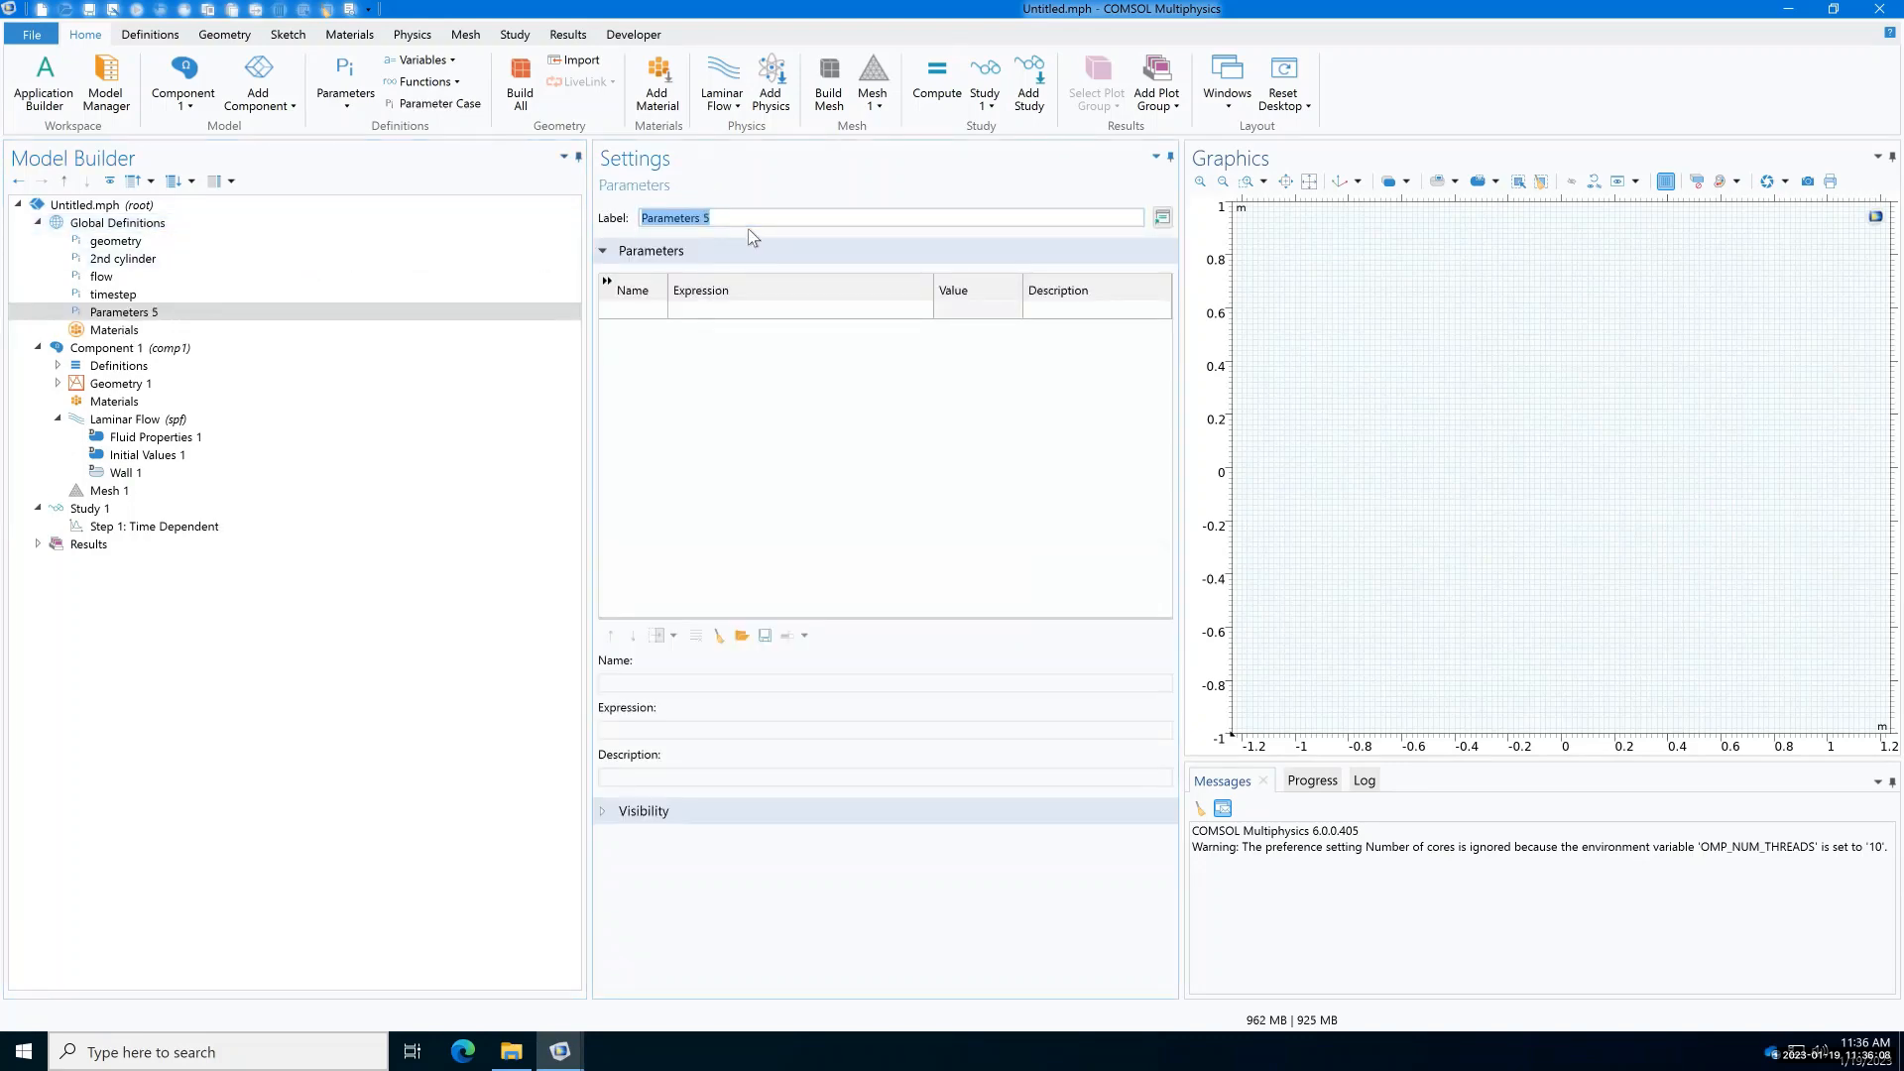
text(boundary layer)
Step: Define parameter BLt with the expression 0.1*D/sqrt(Re) in the boundary layer parameters
click(638, 307)
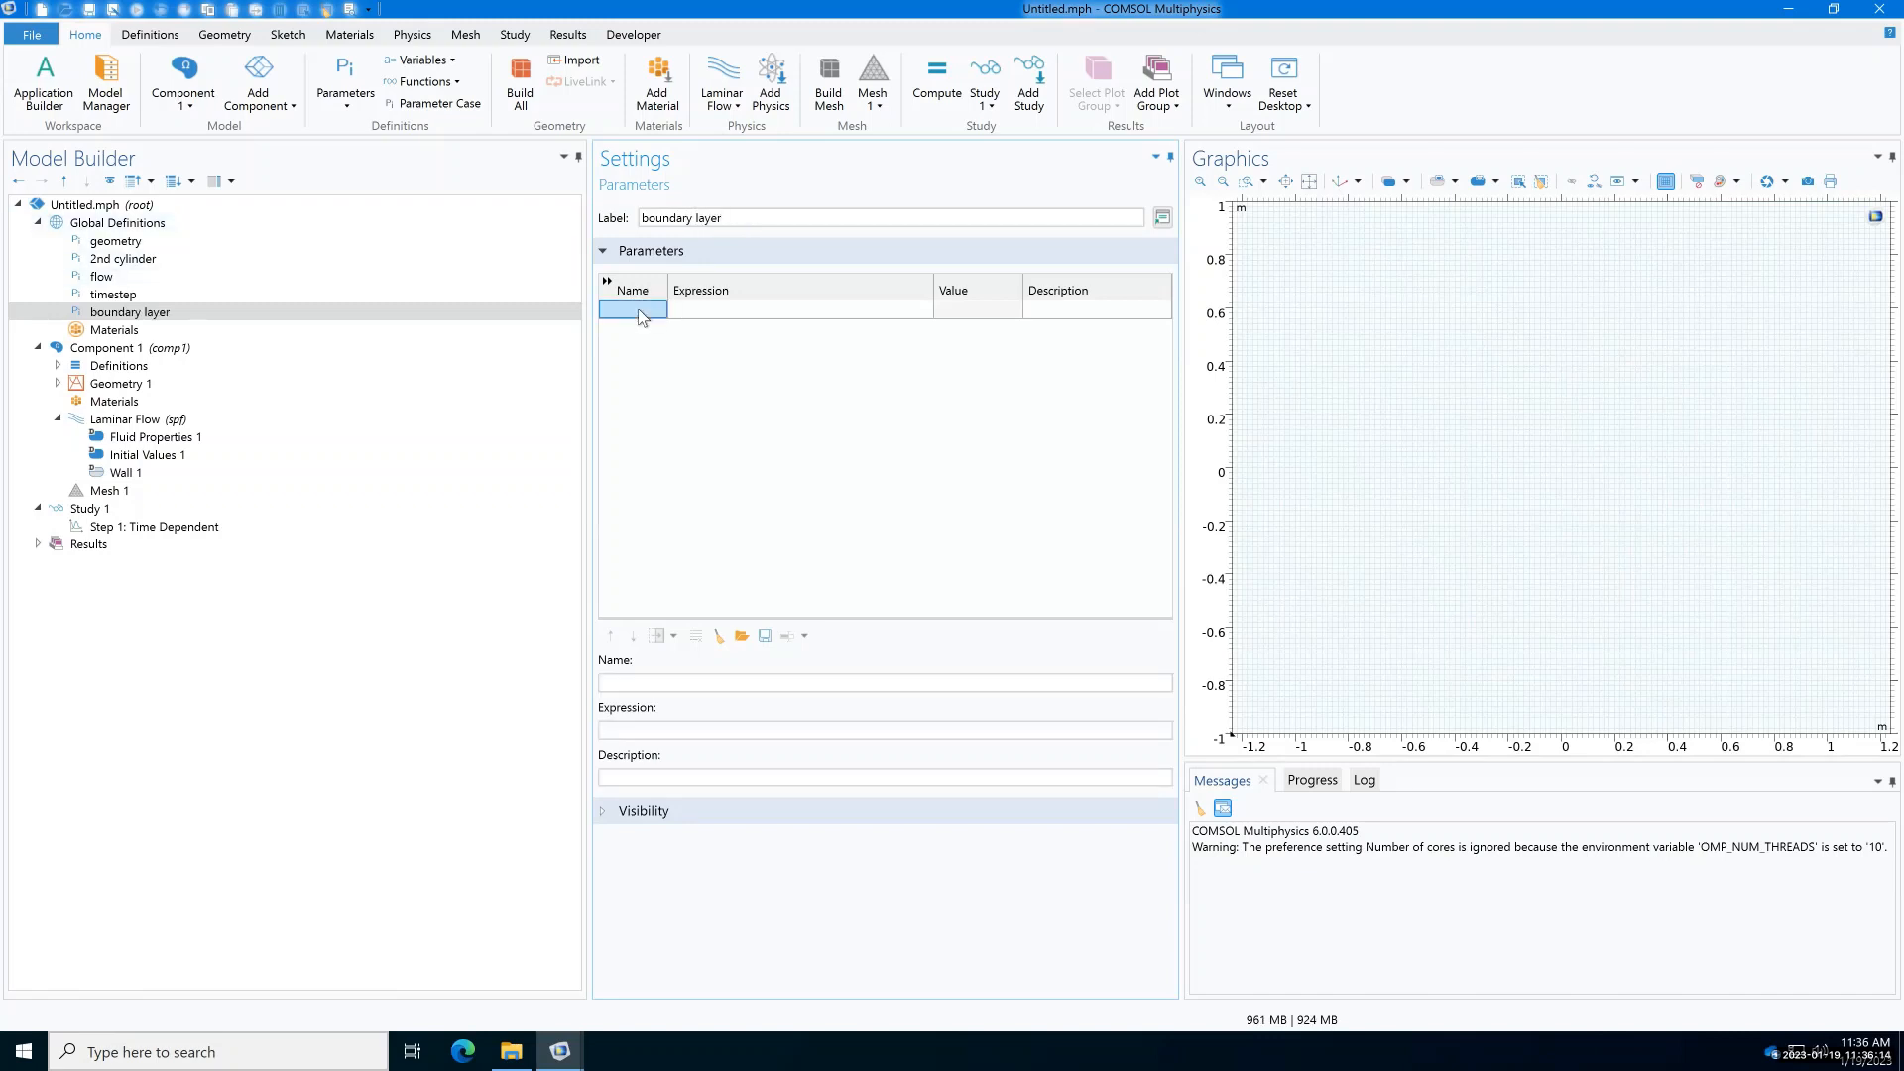
text(BLt)
key(Tab)
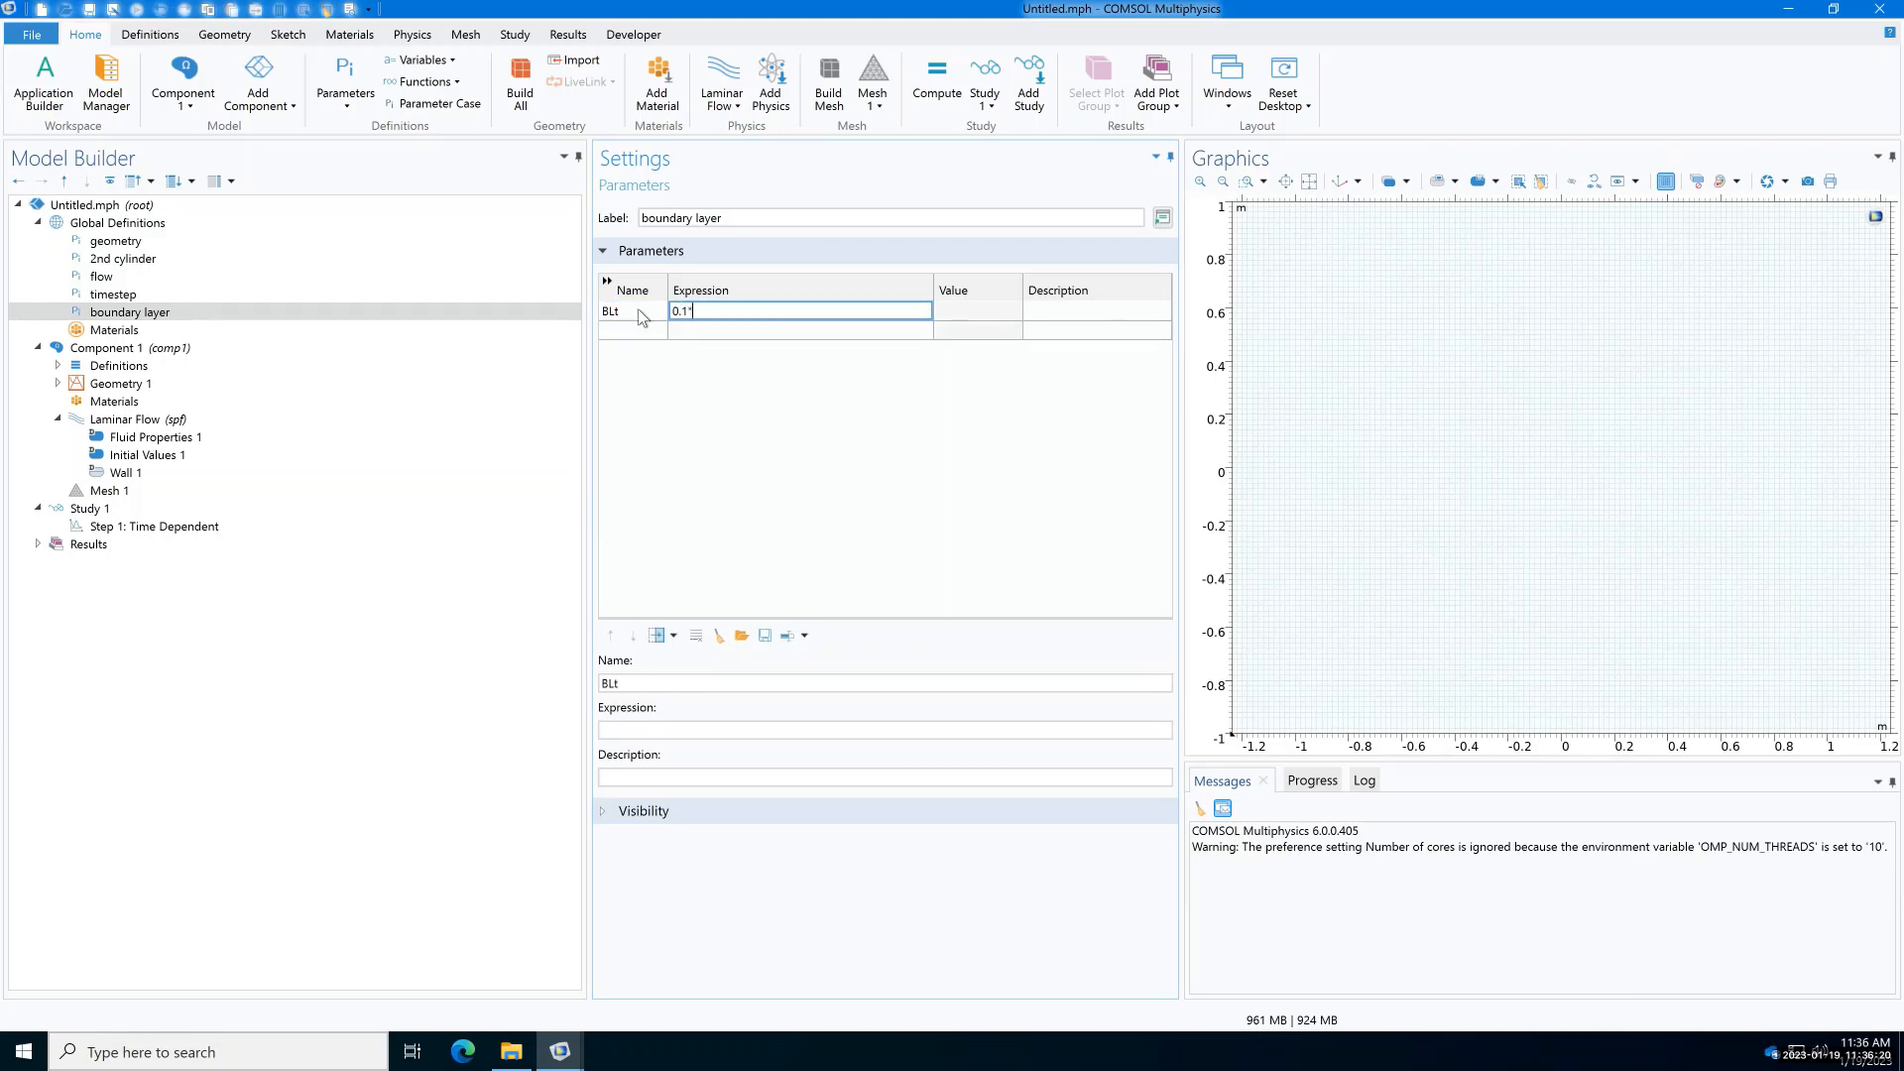
text(0.1*D/sqrt(Re))
key(Tab)
key(Tab)
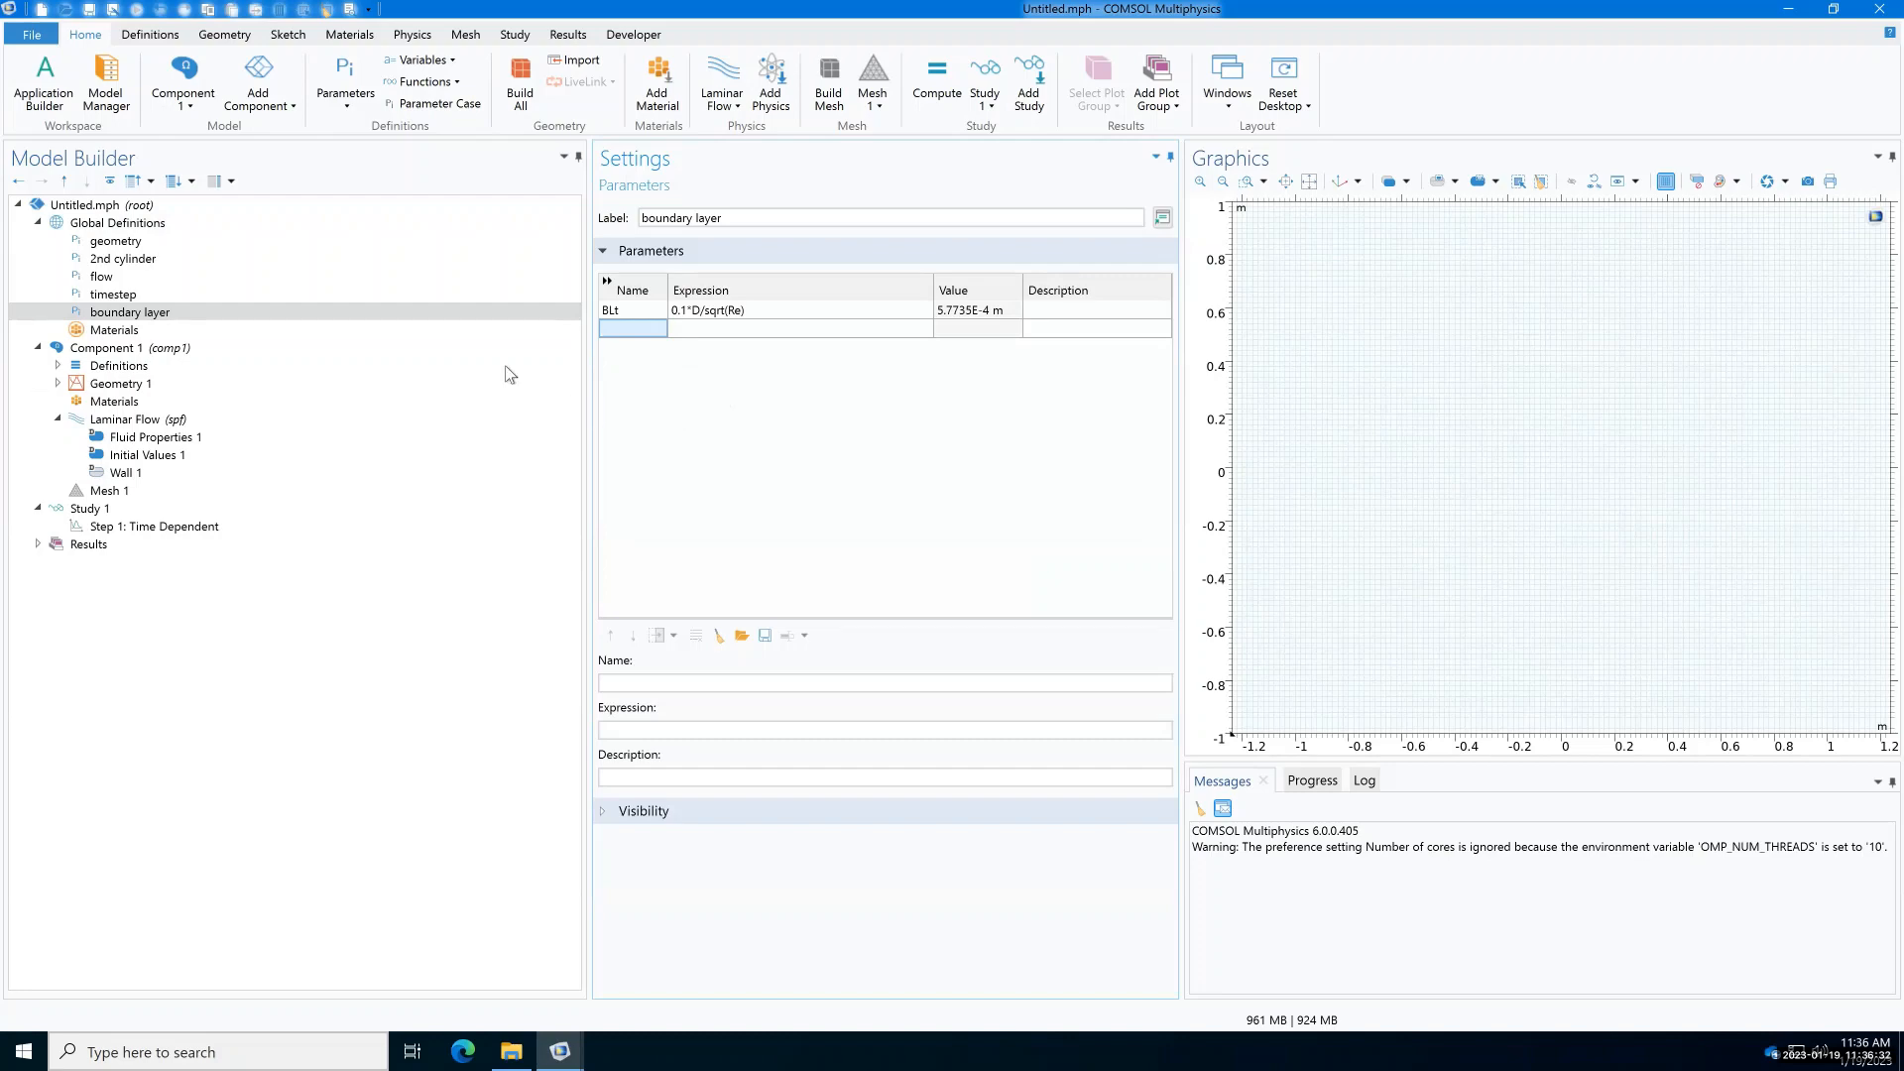
Step: Add another parameters group under Global Definitions and label it start time
click(124, 225)
right_click(136, 230)
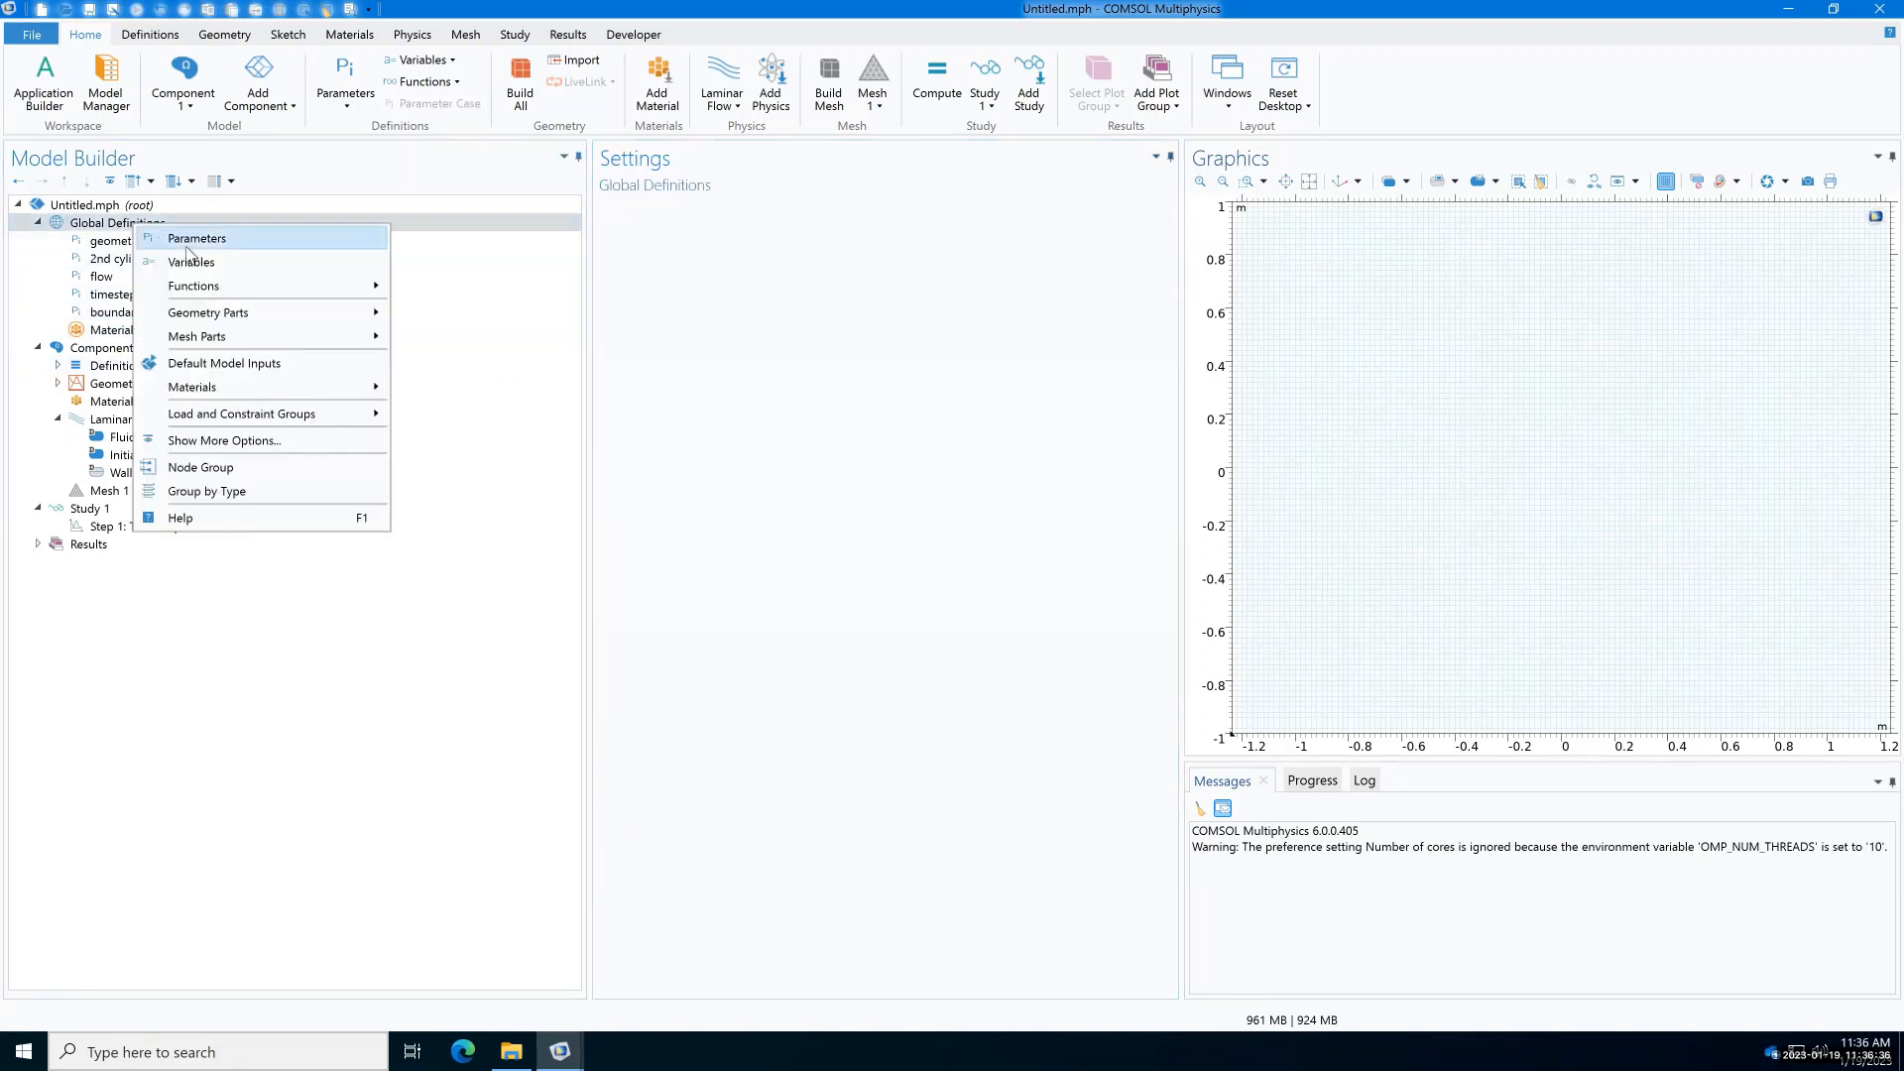
click(188, 239)
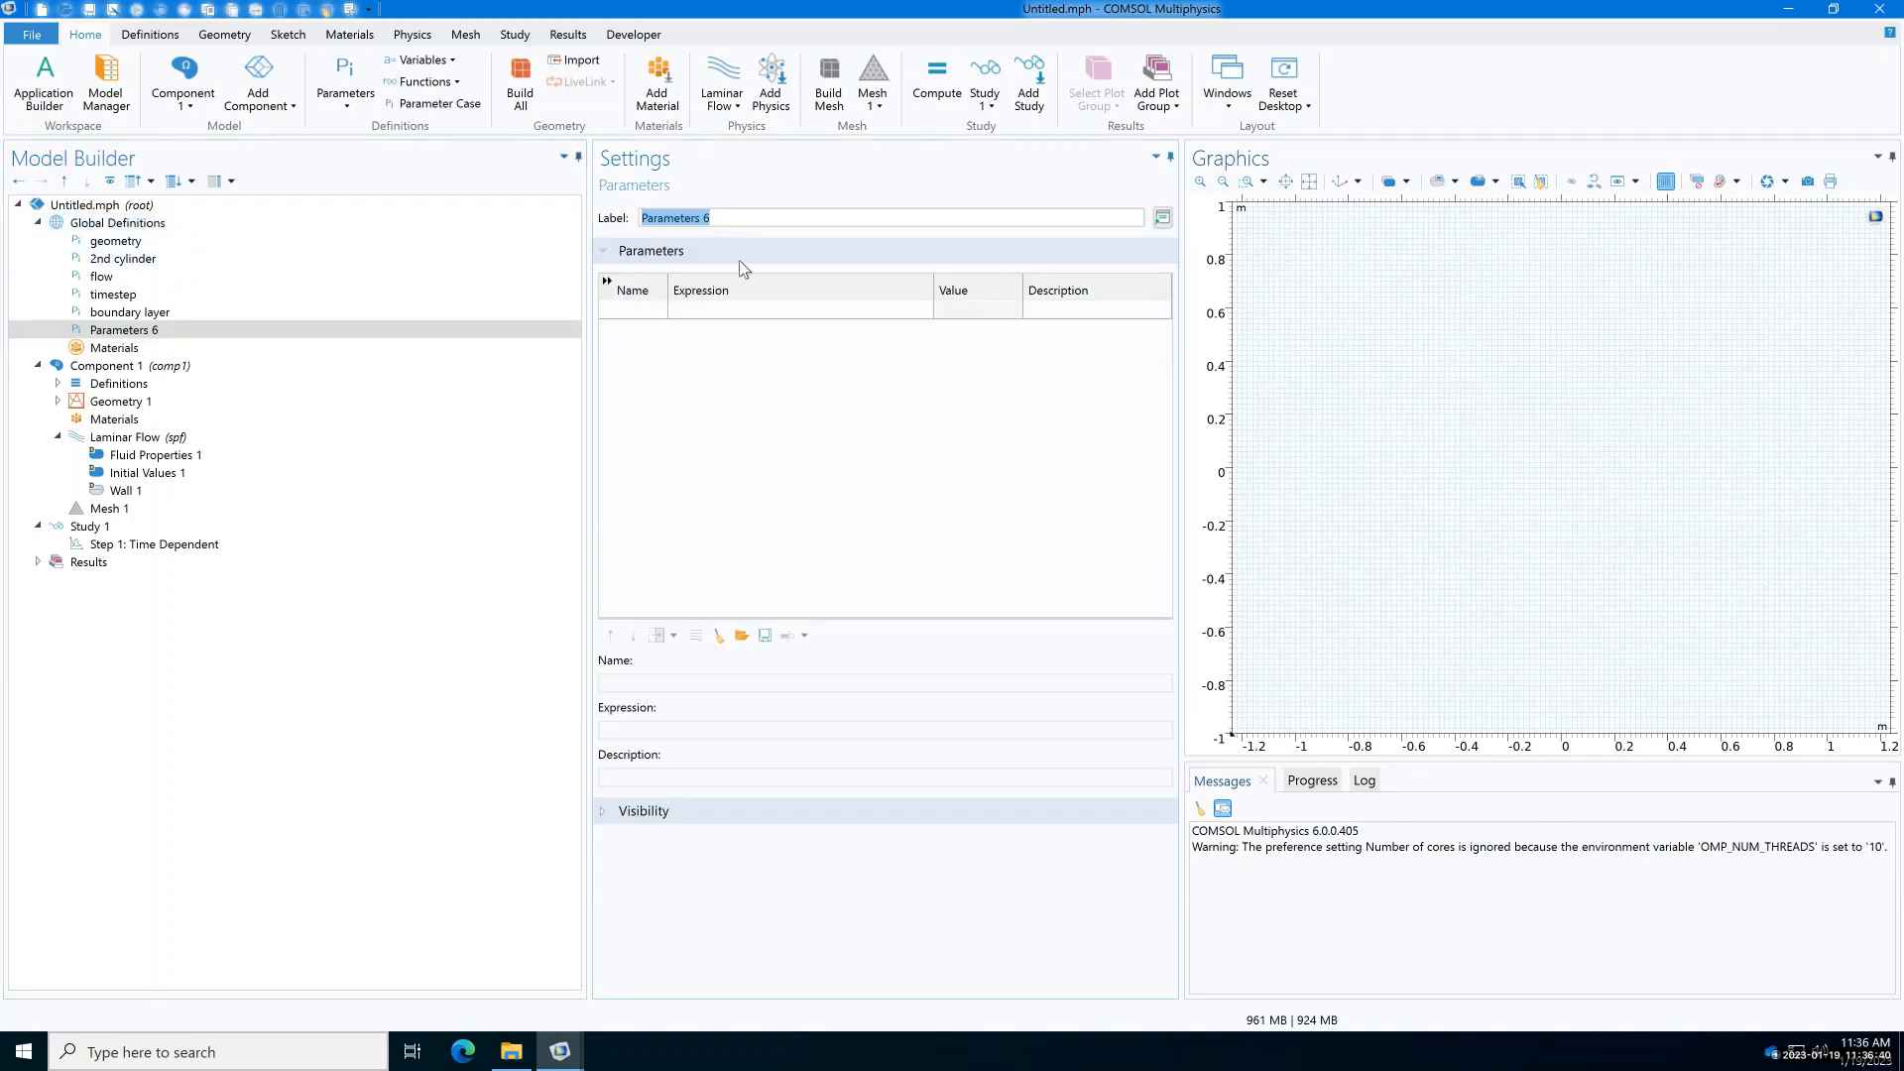
text(start time)
Step: Define parameter time_st with the expression W/U+0.25 in the start time parameters
click(650, 312)
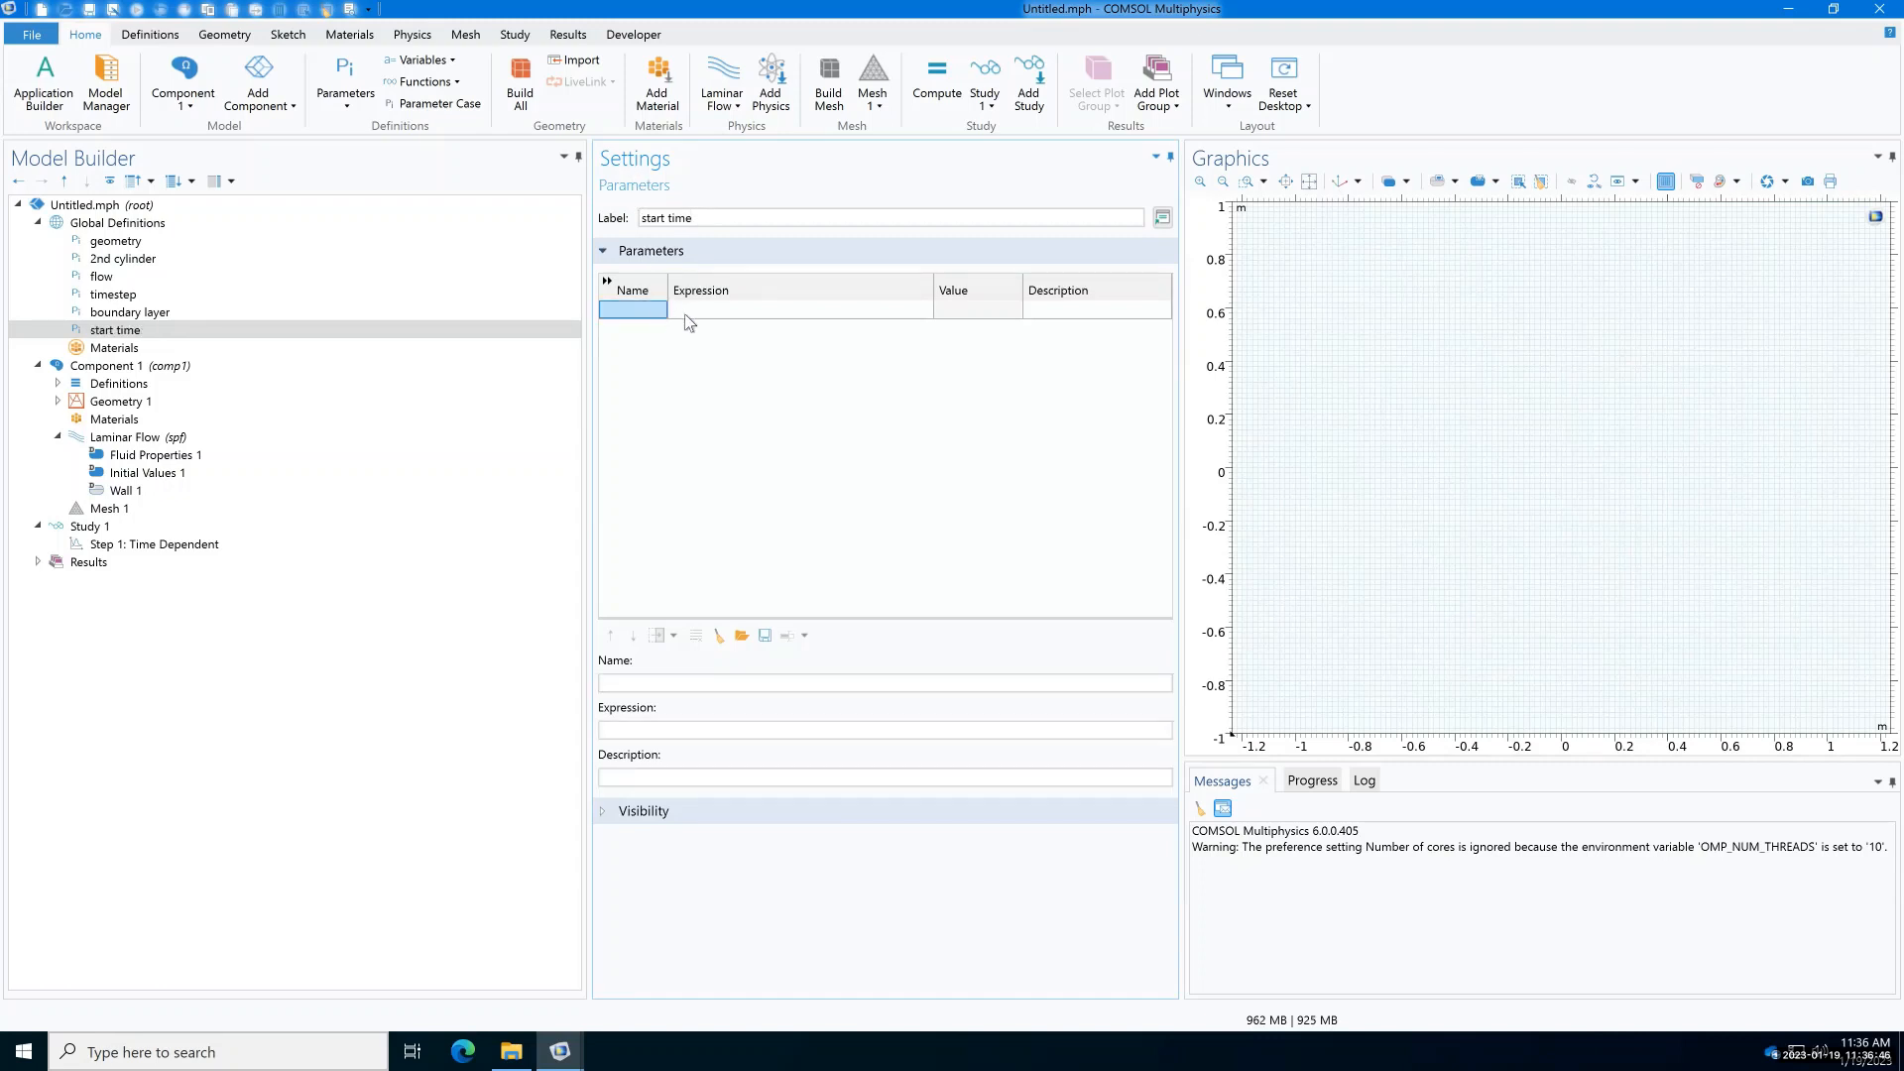
text(ime_st)
click(684, 313)
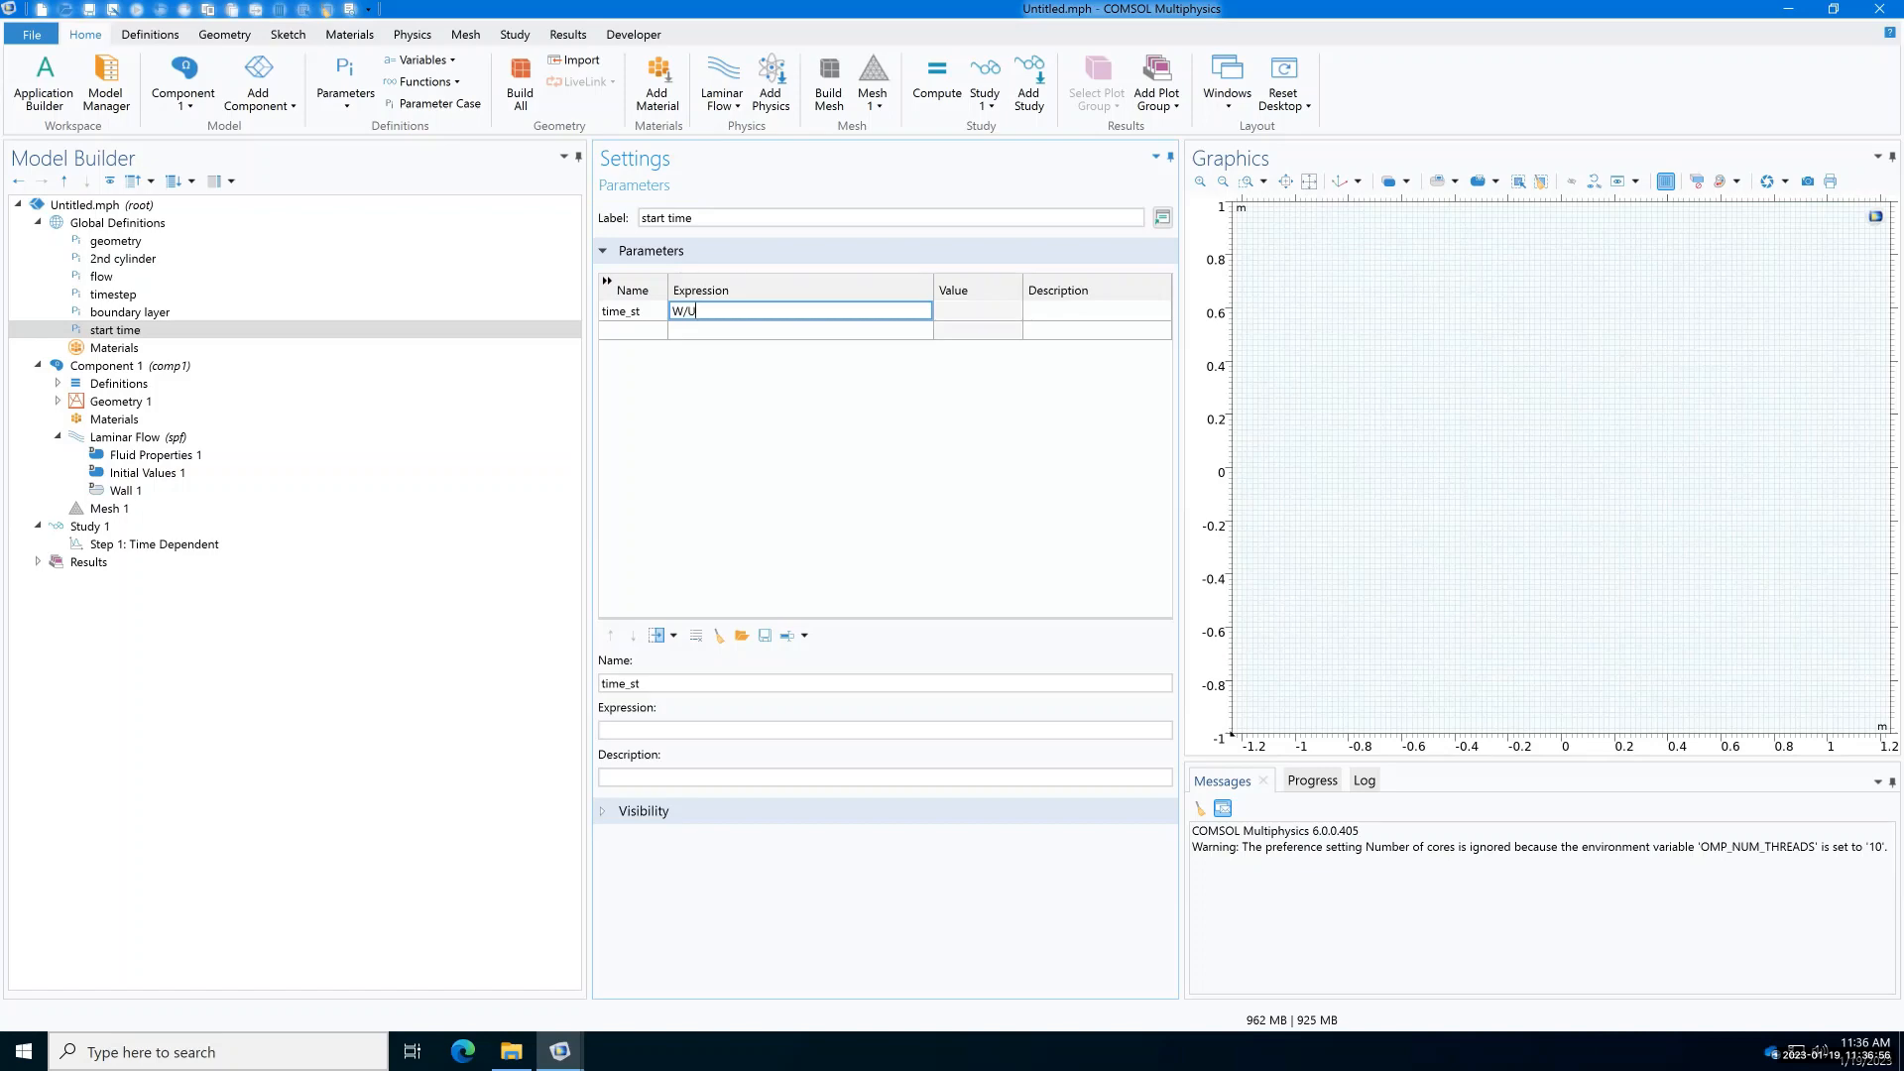
text(W/U+0.25)
key(Tab)
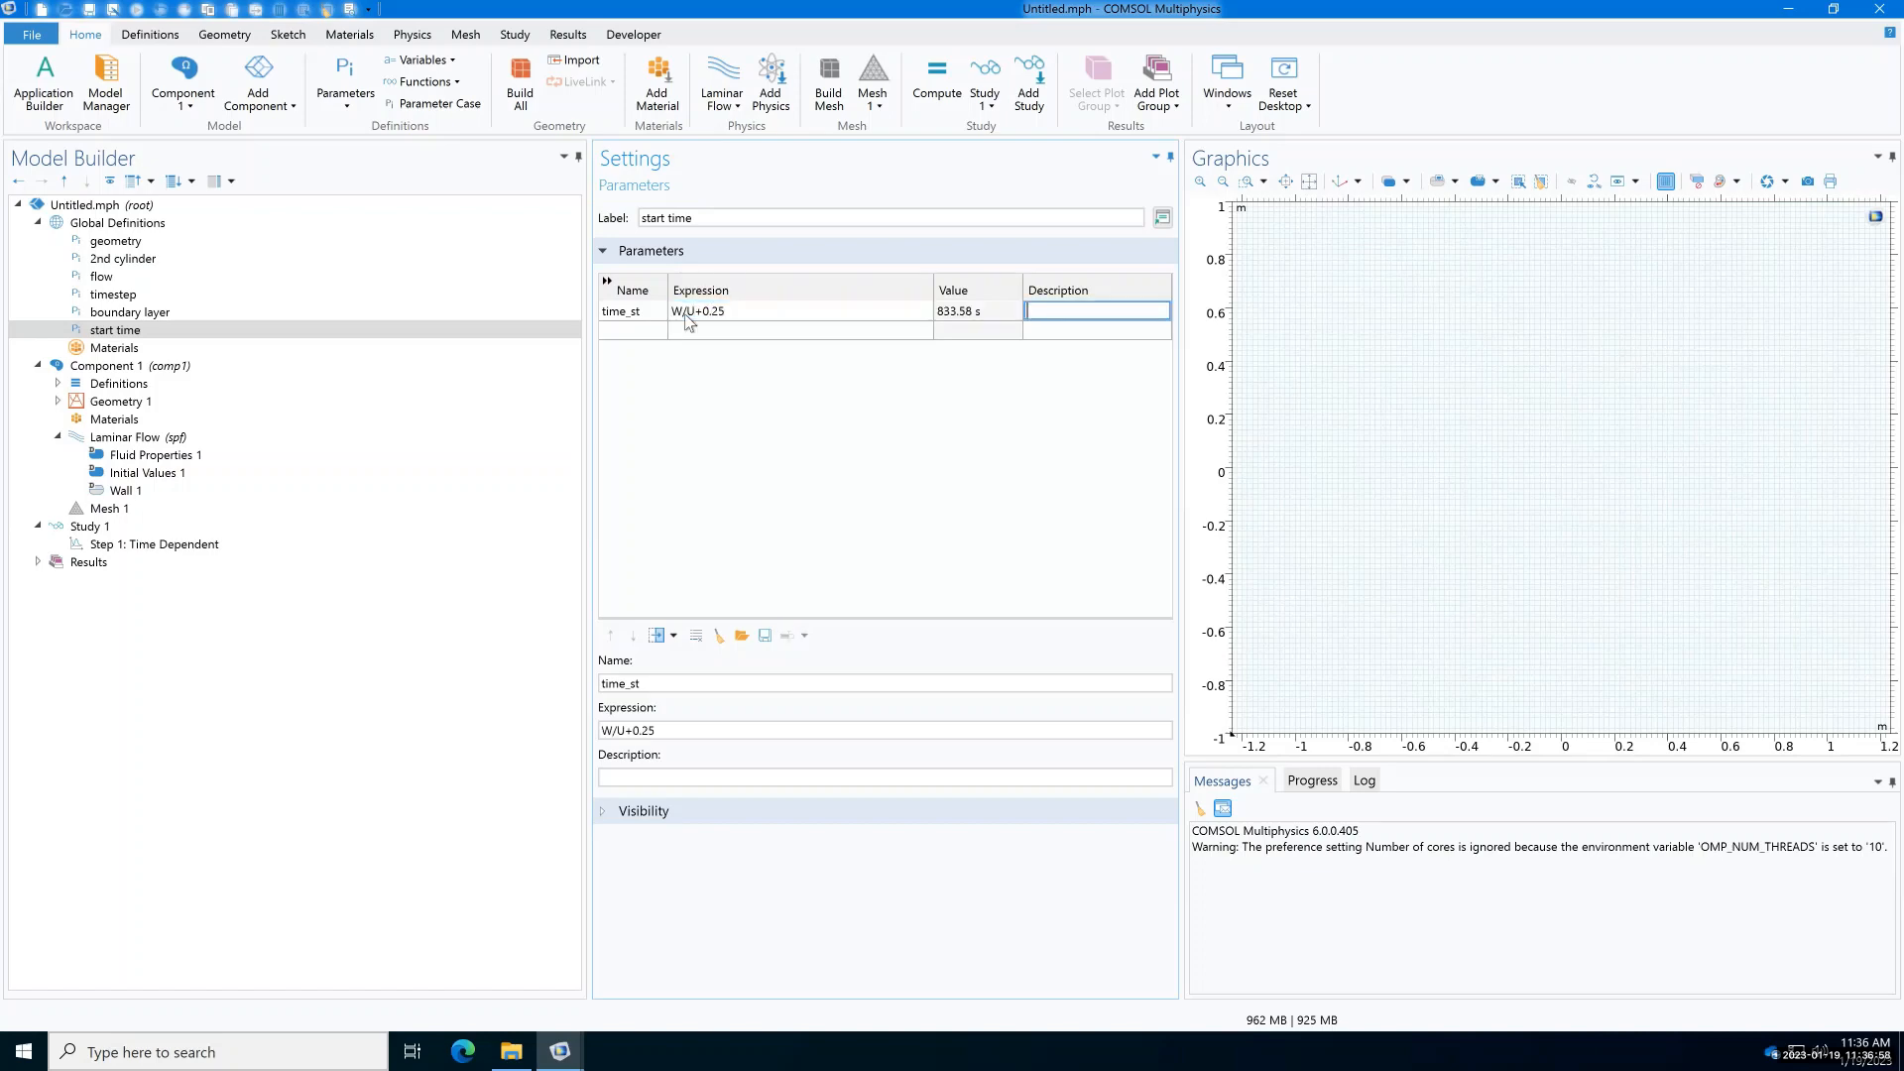
key(Tab)
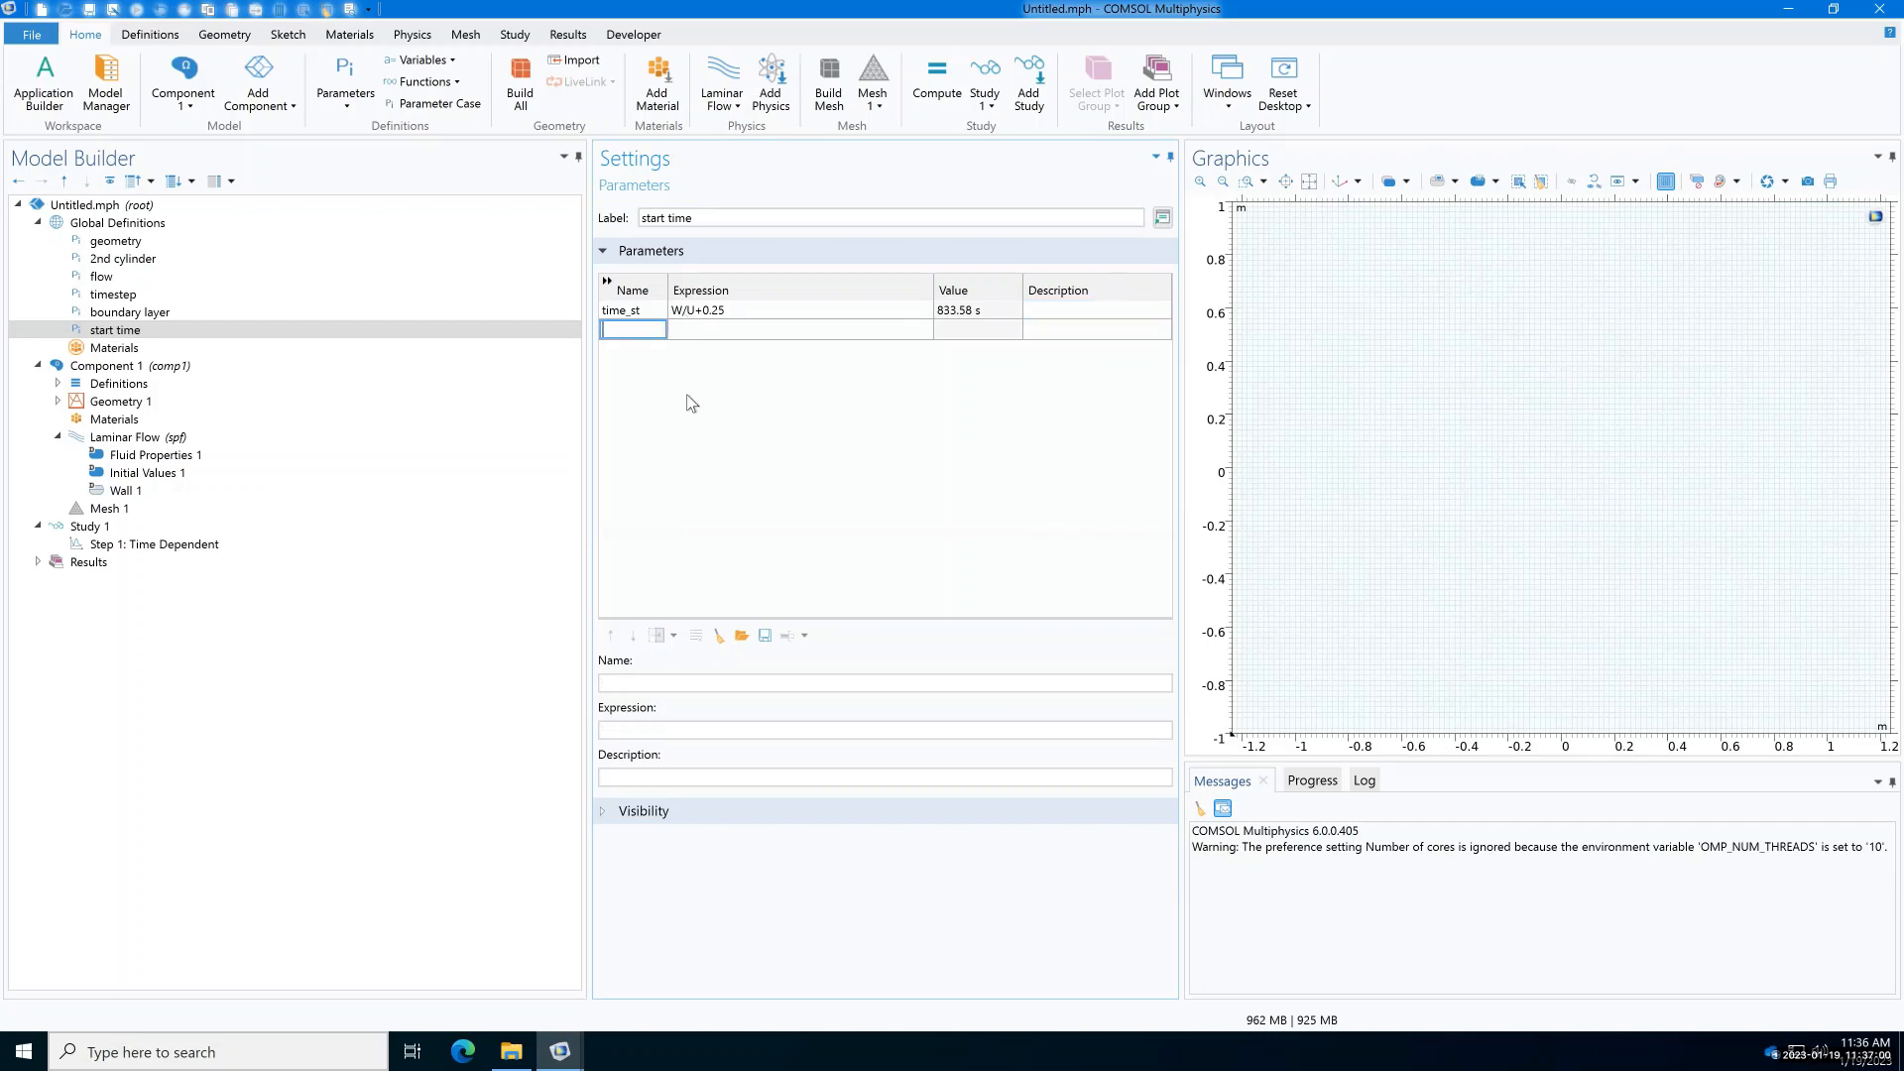
Step: Add a step function under Global Definitions with its location set to 0.1, and plot it
click(132, 225)
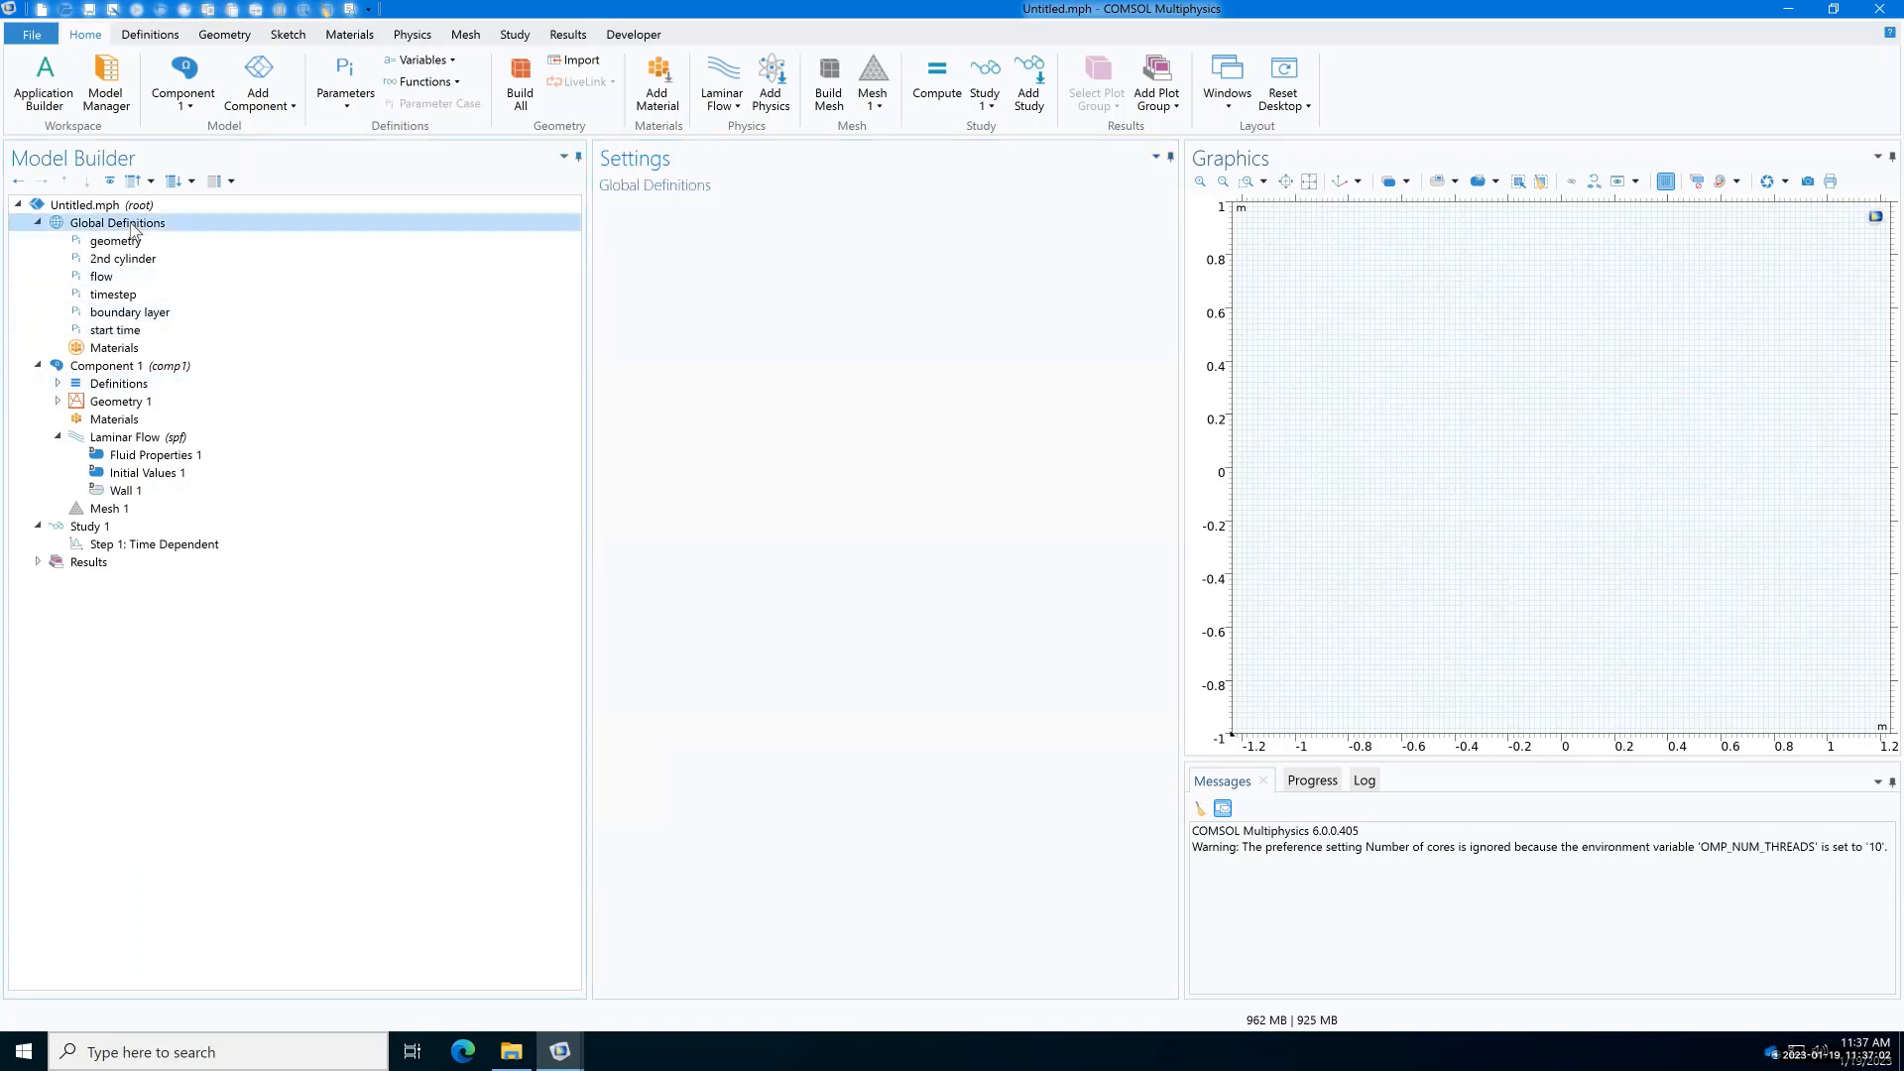
right_click(131, 225)
mouse_move(219, 297)
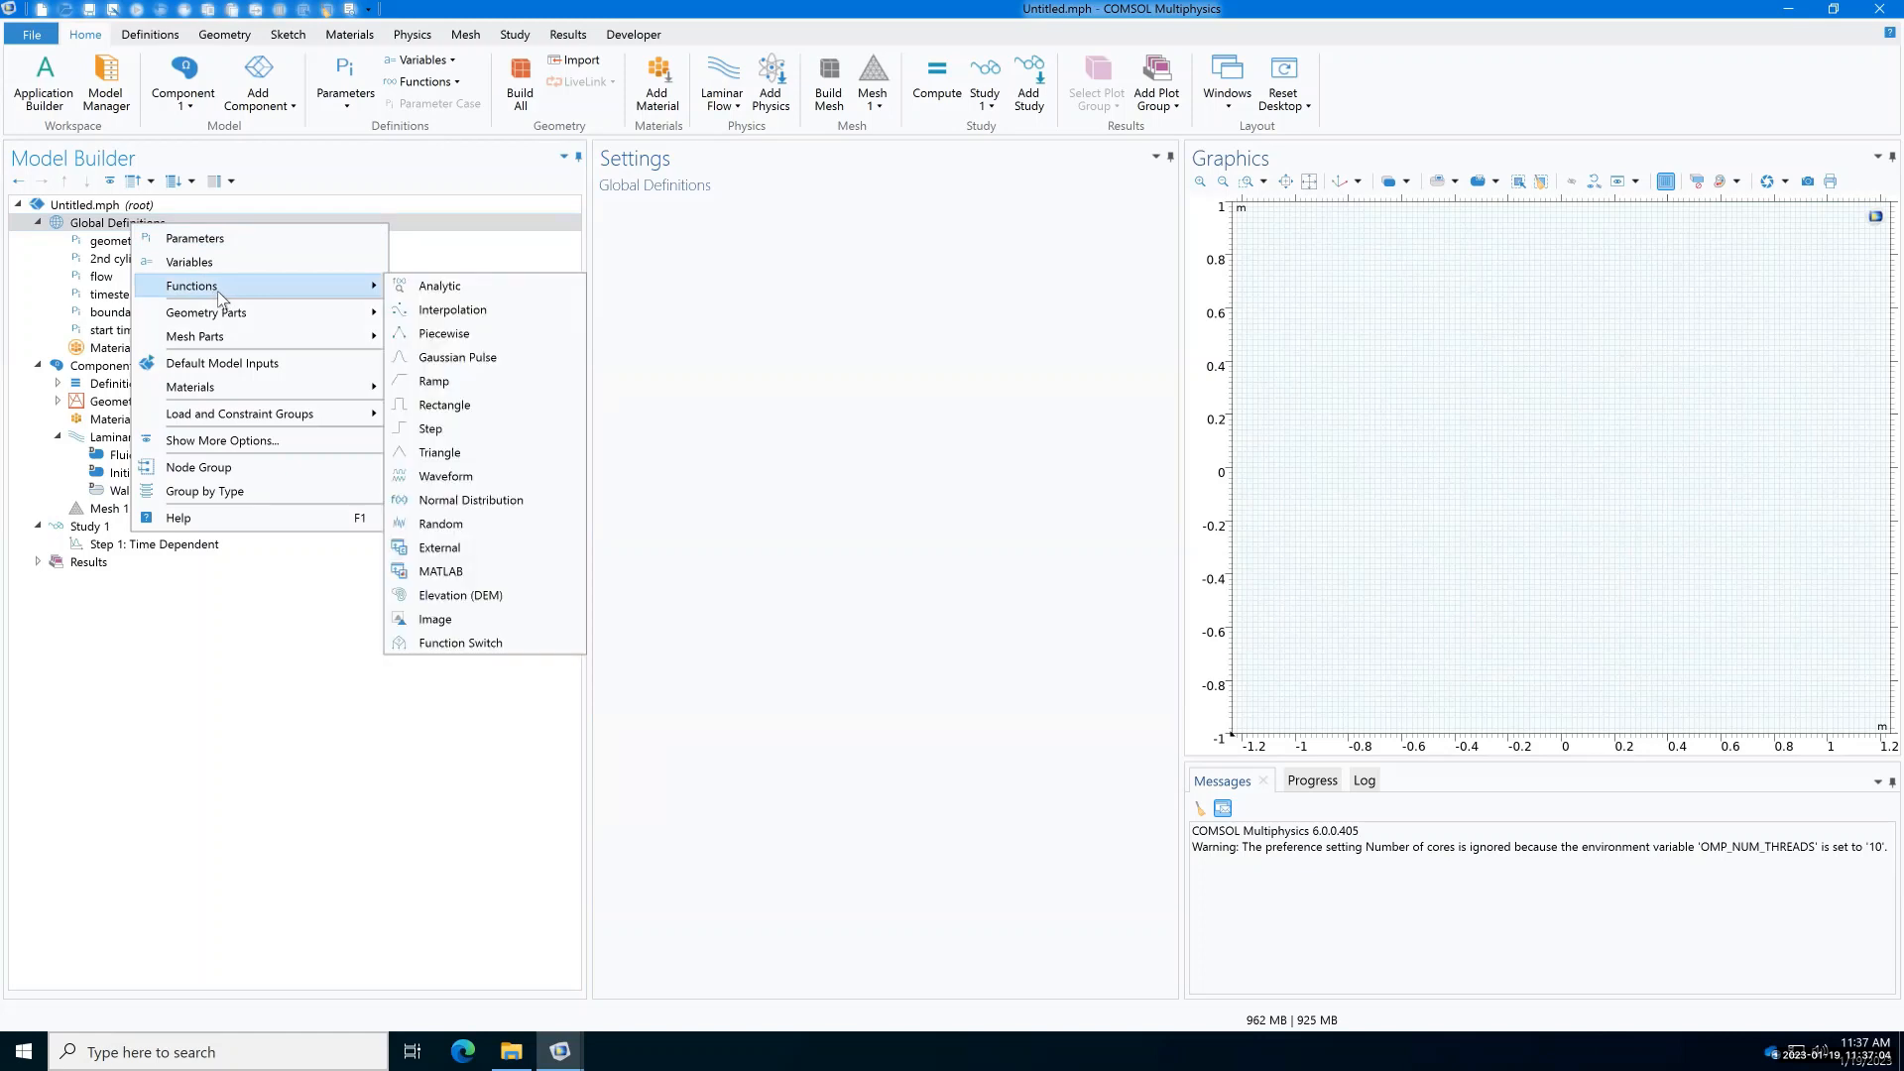
click(460, 431)
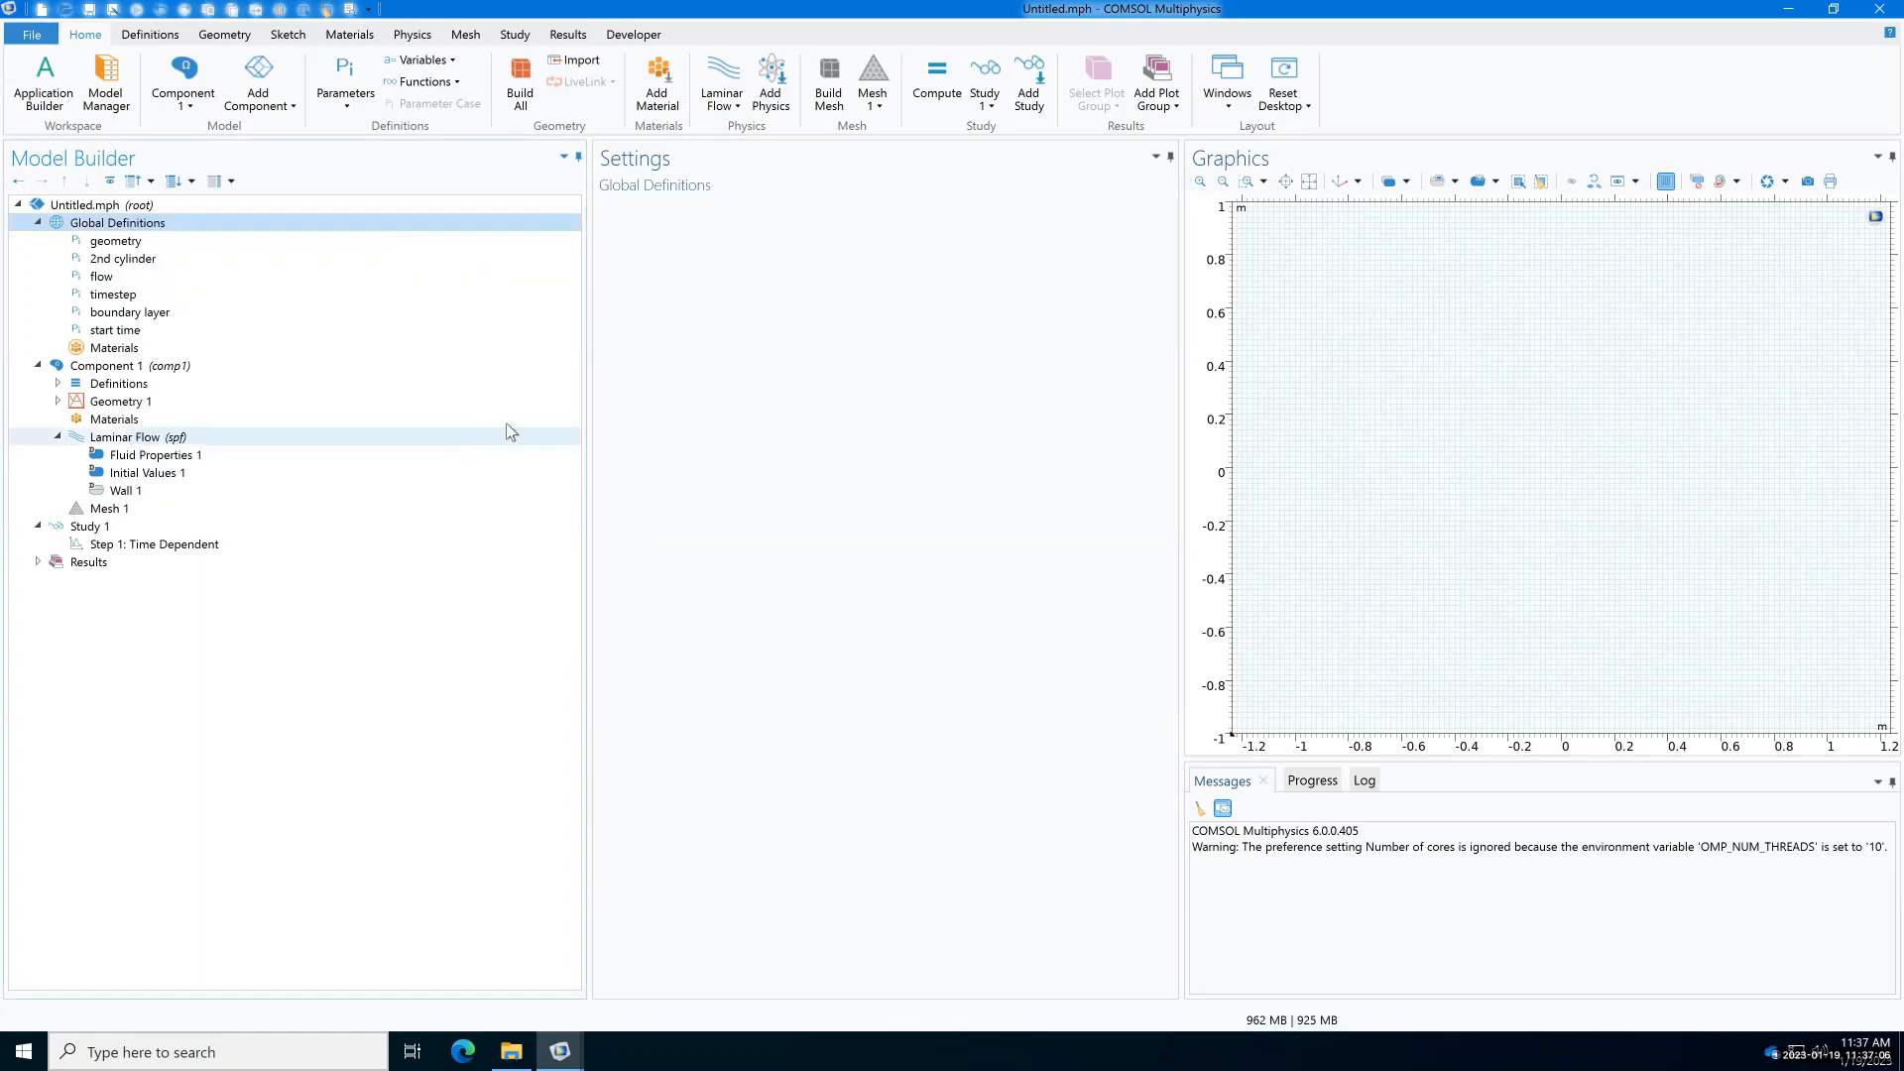
click(683, 326)
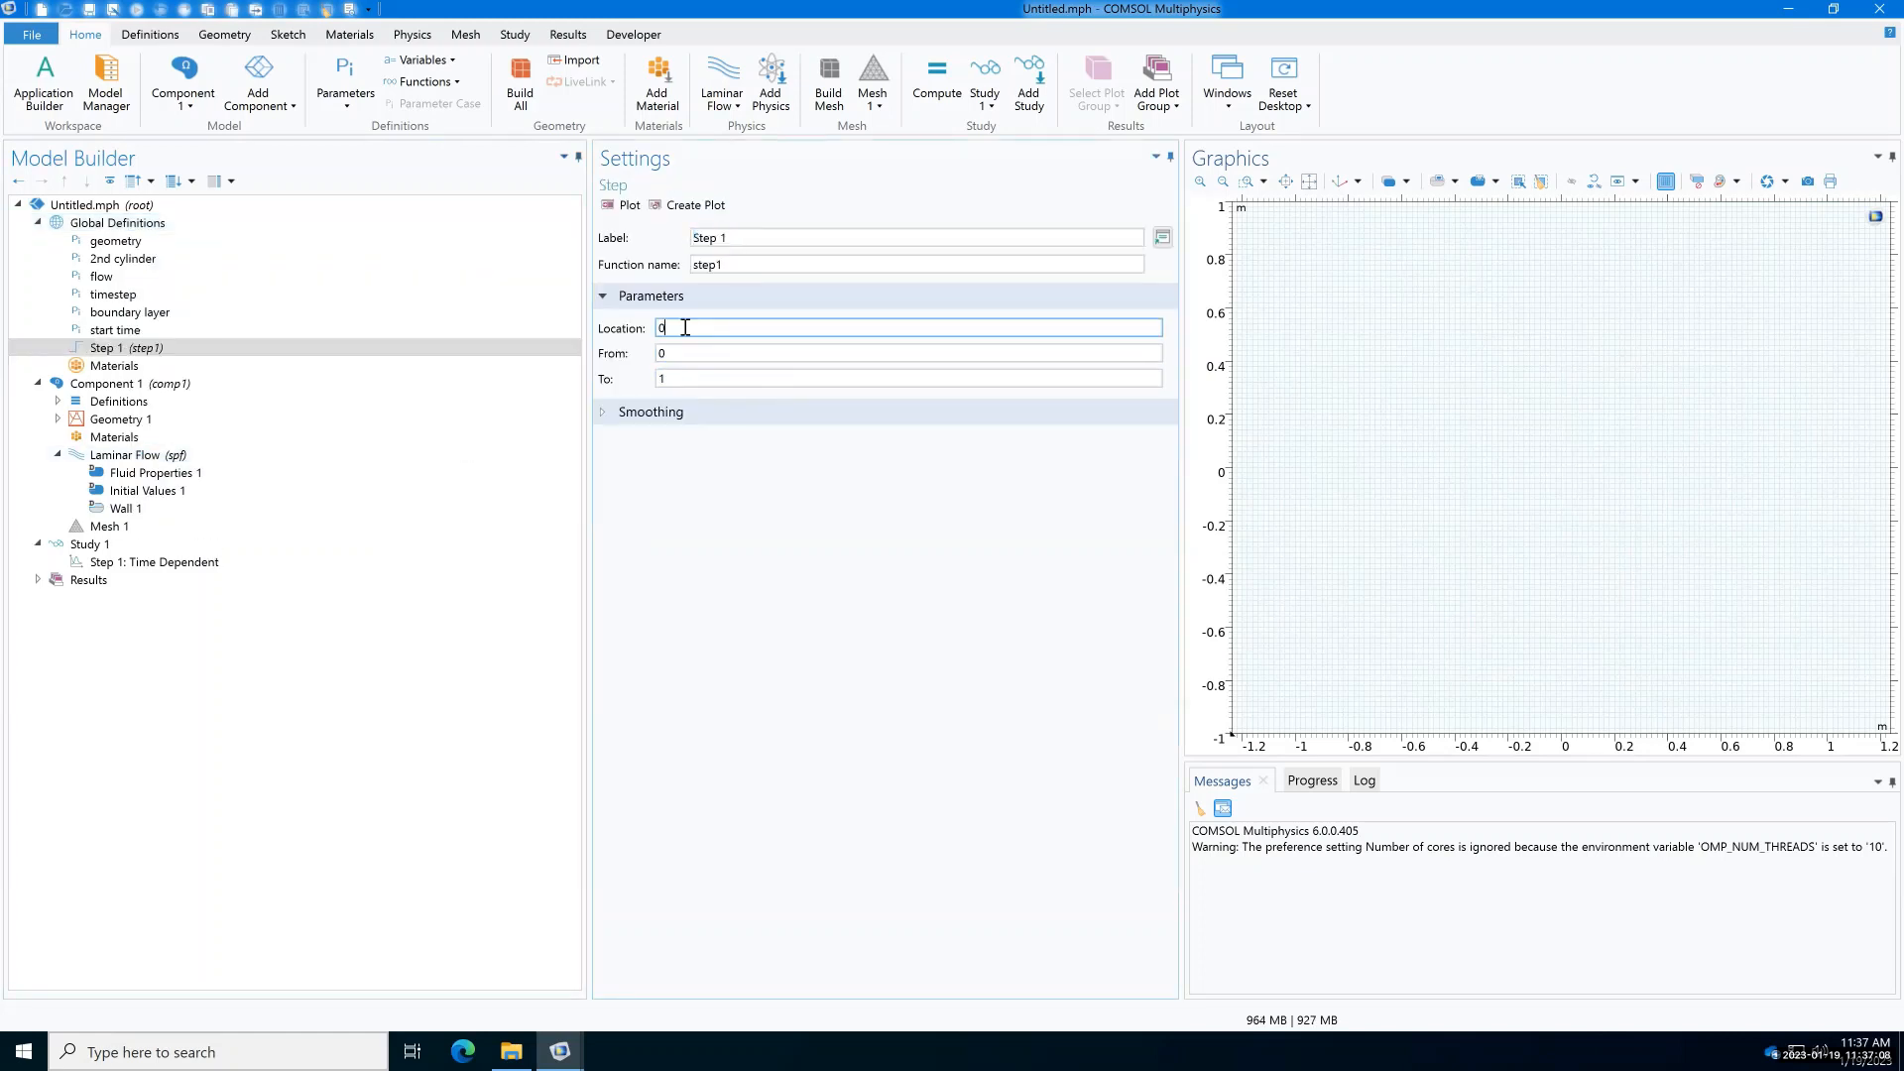
click(746, 596)
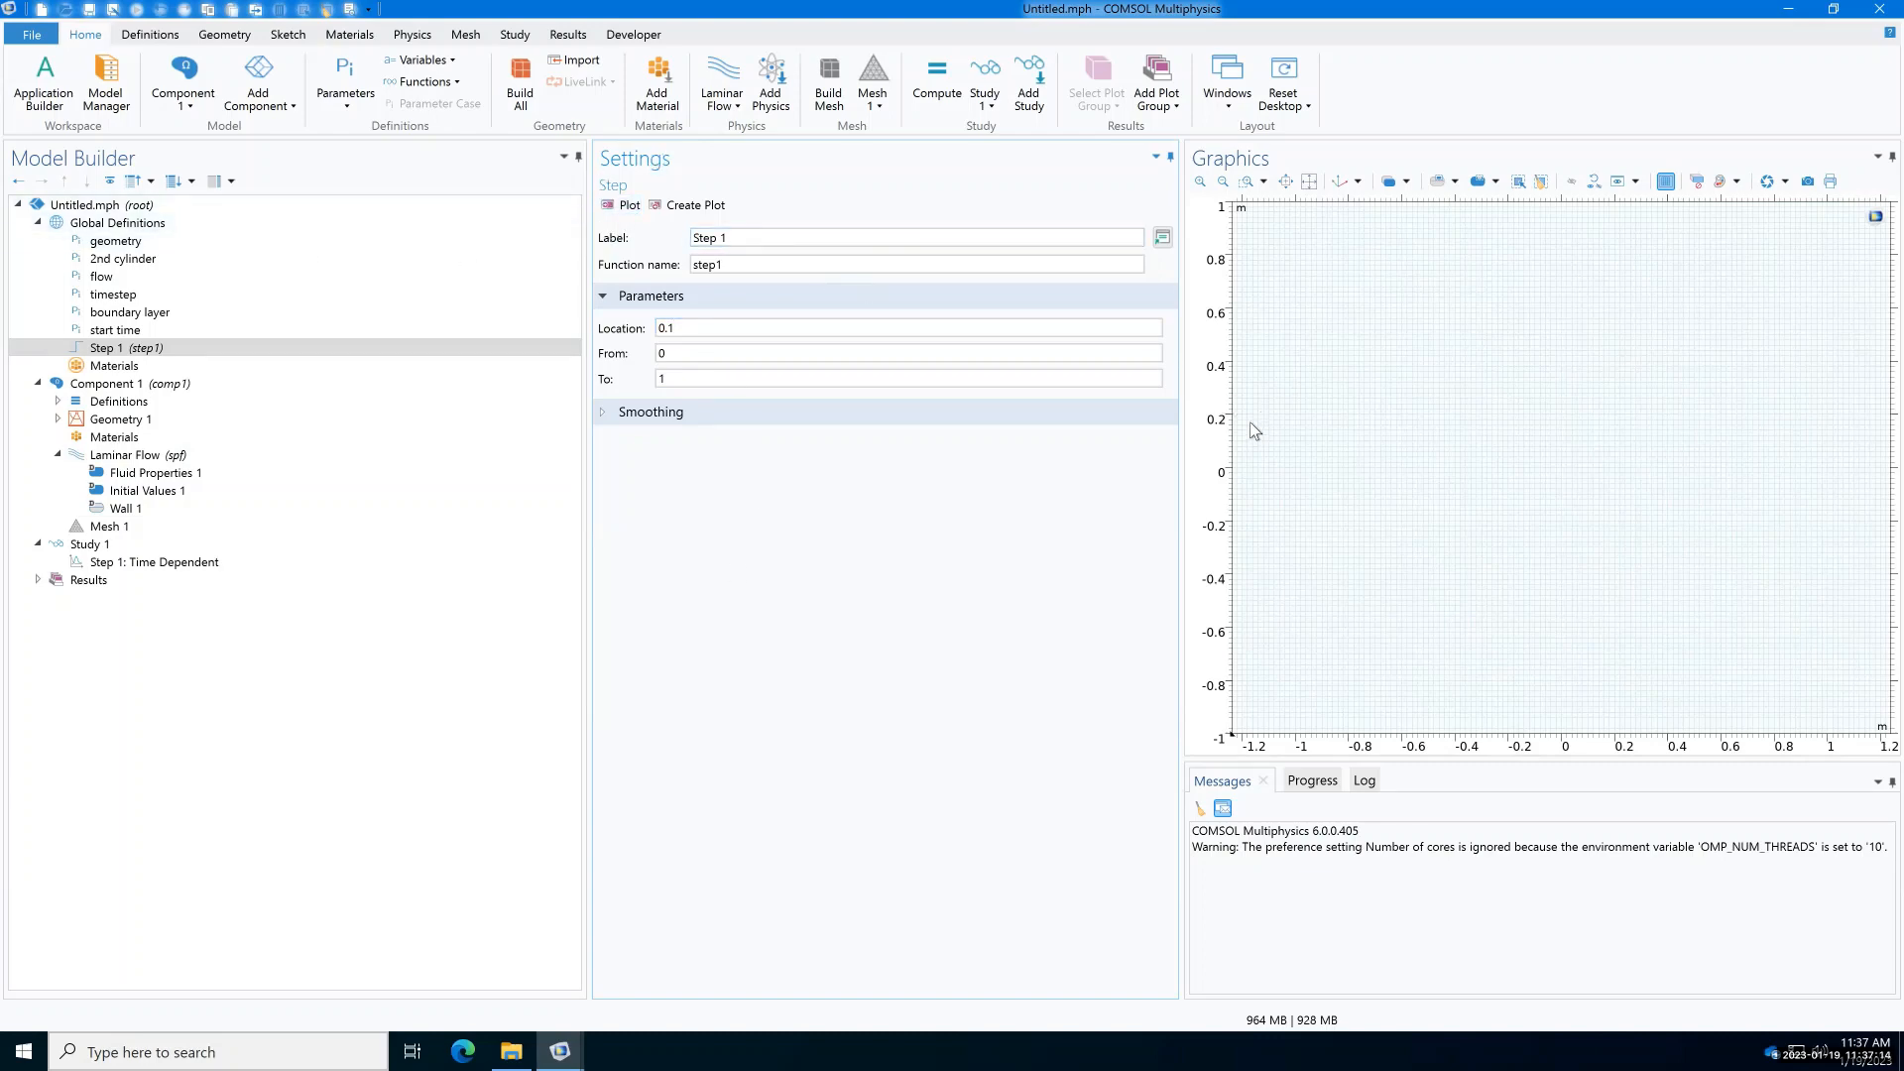
click(629, 204)
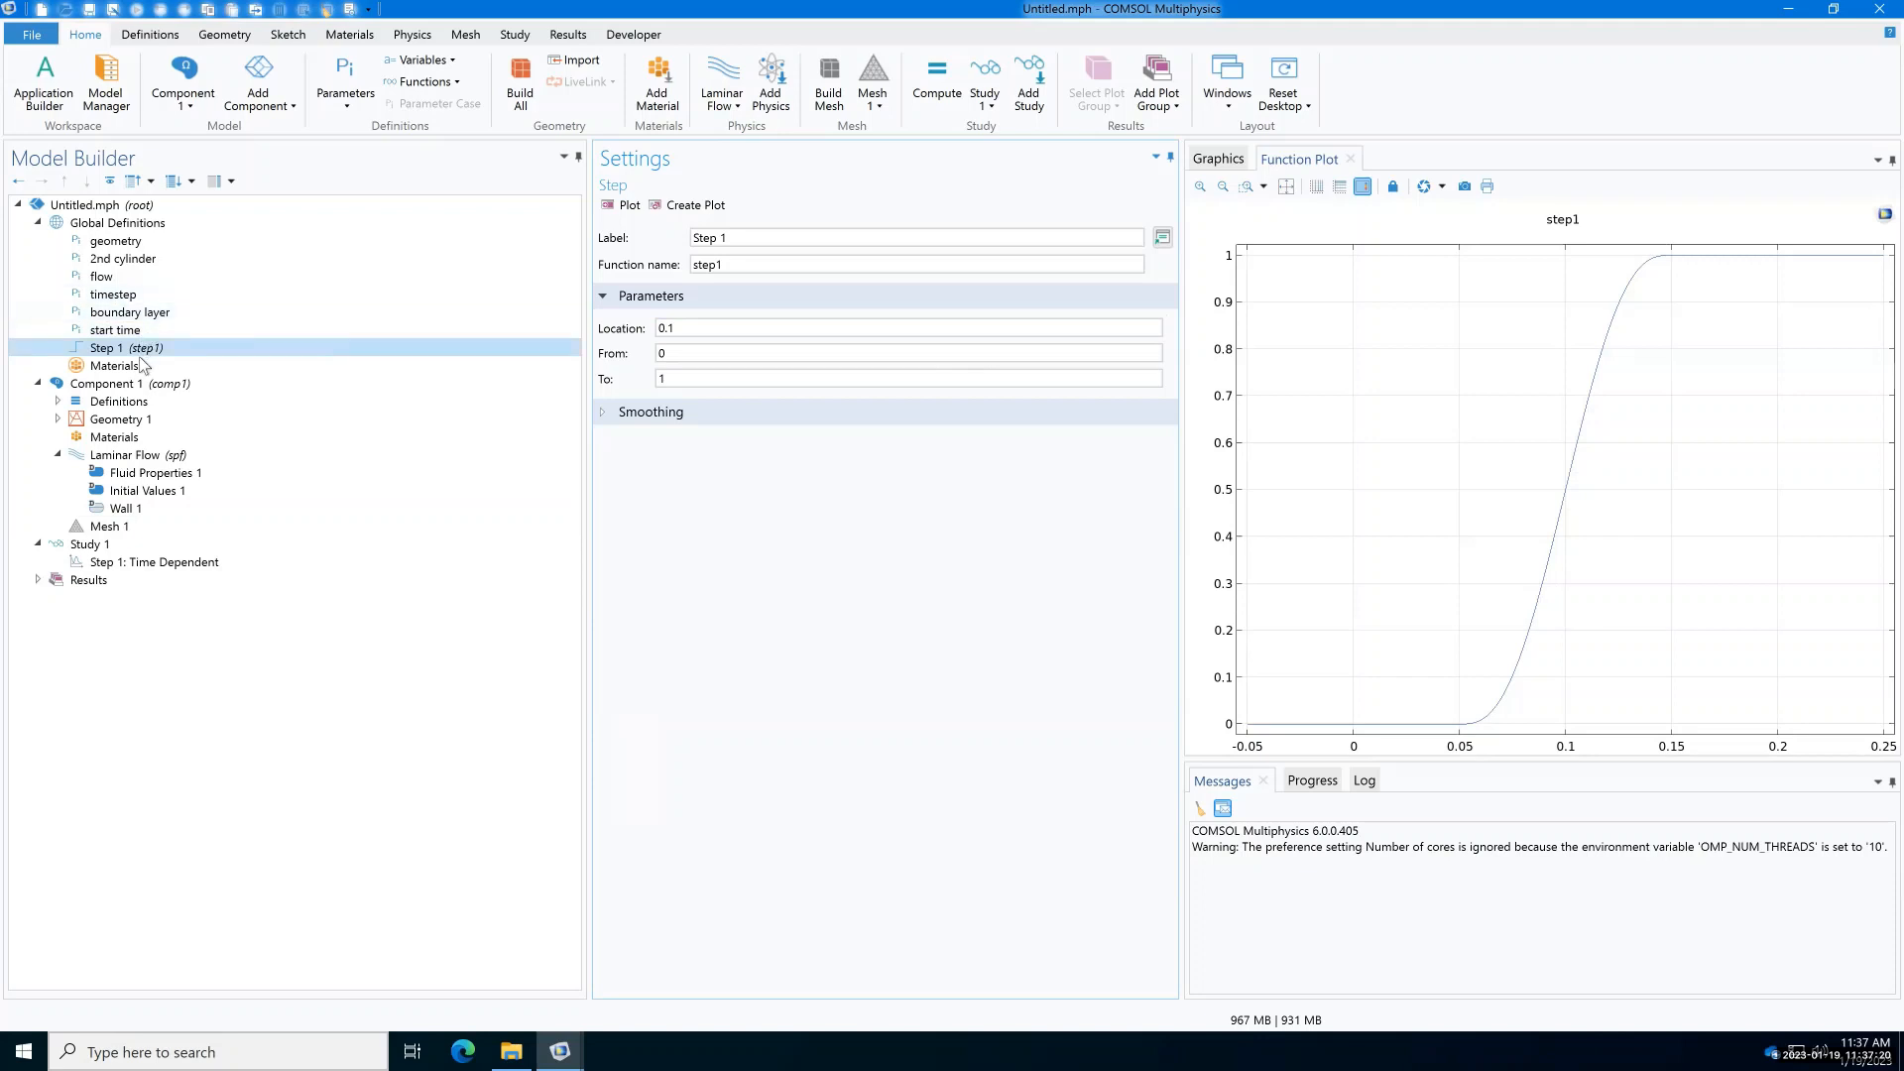
Step: Add a rectangle to Geometry 1 with width W and height H
click(136, 385)
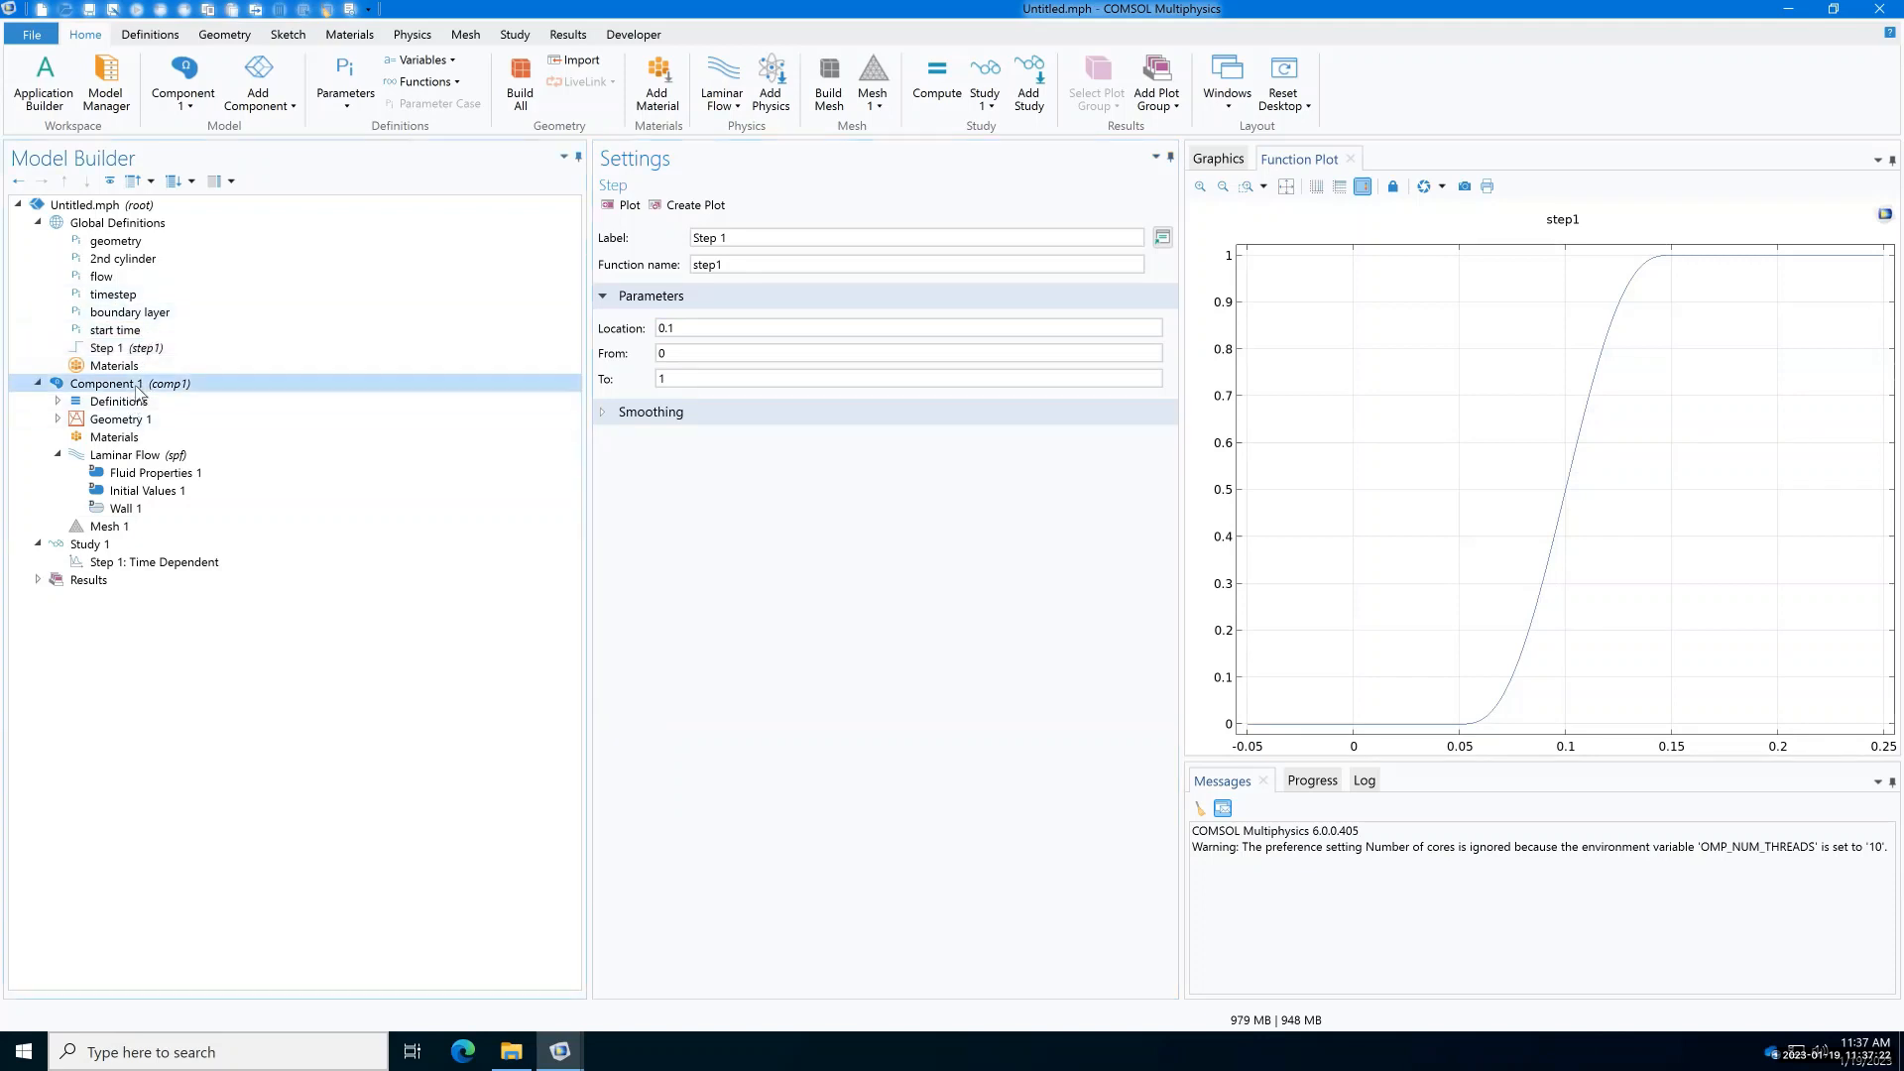
click(132, 419)
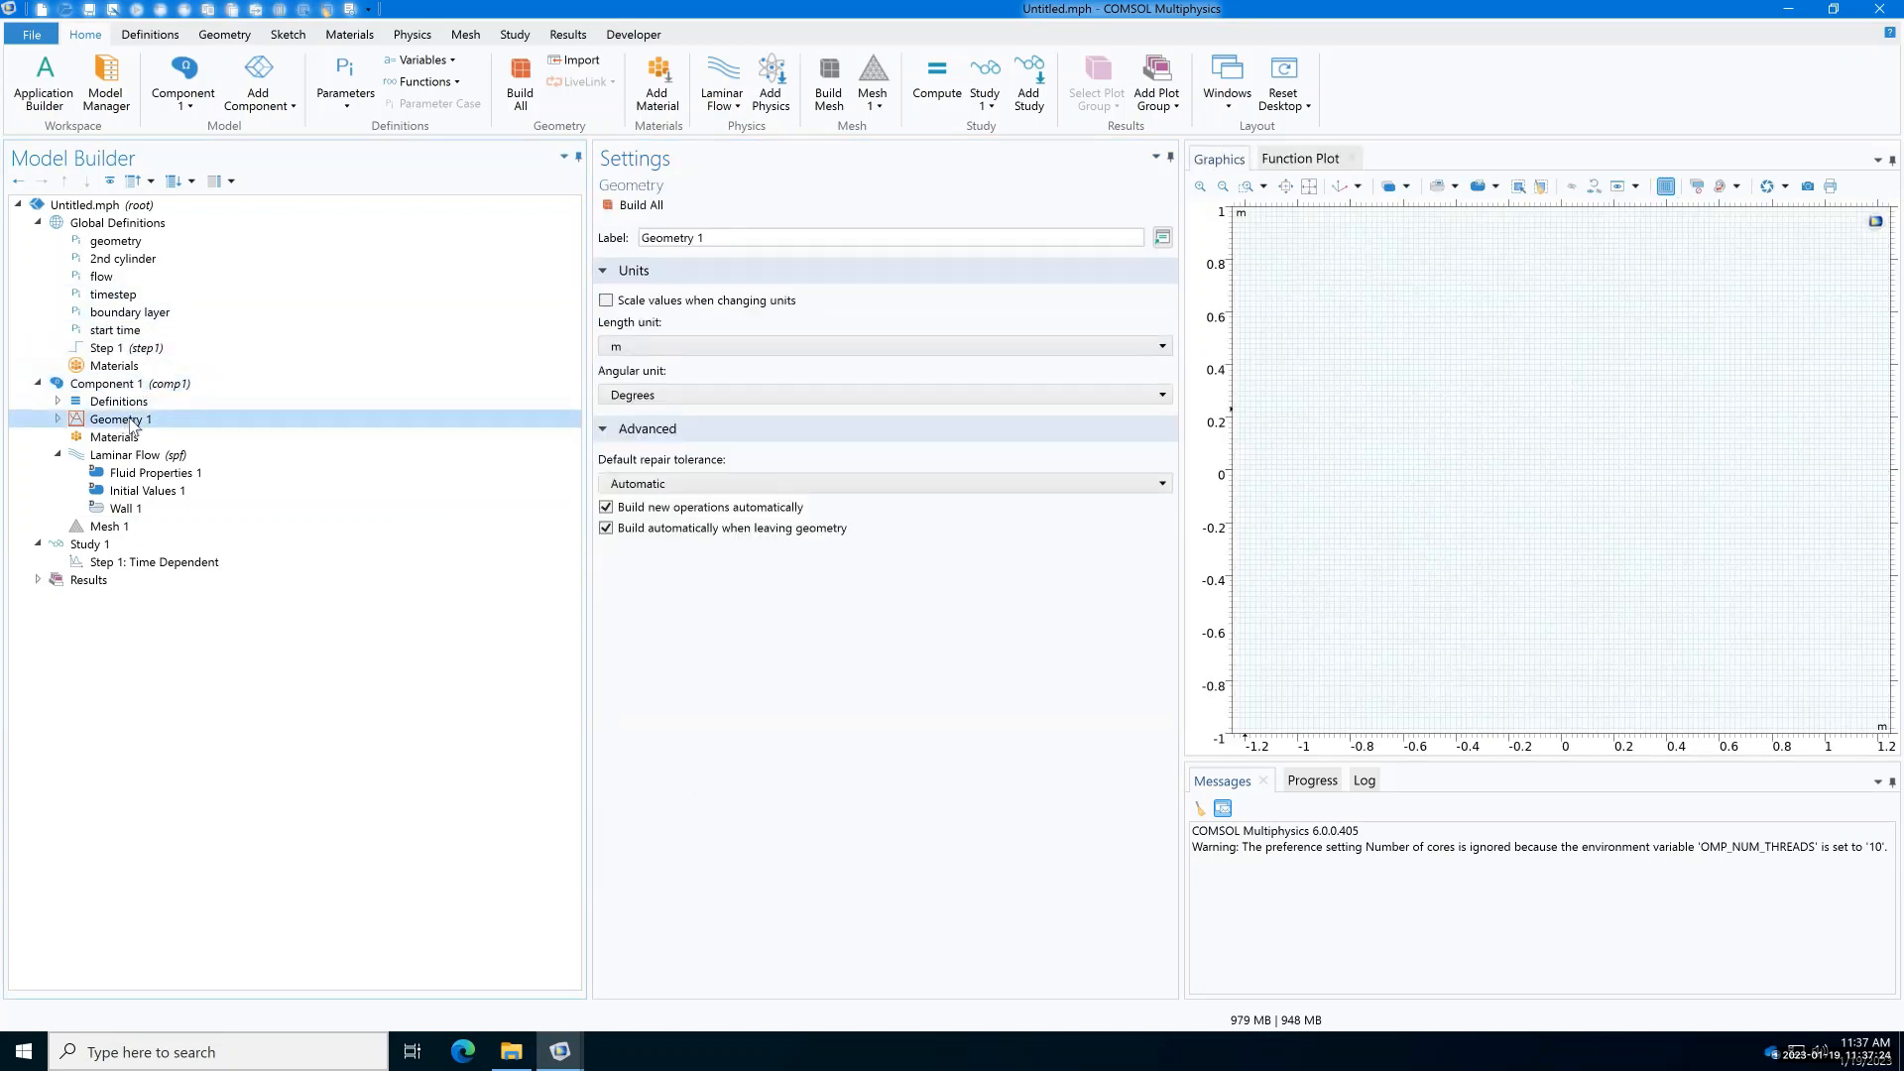
right_click(133, 424)
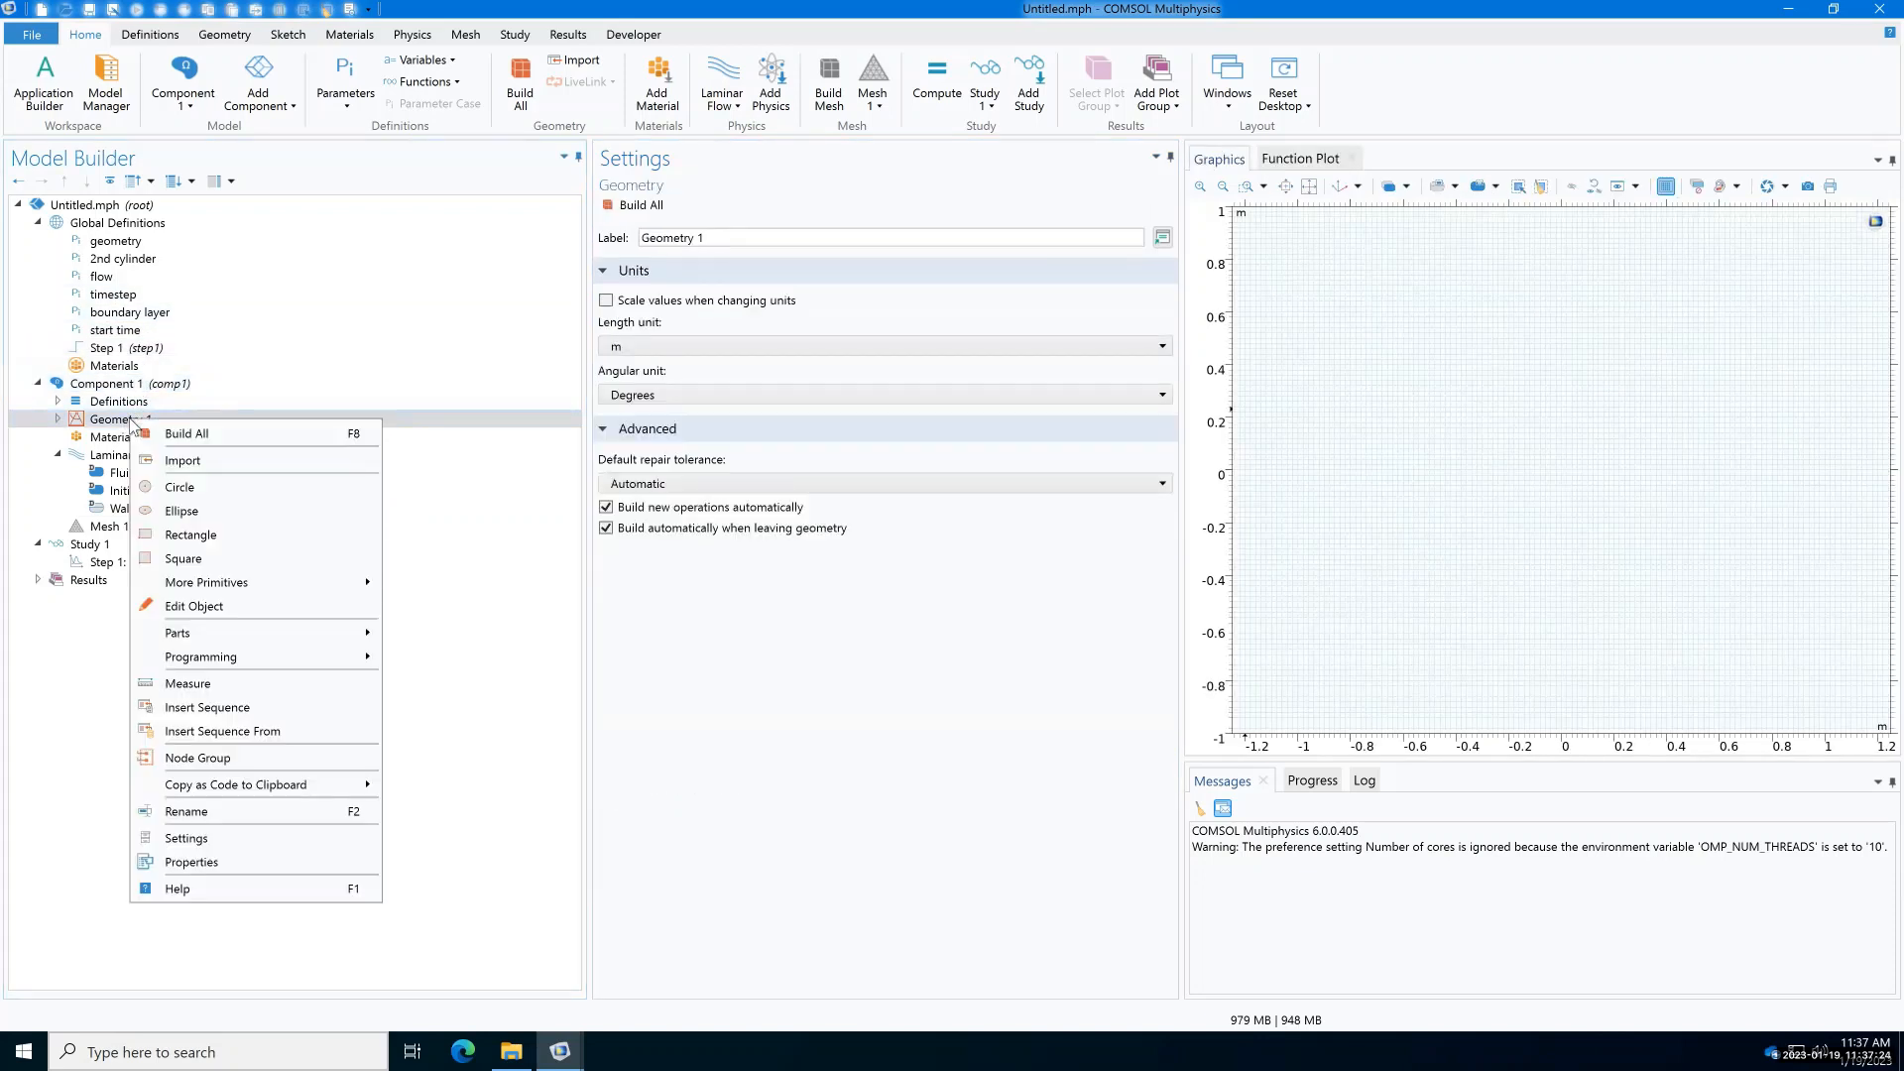
click(216, 534)
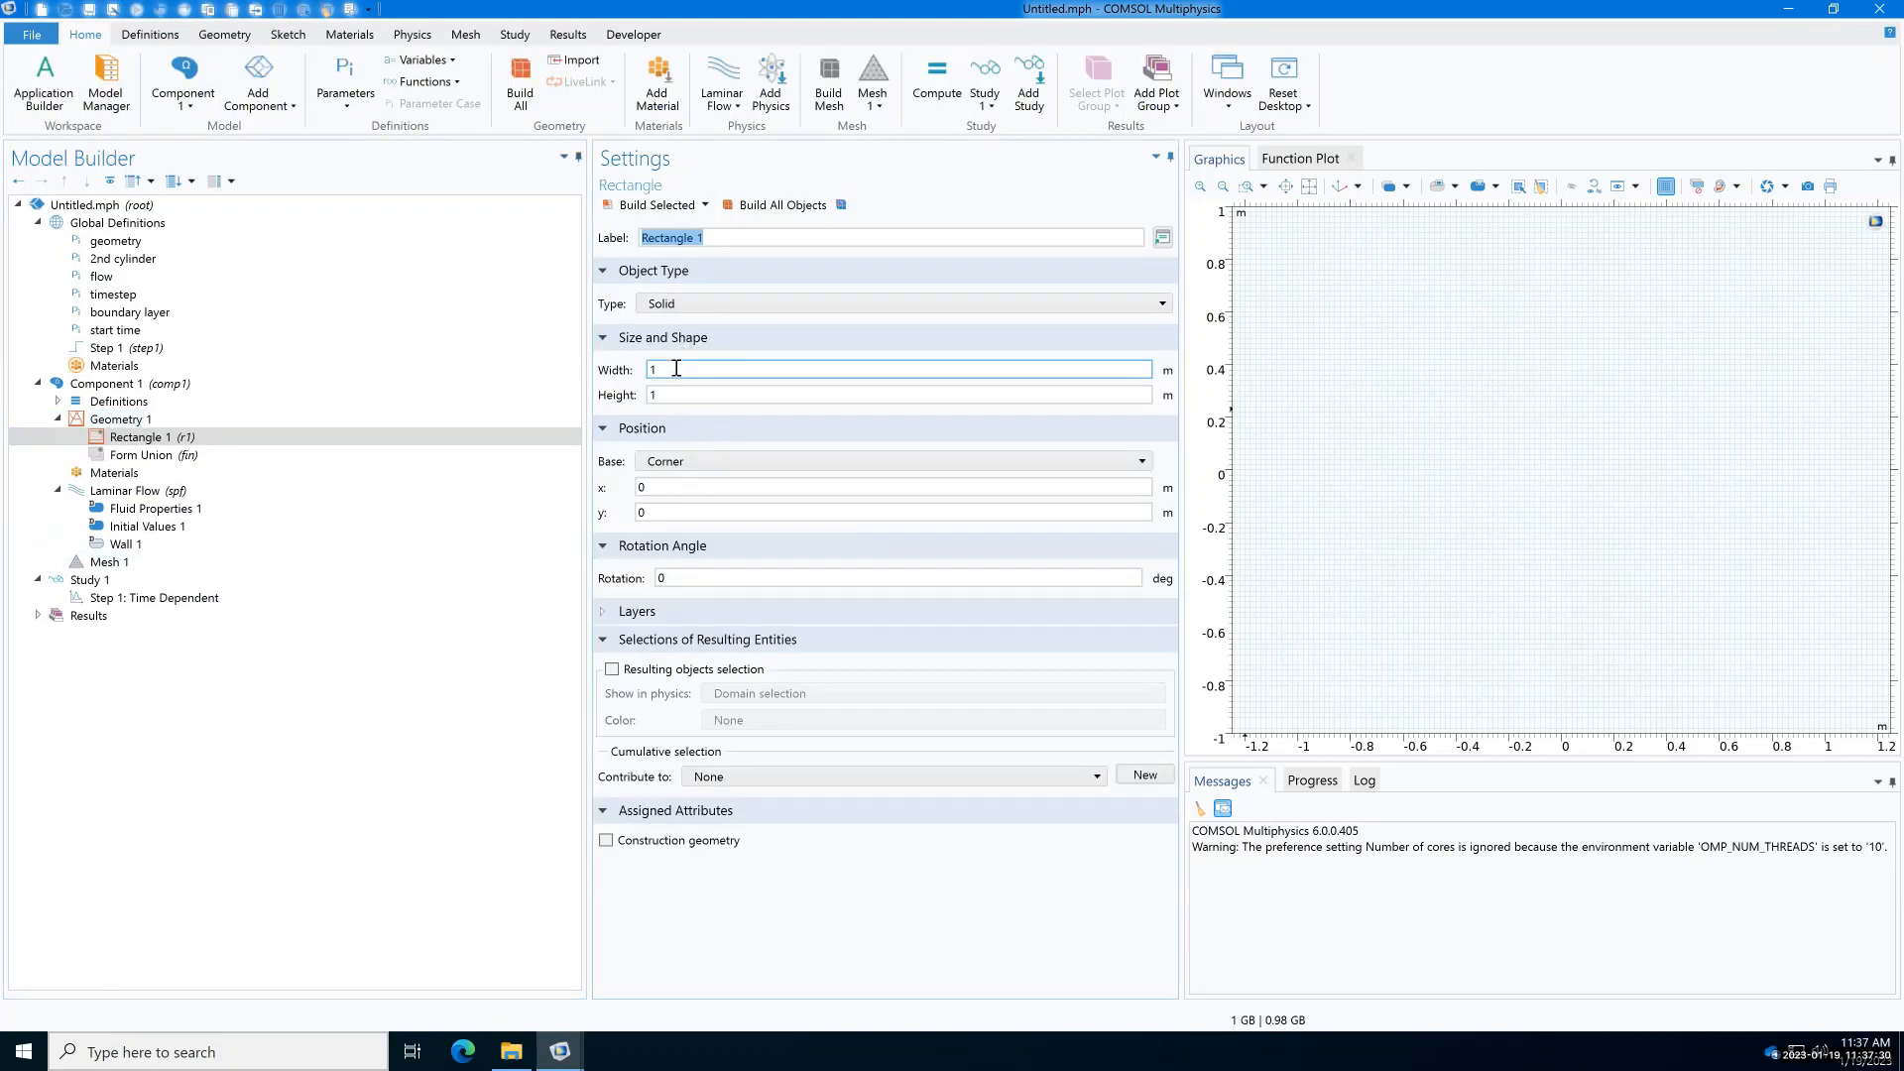
drag(677, 369, 635, 374)
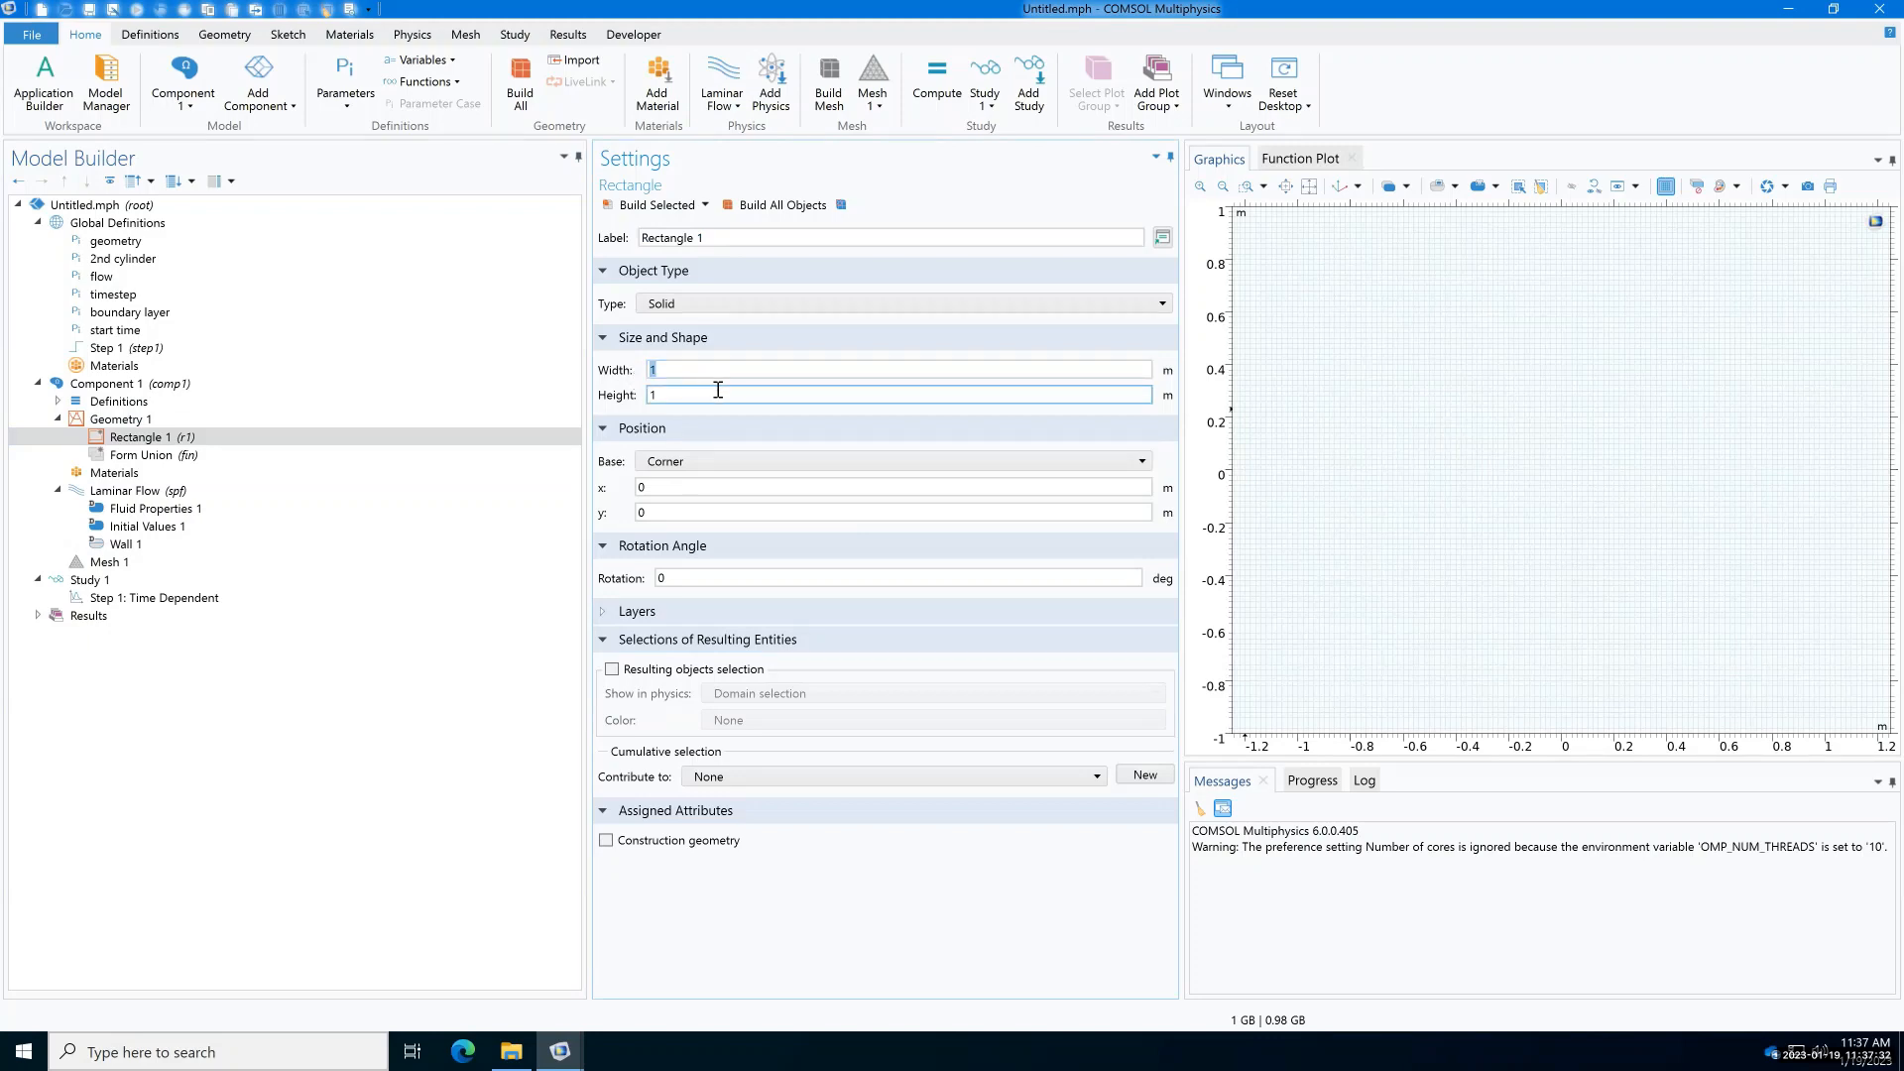
text(W)
double_click(654, 397)
text(H)
Step: Position the rectangle's corner at x = -CX and y = -H/2, and build all objects
double_click(641, 487)
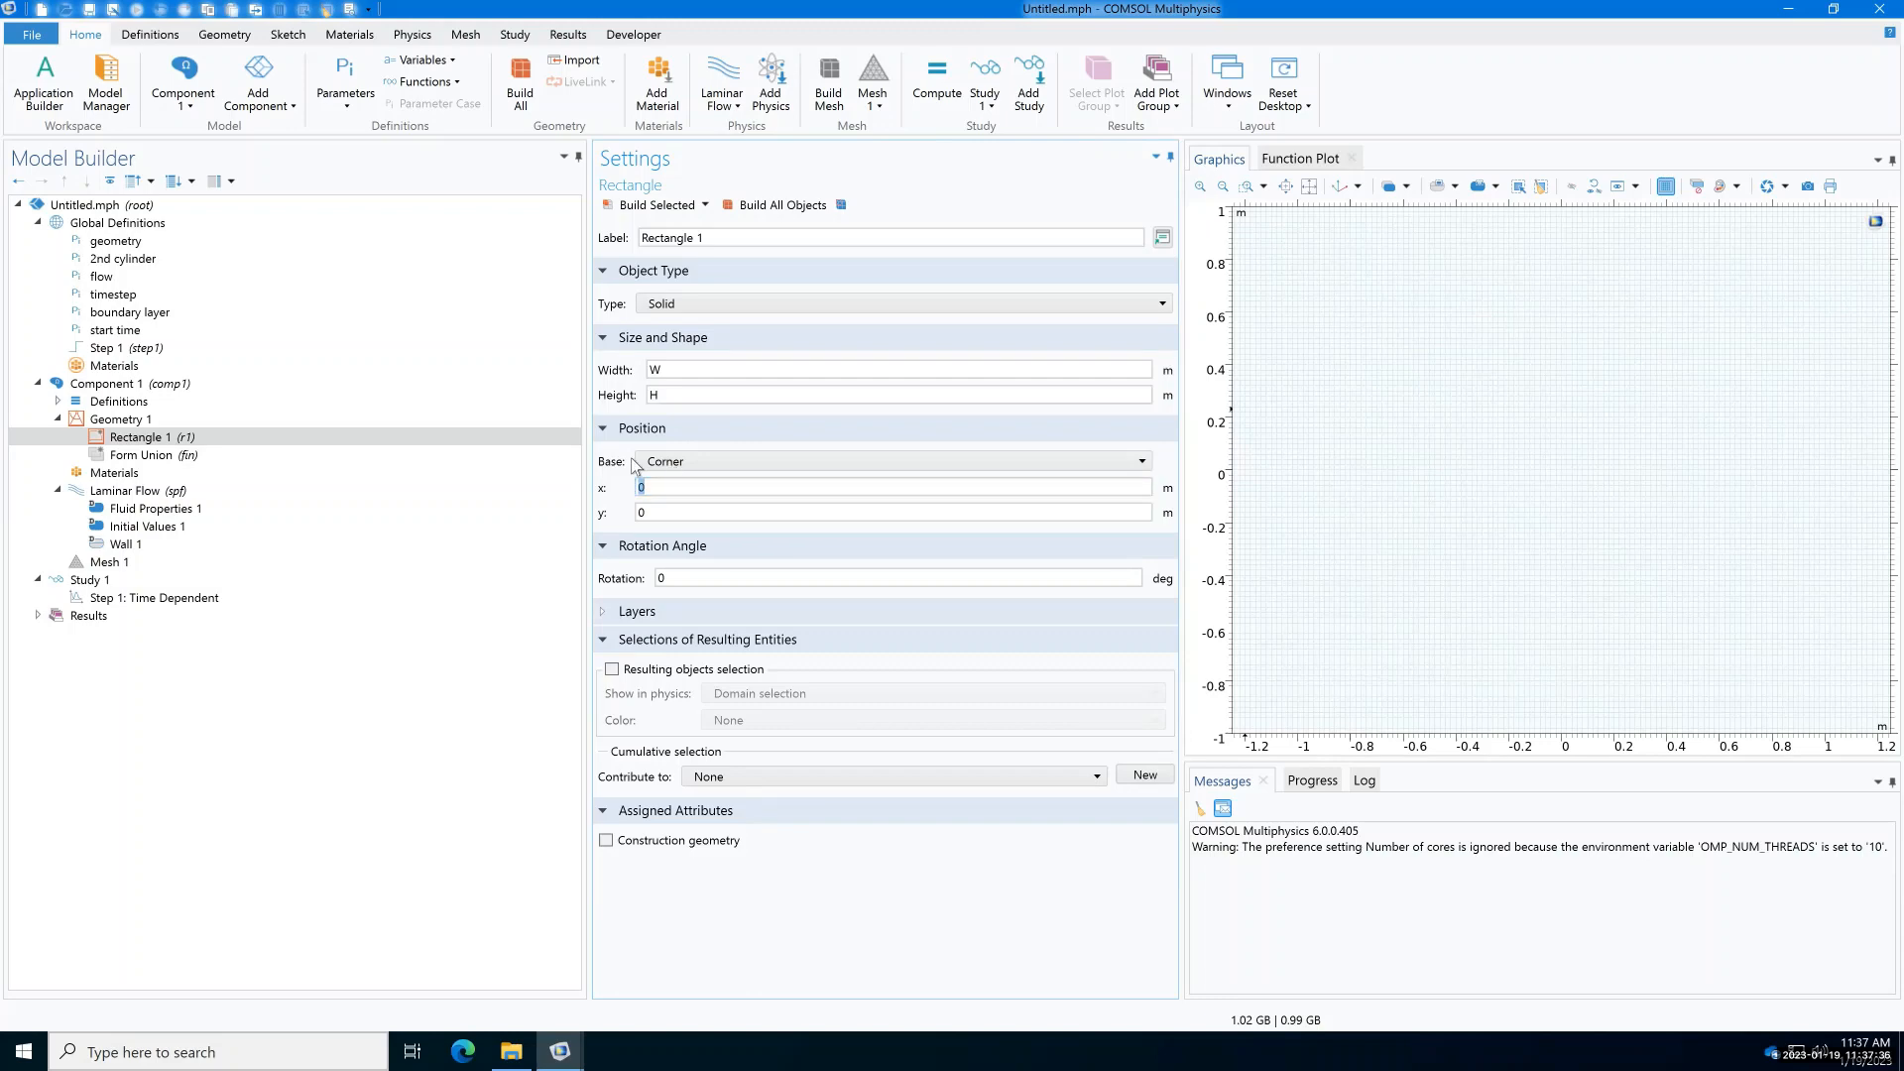
text(-CX)
double_click(655, 511)
text(-H/2)
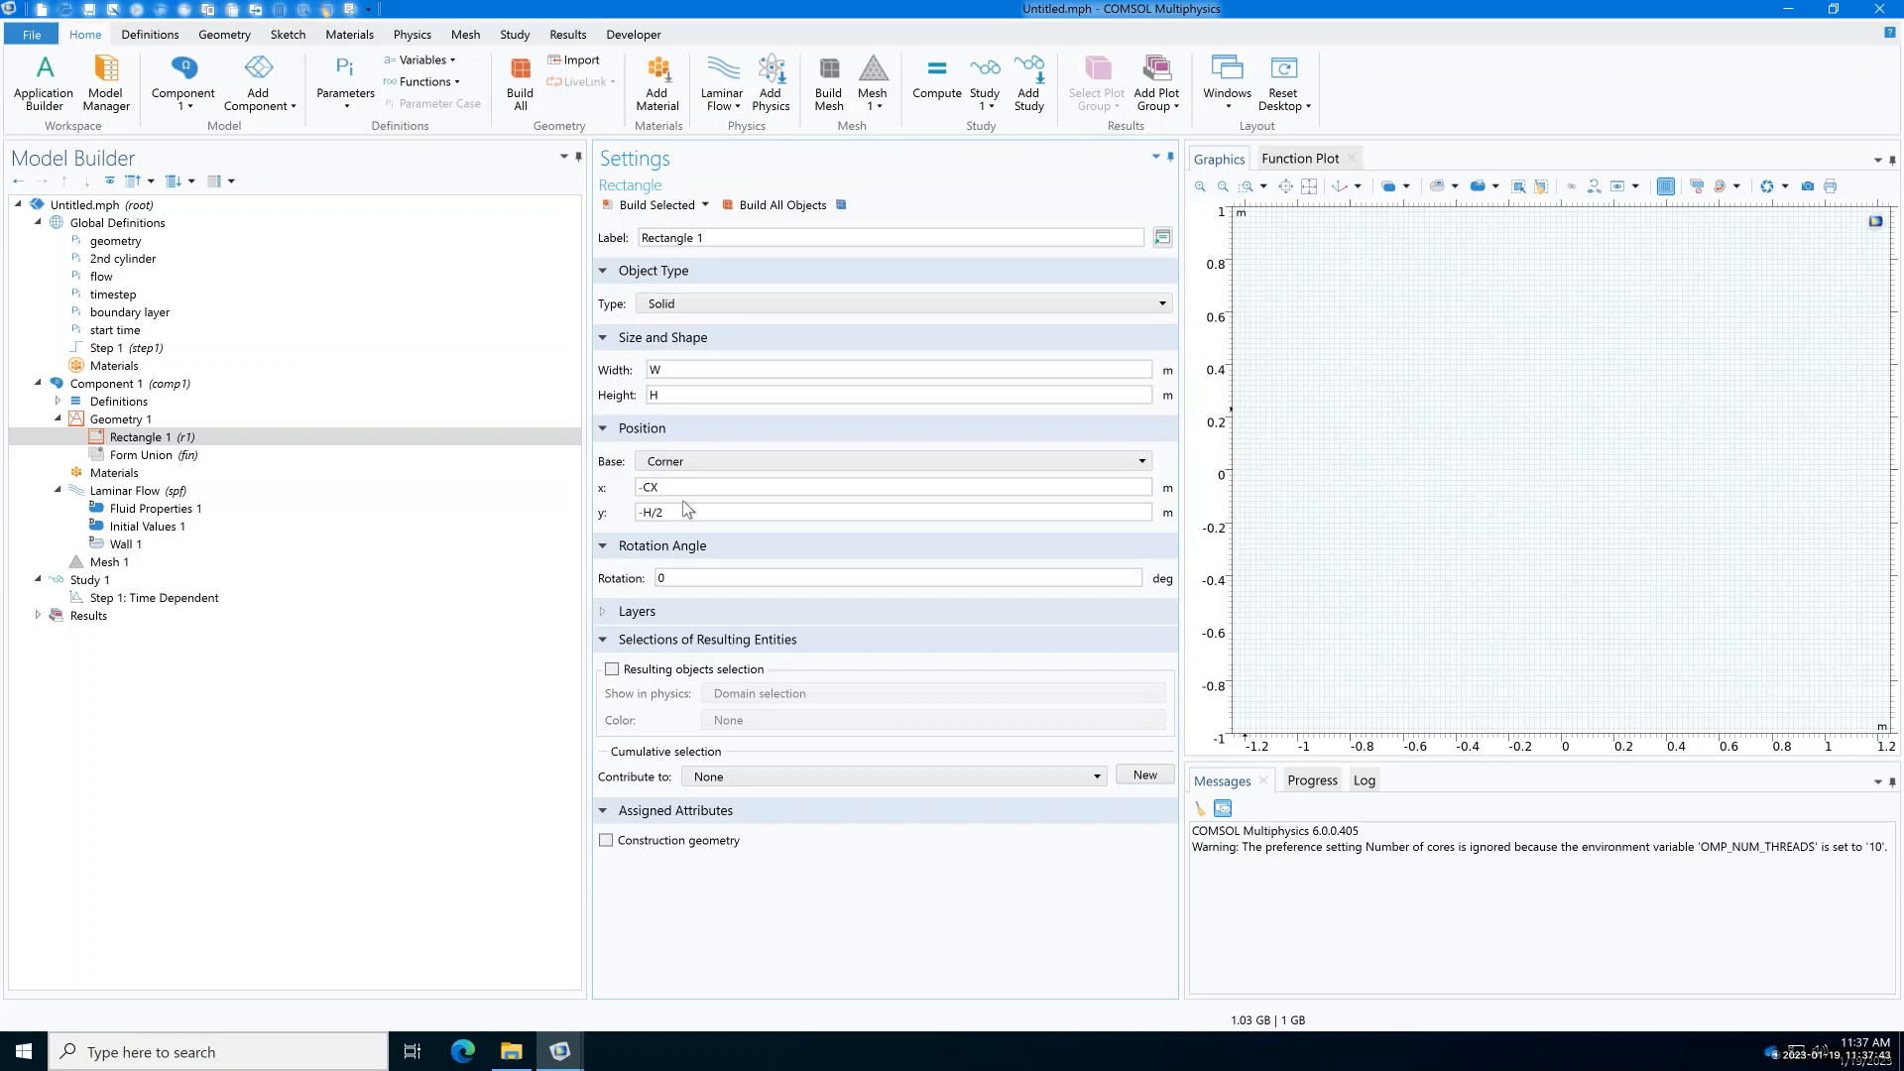
click(775, 206)
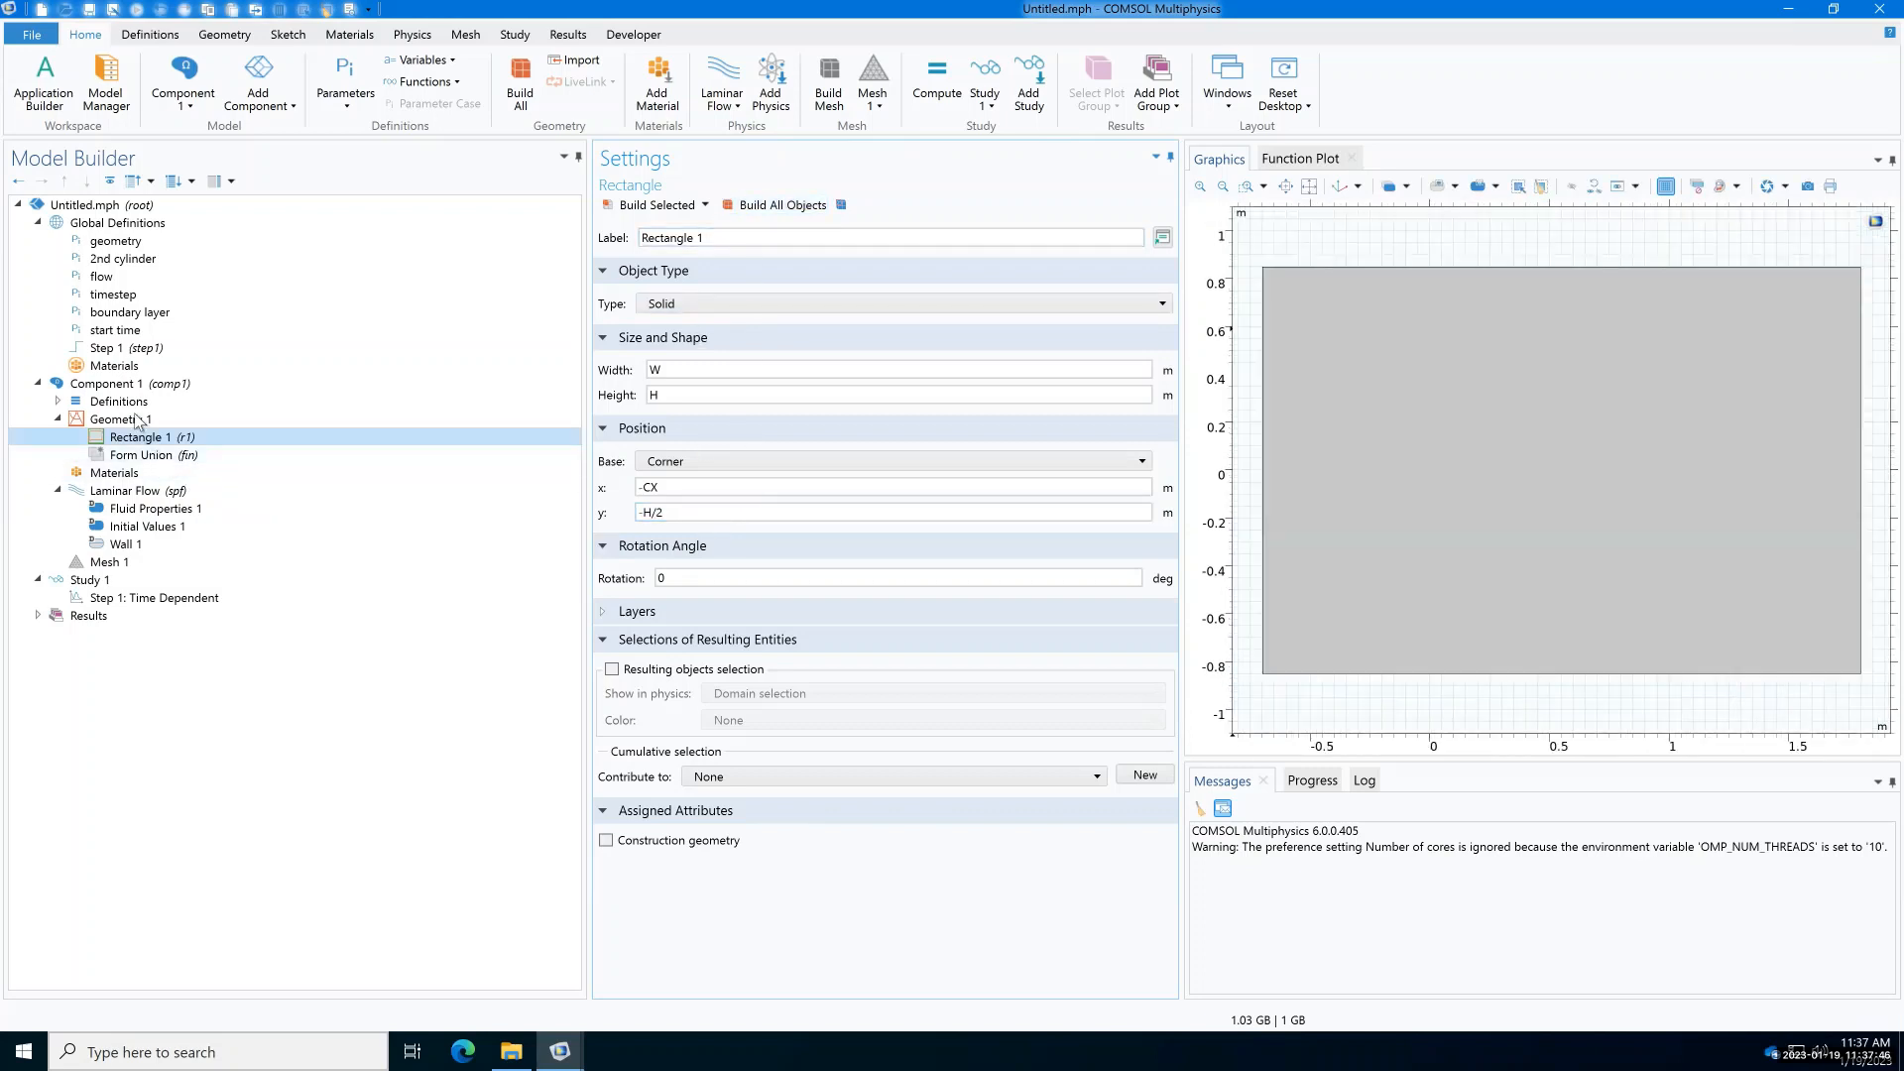
Step: Add a circle with radius D centred at the origin to Geometry 1 and build all objects
click(139, 420)
right_click(139, 420)
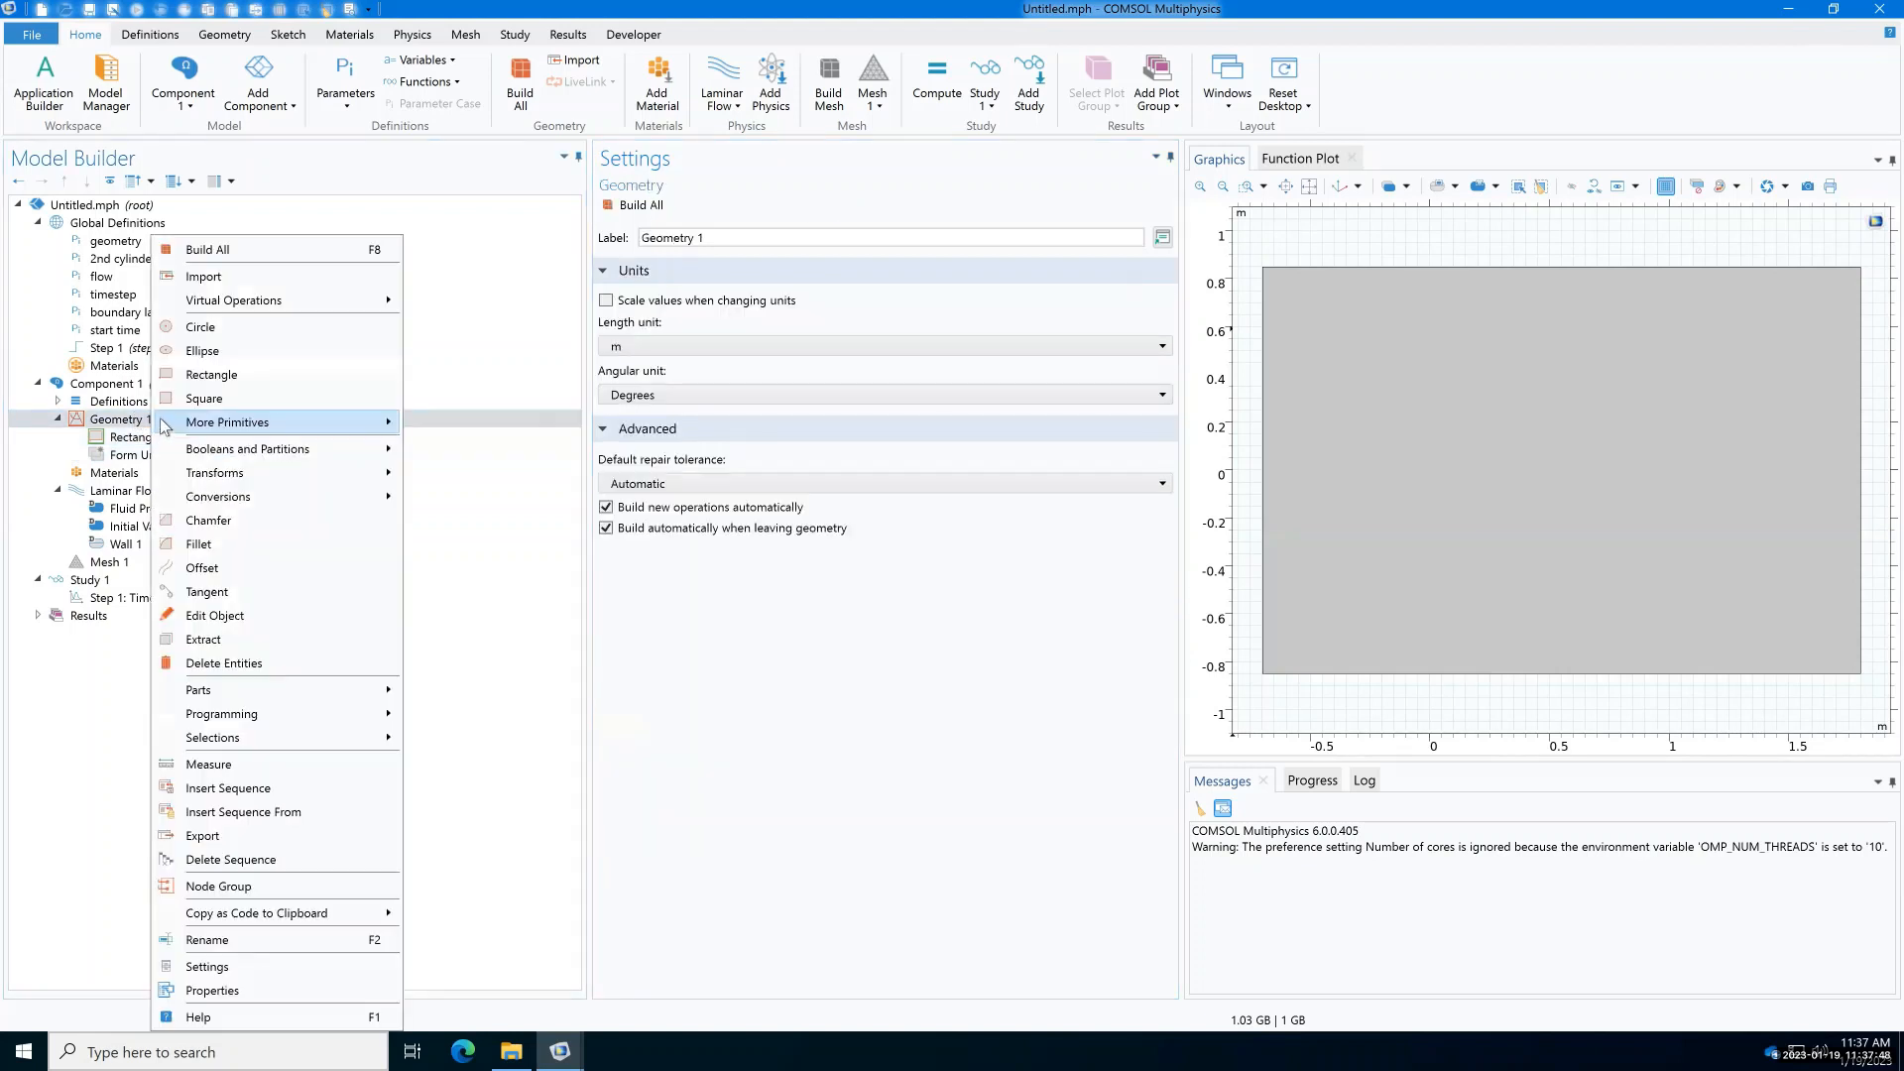
click(200, 327)
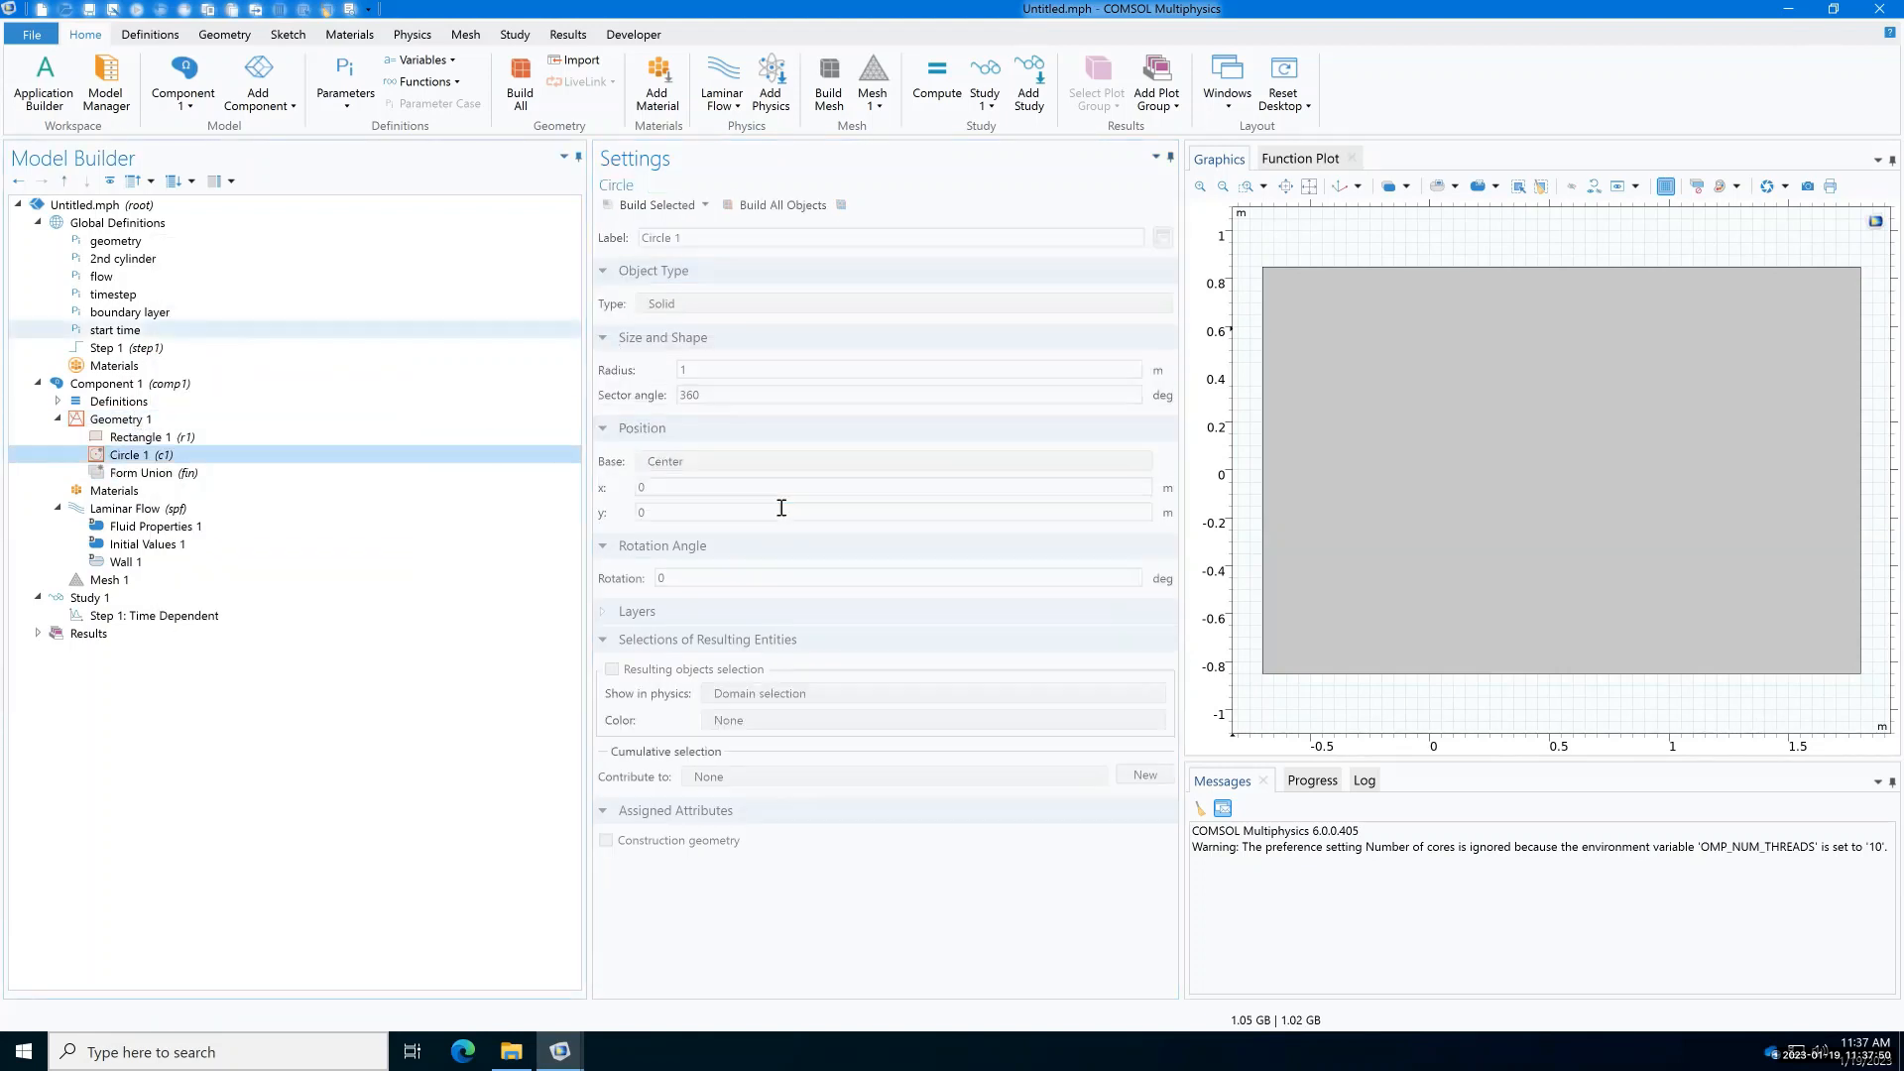
click(680, 487)
double_click(681, 487)
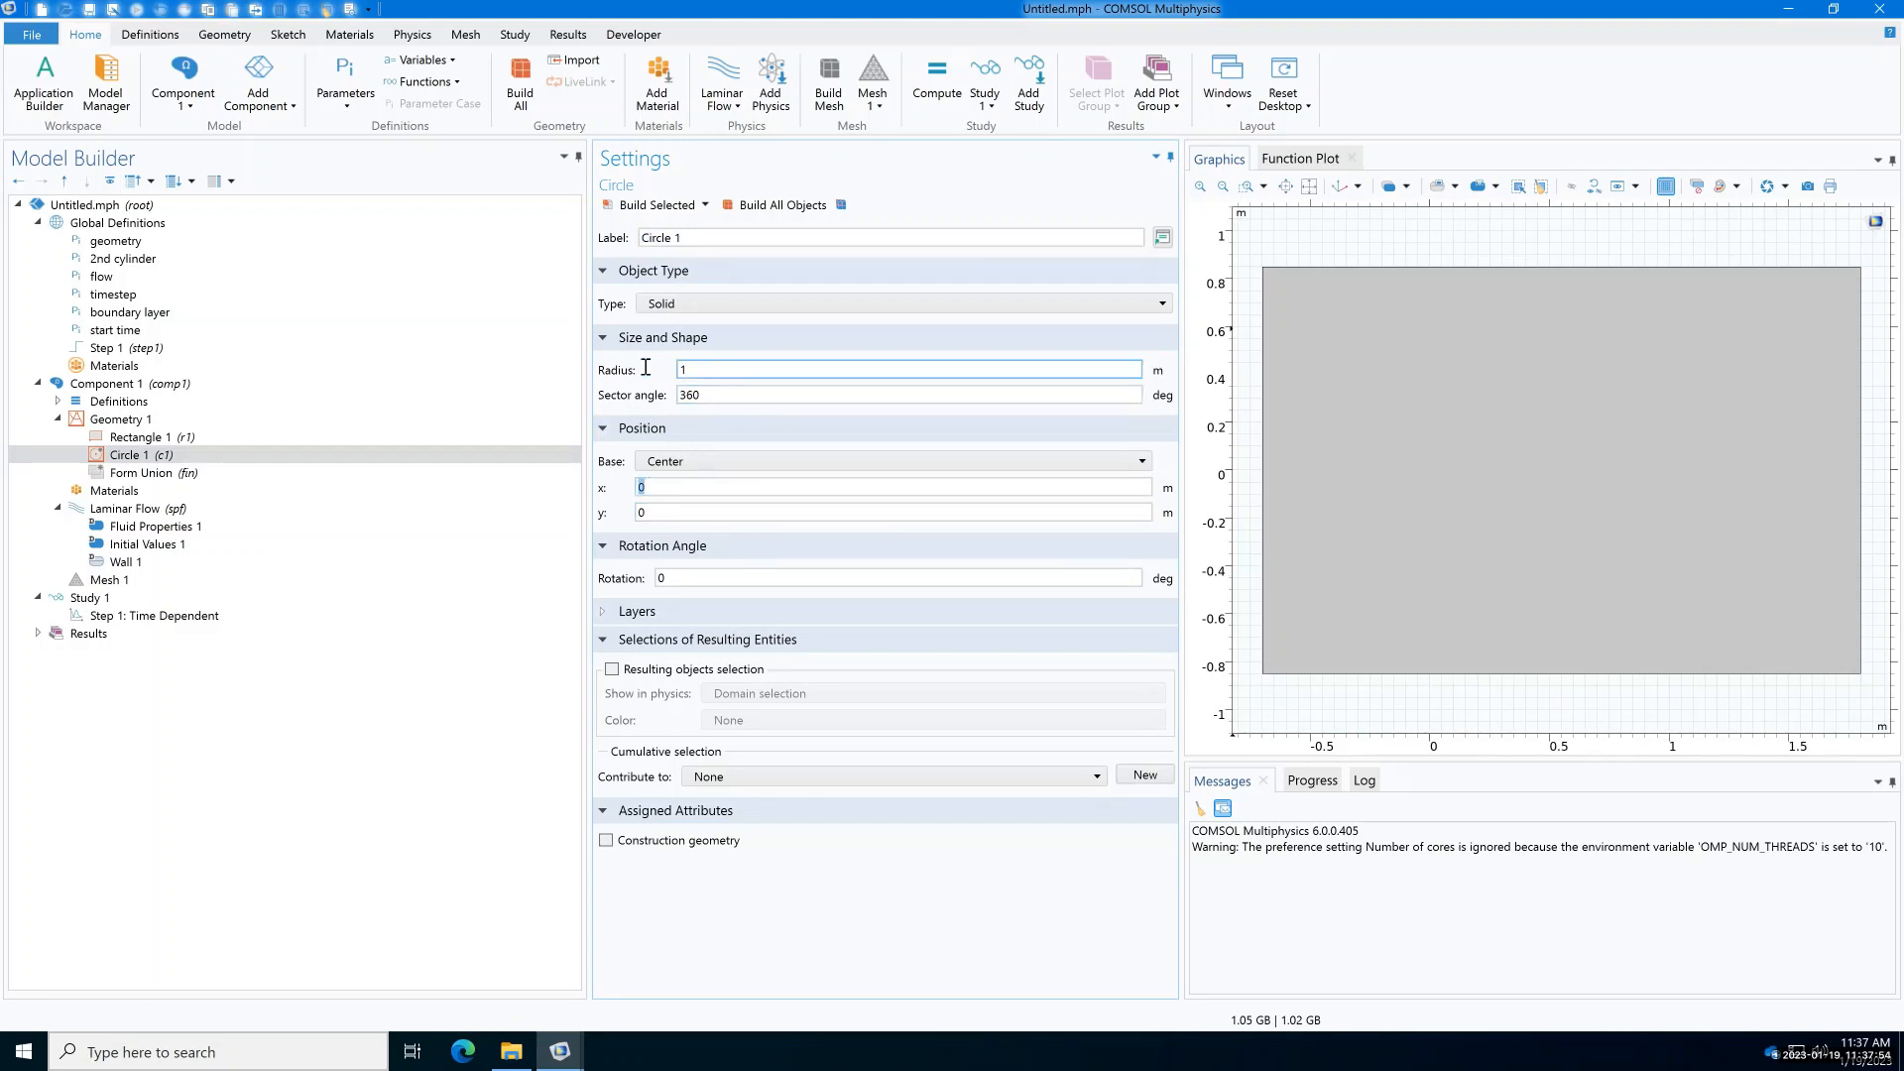
double_click(679, 370)
text(D)
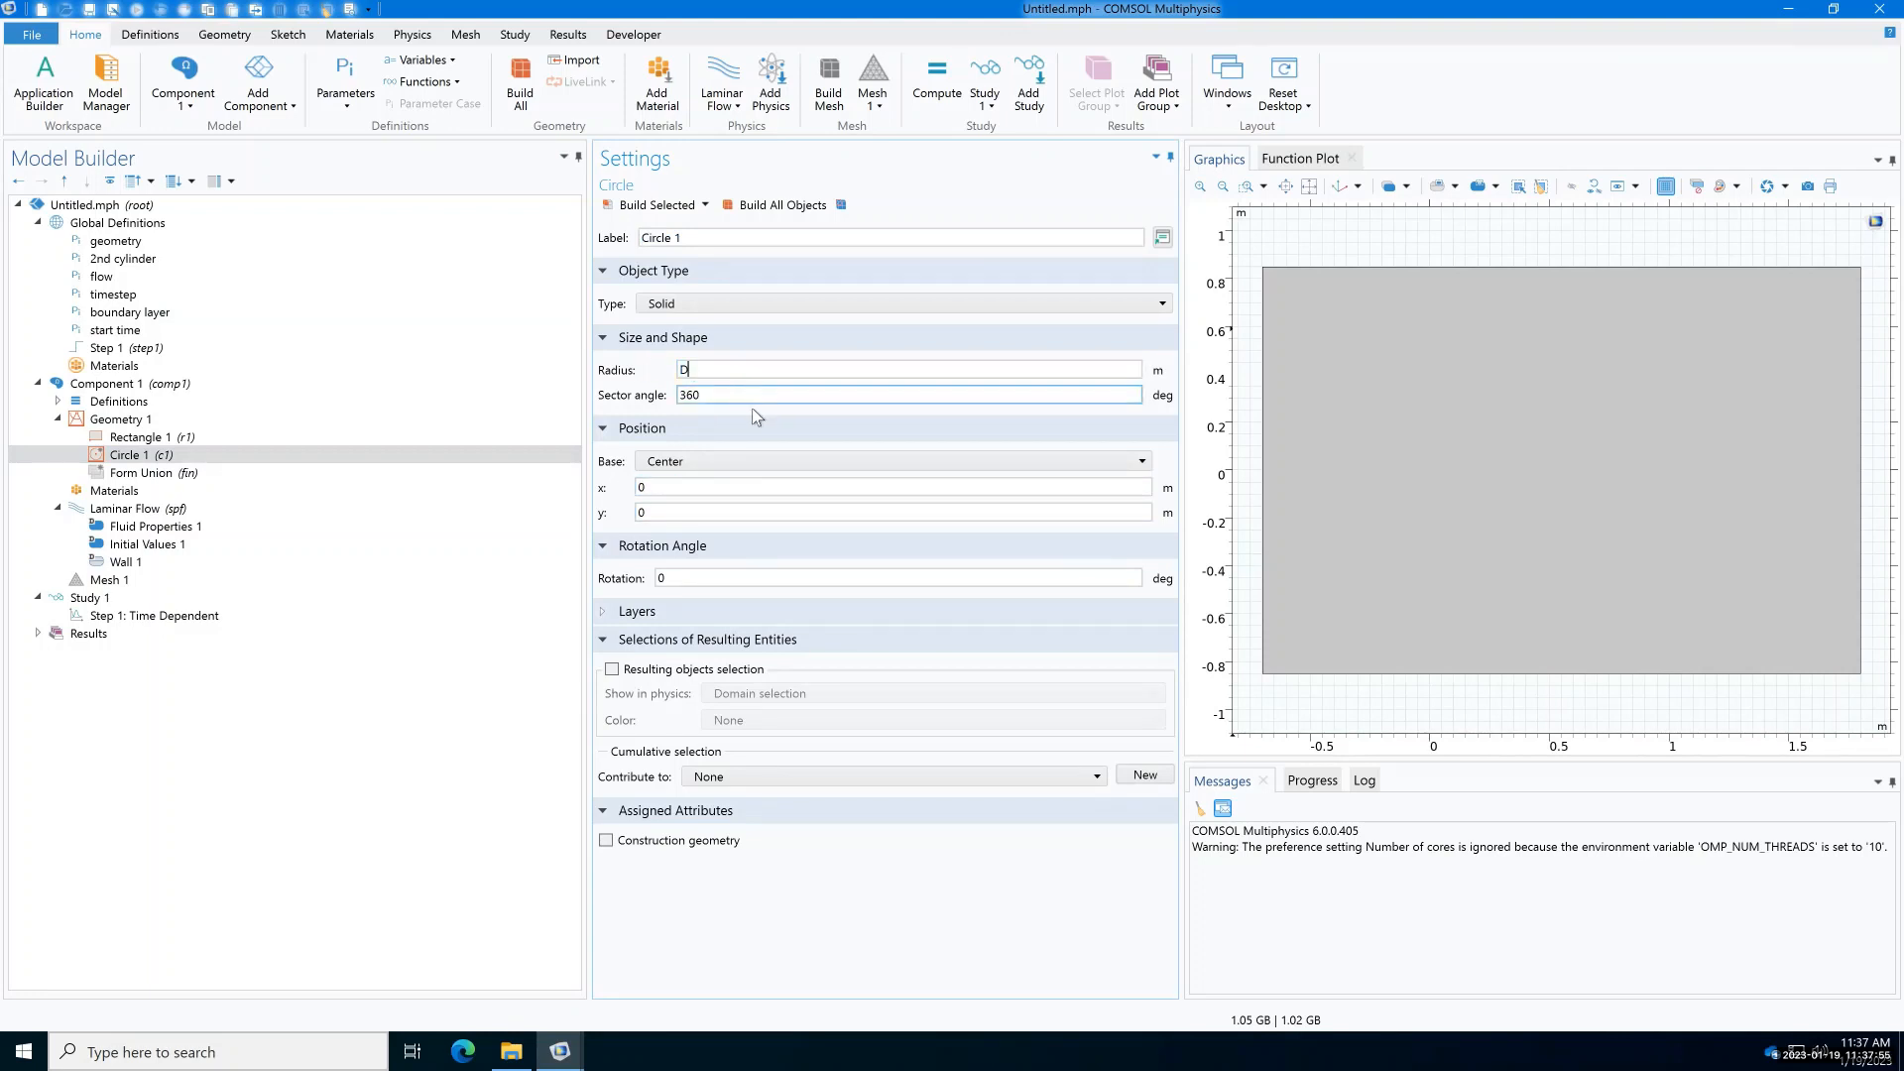
click(662, 486)
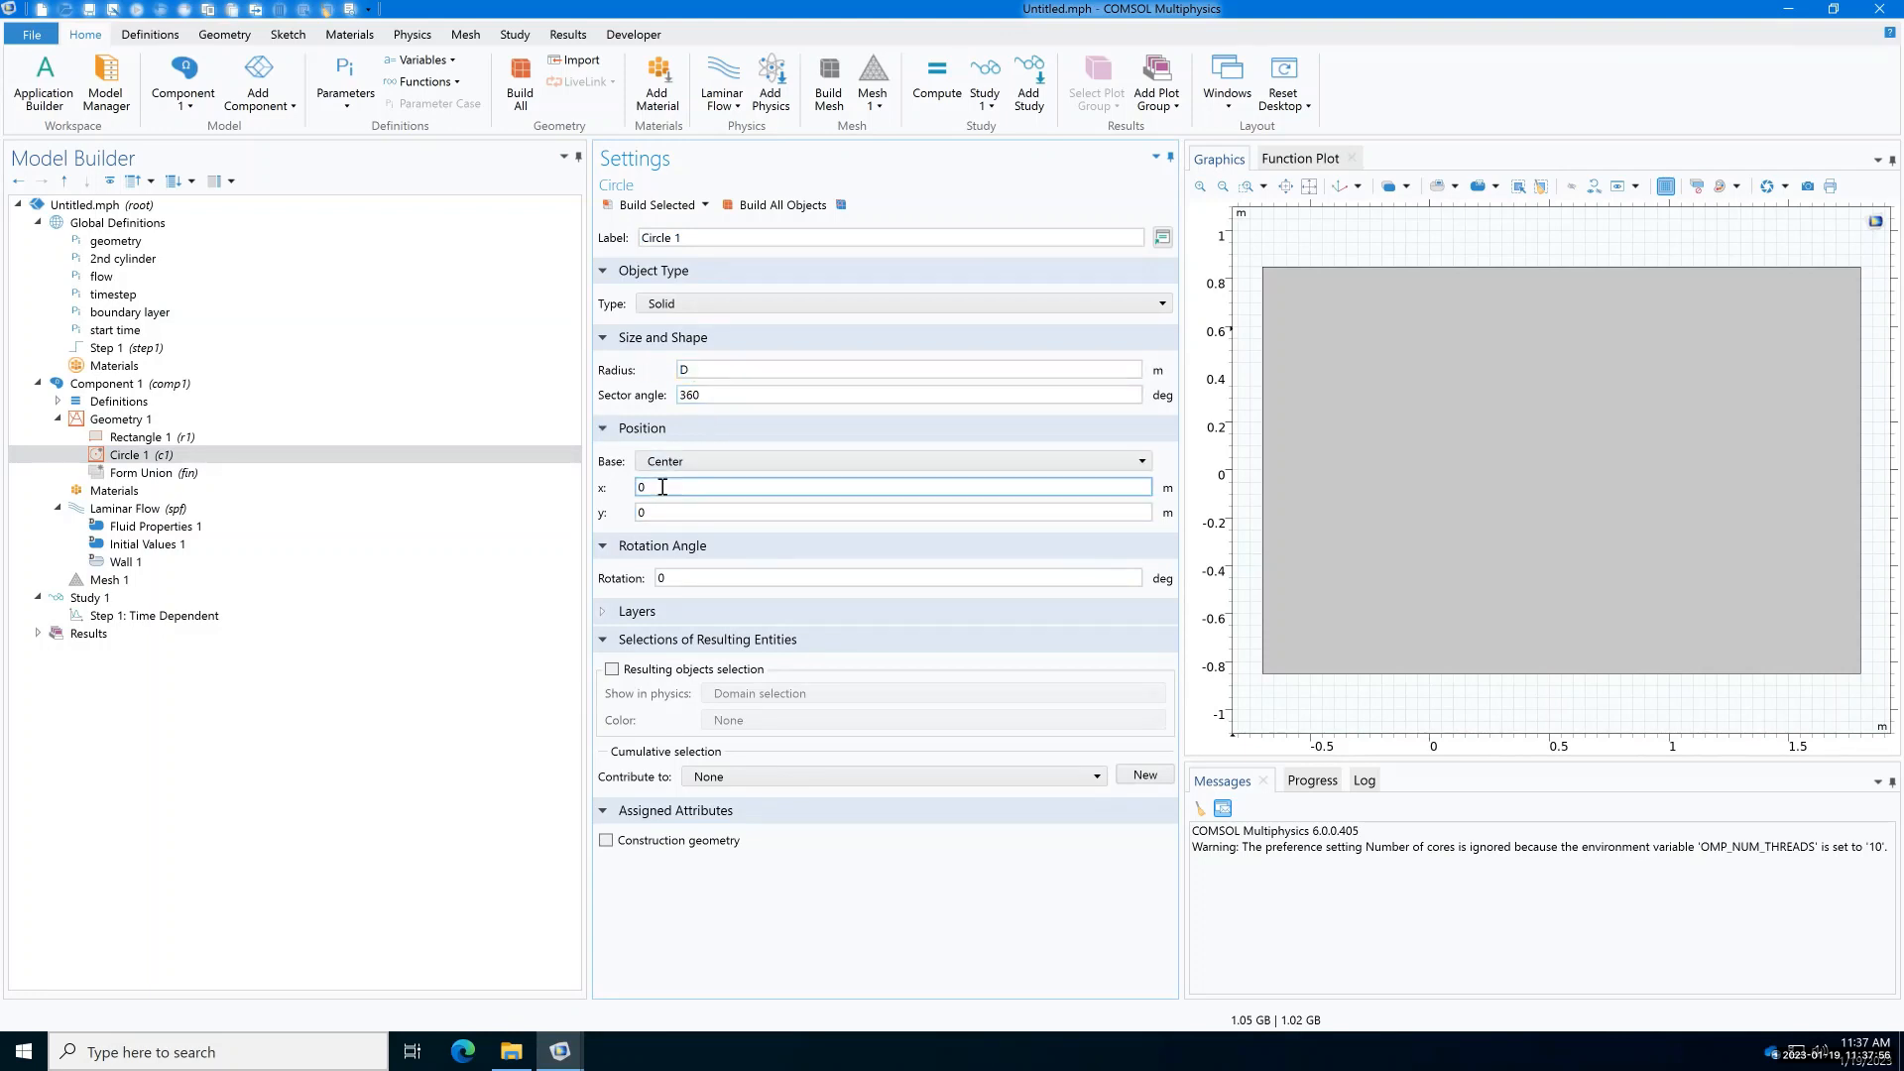
click(773, 204)
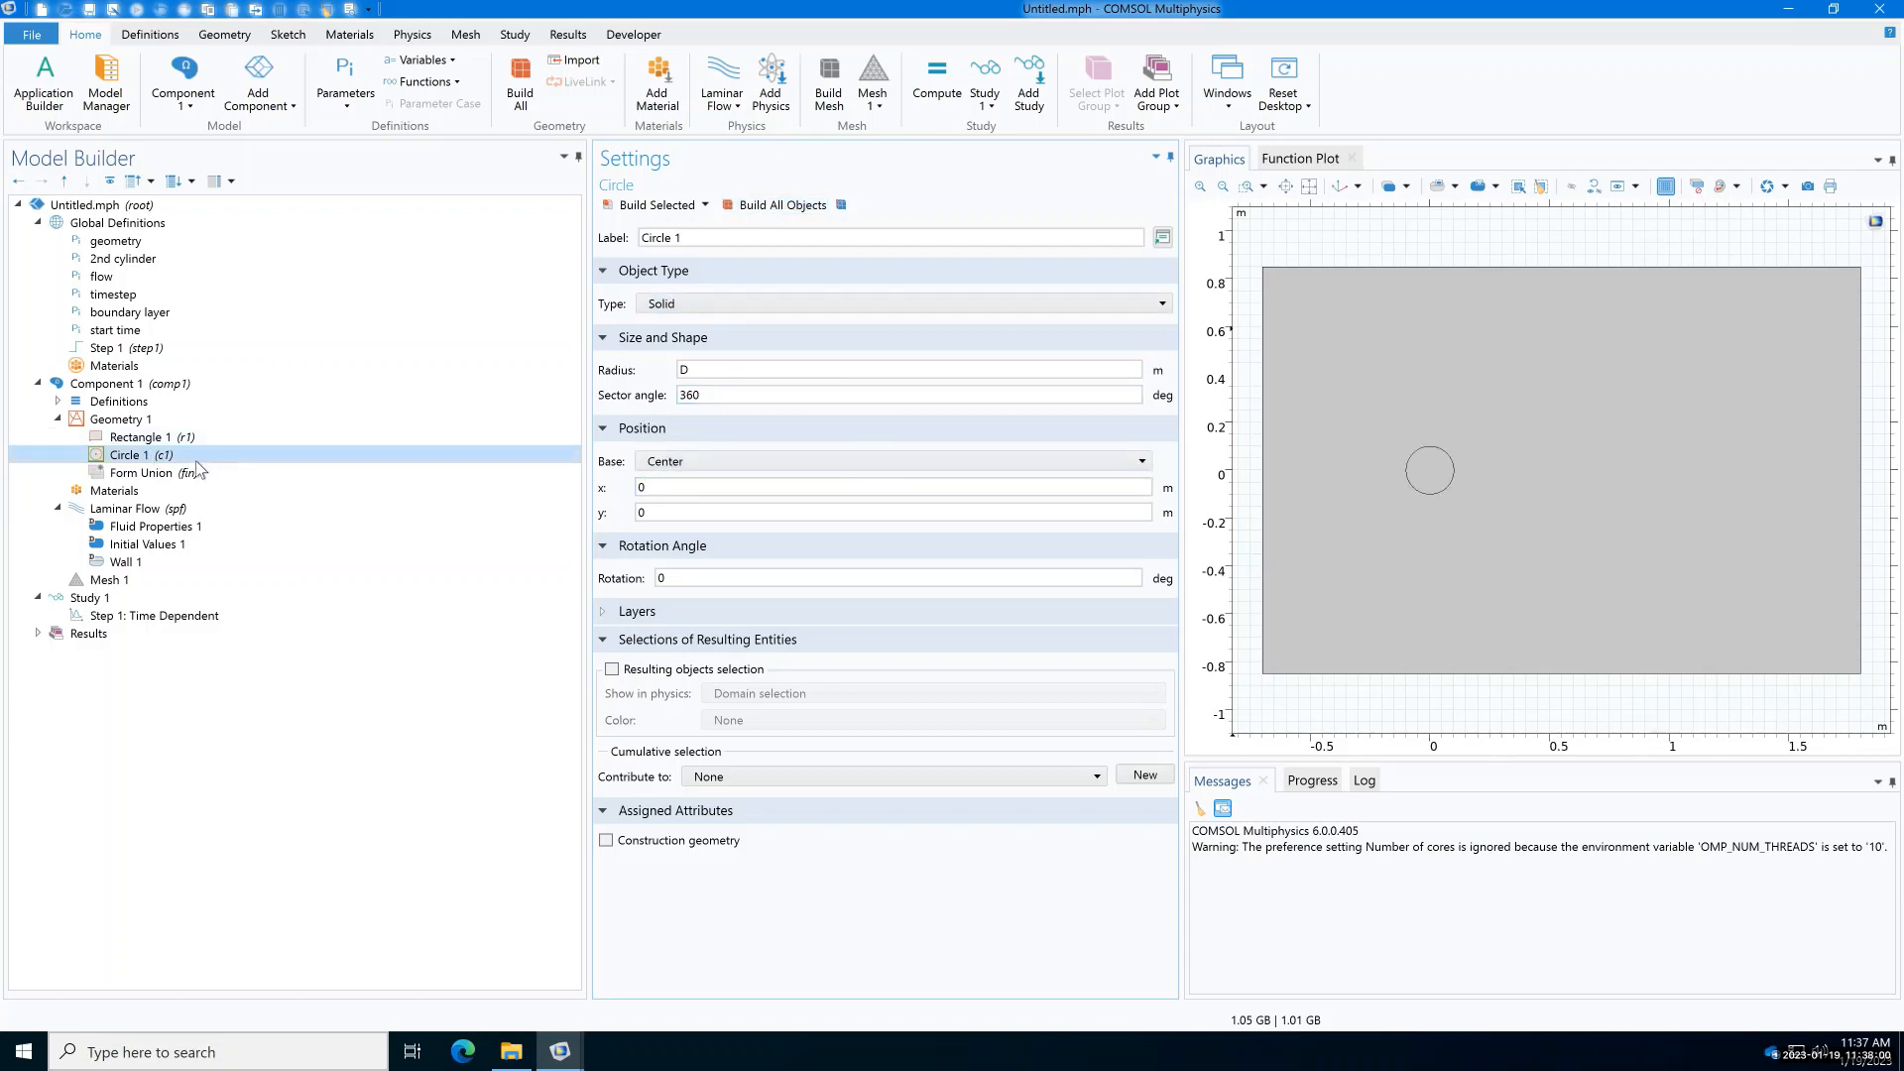
Step: Set the radius of Circle 1 to D/2 and rebuild all objects
click(59, 456)
click(105, 421)
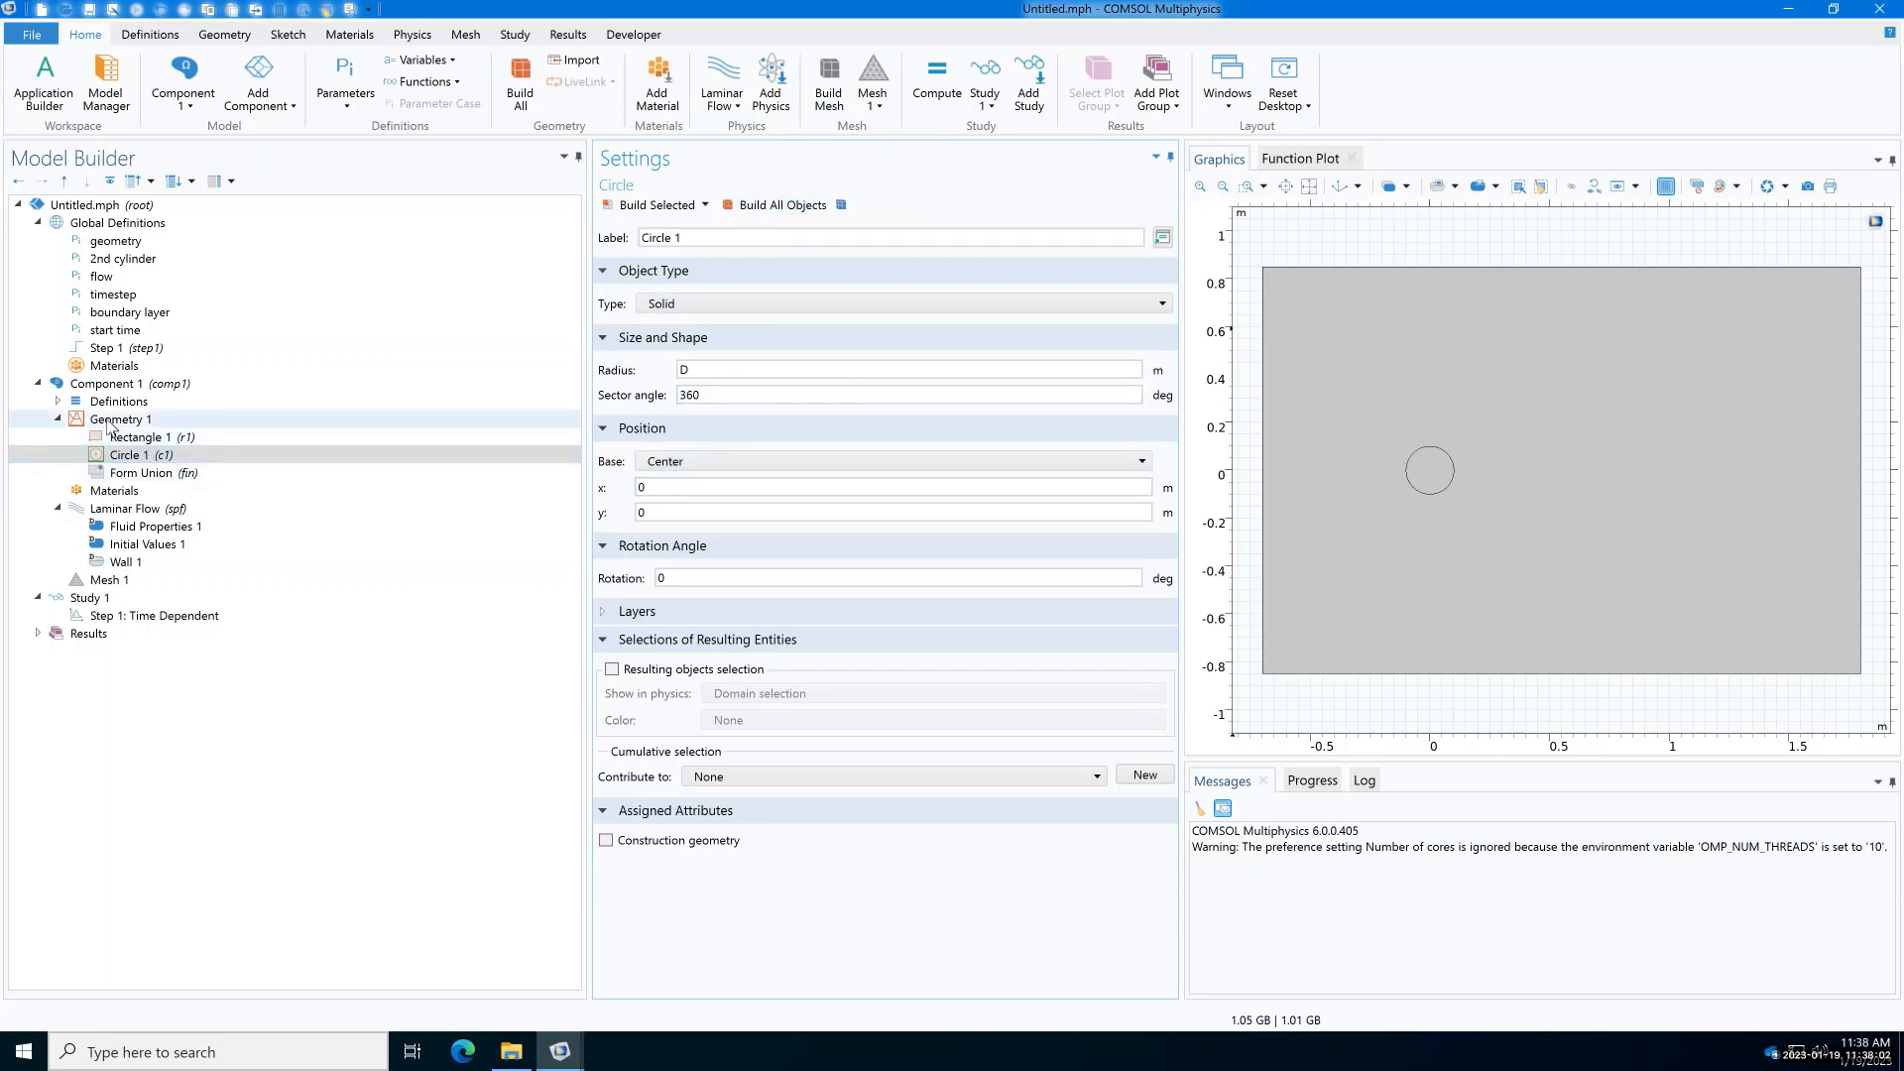
right_click(111, 427)
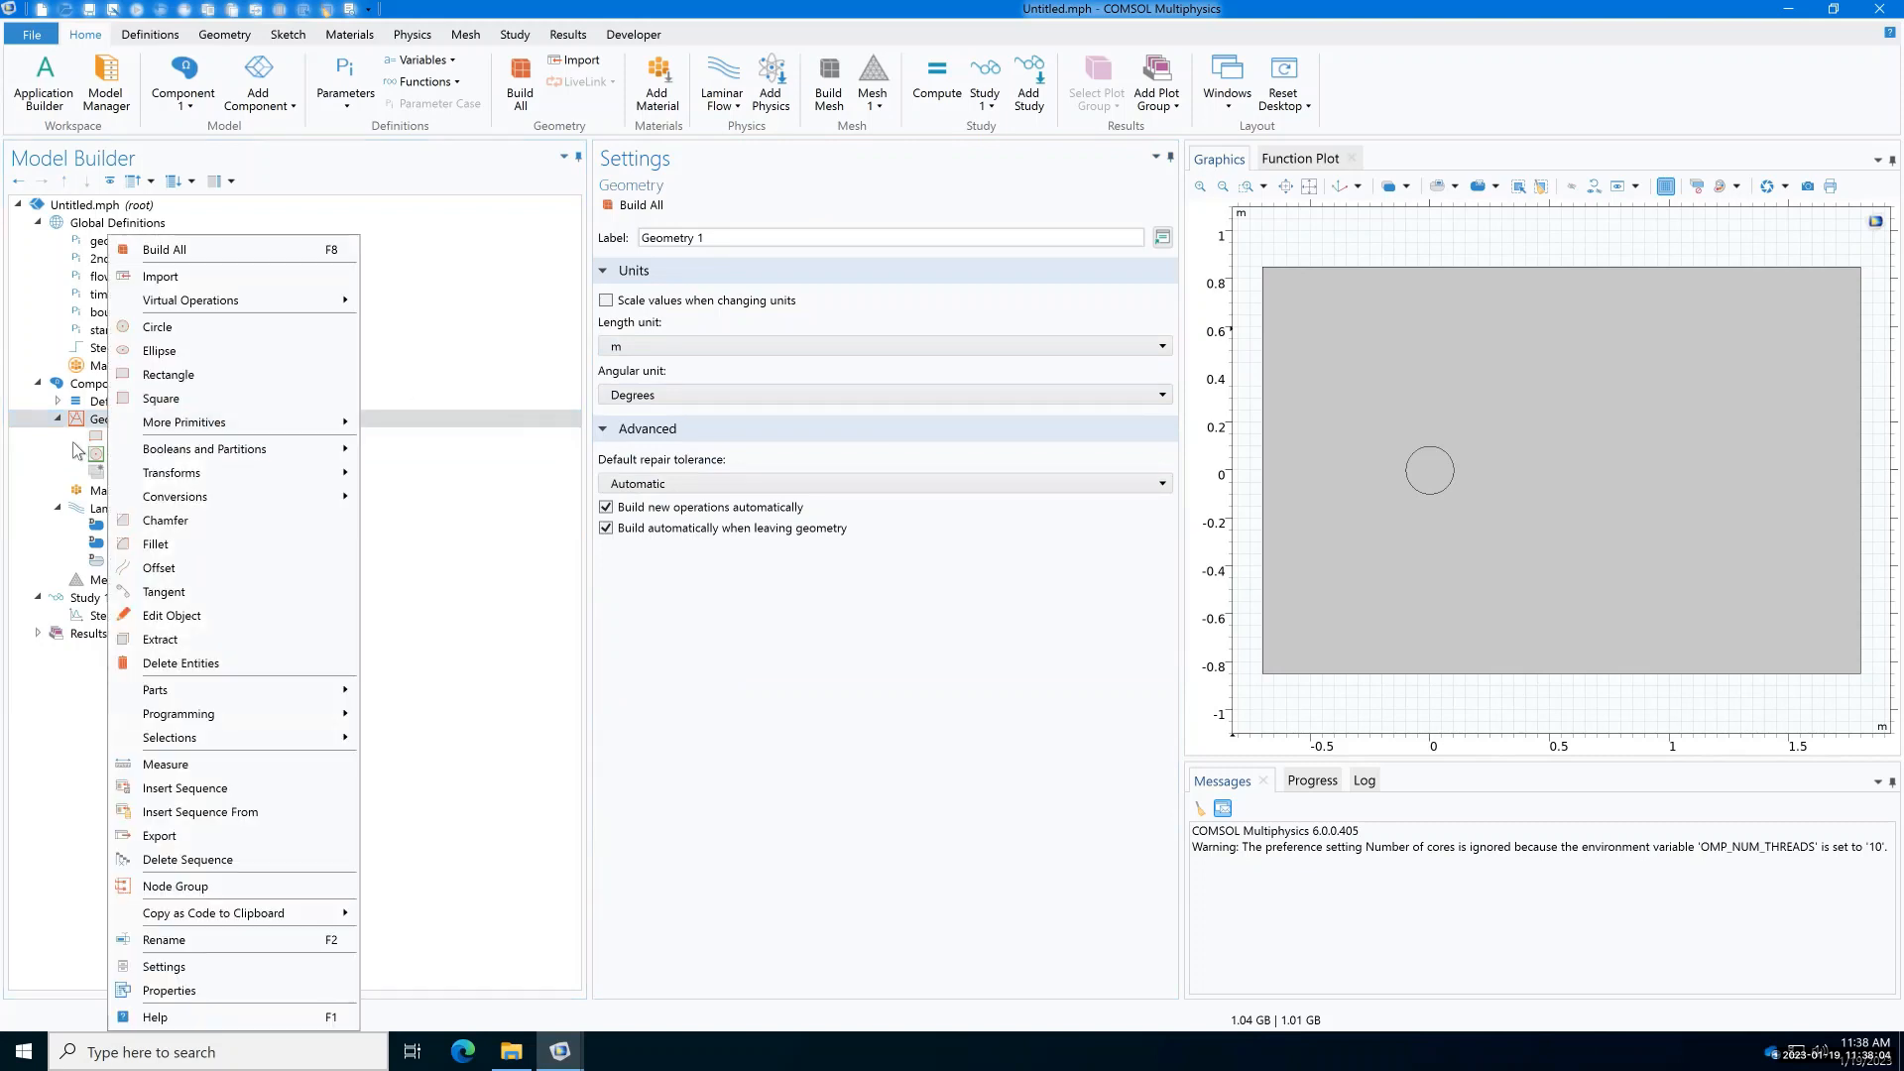
click(74, 442)
click(124, 455)
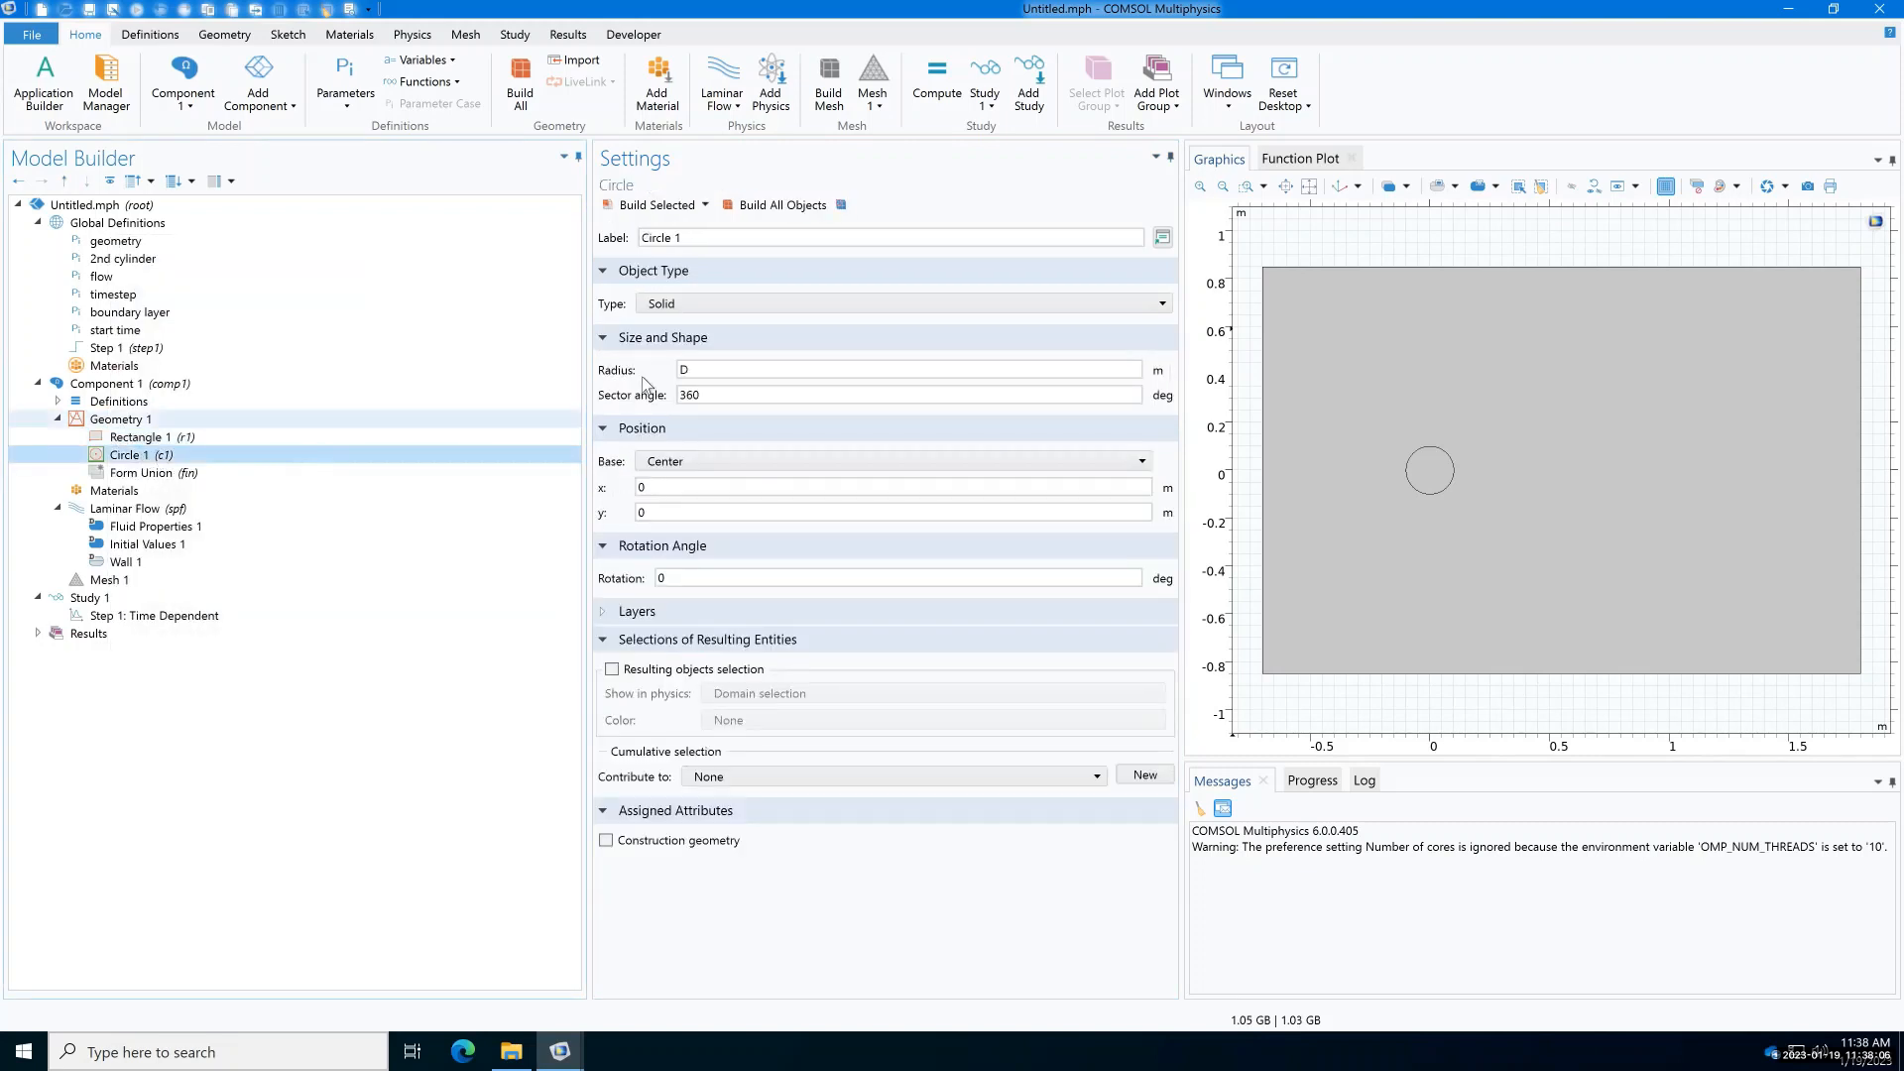
click(708, 370)
text(D)
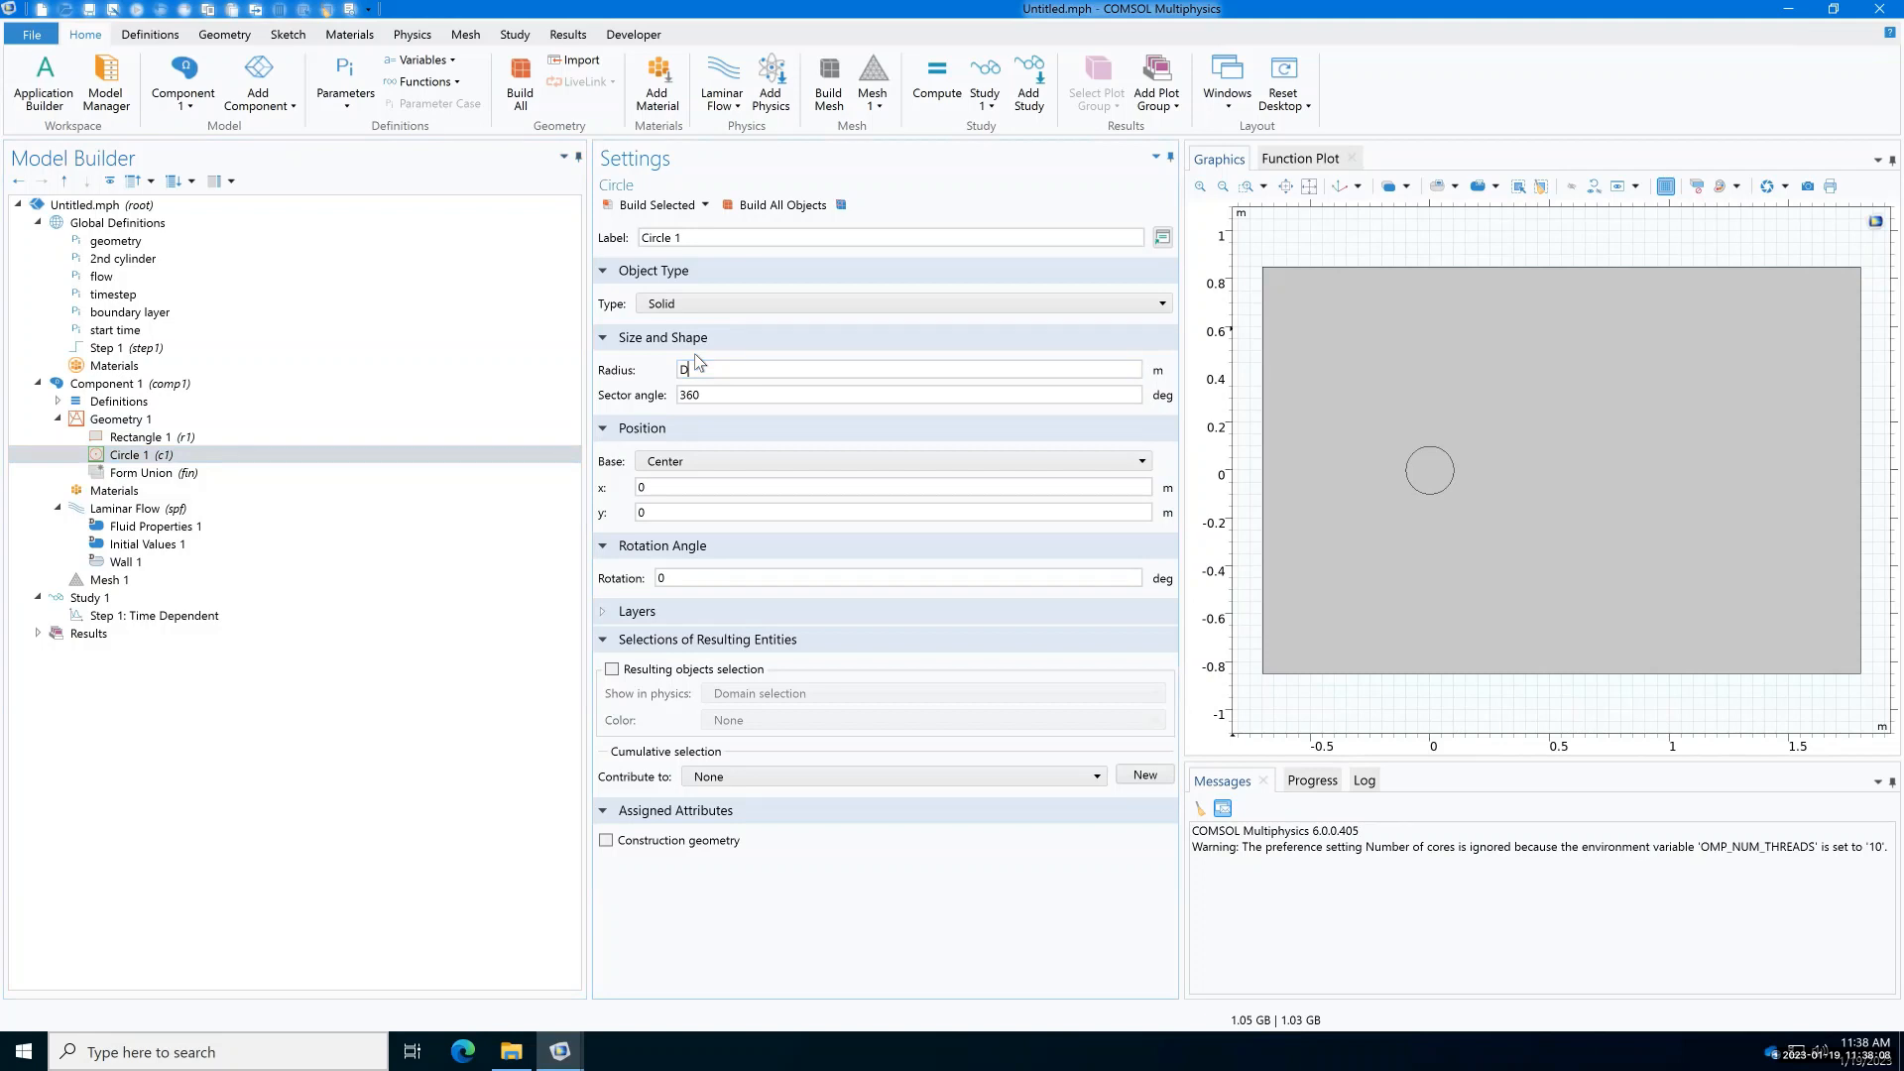
click(780, 205)
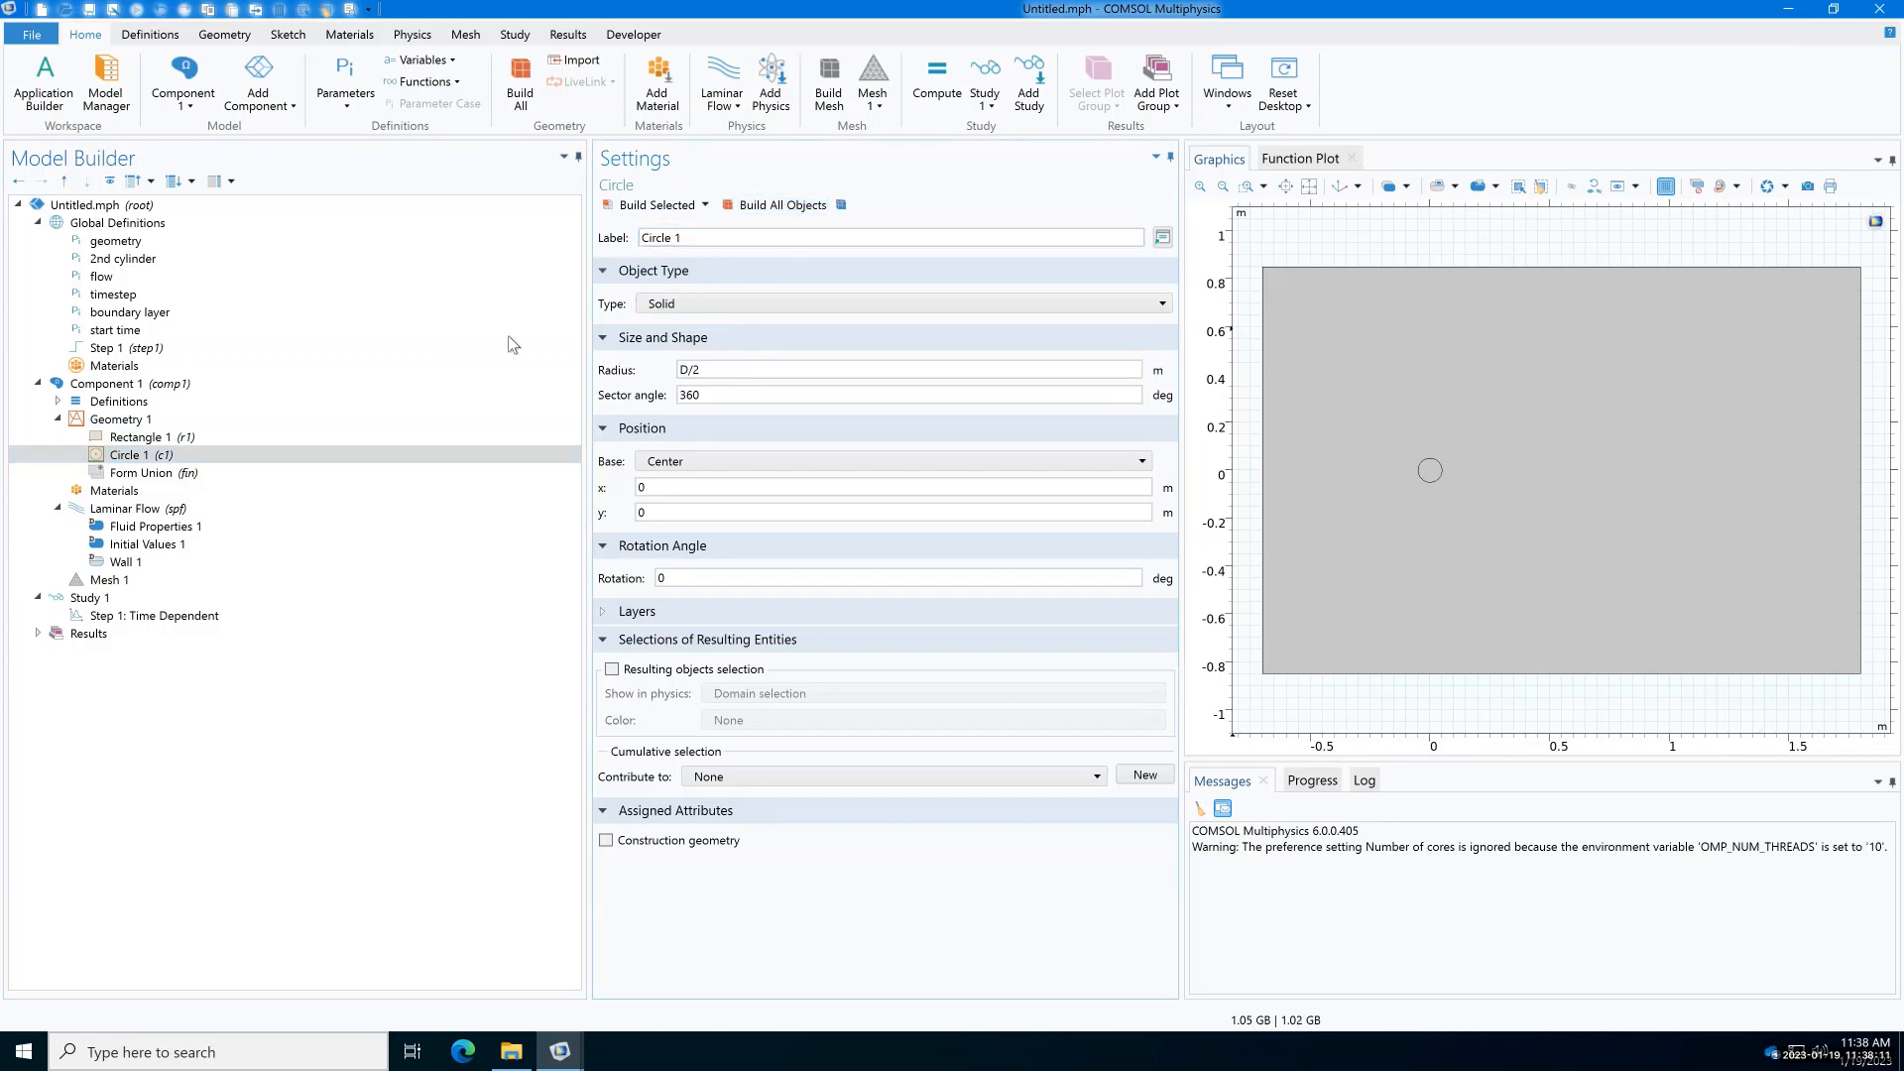
Step: Add a second circle with radius d/2 to Geometry 1
click(159, 419)
right_click(159, 418)
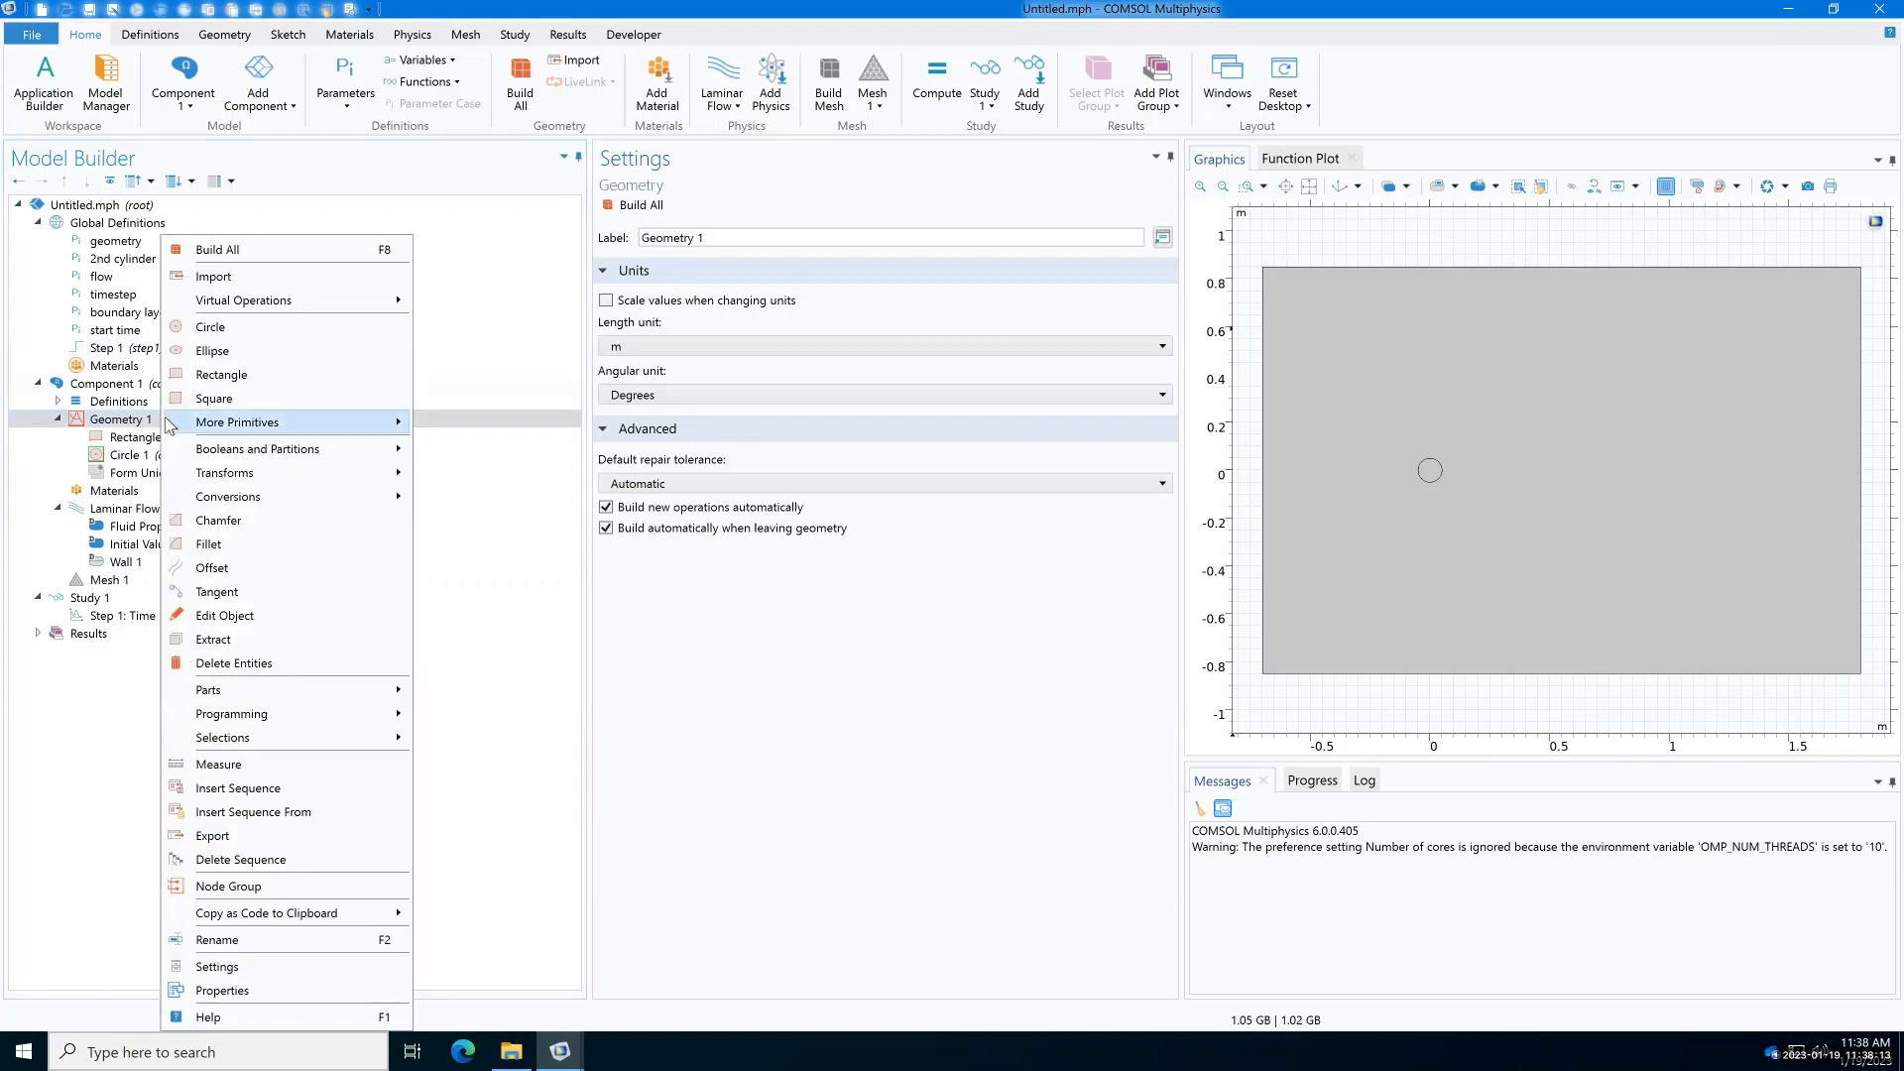
click(223, 334)
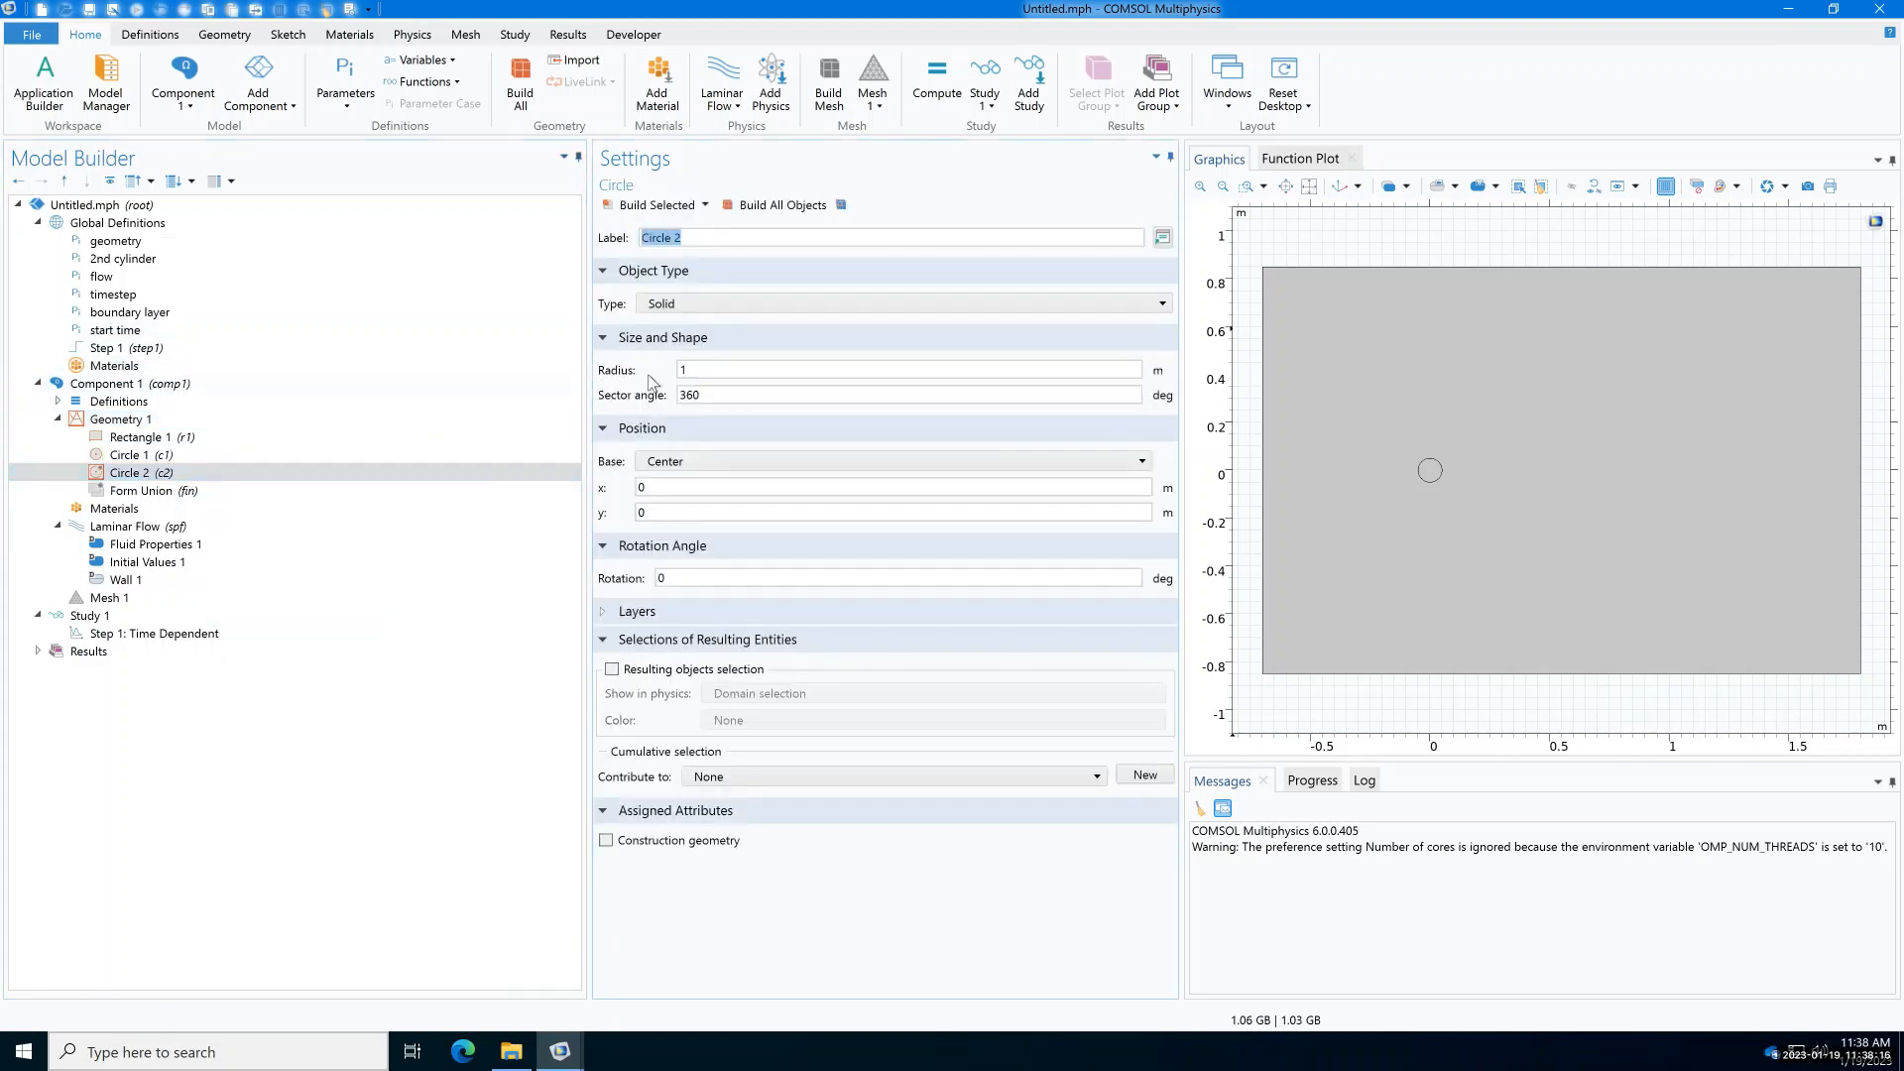
click(681, 370)
drag(696, 367, 655, 366)
text(d/2)
Step: Centre the second circle at x = L*cos(alpha) and y = L*sin(alpha), and build all objects
click(688, 488)
double_click(688, 486)
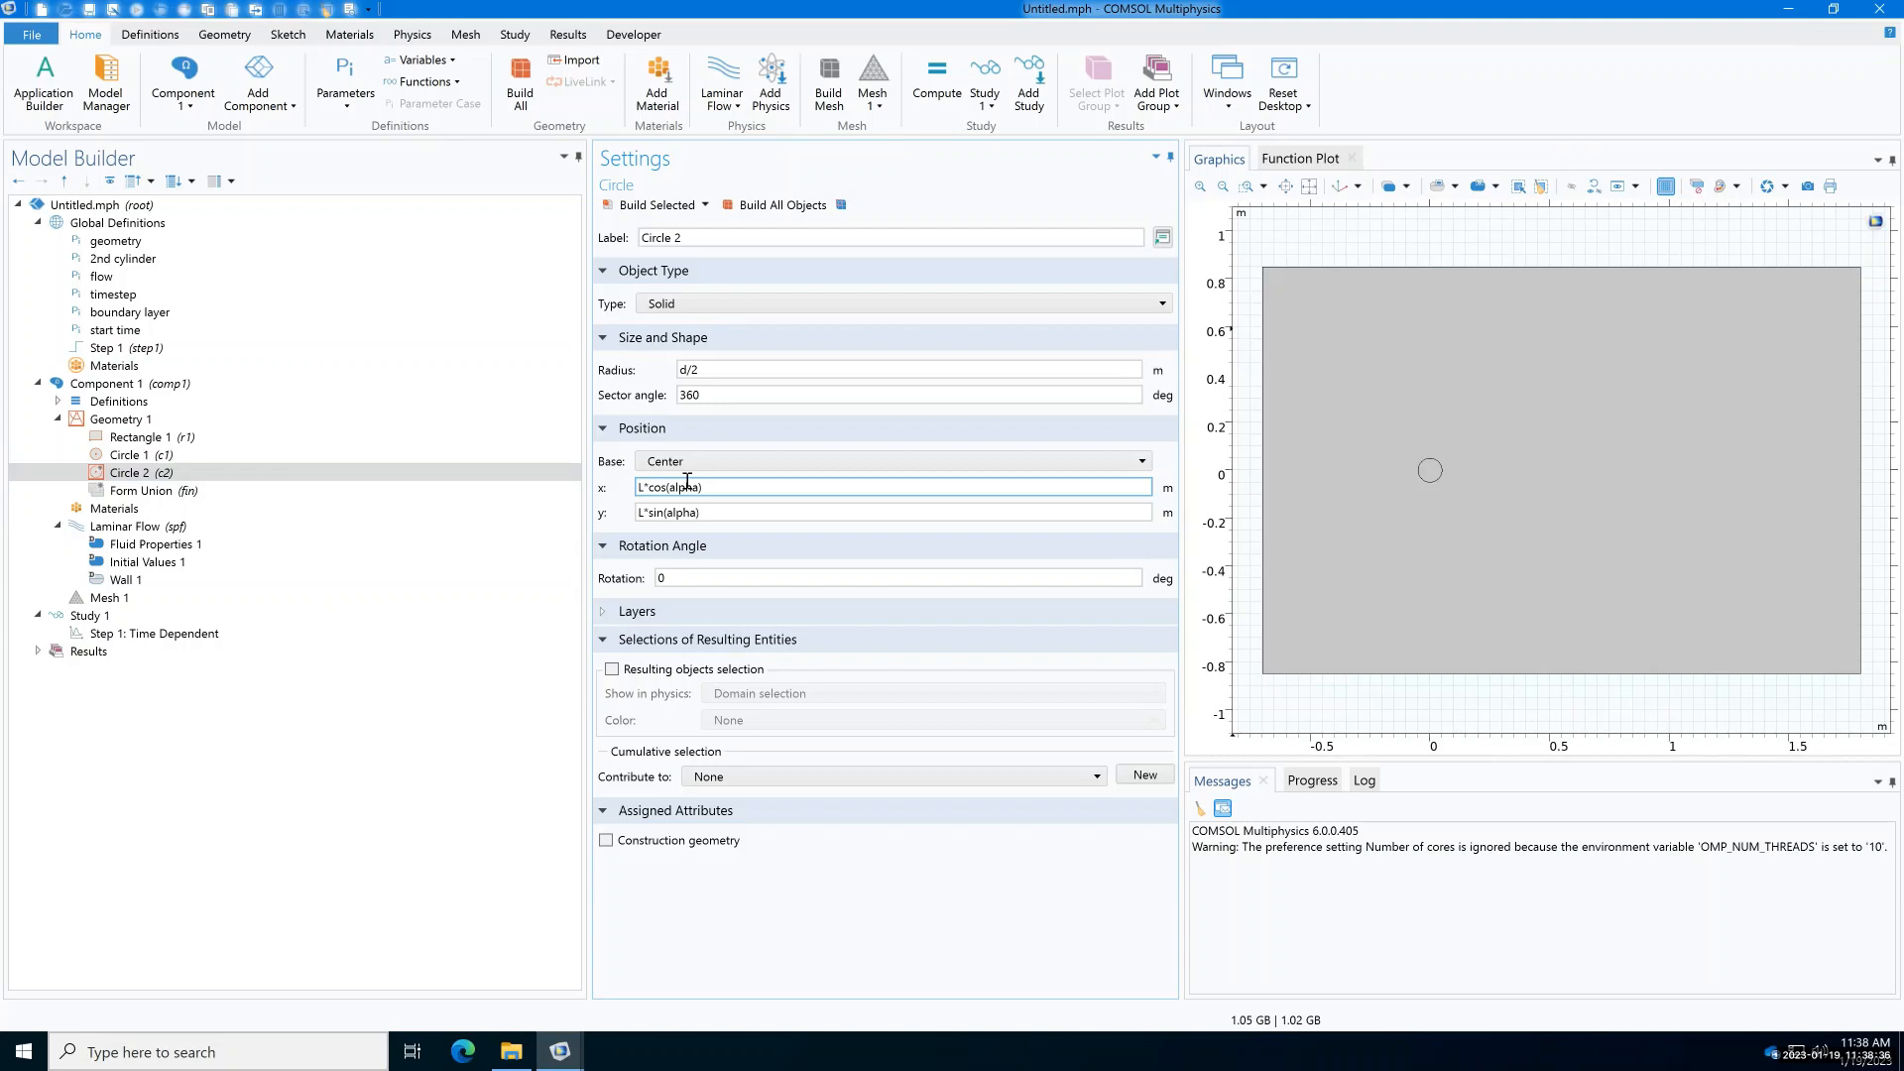
click(780, 208)
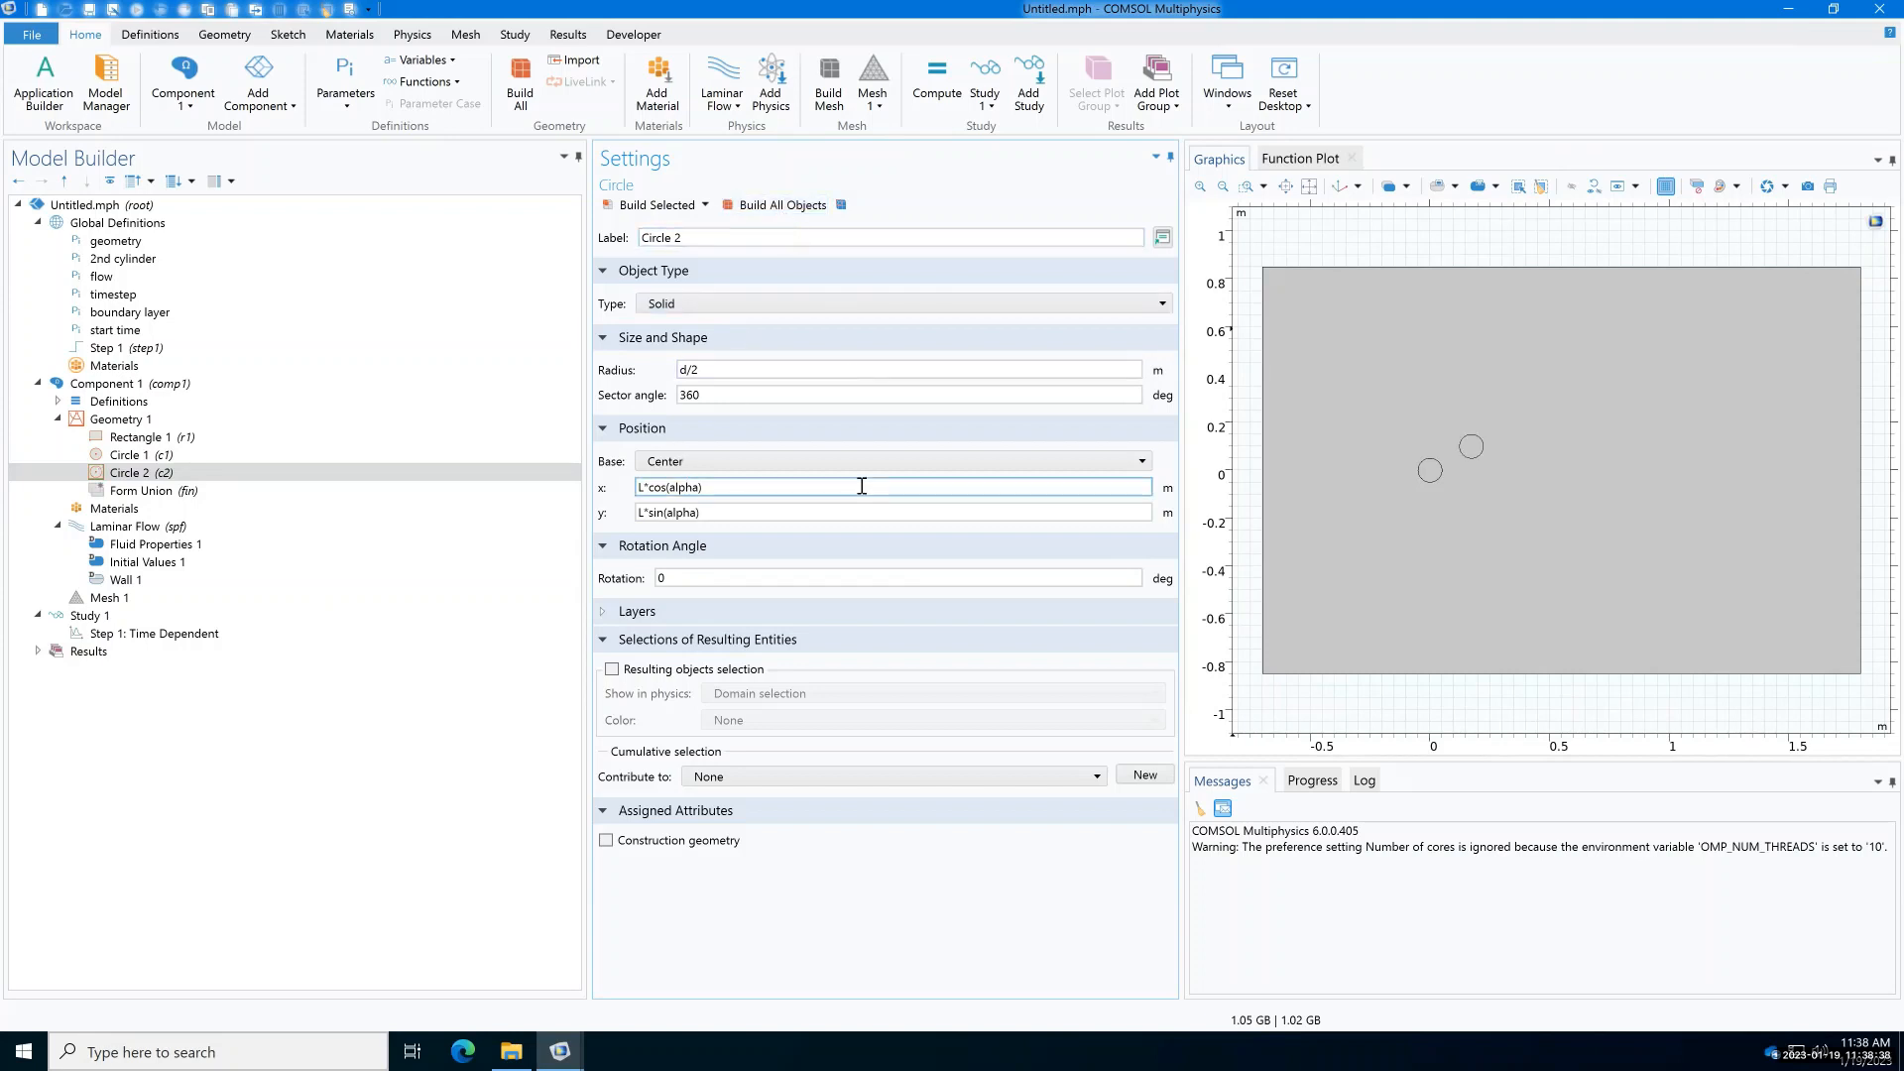
Step: Subtract both circles from the rectangle with a Difference operation and build the geometry
click(133, 421)
right_click(133, 420)
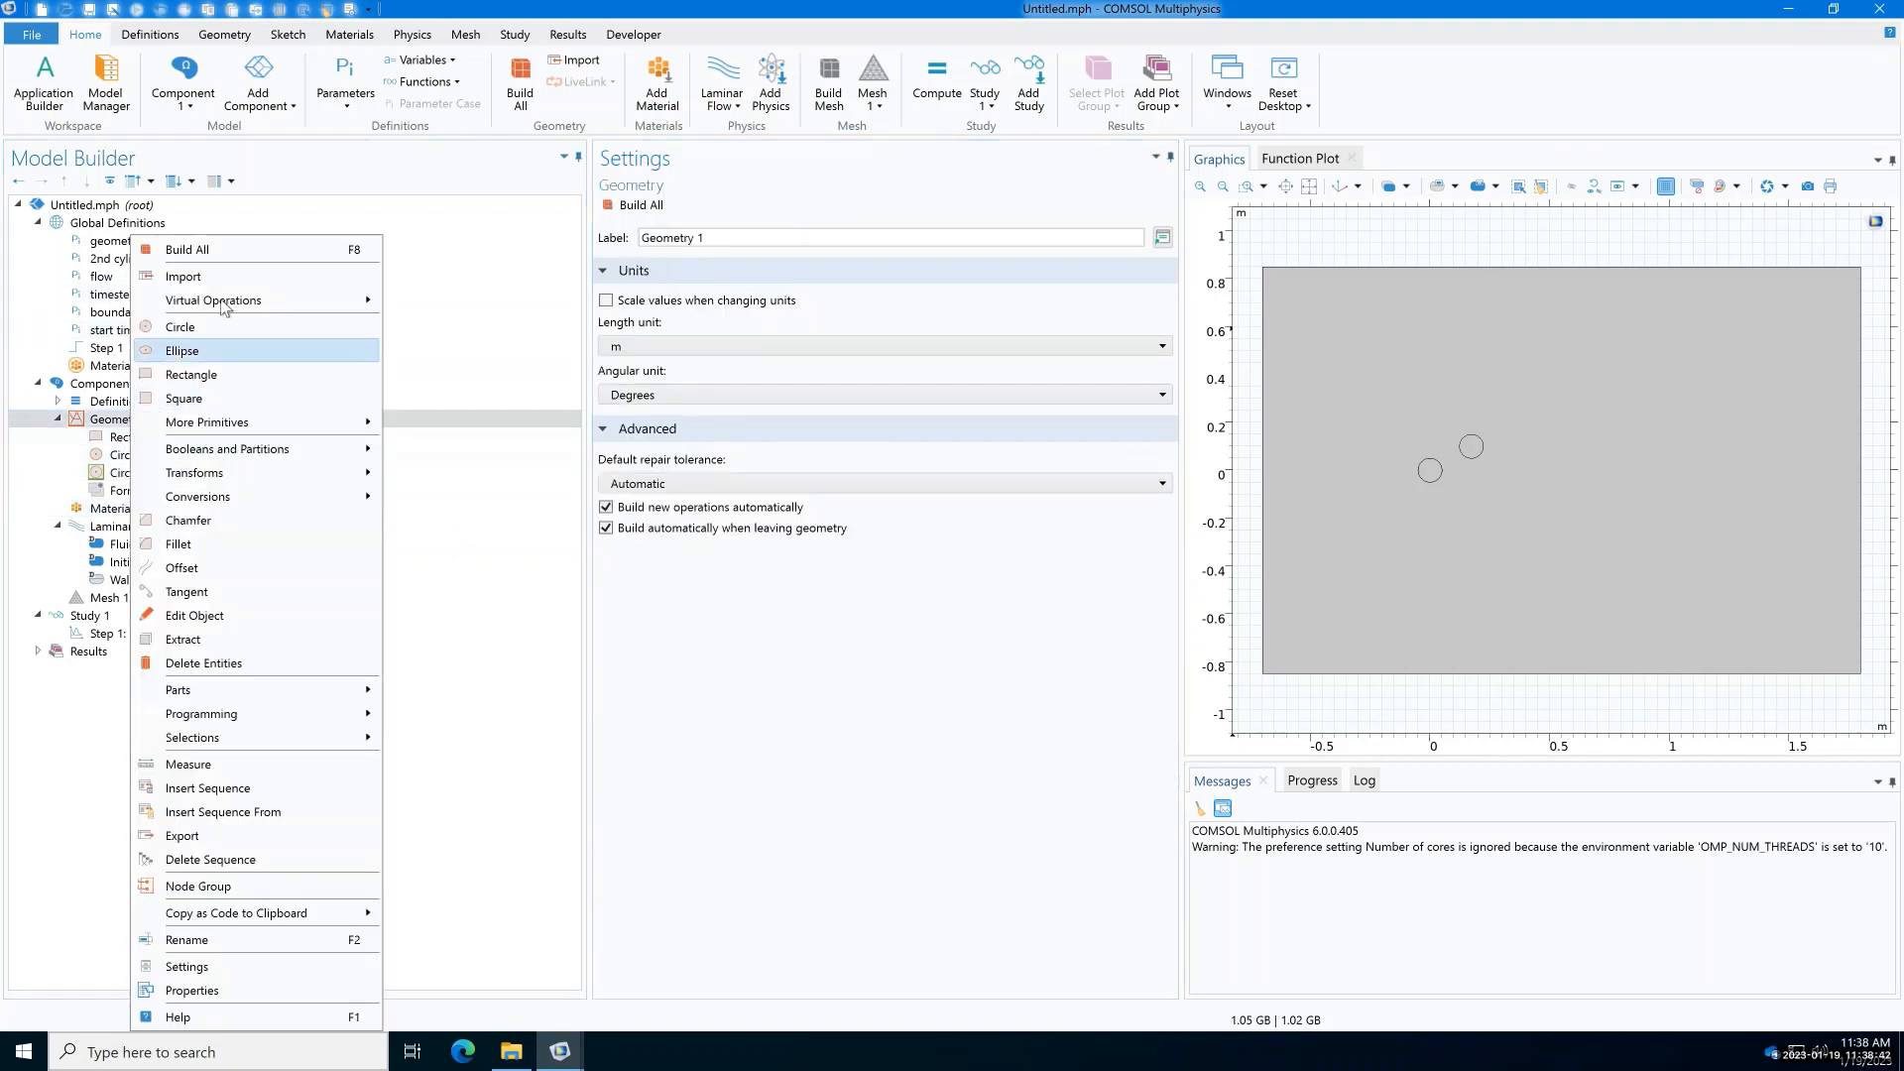
mouse_move(288, 449)
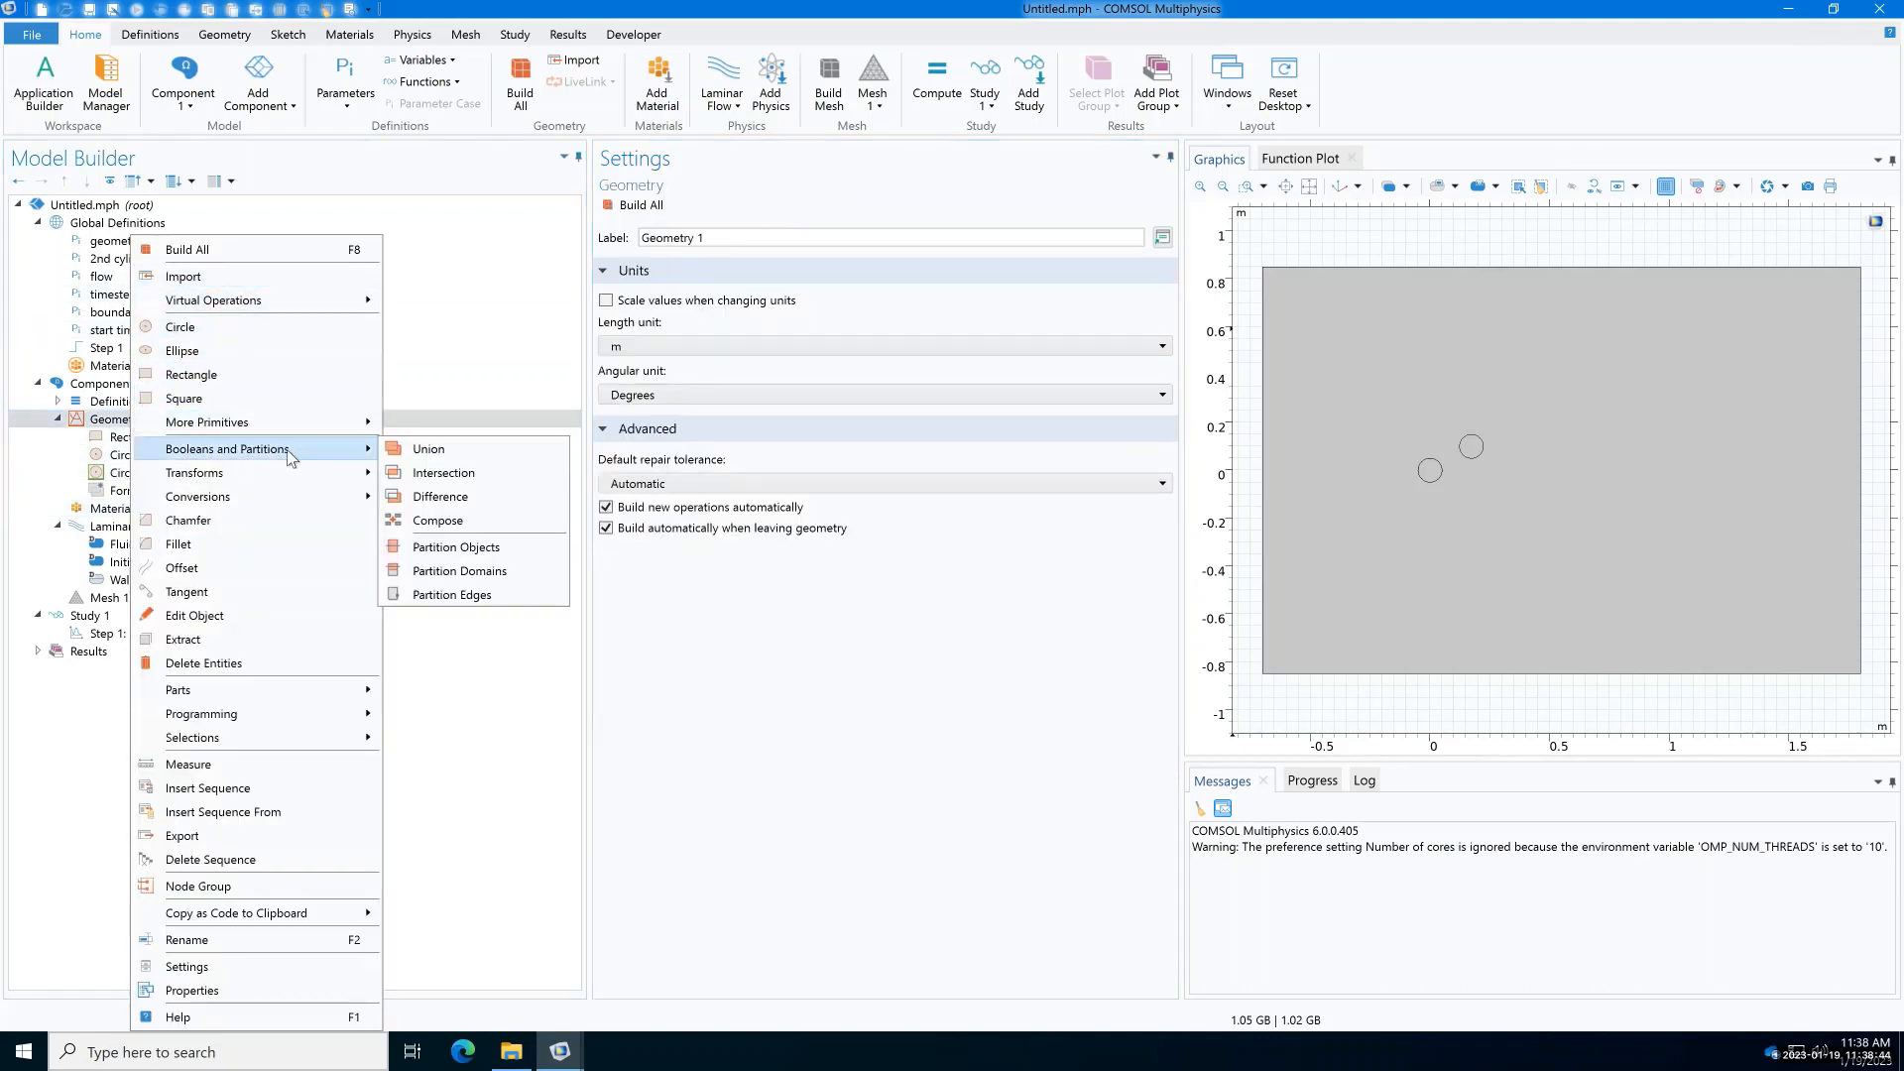
click(474, 496)
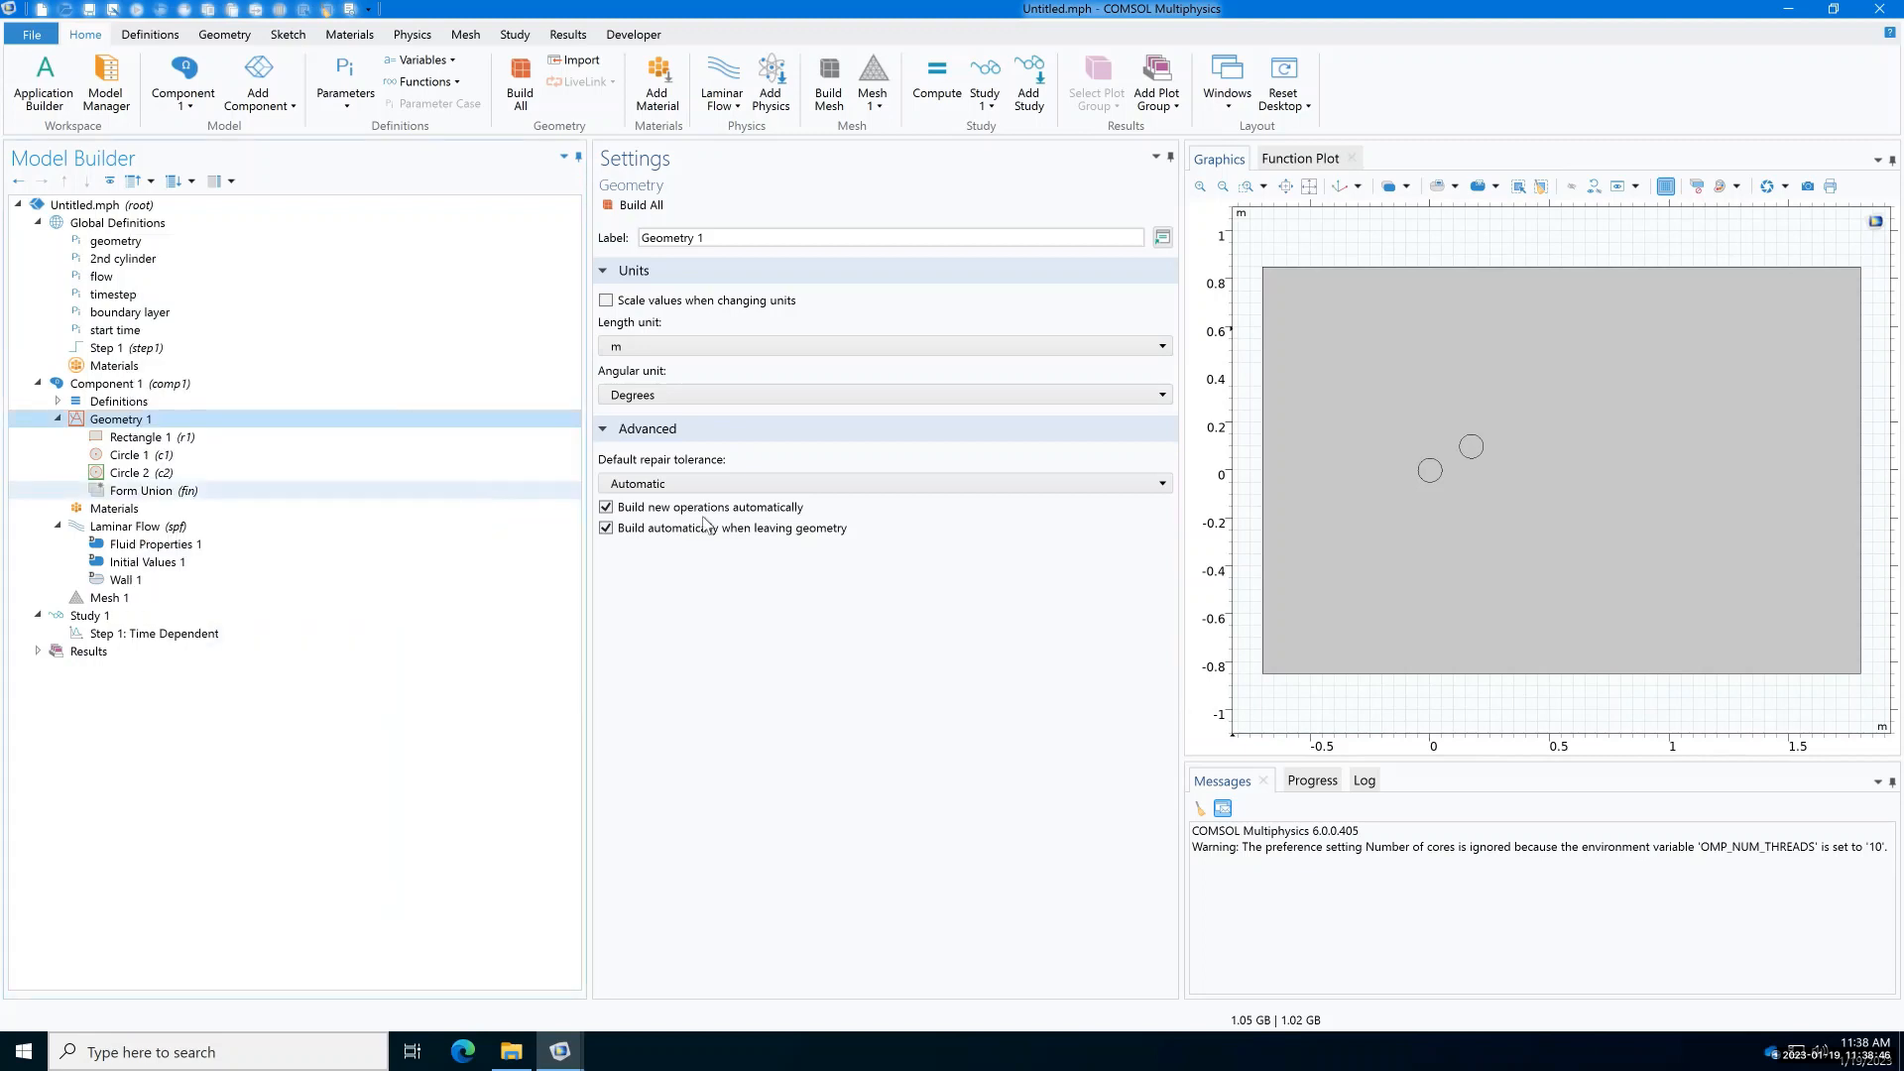
click(1400, 390)
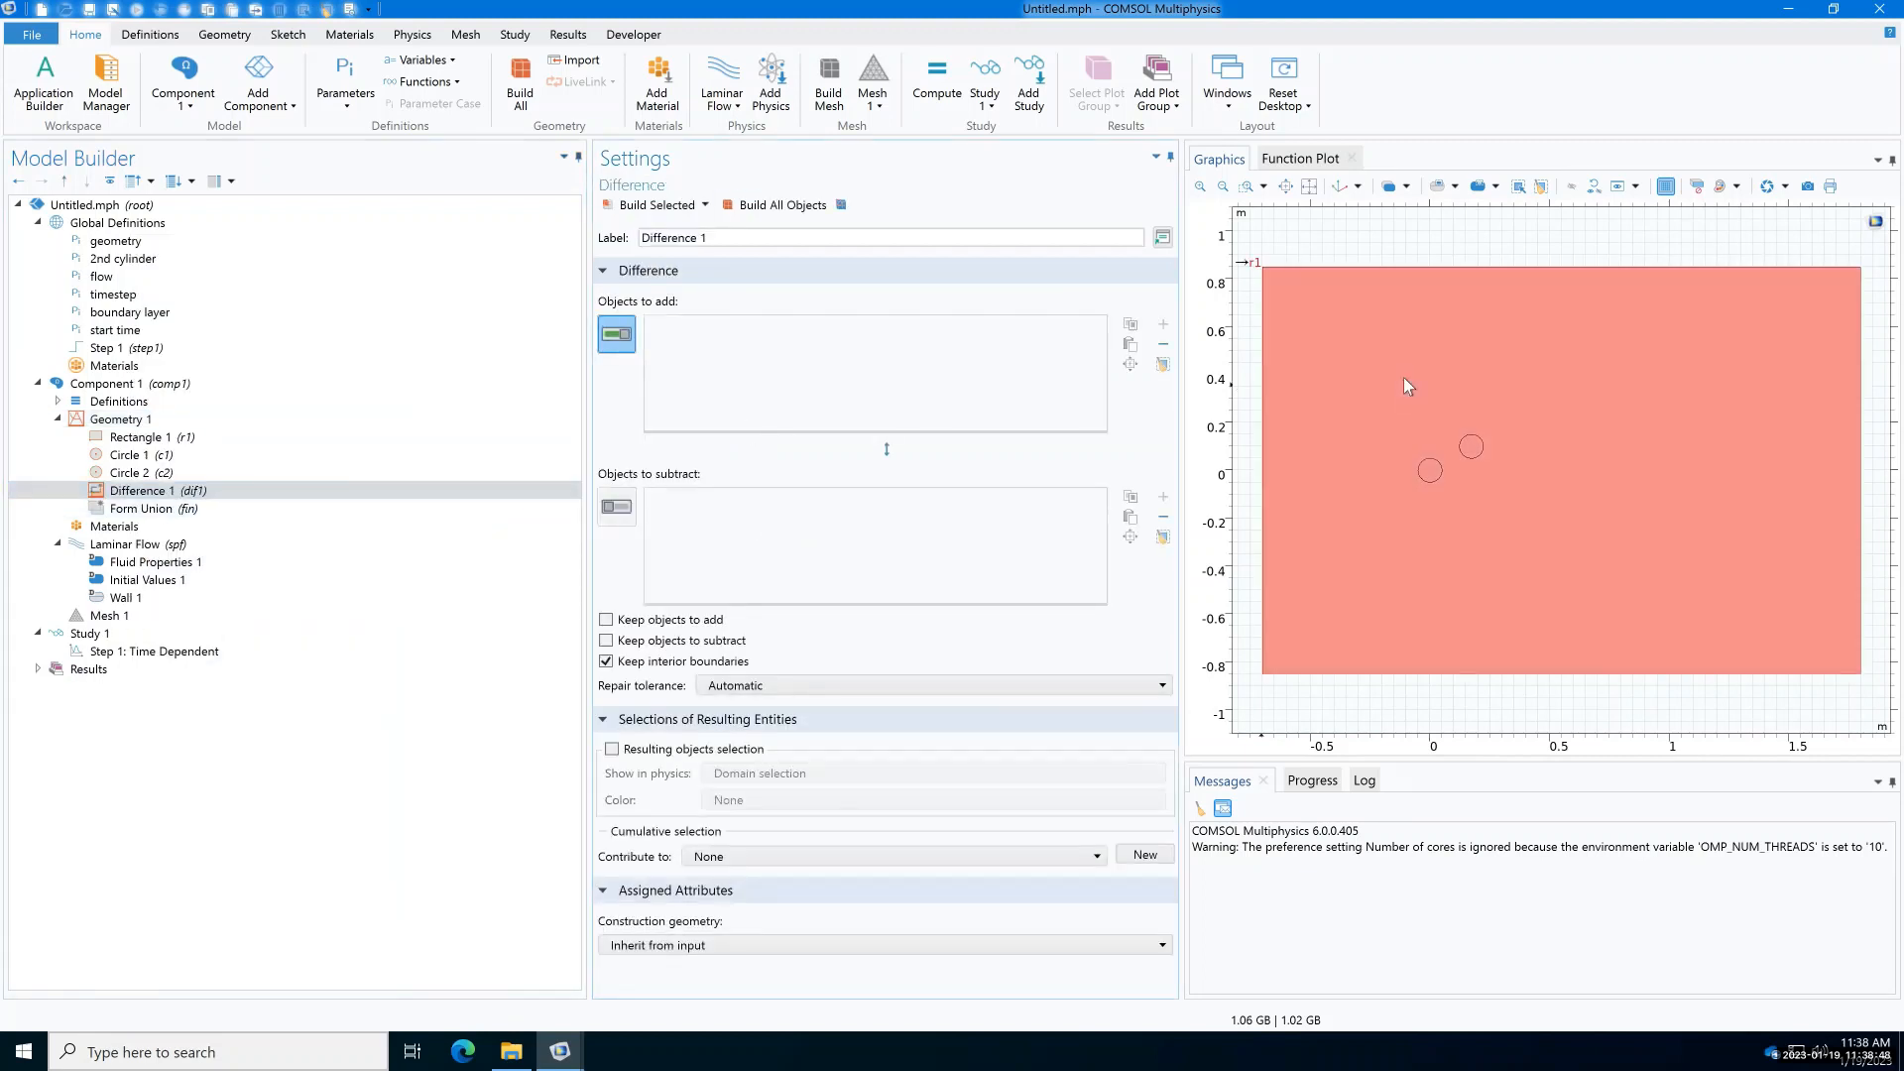
click(616, 506)
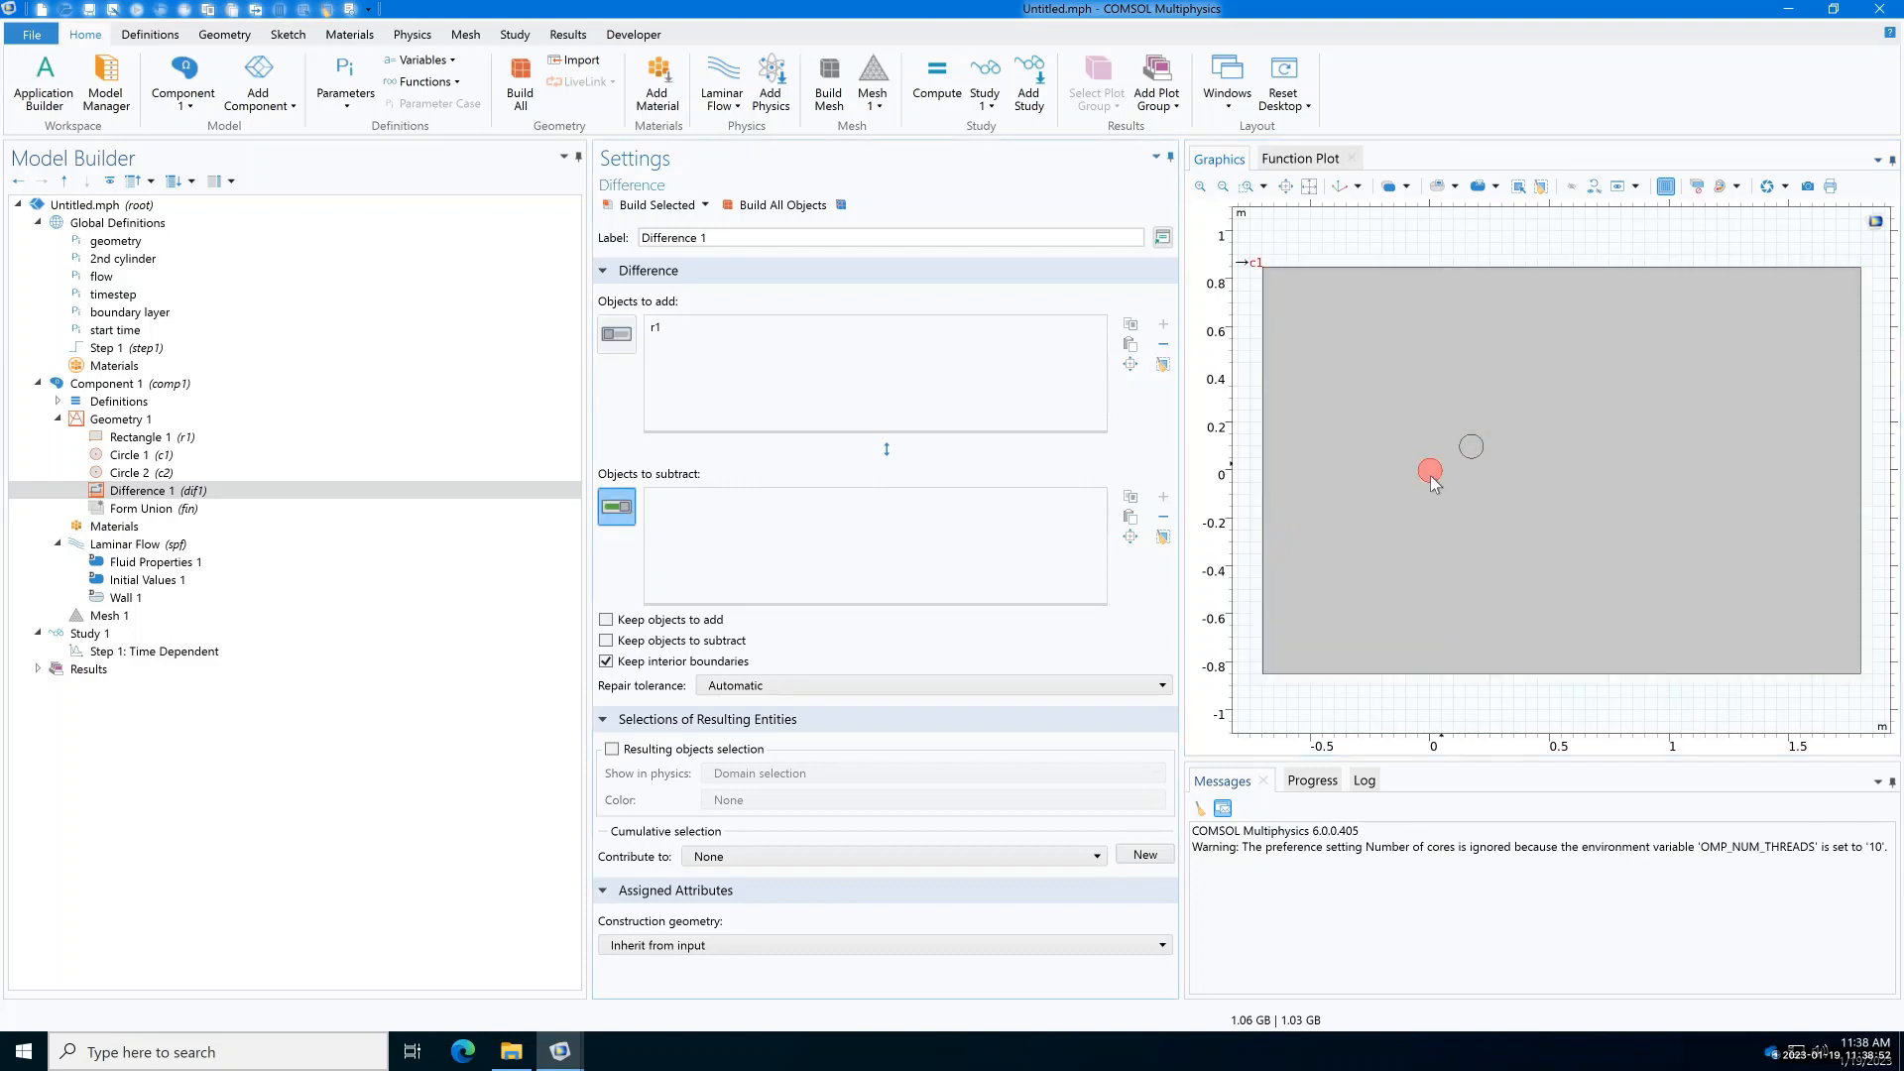
click(1430, 470)
click(1471, 446)
key(F7)
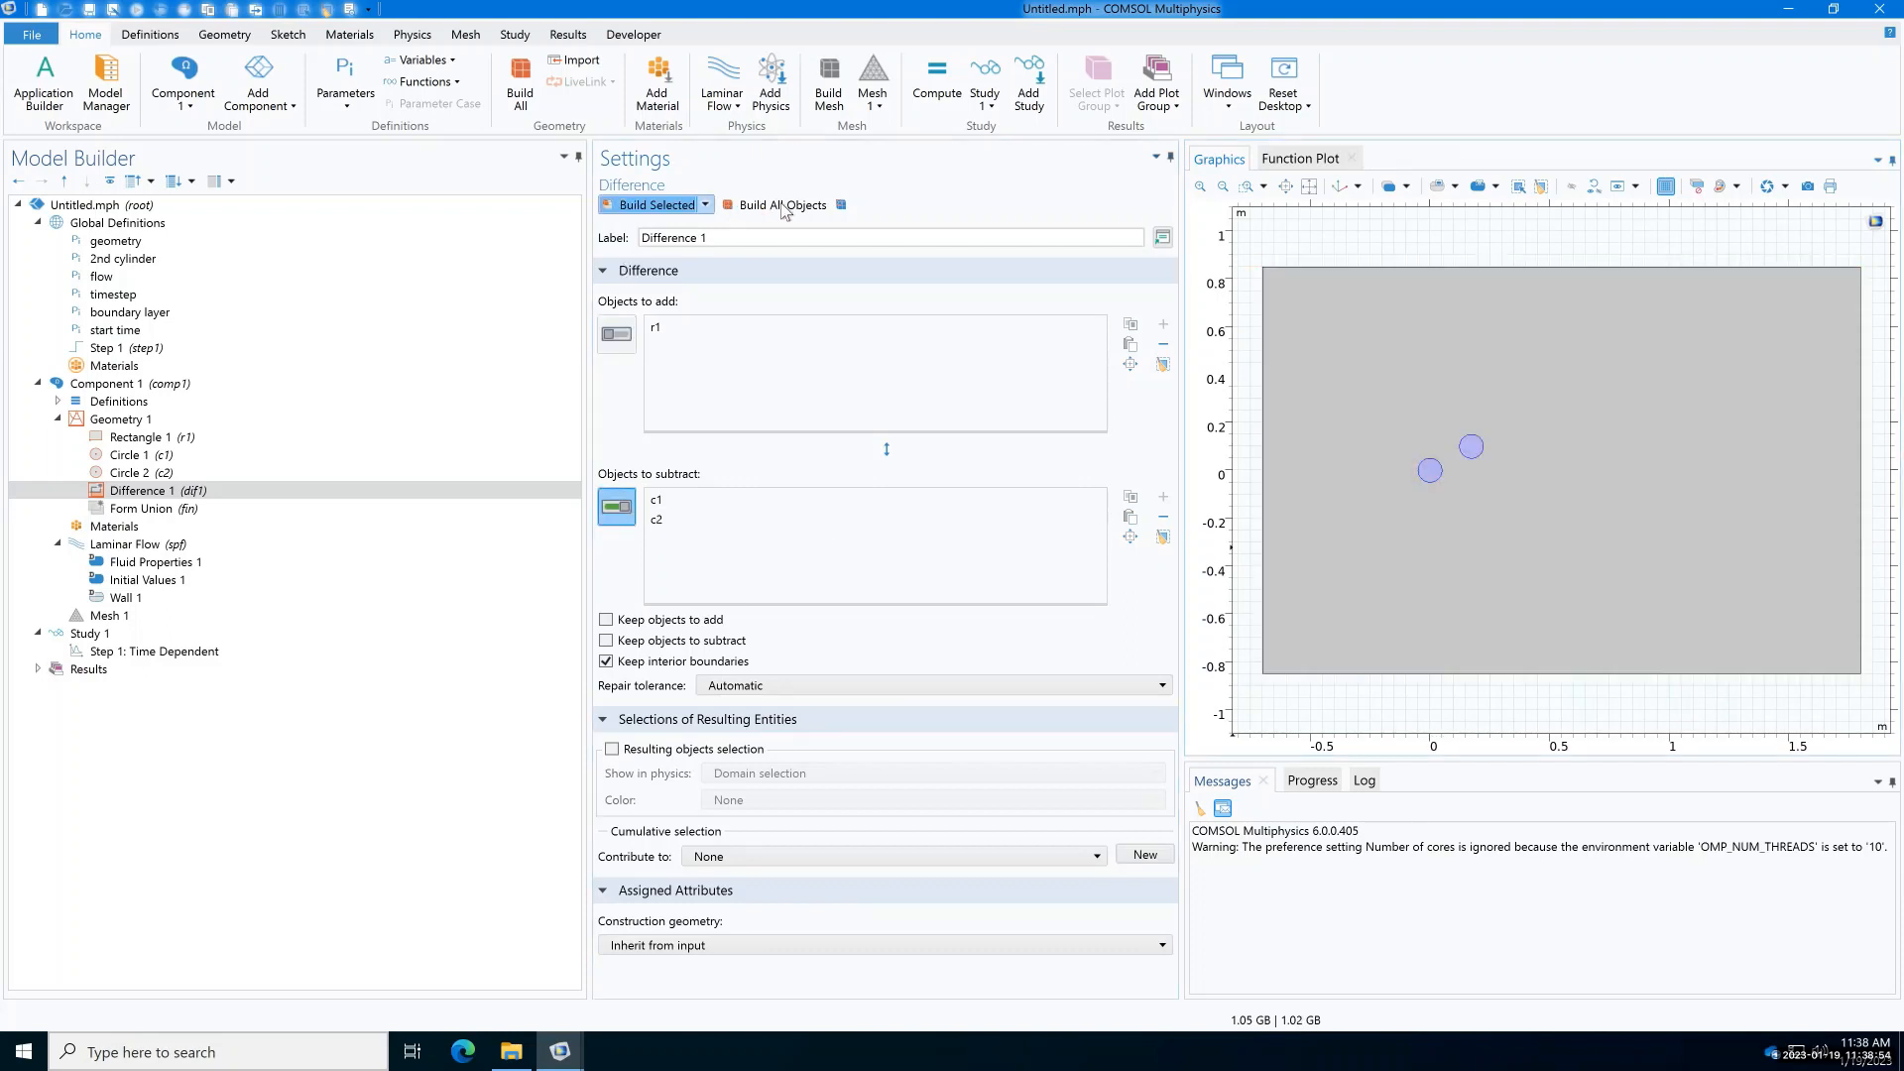
Step: Add a blank material to Component 1 with density rhorho and dynamic viscosity mumu
click(119, 528)
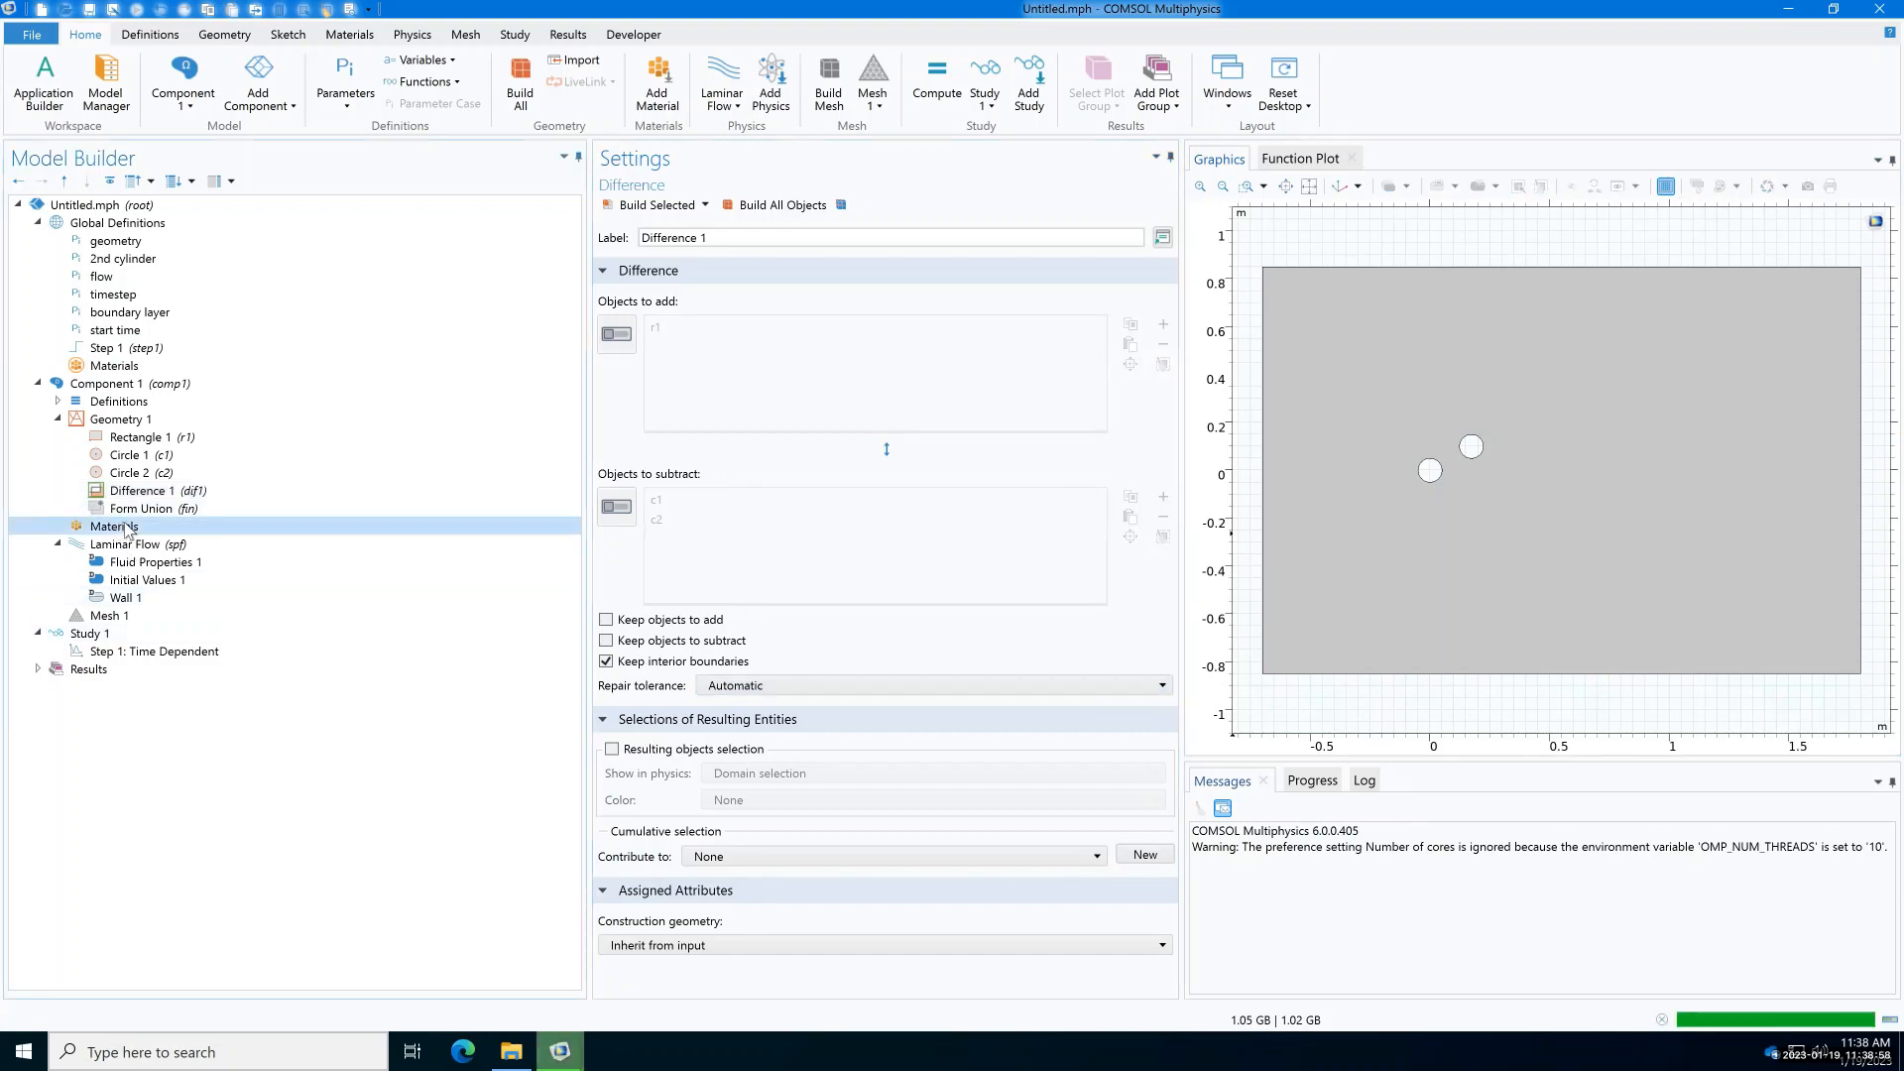
right_click(129, 528)
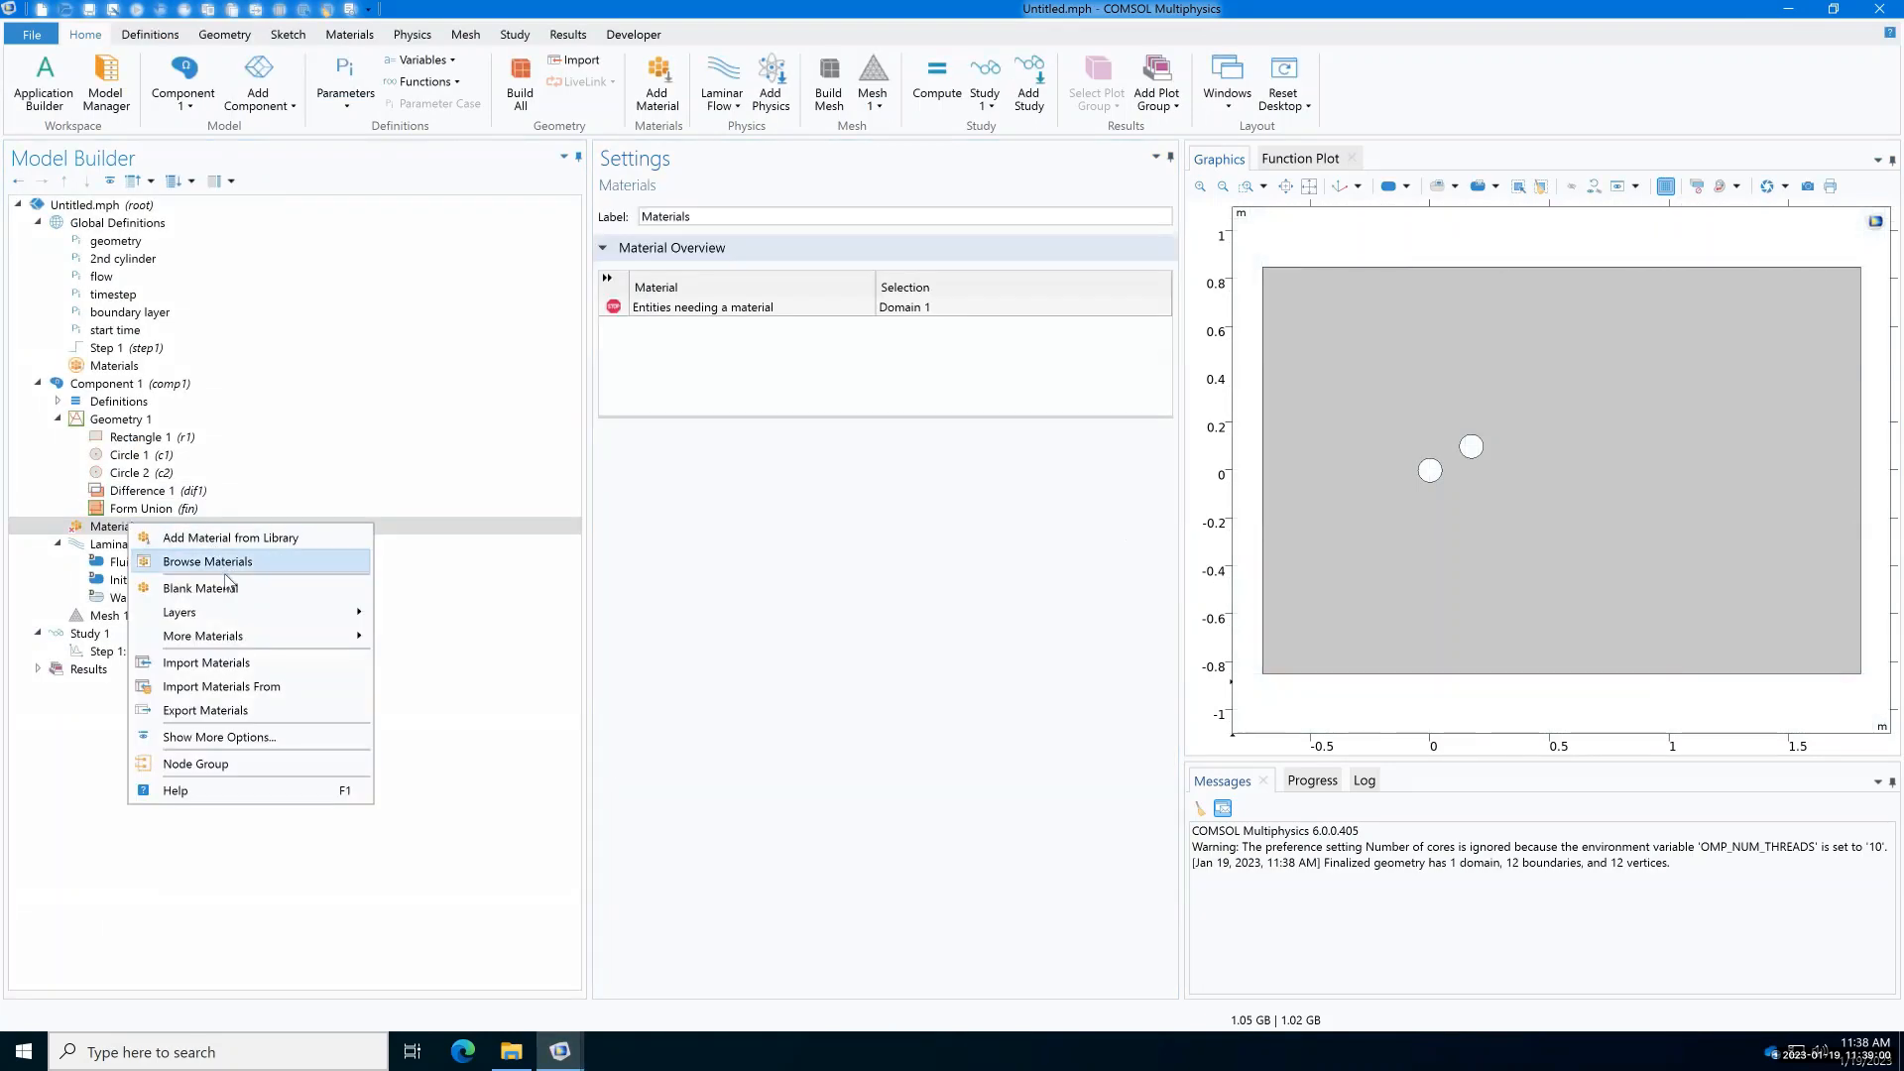
key(Escape)
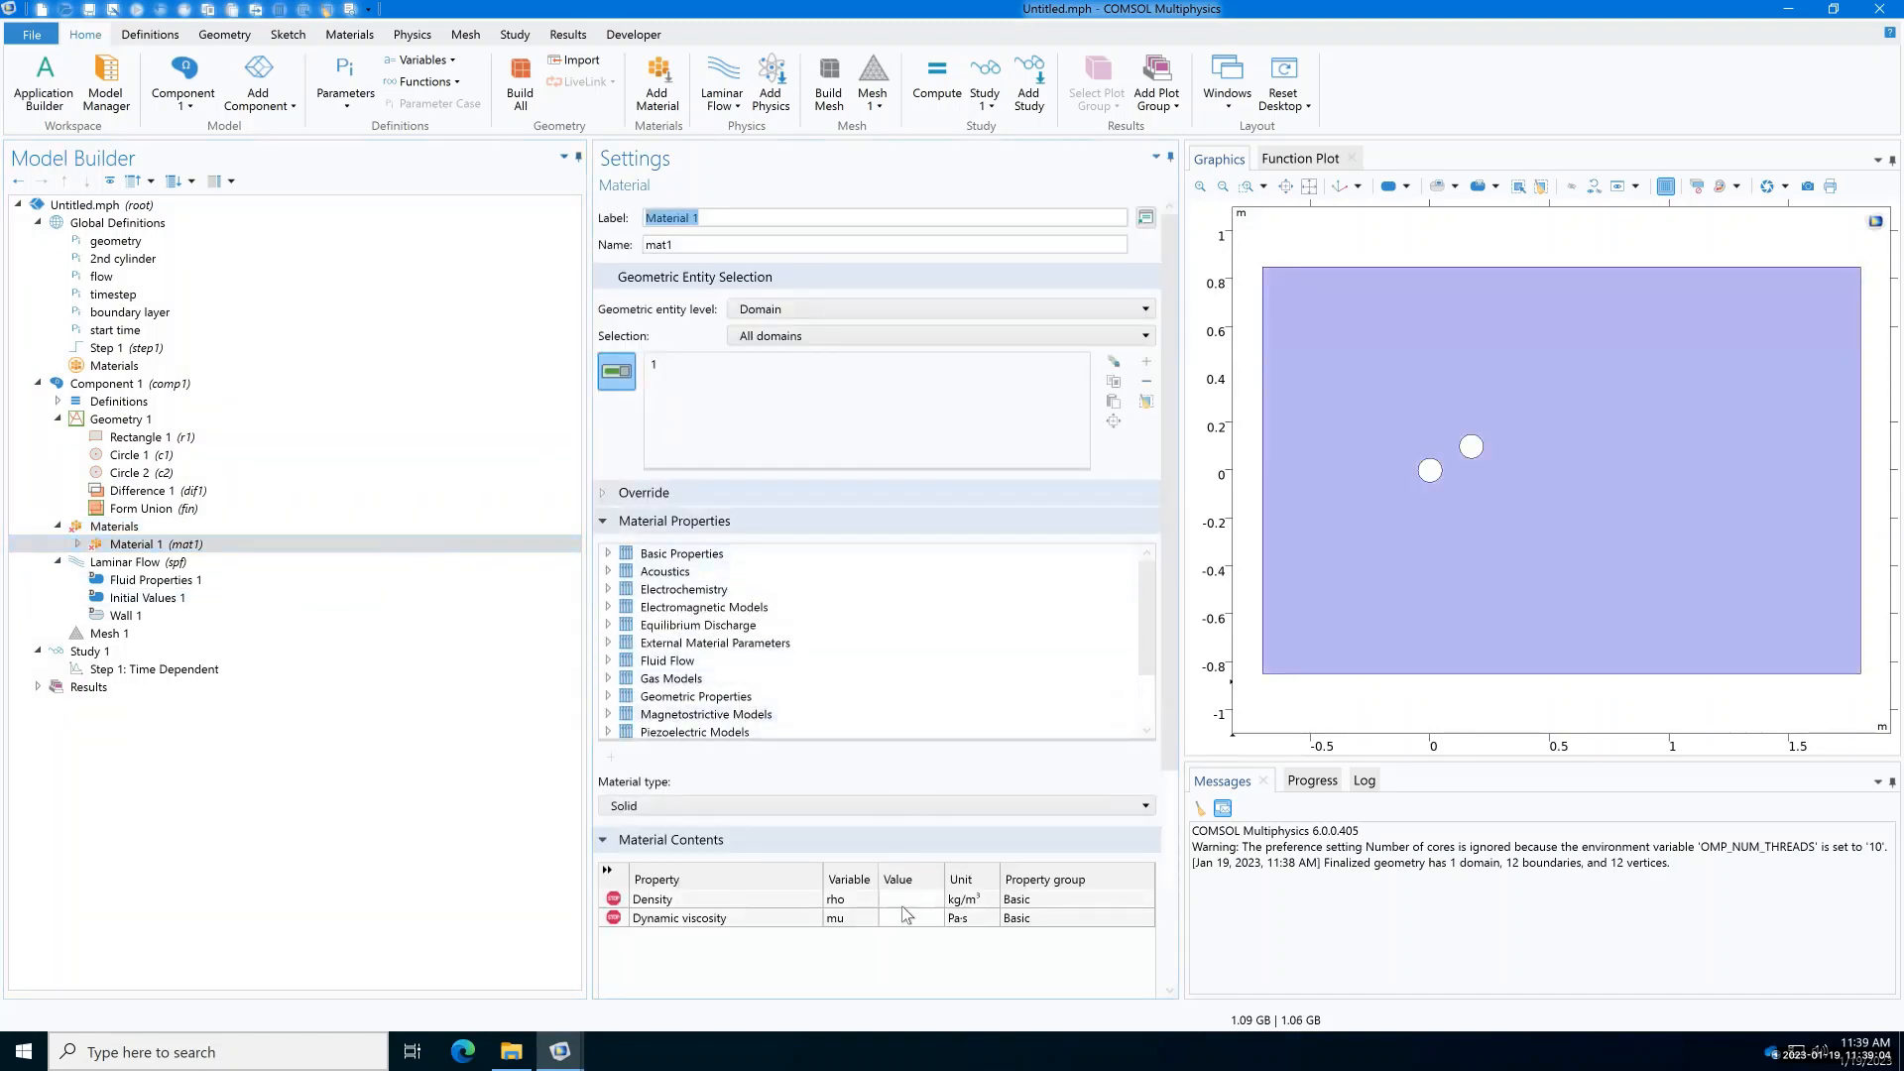
click(910, 899)
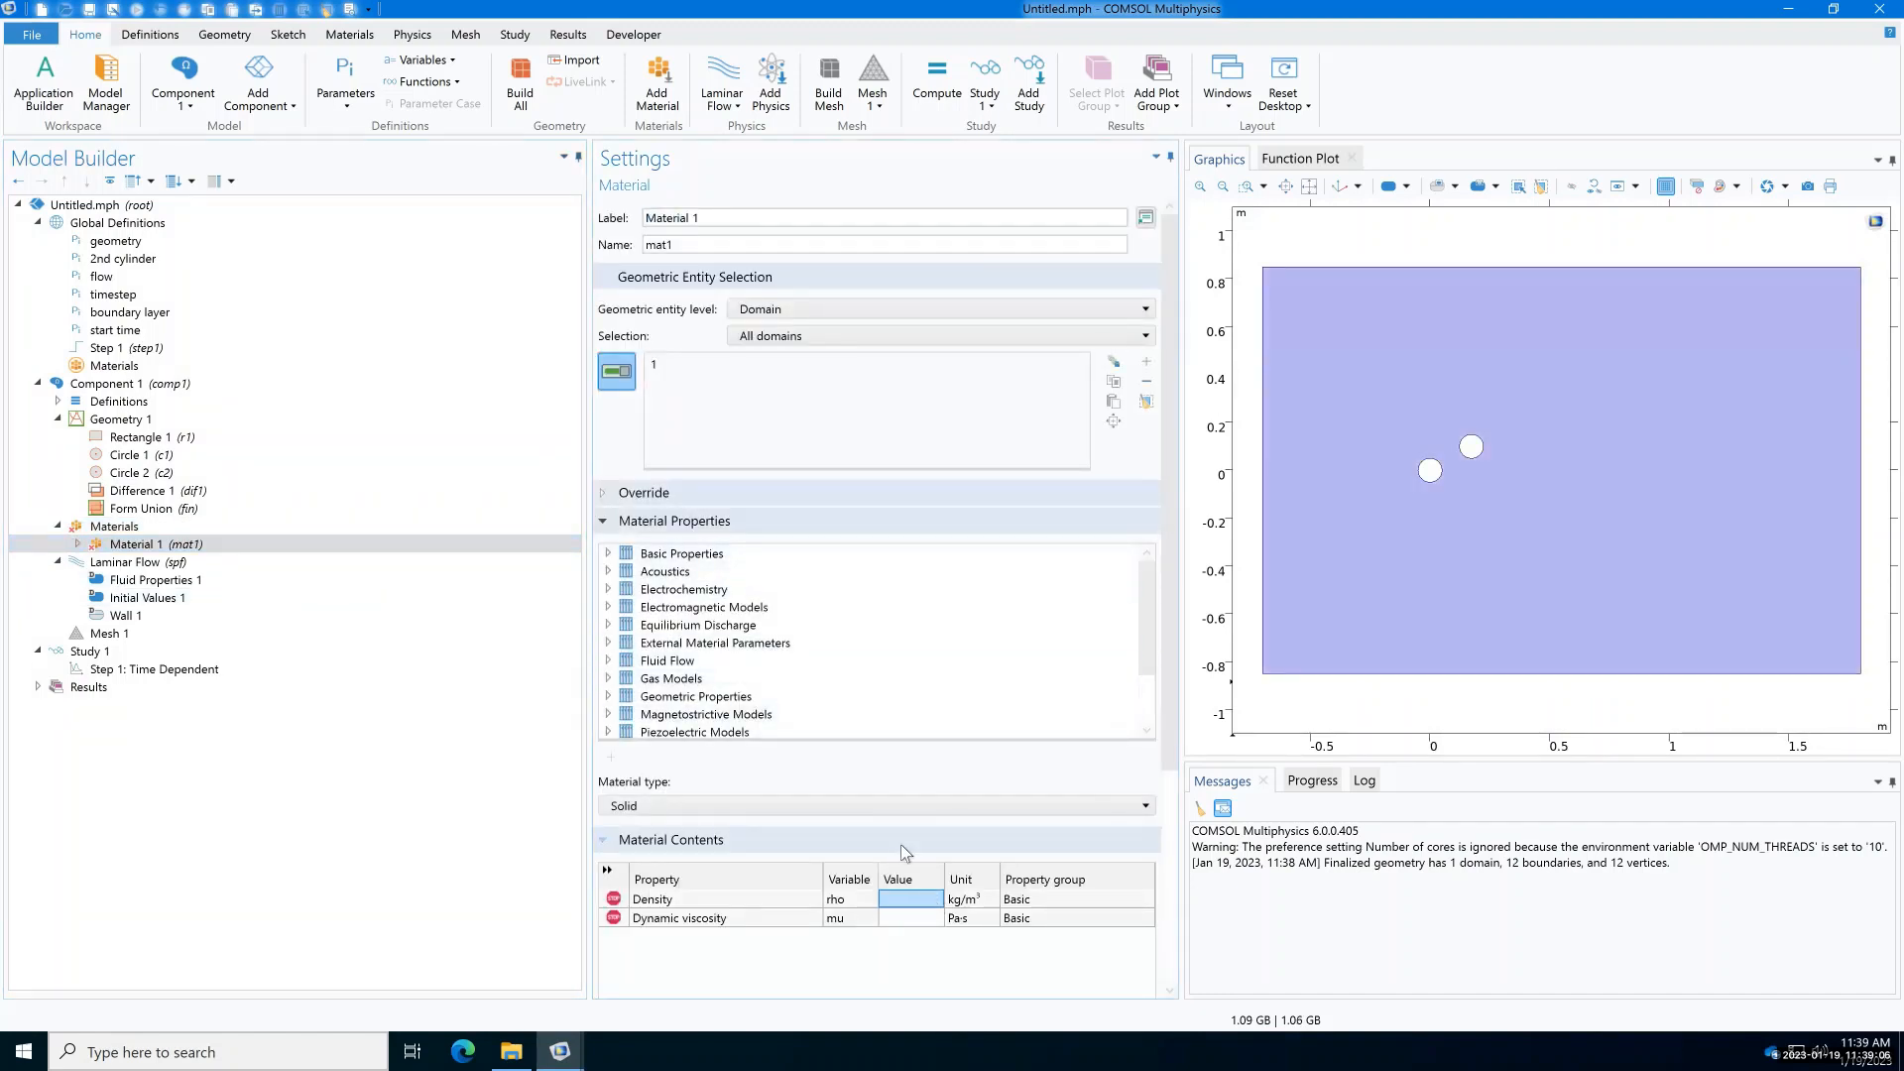
text(rhorho)
click(912, 917)
text(mumu)
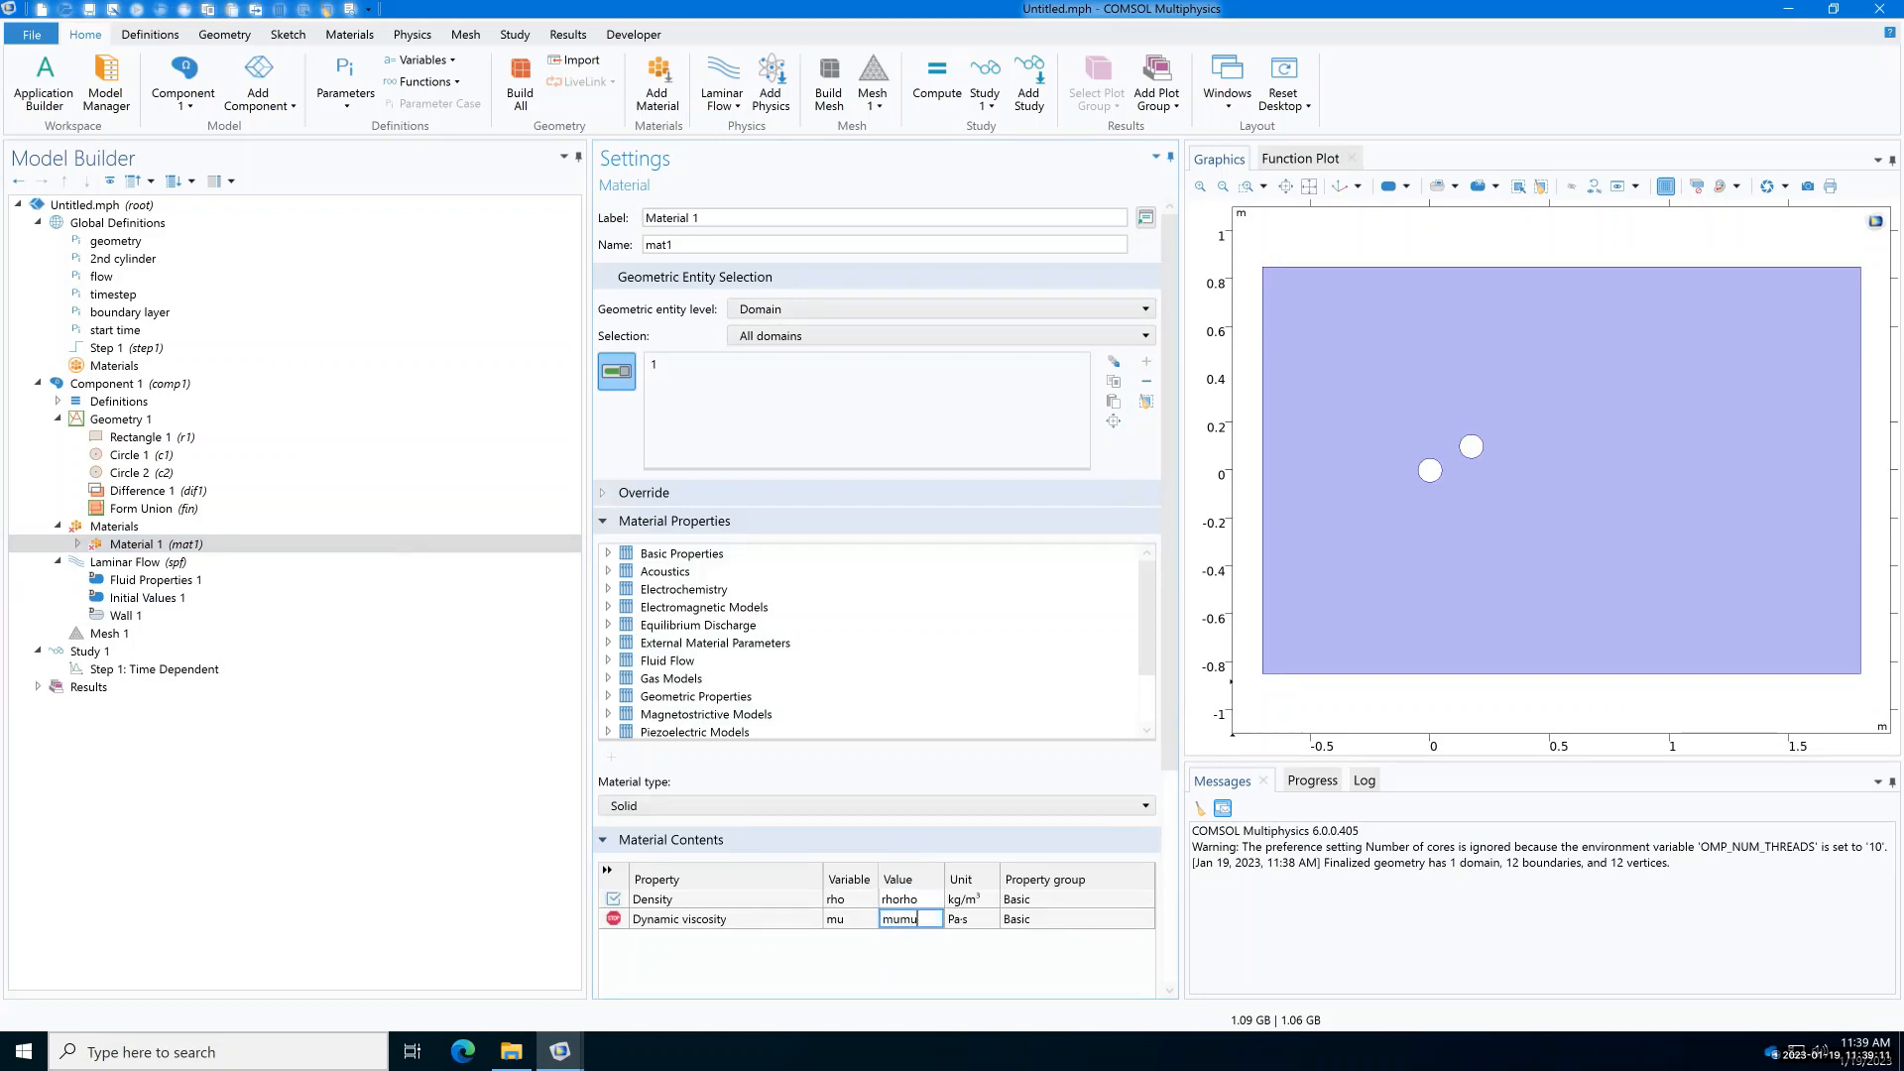
click(890, 980)
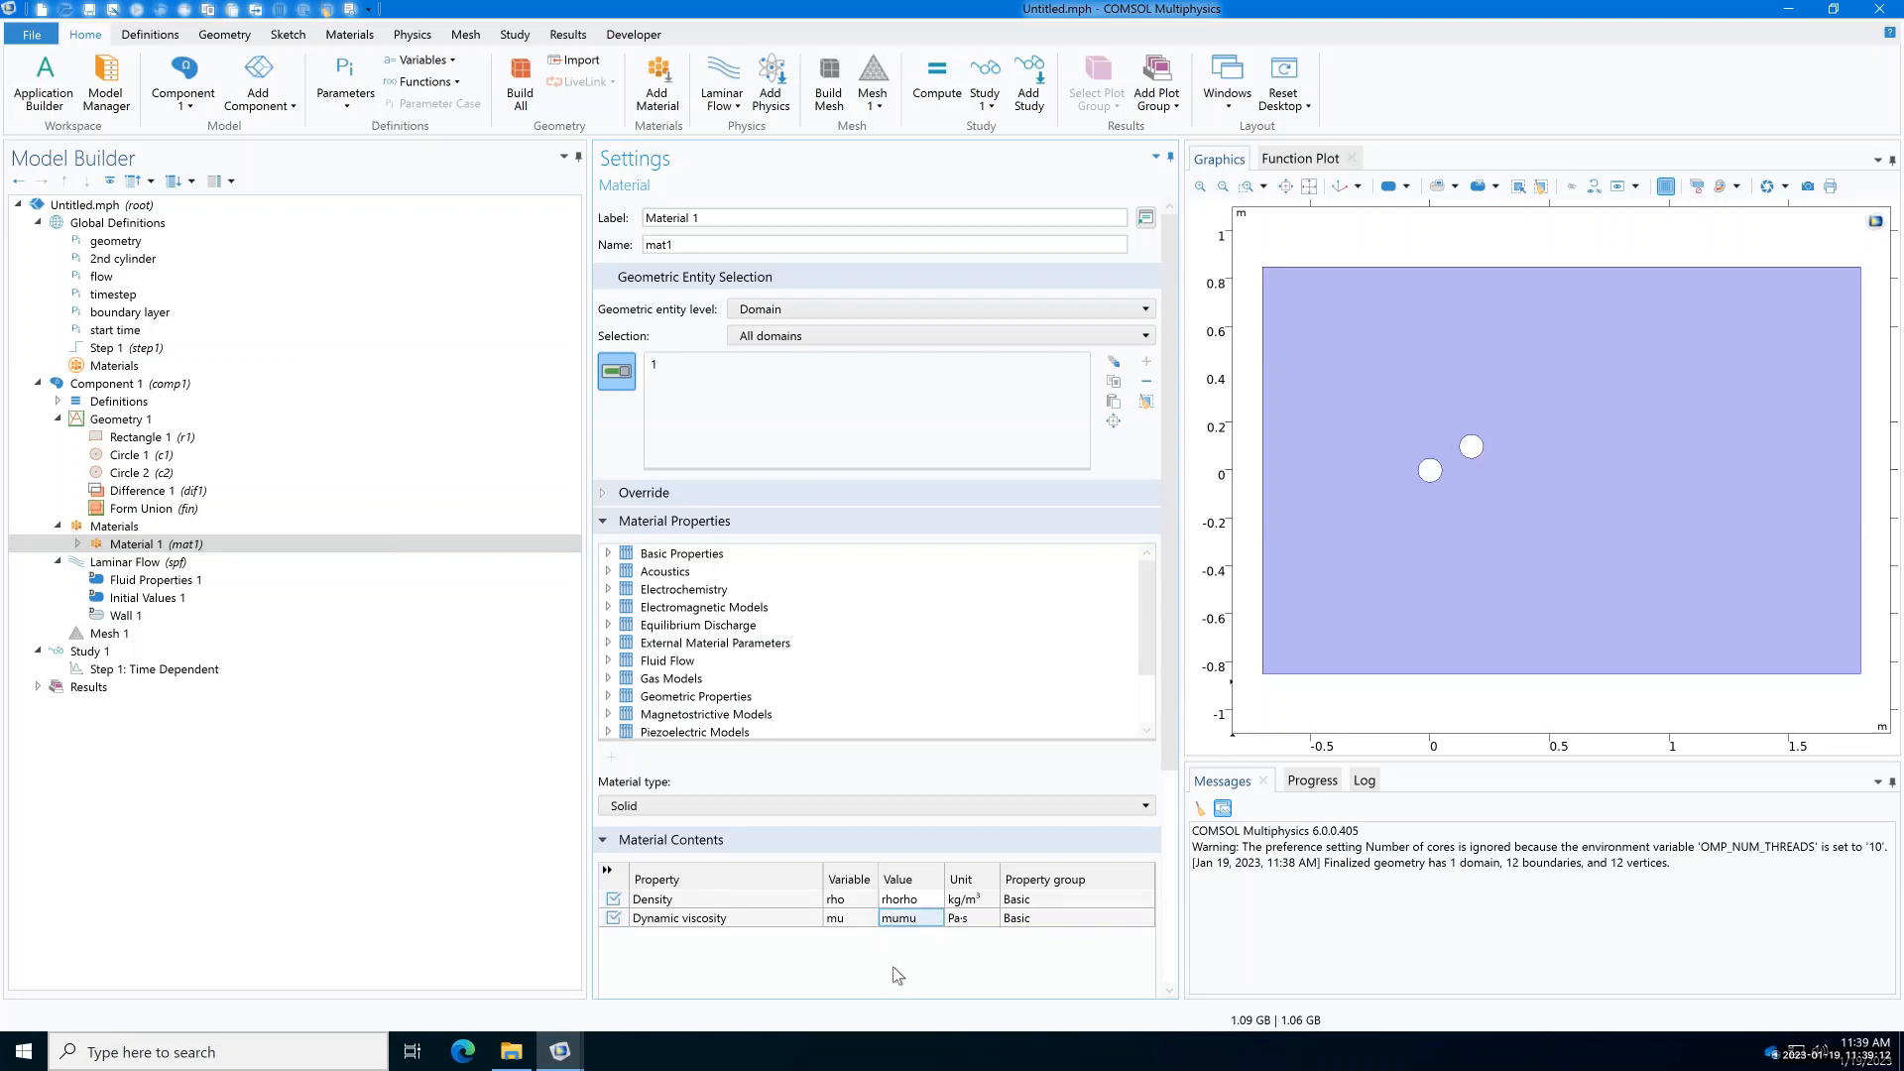
Step: Add a Wall condition to Laminar Flow on the rectangle's upper and lower edges and set it to Slip
click(138, 562)
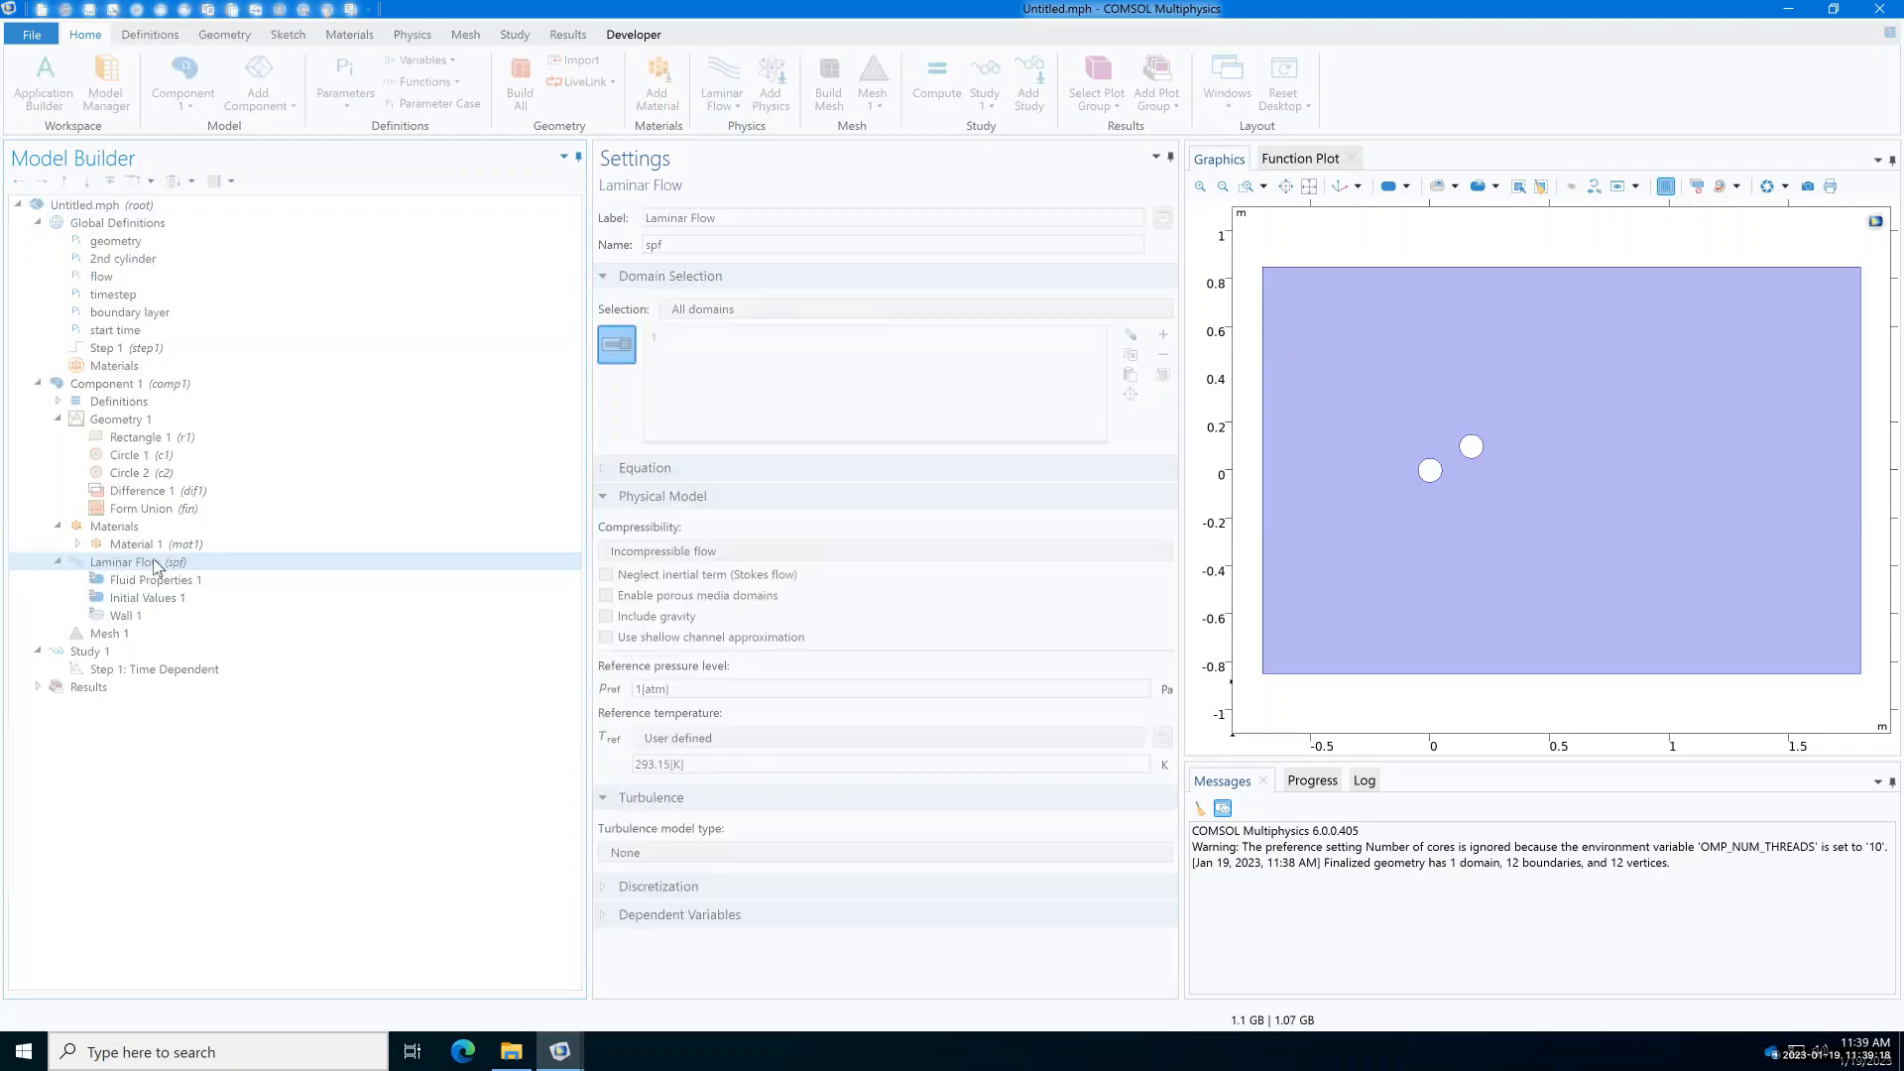
right_click(172, 566)
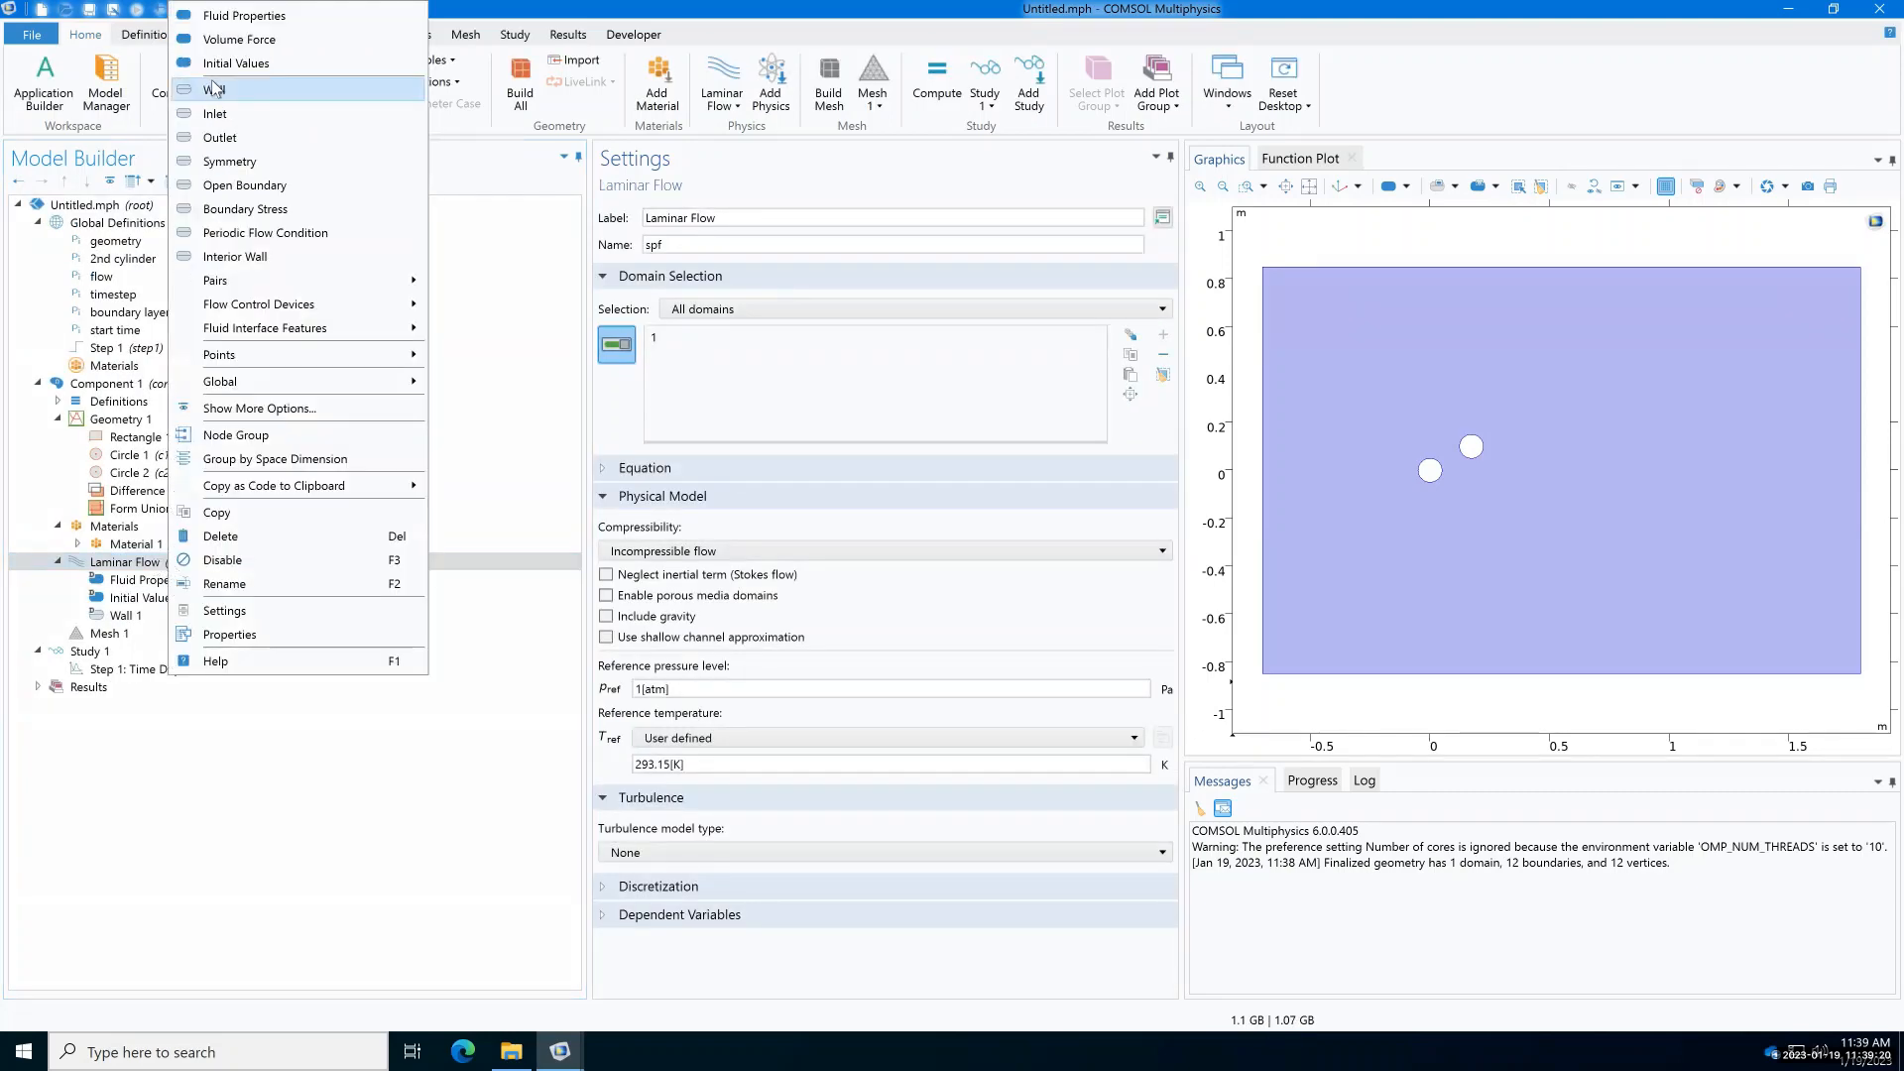
click(609, 315)
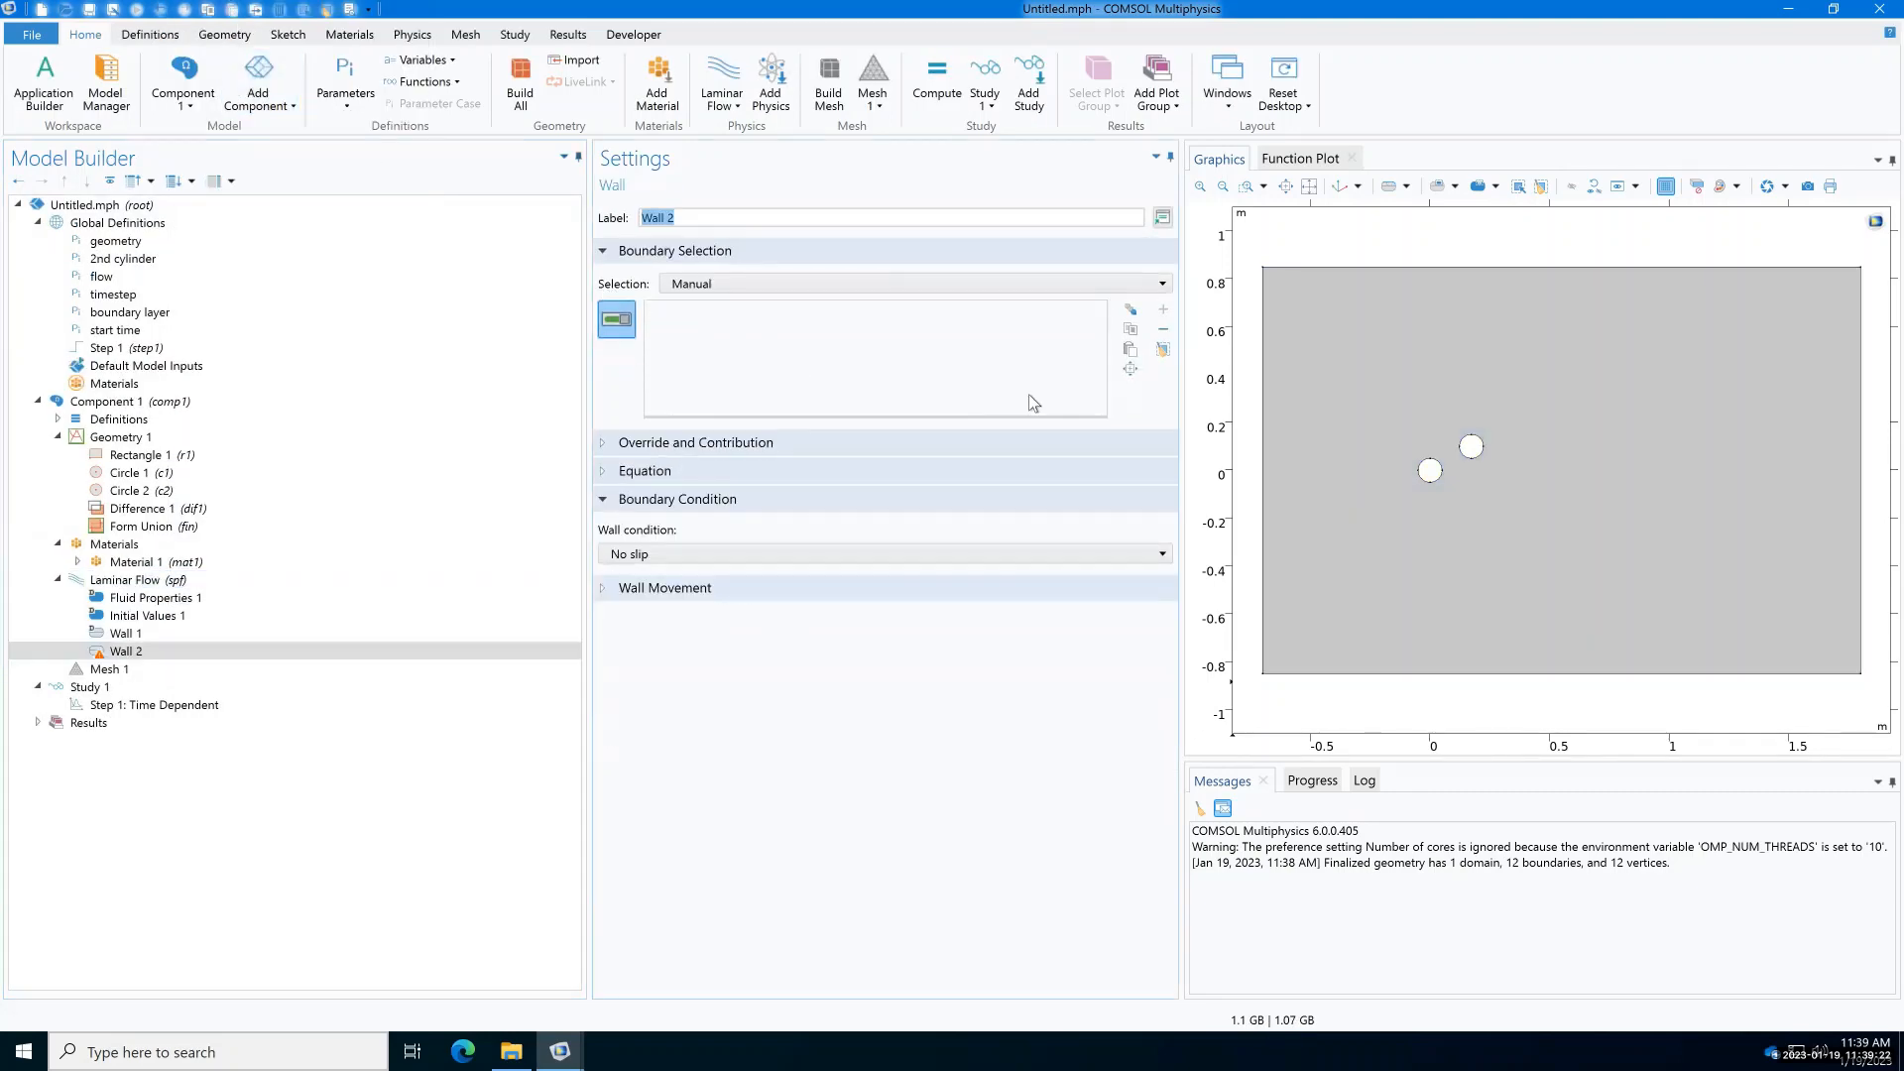
click(1478, 268)
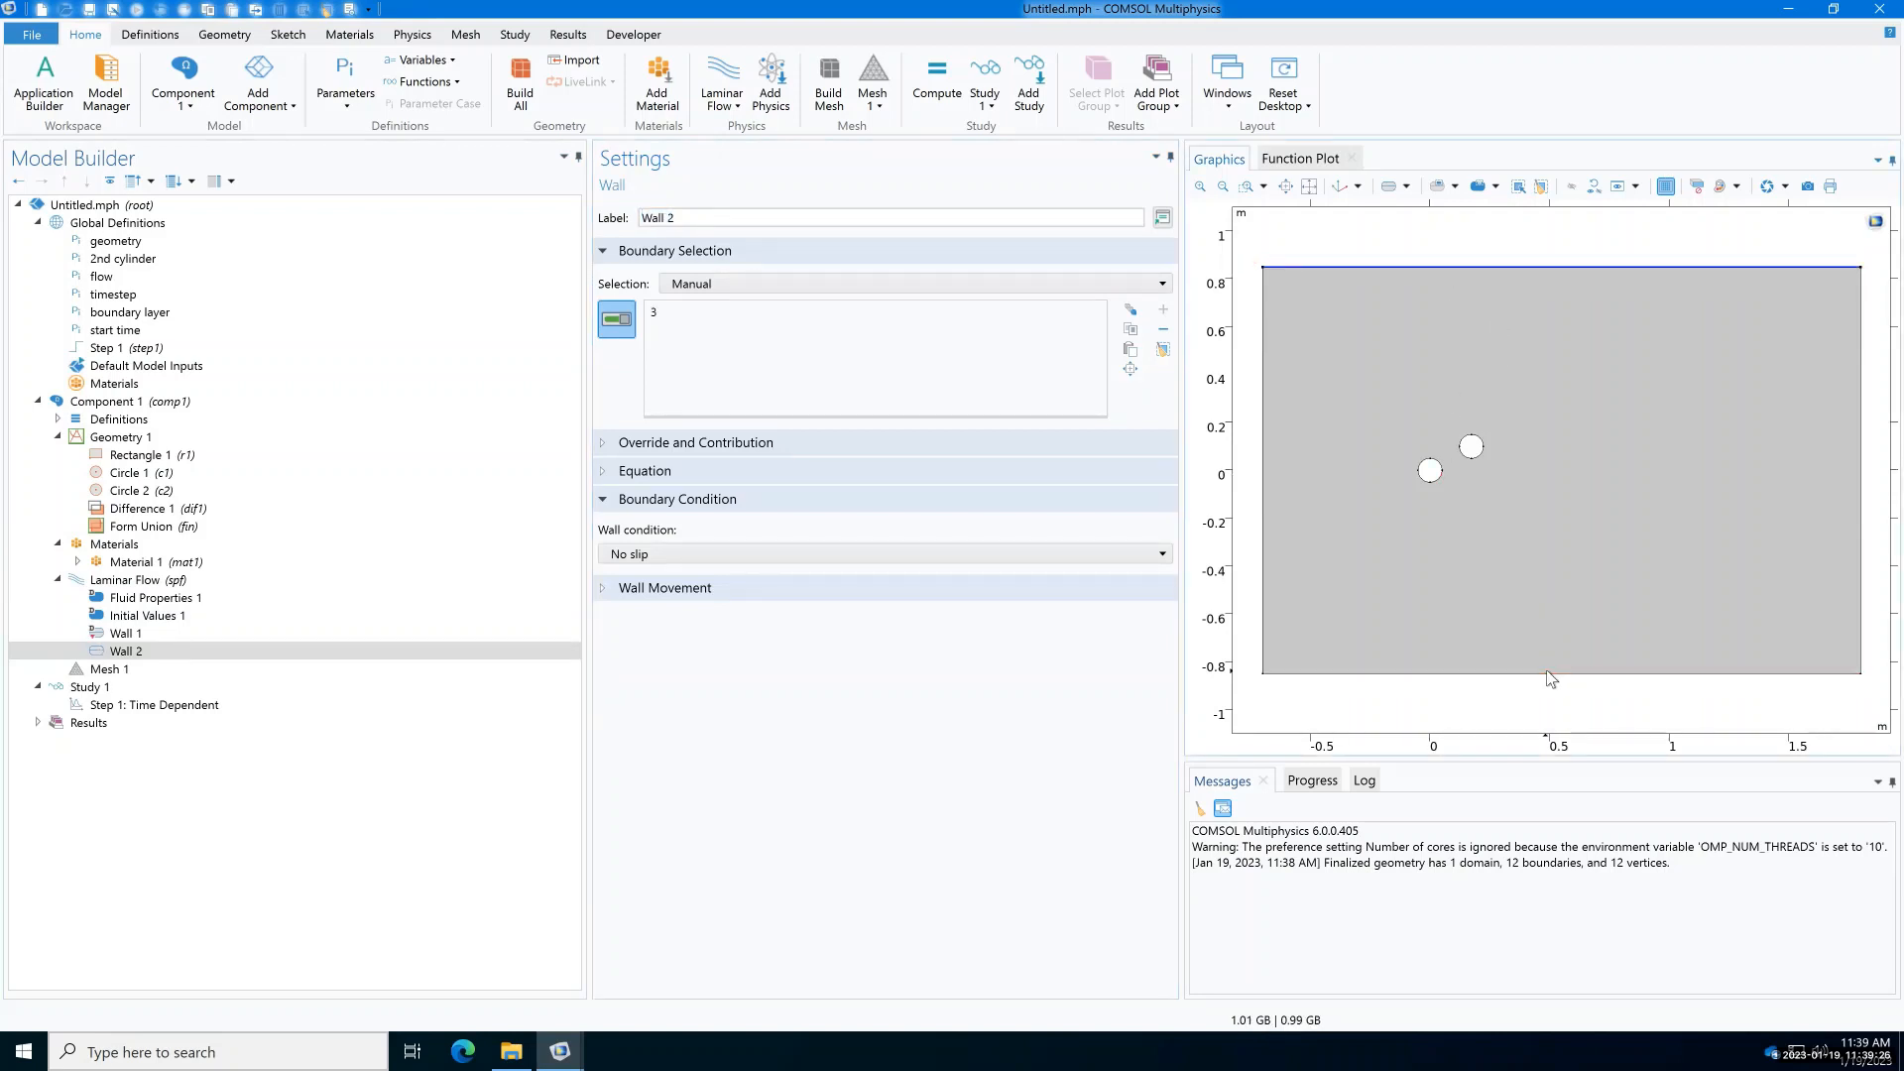
click(1498, 674)
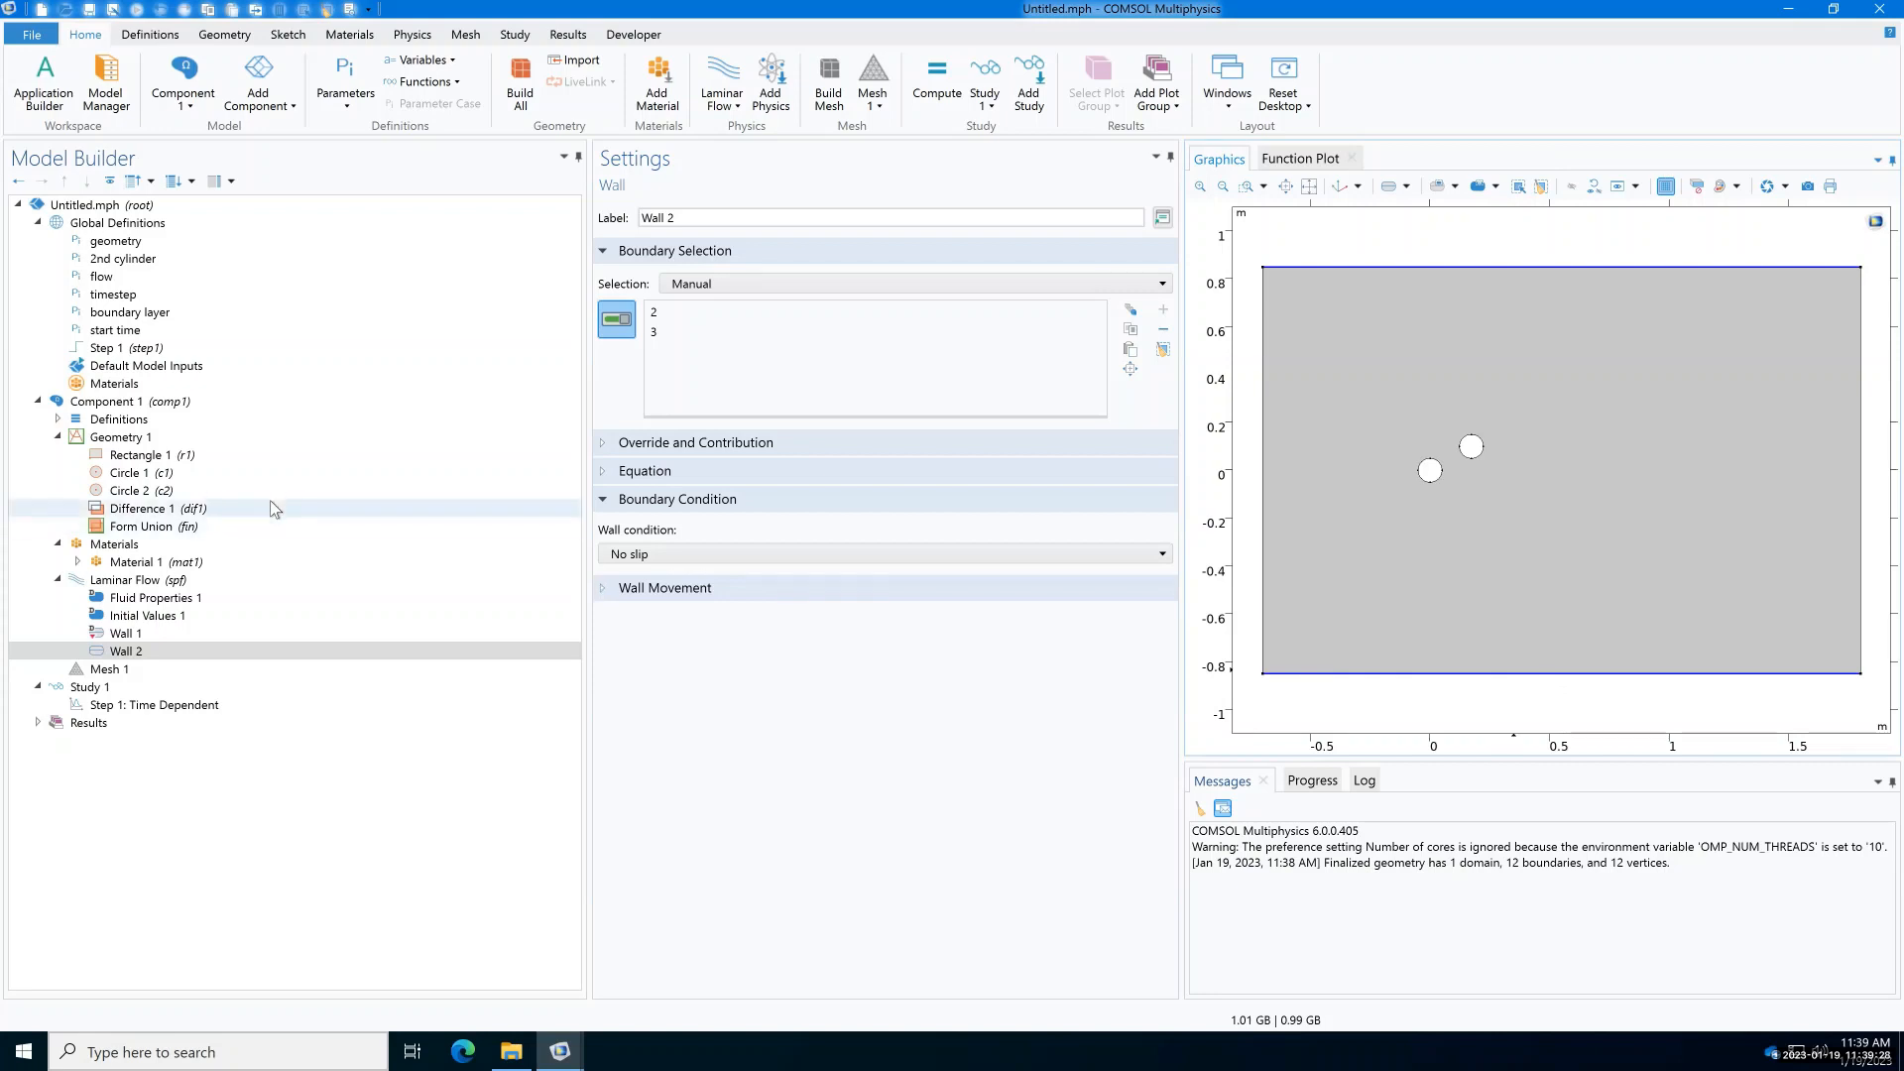
click(661, 557)
click(664, 598)
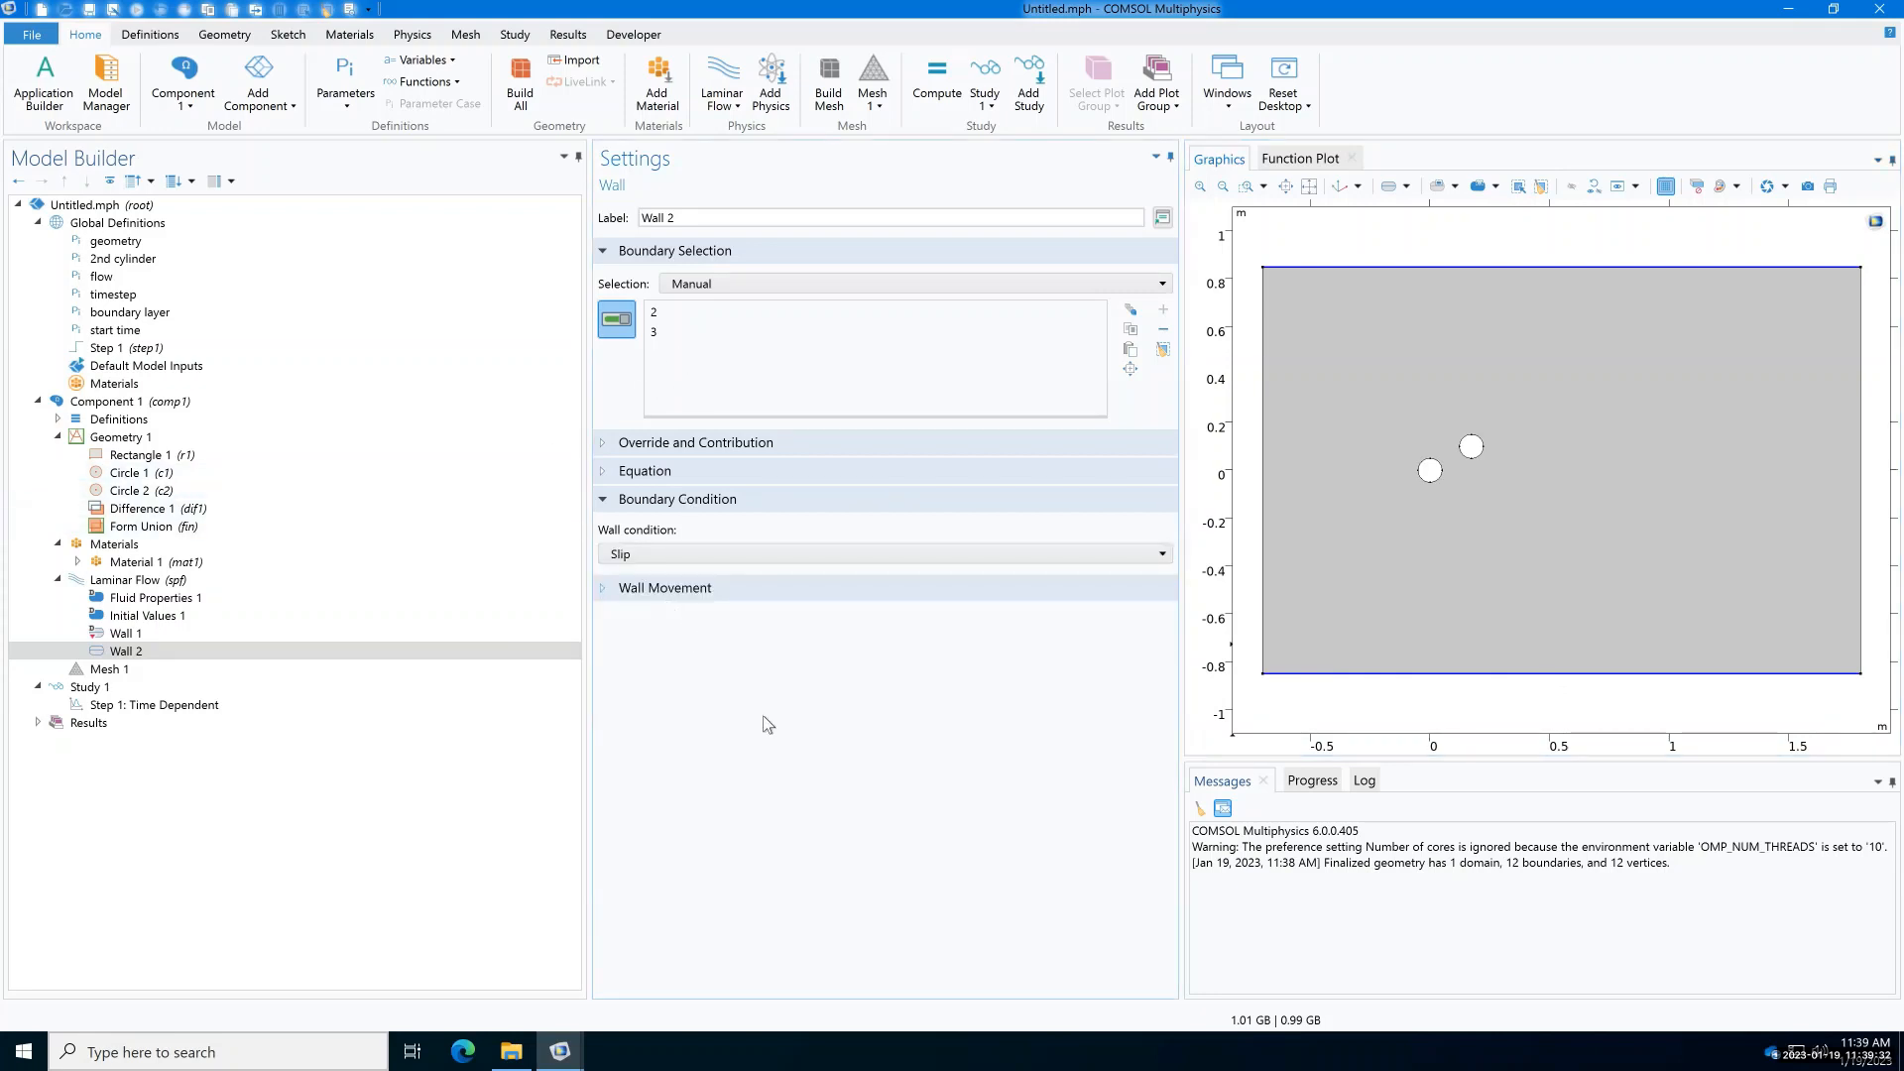
Step: Add an Inlet to Laminar Flow on the rectangle's left edge with normal inflow velocity U*step1(t[1/s])
click(144, 581)
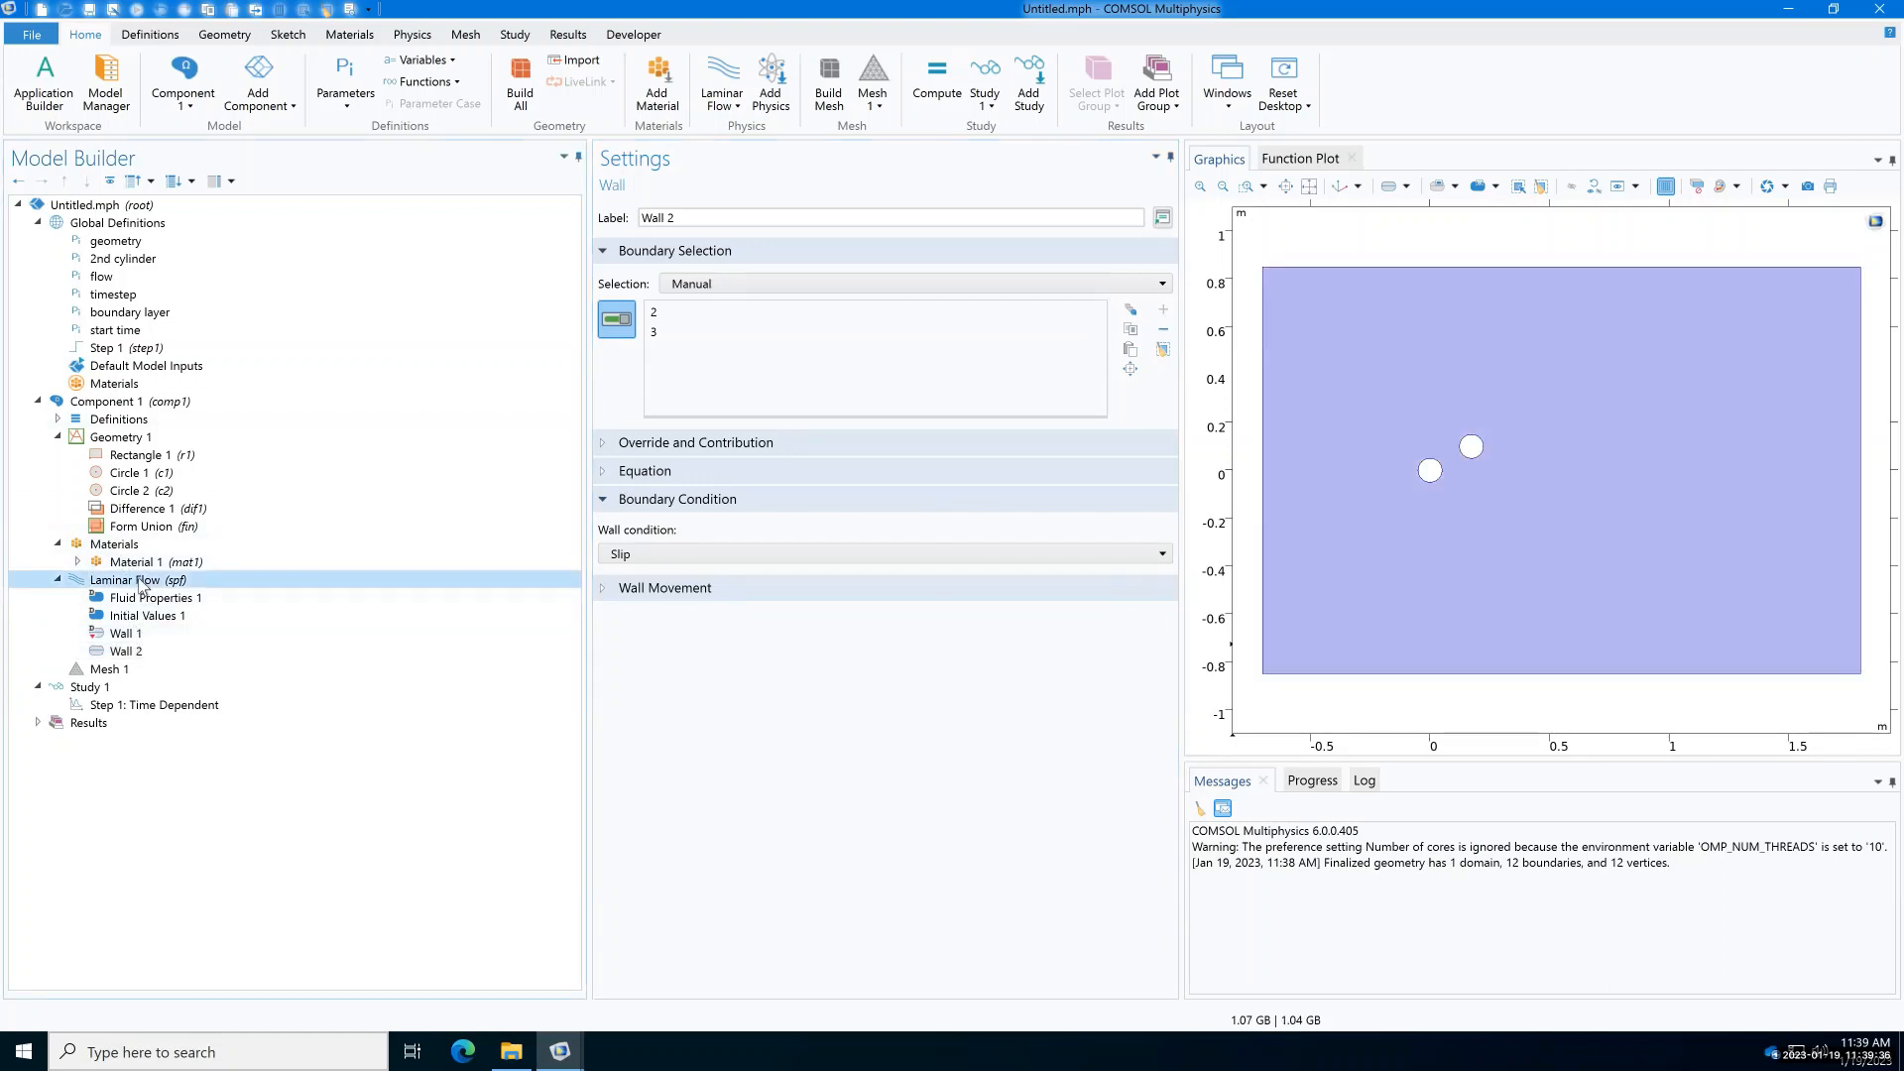
right_click(139, 580)
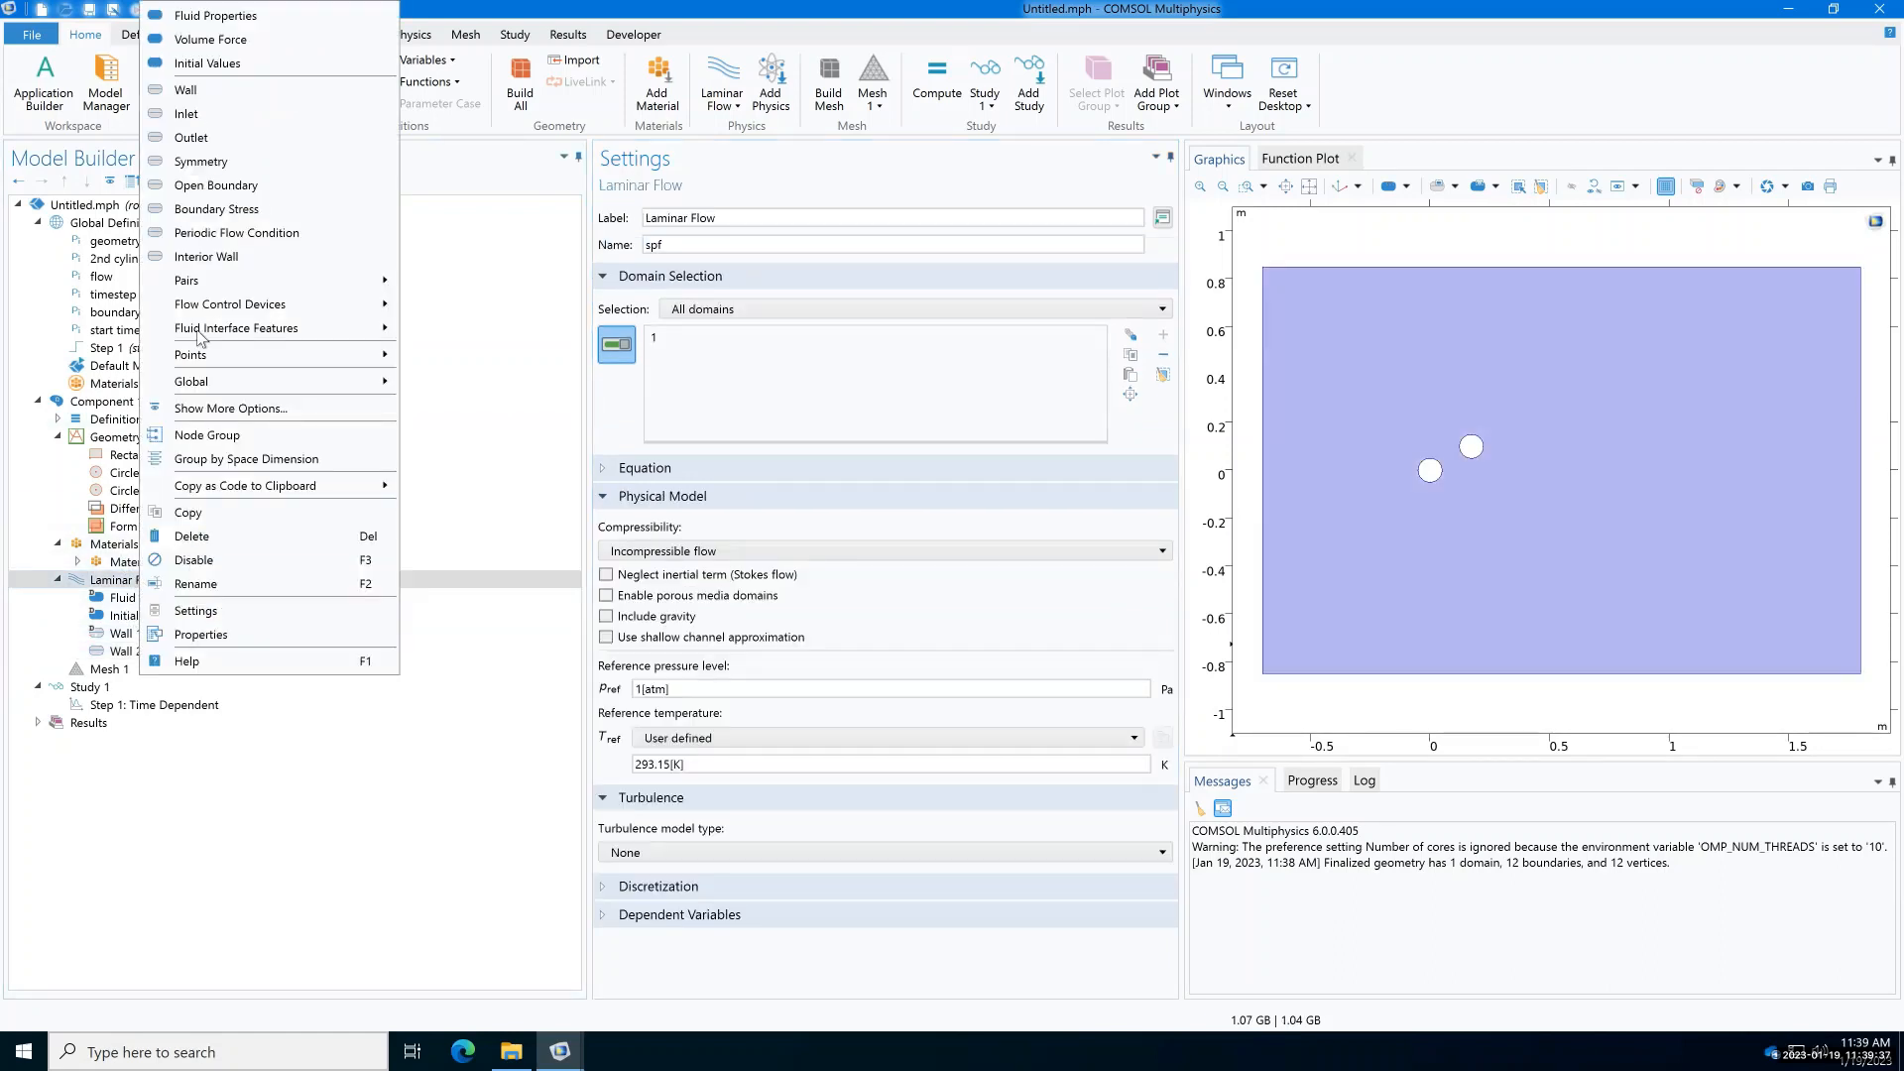
click(184, 114)
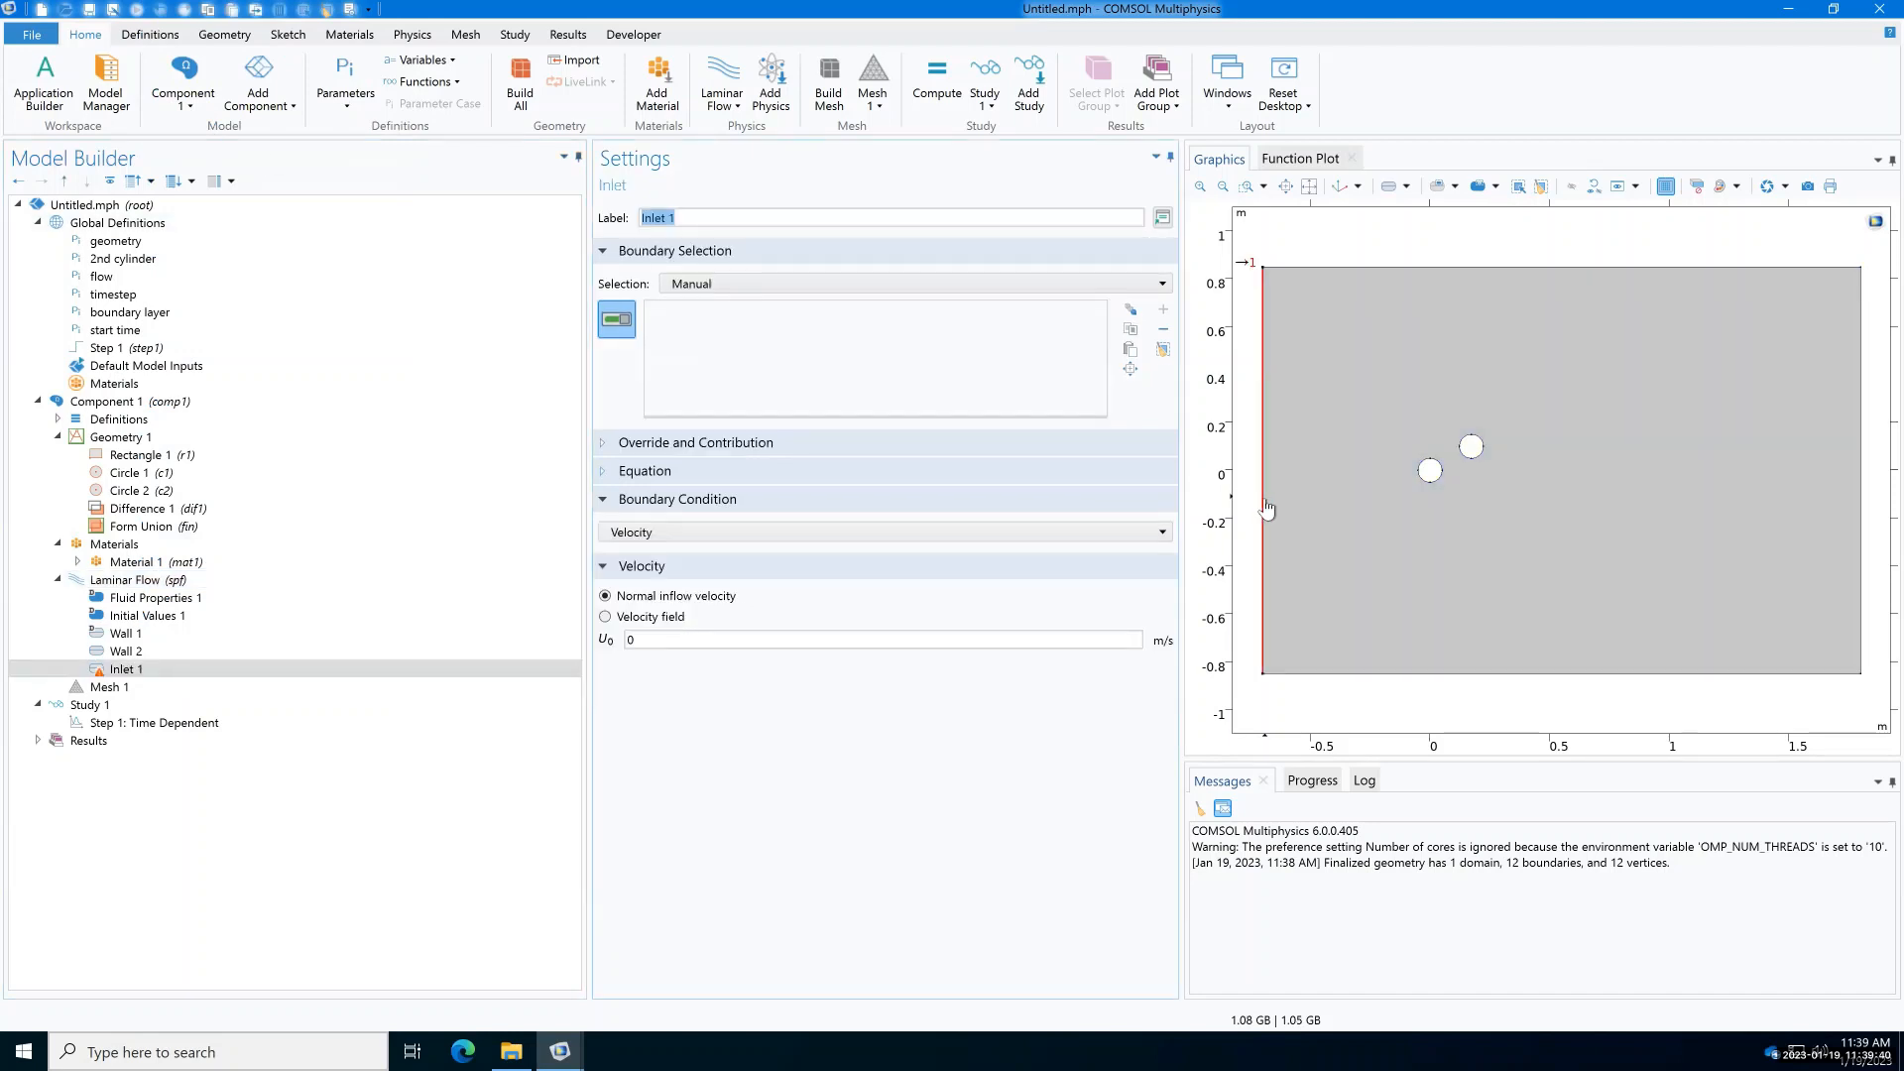
click(1266, 509)
drag(640, 639, 591, 645)
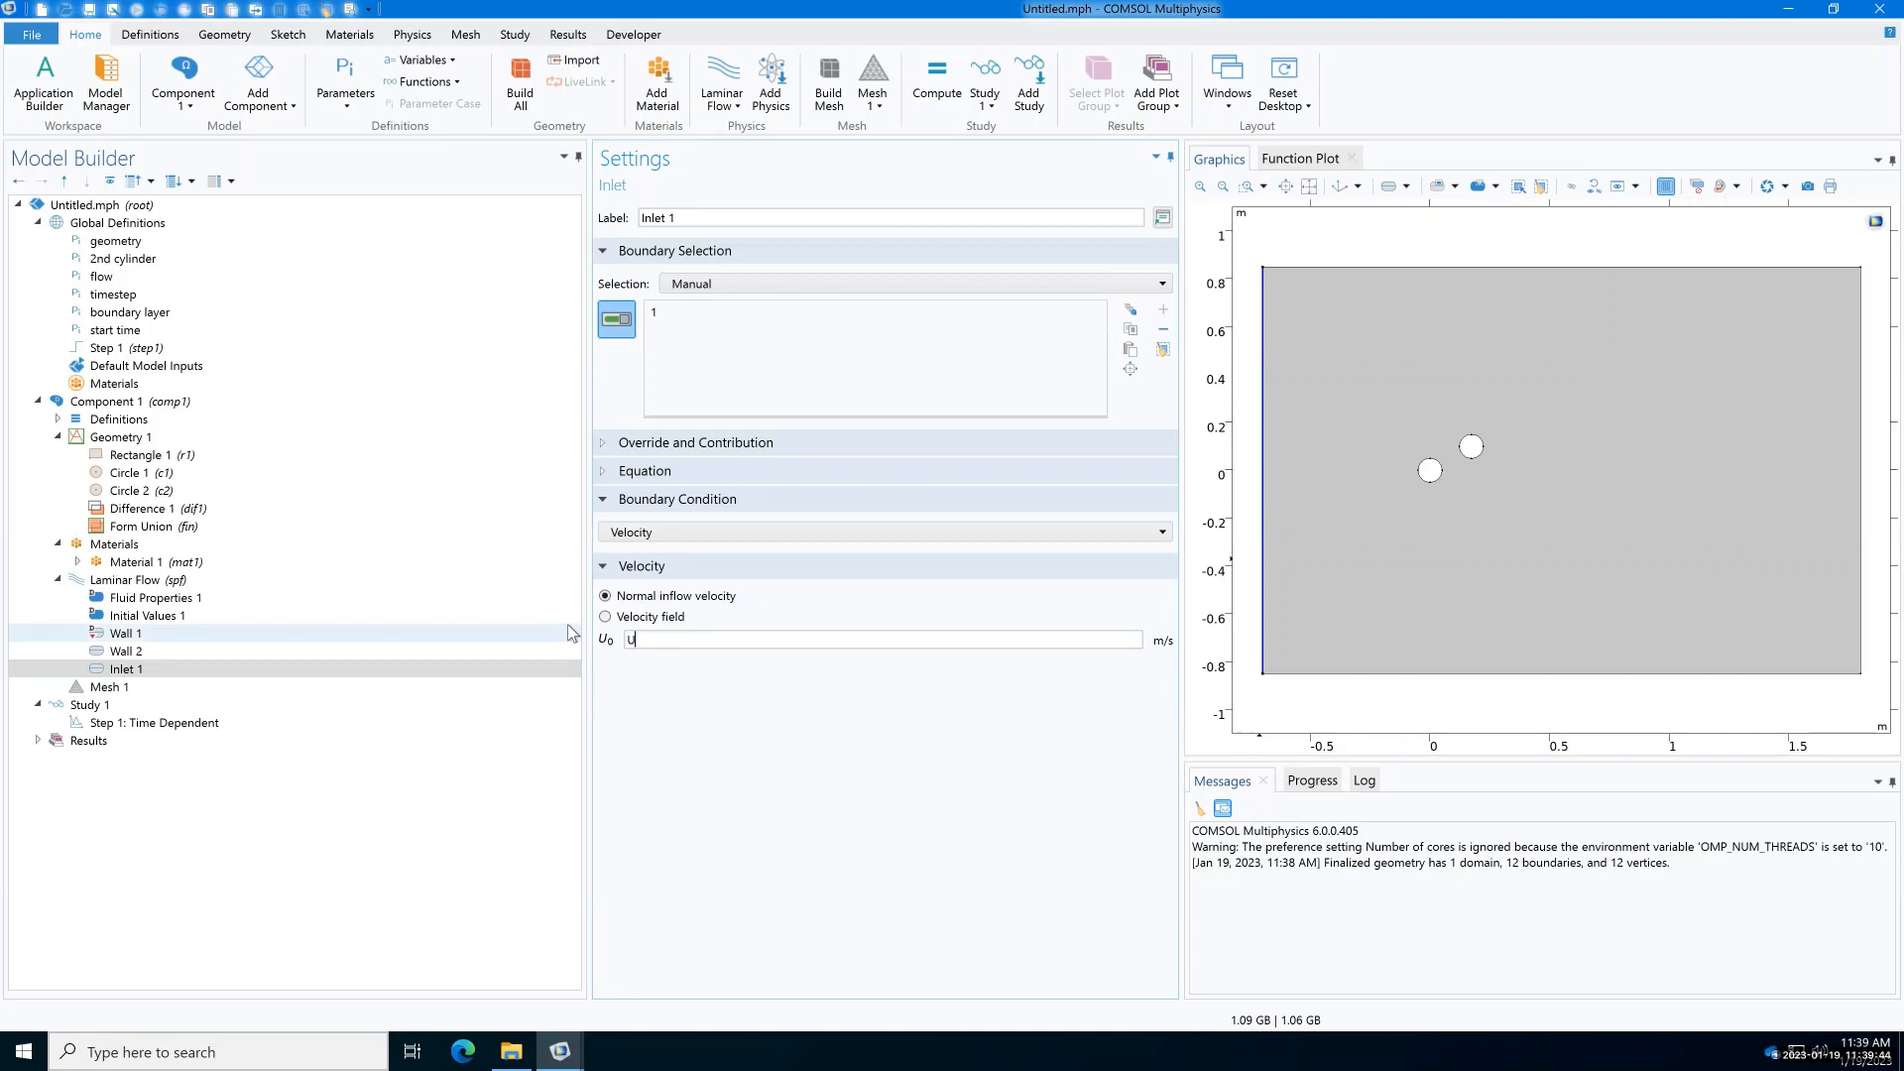
text(U*step1(t[1/s])
Step: Add an Outlet condition to Laminar Flow on the rectangle's right edge
click(189, 583)
right_click(190, 583)
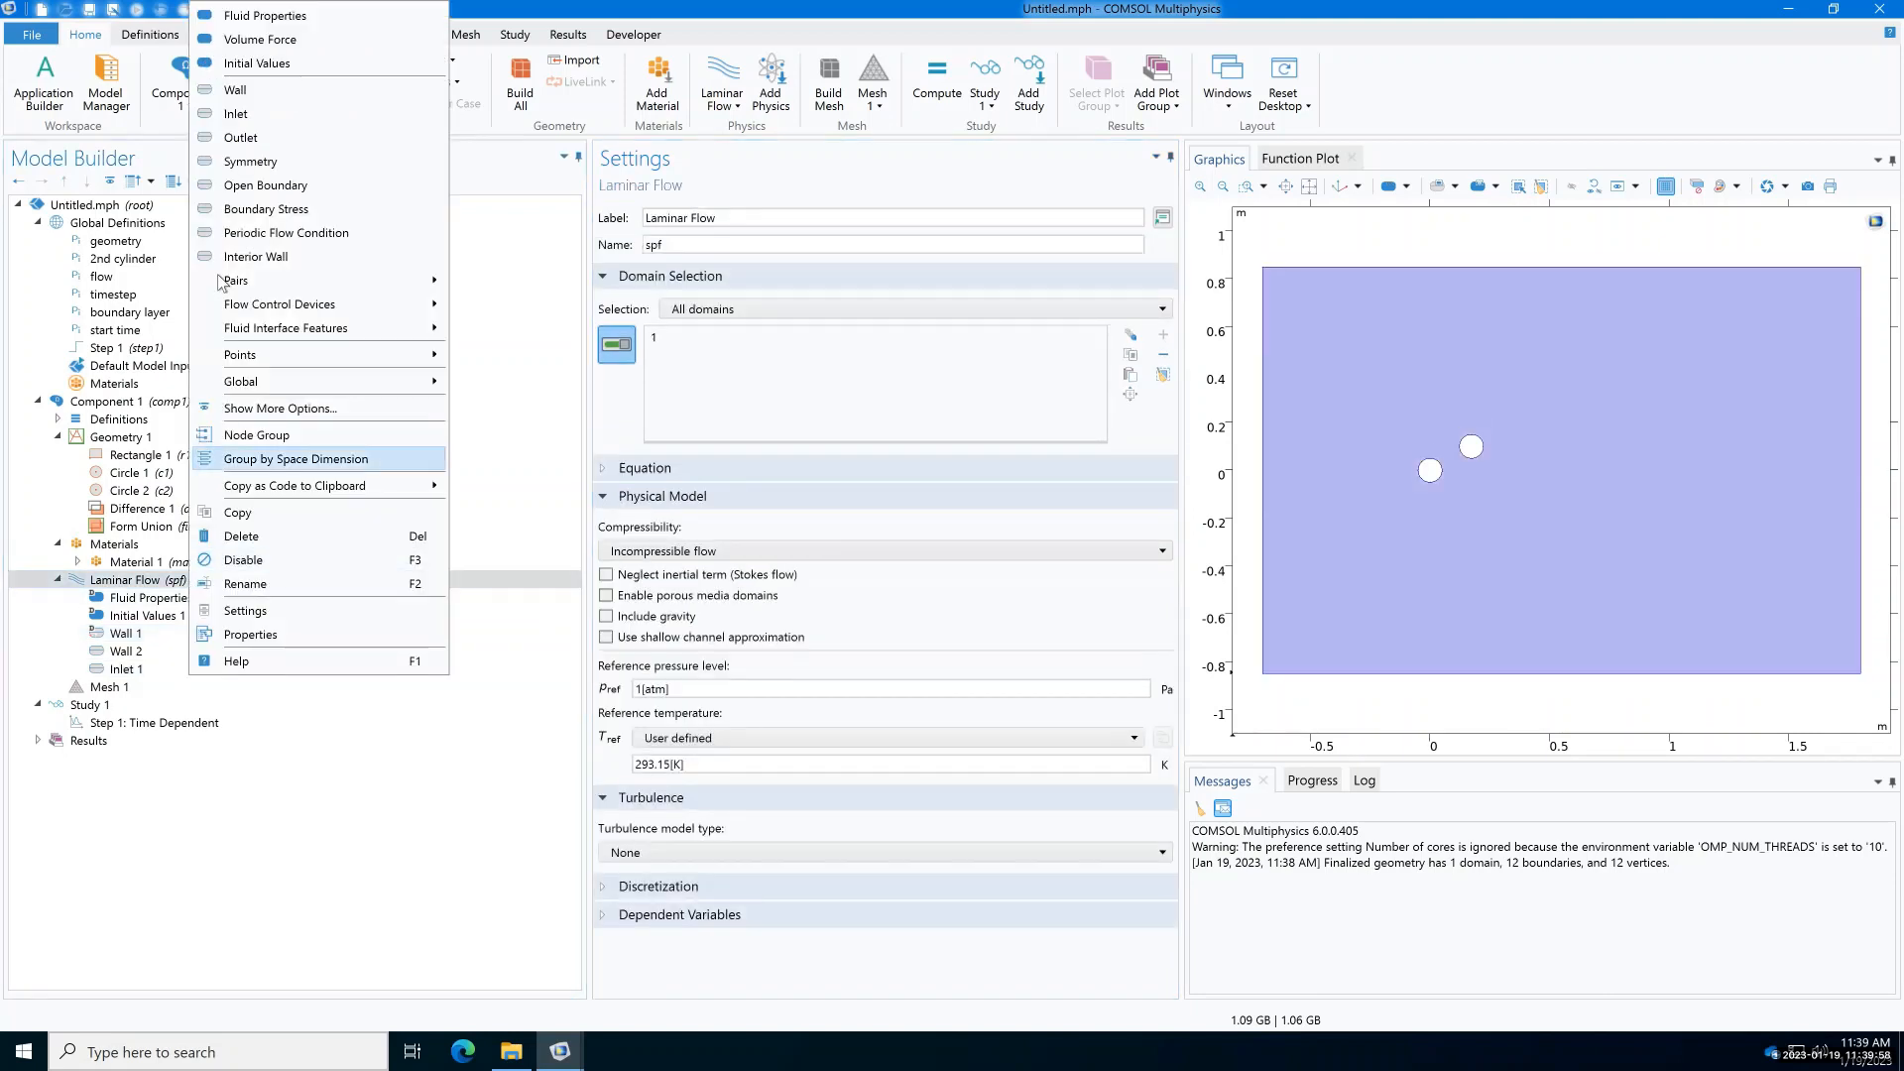
click(241, 147)
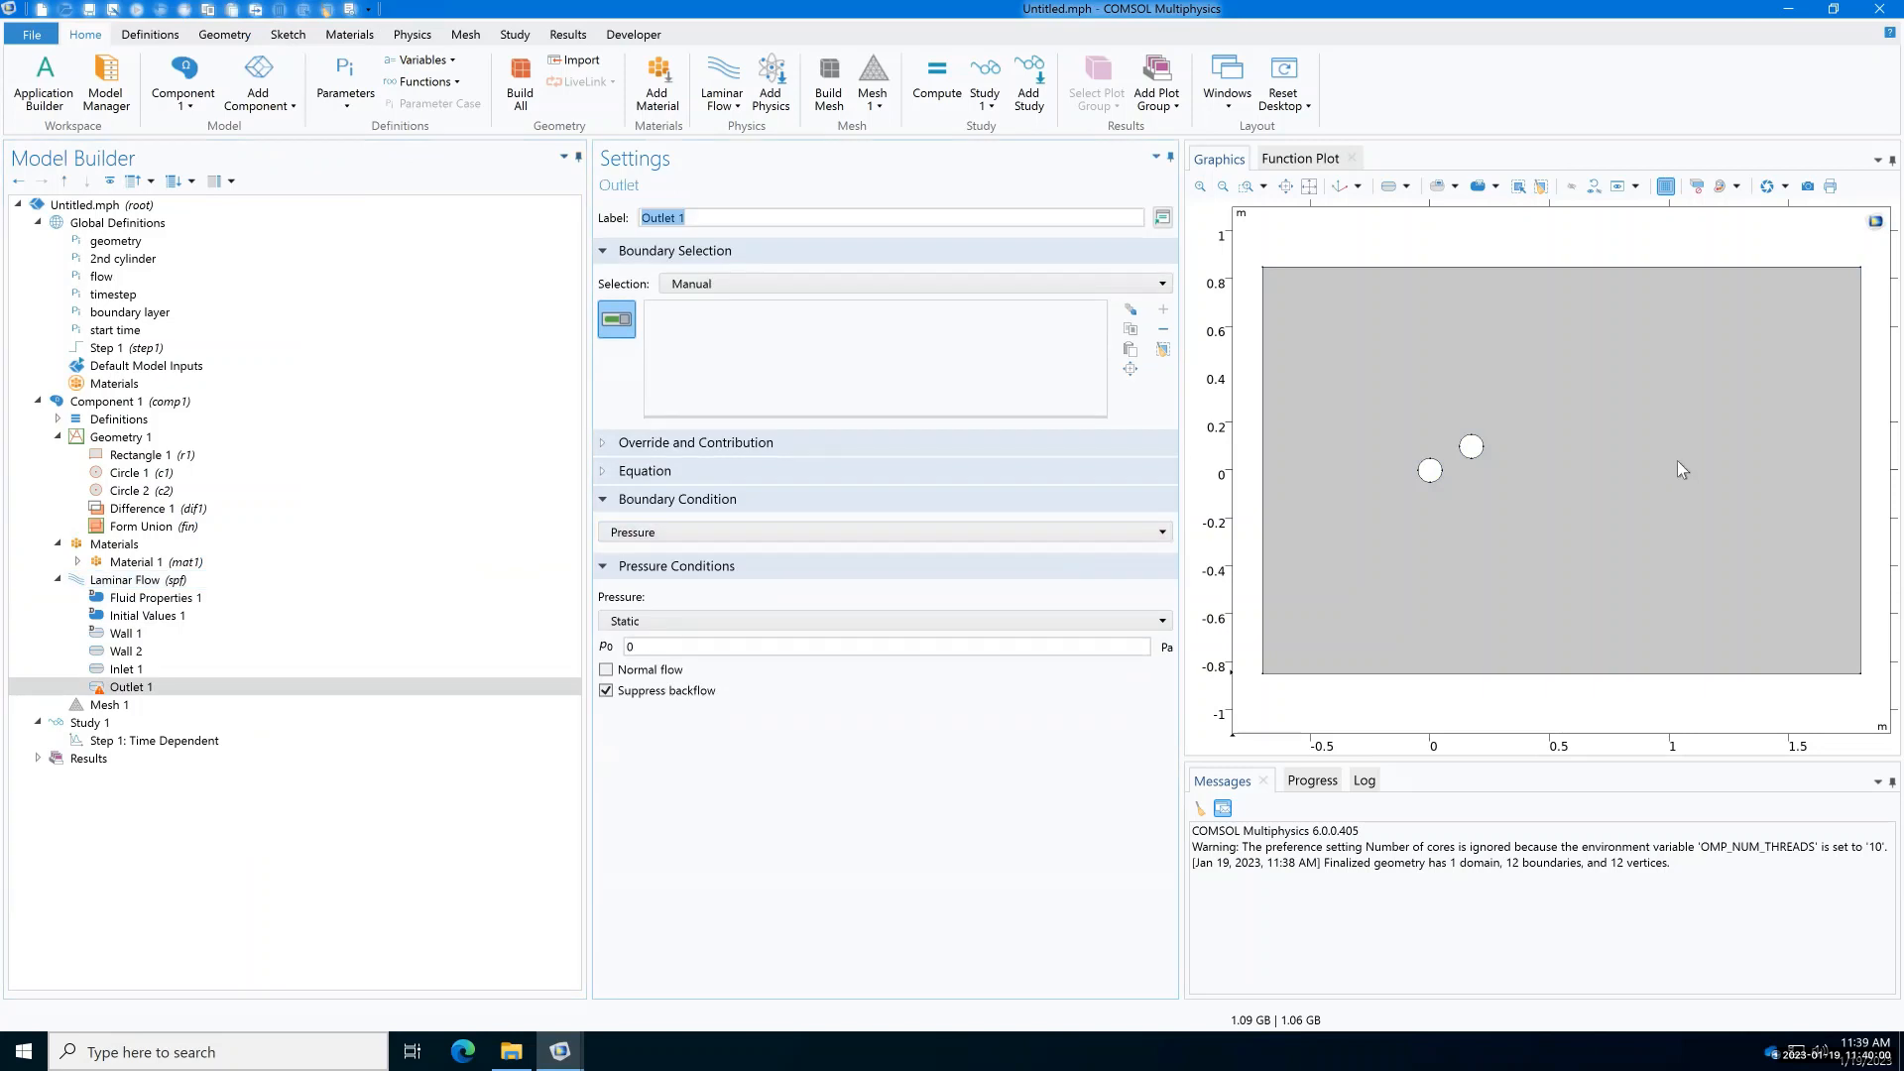
click(1861, 486)
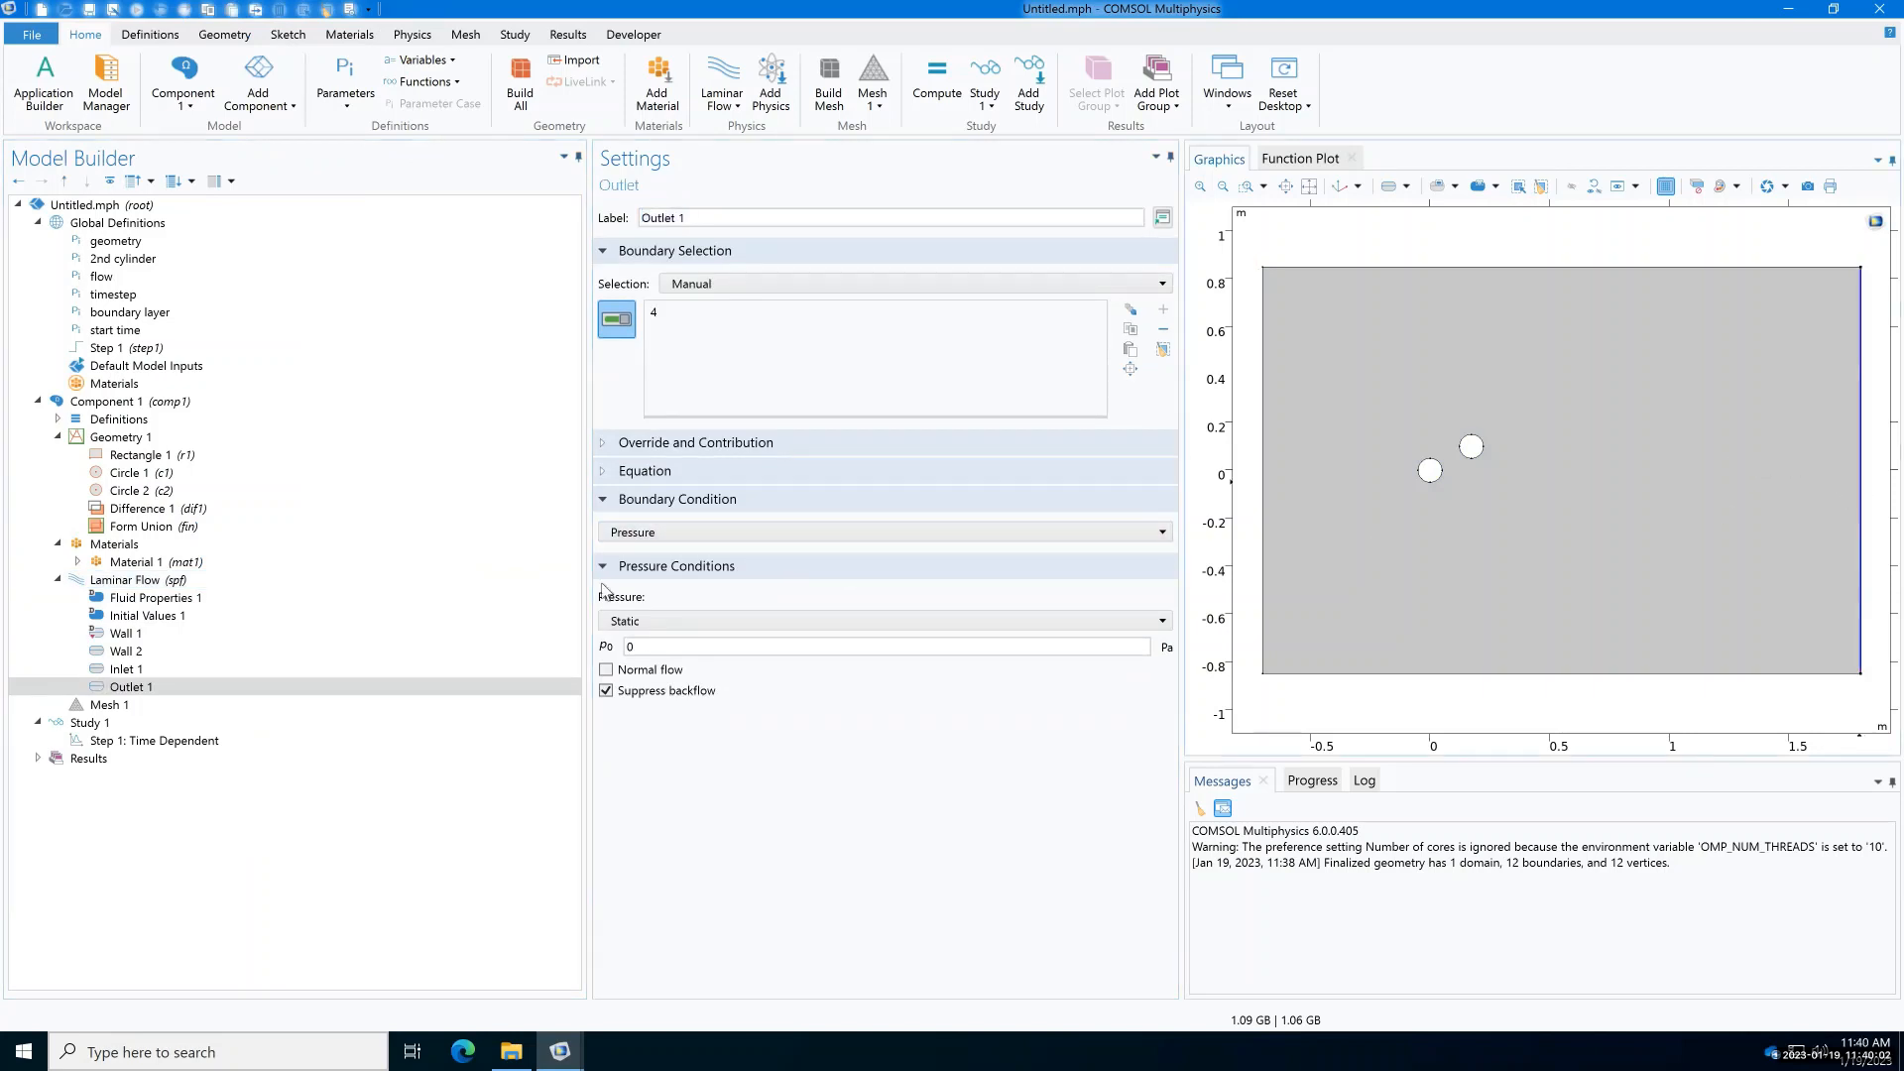
Step: Set the physics-controlled mesh's element size to Extra fine and build the mesh
click(119, 705)
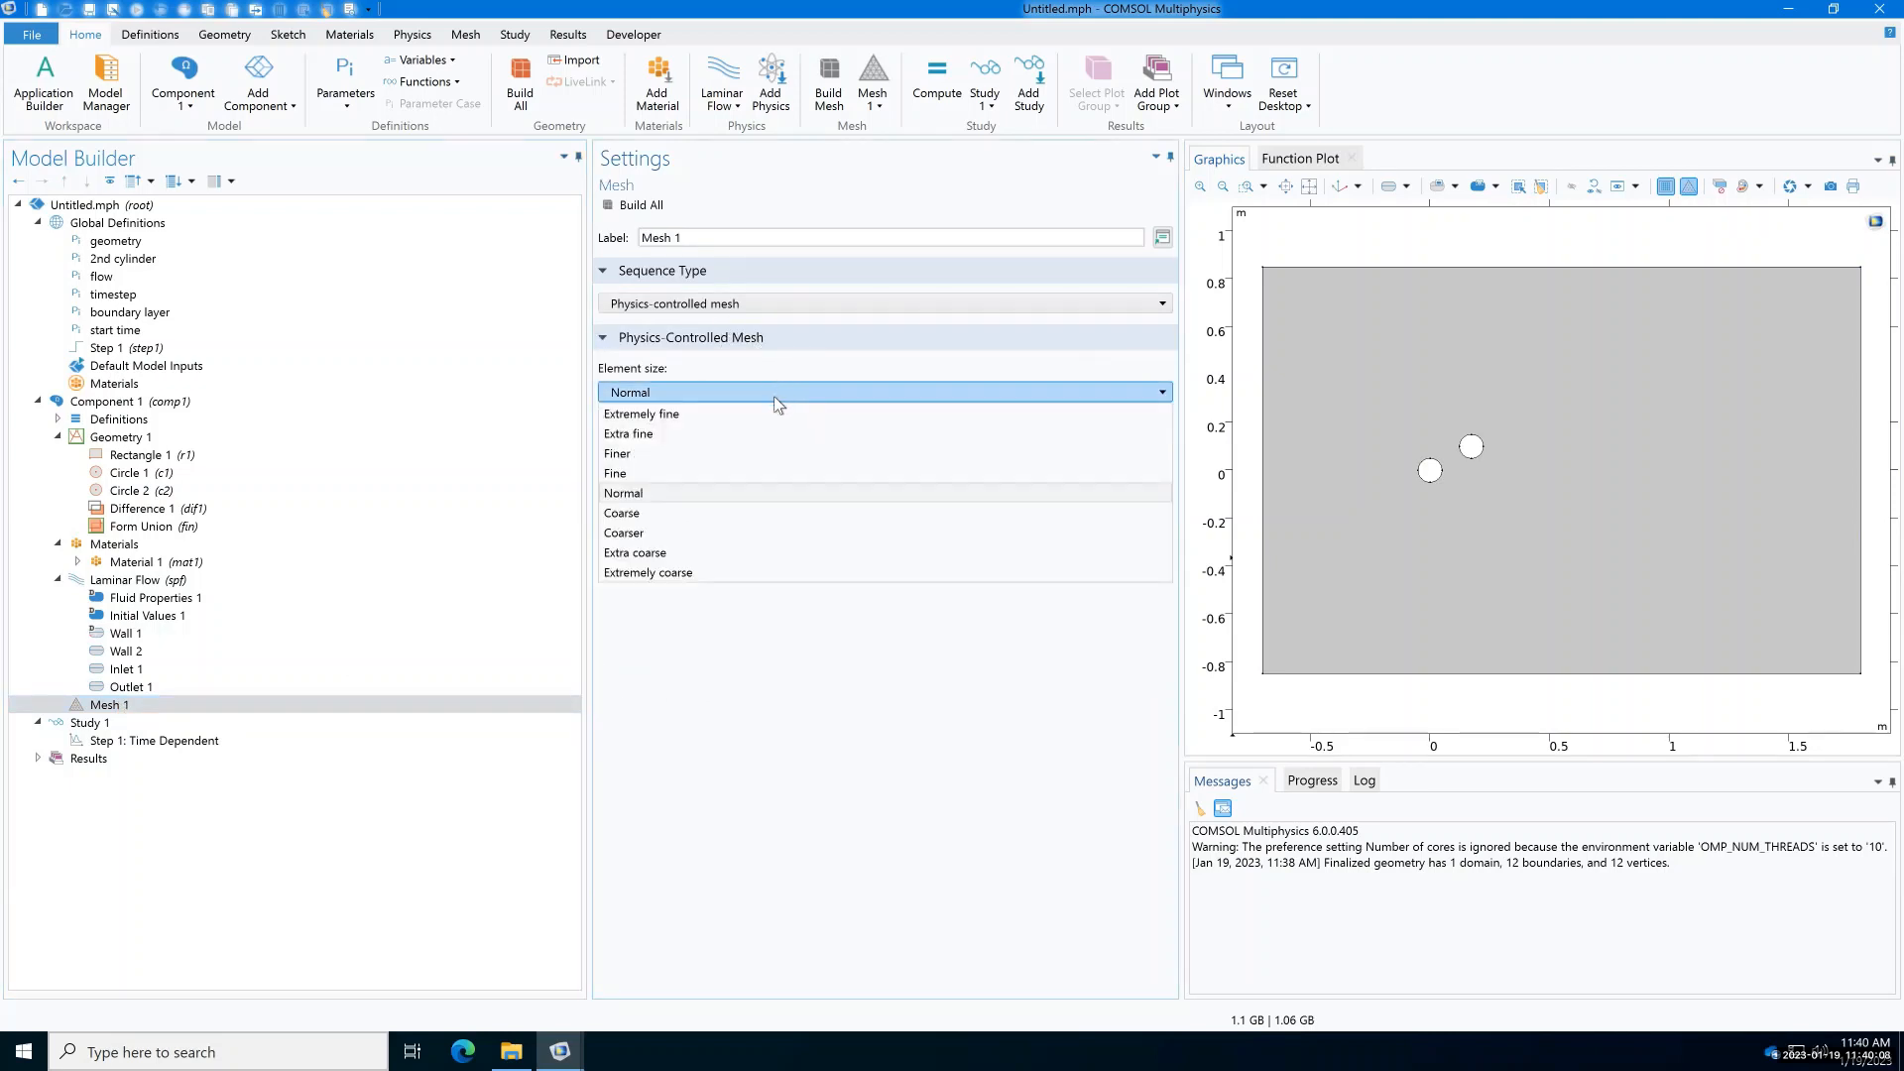
click(696, 436)
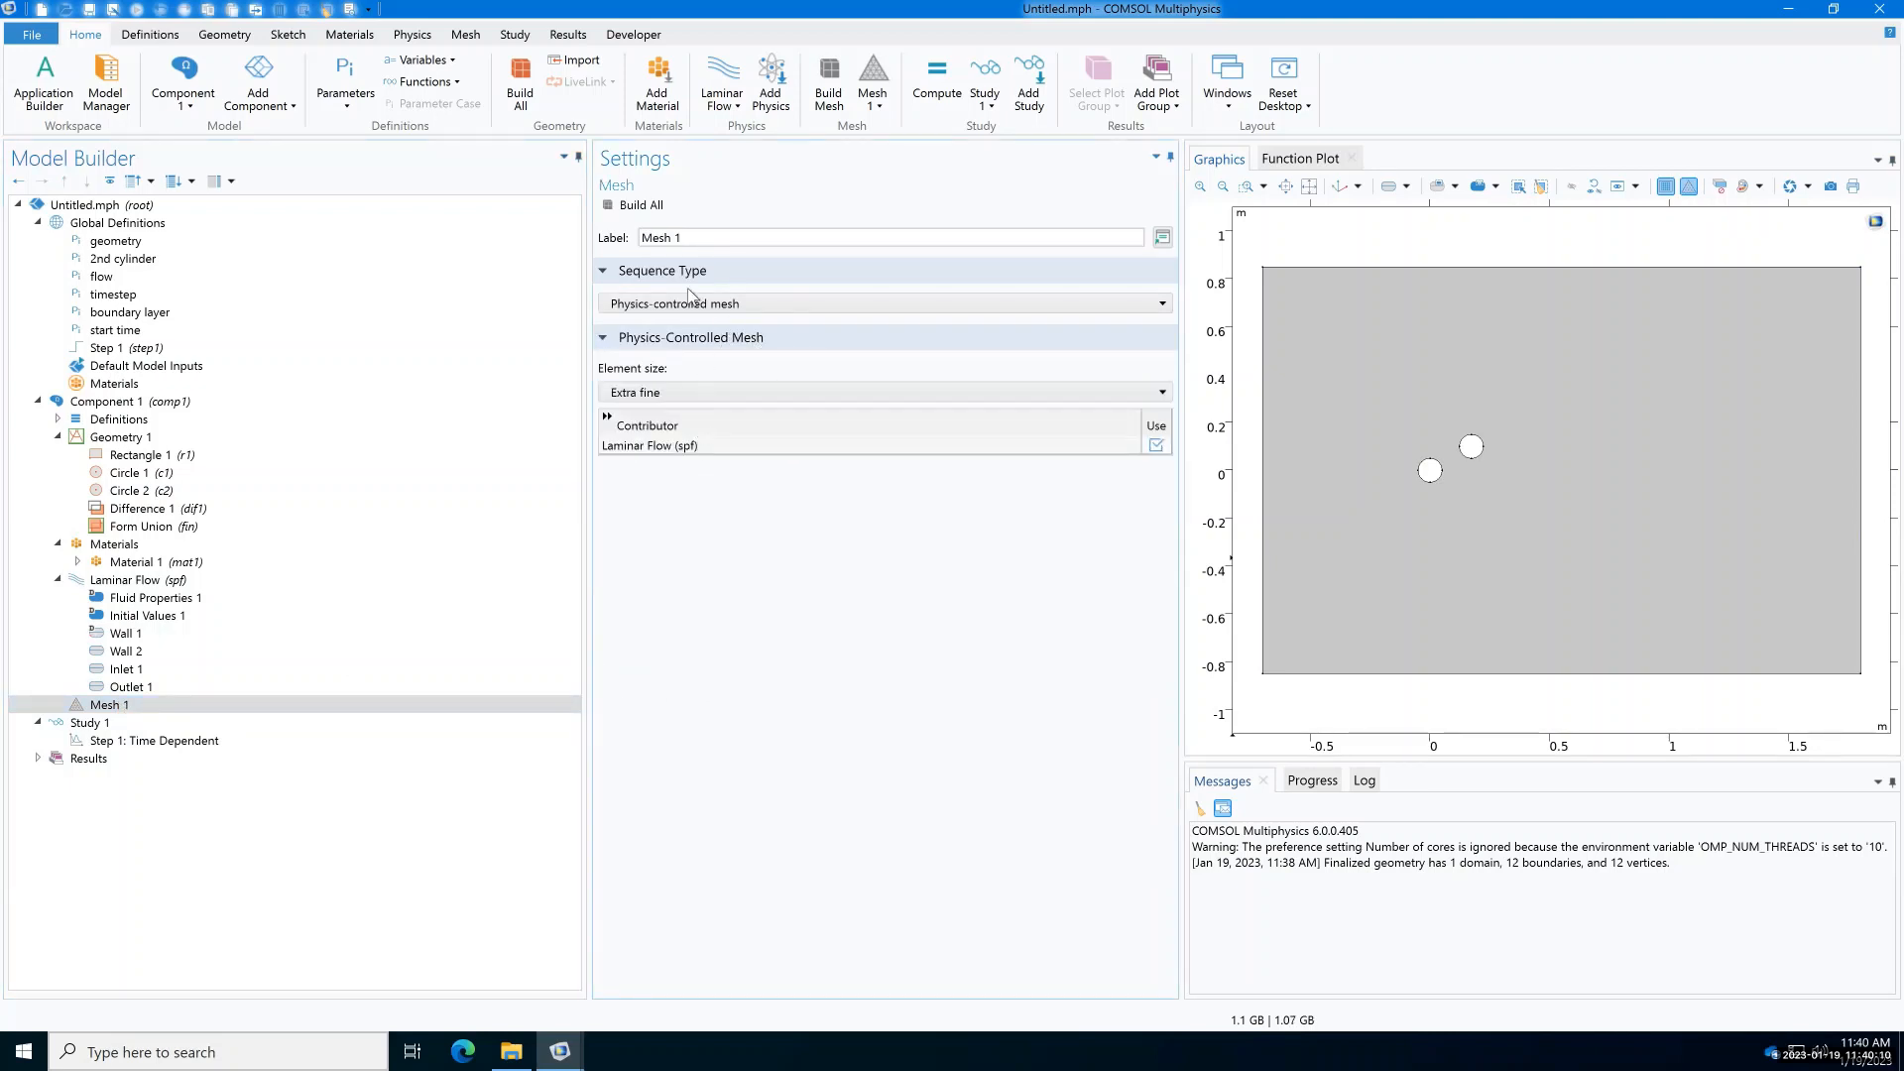
click(641, 206)
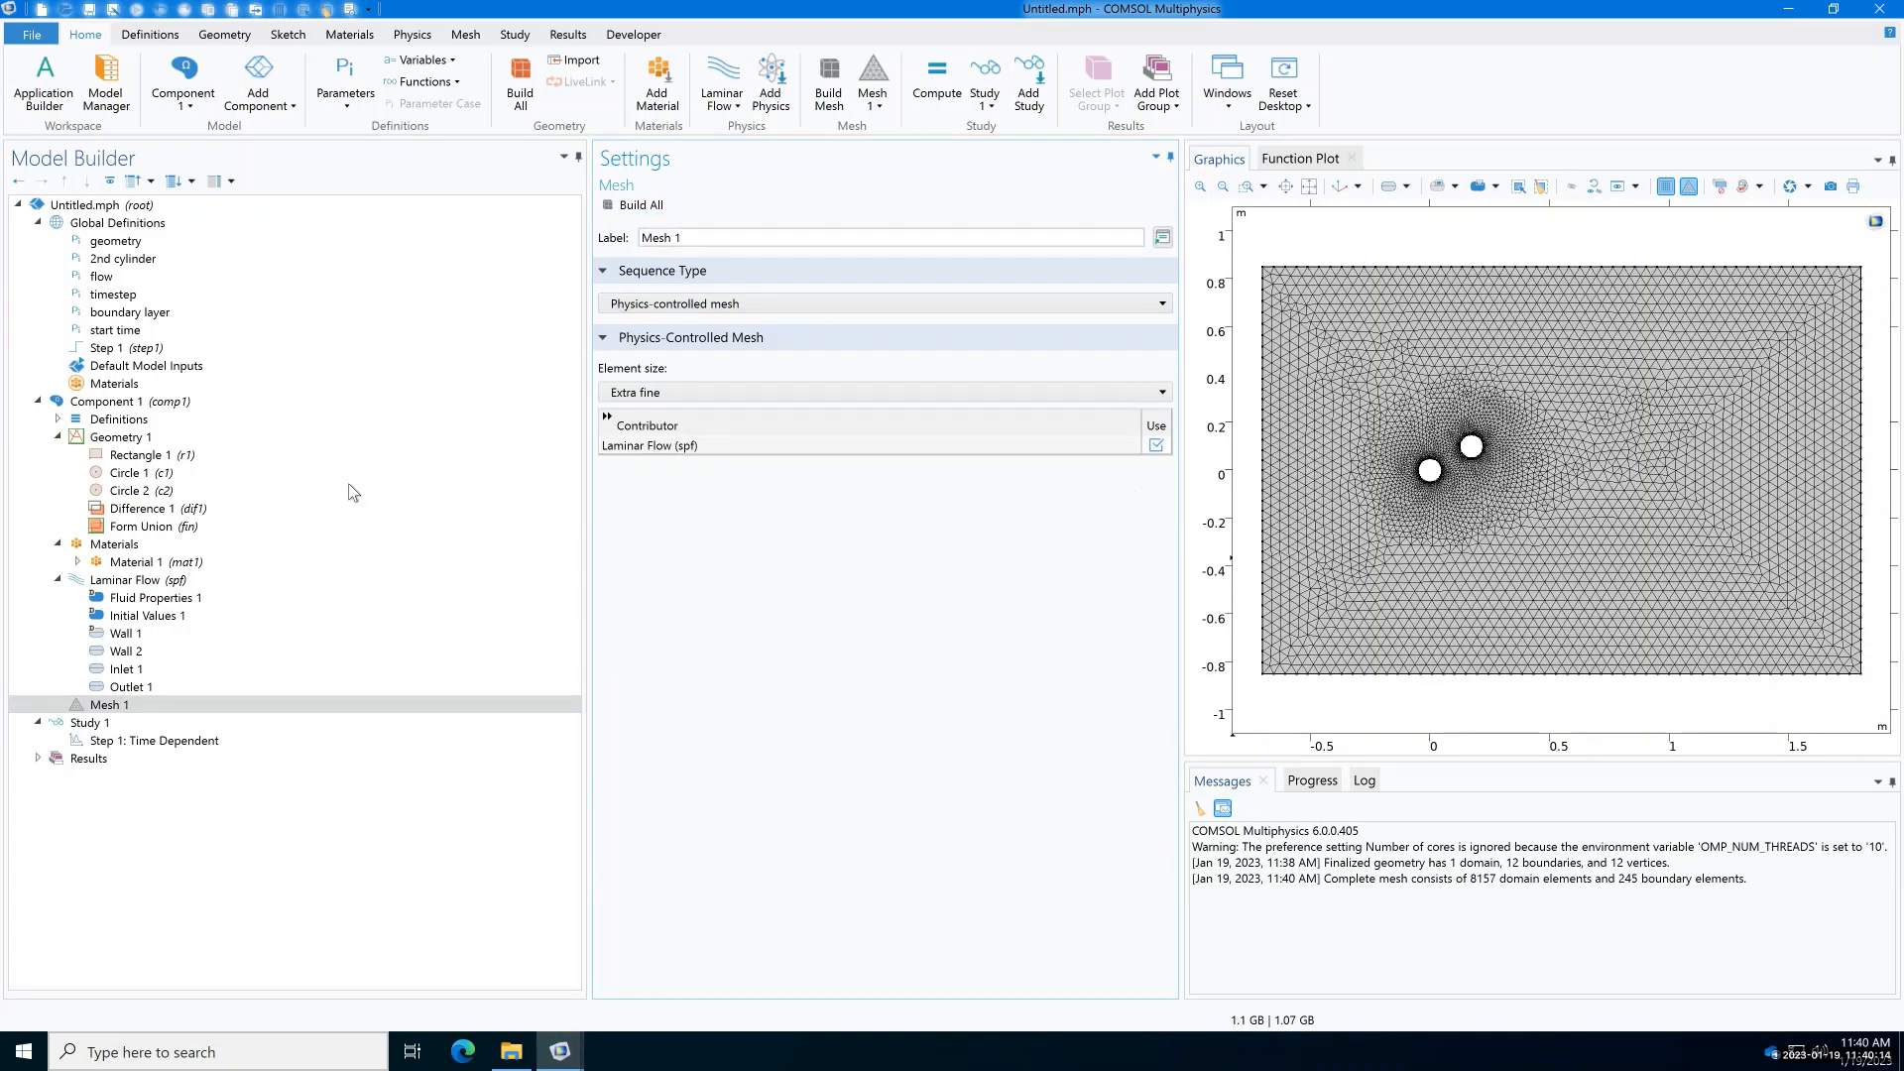
Step: Switch Mesh 1 to a user-controlled mesh and review its general and cylinder-boundary element size settings
click(666, 305)
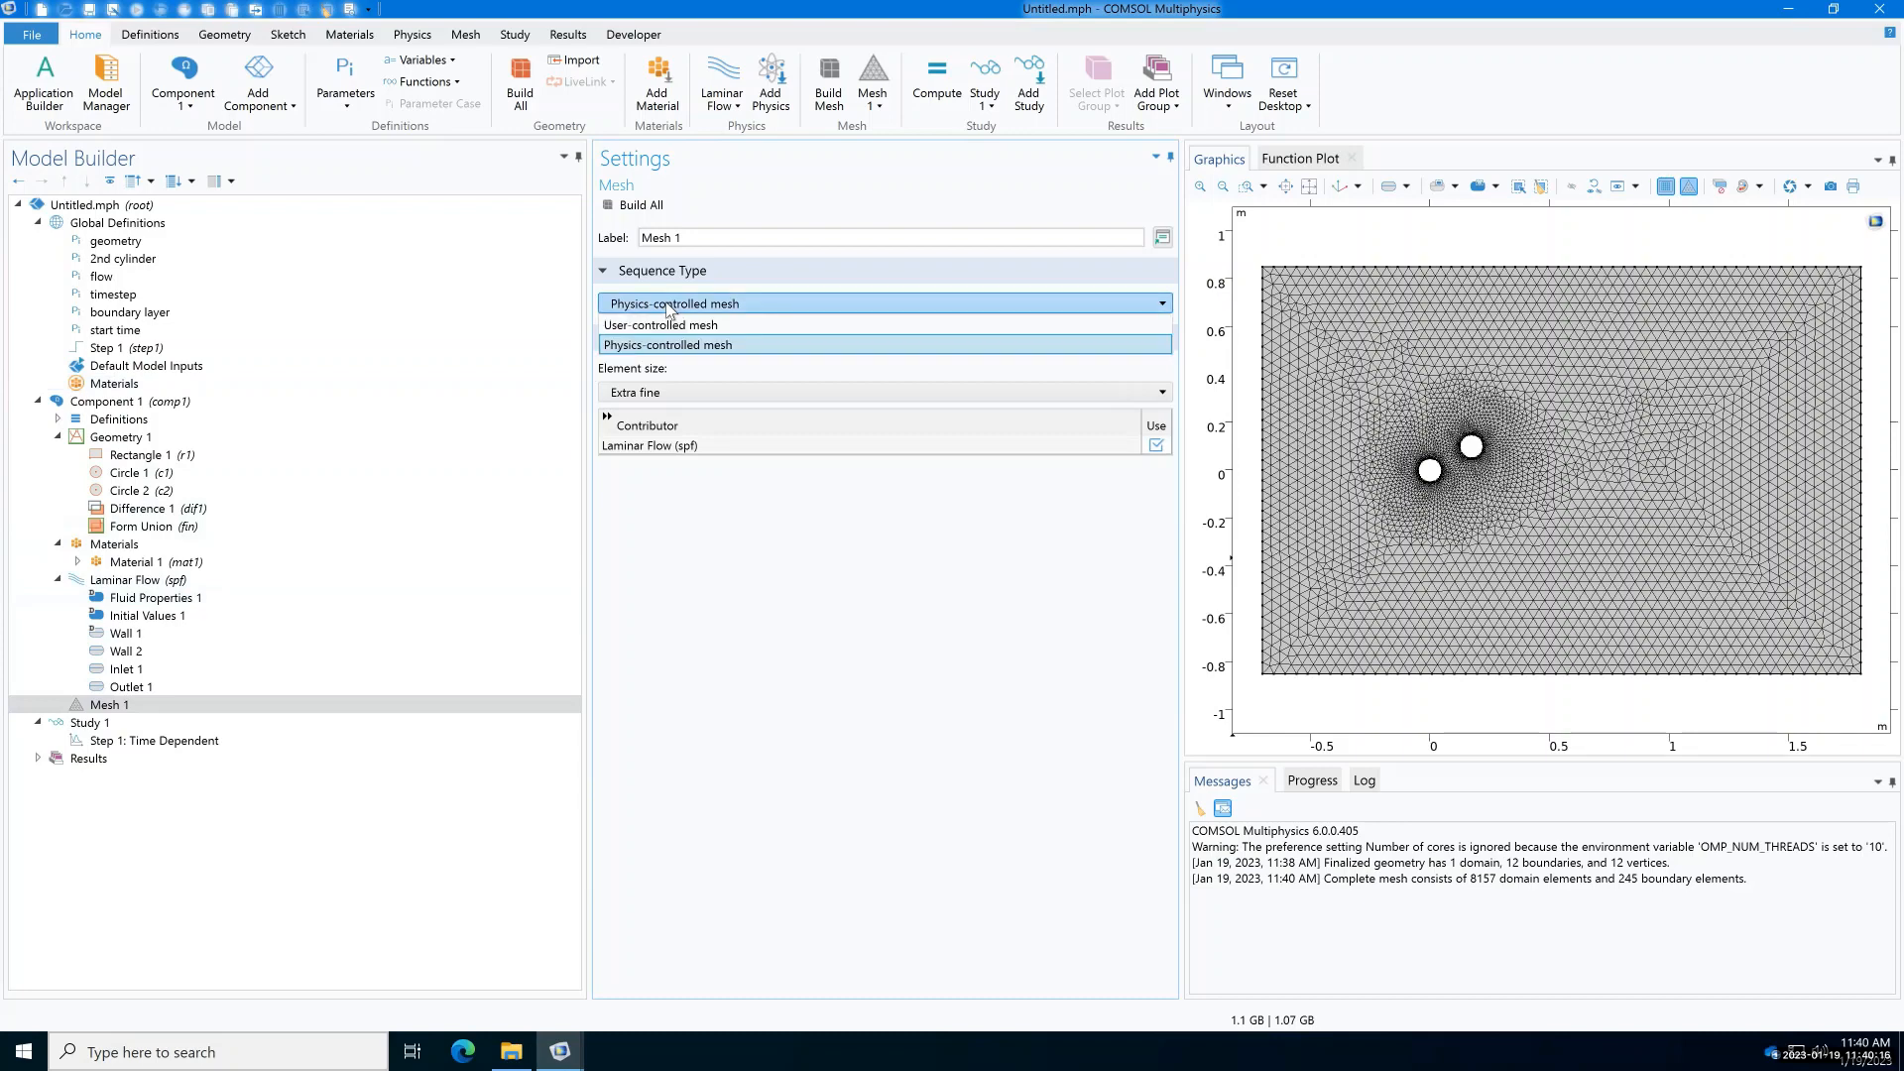
click(676, 325)
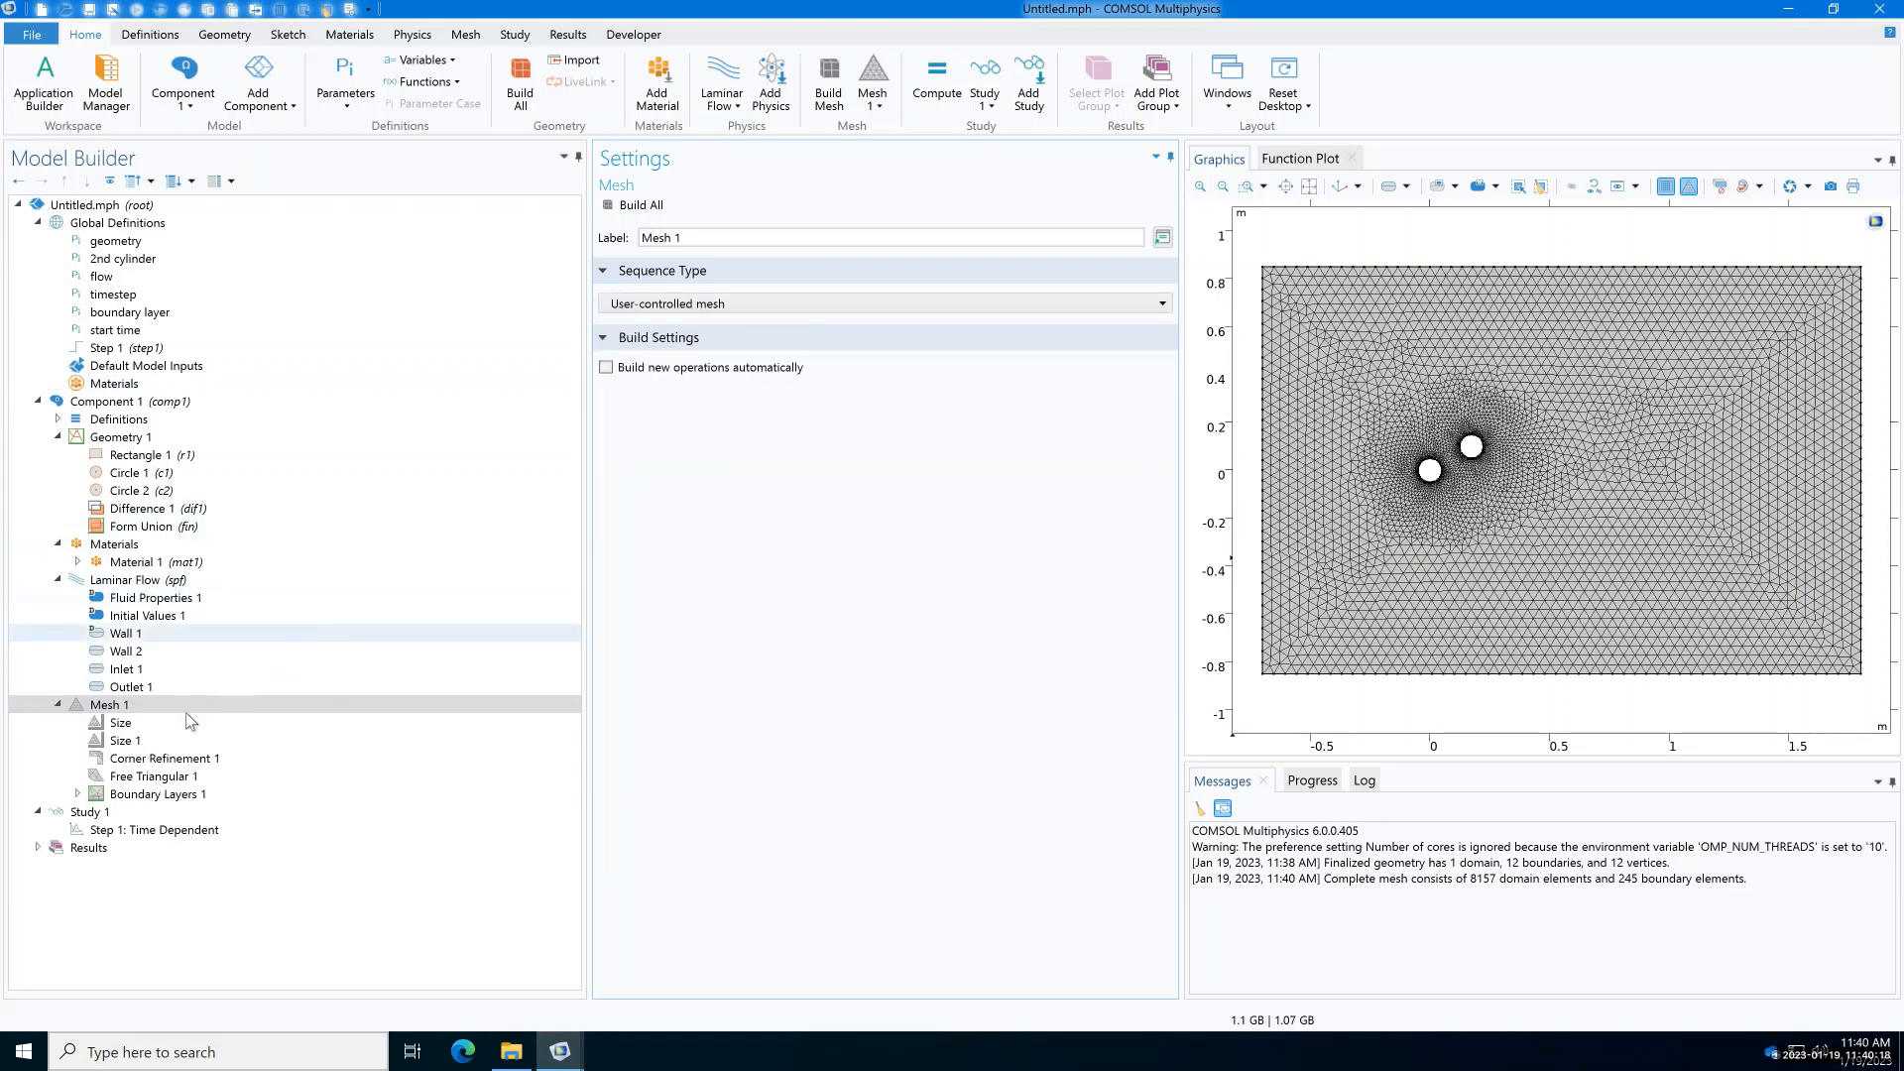
click(158, 723)
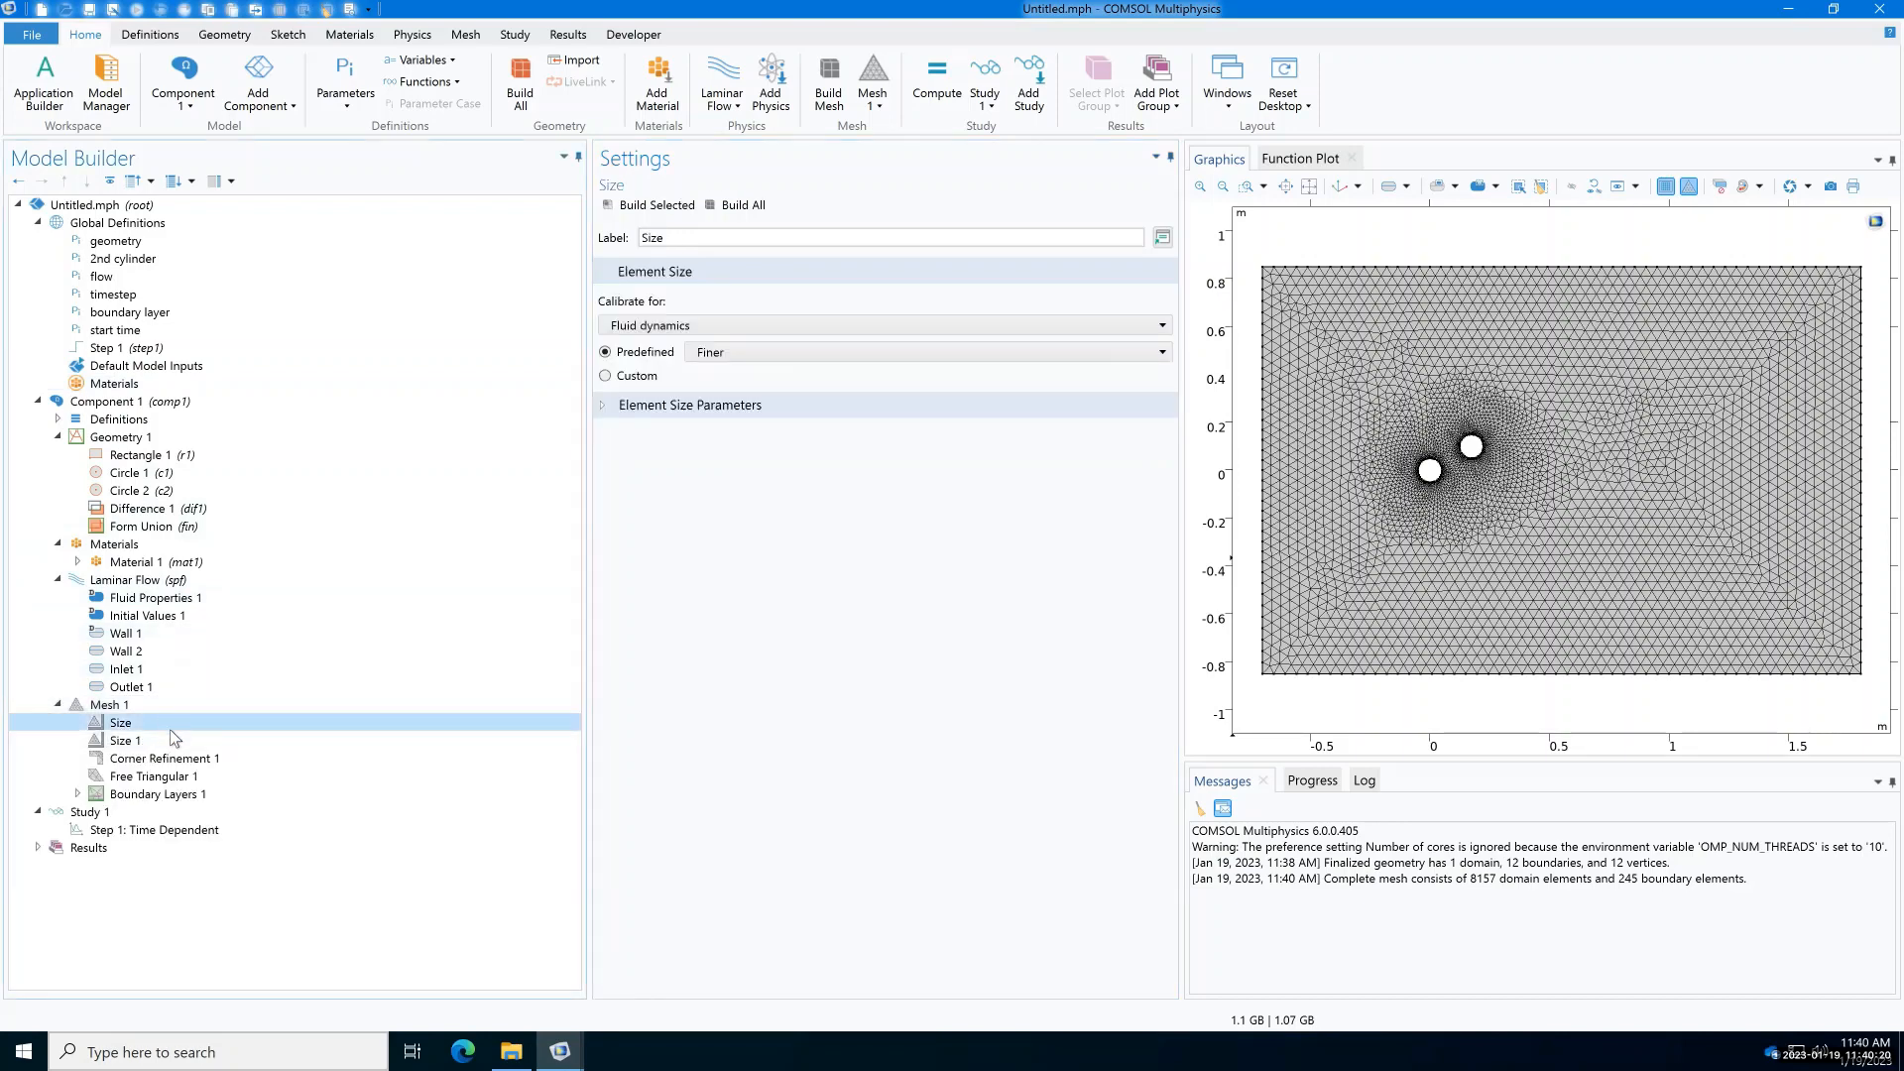
click(170, 741)
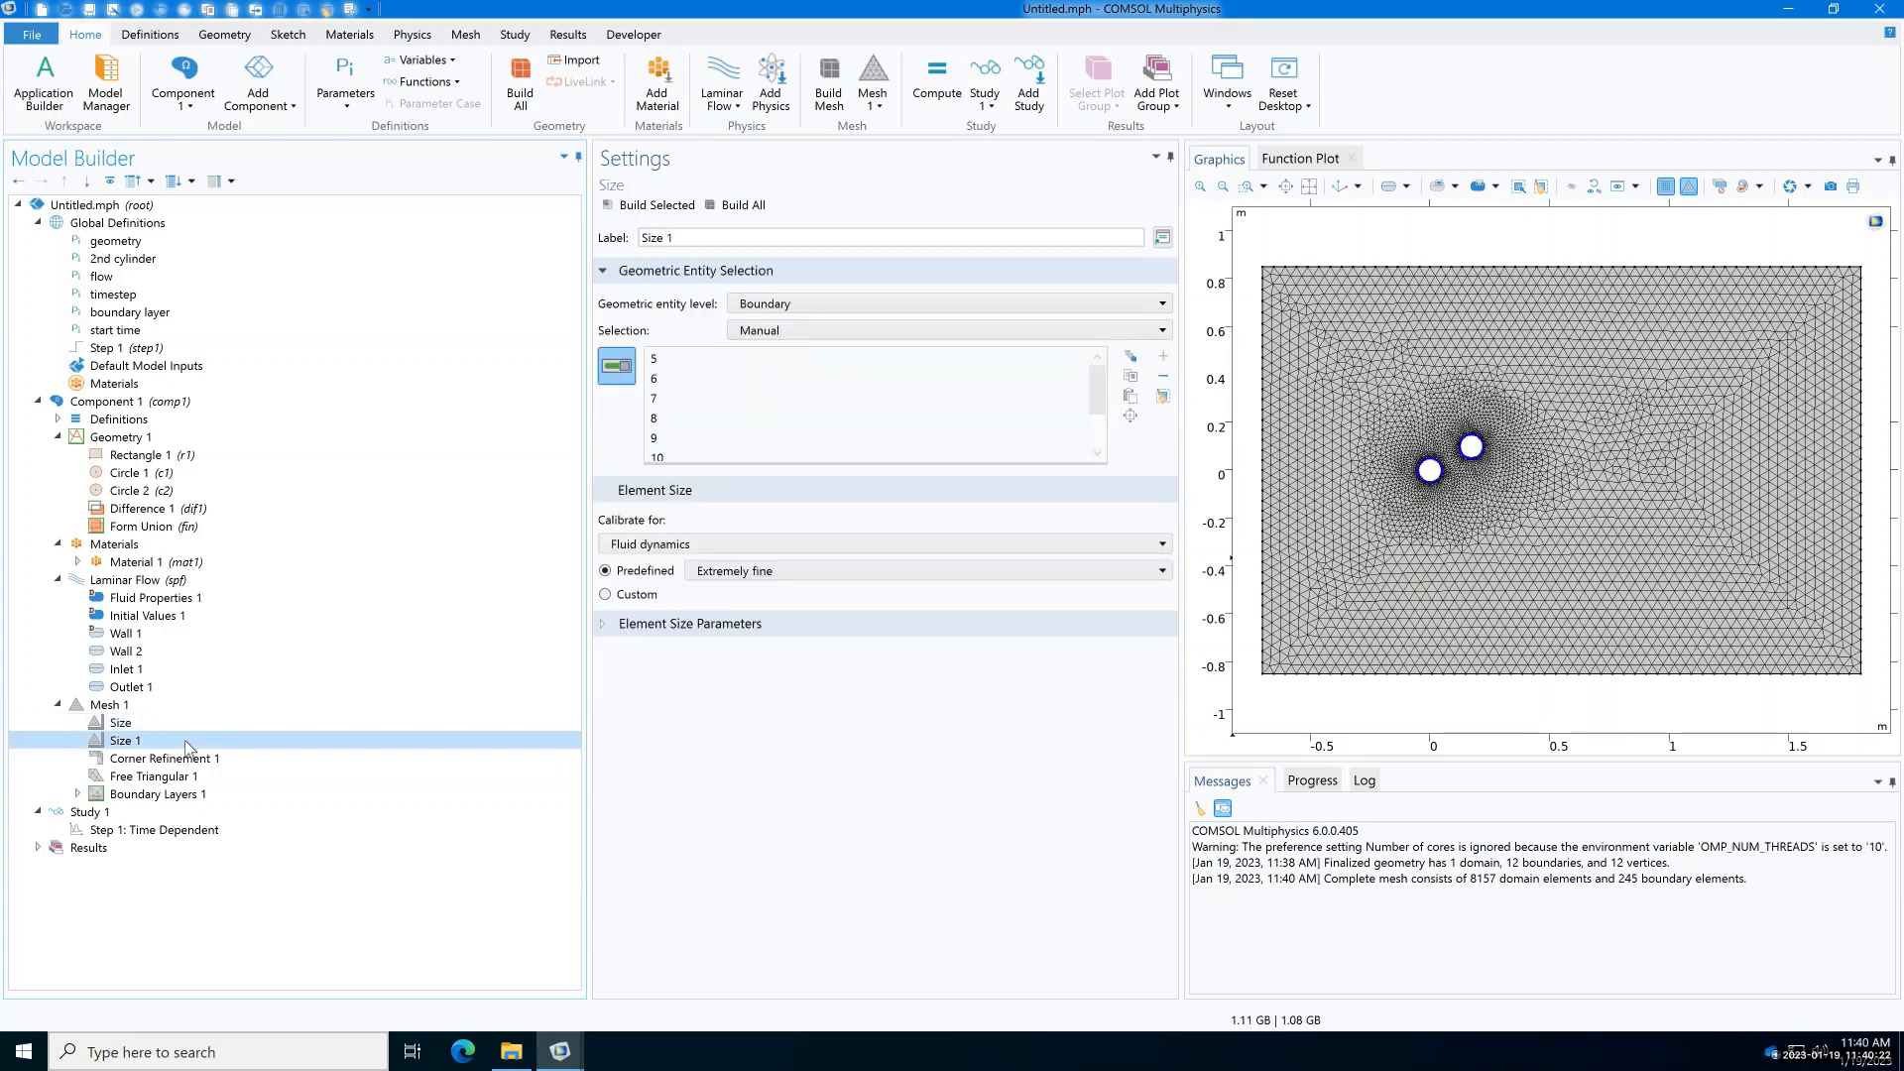
Step: Specify the boundary layer mesh thickness by First layer with thickness BLt, and rebuild the whole mesh
click(151, 794)
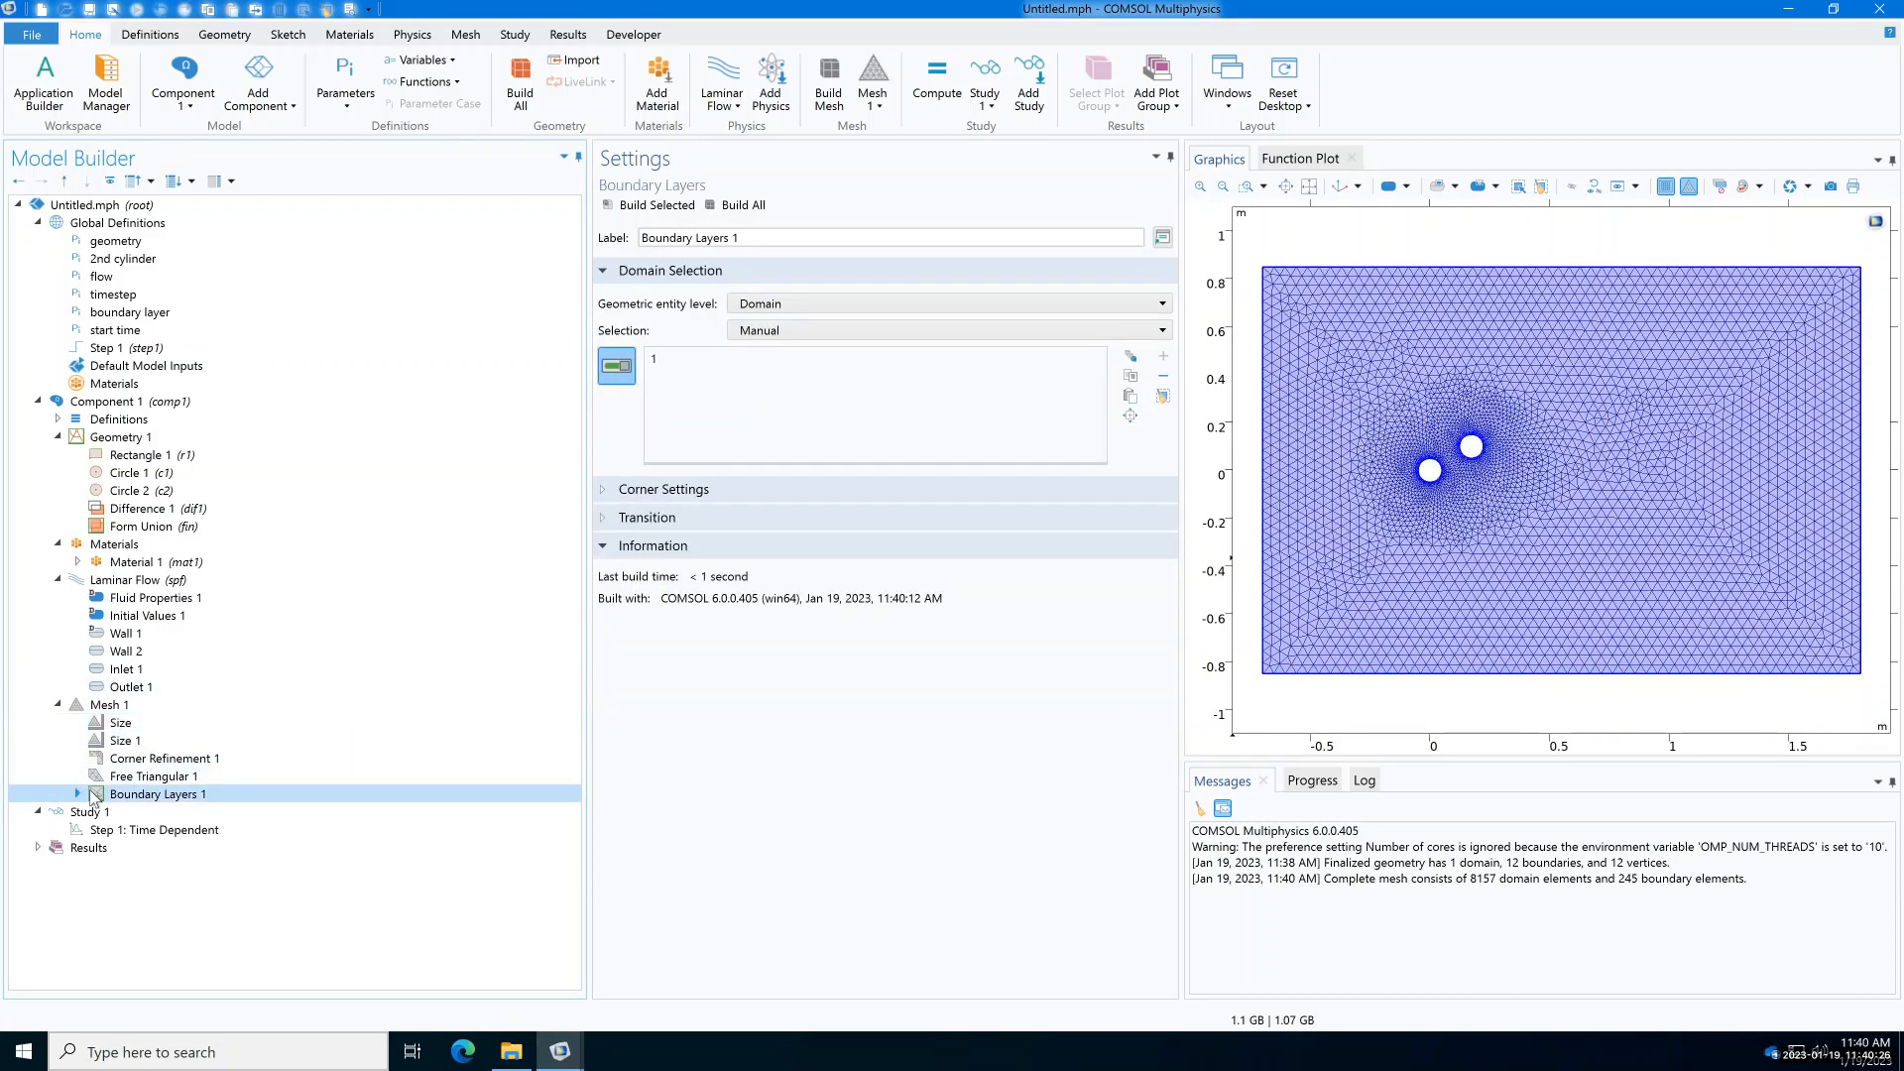
click(229, 807)
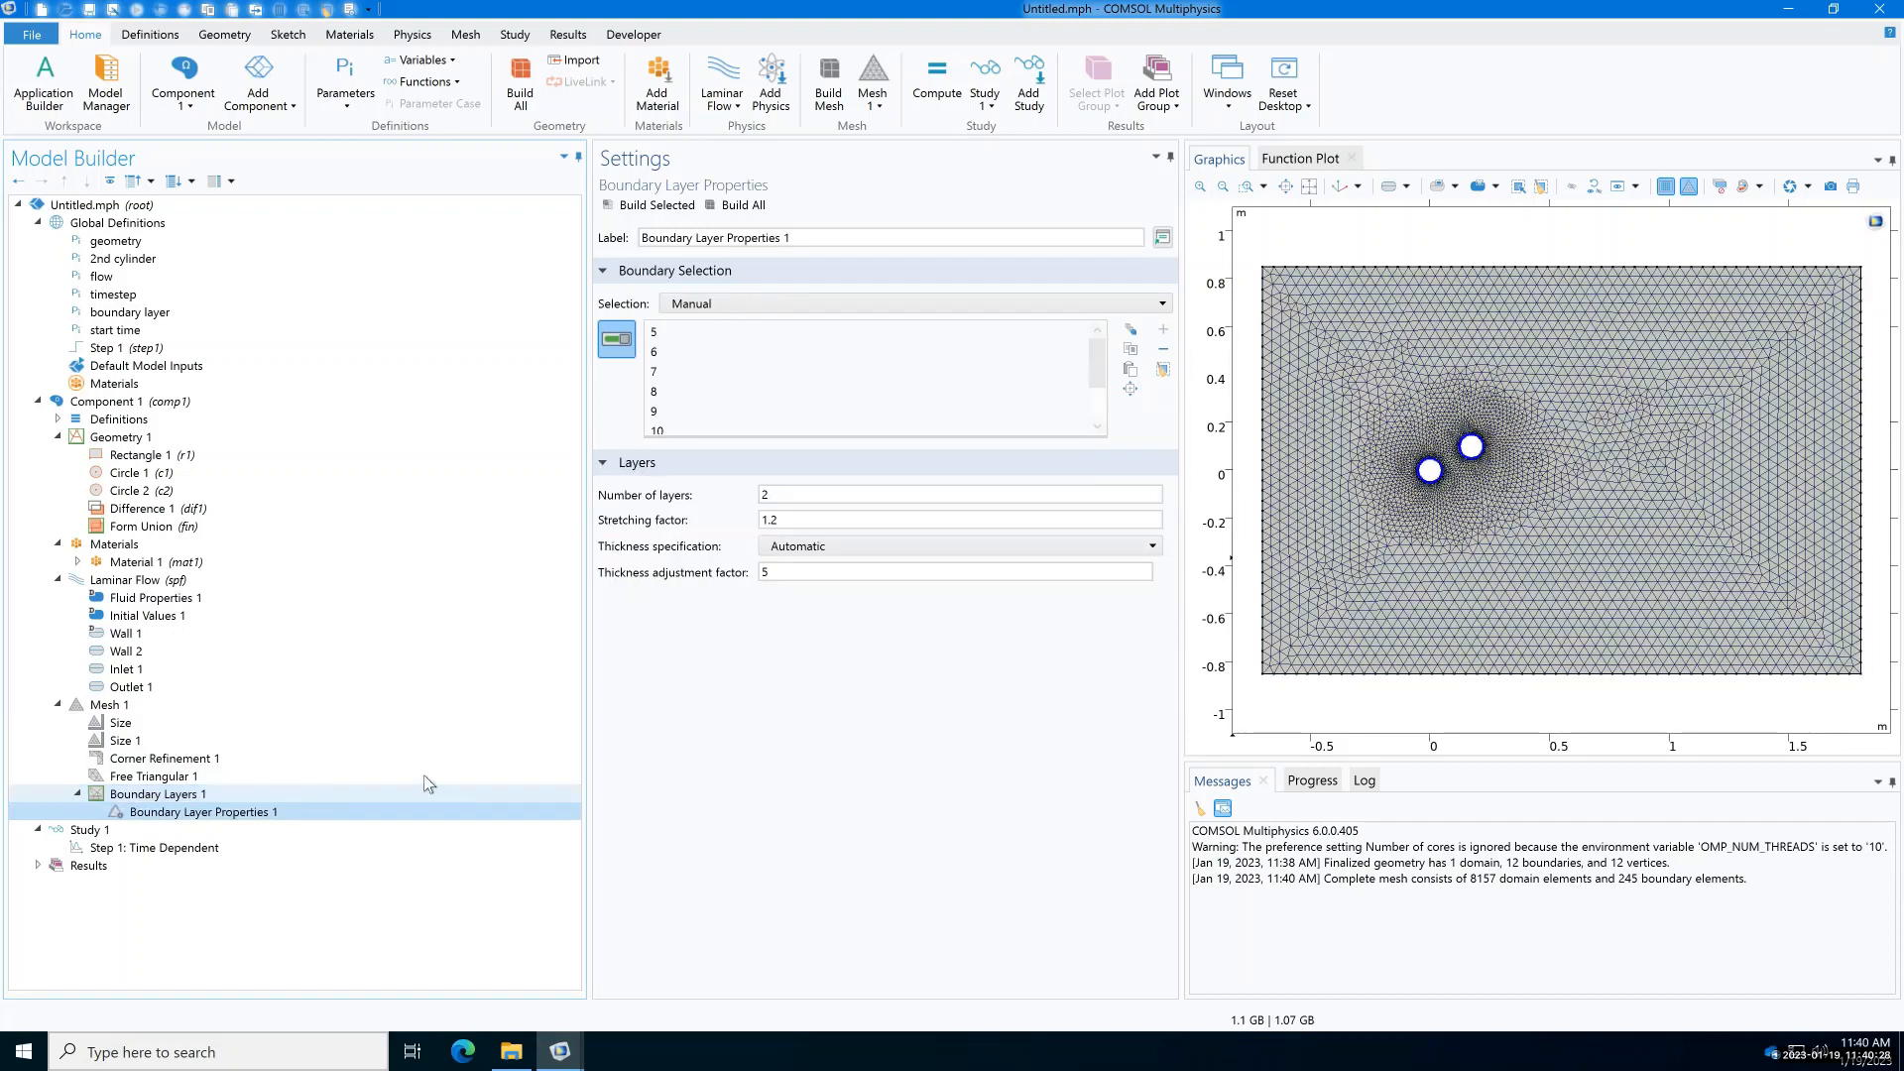
click(848, 547)
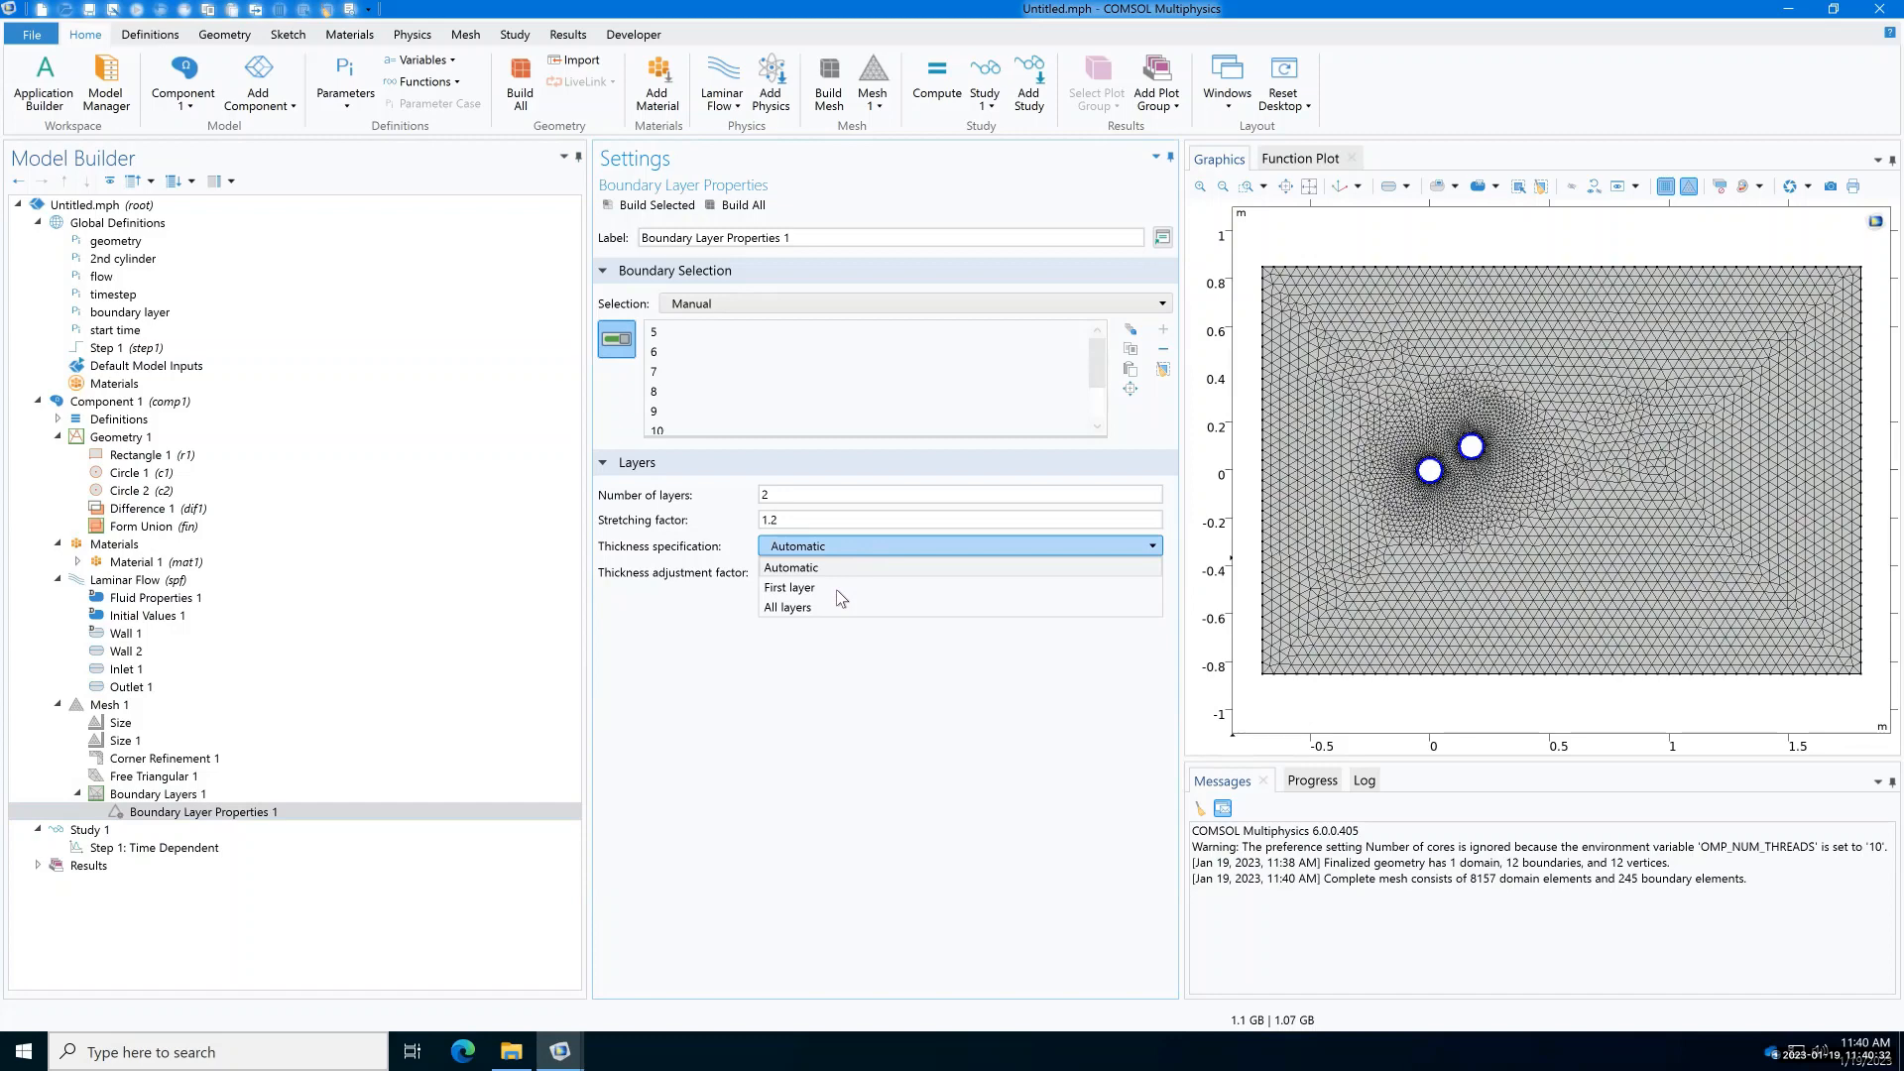
click(836, 589)
drag(888, 573, 781, 575)
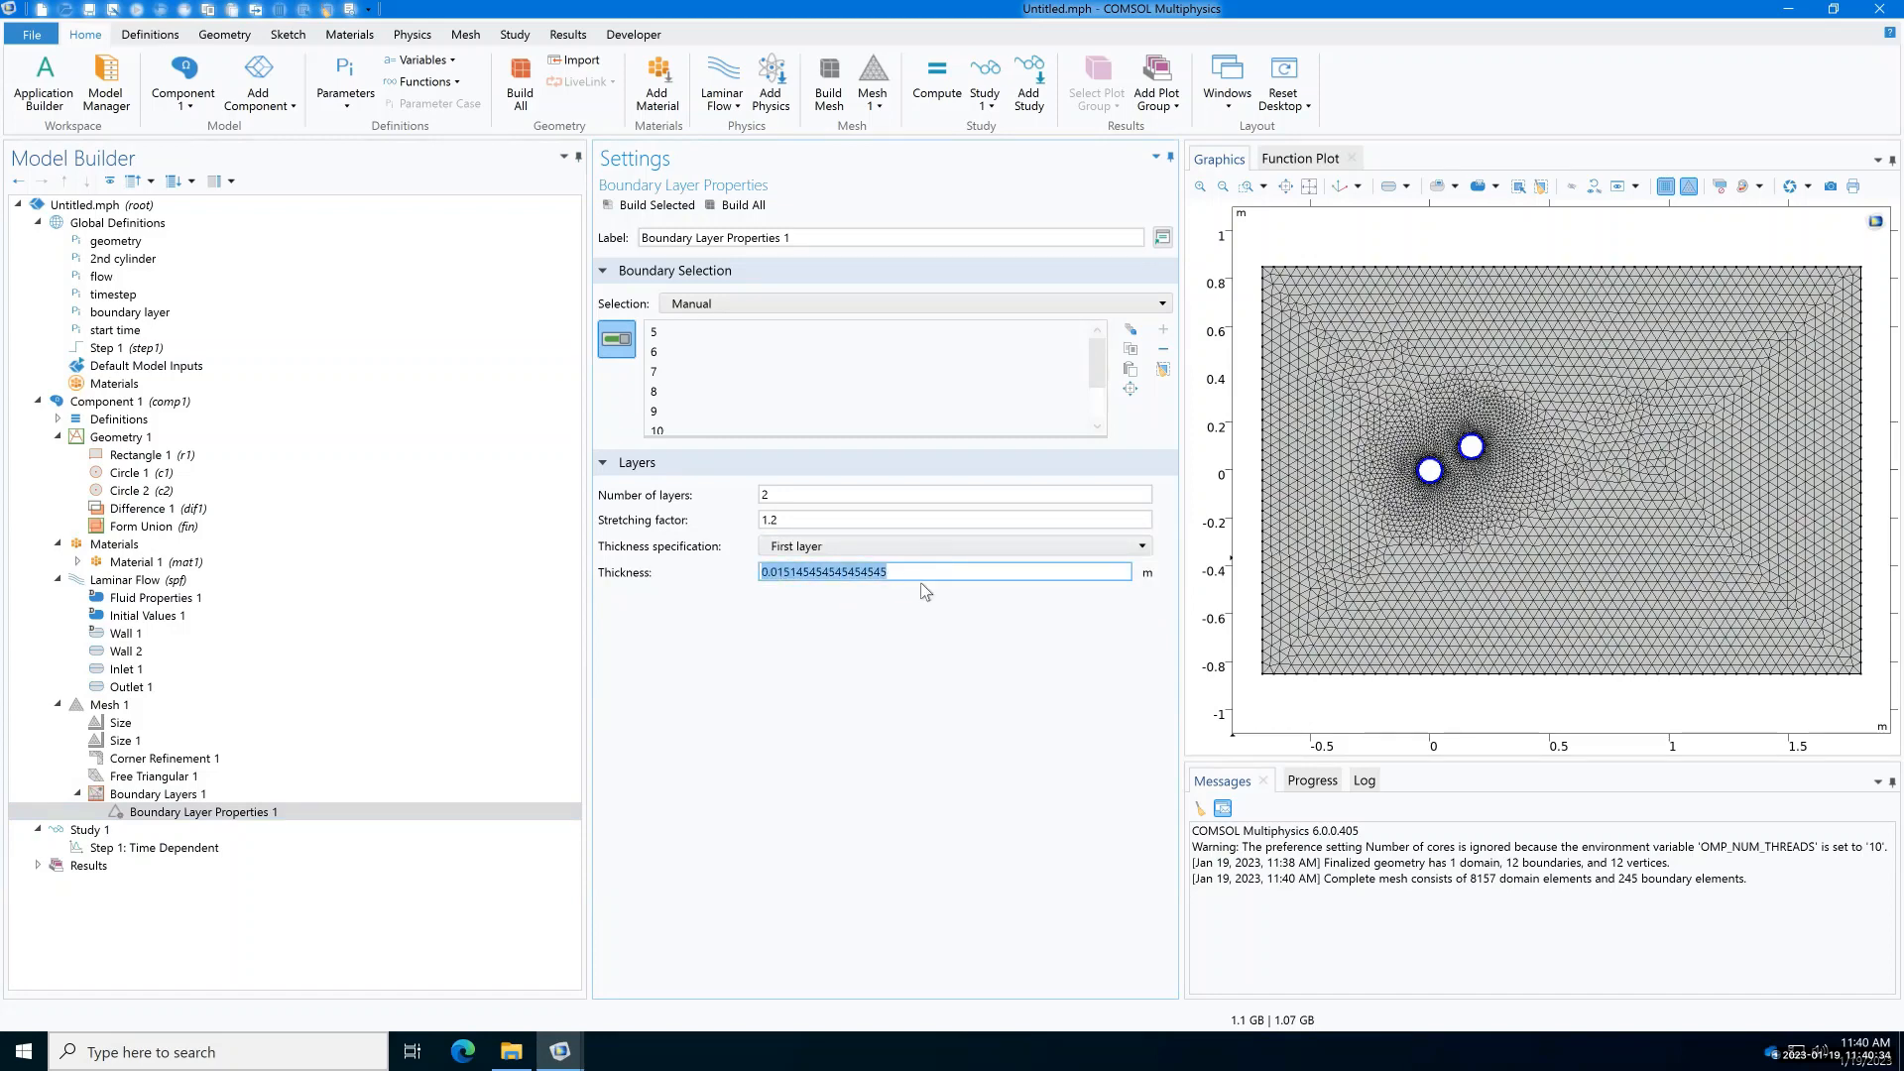
text(B)
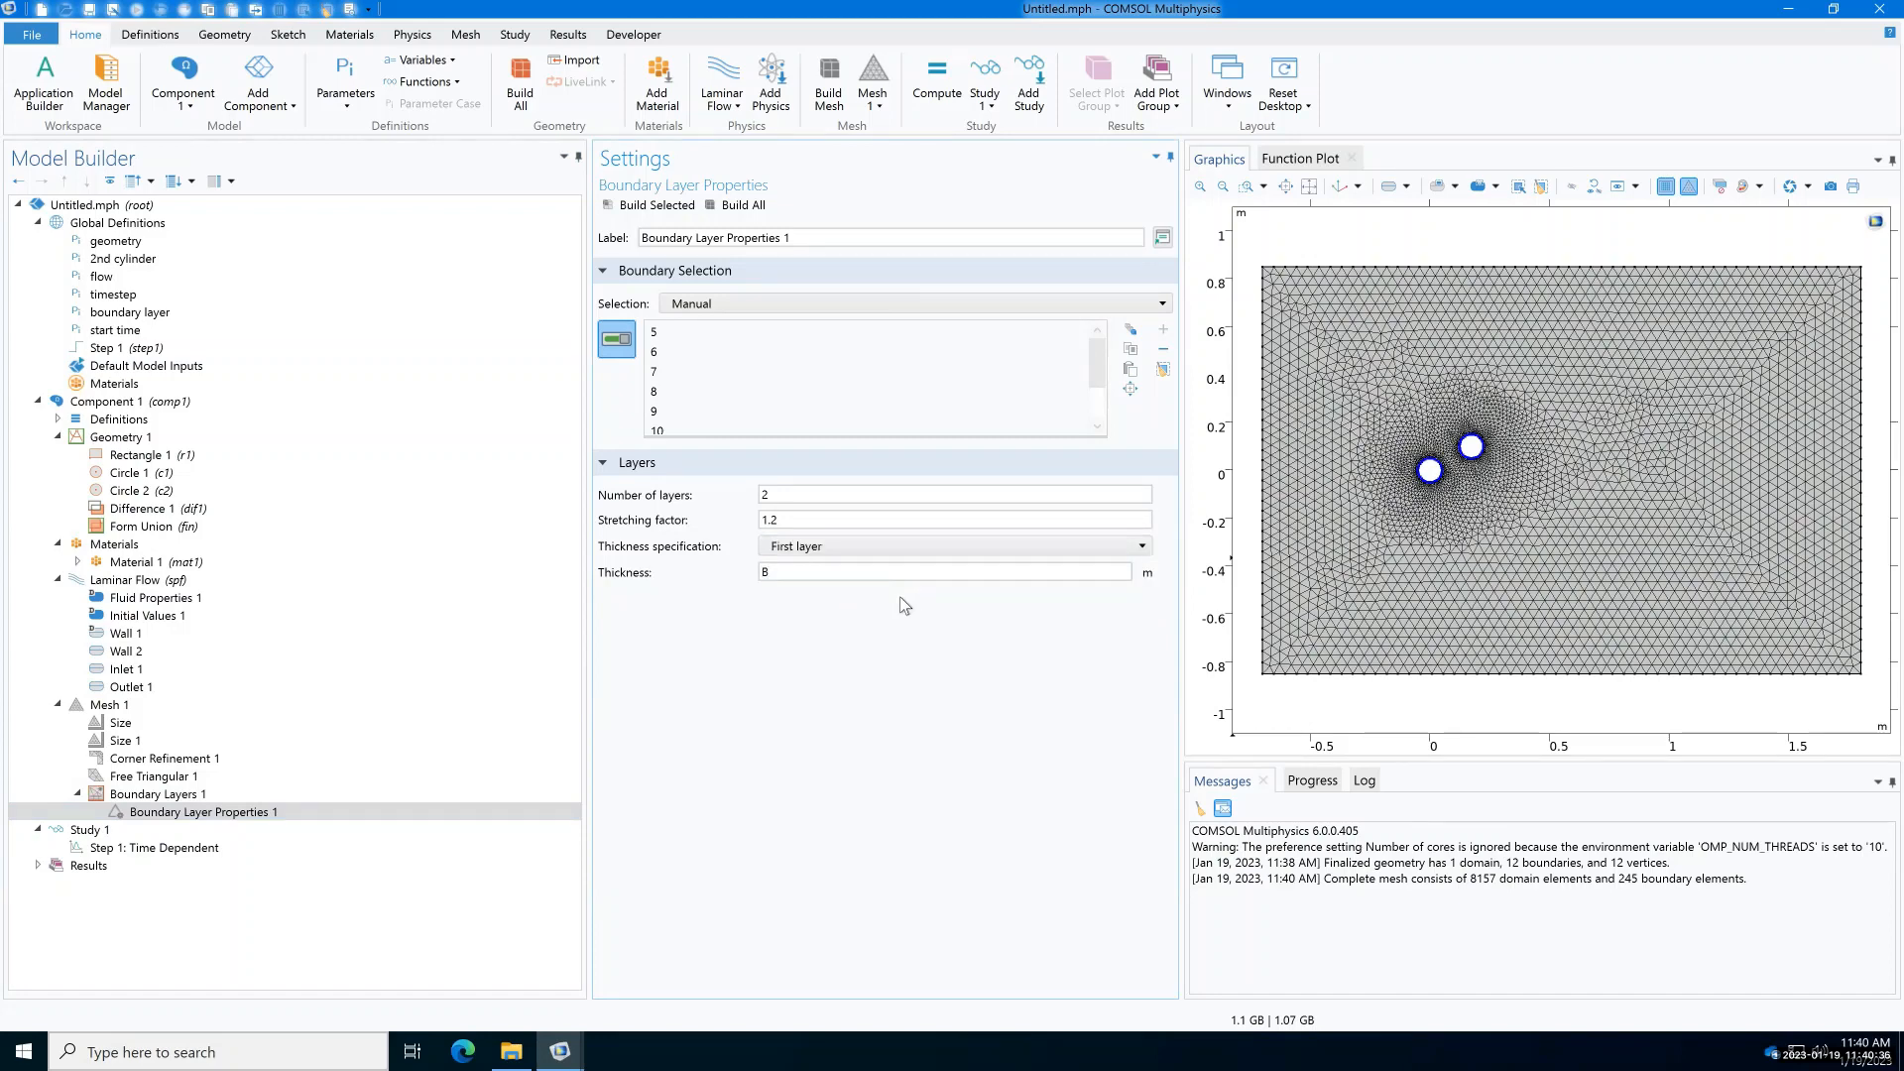
text(Lt)
click(769, 494)
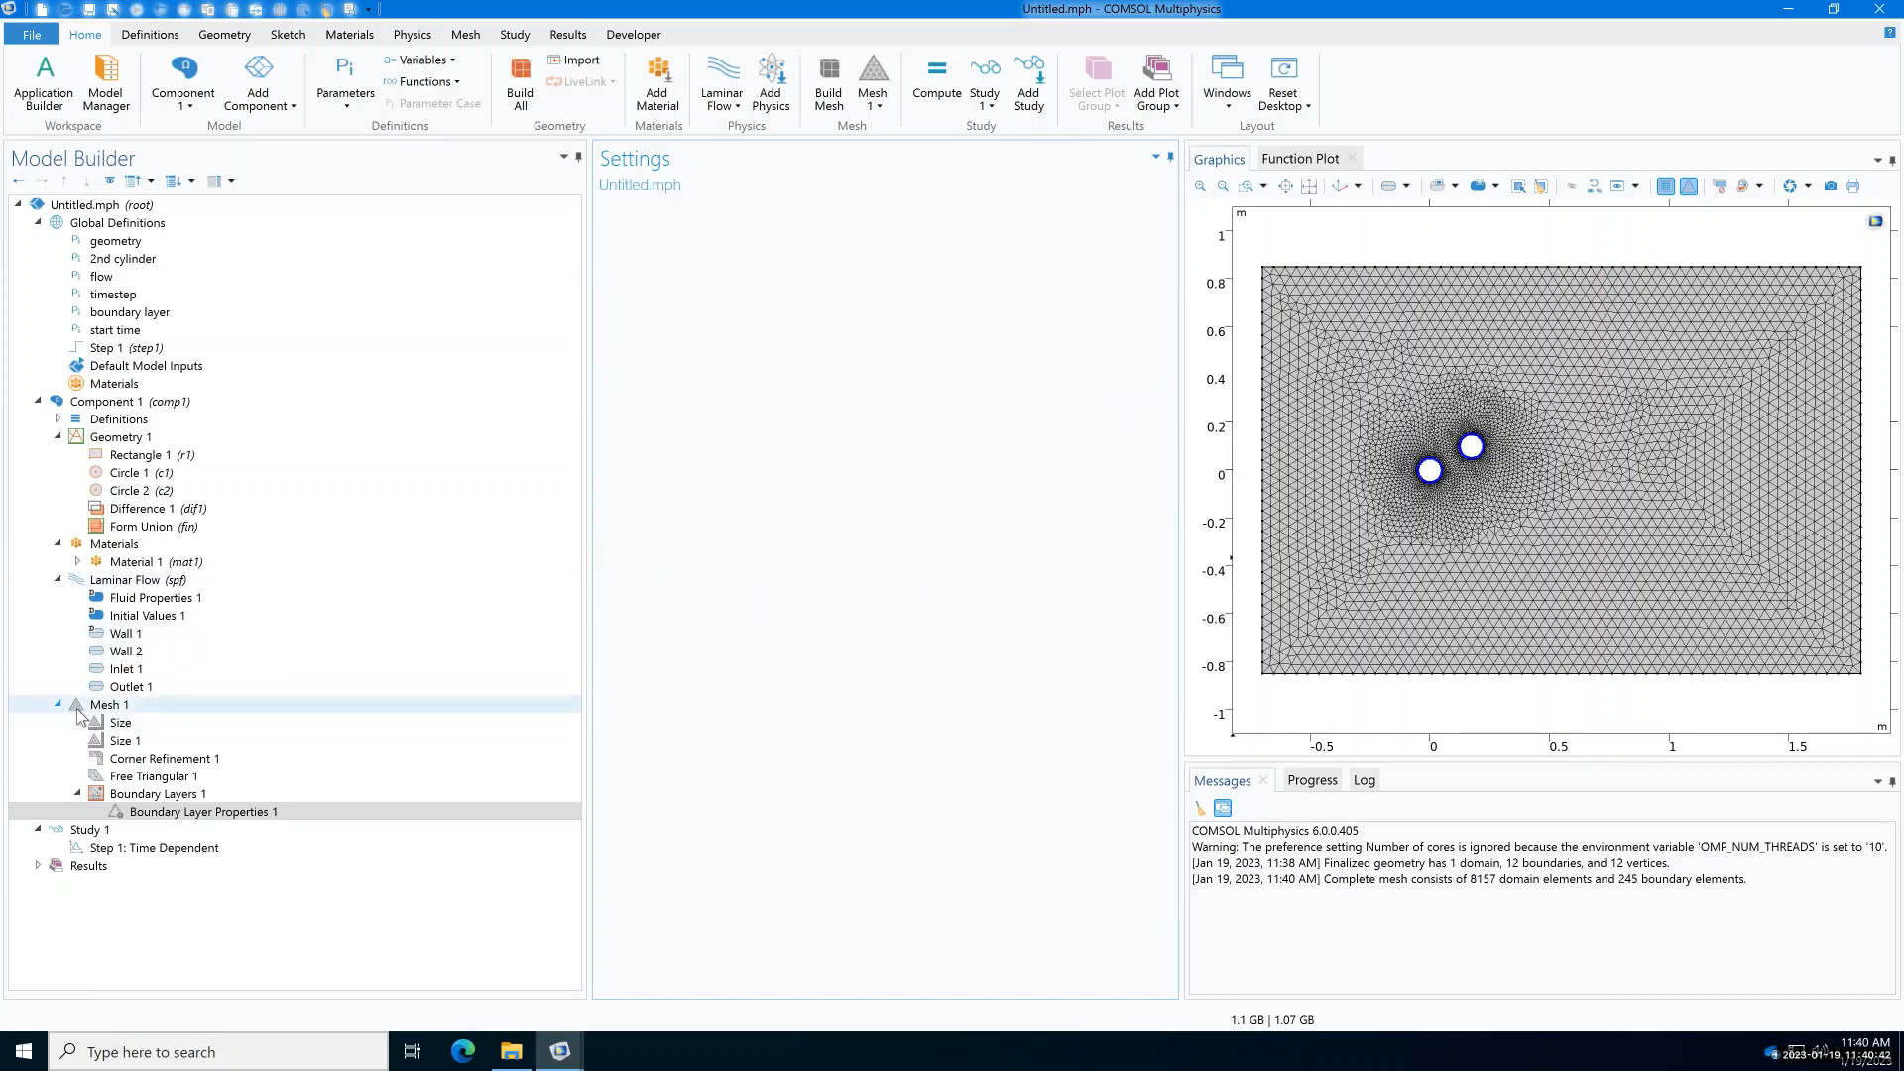
double_click(107, 706)
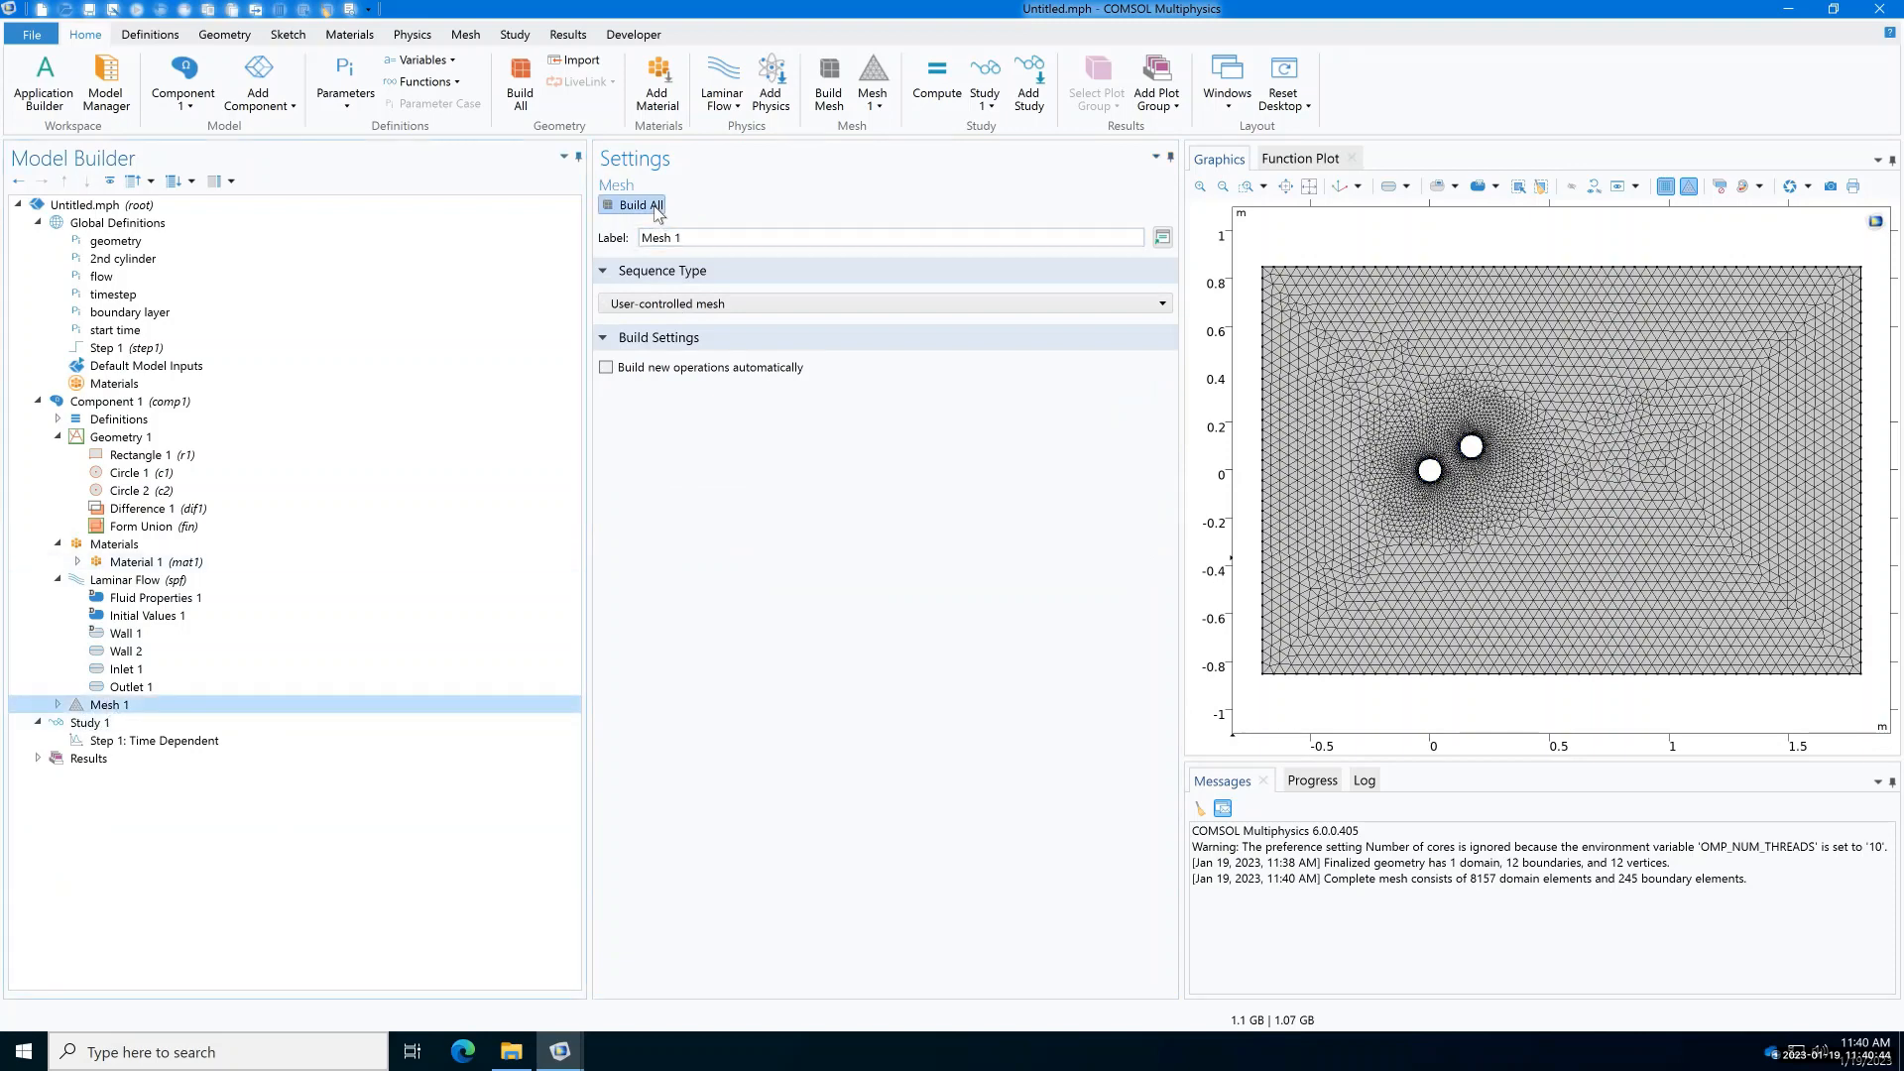
click(653, 206)
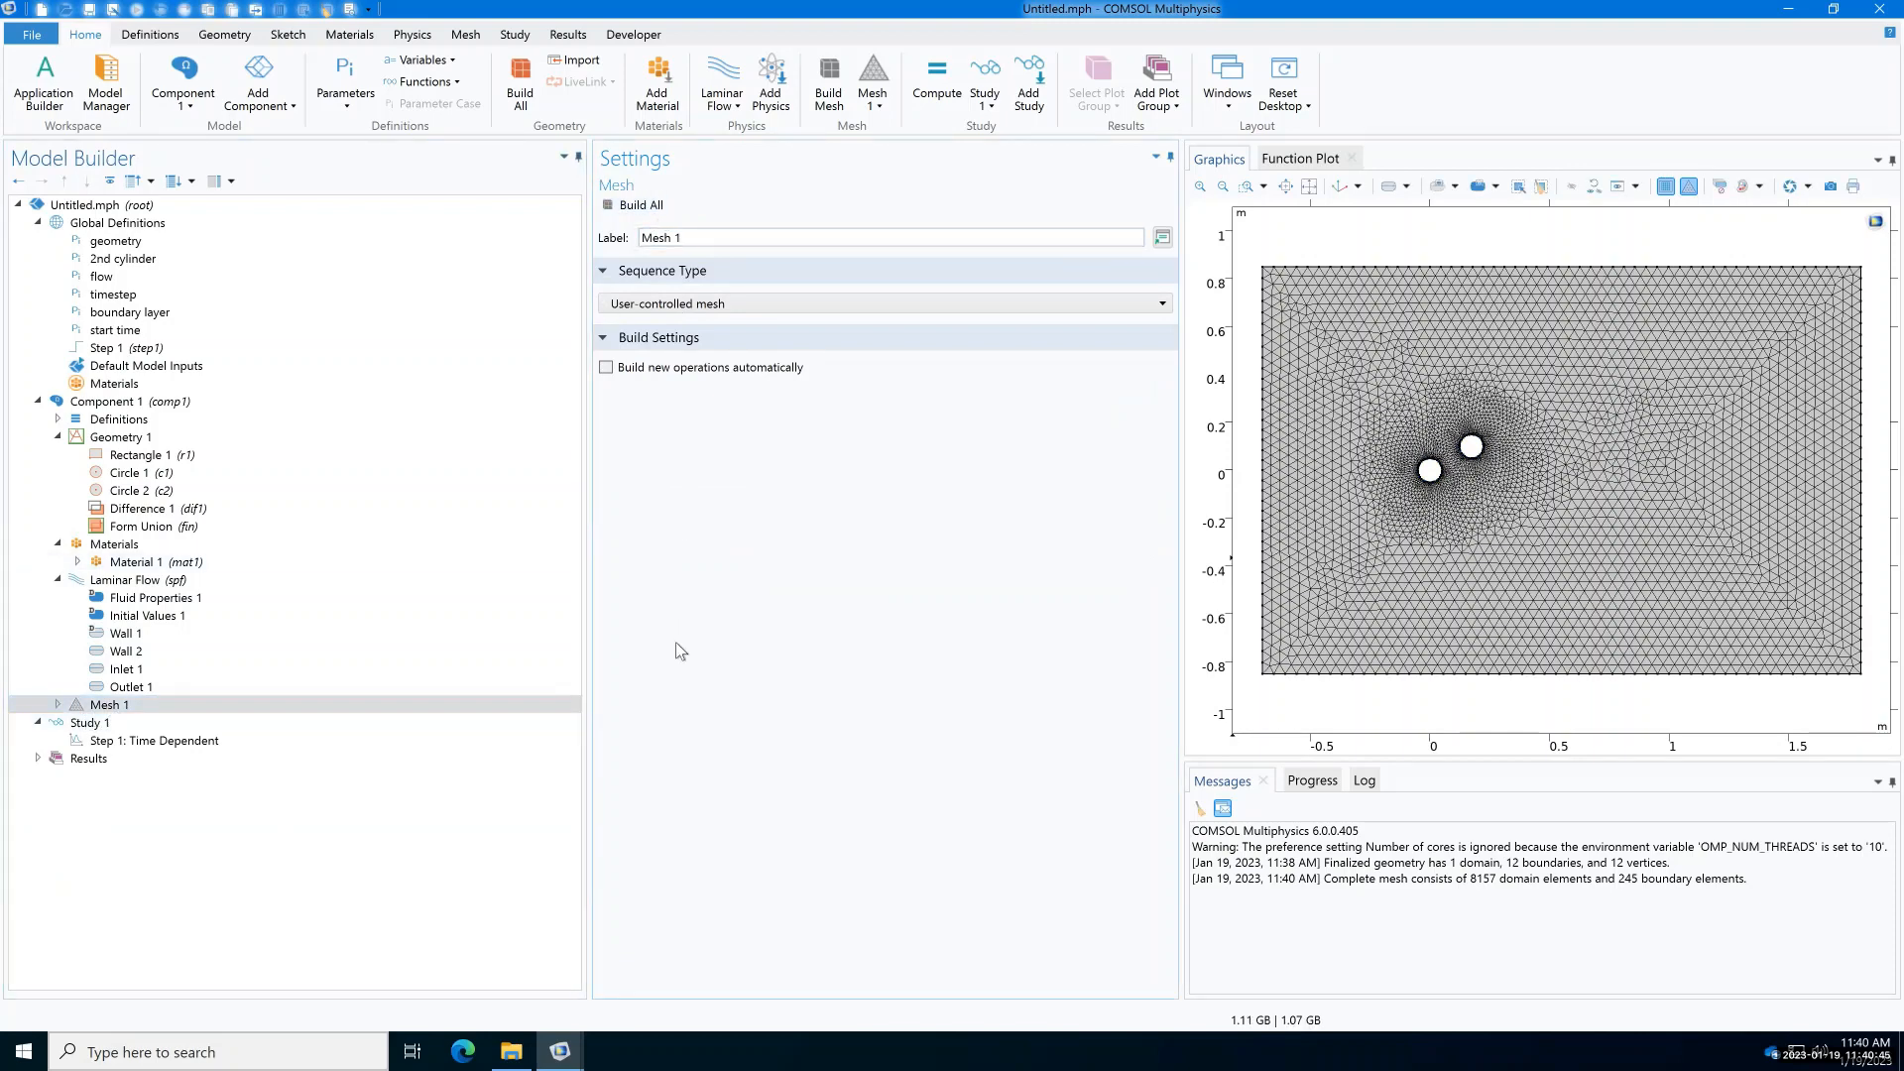
Step: Show the default solver for Study 1 and set the Time-Dependent Solver's steps taken to Intermediate
click(89, 726)
right_click(99, 724)
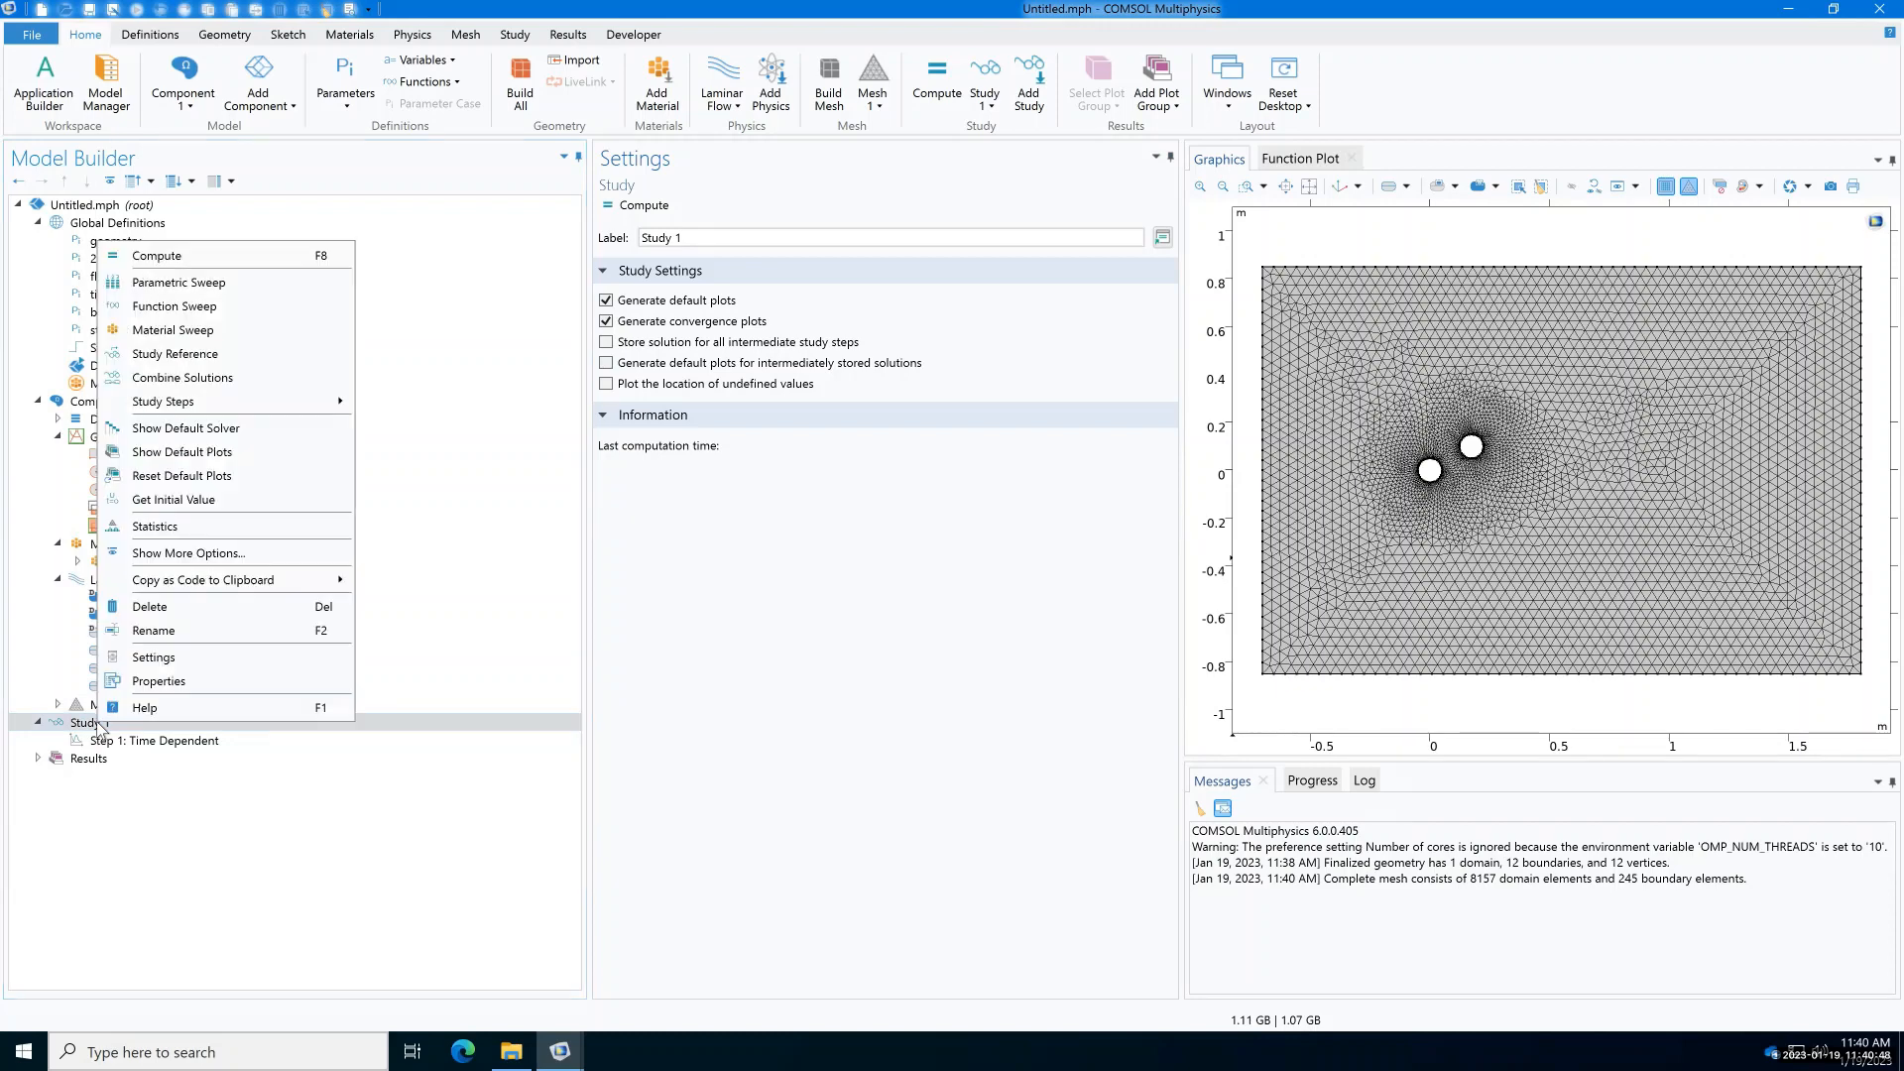
click(196, 428)
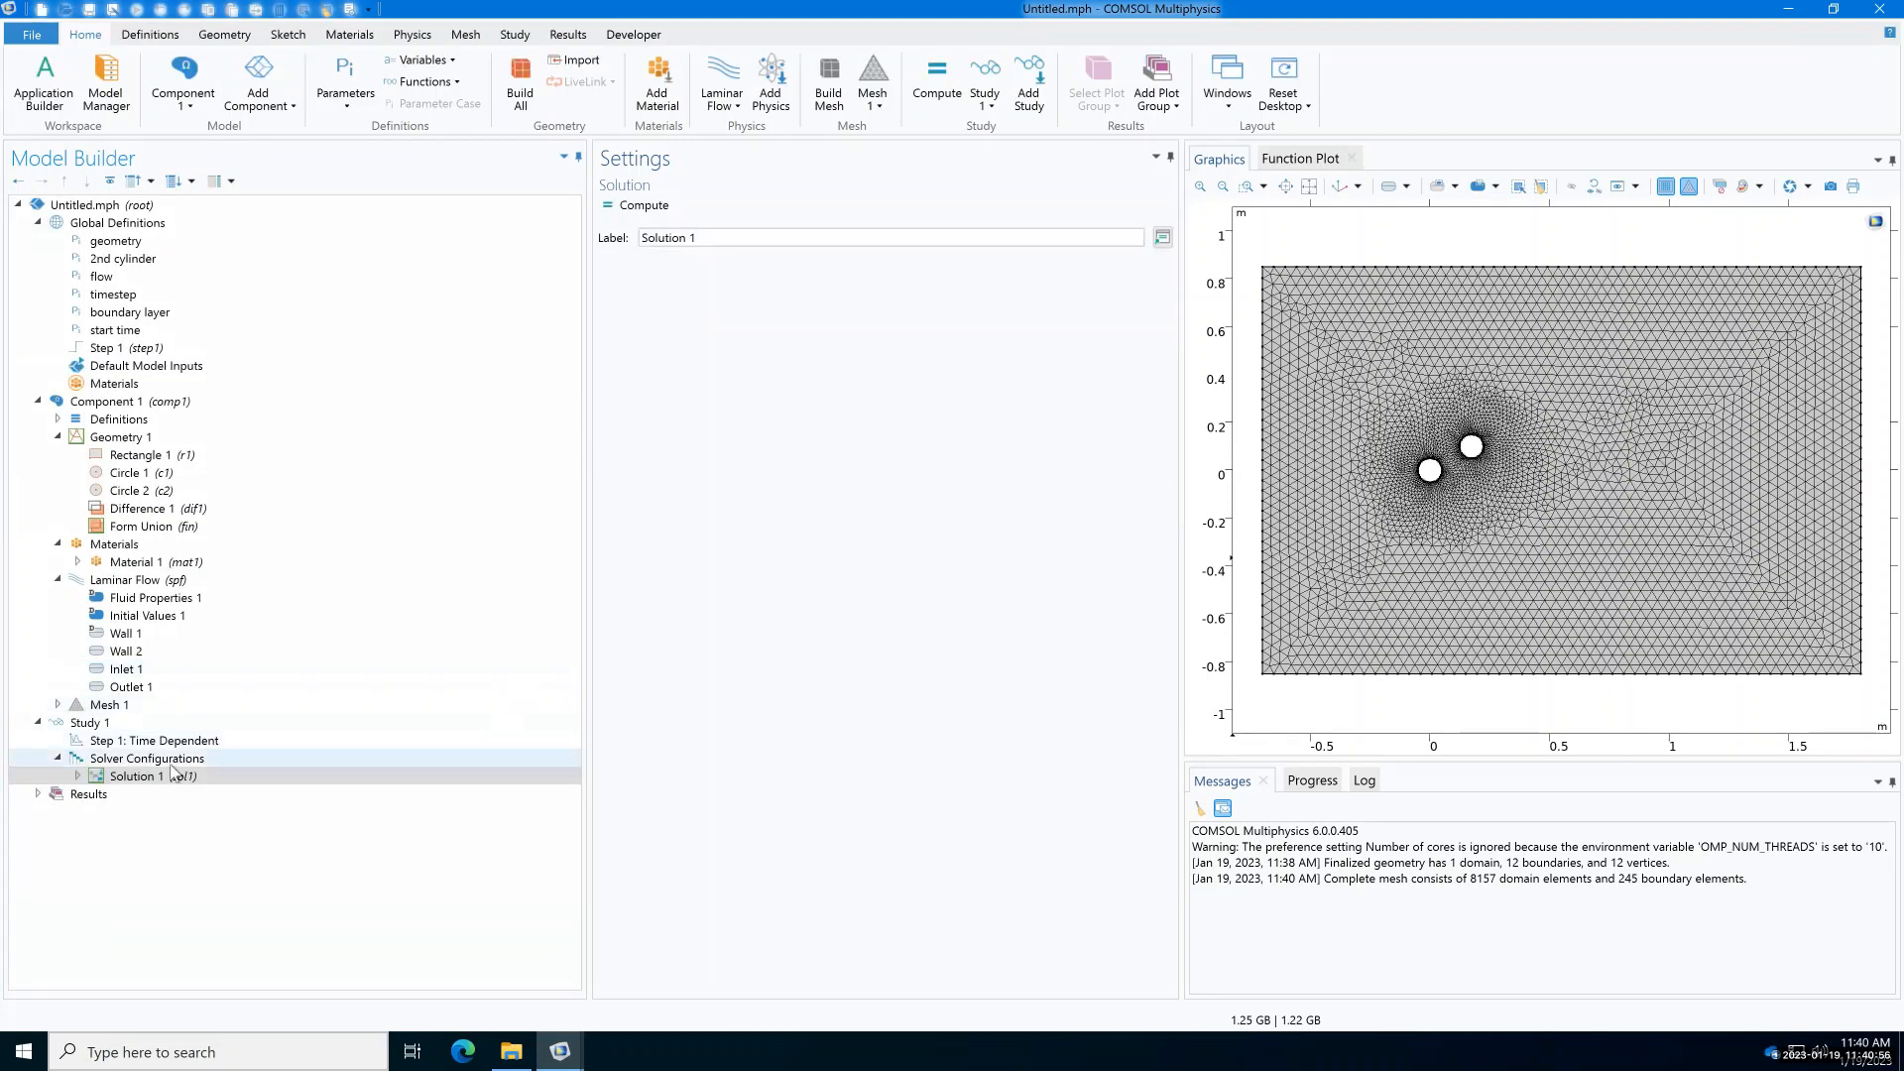
click(78, 775)
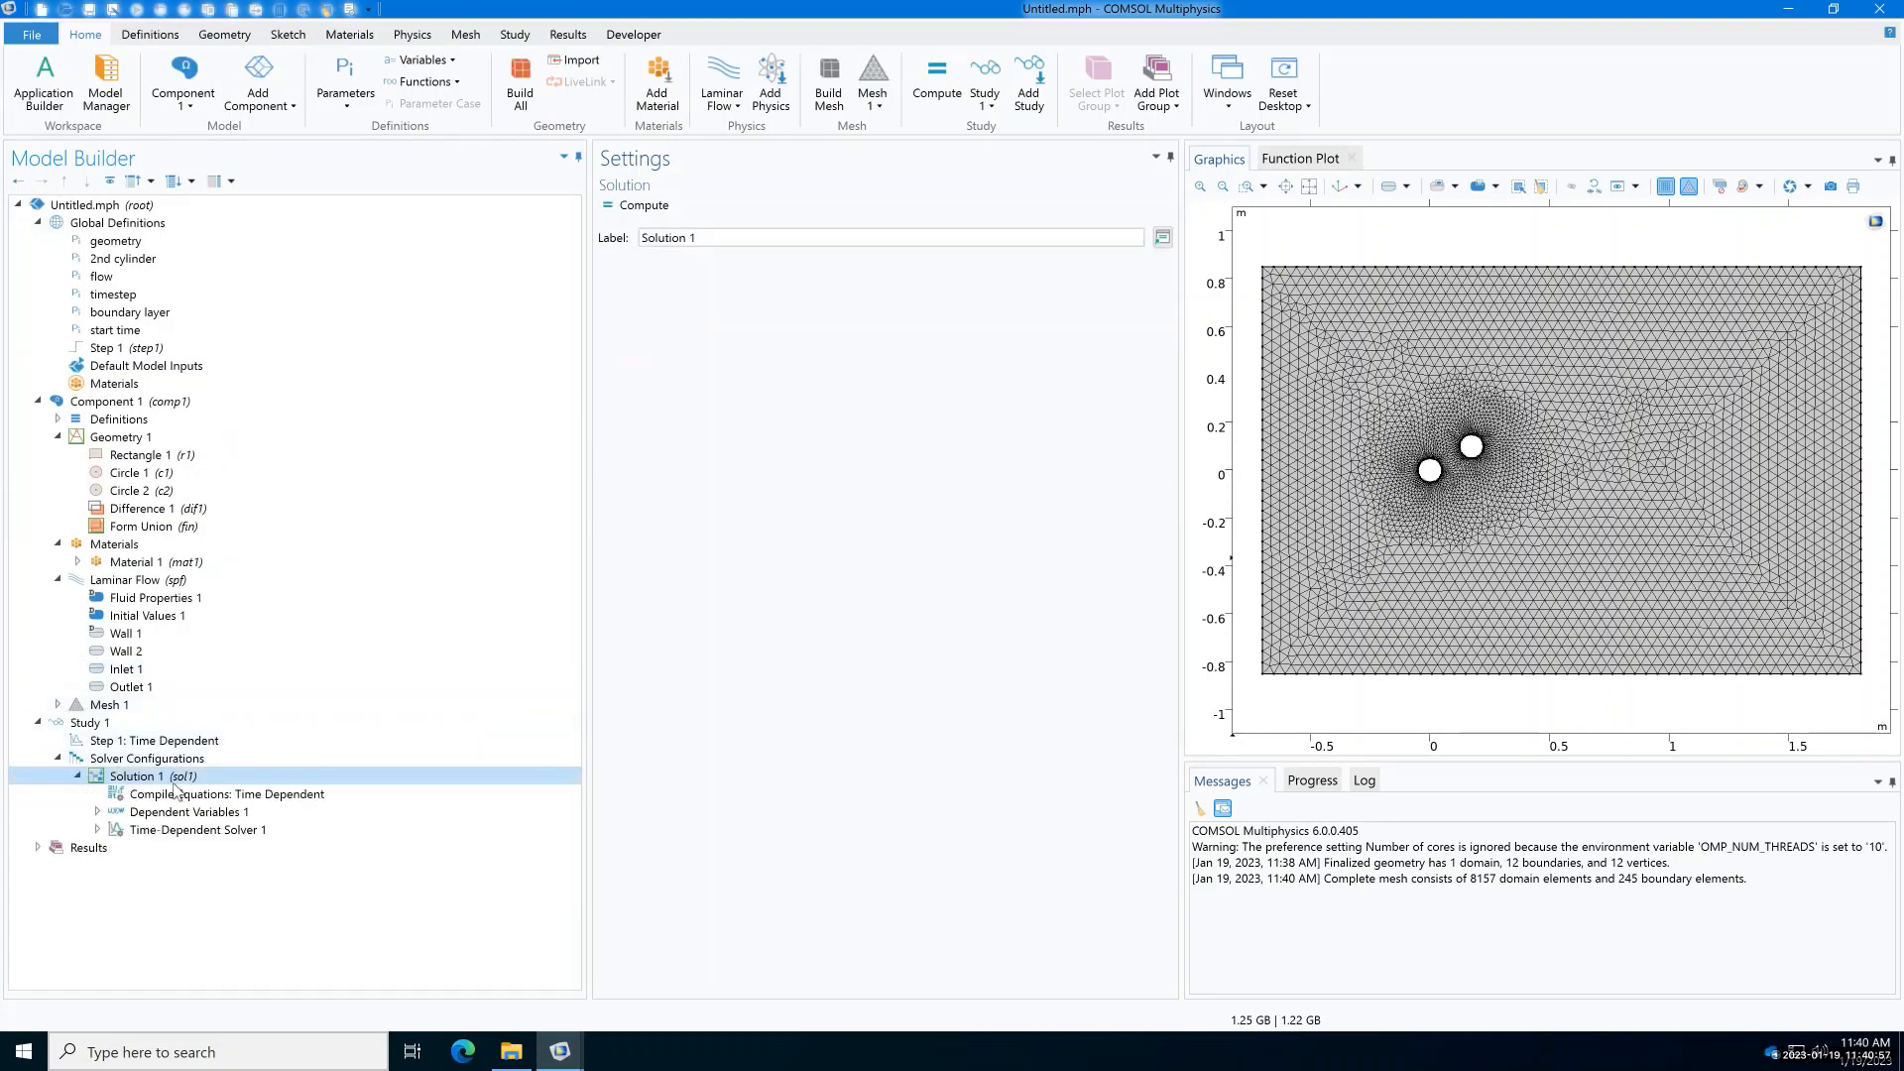
click(161, 830)
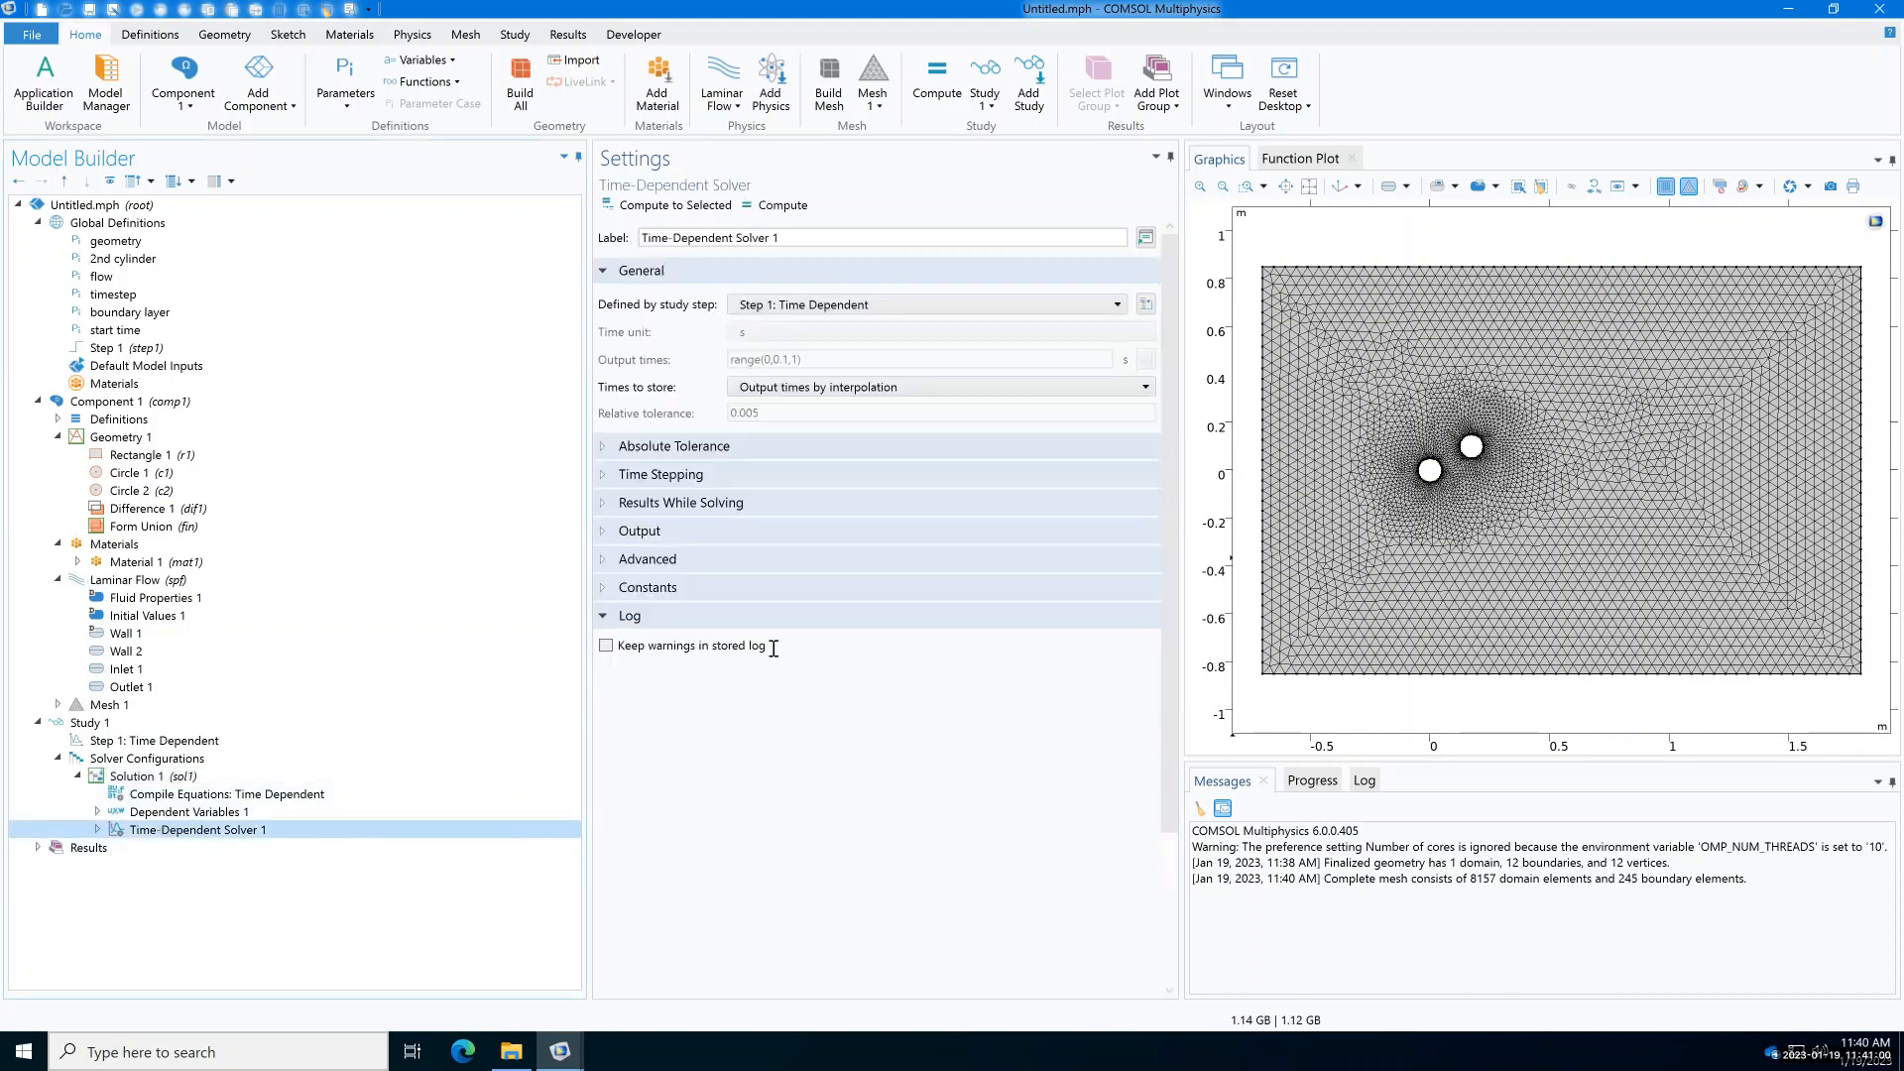
click(682, 486)
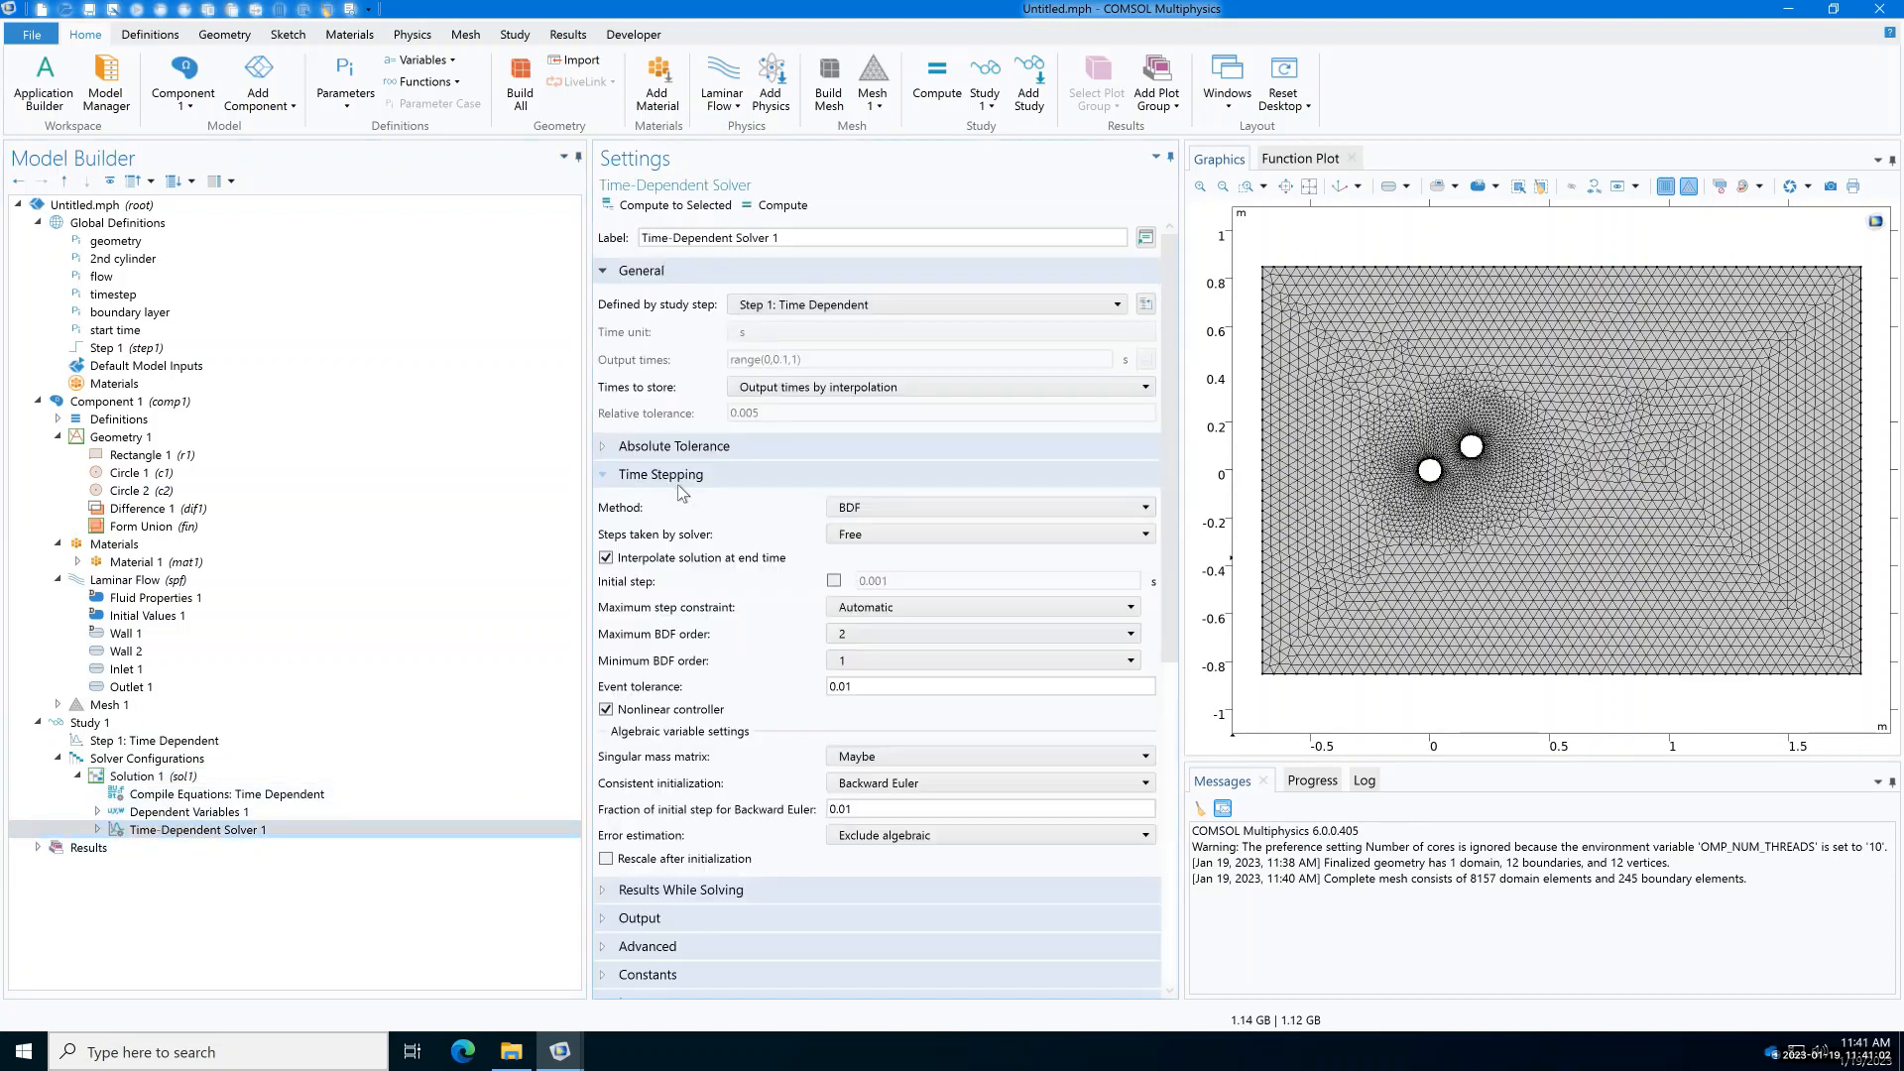
click(882, 534)
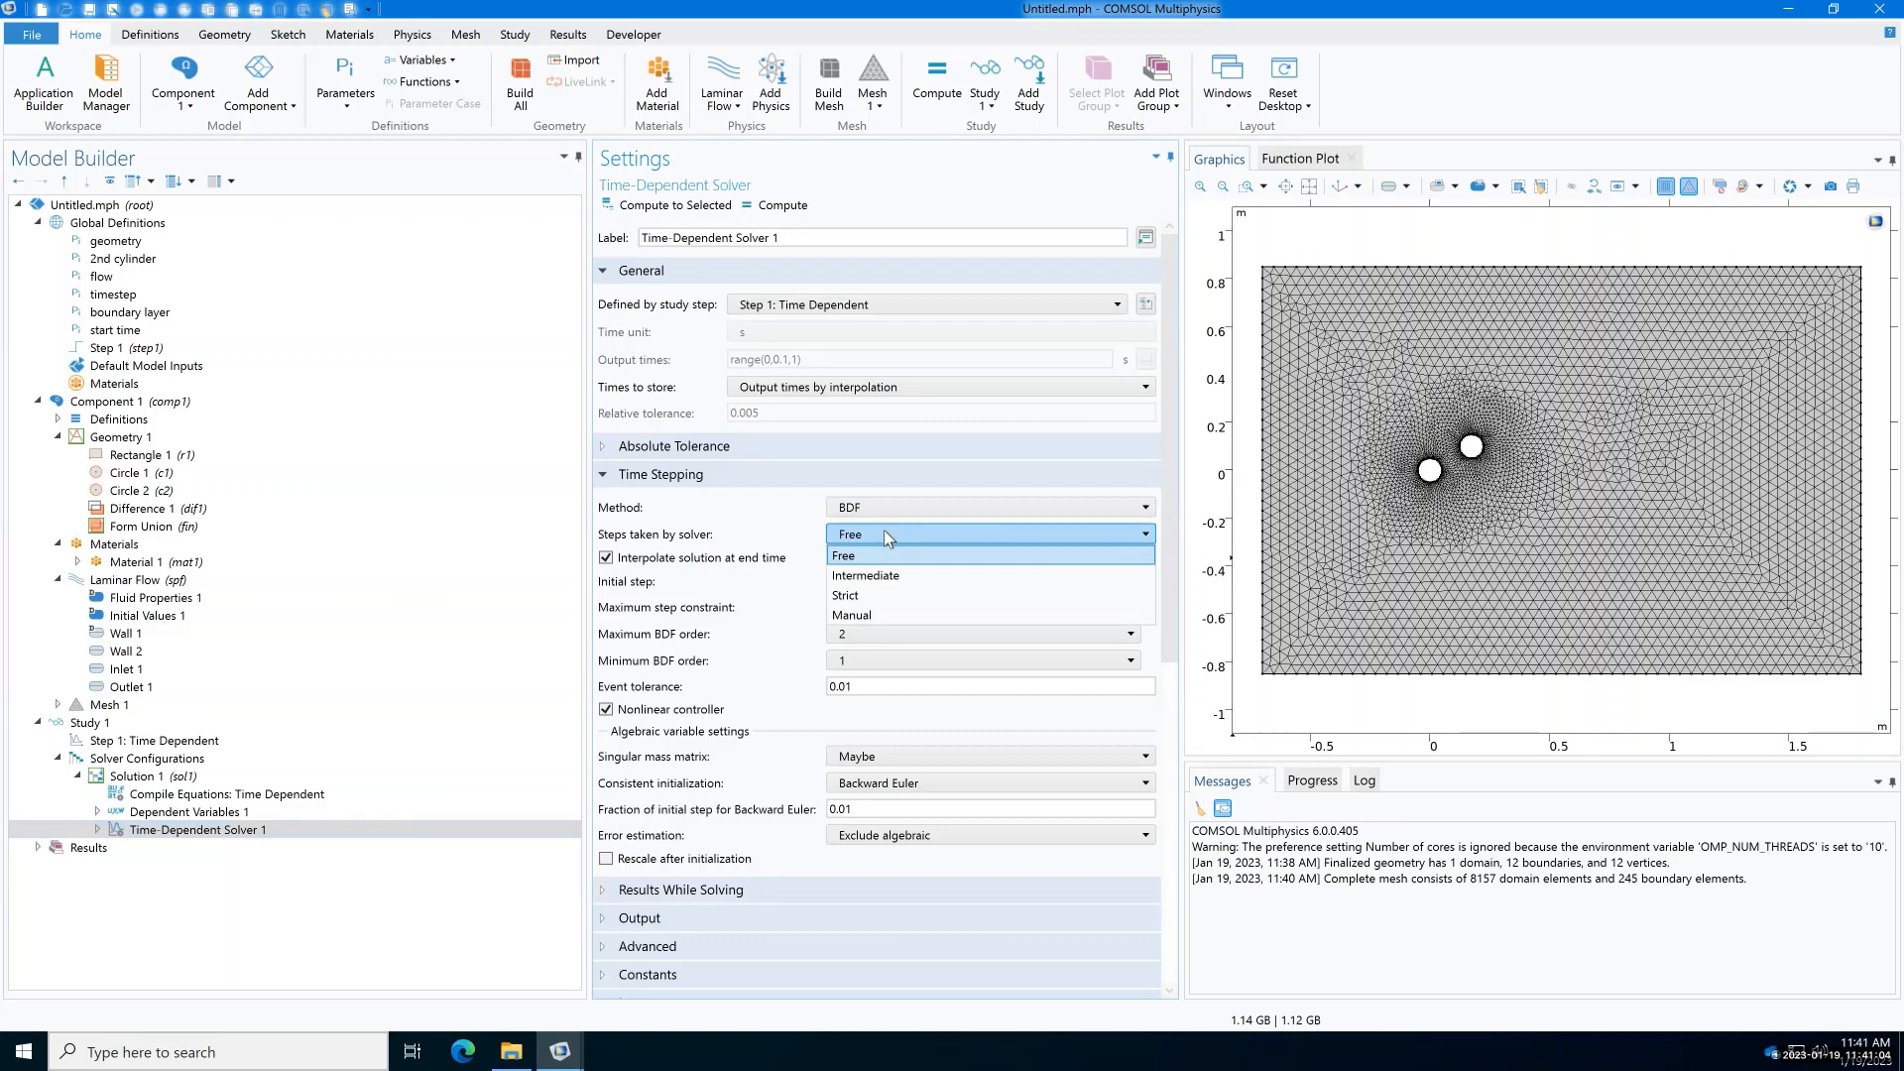
click(892, 573)
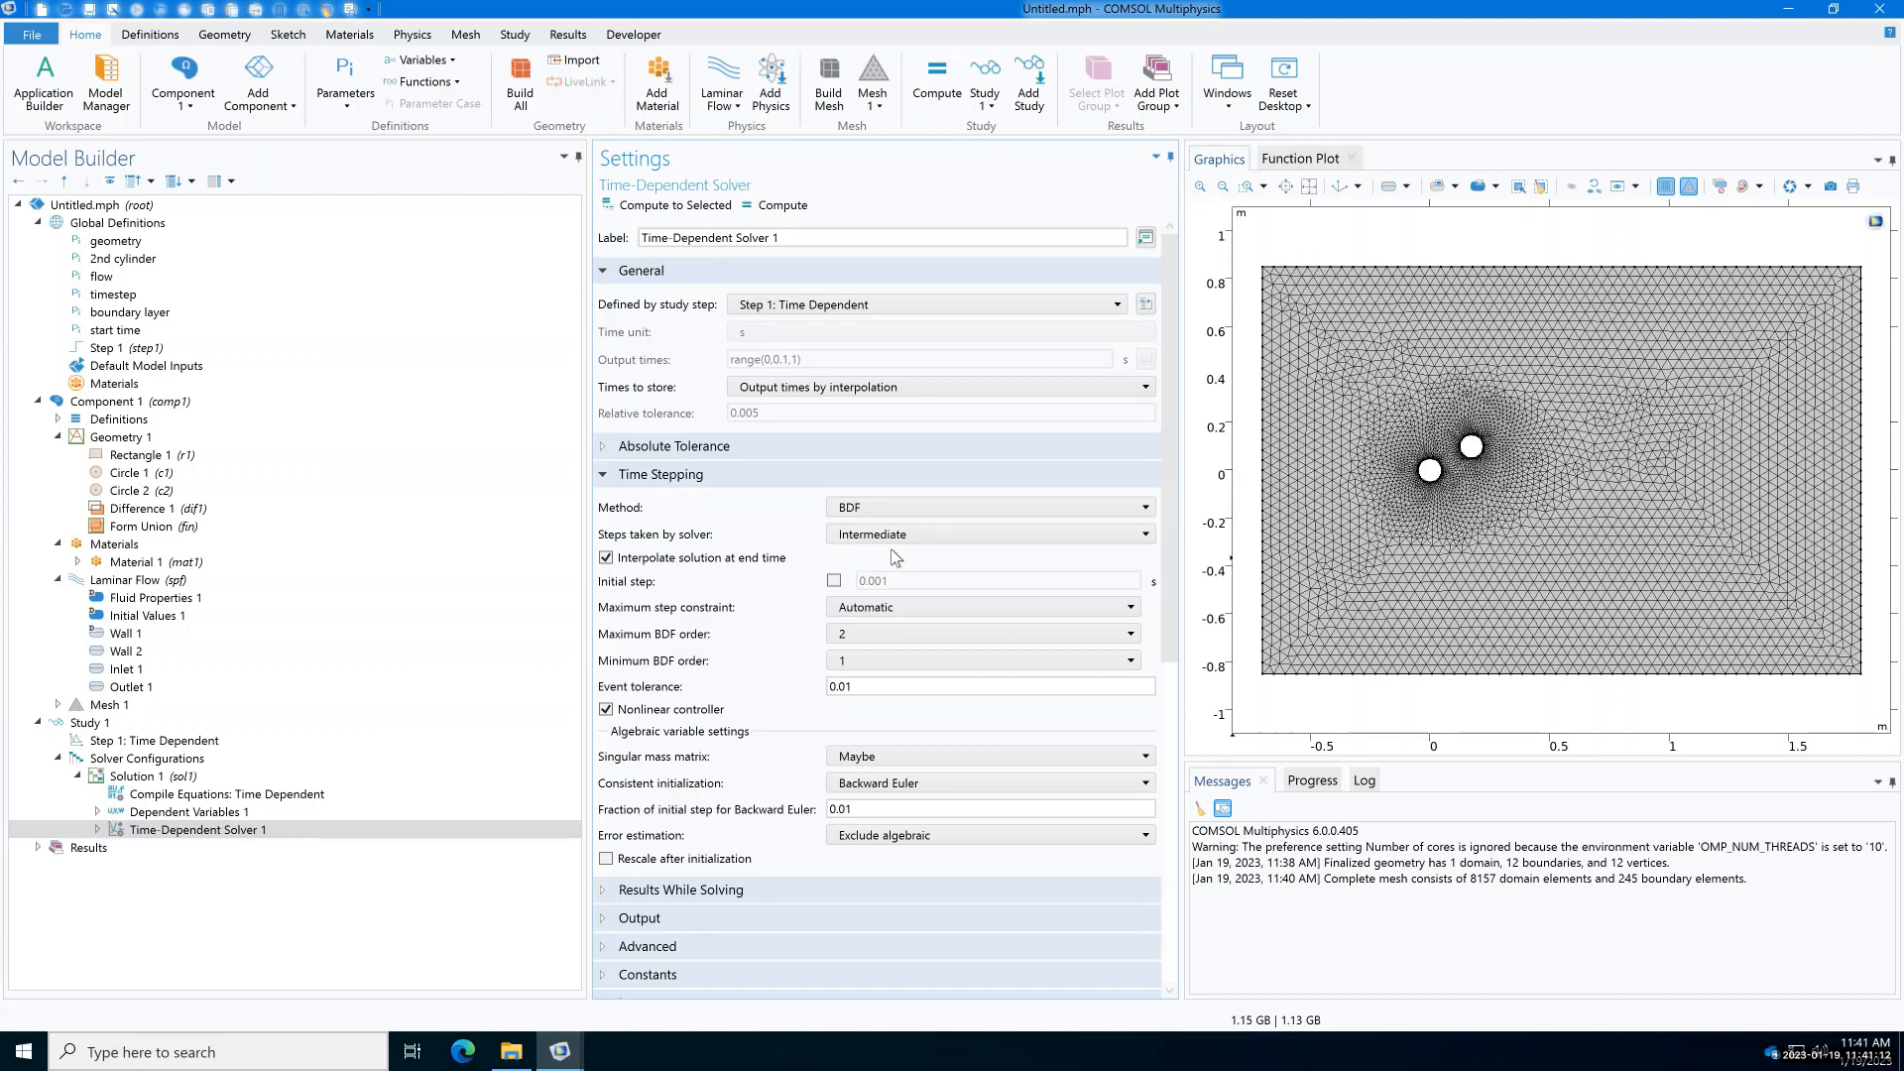
click(78, 777)
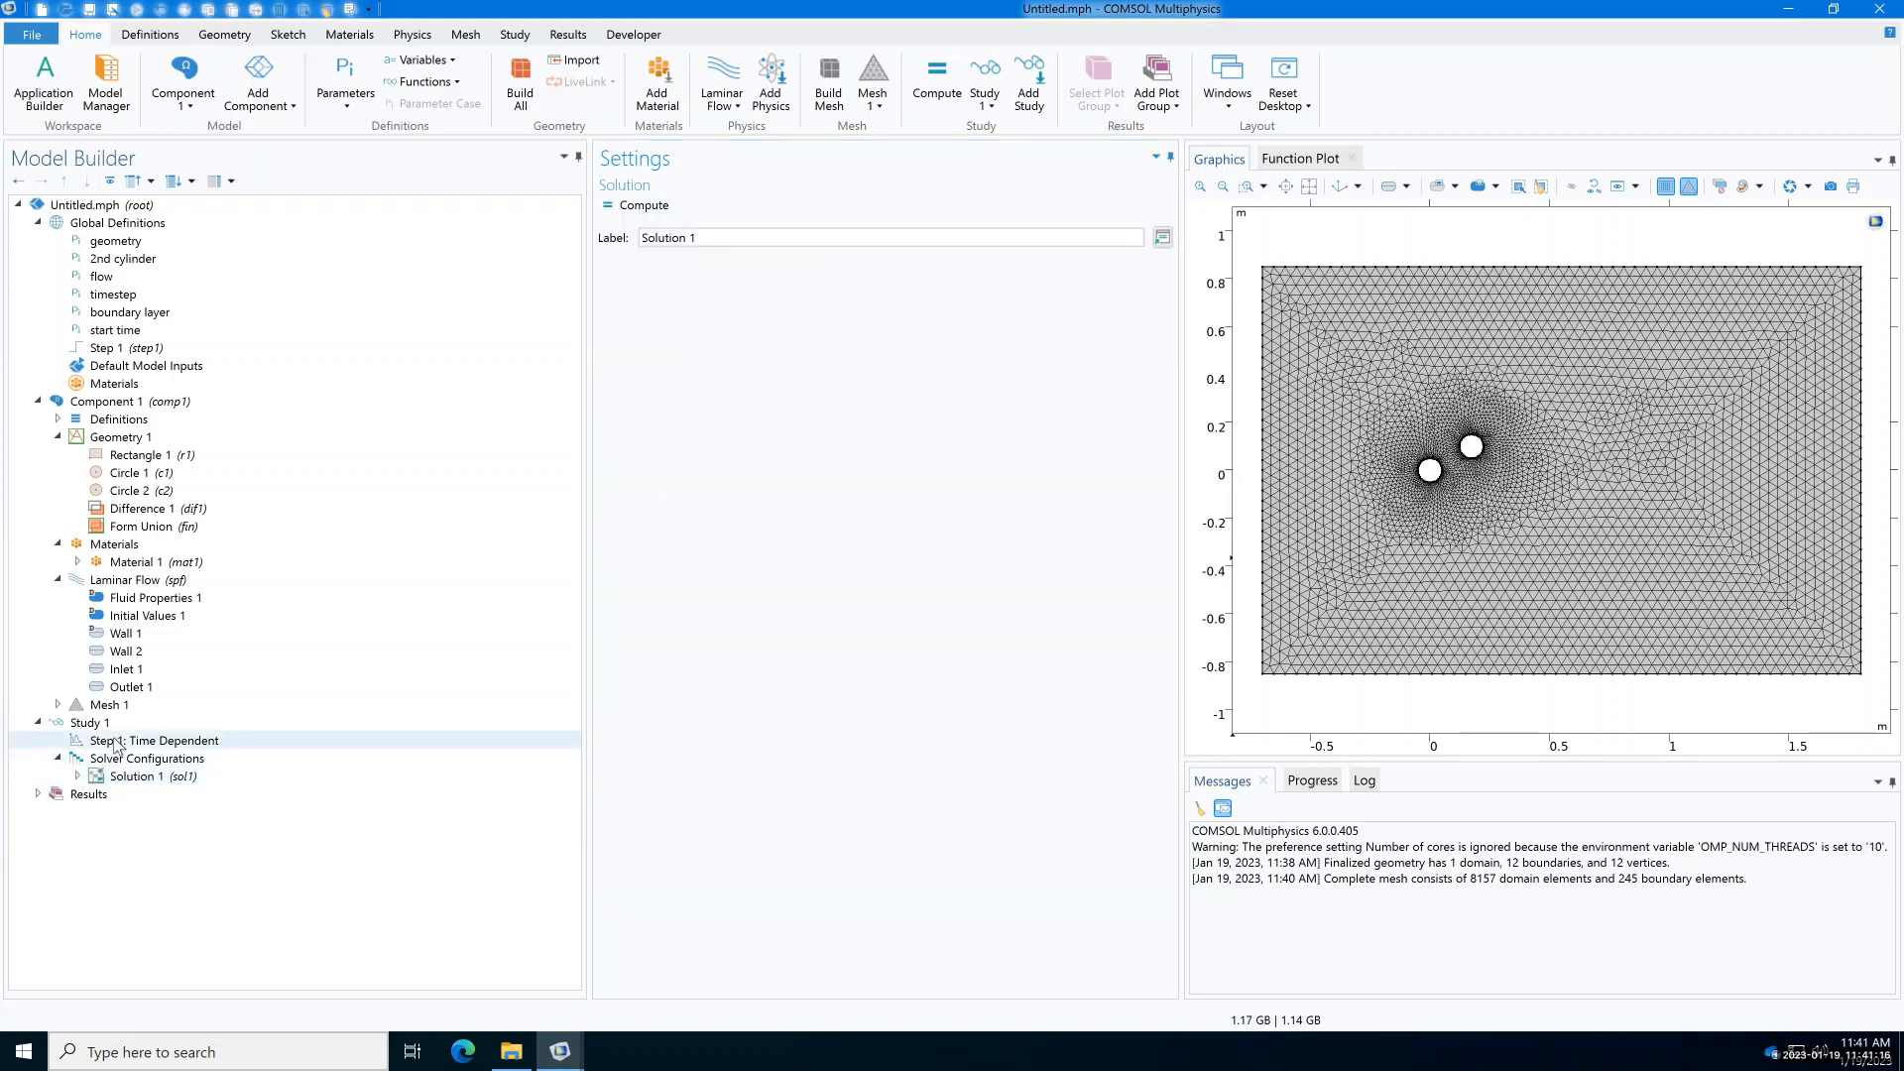
Step: Set the Time Dependent step's output times to range(0,0.2,time_st-0.2) range(time_st, deltaT, time_st+fin)
click(127, 743)
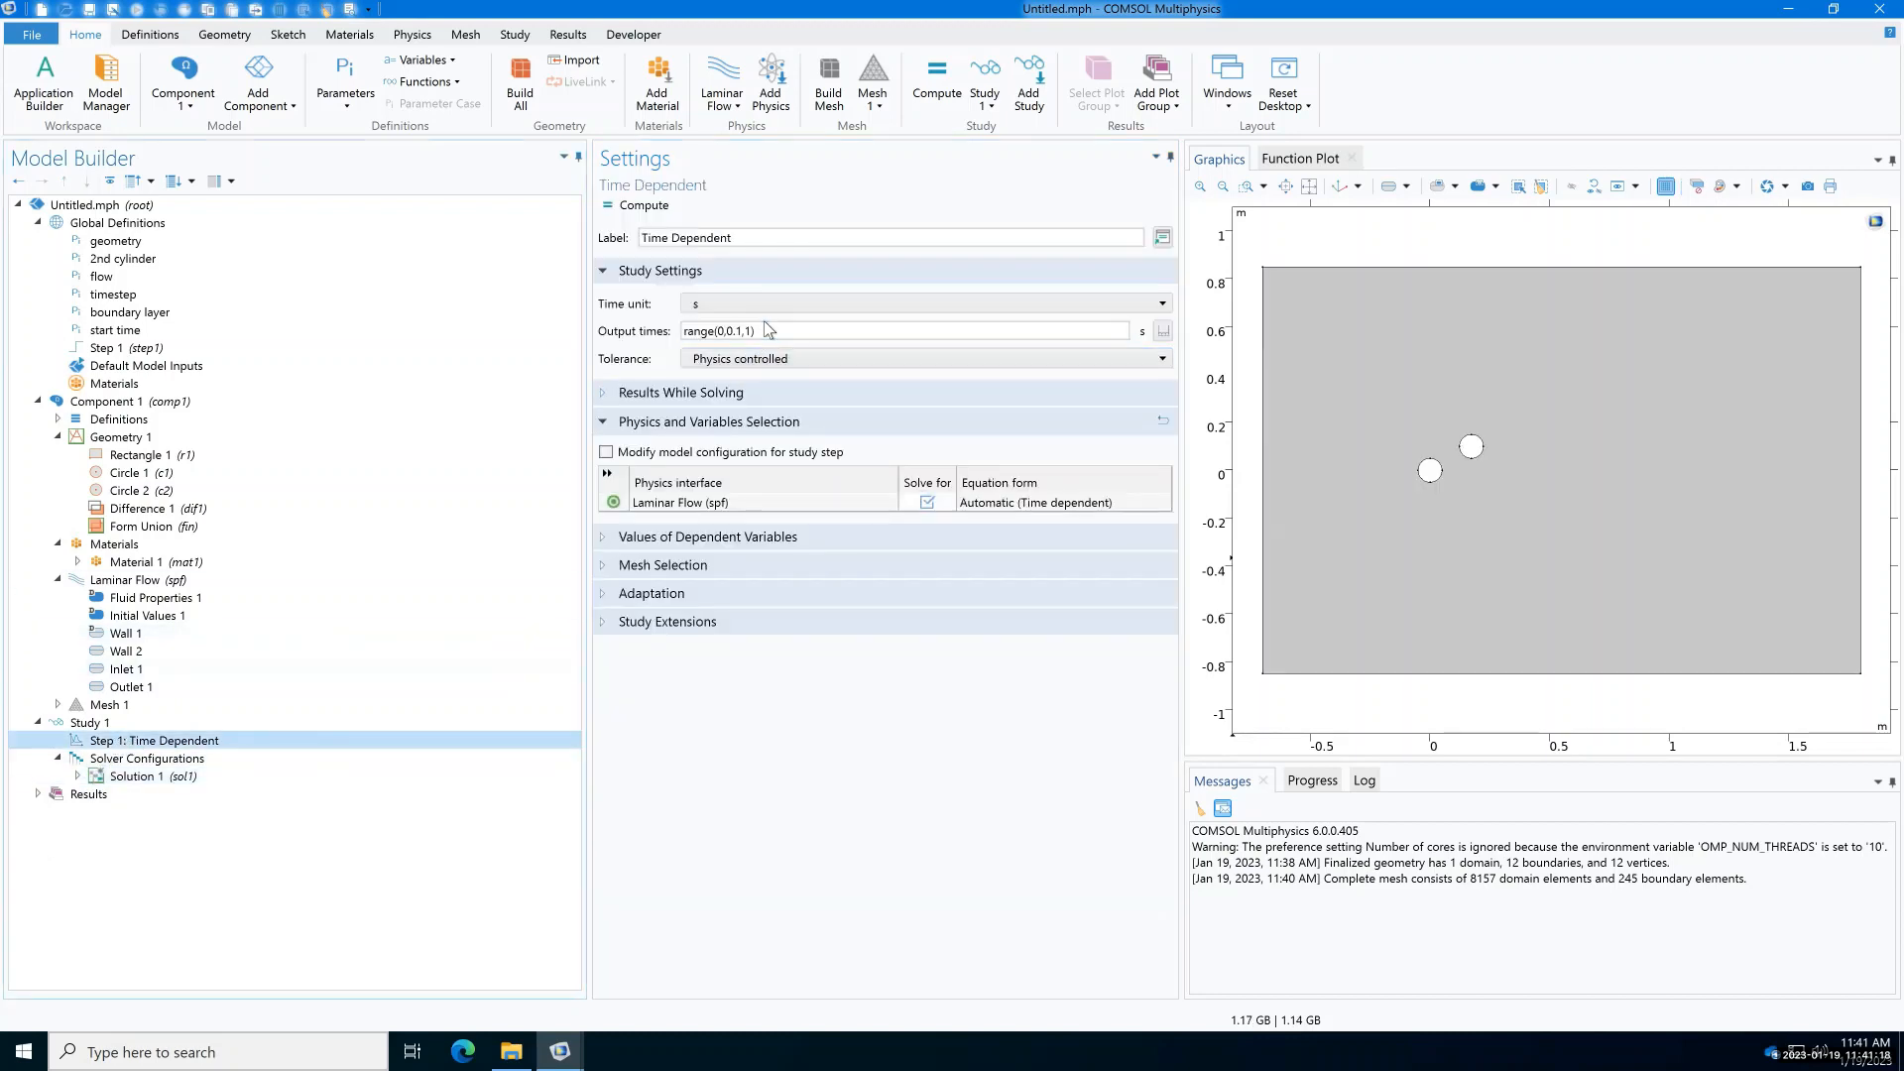
click(786, 331)
drag(787, 331, 680, 331)
text(range(time_st, deltaT, time_st_)
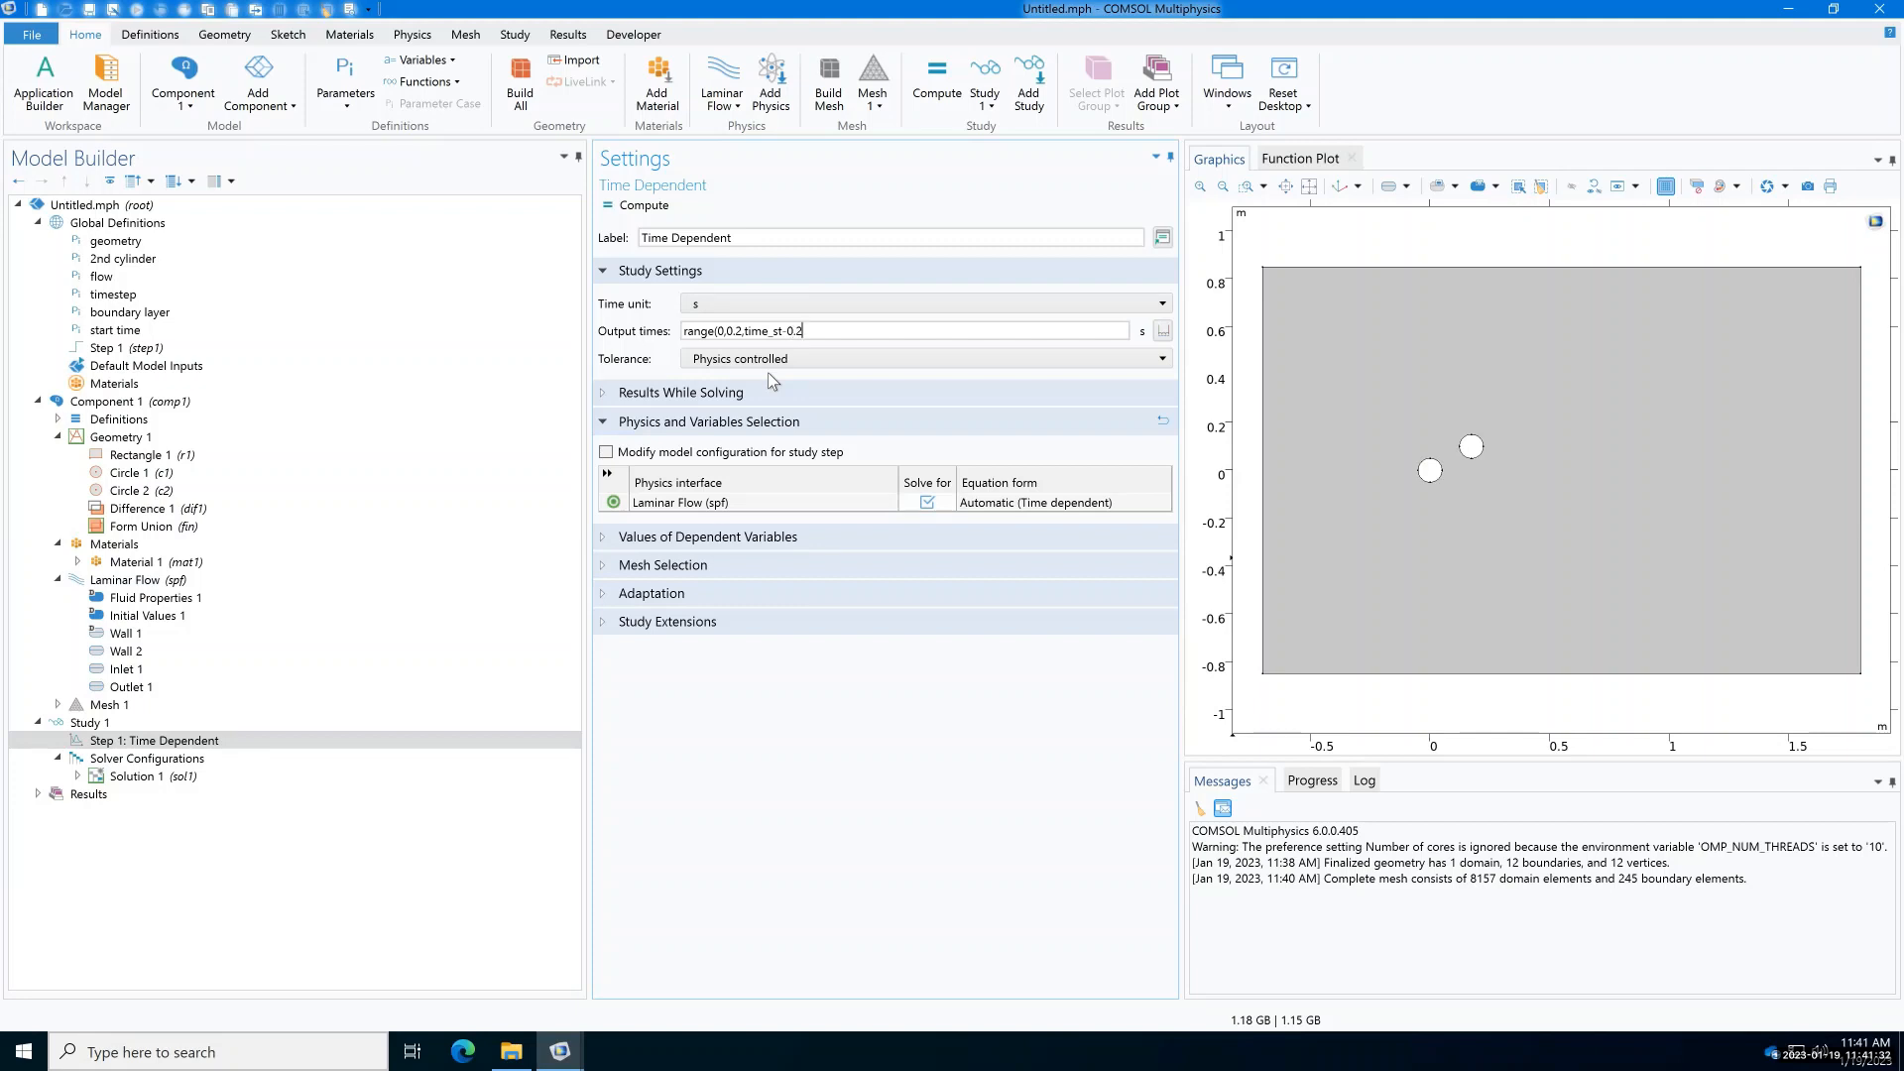
text(range(time_st, deltaT, time_st_)
key(BackSpace)
text(+fin)
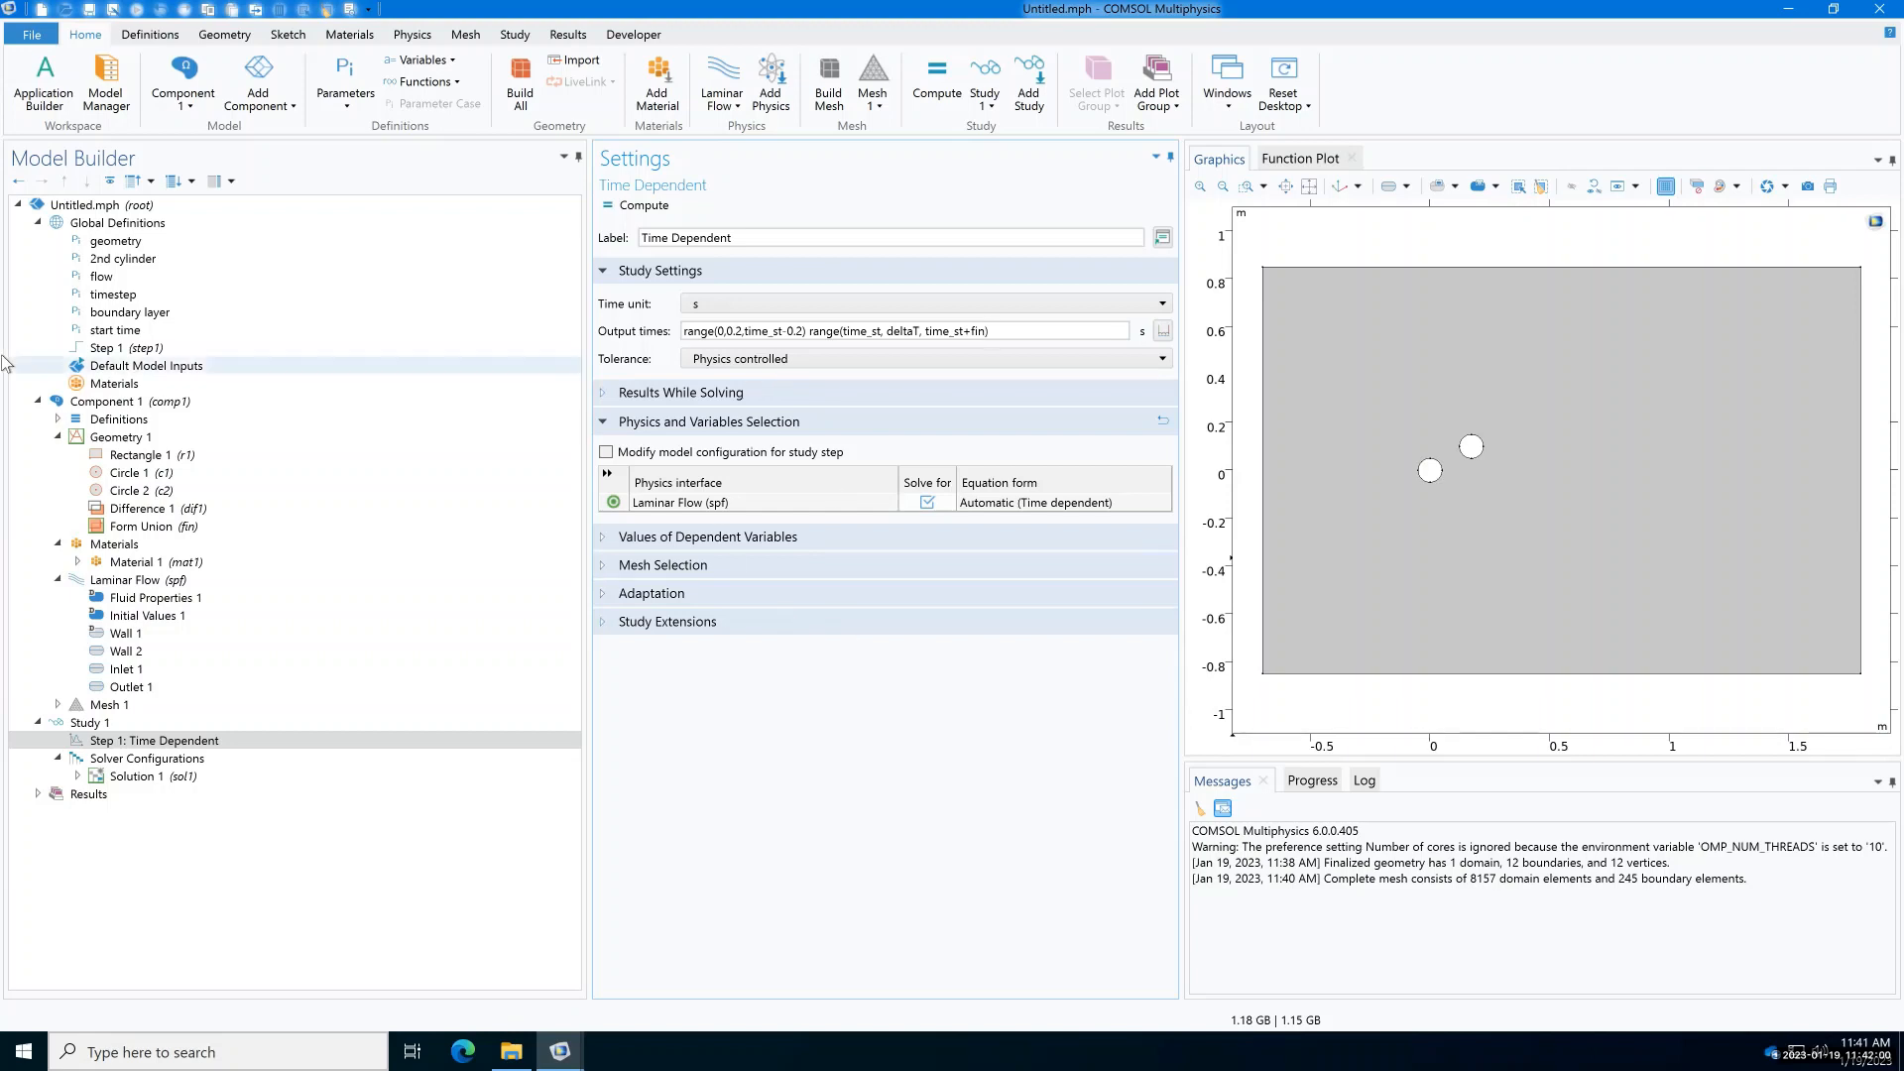
Step: Disable the generation of default plots for Study 1
click(99, 723)
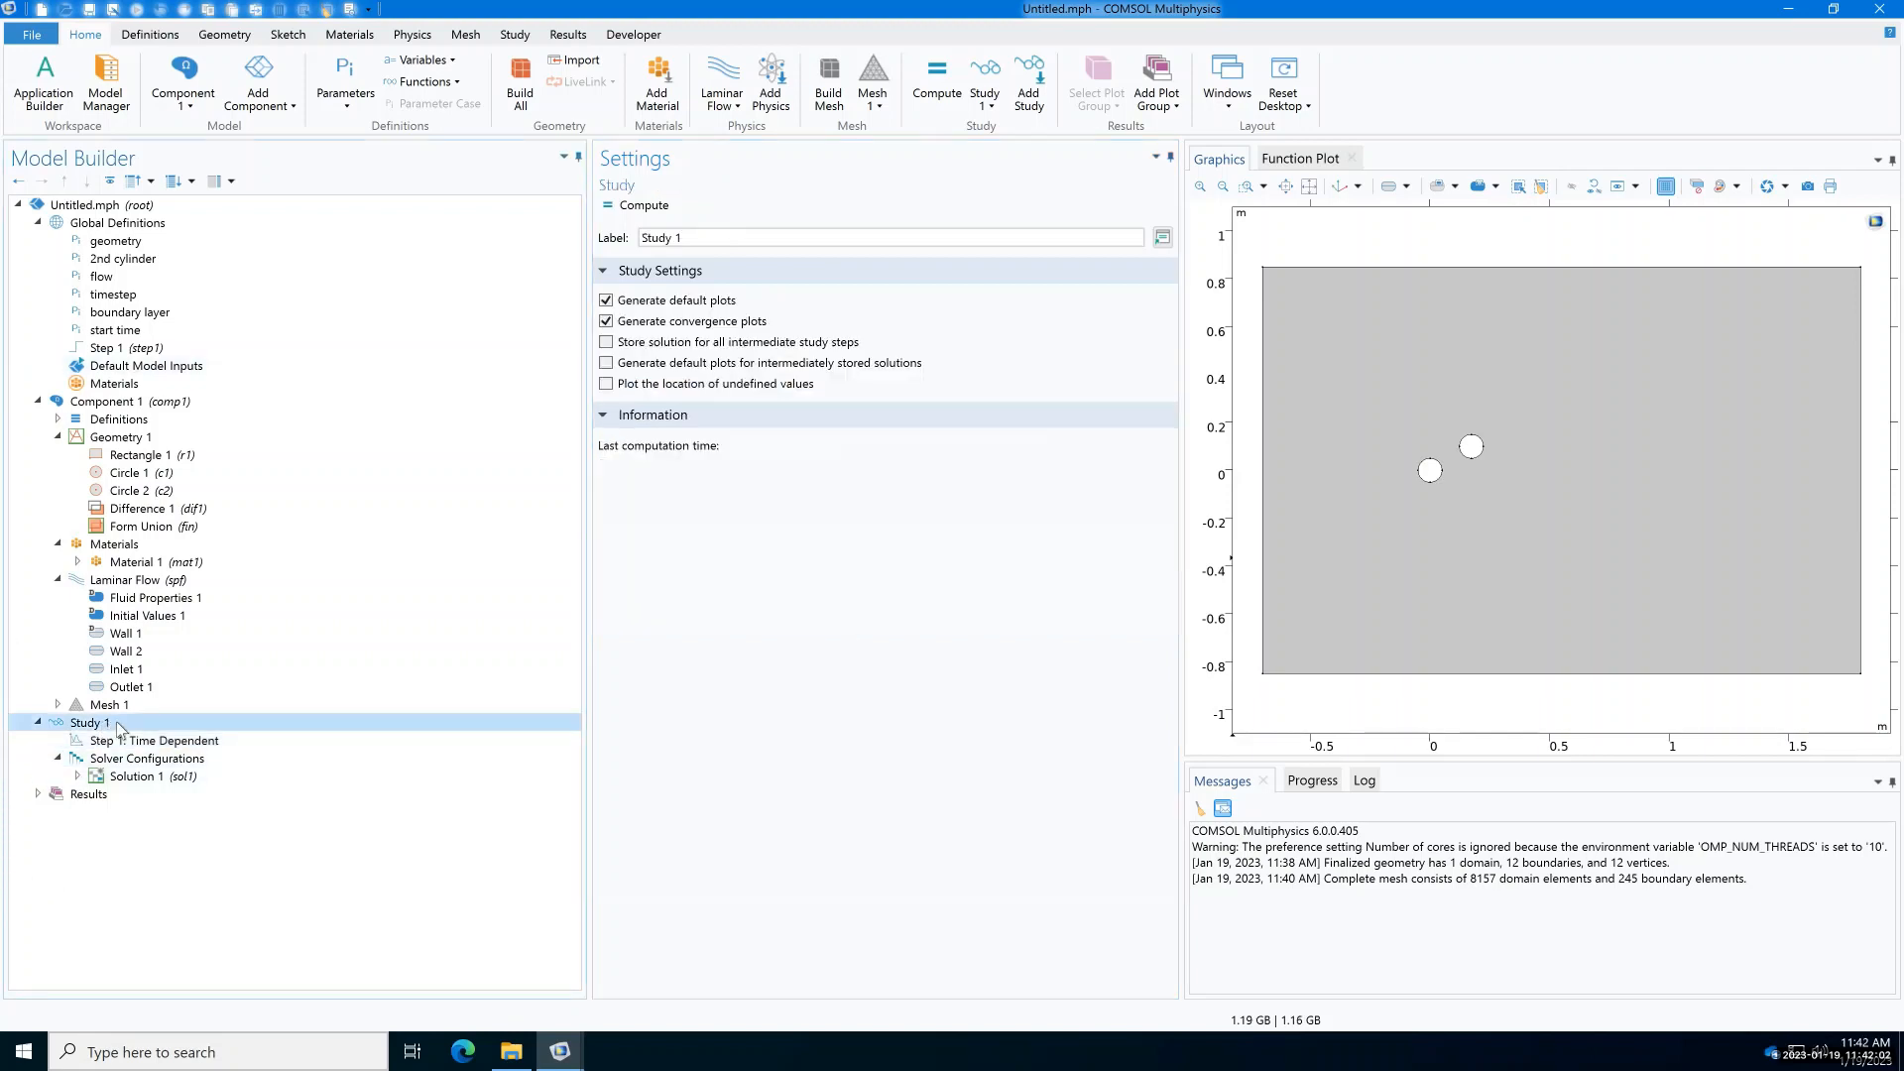
click(605, 301)
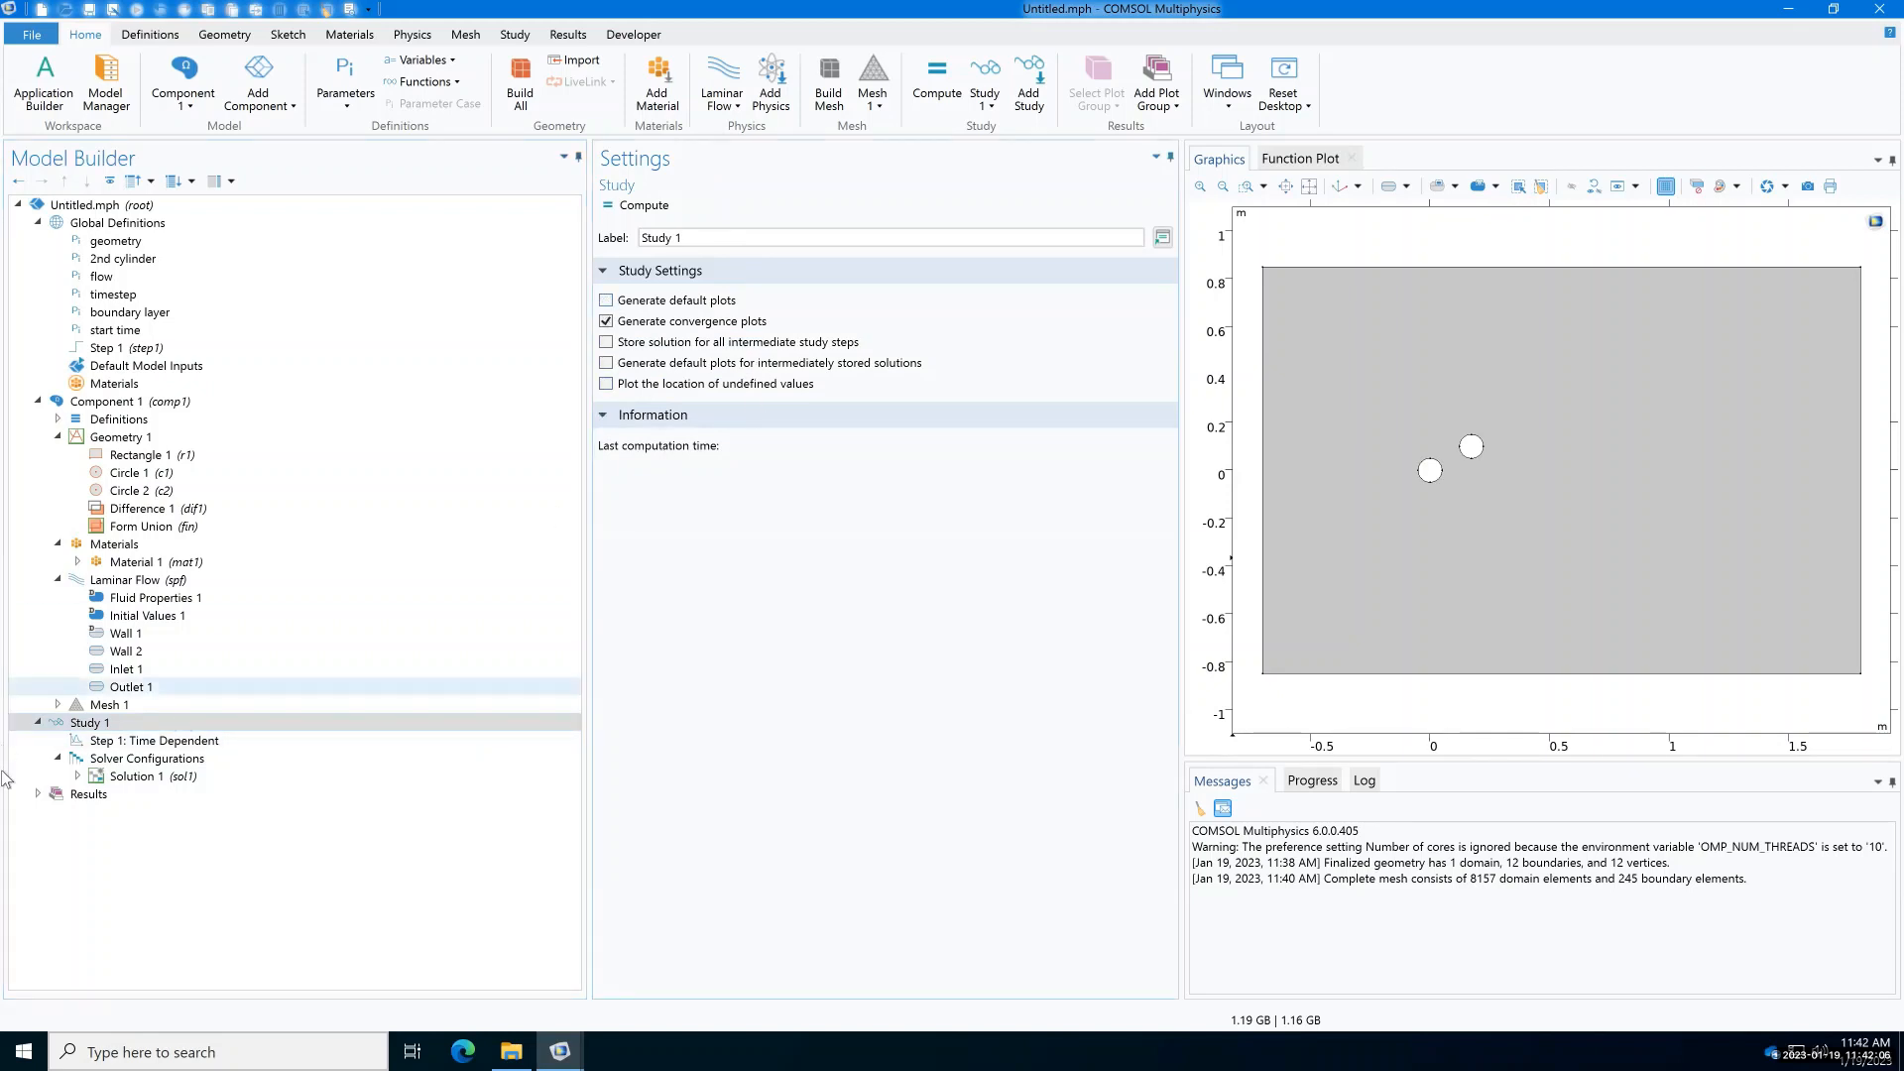
Step: Add a 2D plot group to Results and insert a Surface plot in it
click(85, 801)
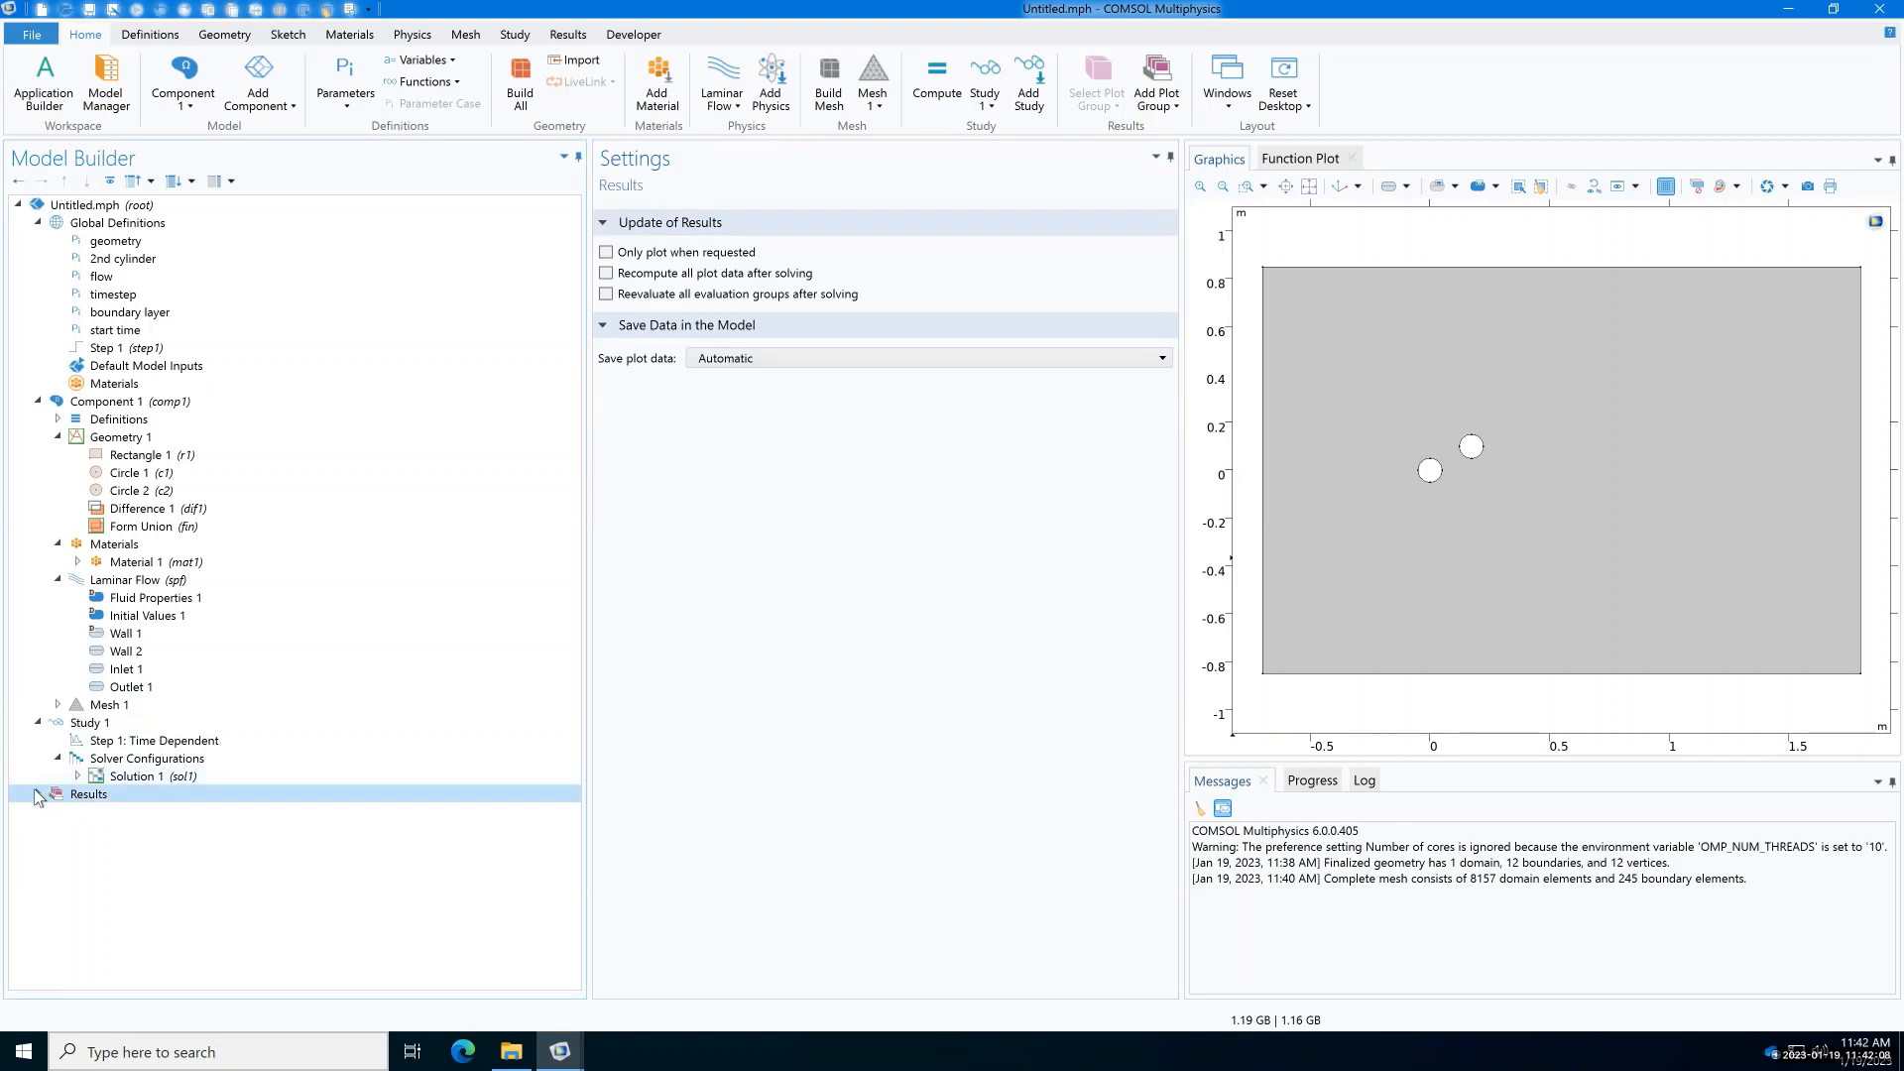
click(39, 794)
right_click(97, 797)
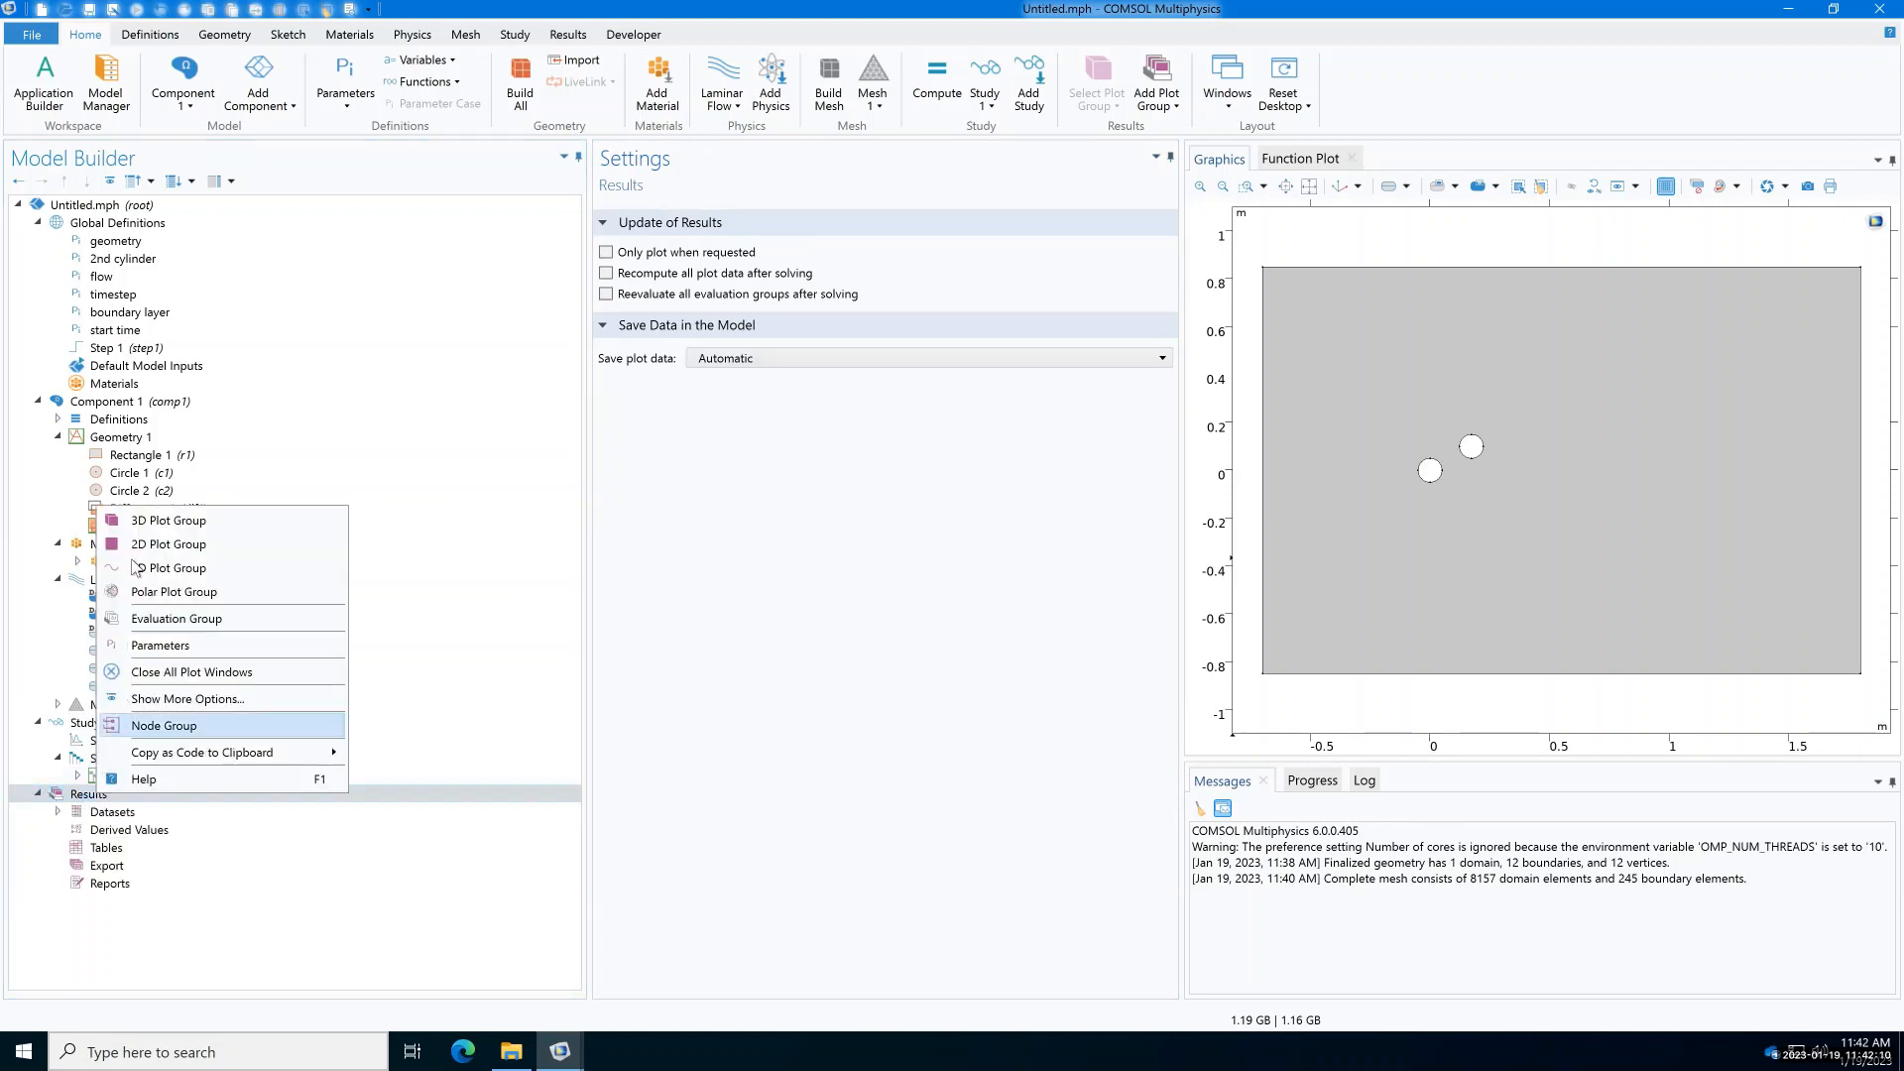
click(192, 547)
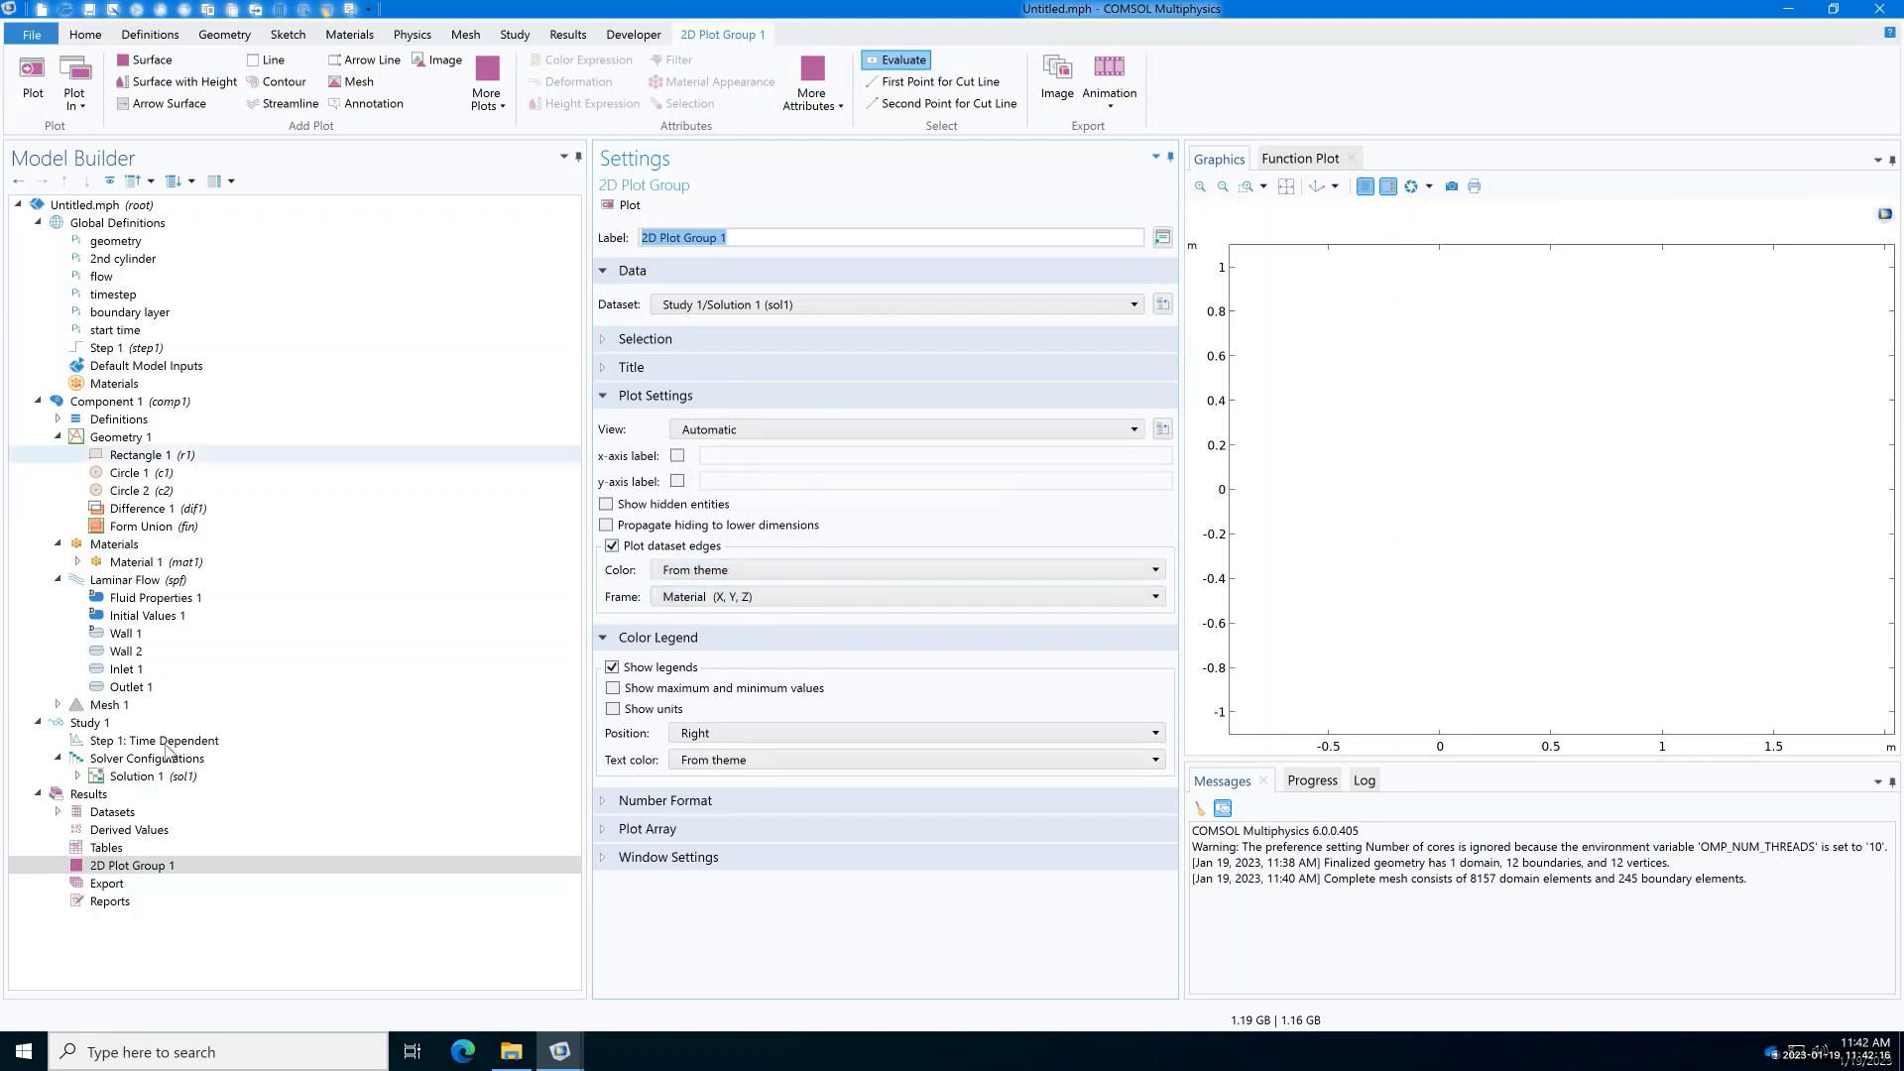
right_click(111, 869)
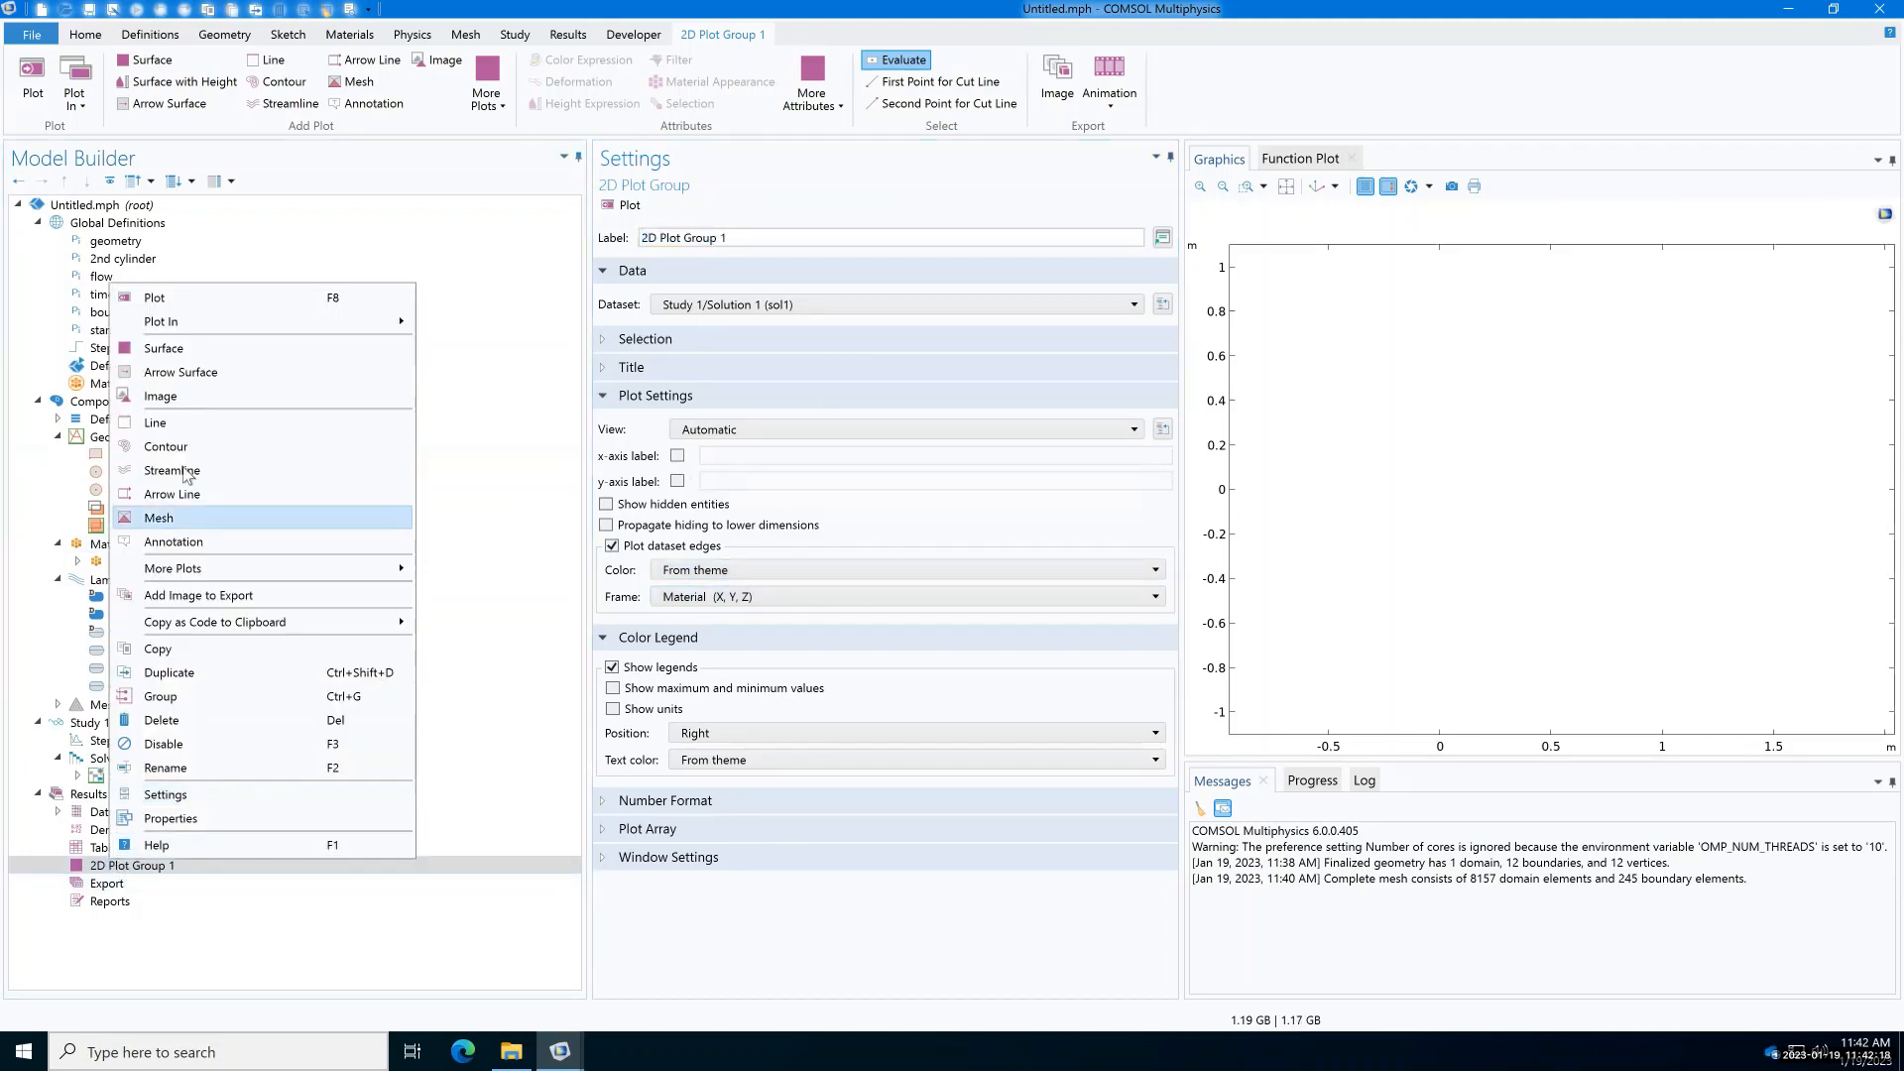
key(Escape)
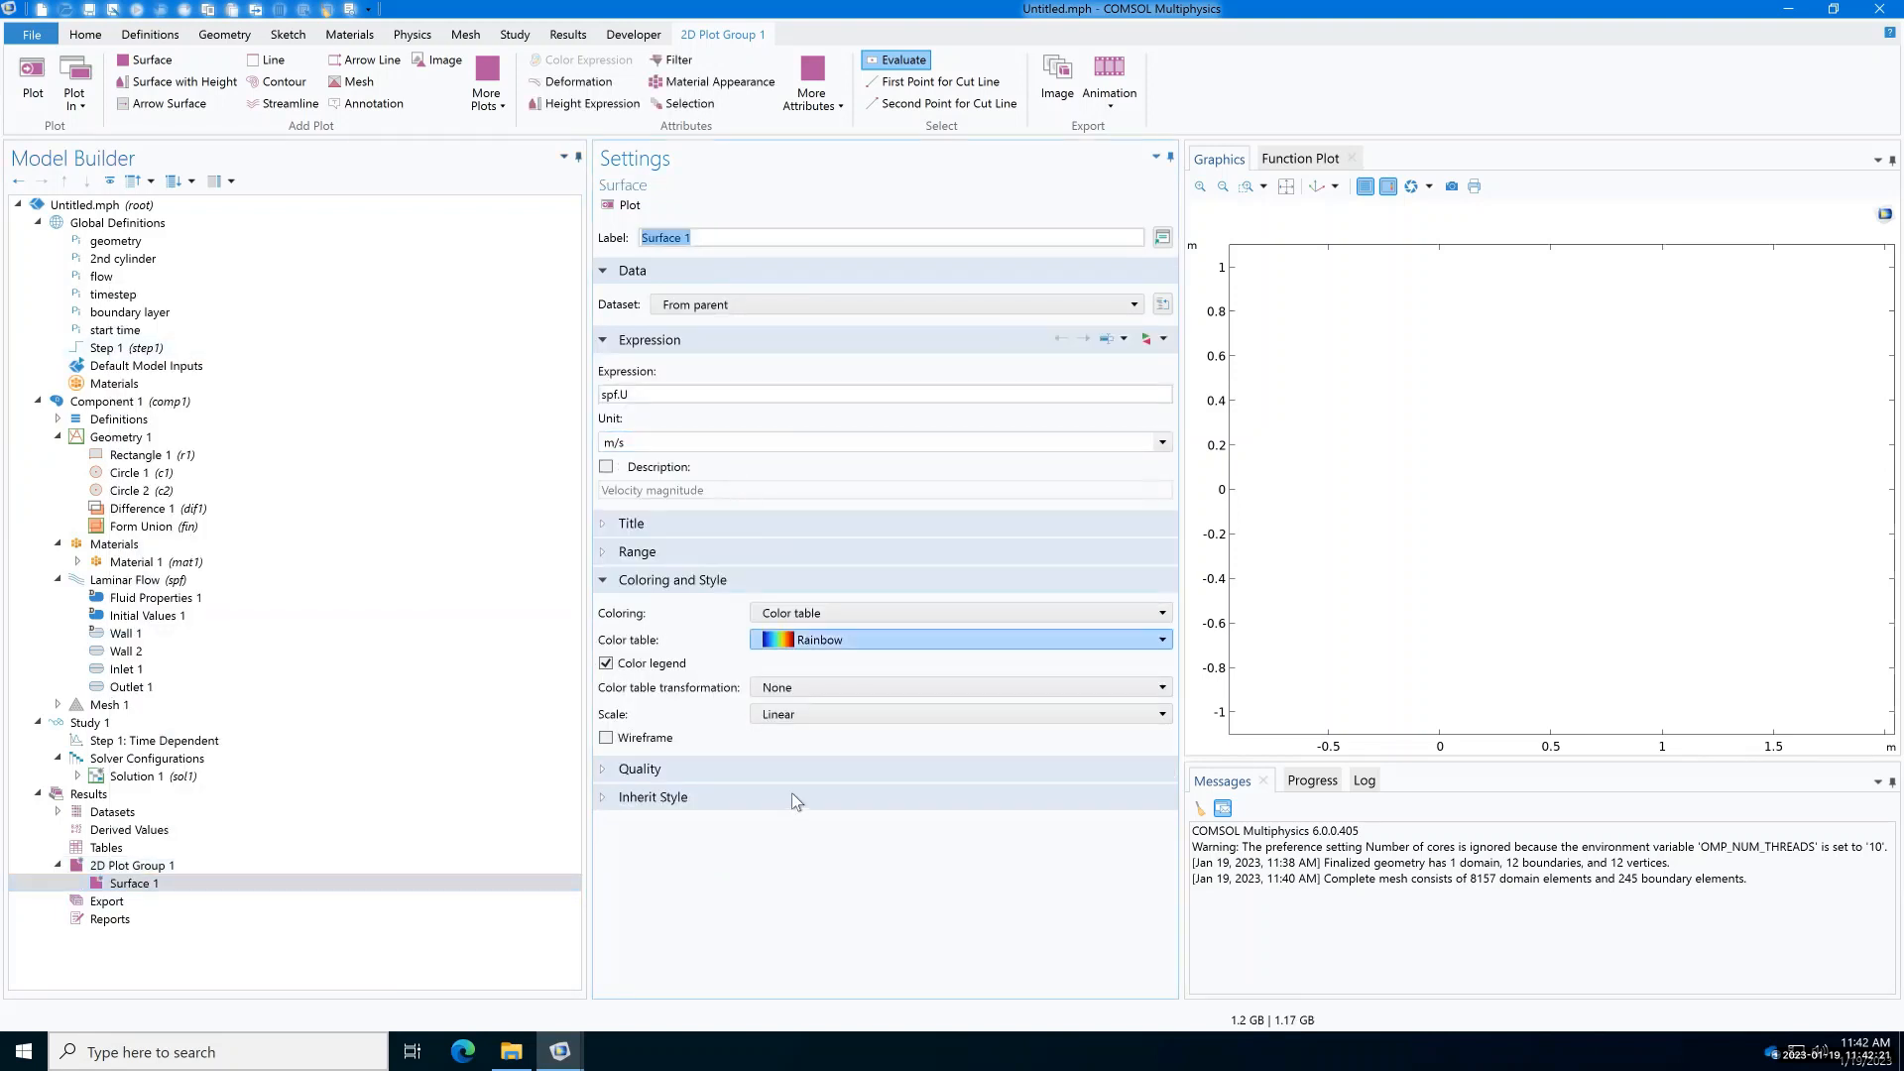
Step: Set the surface plot's color table to WaveClassic
click(825, 642)
scroll(937, 924, down, 3)
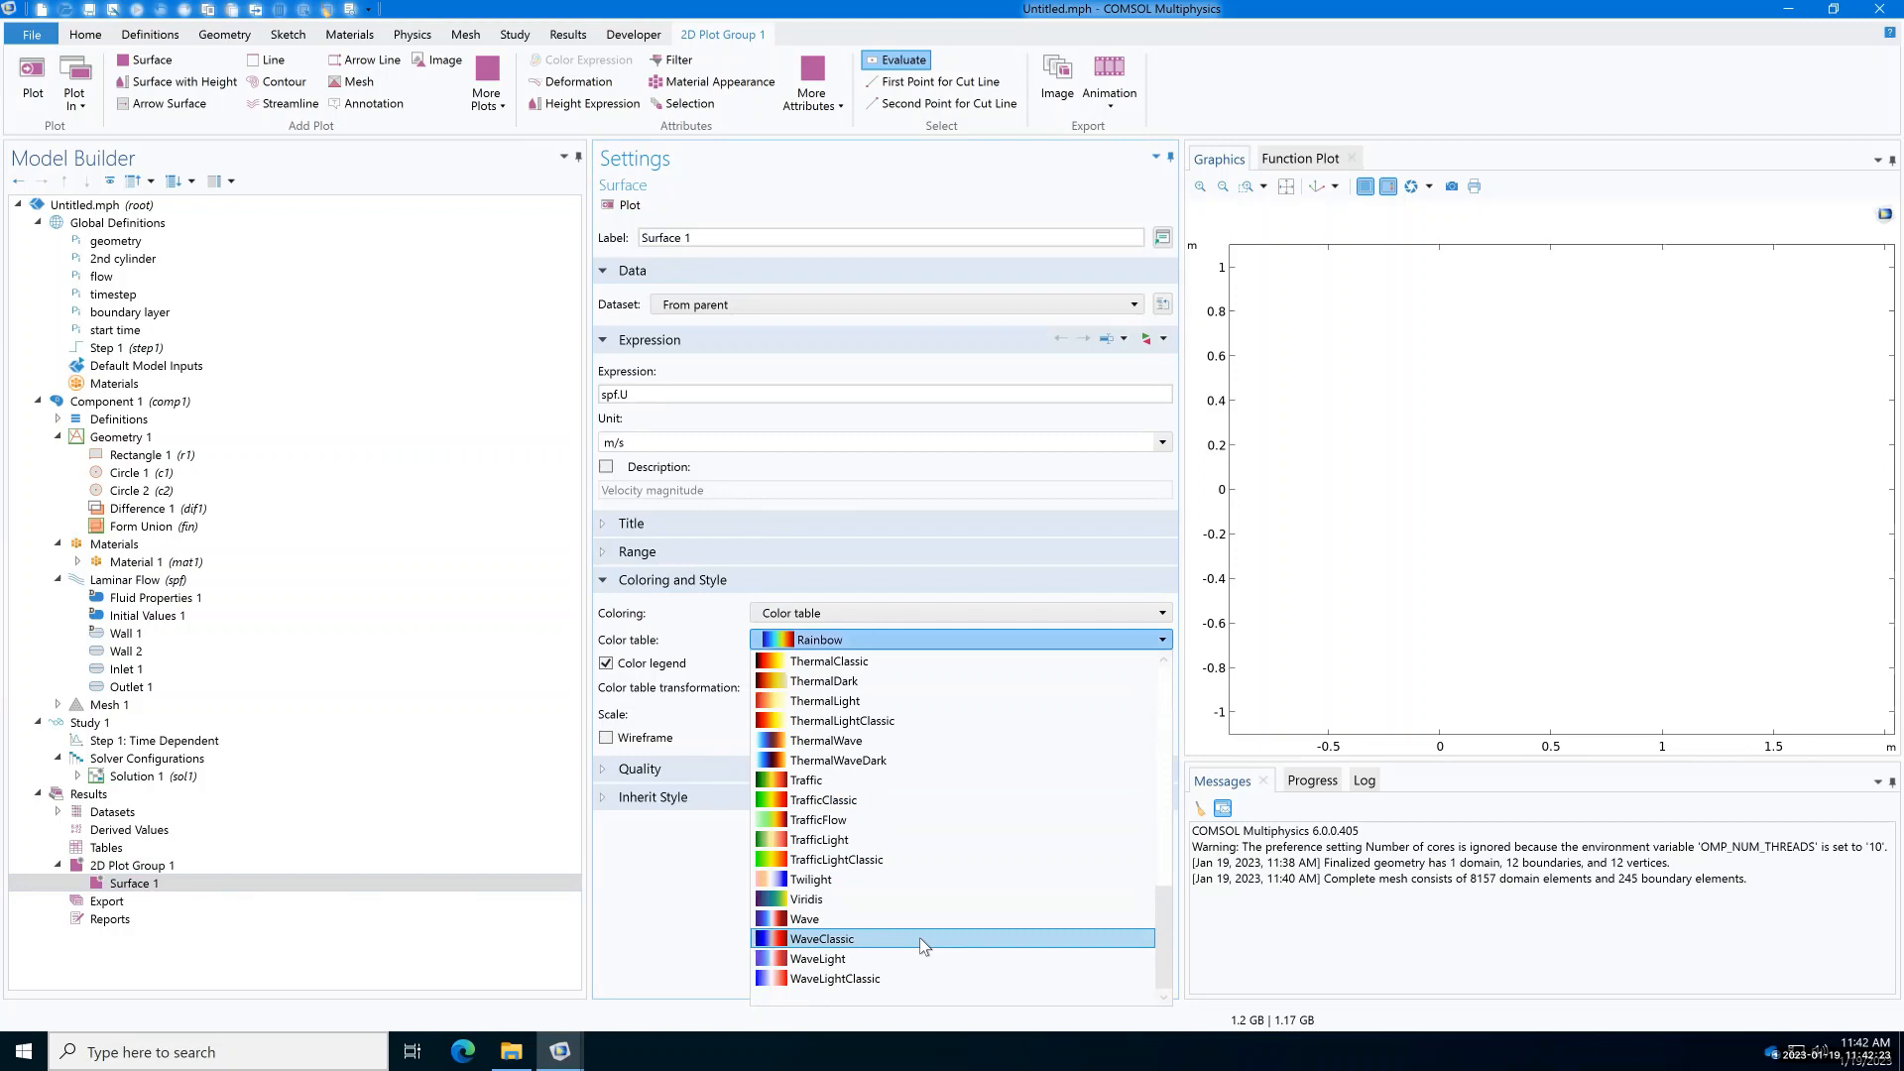
click(835, 940)
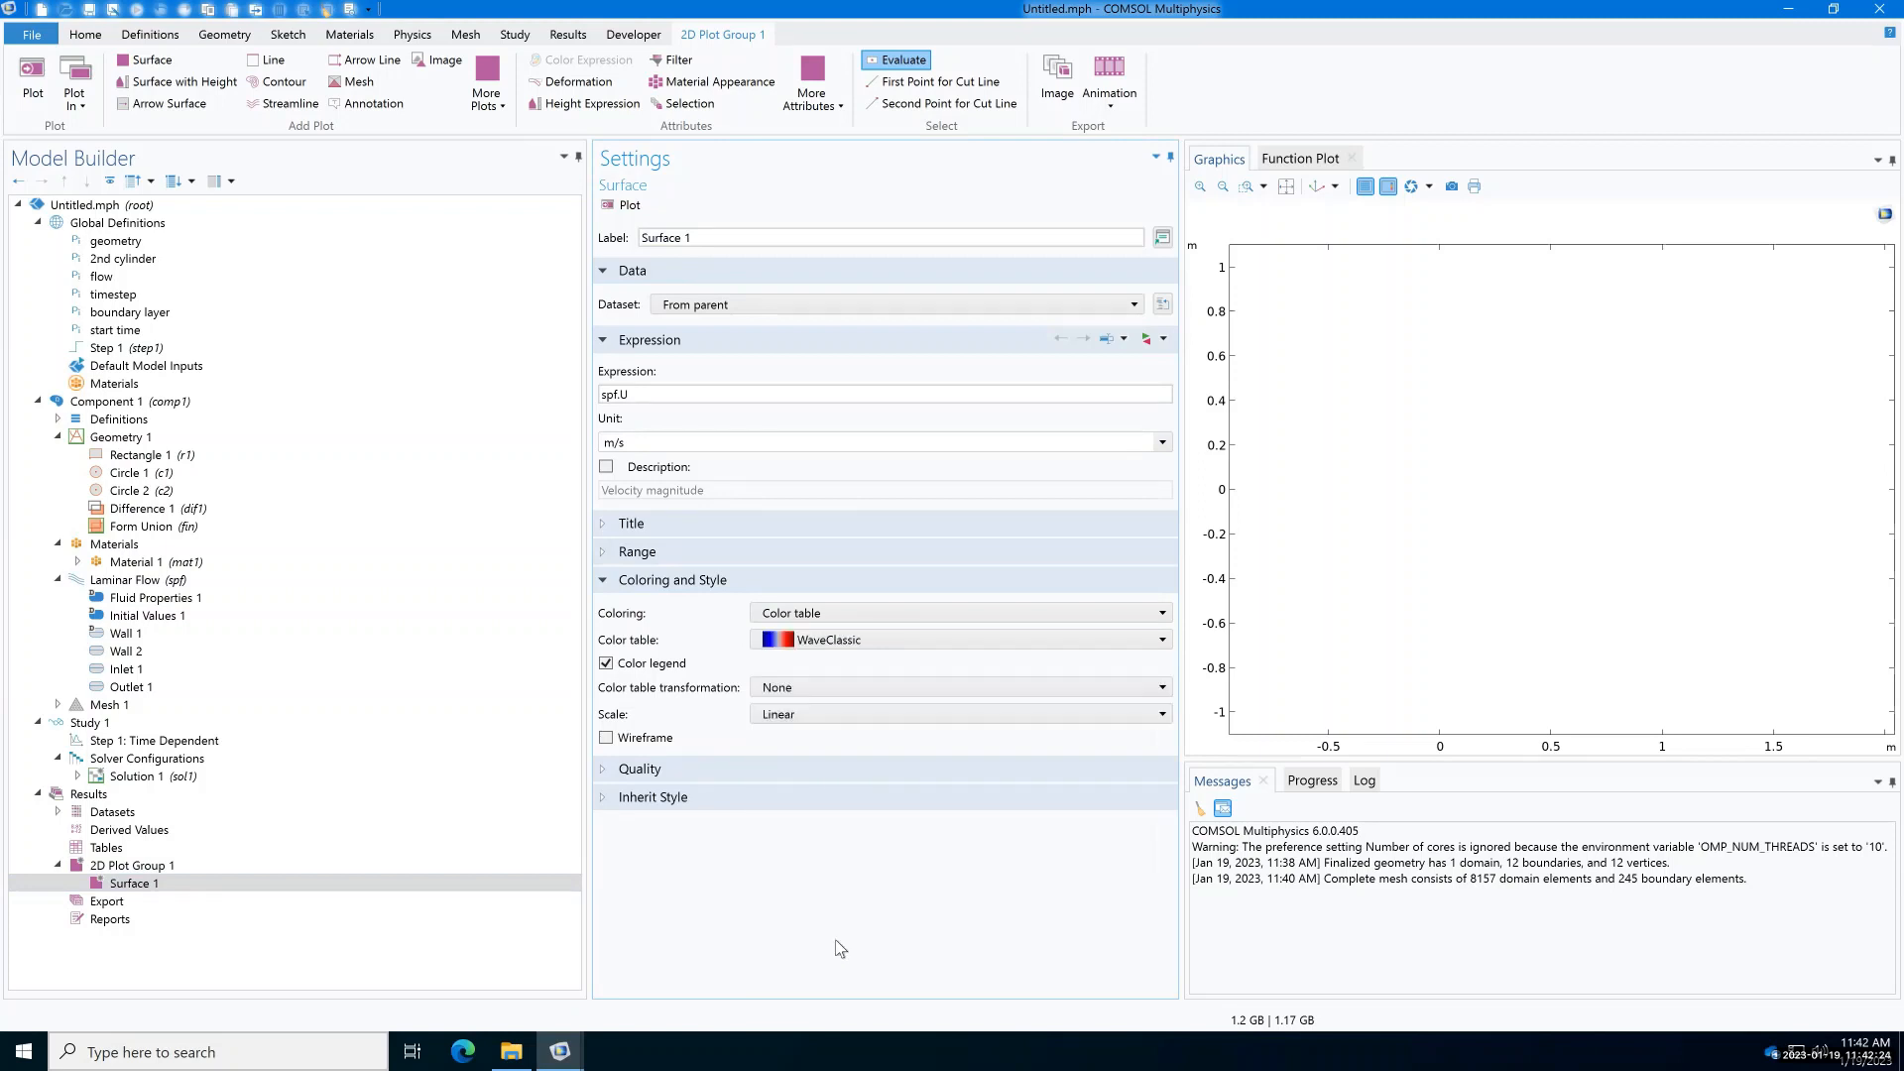
Step: Enable a manual color range for the surface plot, with minimum -1 and maximum 1
click(640, 552)
click(612, 582)
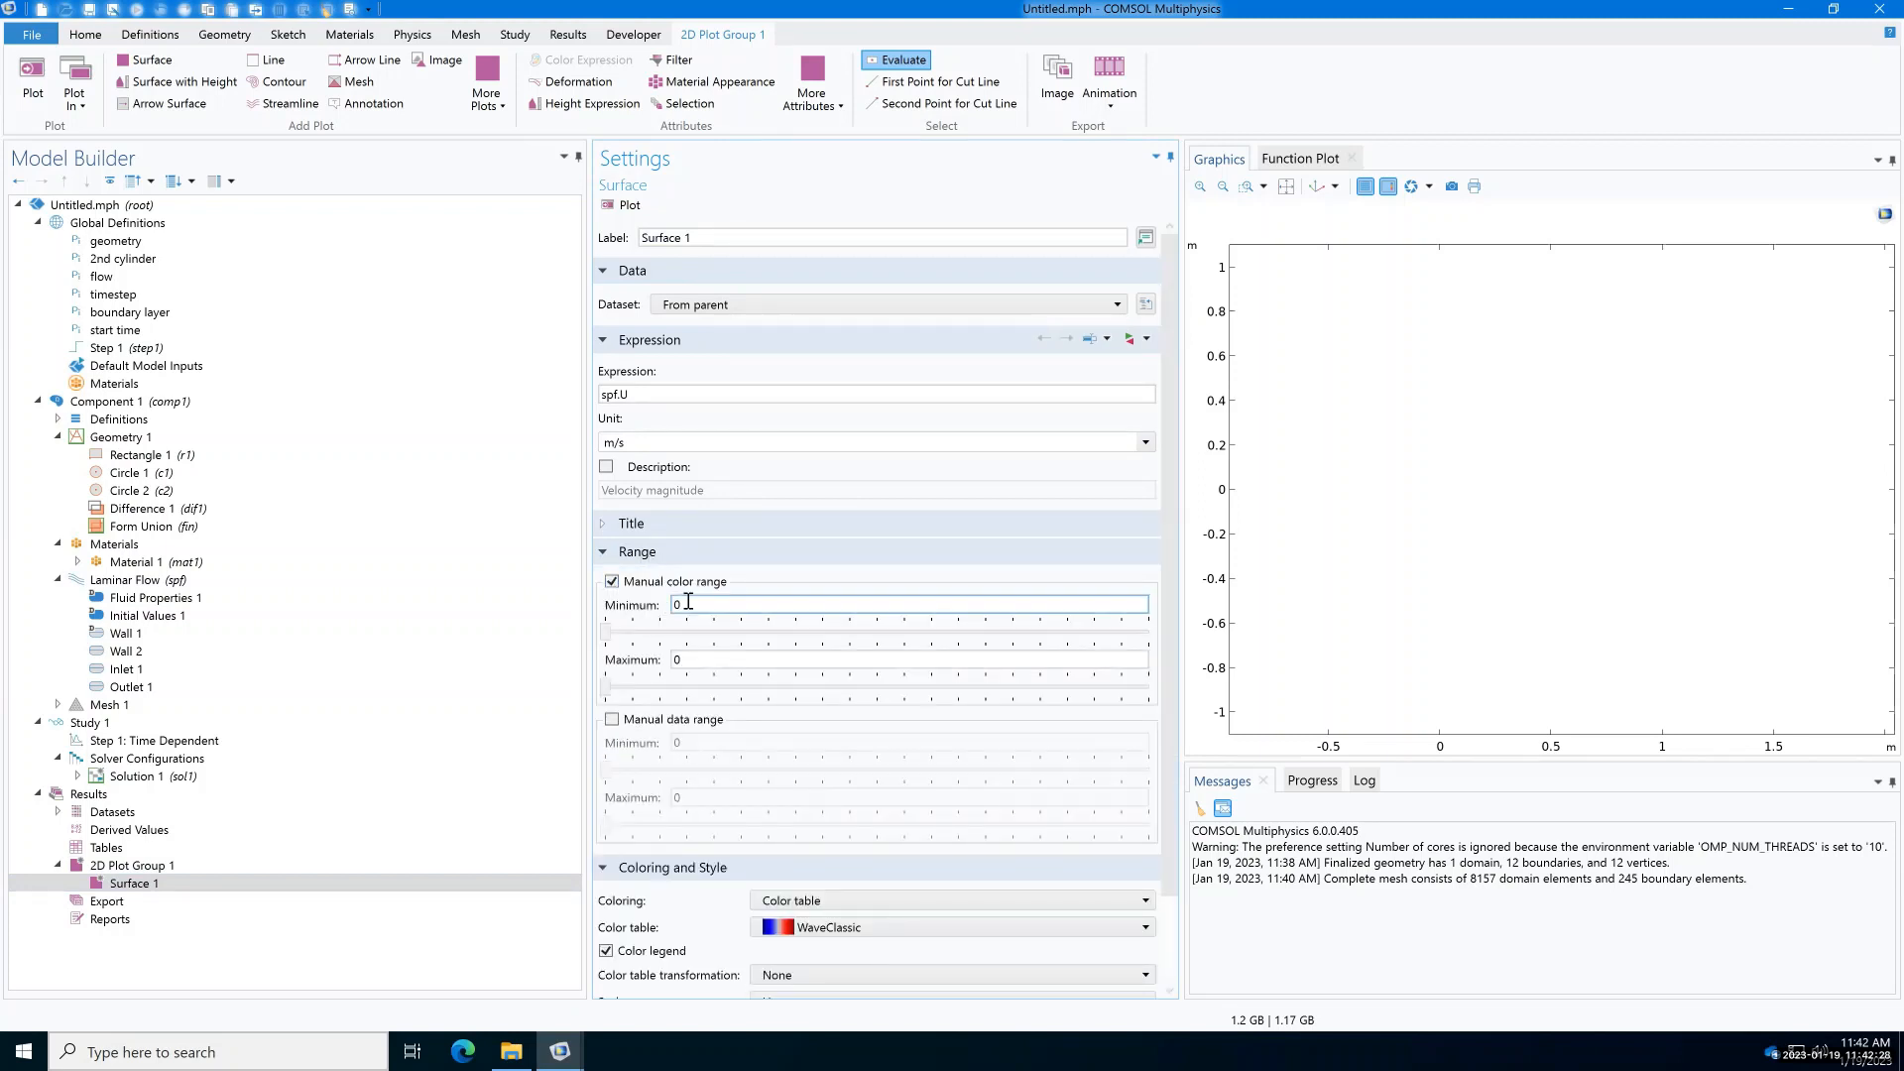
key(Tab)
text(-1)
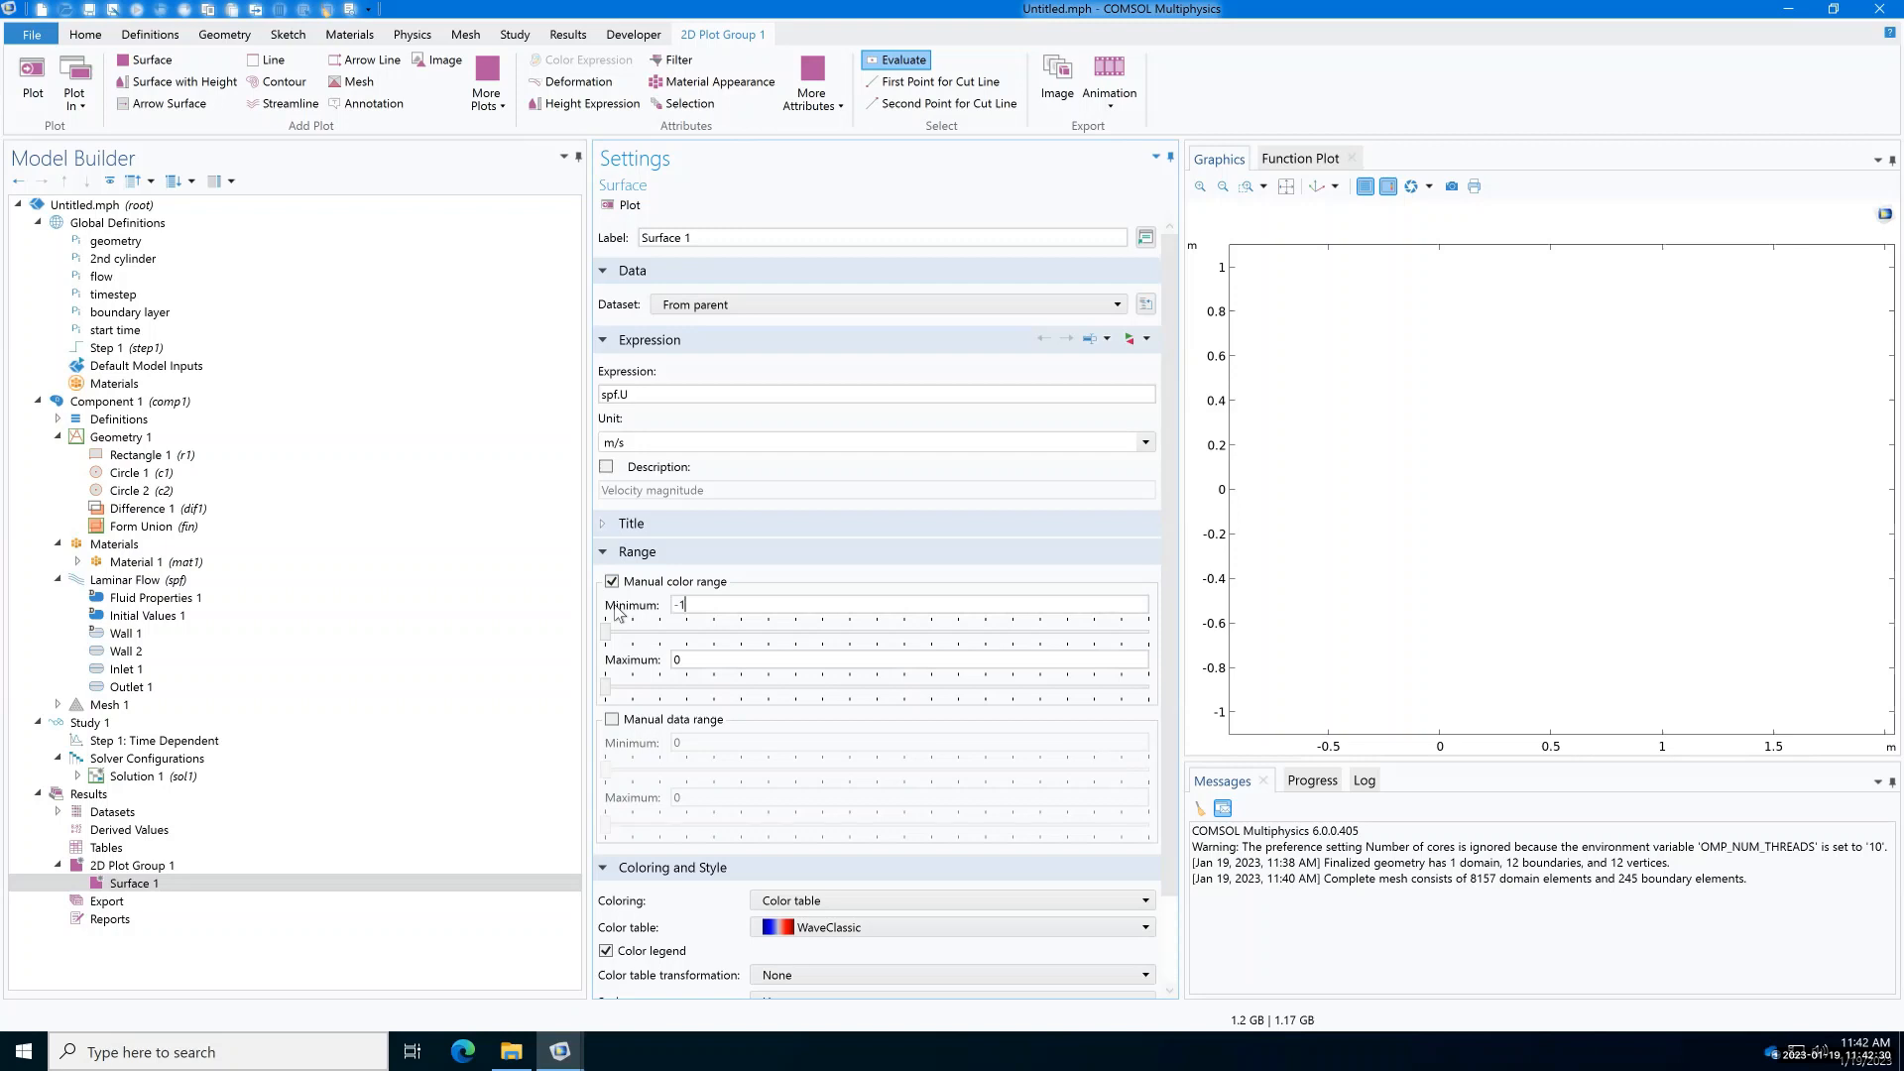
key(Tab)
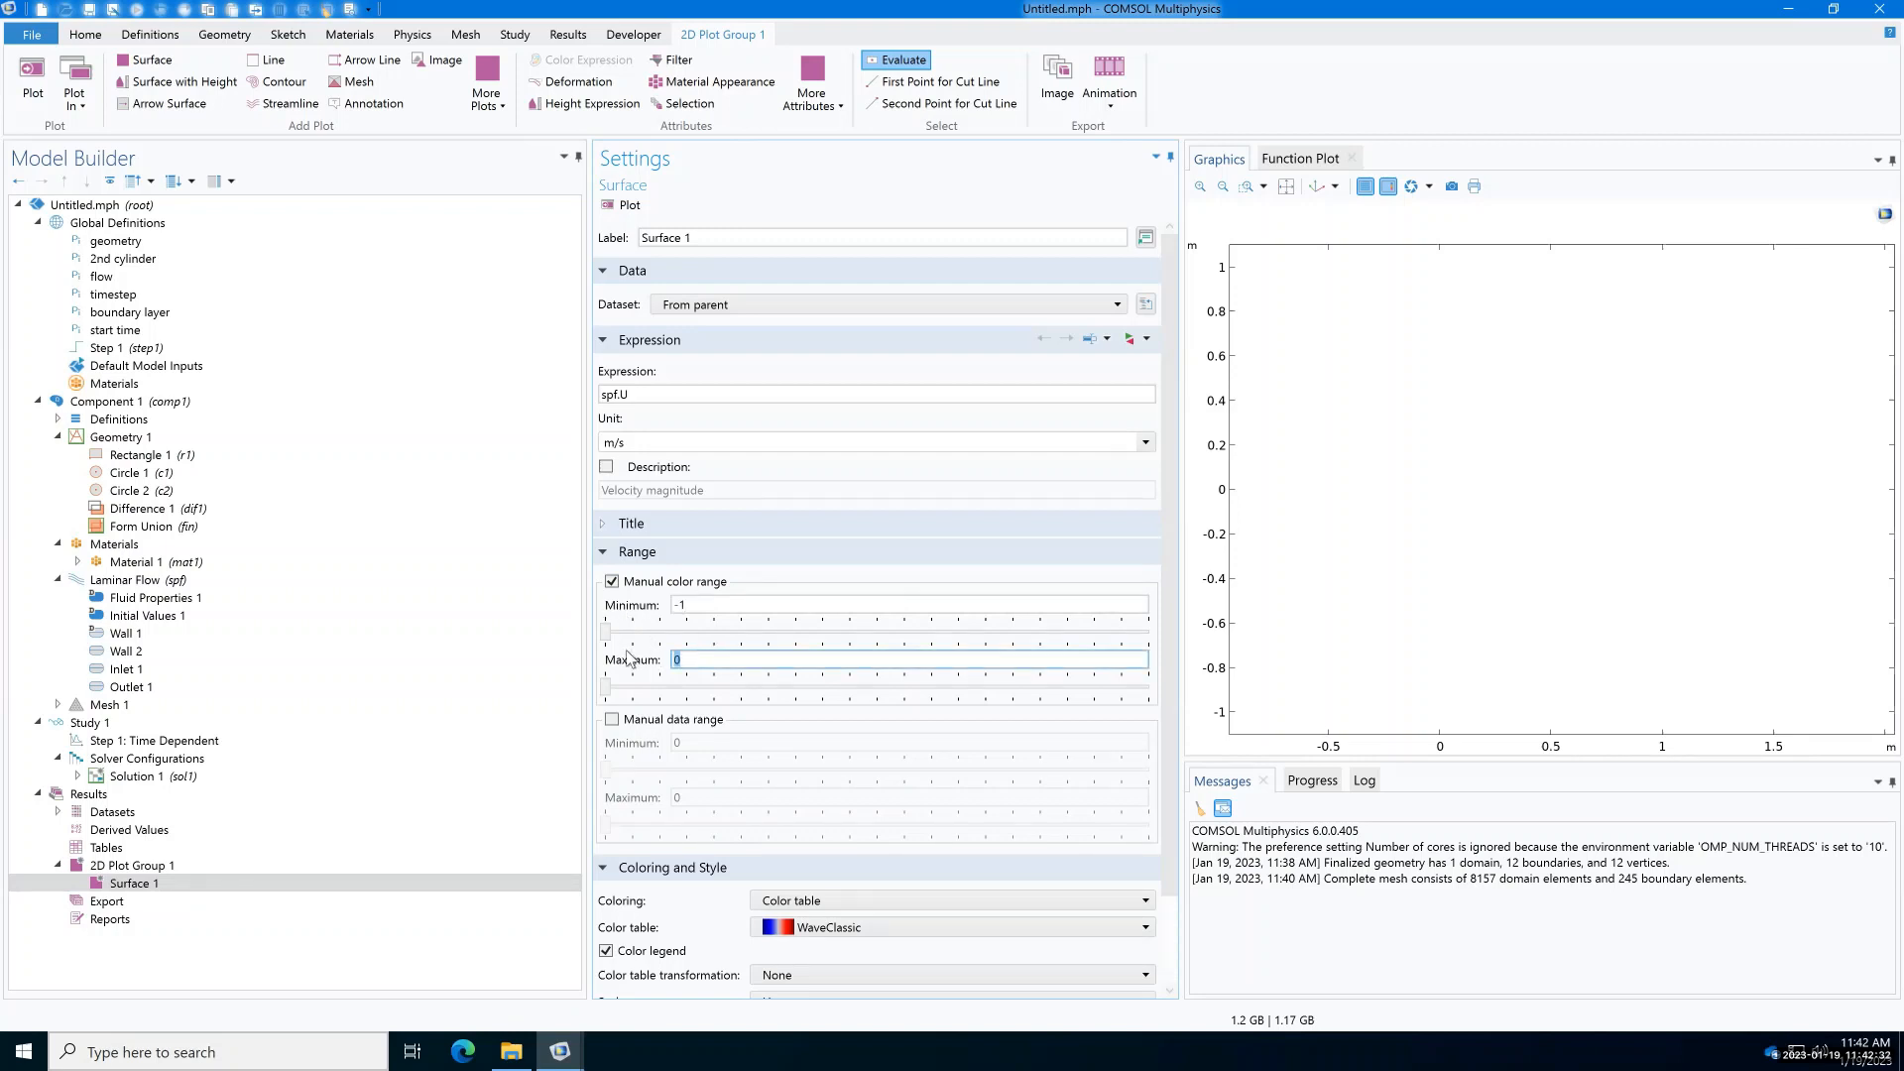
text(1)
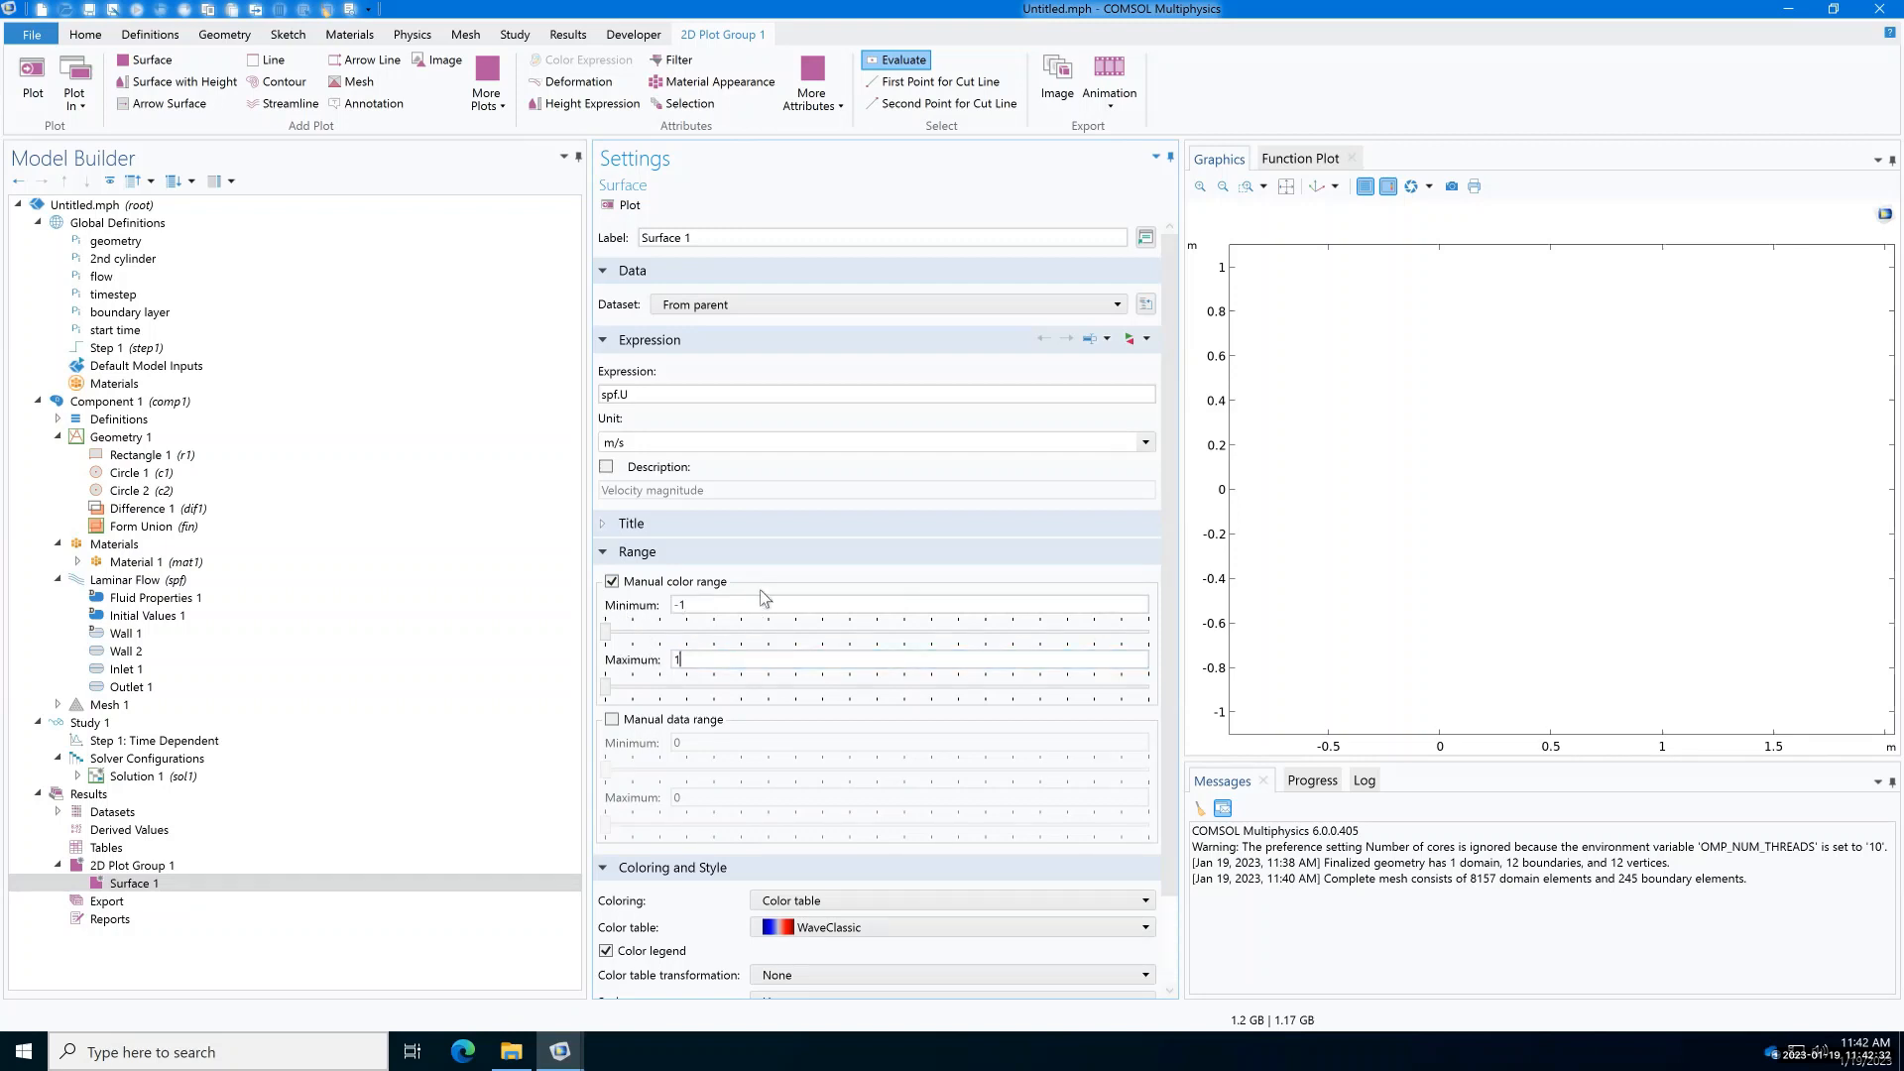
Step: Set the surface plot's expression to the z component of Laminar Flow vorticity, normalized as spf.vorticityz*D_avg/U
click(683, 389)
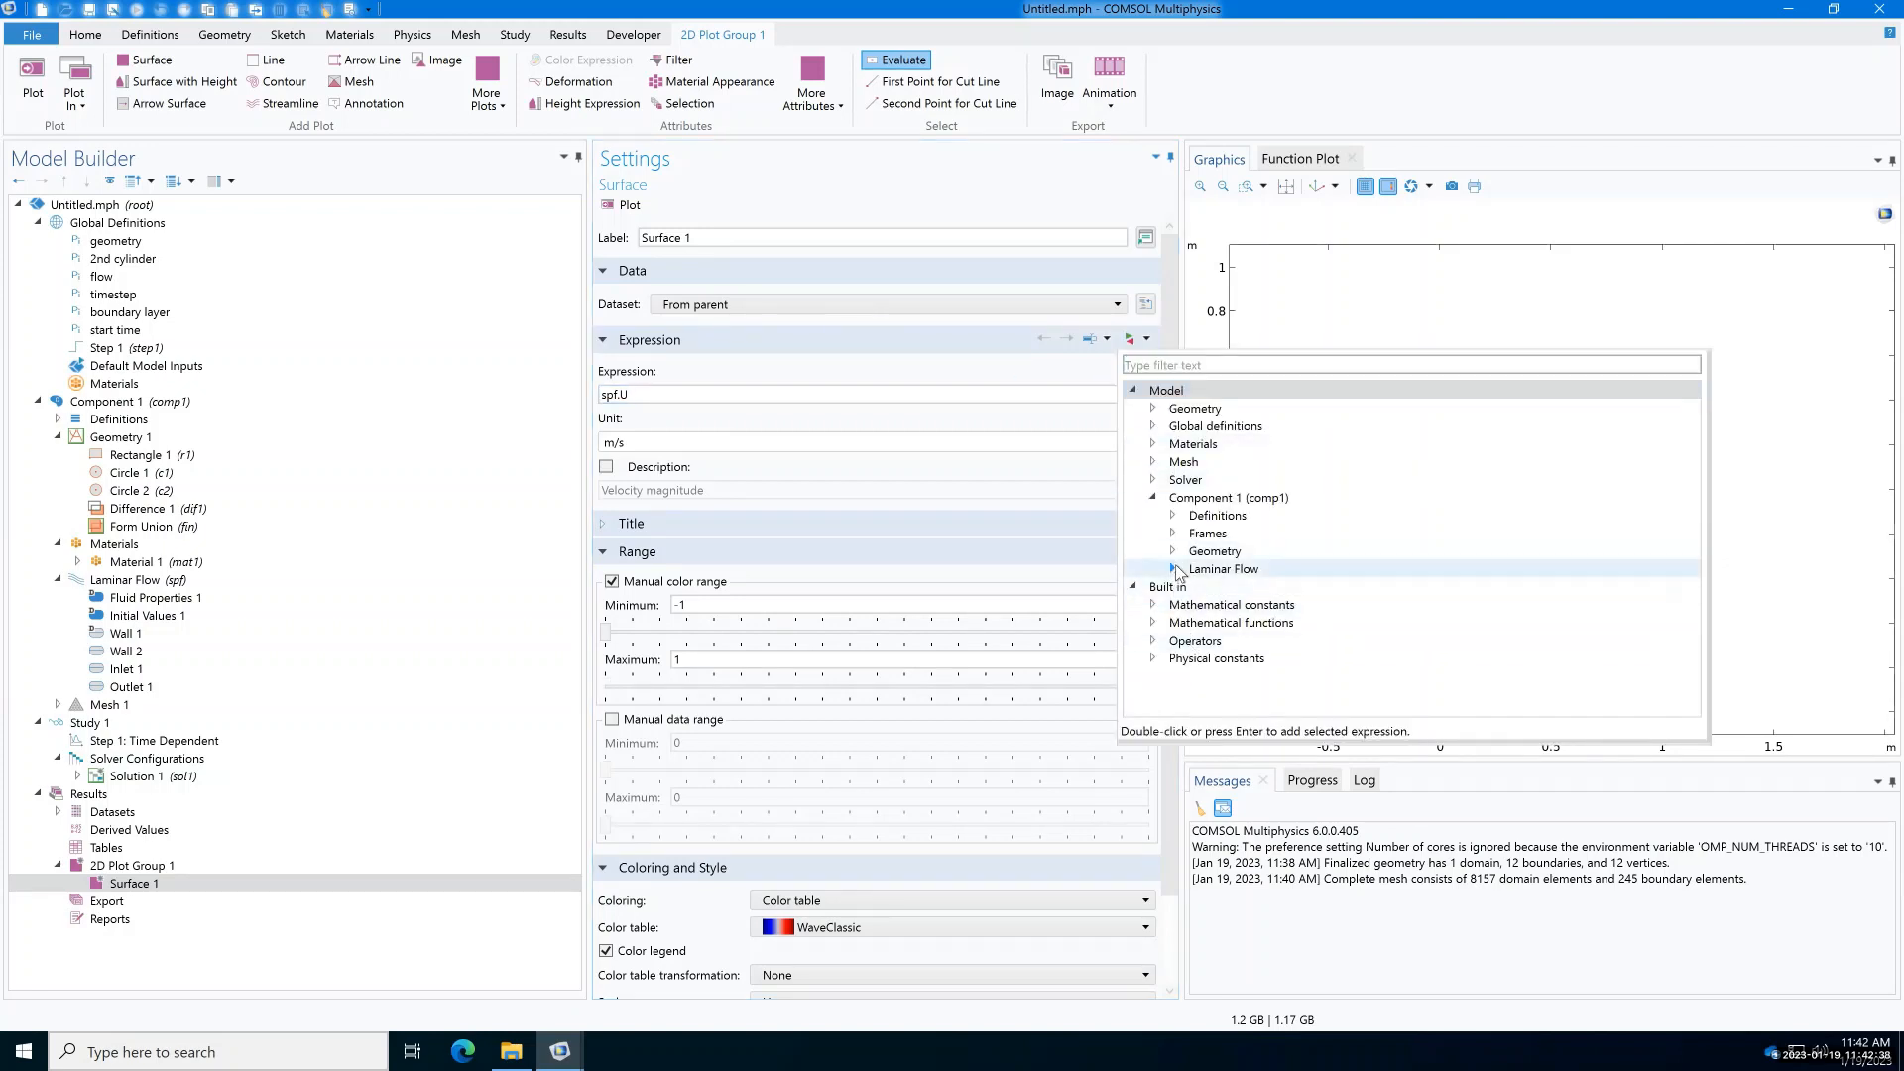
click(1176, 569)
click(1193, 641)
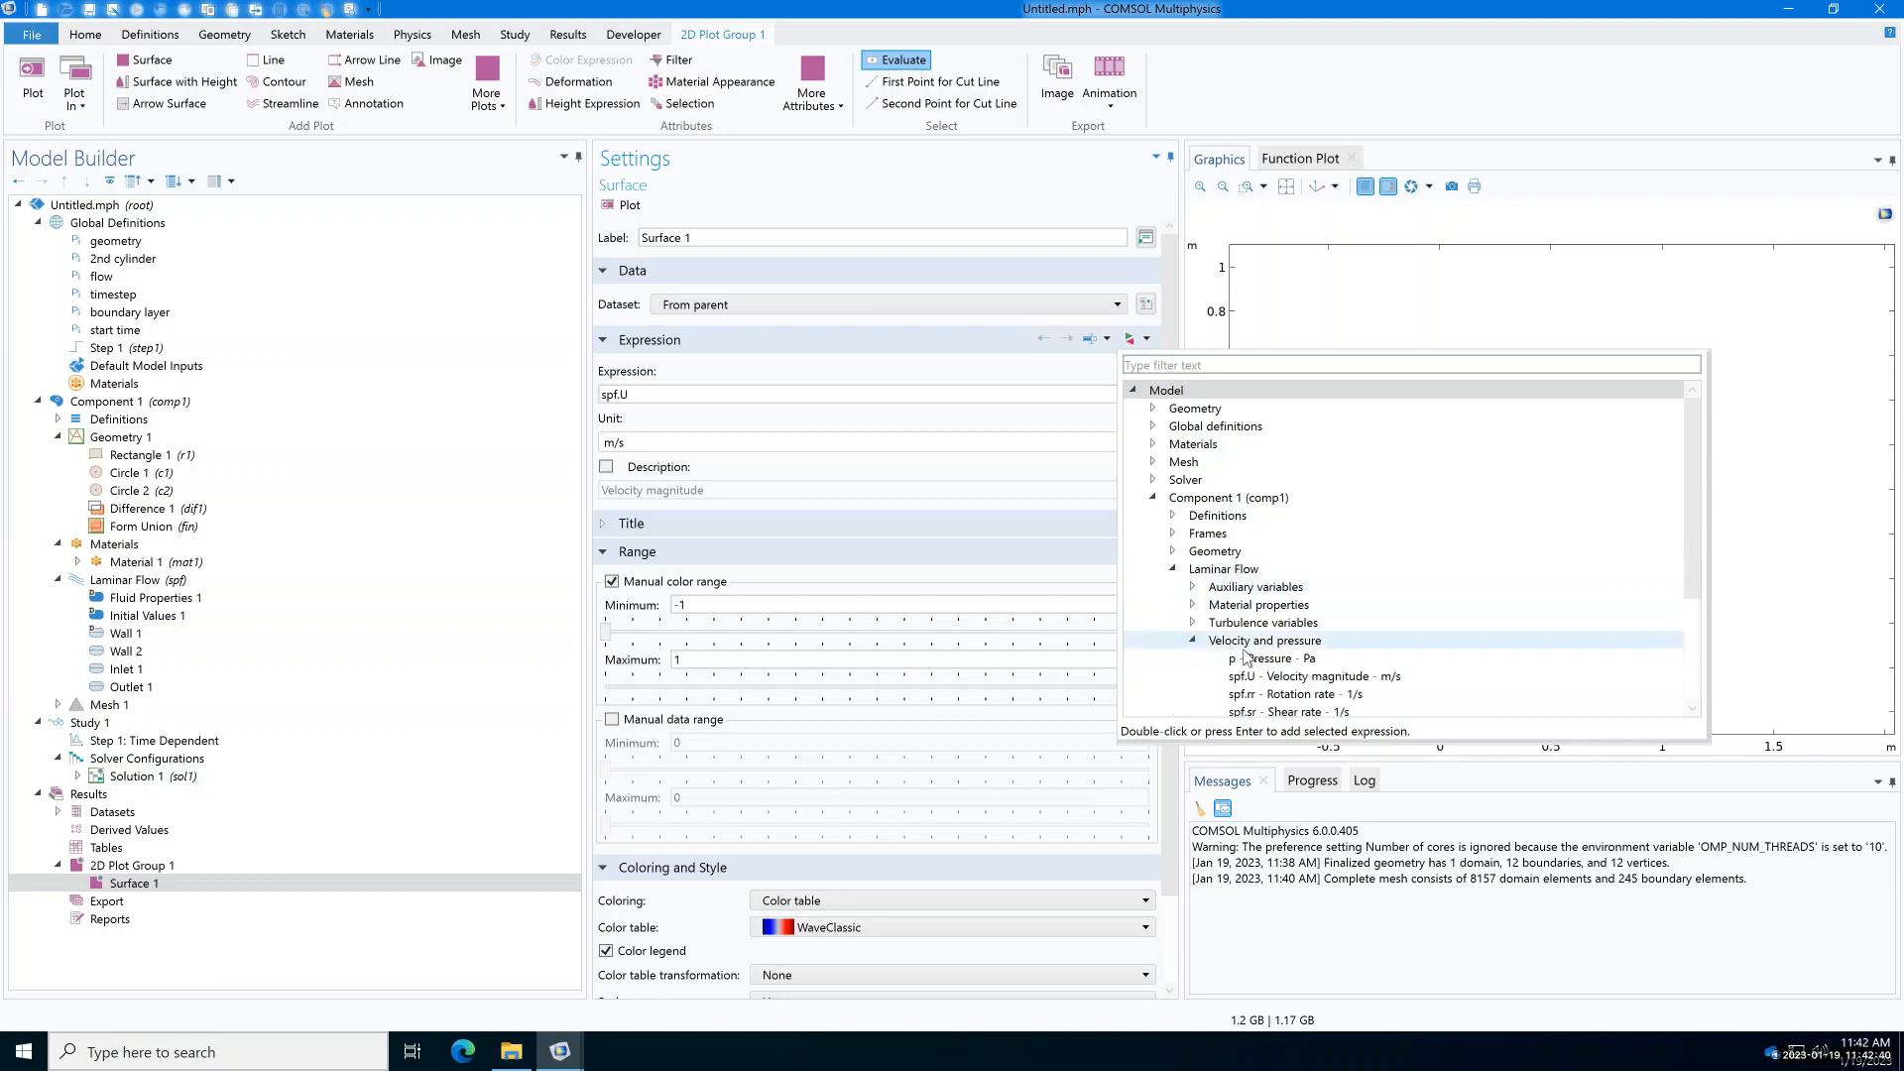
scroll(1254, 664, down, 2)
click(1212, 640)
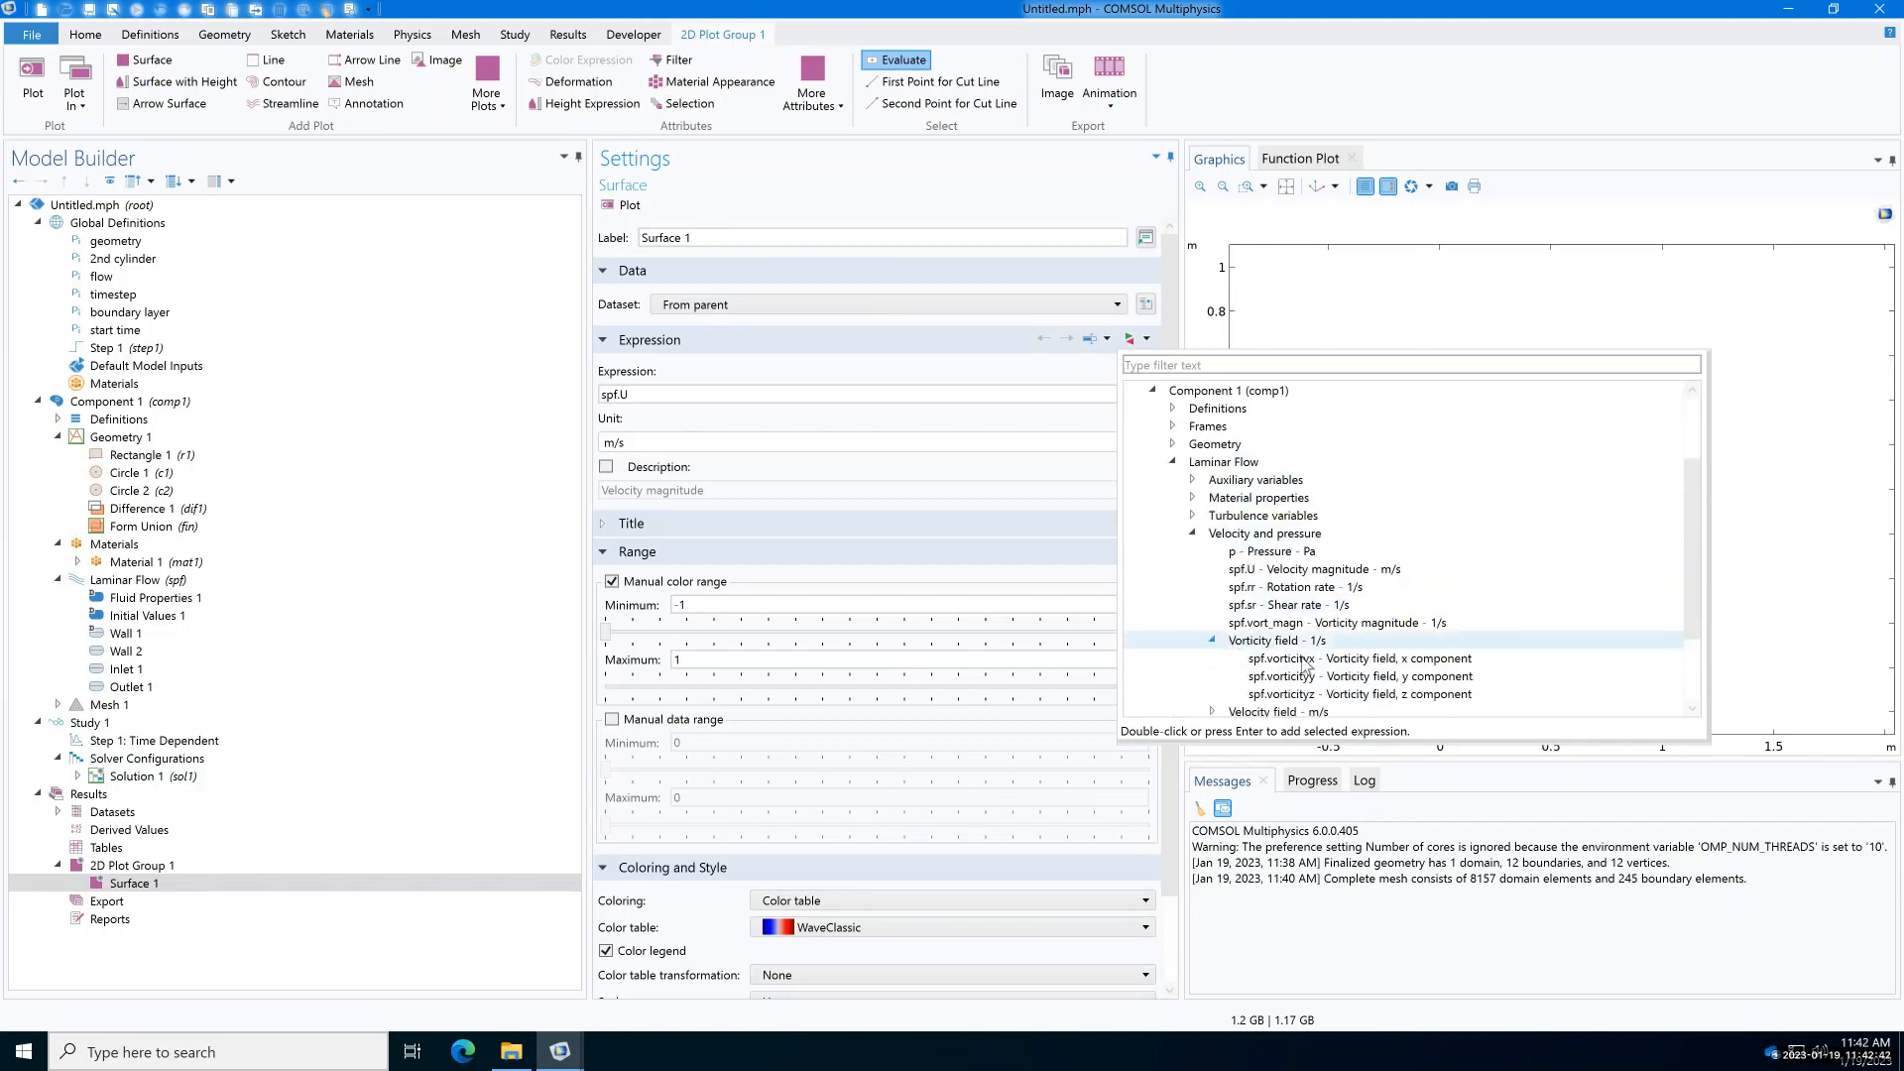
double_click(1319, 695)
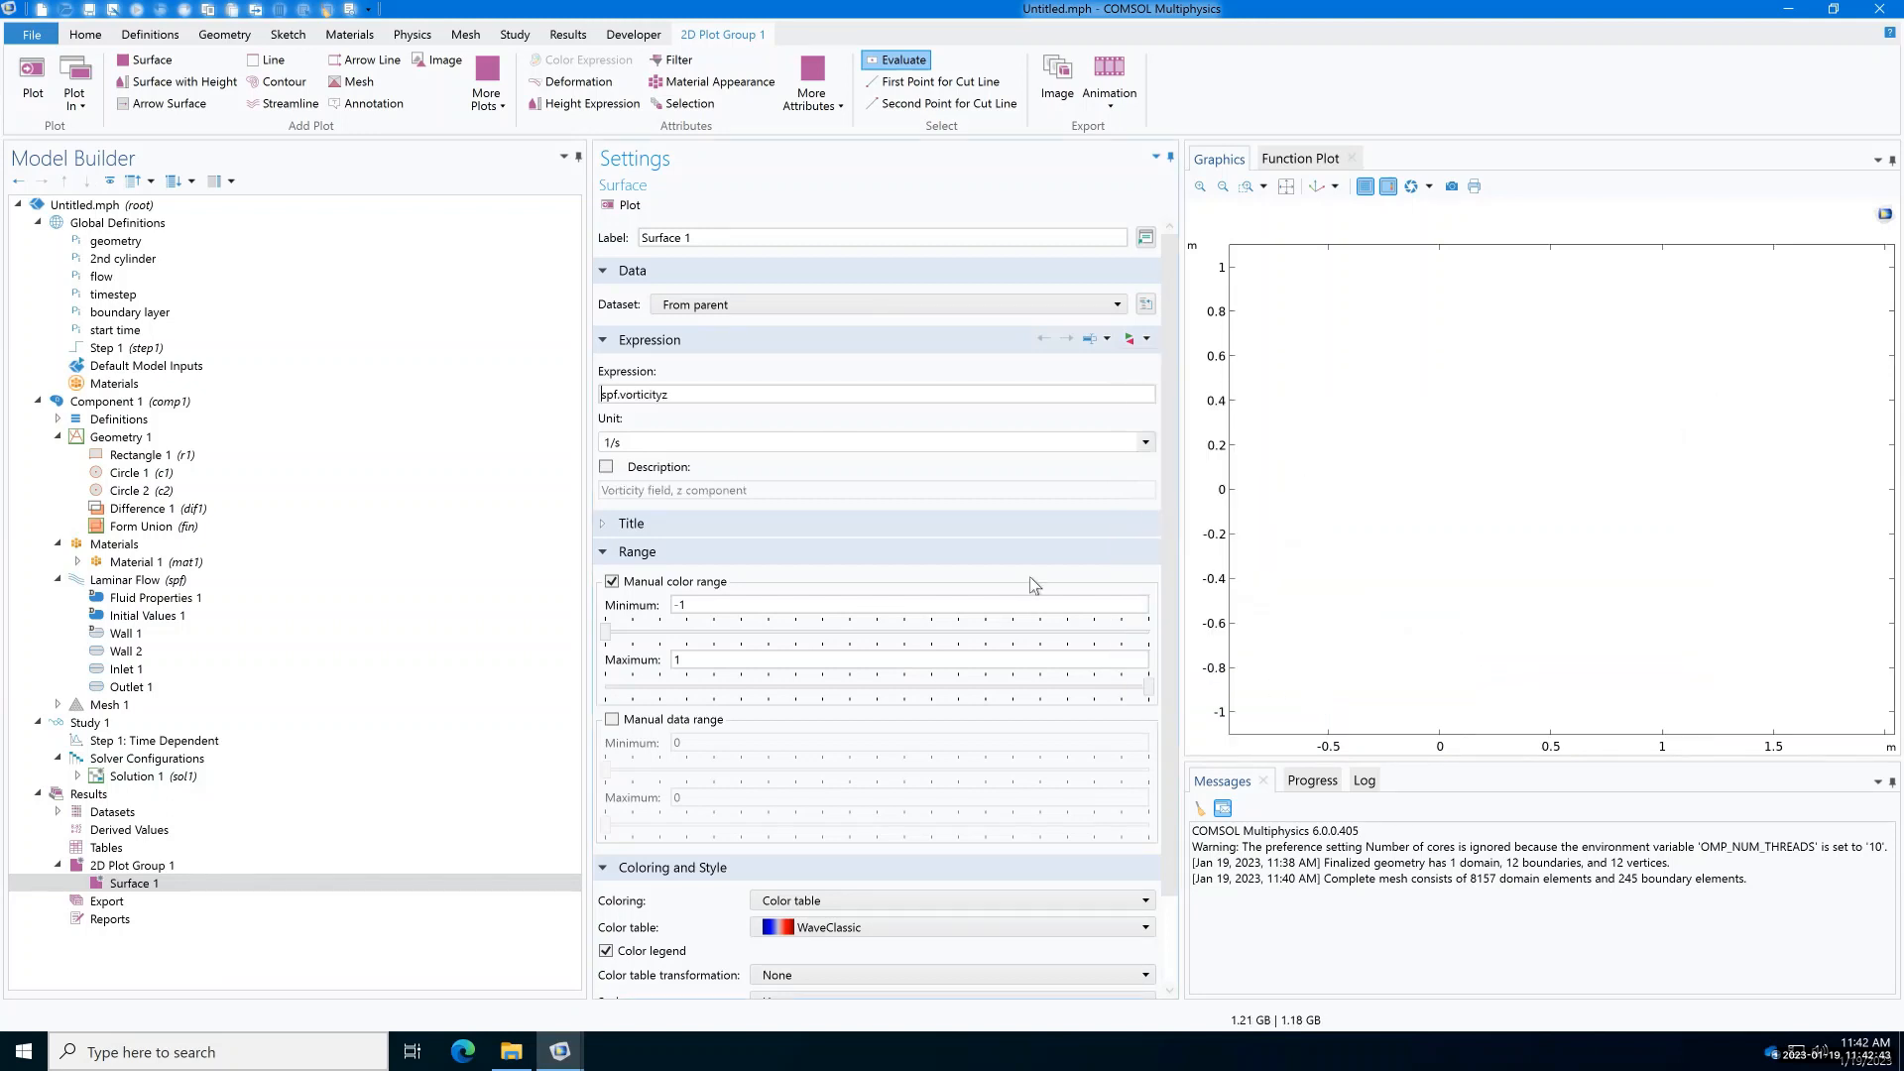
click(683, 389)
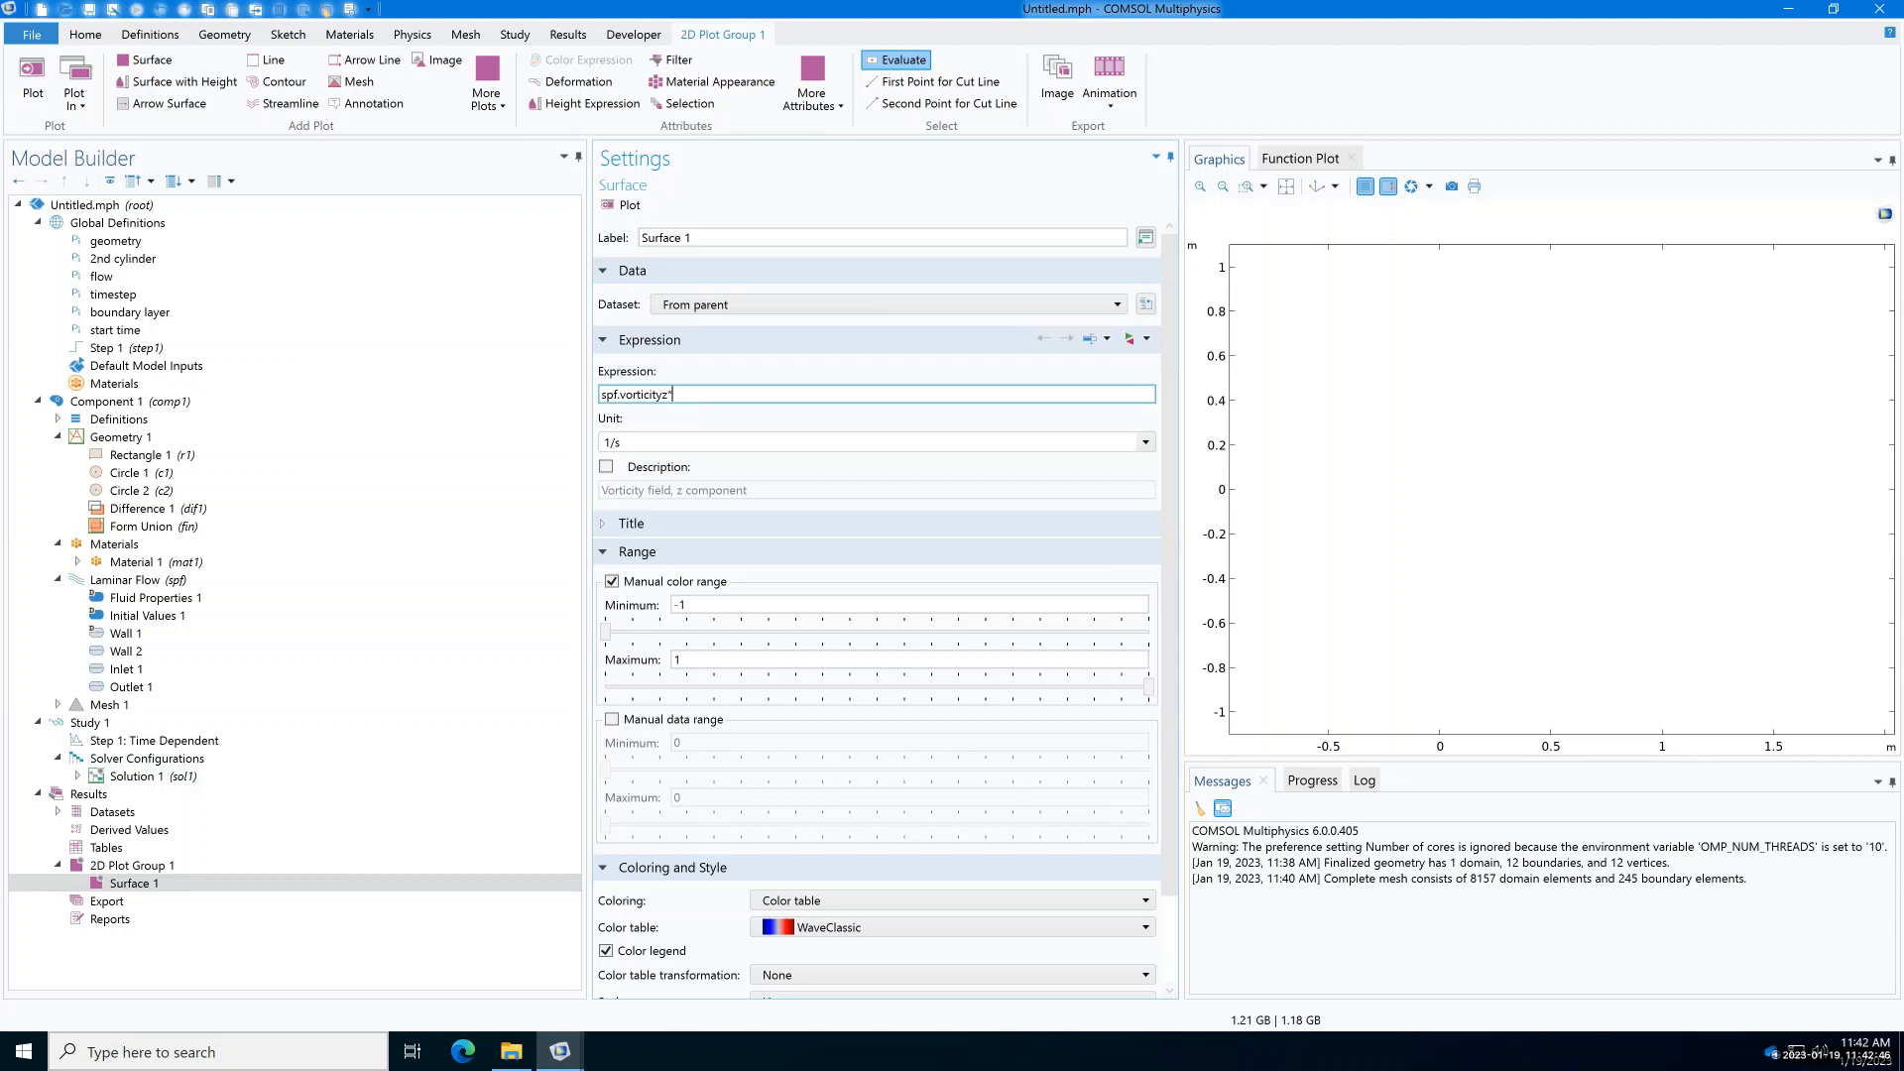
text(*D_avg/U)
key(Tab)
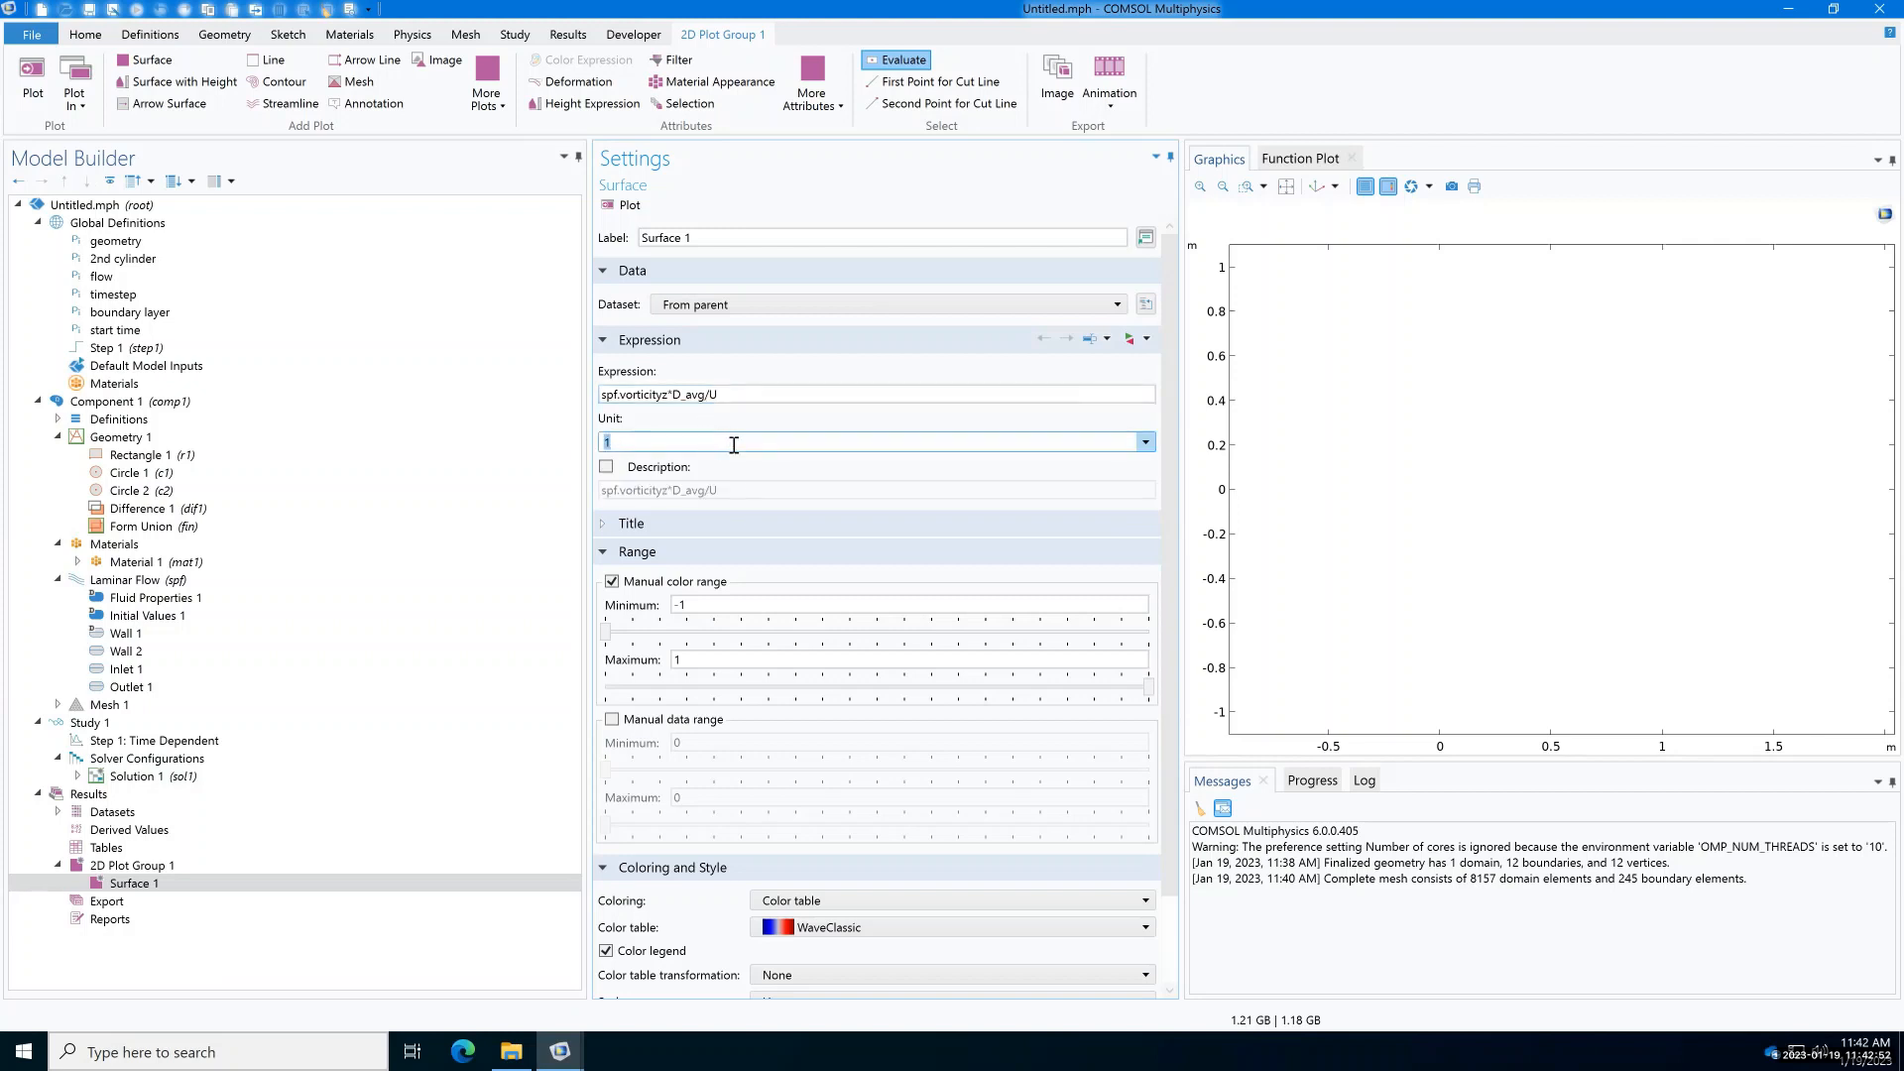
click(769, 399)
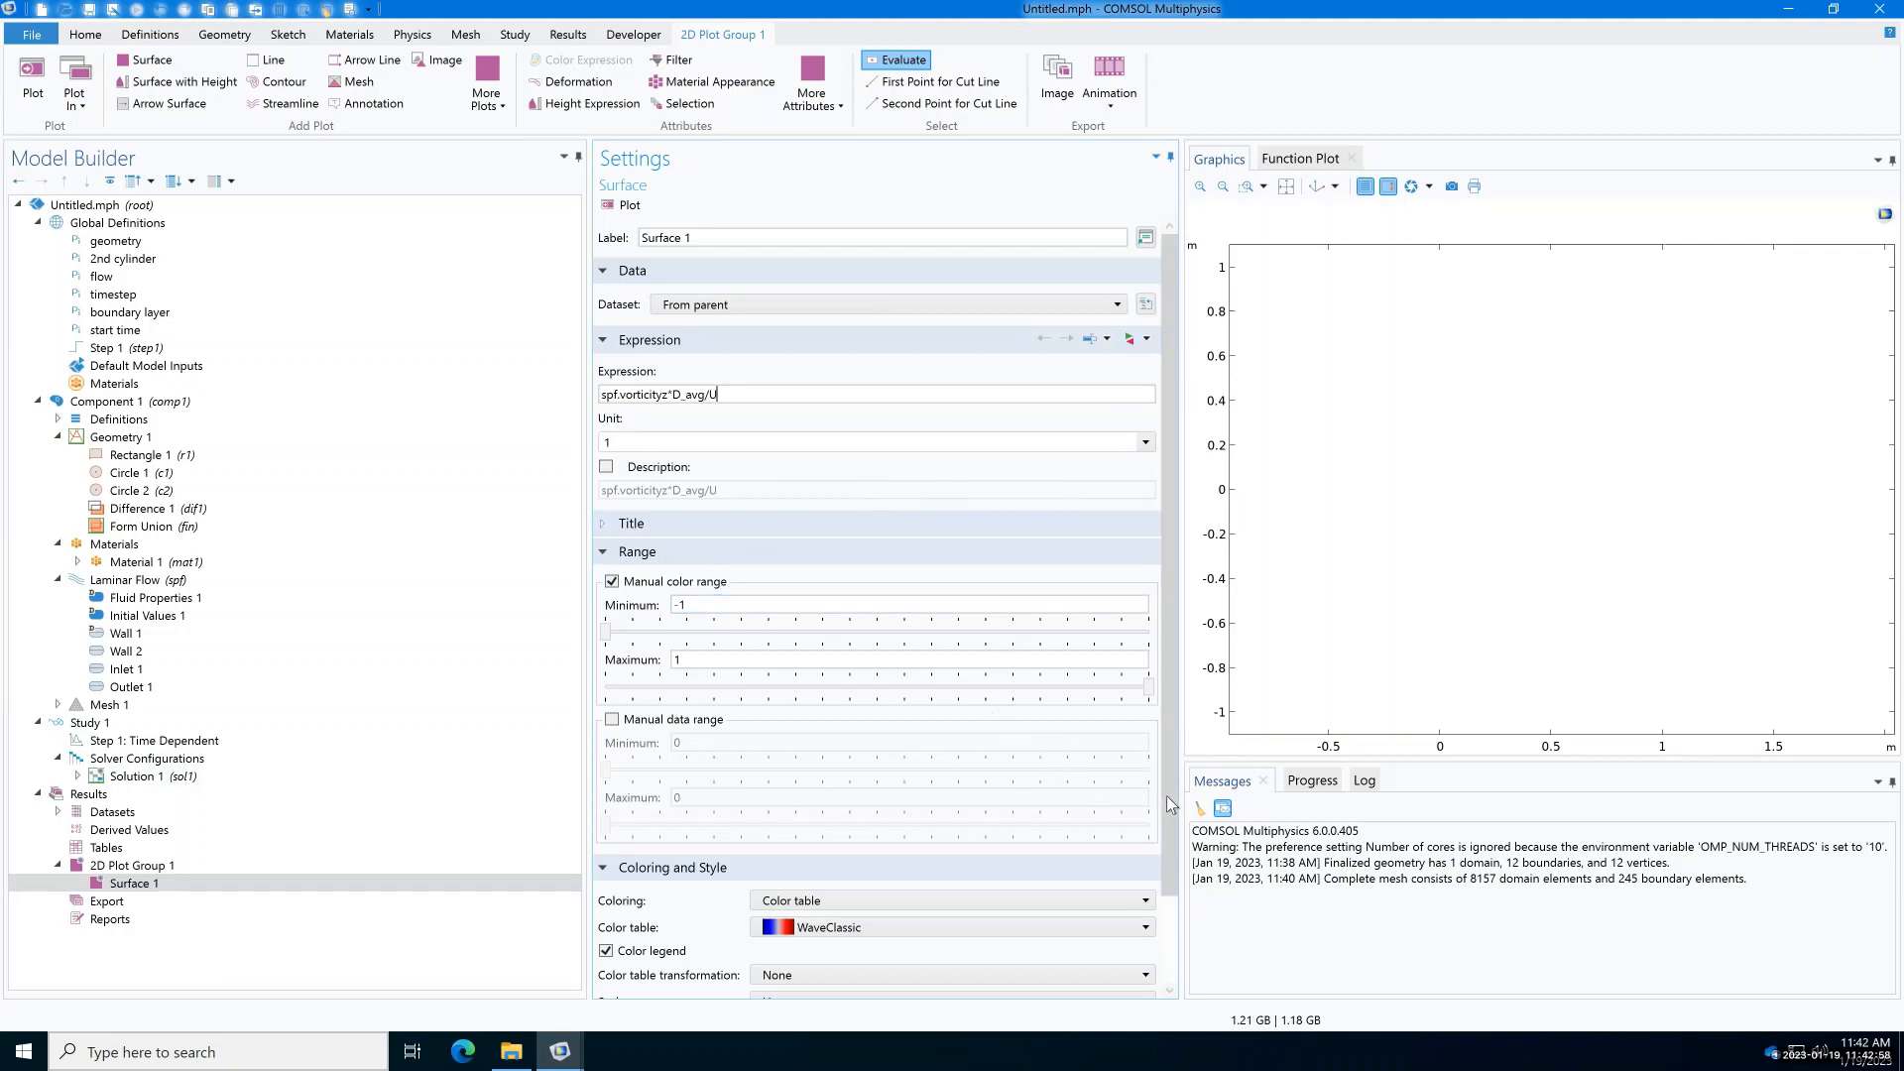
scroll(1165, 853, down, 2)
scroll(936, 459, up, 2)
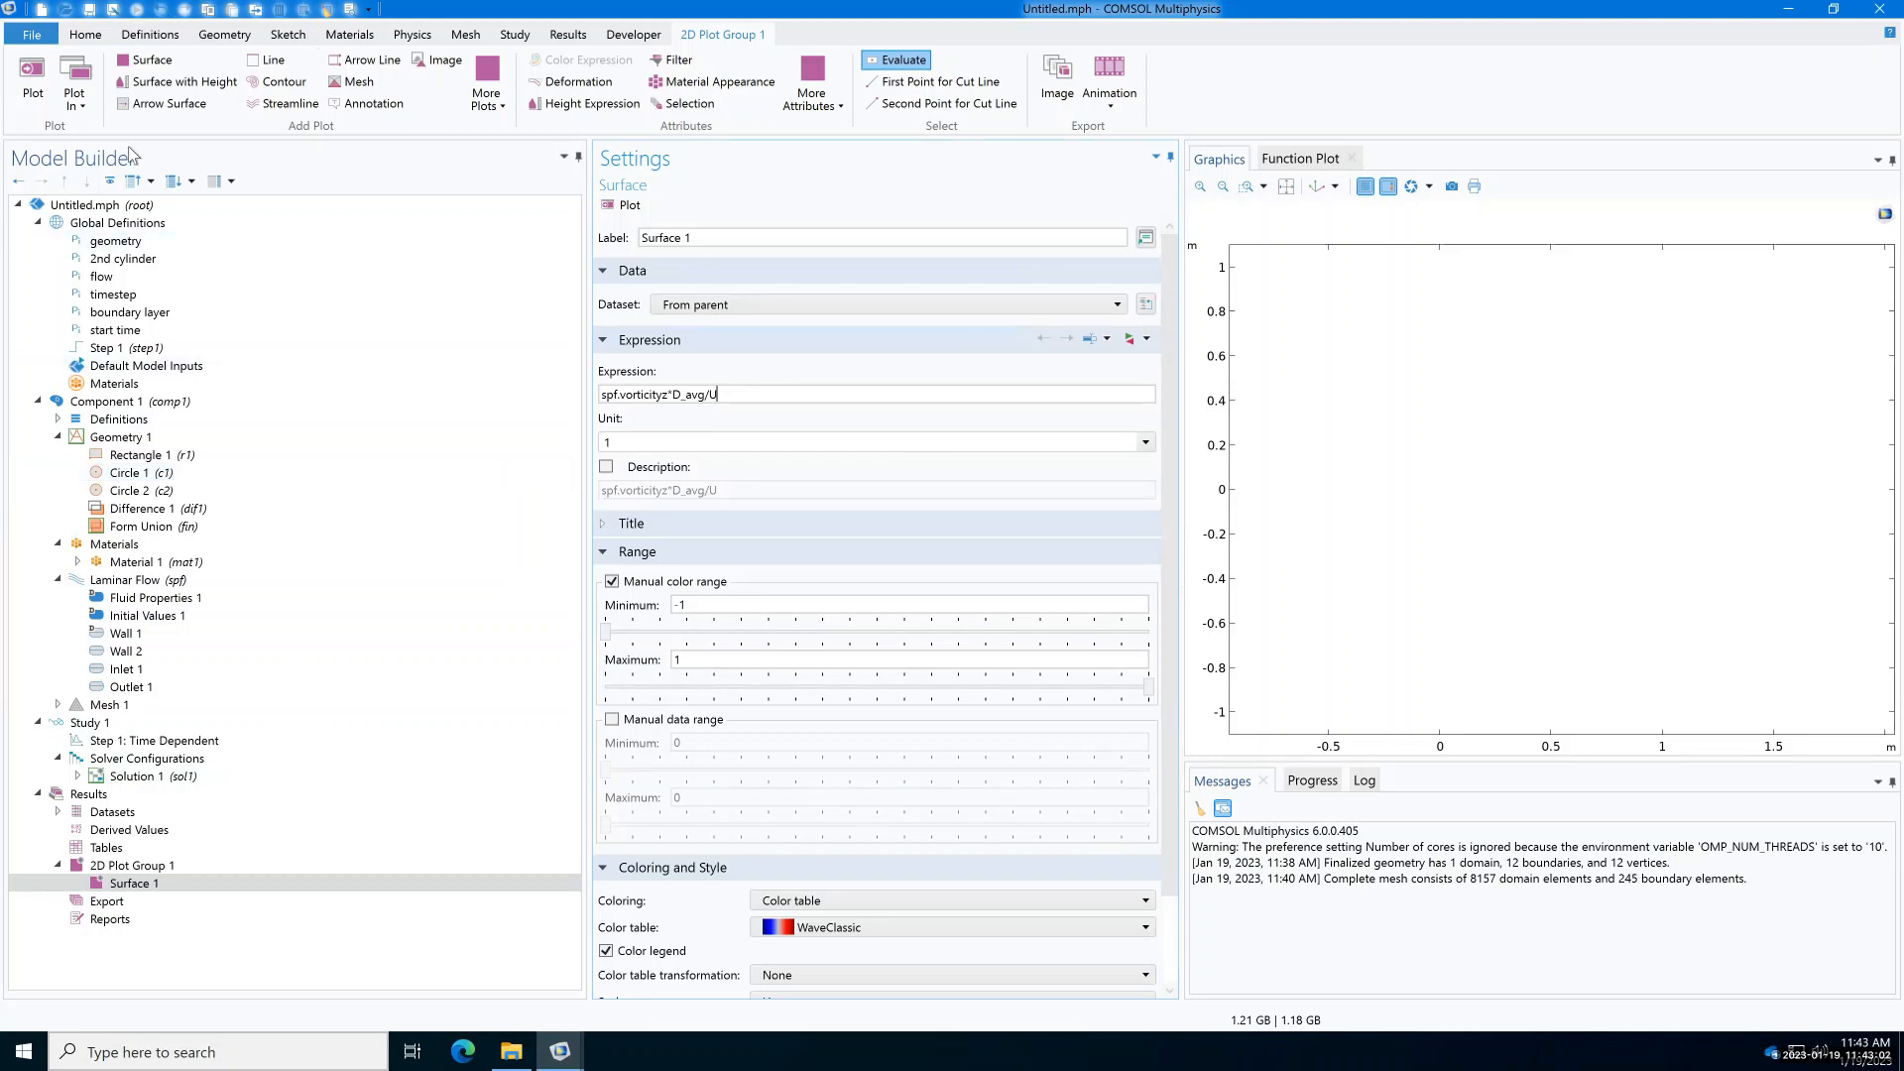
Step: Save the model as Re_300_two_cylinder_base in the 15 Tutorial V2 folder
click(94, 723)
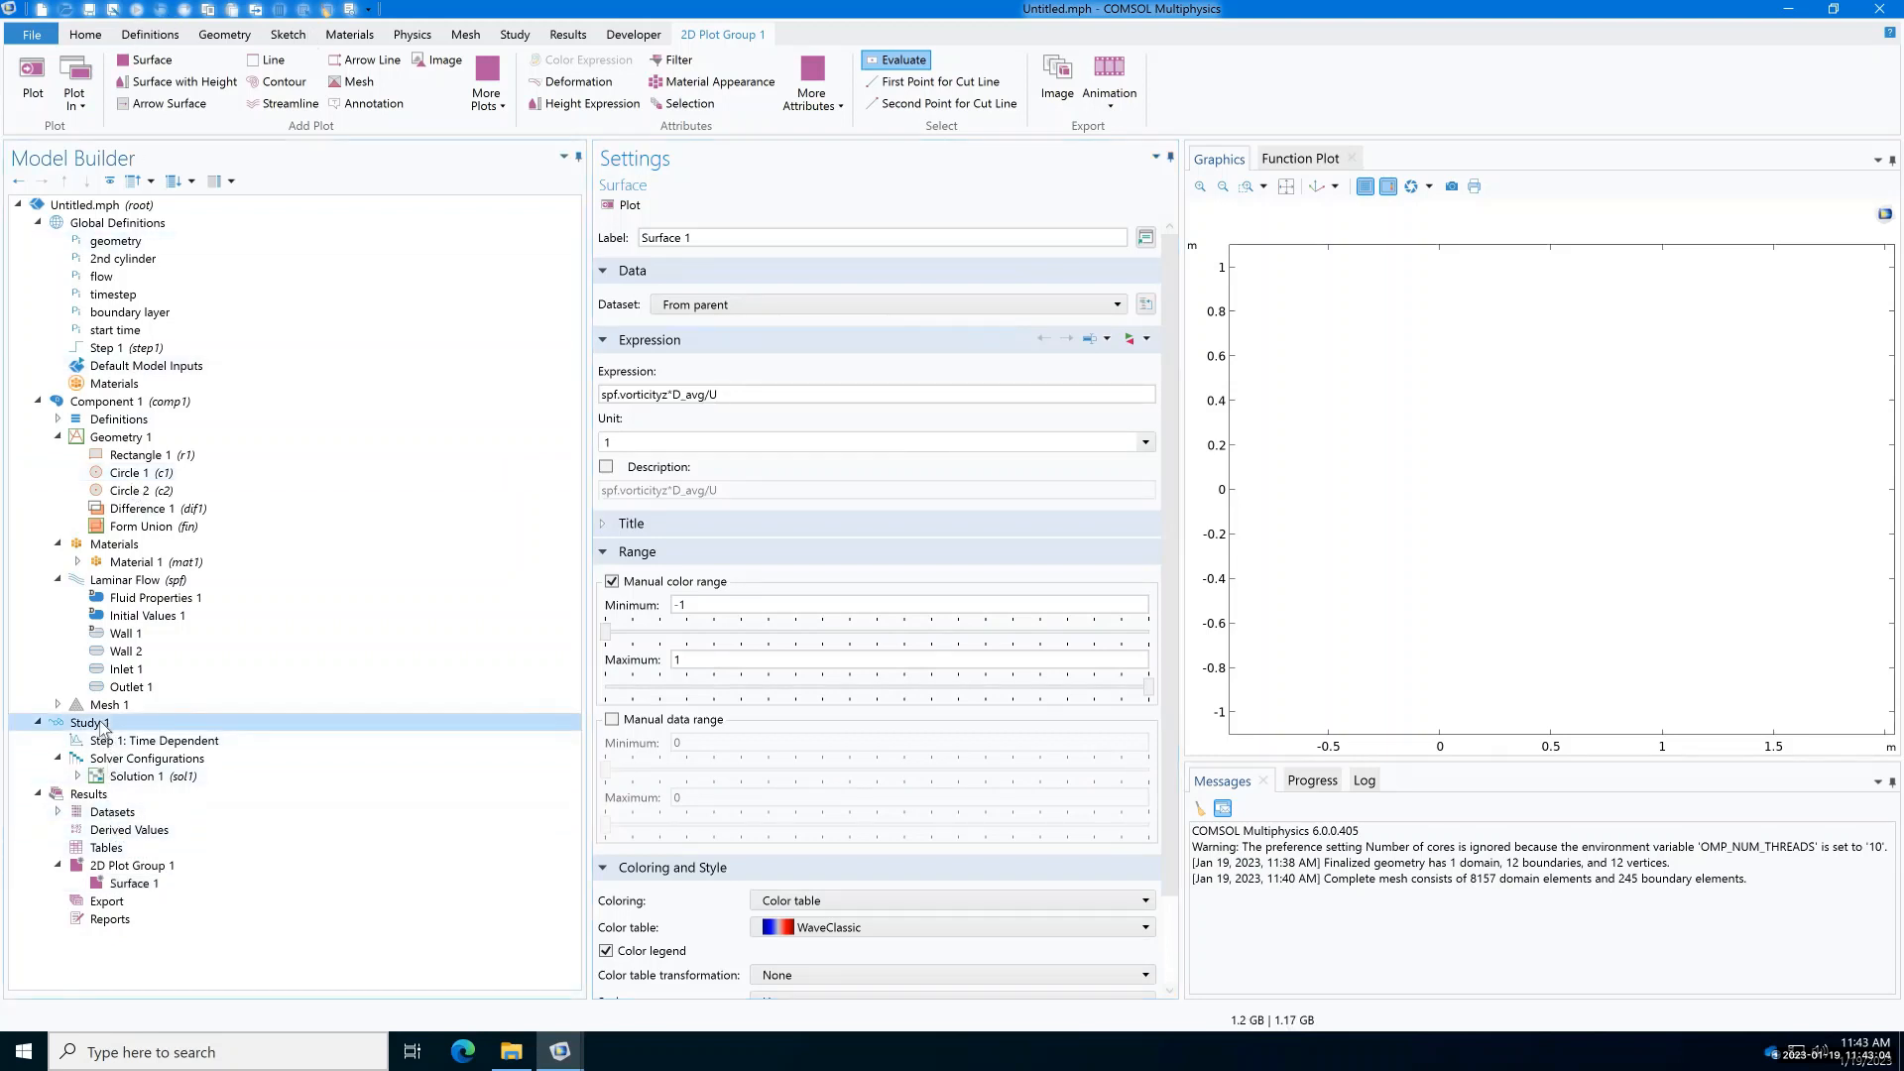
click(91, 11)
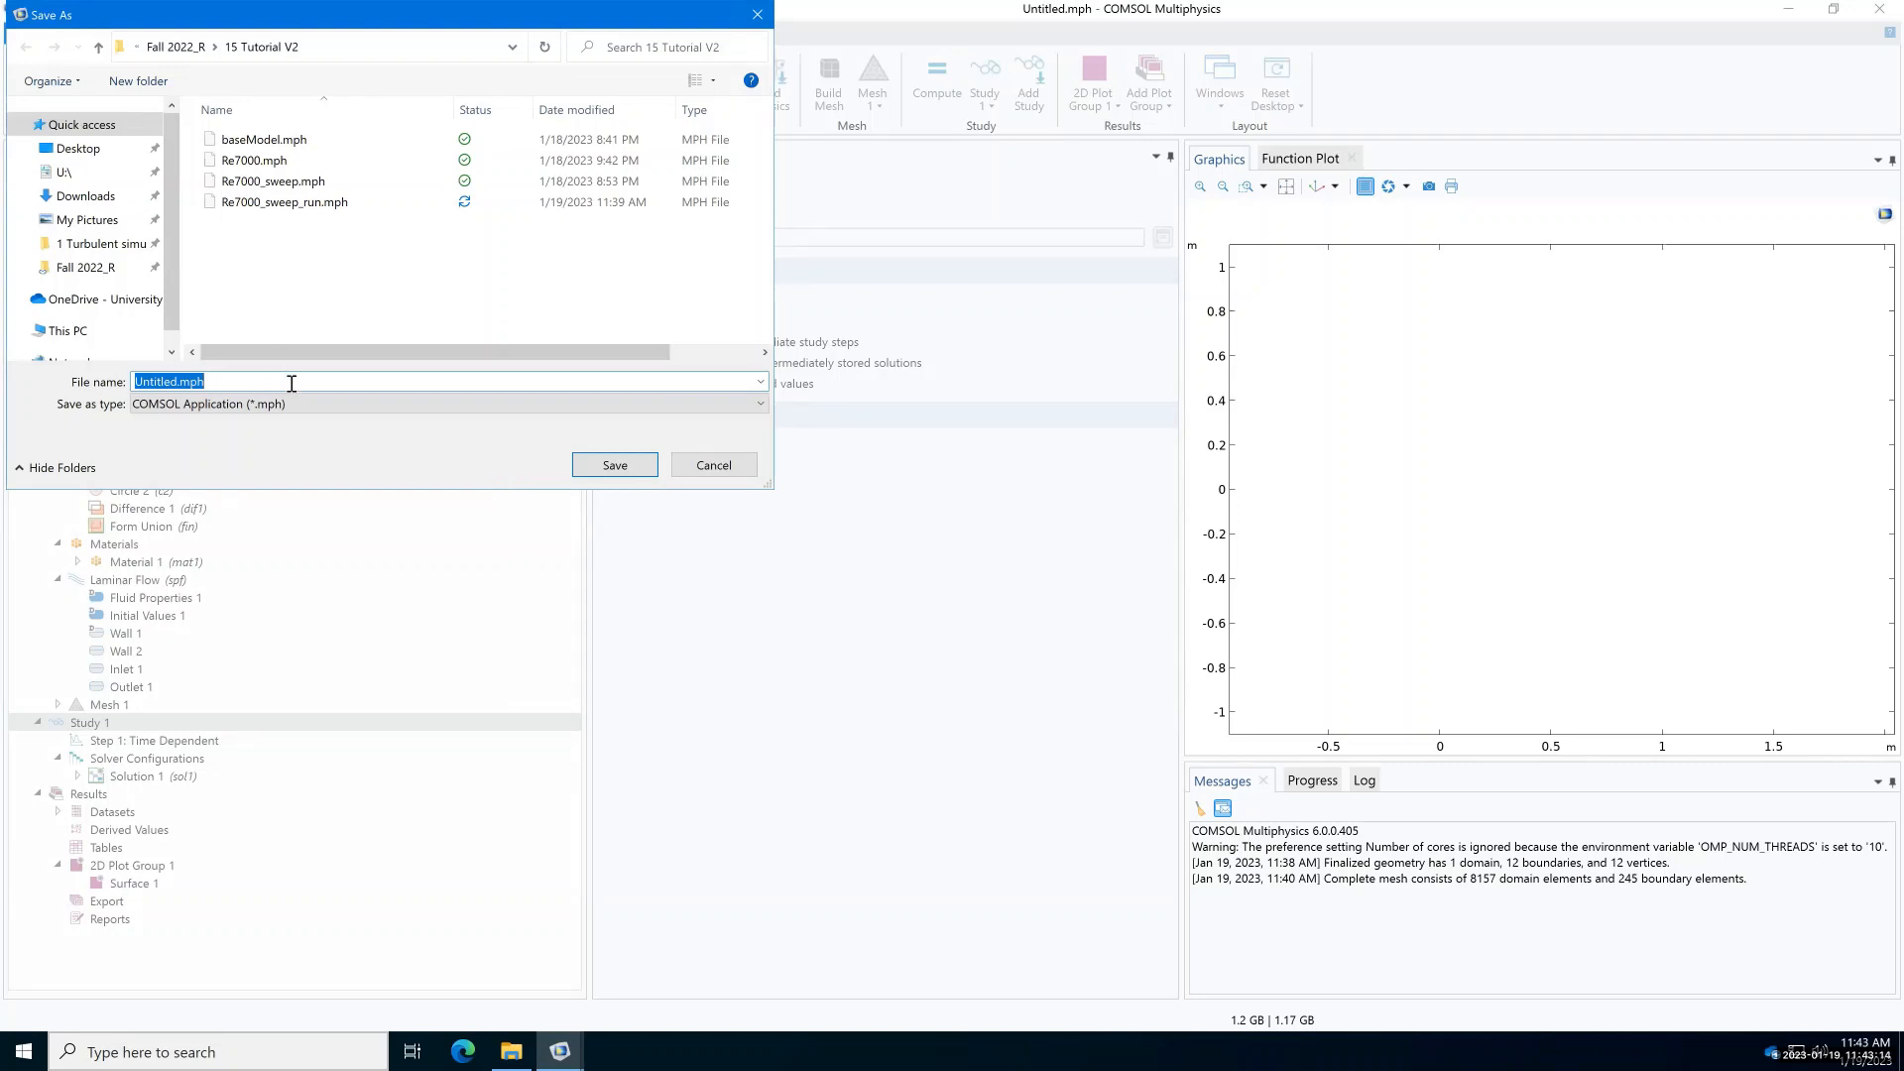
text(Re_300_two_cylinder_base)
key(Return)
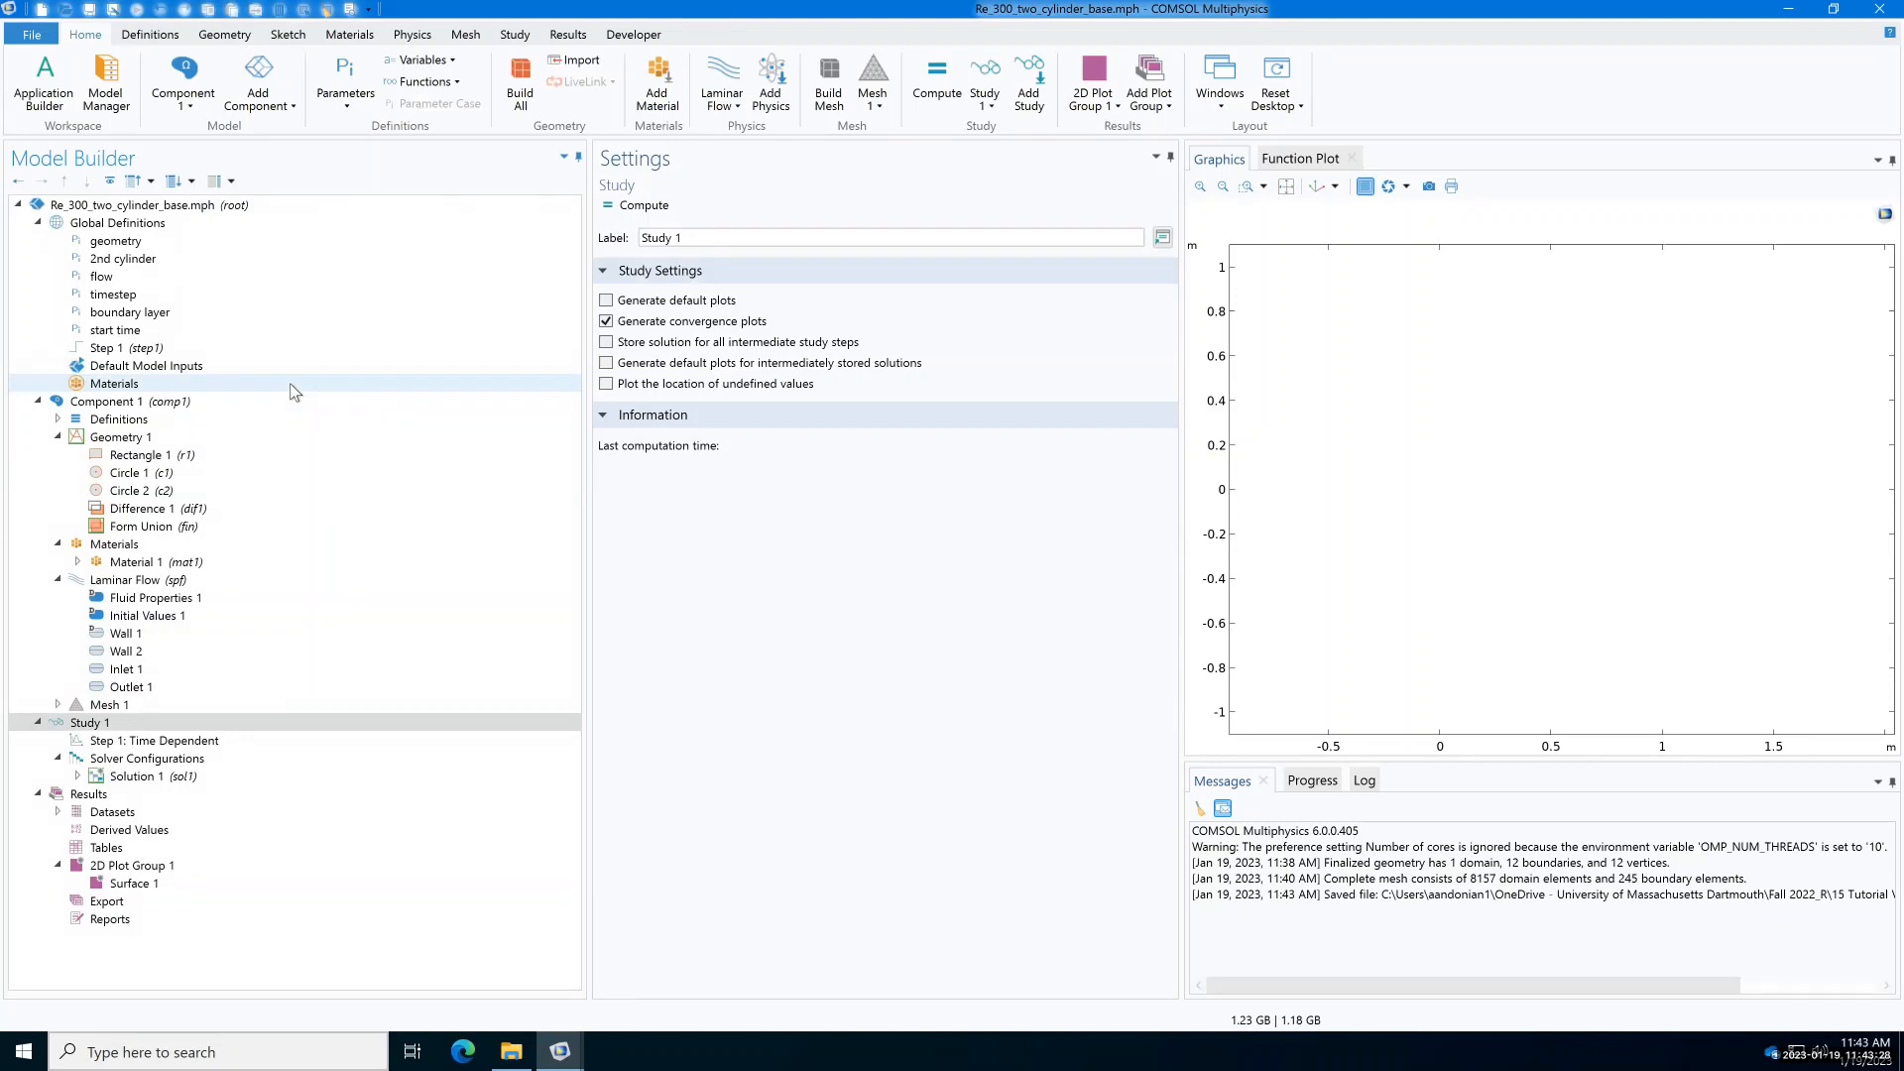
Step: Save a copy of the model as Re_300_two_cylinder_run in the same folder
click(114, 16)
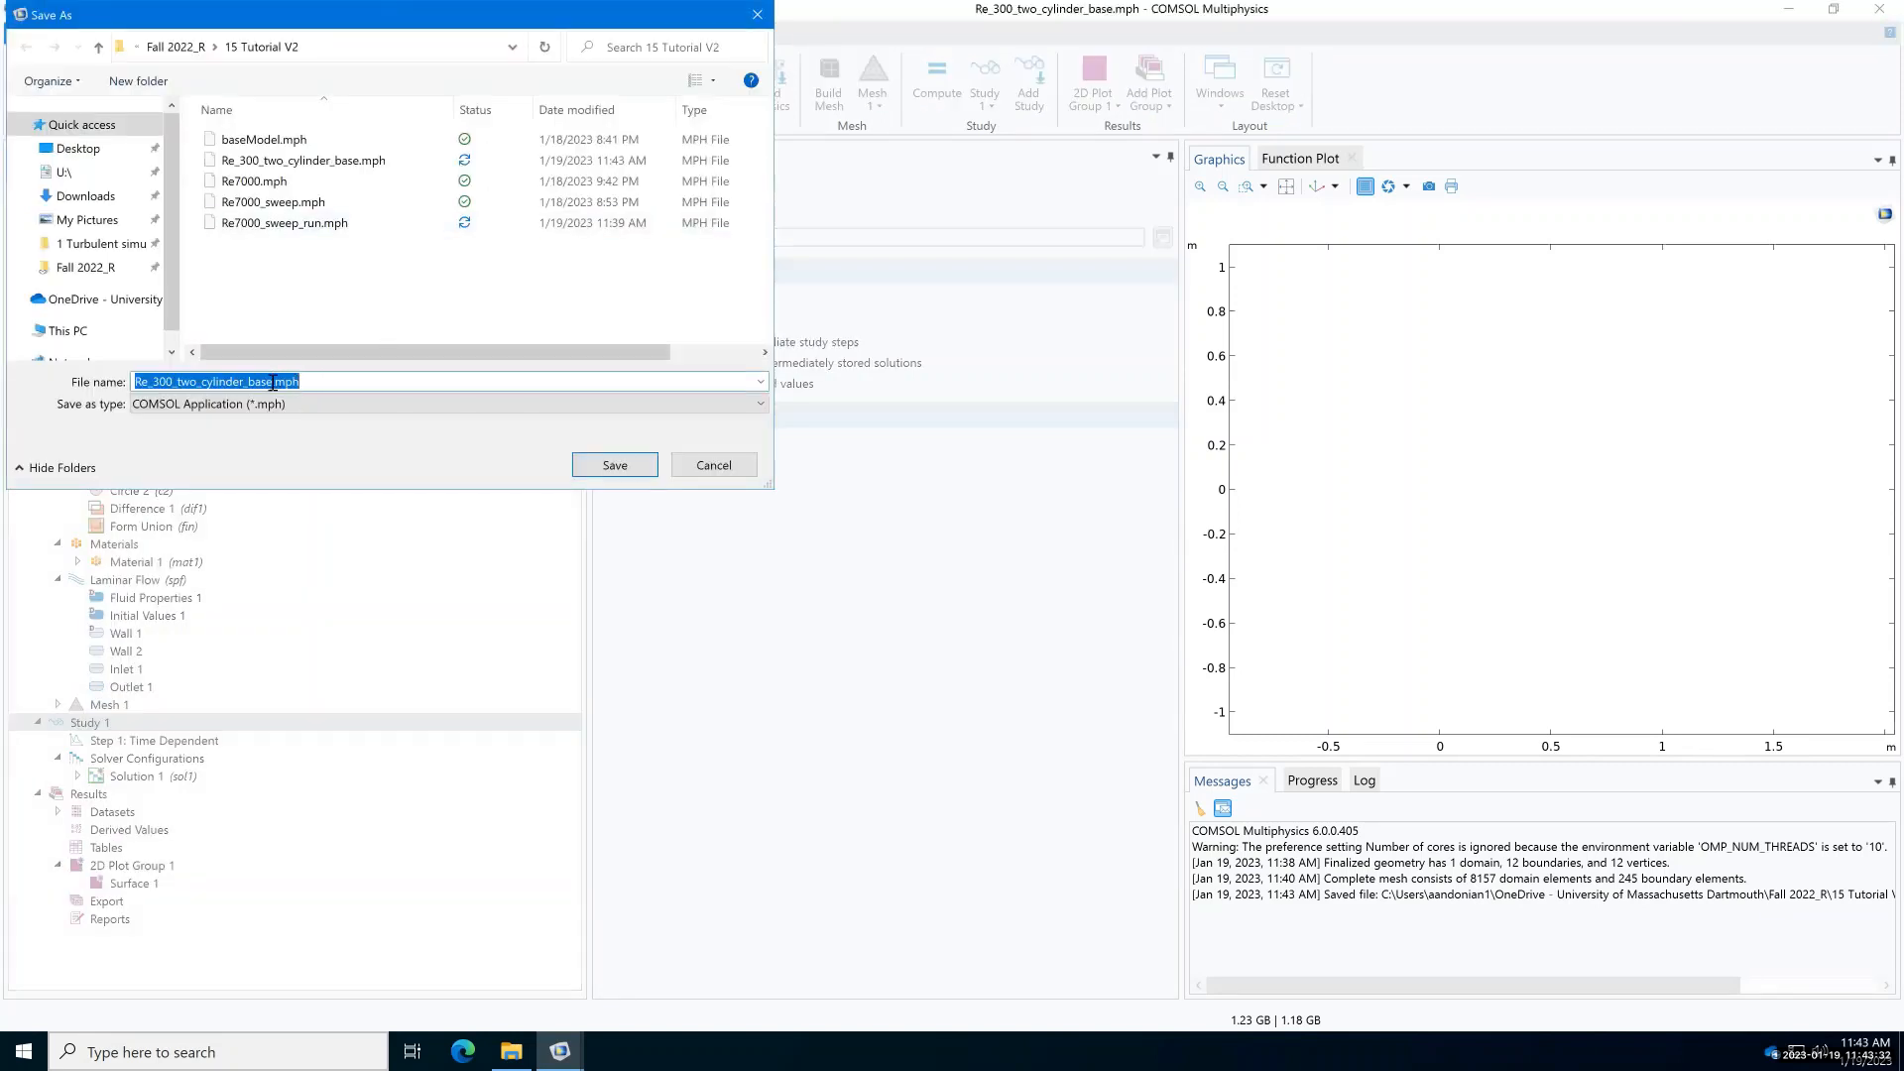
click(273, 382)
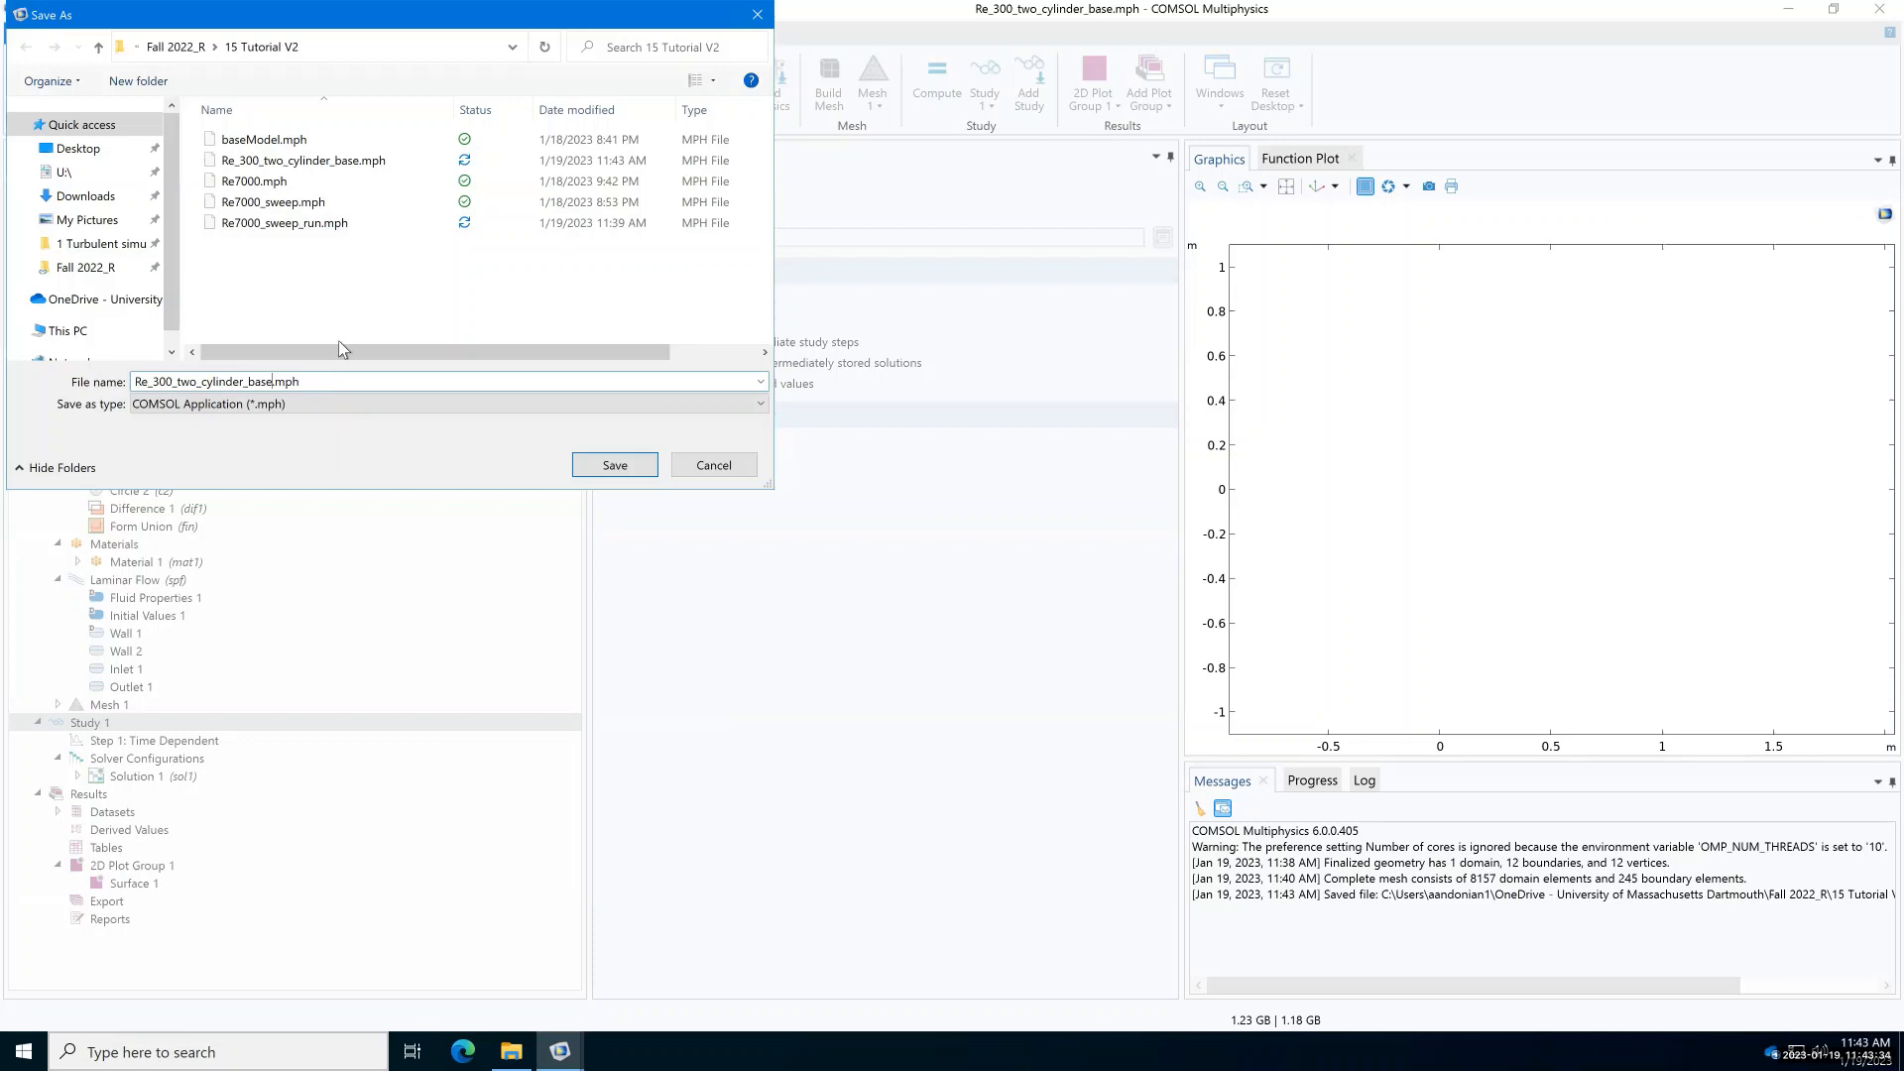
key(BackSpace)
key(BackSpace)
key(BackSpace)
key(BackSpace)
text(rub)
key(BackSpace)
text(n)
key(Return)
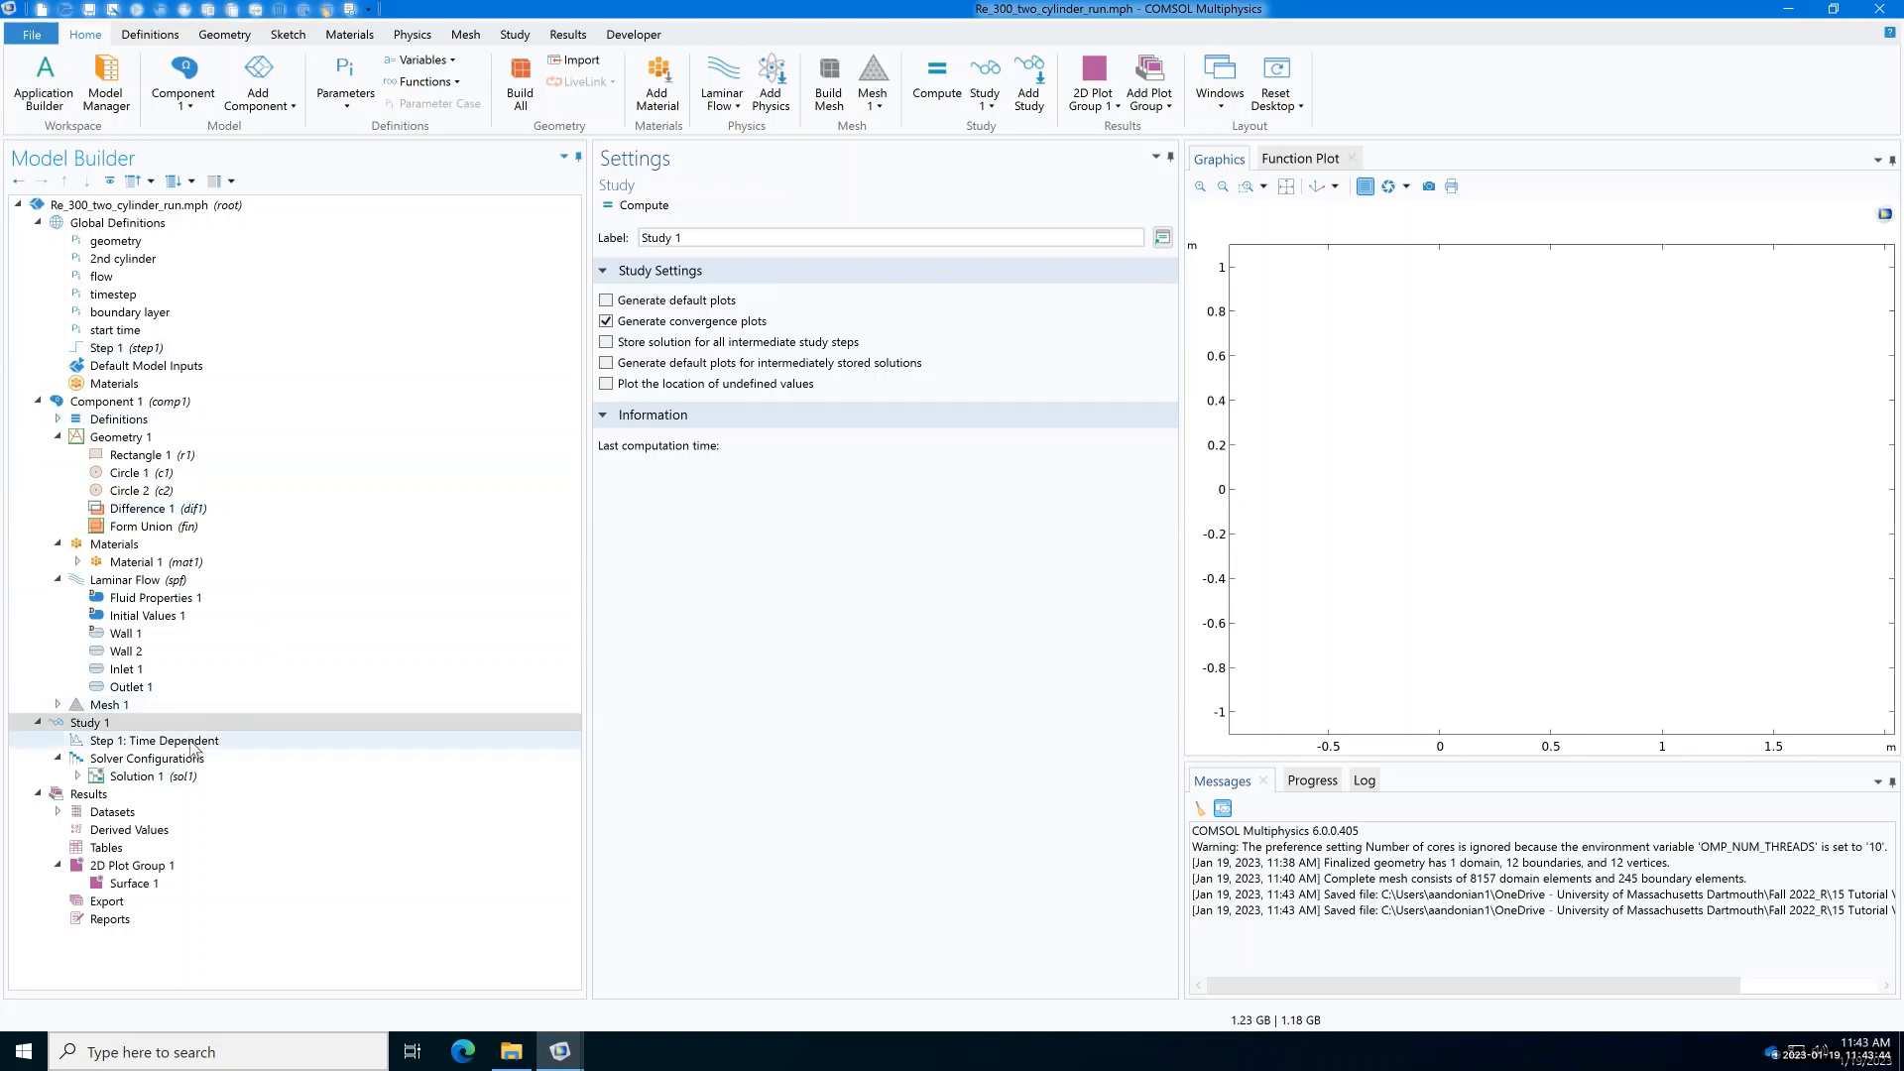
Step: Compute Study 1
click(159, 740)
click(89, 721)
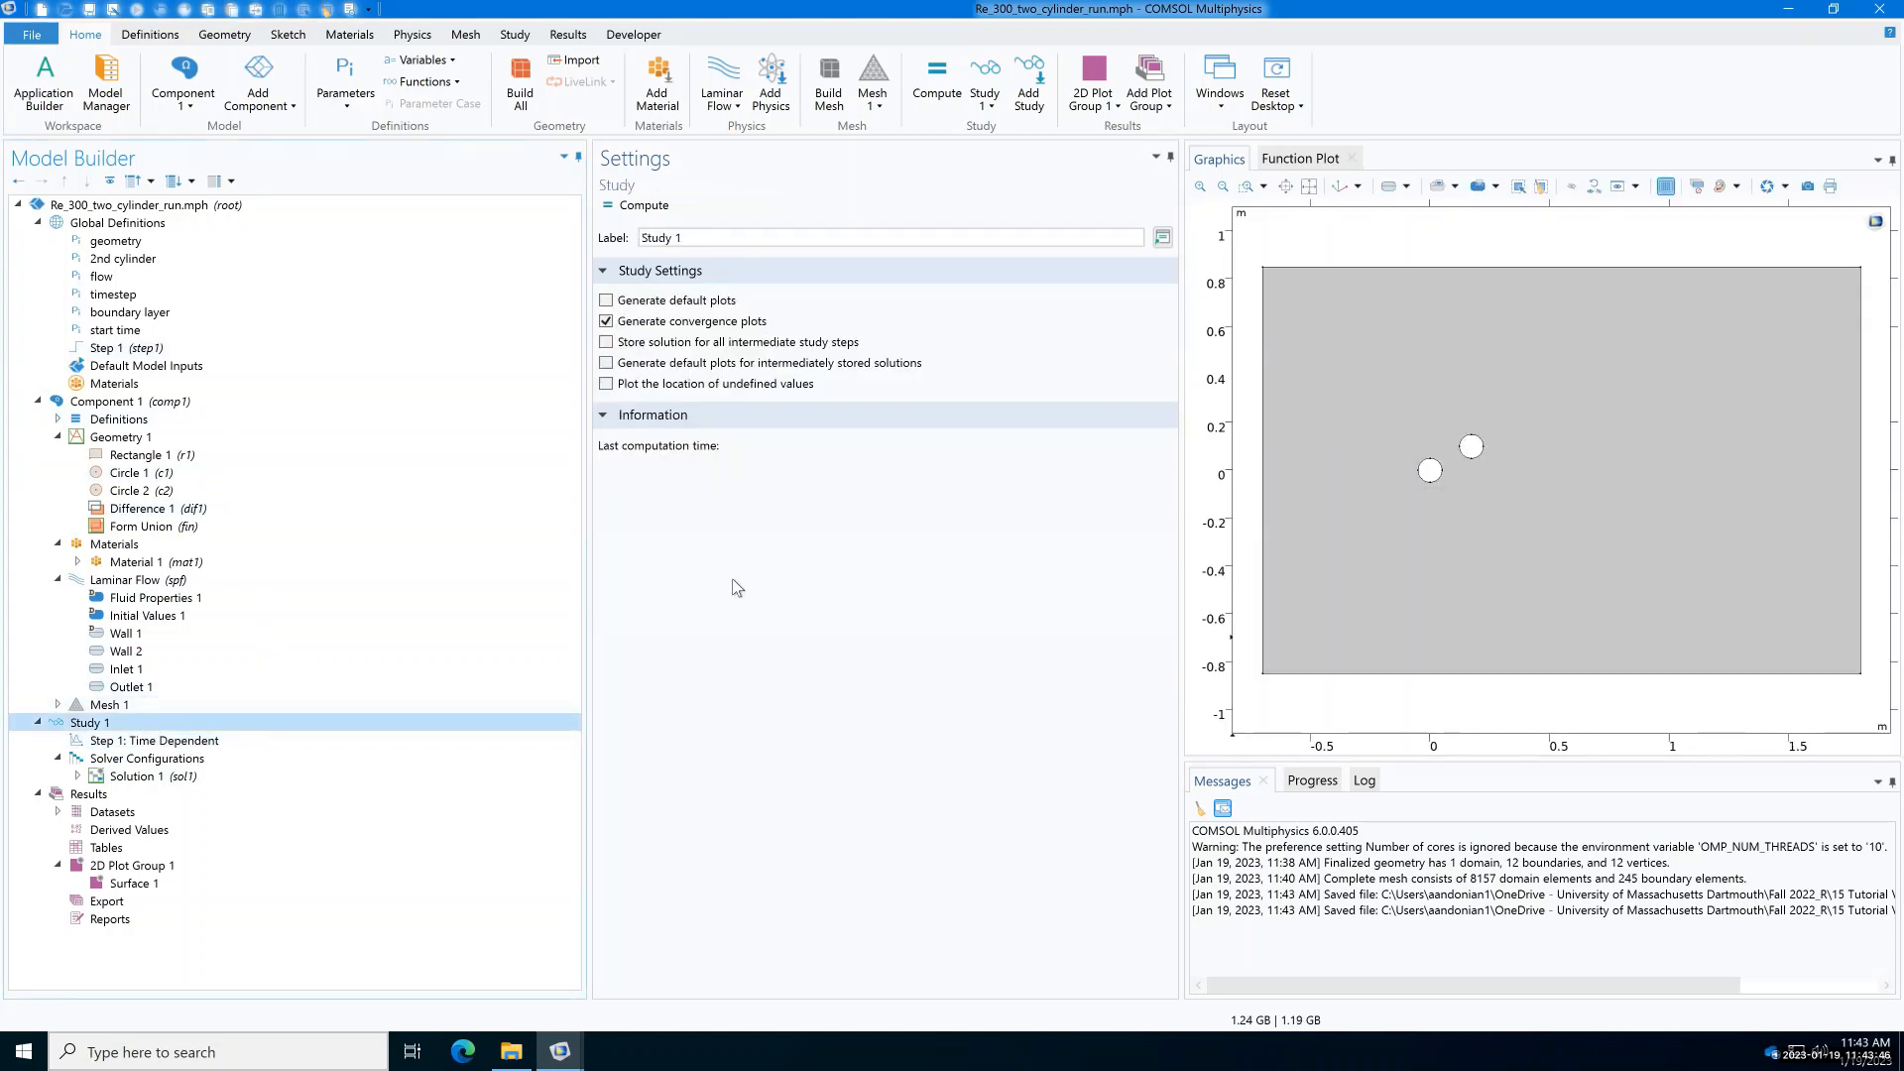
click(655, 211)
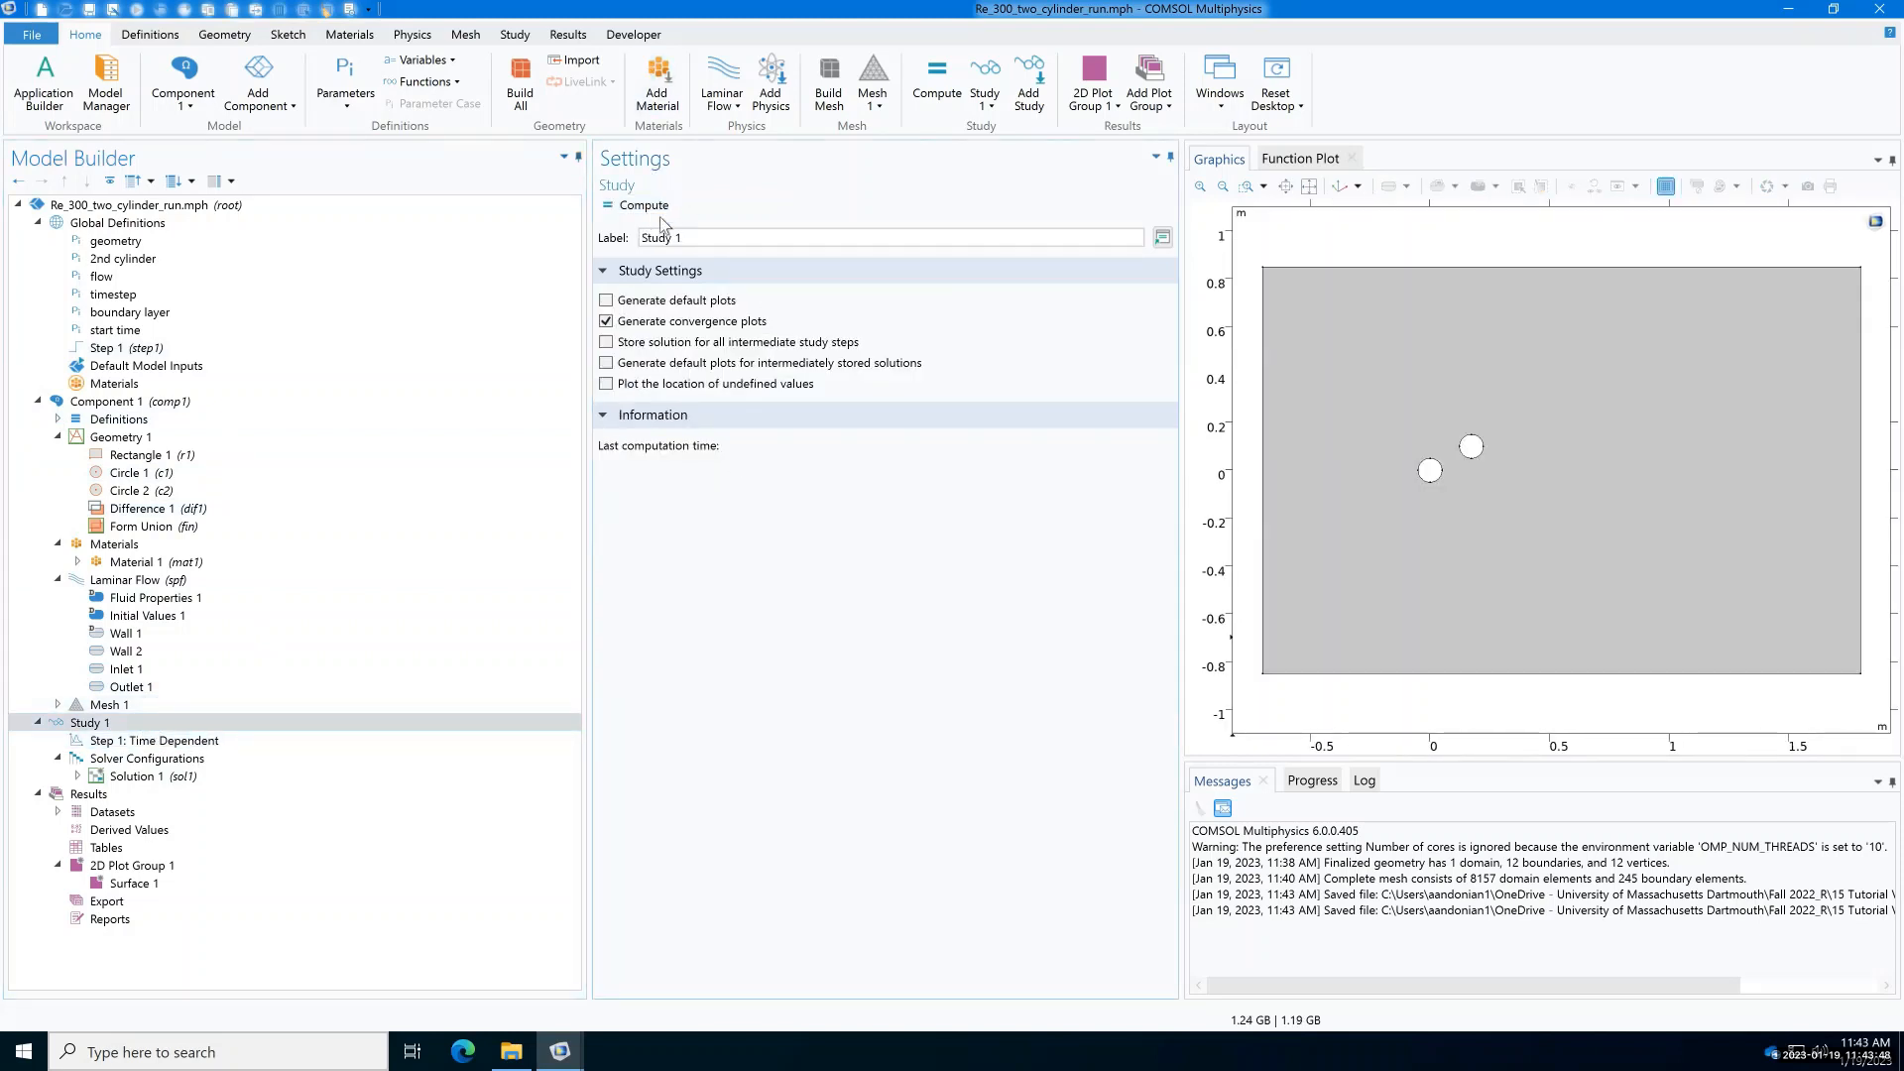
click(640, 205)
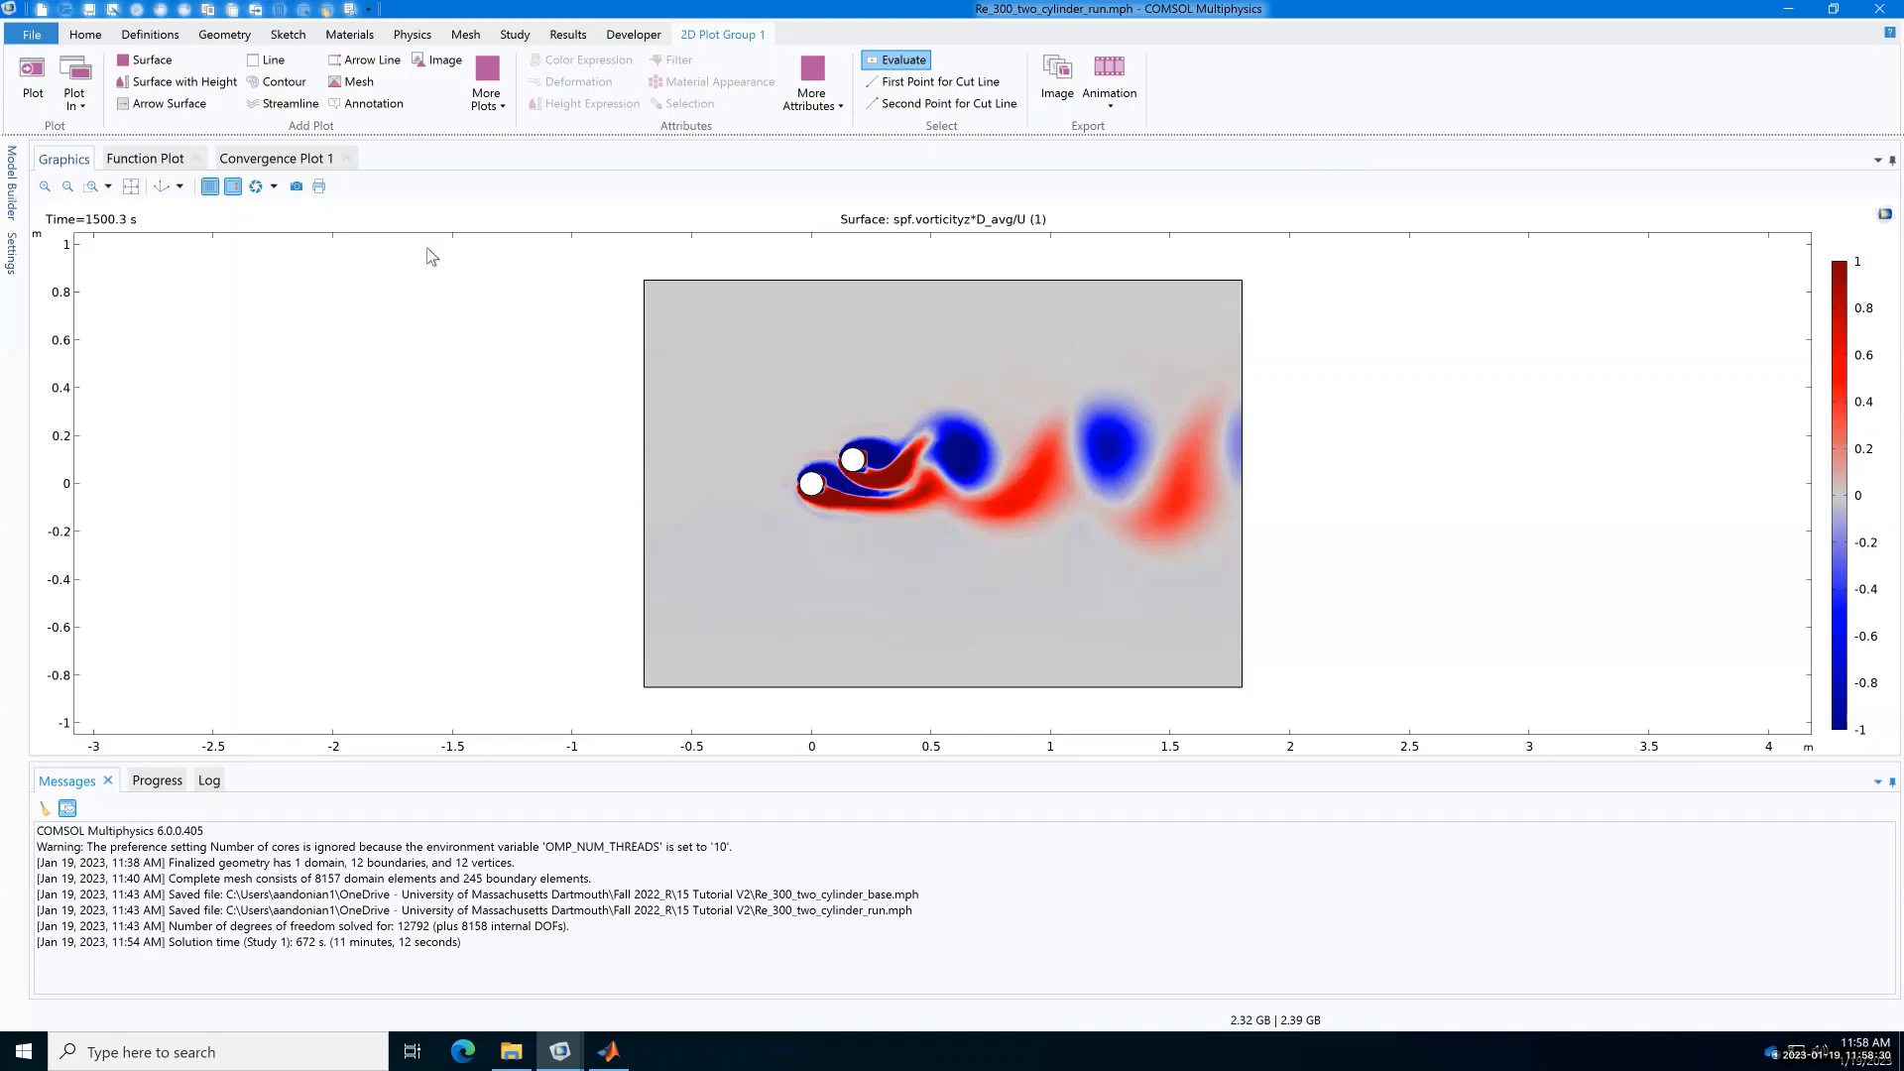
Step: Restore the Graphics window to its normal size and export the vorticity plot as a PNG image named vorticity_Re_300_two_cylin
double_click(59, 160)
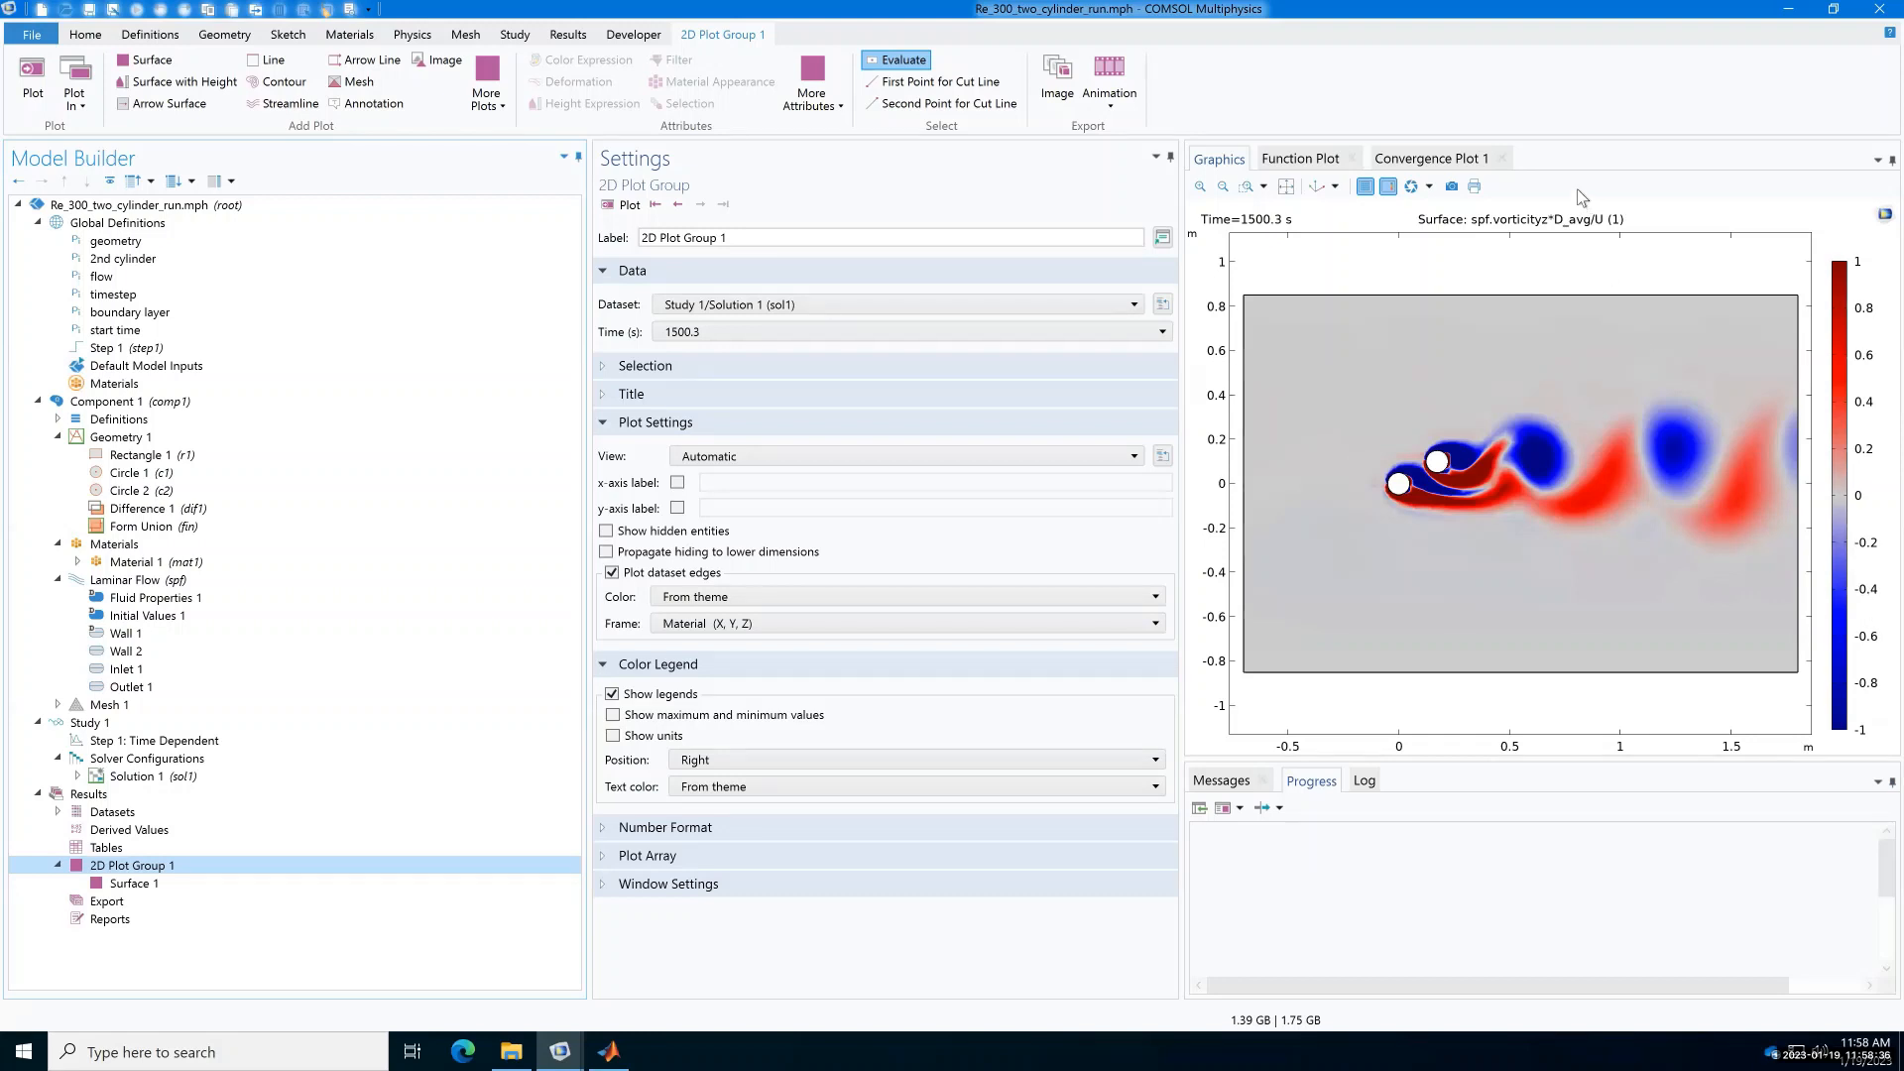
click(1453, 187)
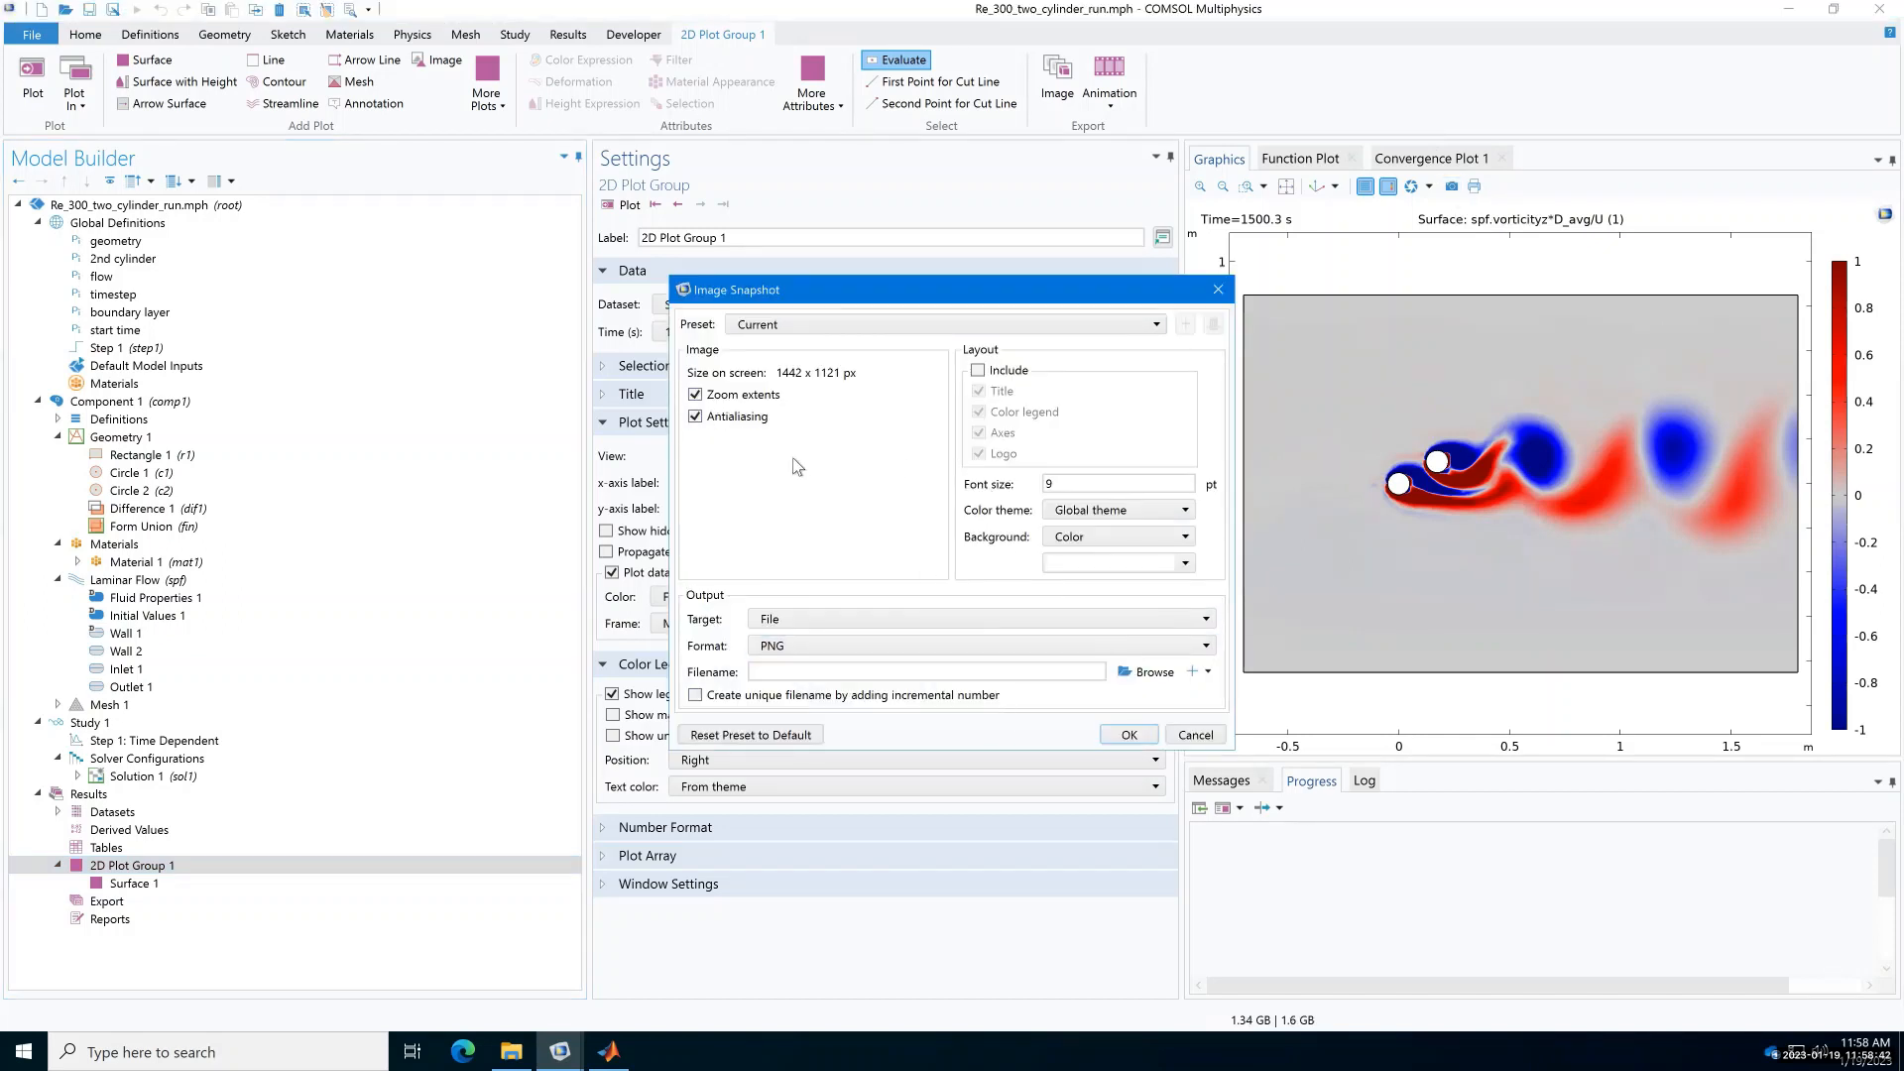
click(1133, 678)
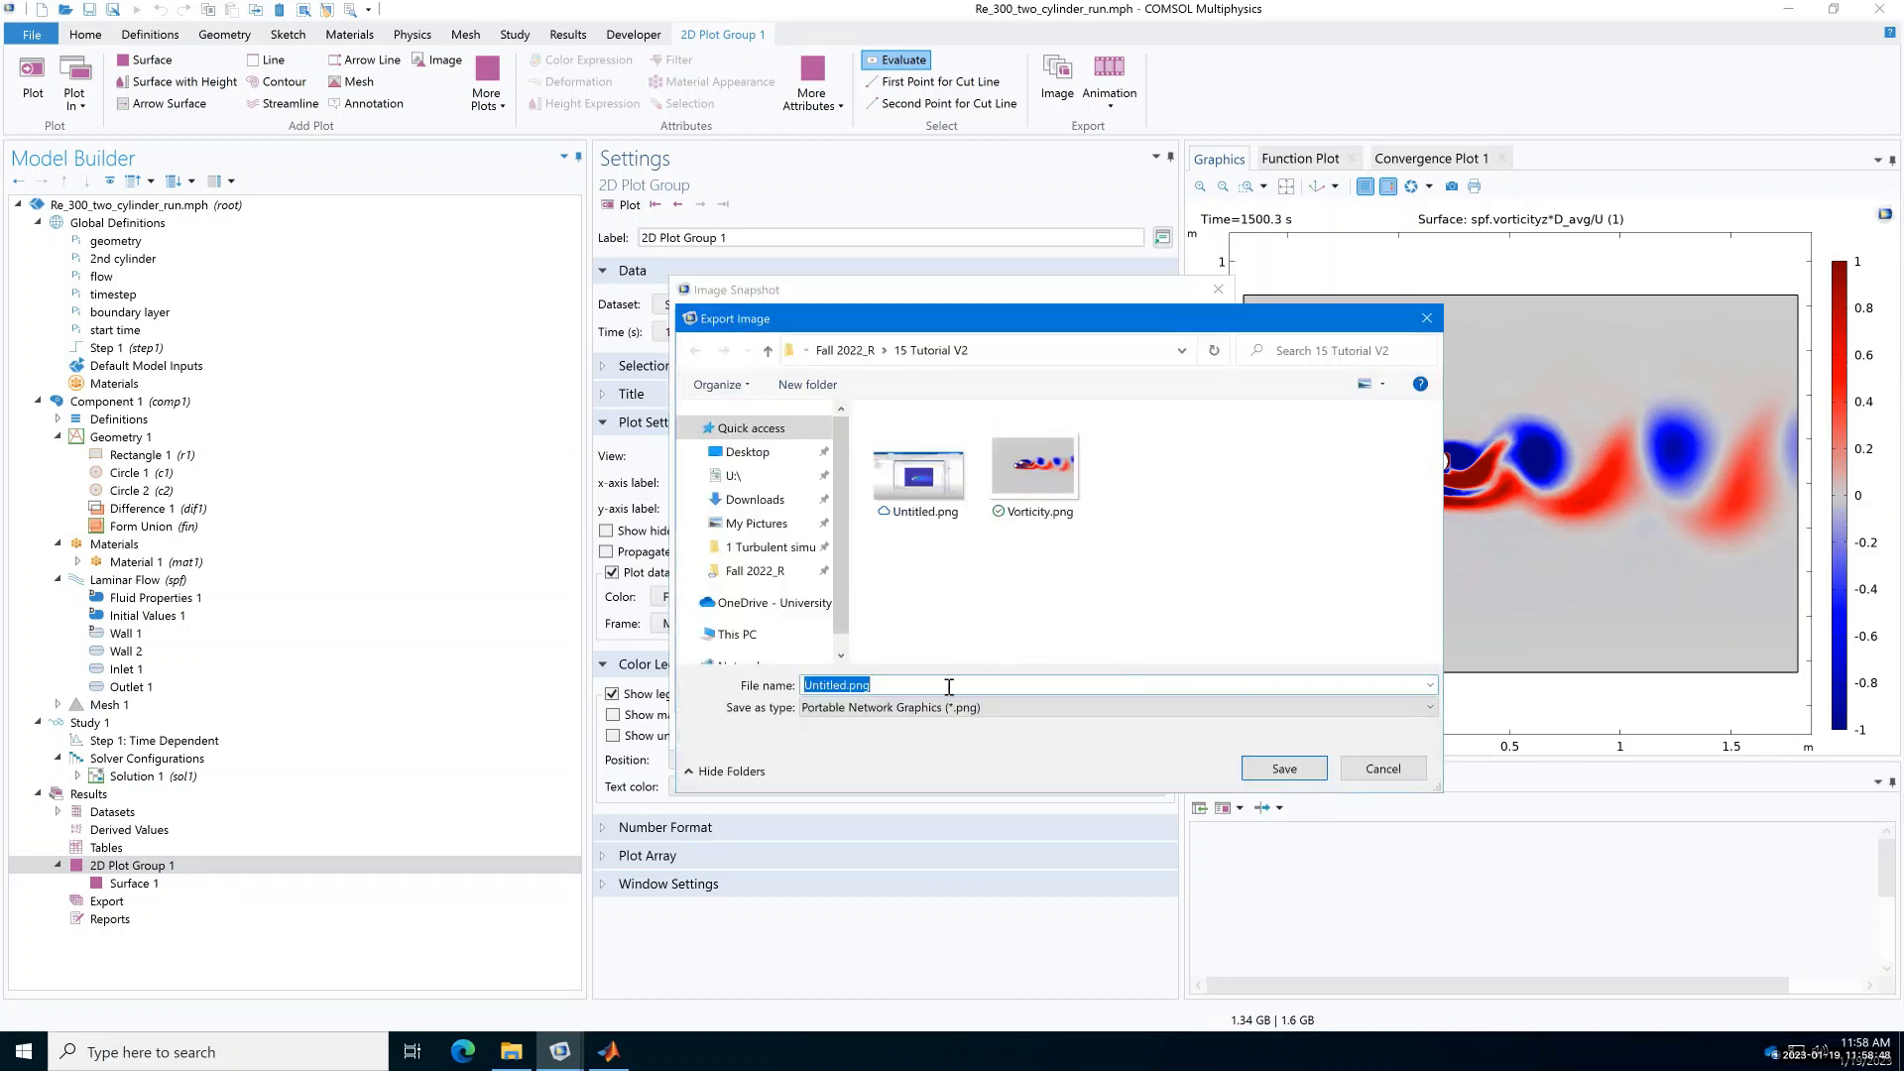
text(vortic)
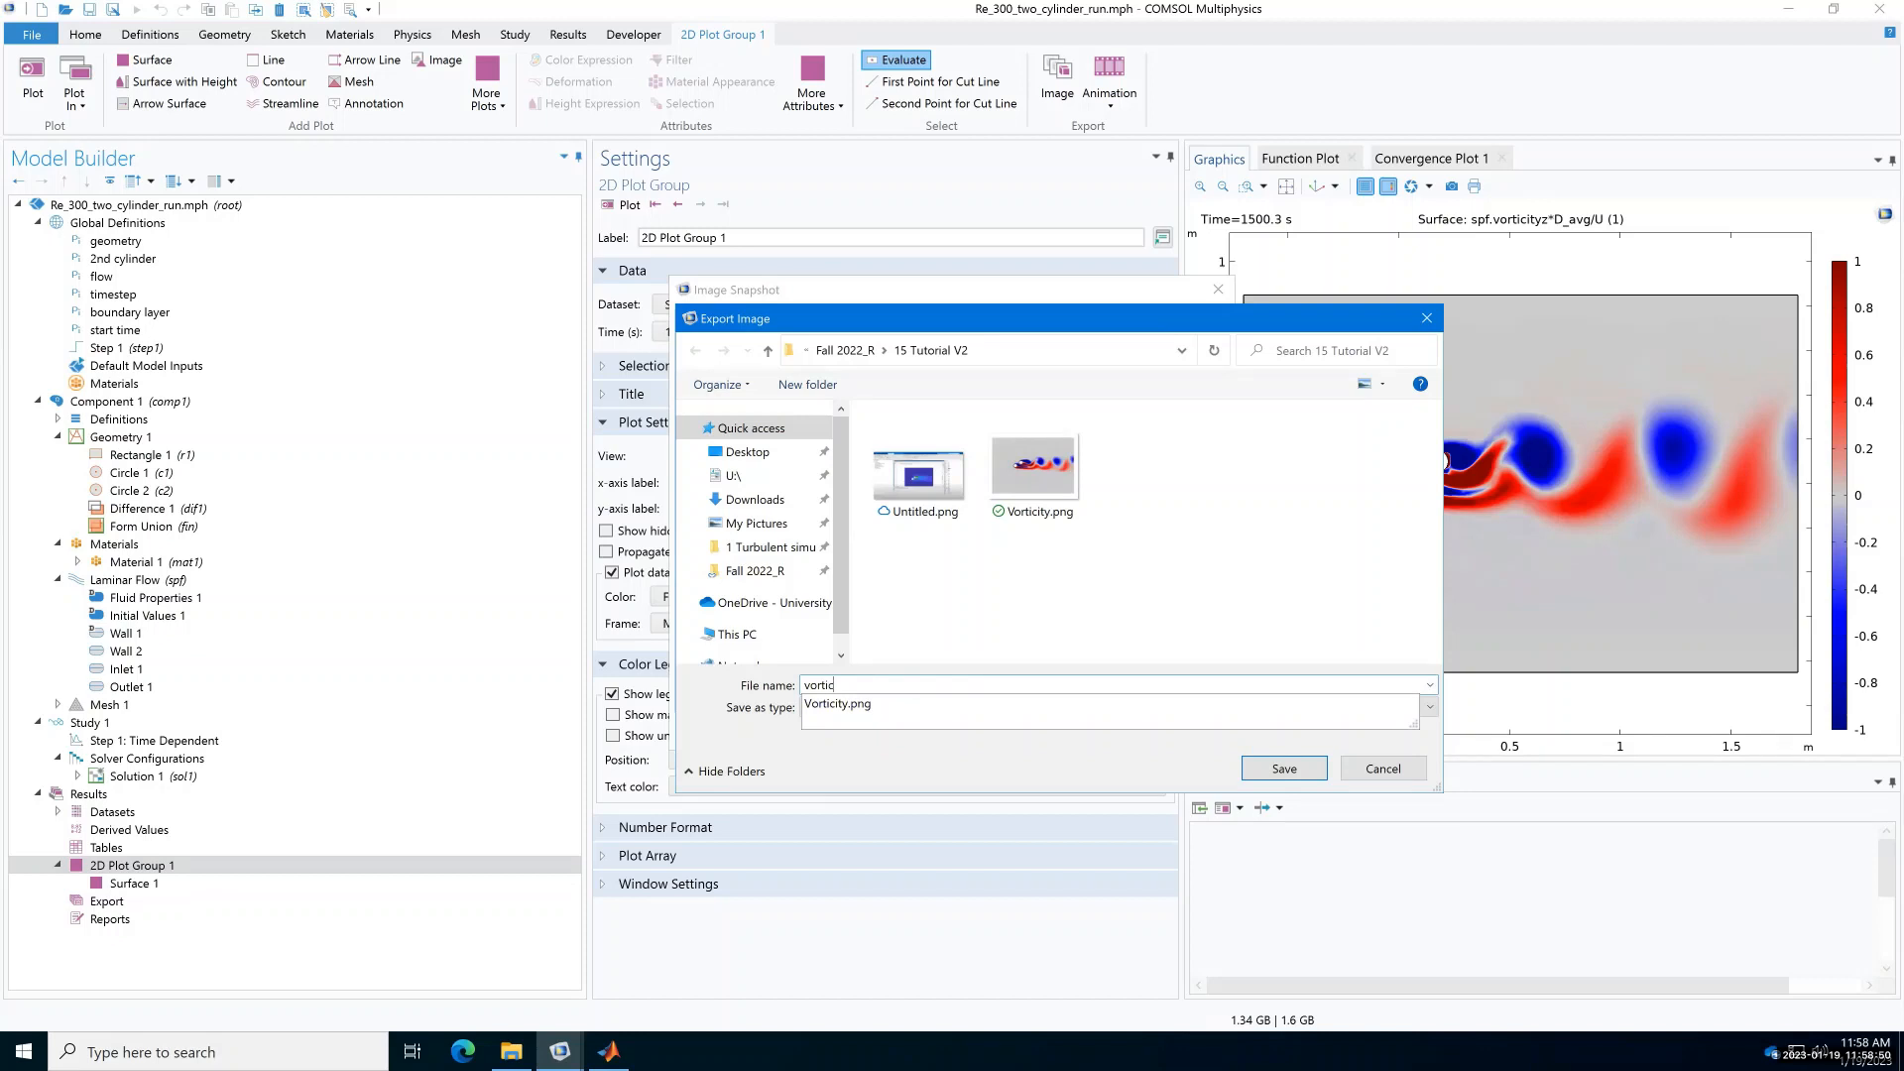
text(ity_Re)
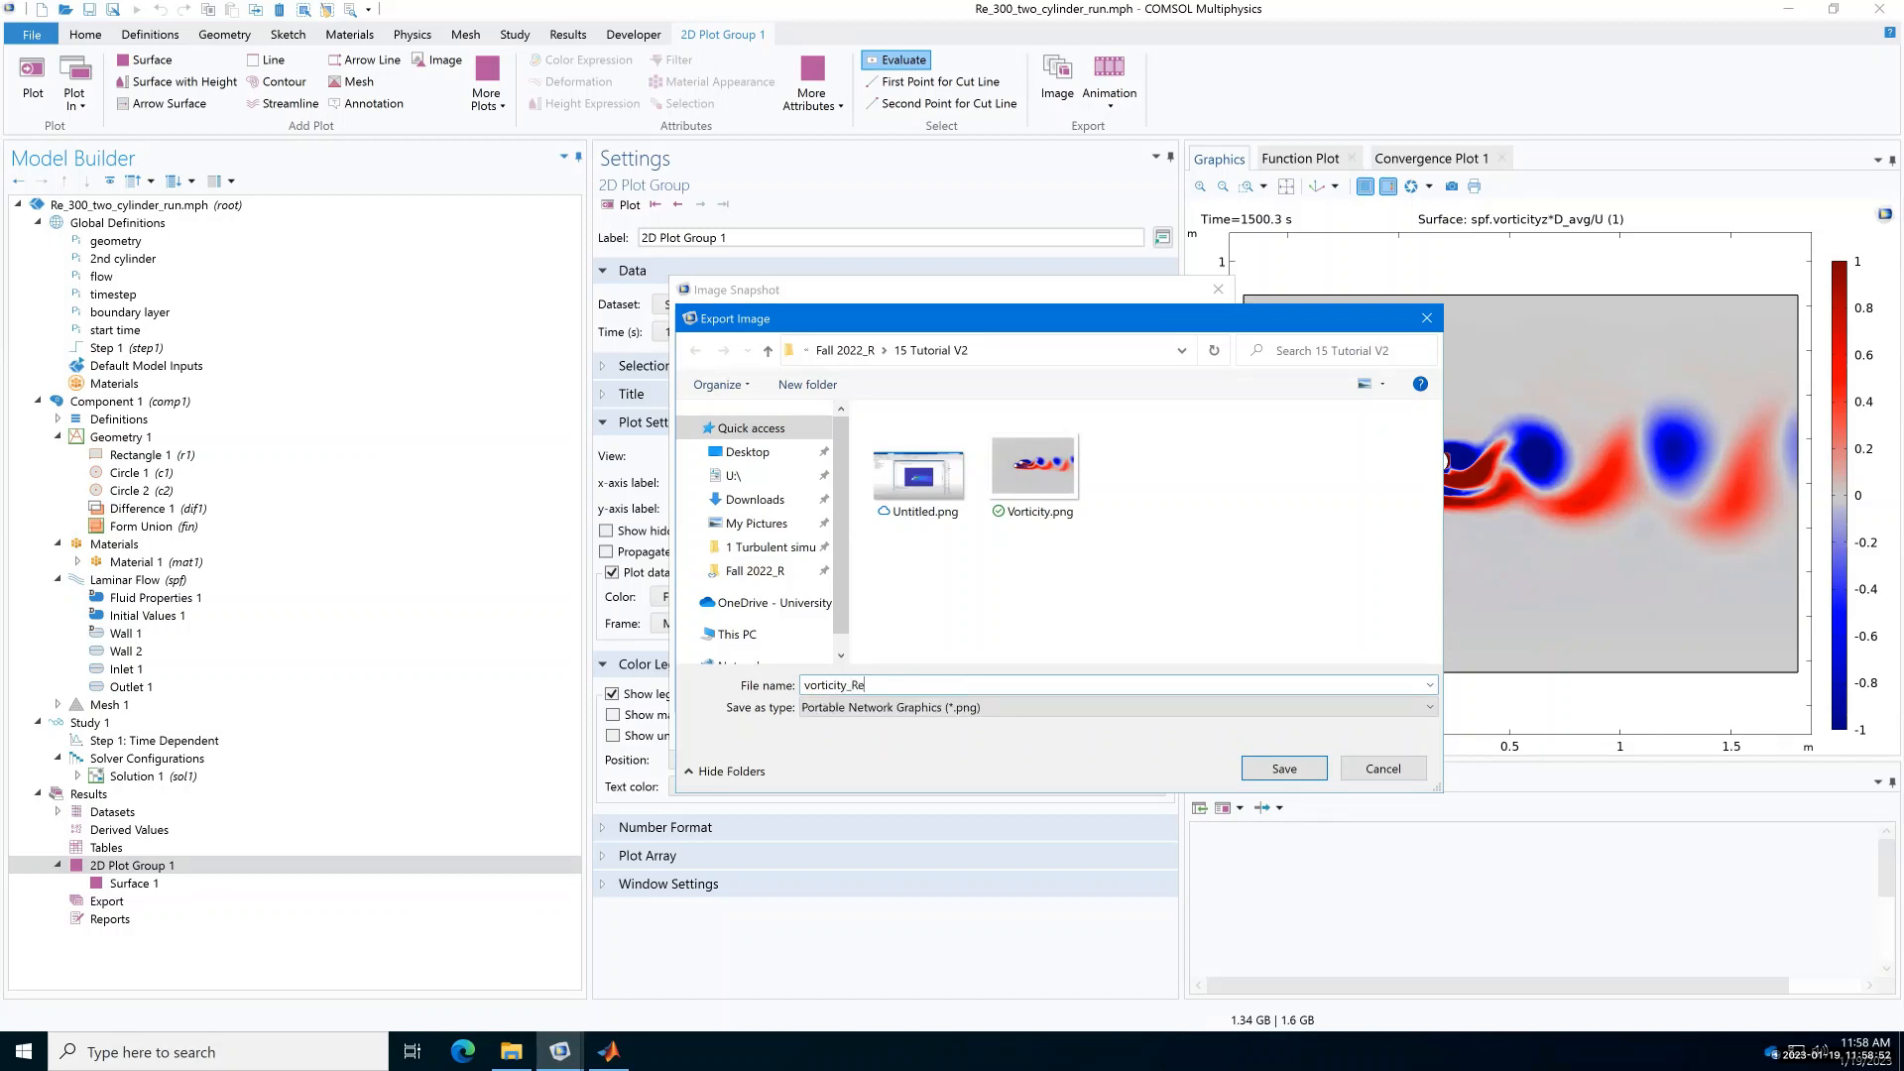
text(_300_two_cylin)
key(Return)
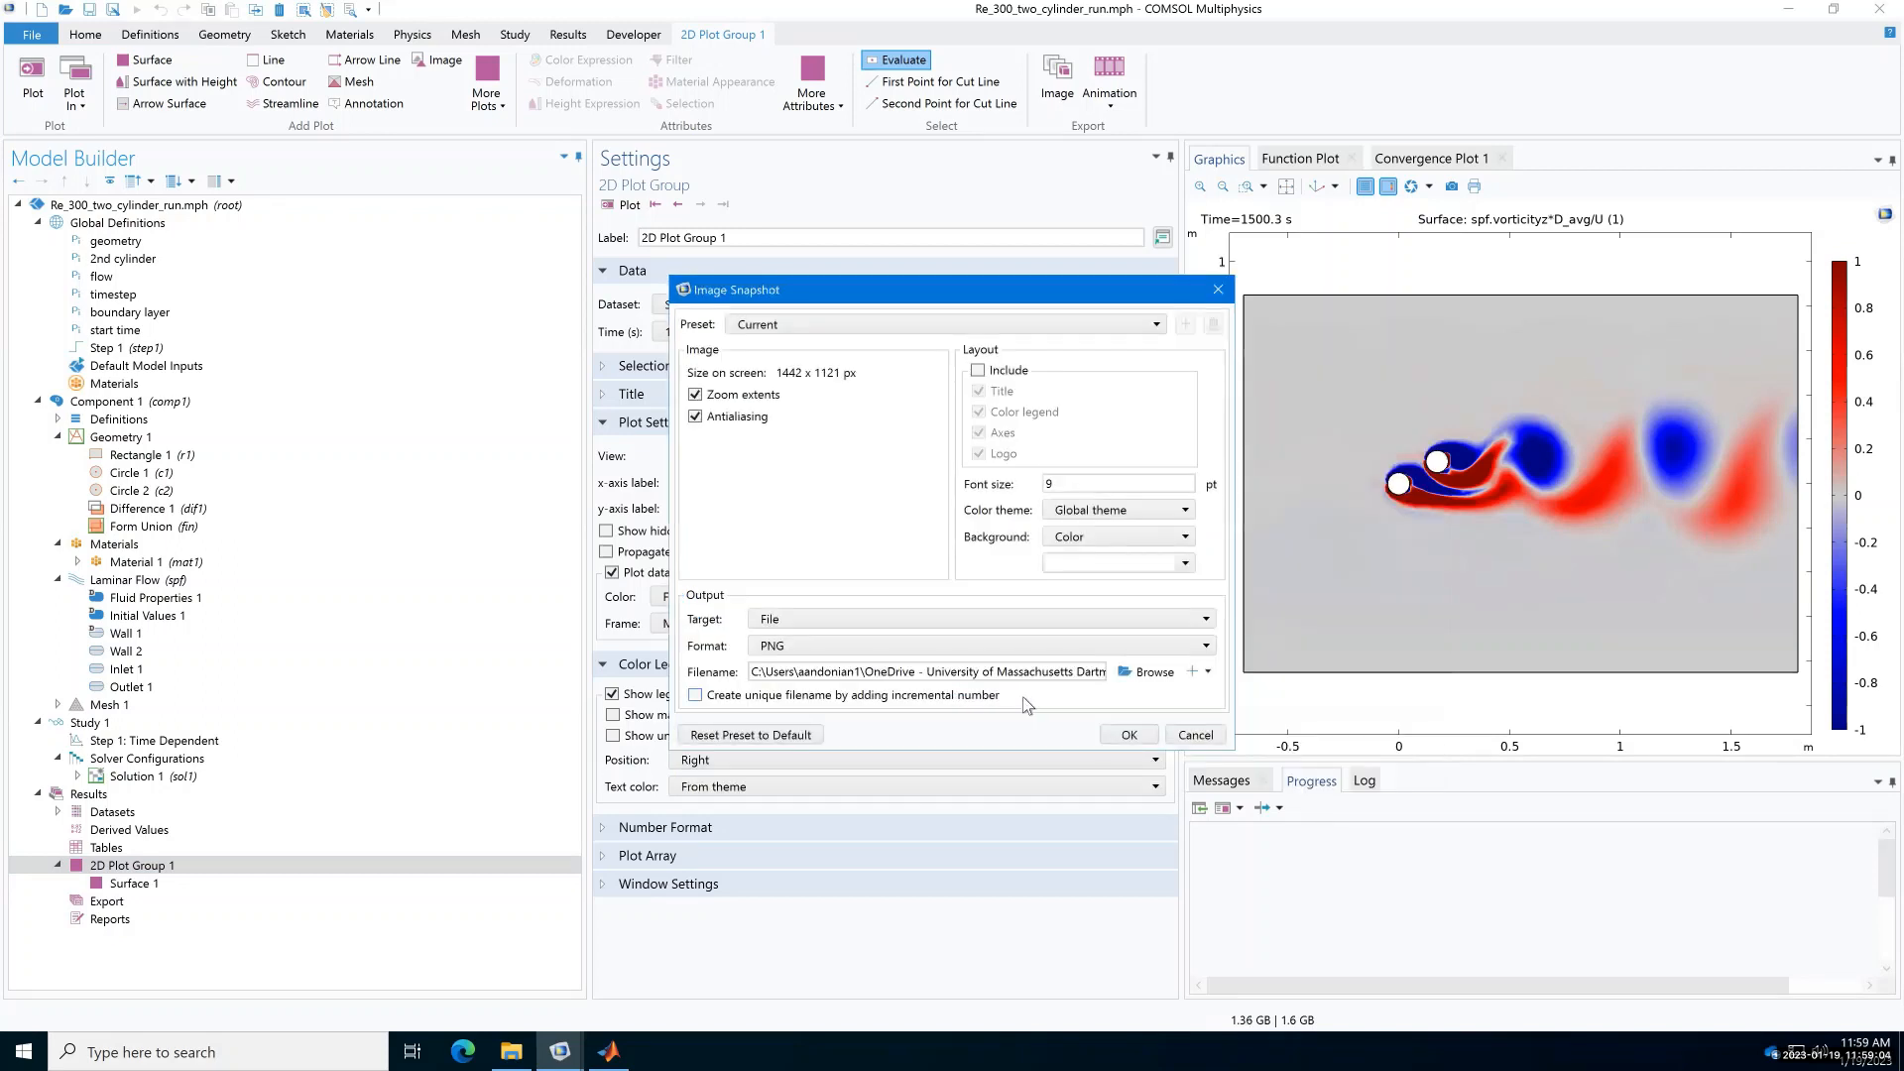
click(1150, 733)
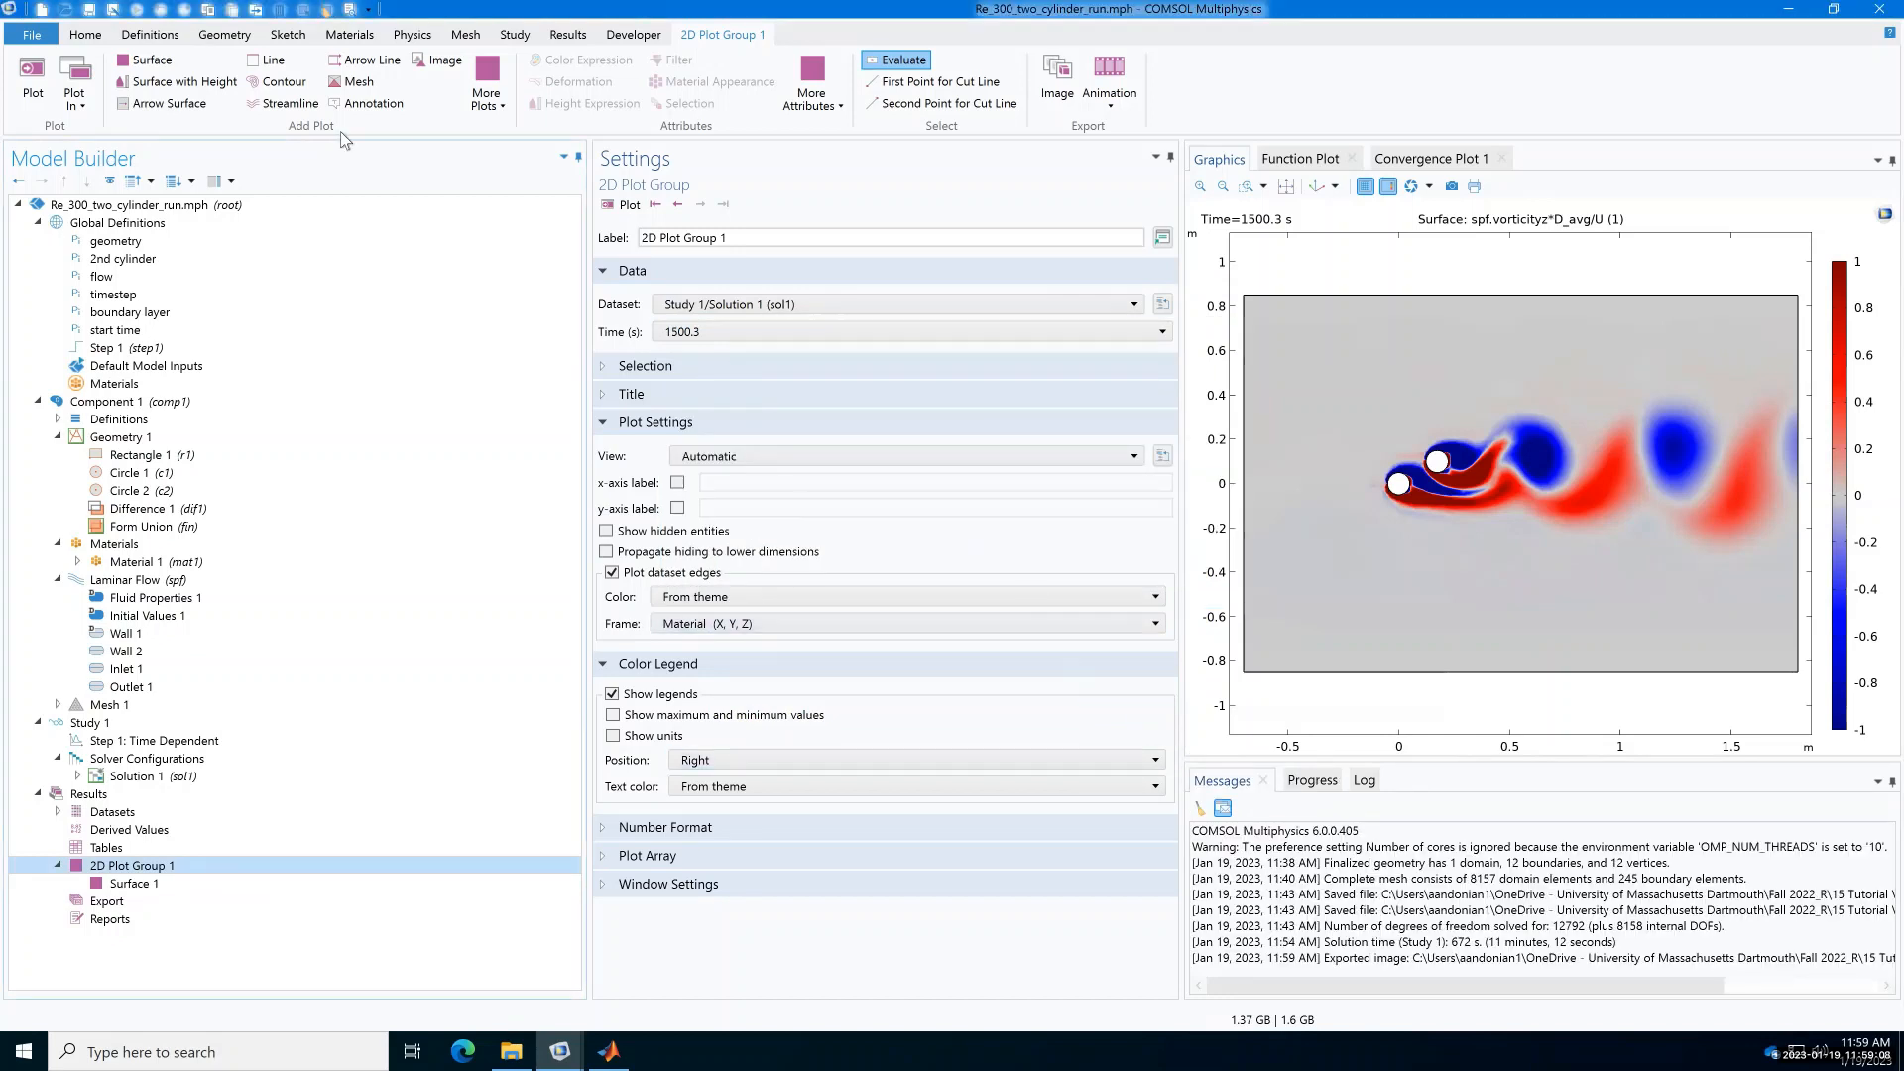
Step: Save the model and add a Data export node labelled p under the results' Export node
click(96, 13)
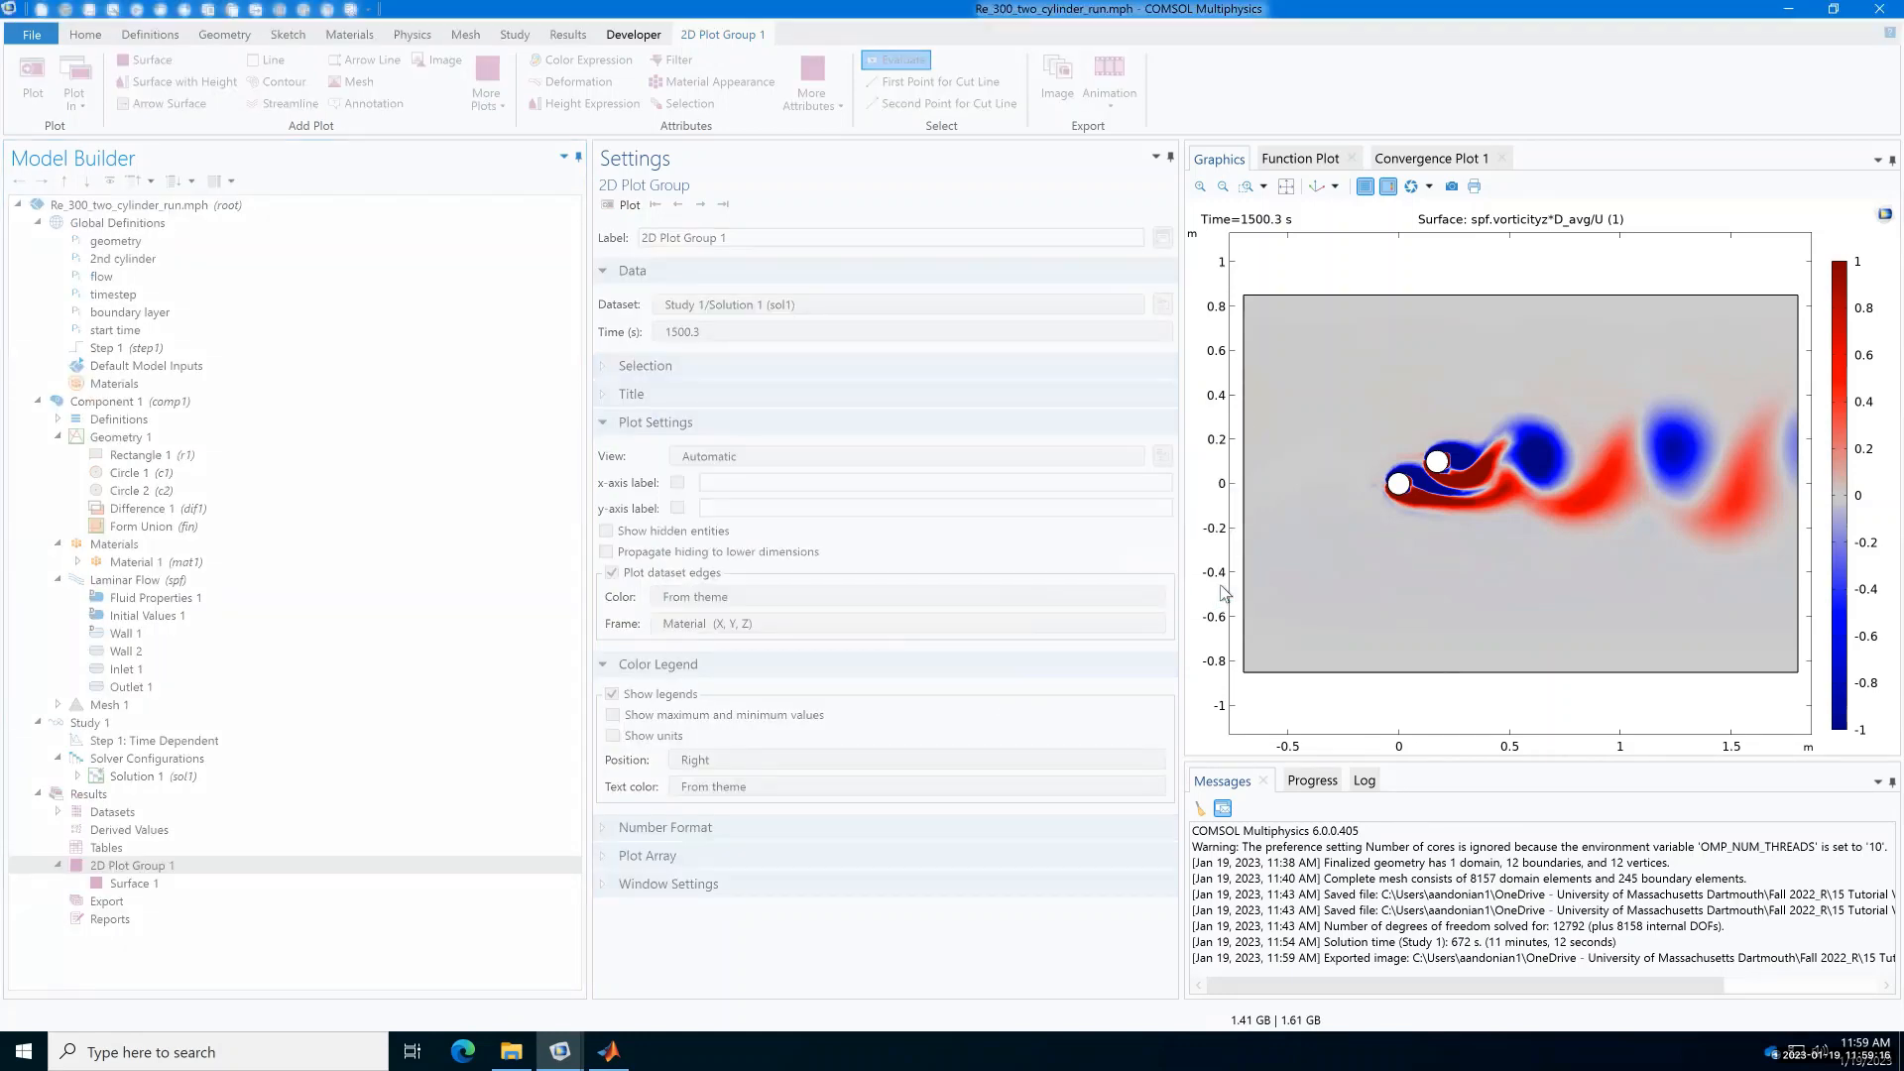
click(133, 899)
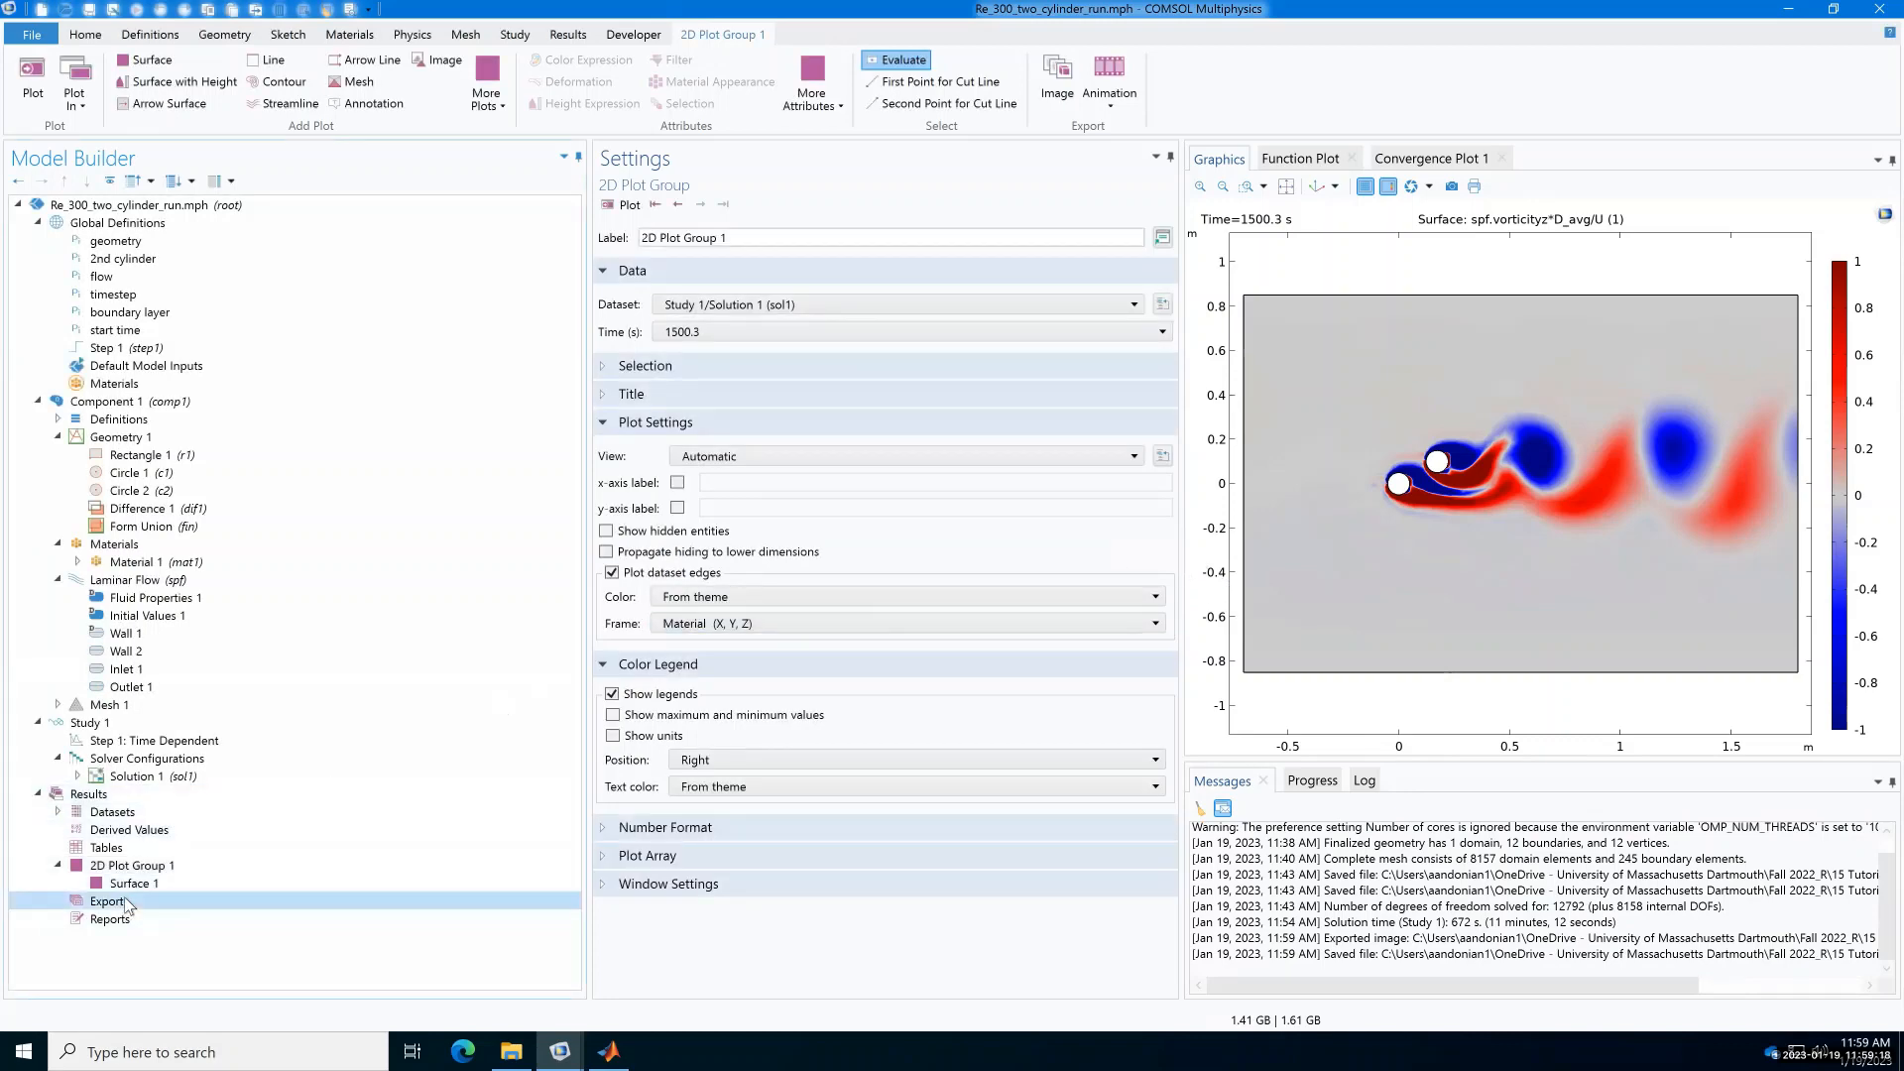
right_click(134, 896)
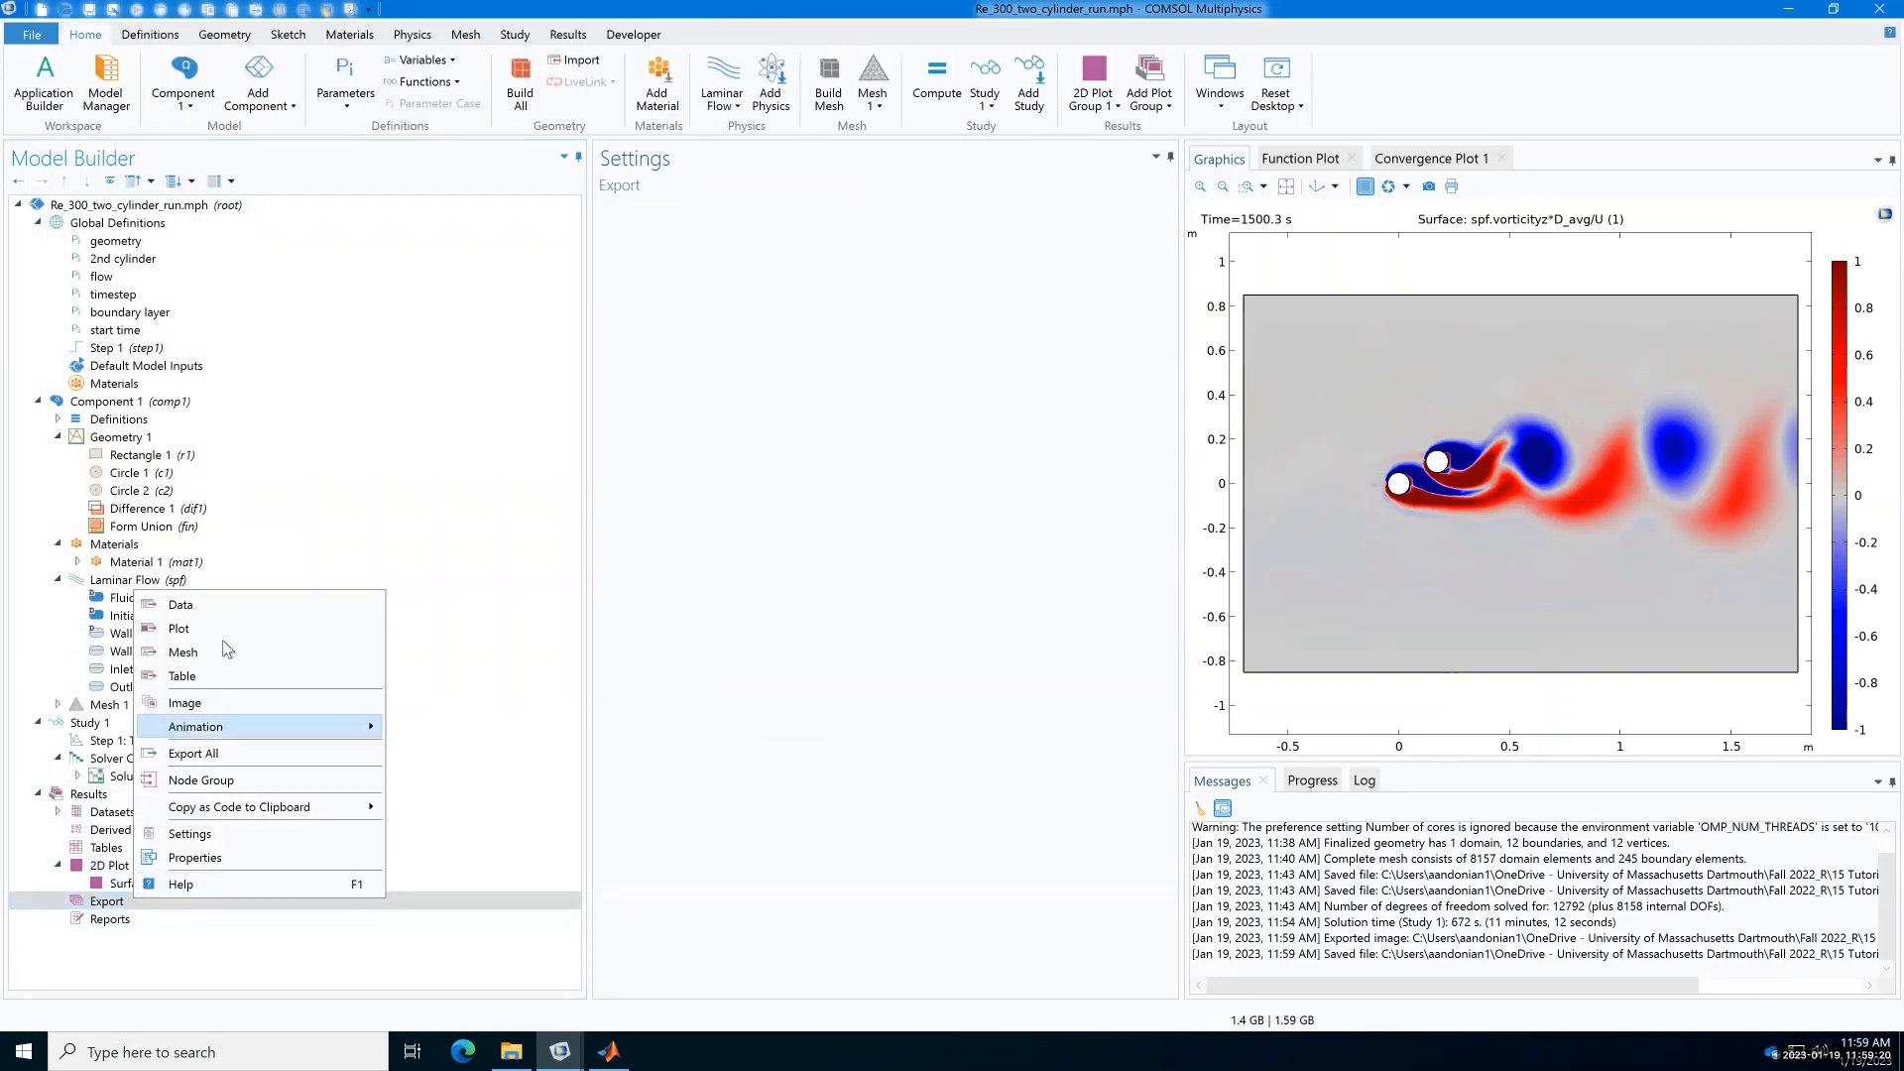
key(Escape)
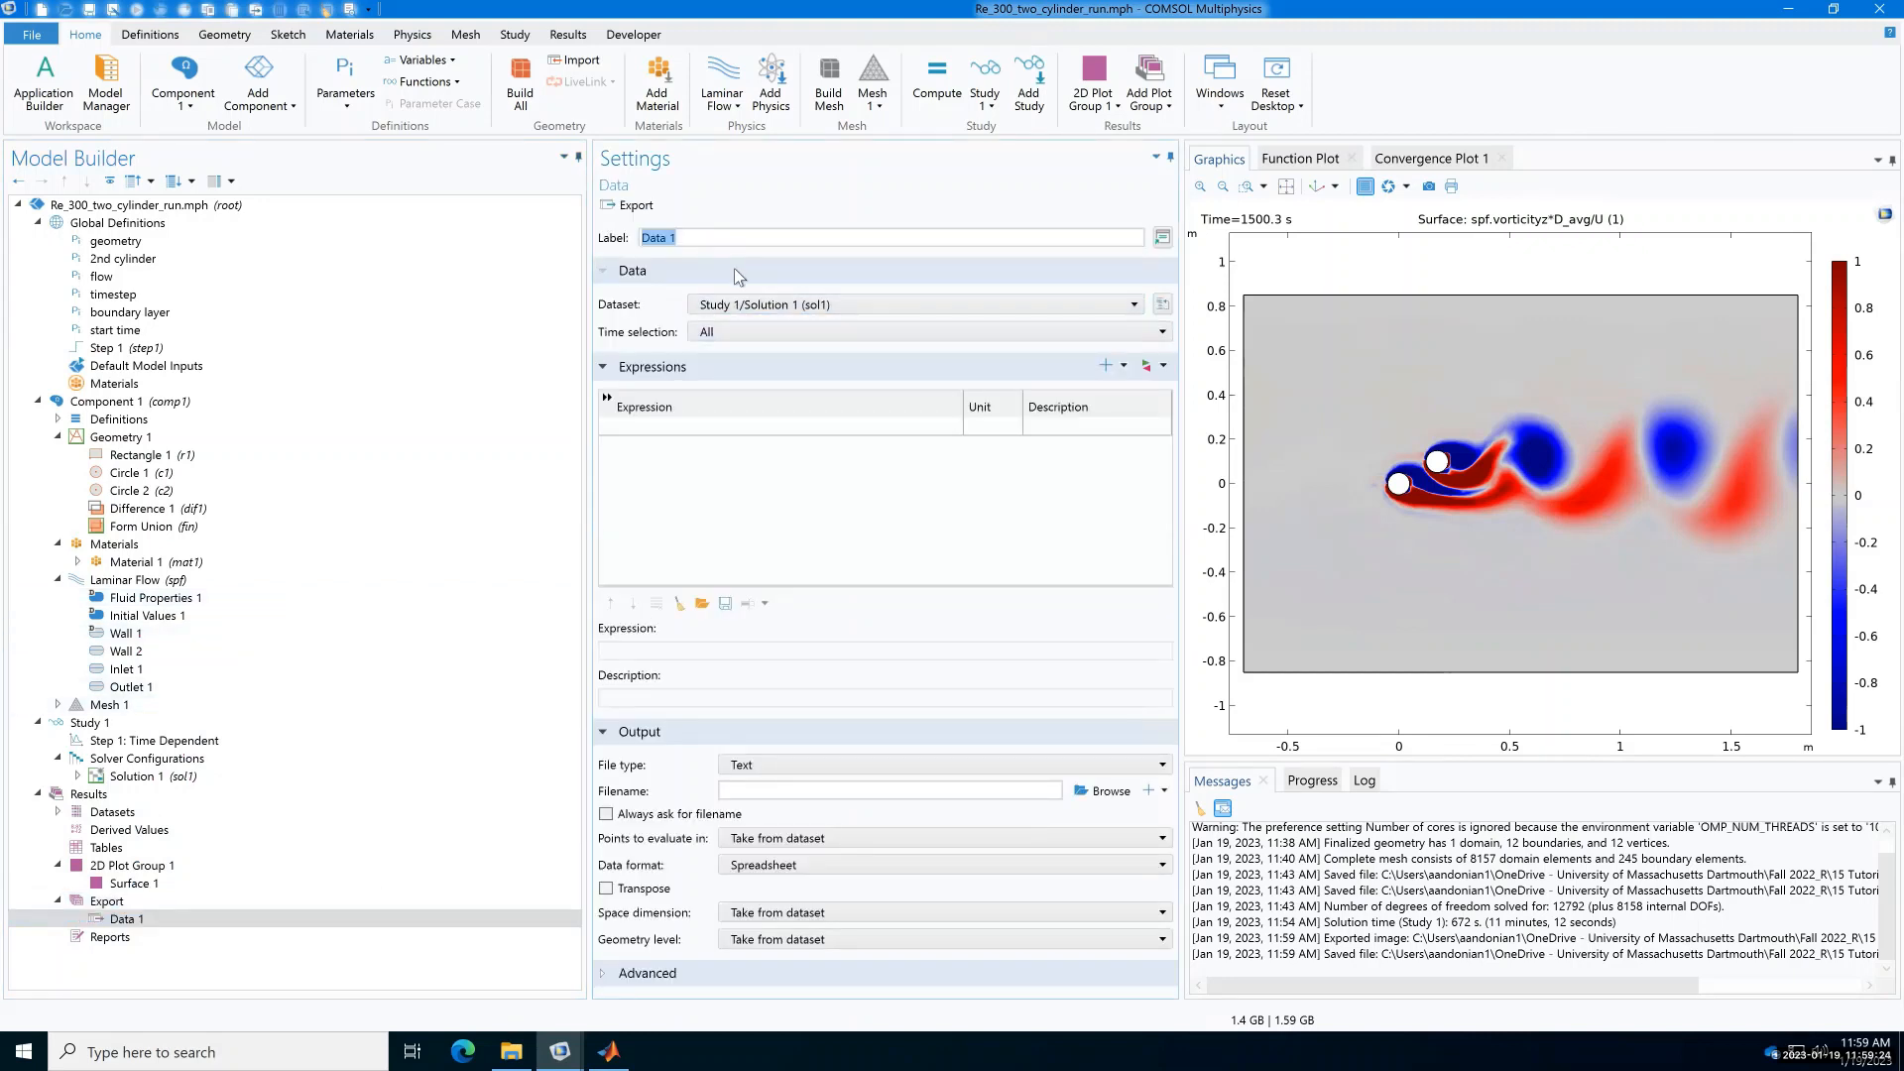
text(p)
Step: Enter the pressure p as the export expression and set the export to always ask for a filename
click(761, 426)
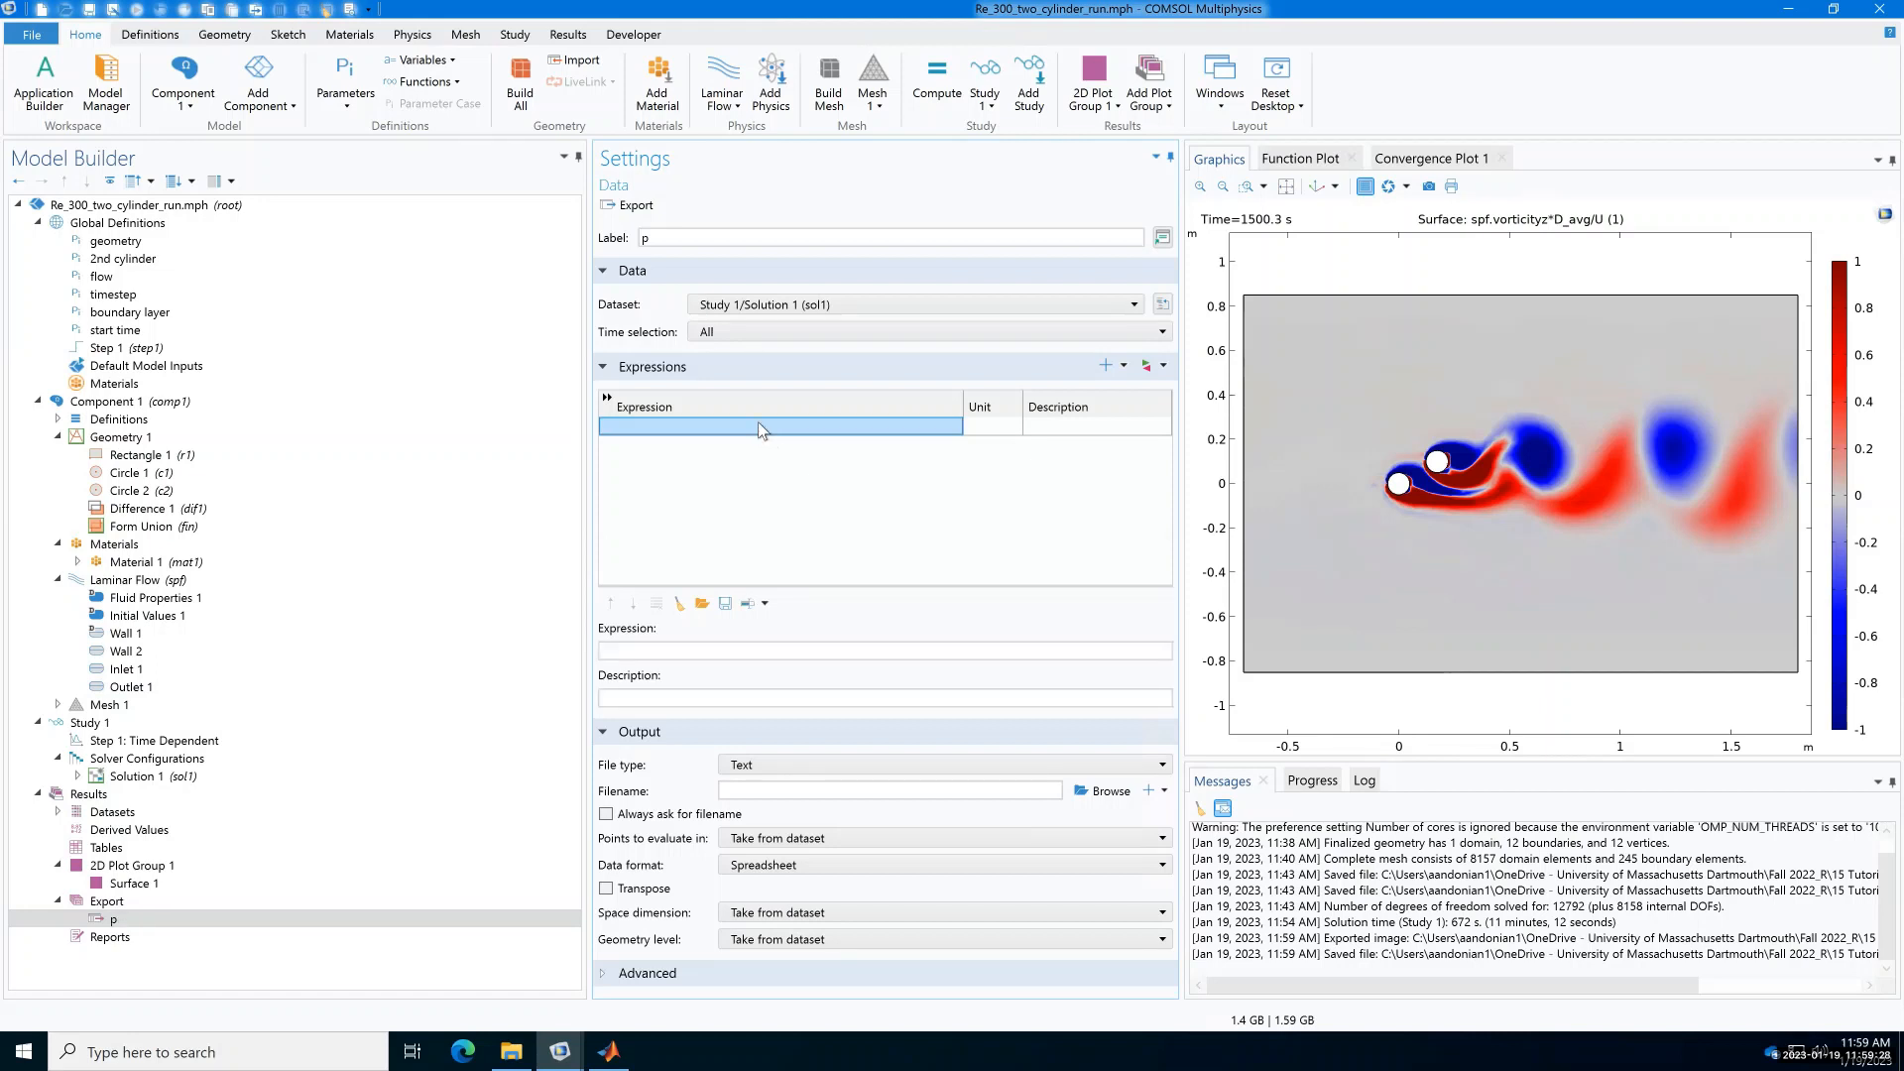
text(p)
key(Return)
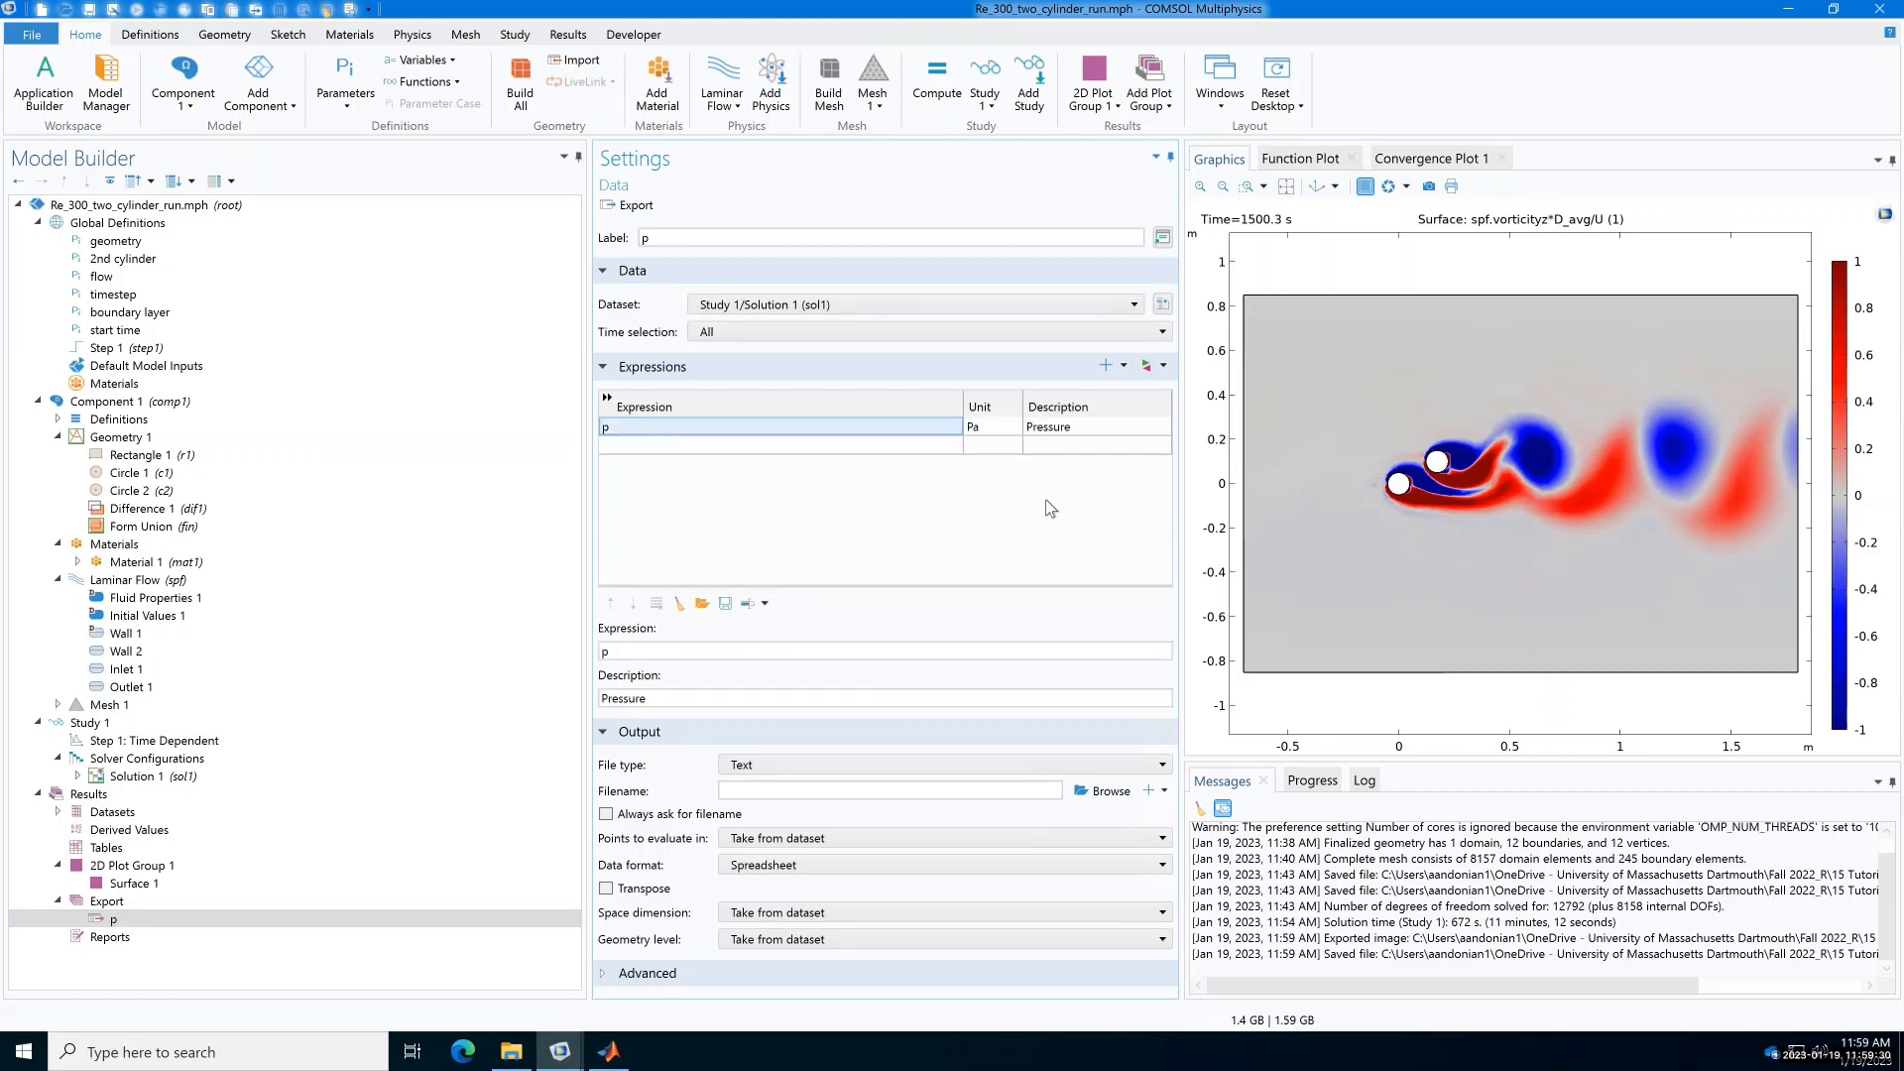
click(607, 814)
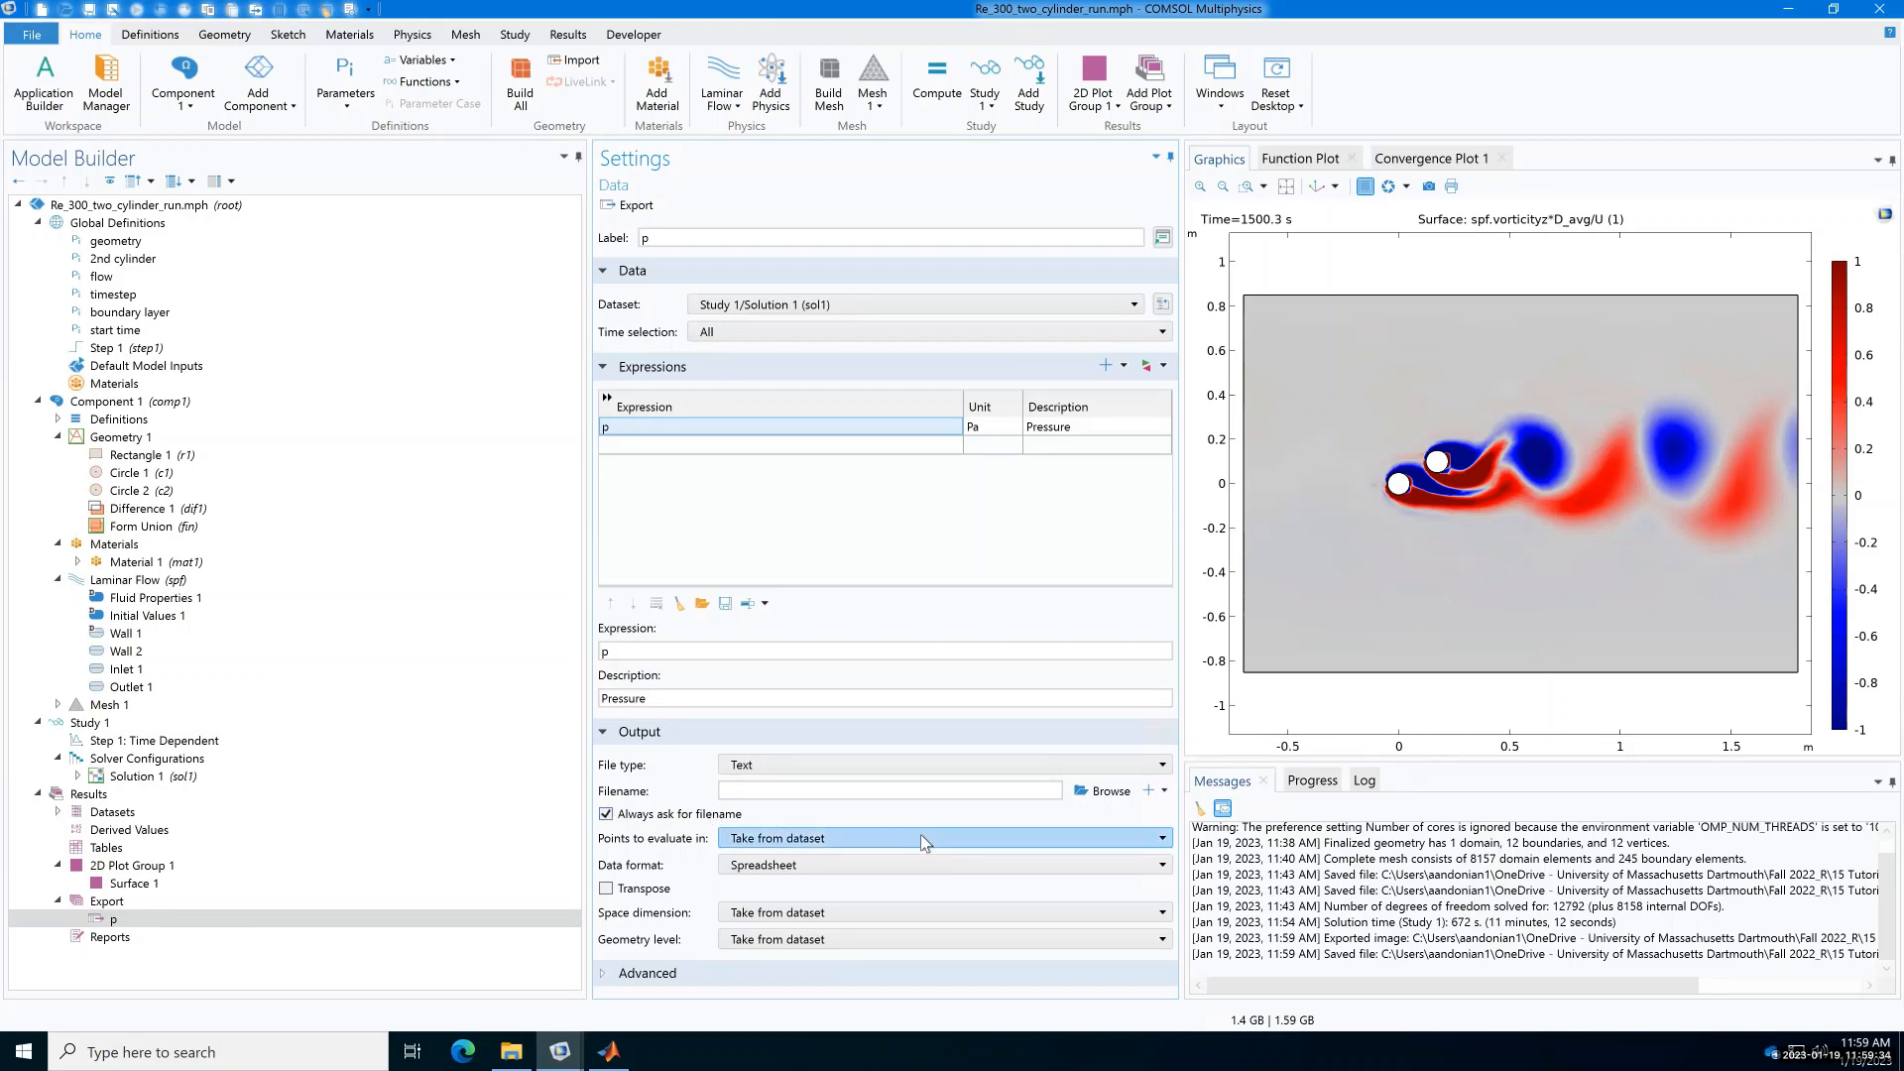
Step: Evaluate the pressure export on a regular grid with W/D*2 x points and H/D*2 y points
click(920, 836)
click(823, 898)
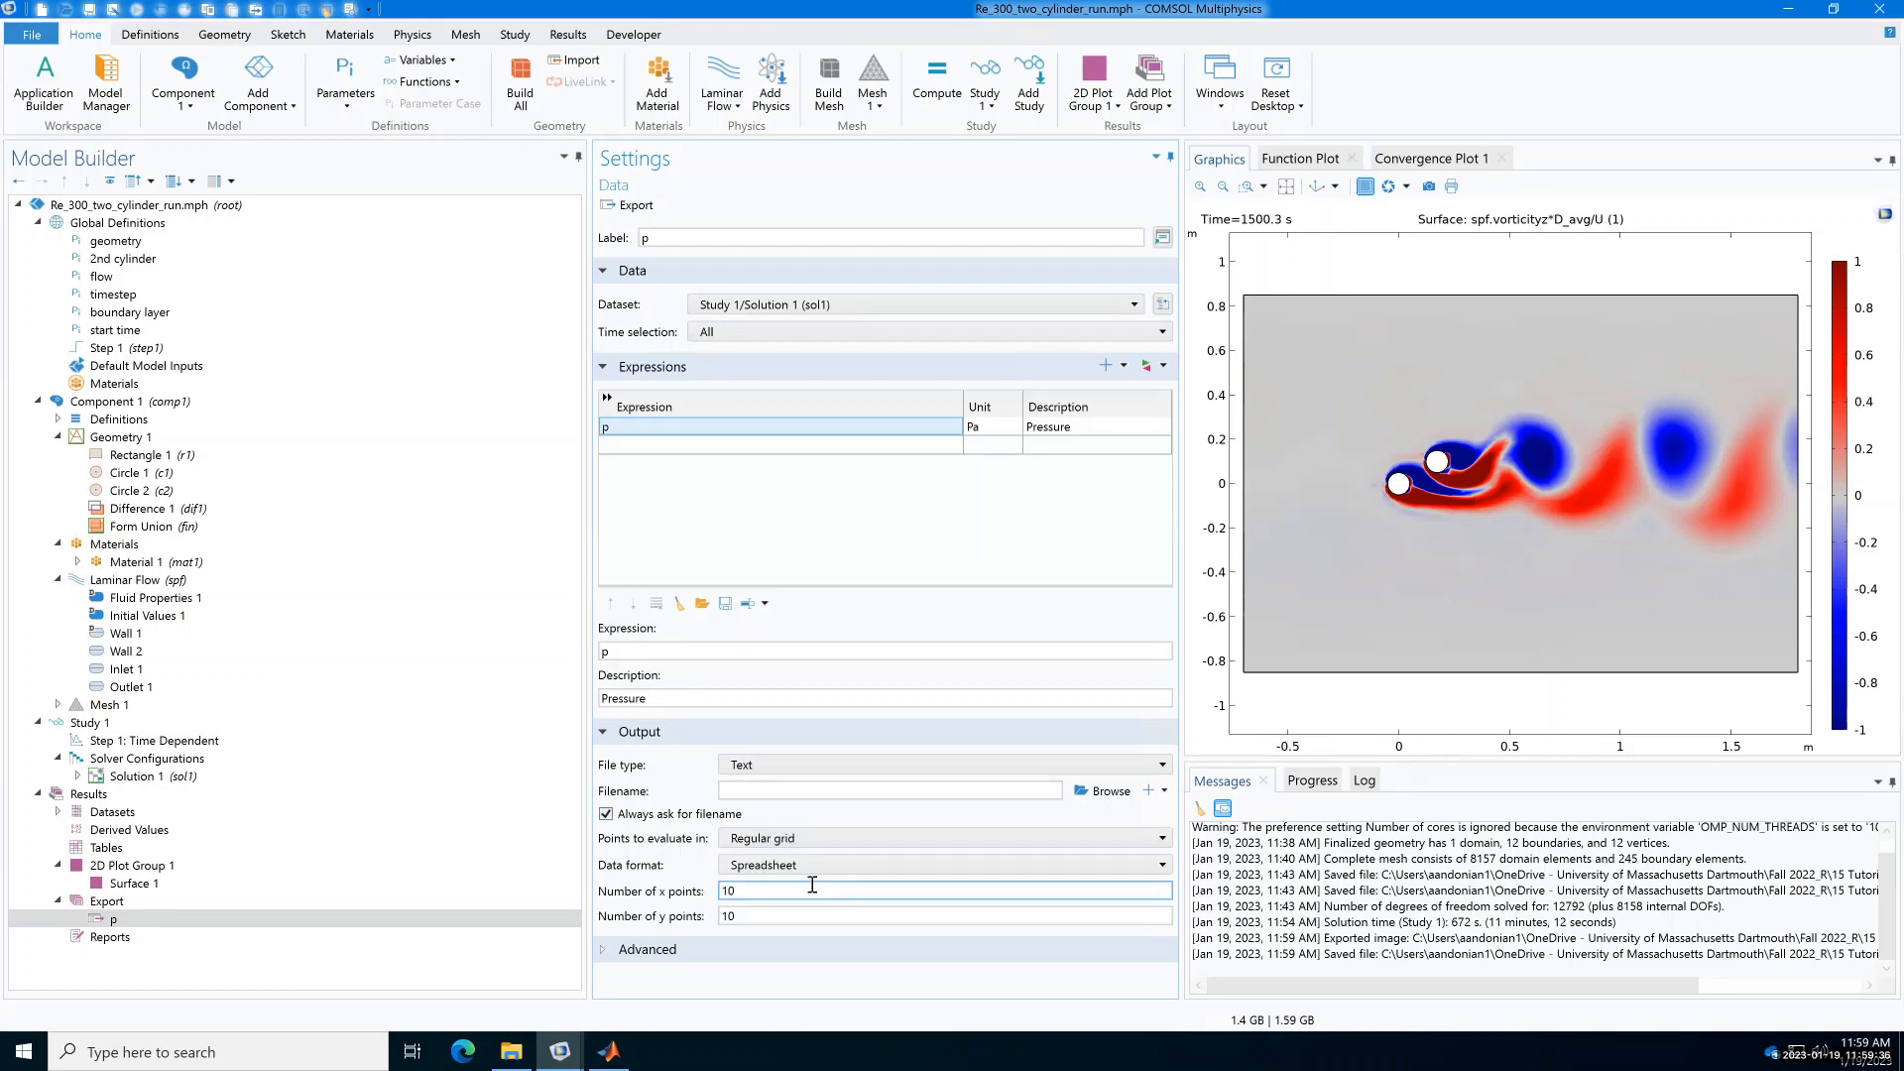
double_click(726, 890)
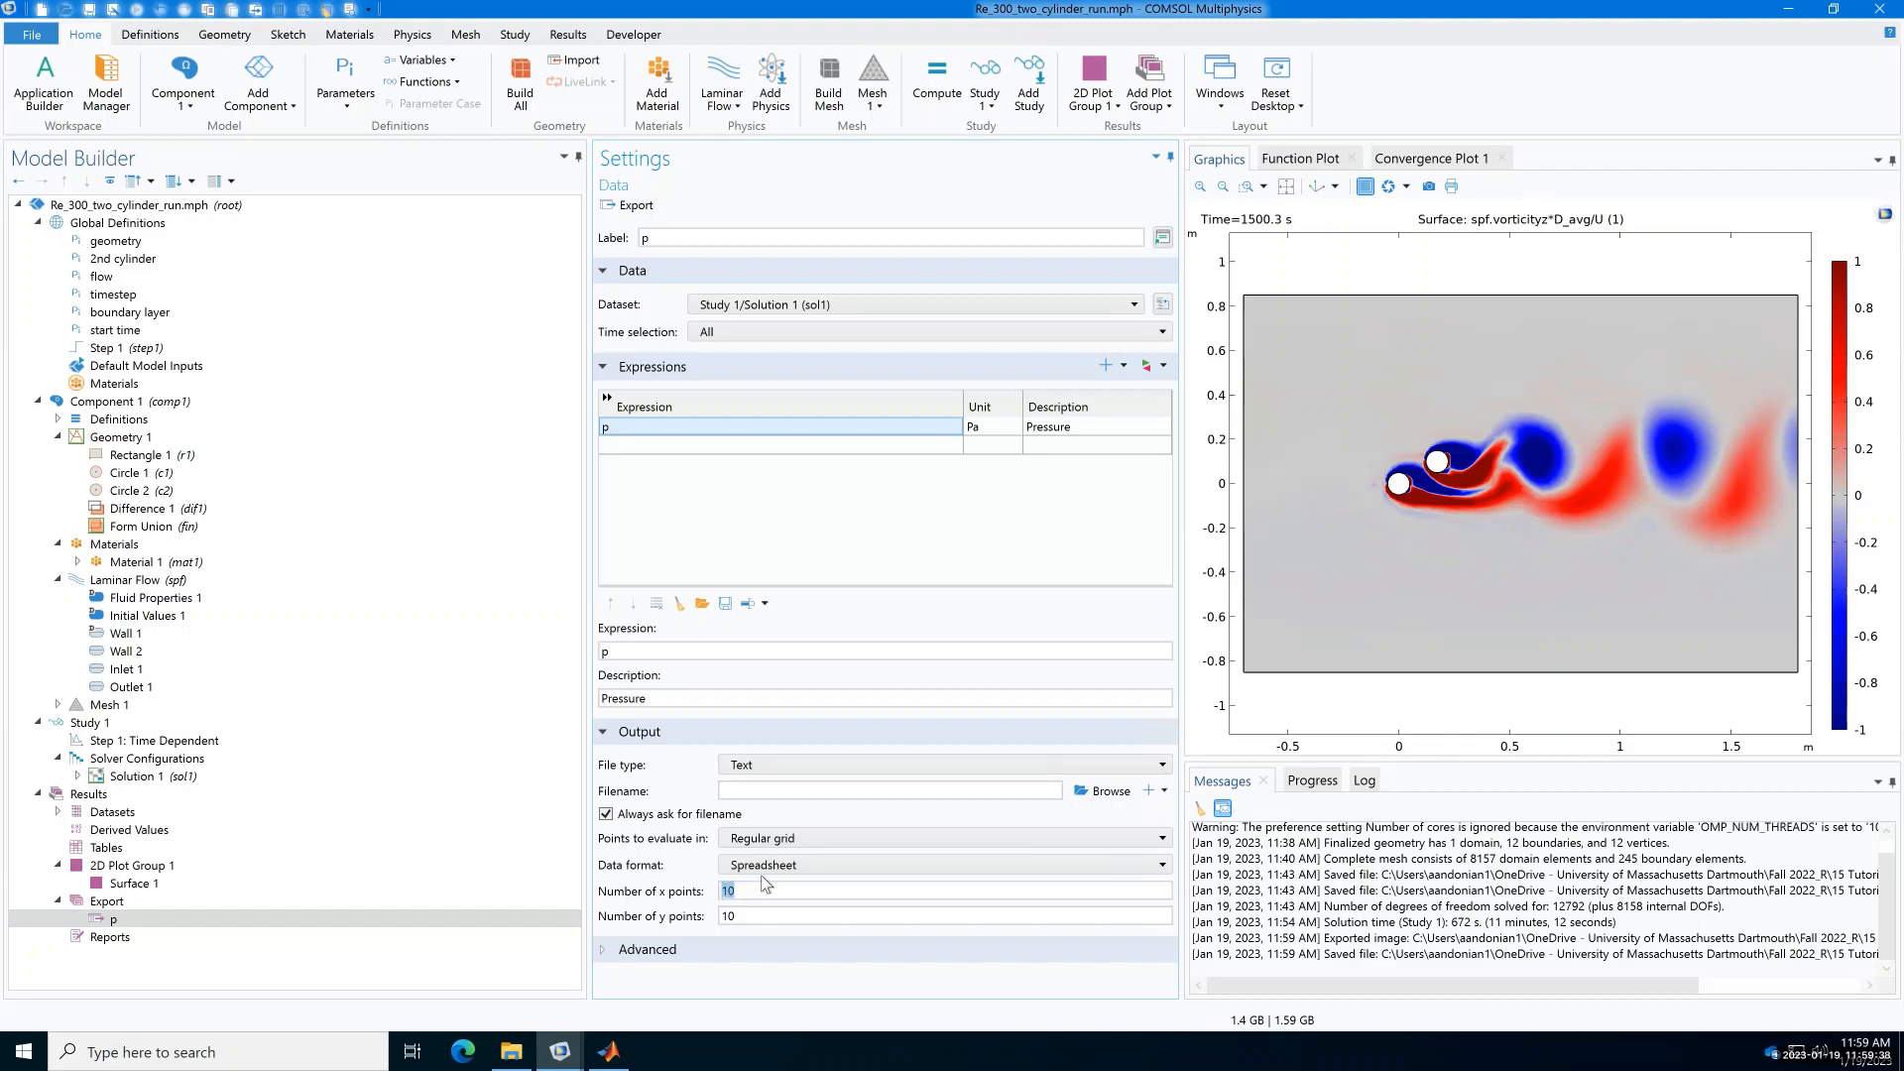
text(W)
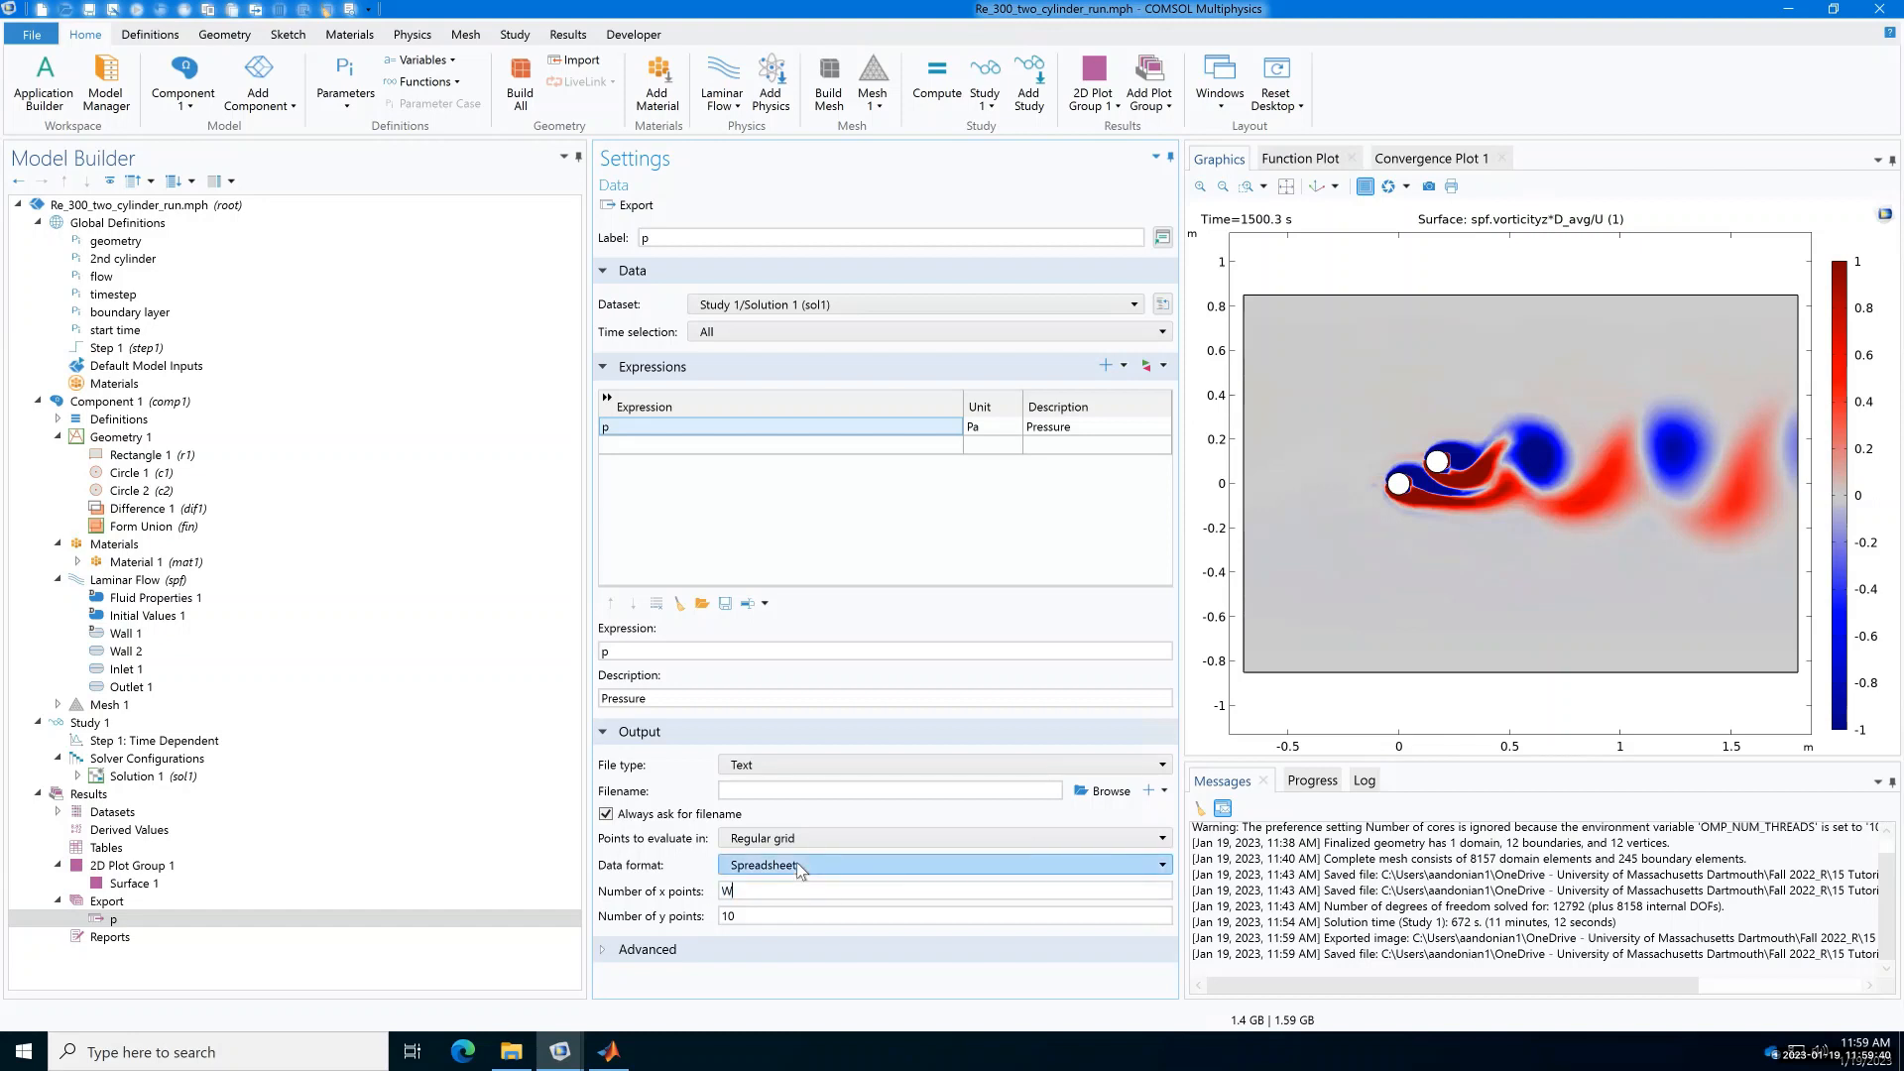
text(/D*2)
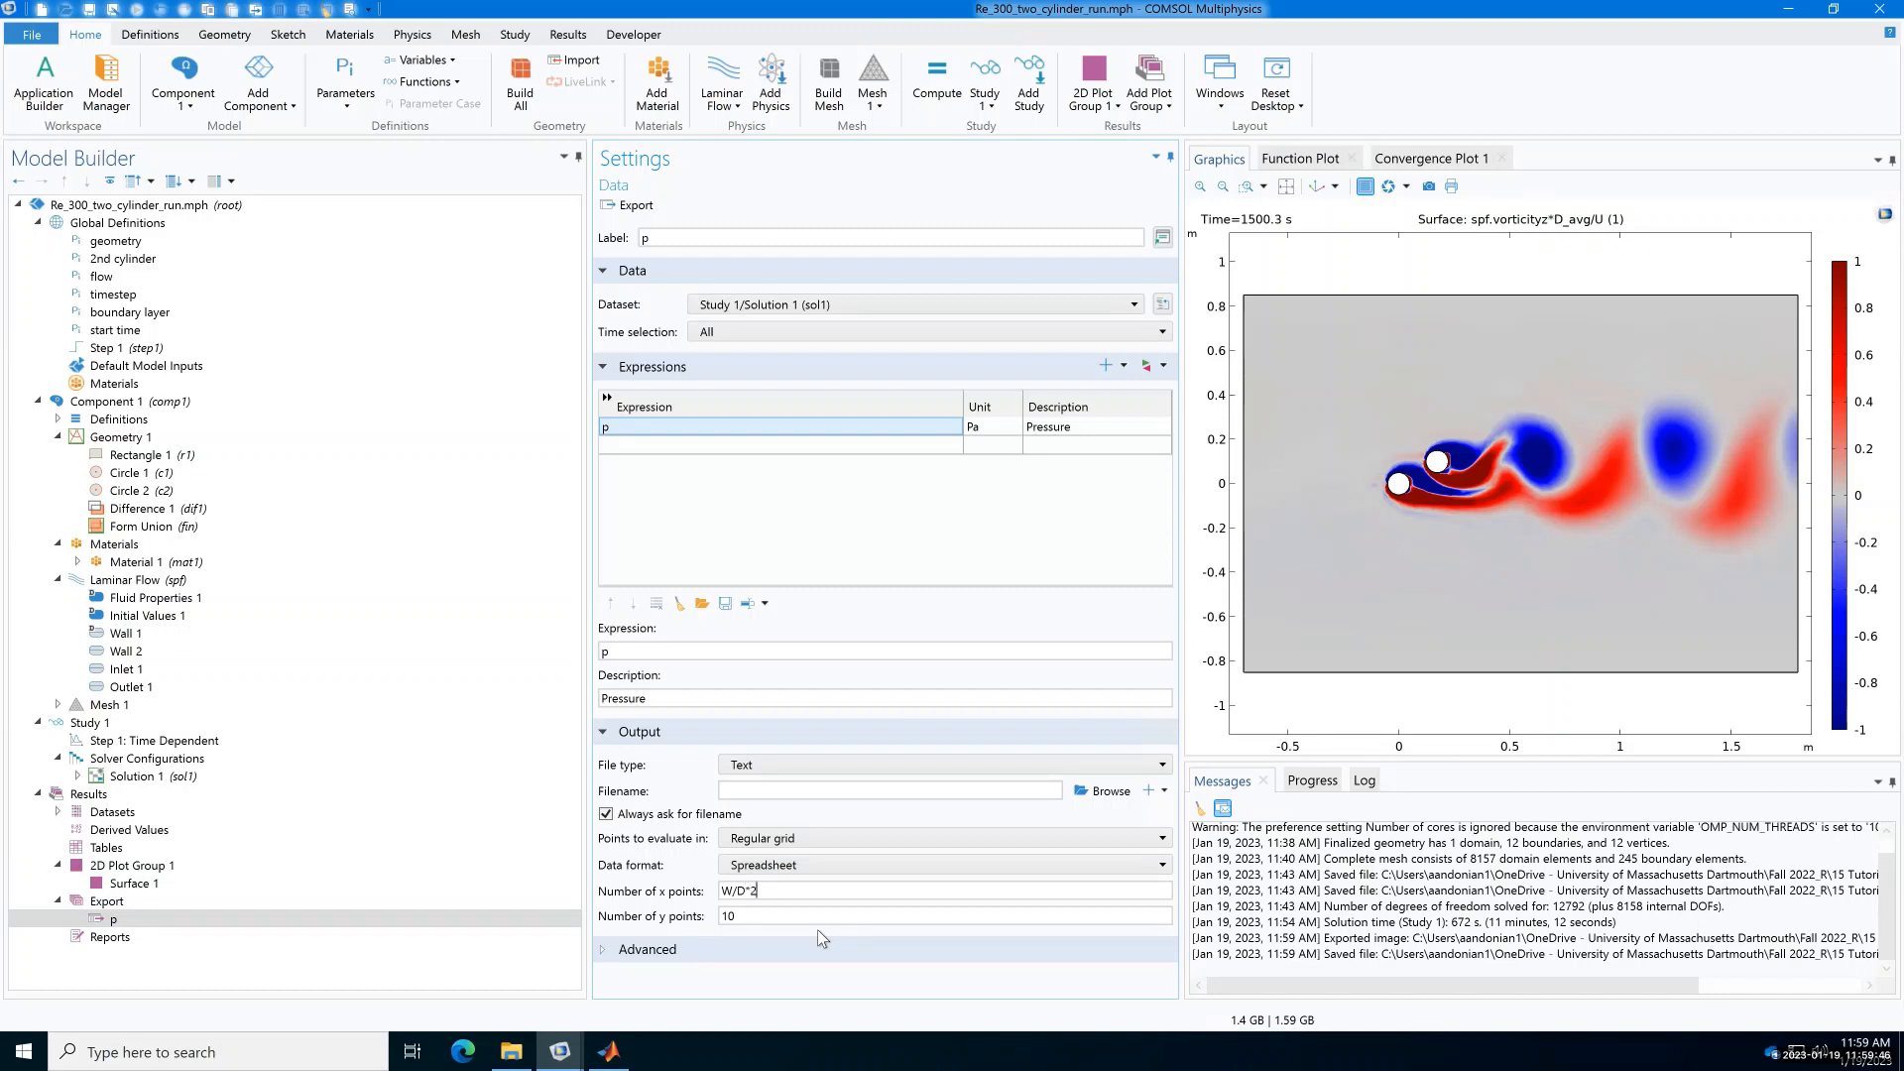
key(Tab)
Step: Exclude the header from the exported pressure file in the advanced settings
click(644, 950)
scroll(694, 922, down, 2)
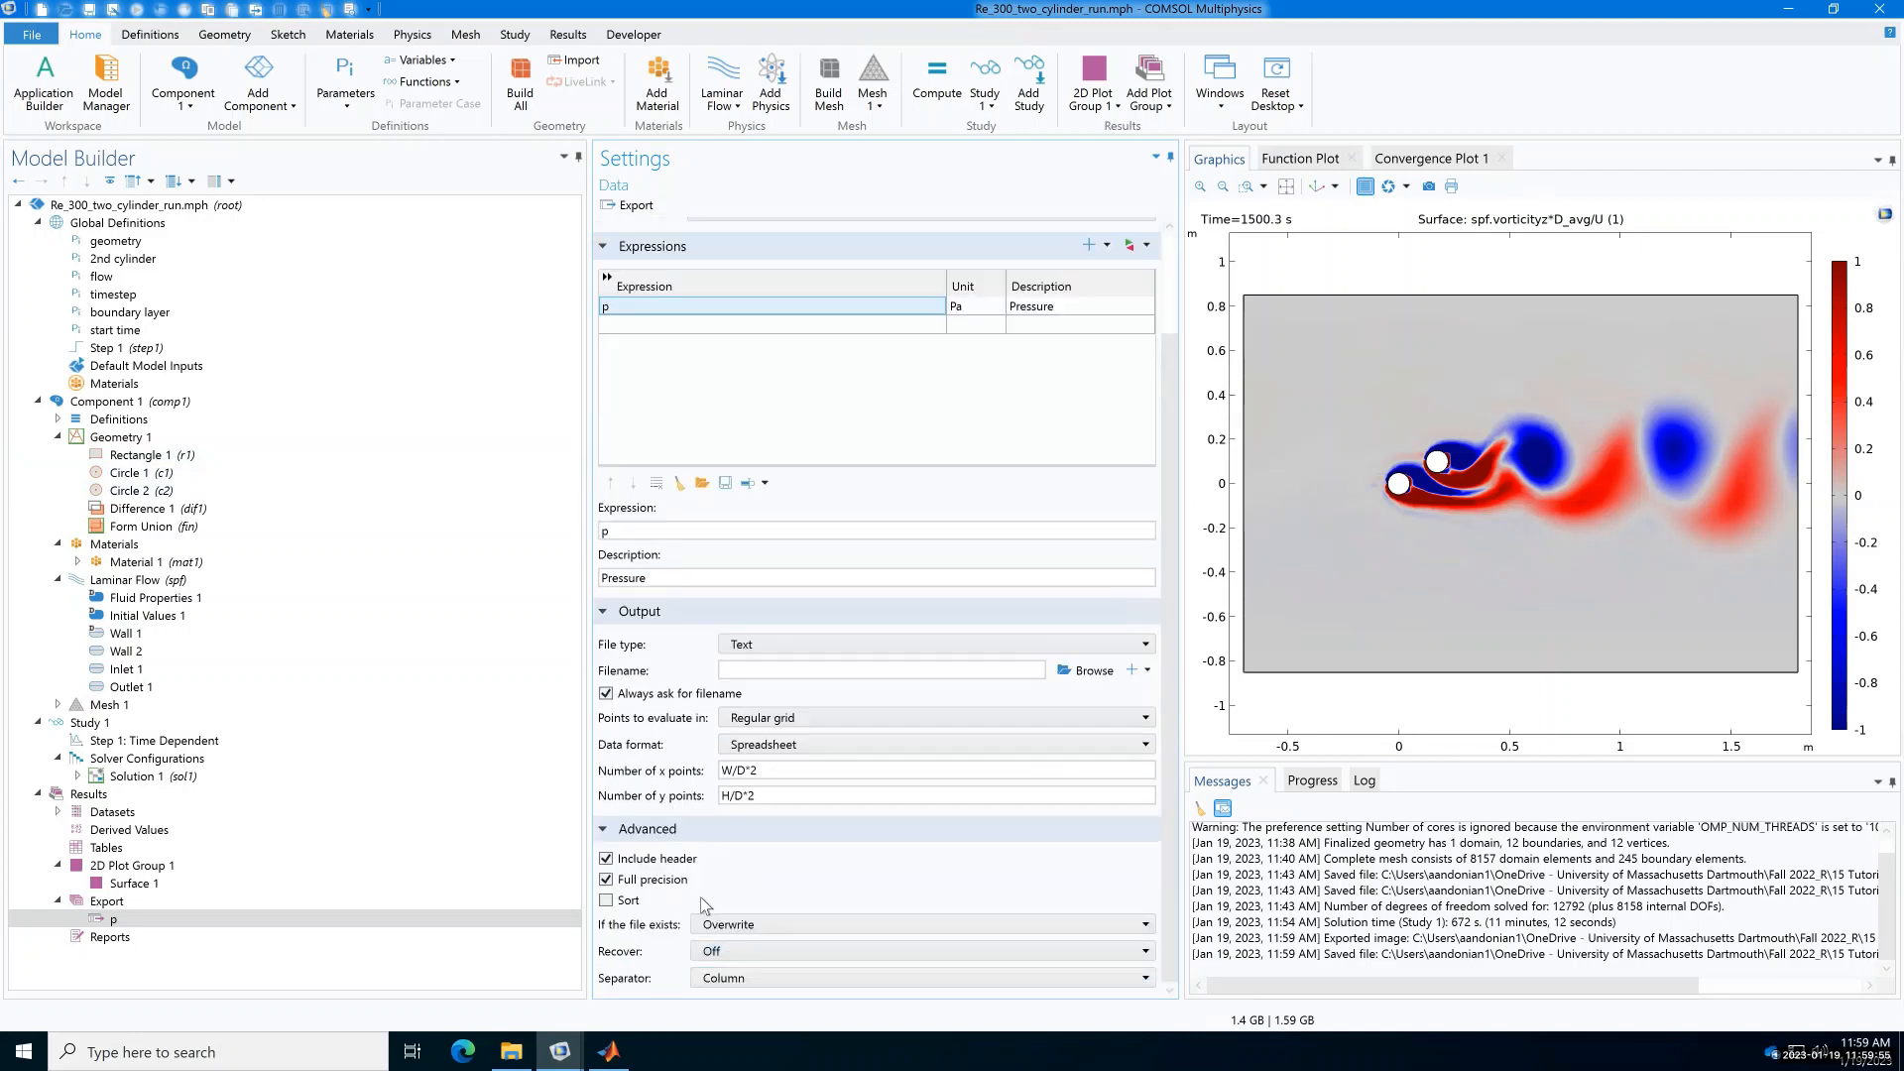
click(654, 863)
Step: Export the pressure data to the 15 Tutorial V2 folder as p_Re_300_gridx_50_gridy_34.txt, basing the name on the existing Re_7000 text file
drag(1168, 615, 1170, 432)
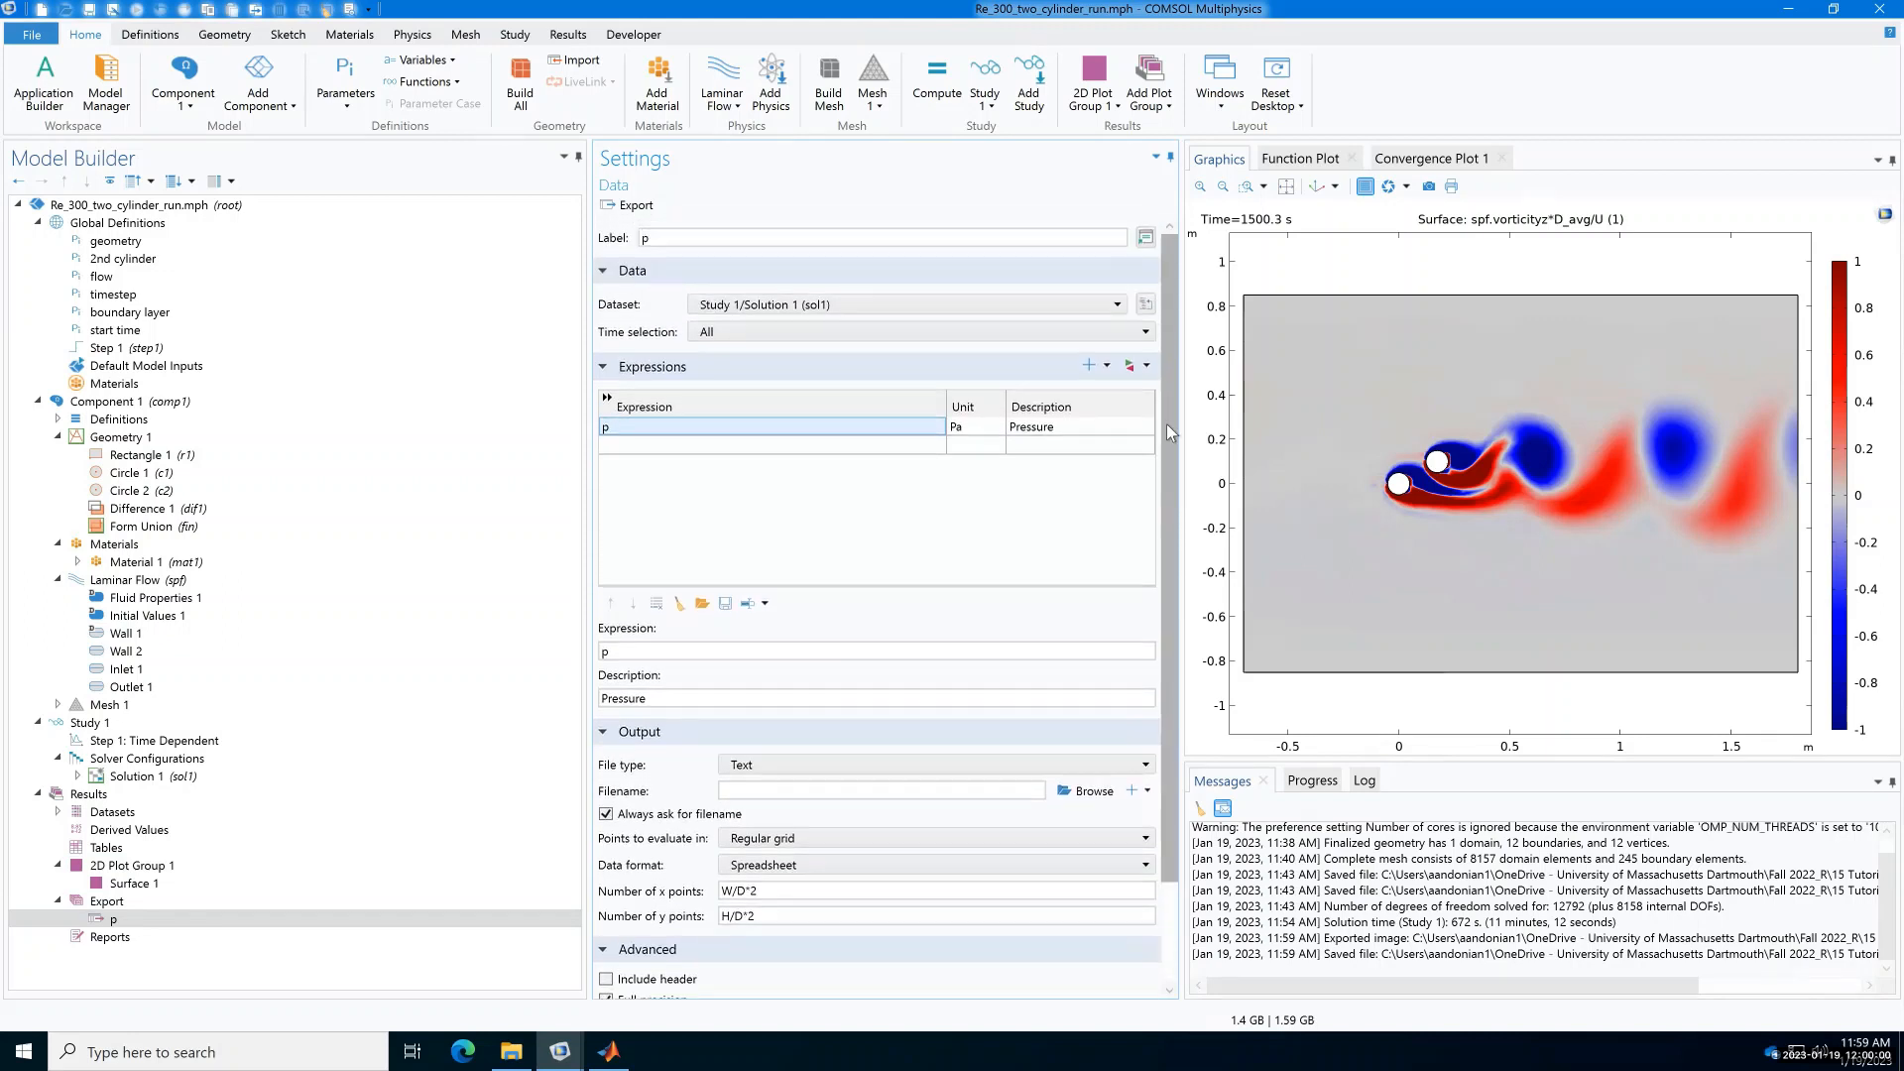
click(629, 206)
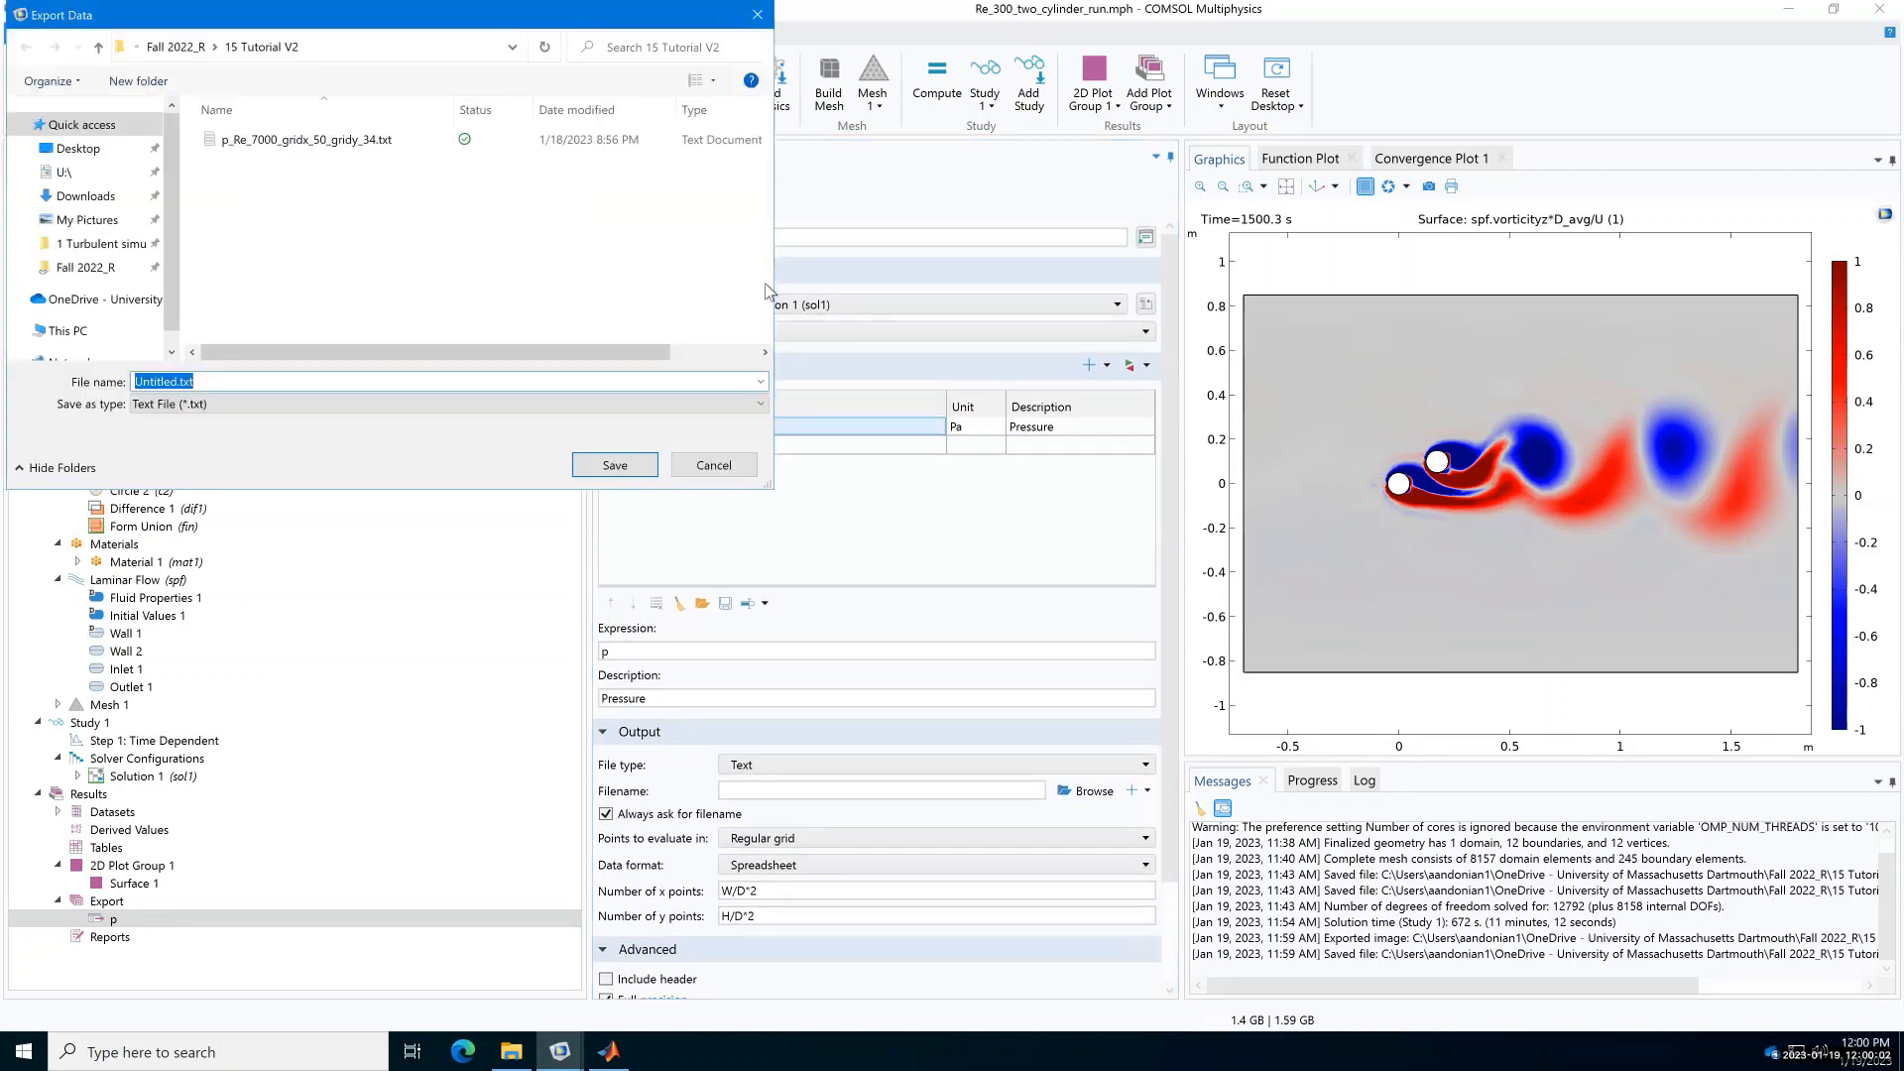
click(298, 146)
click(194, 382)
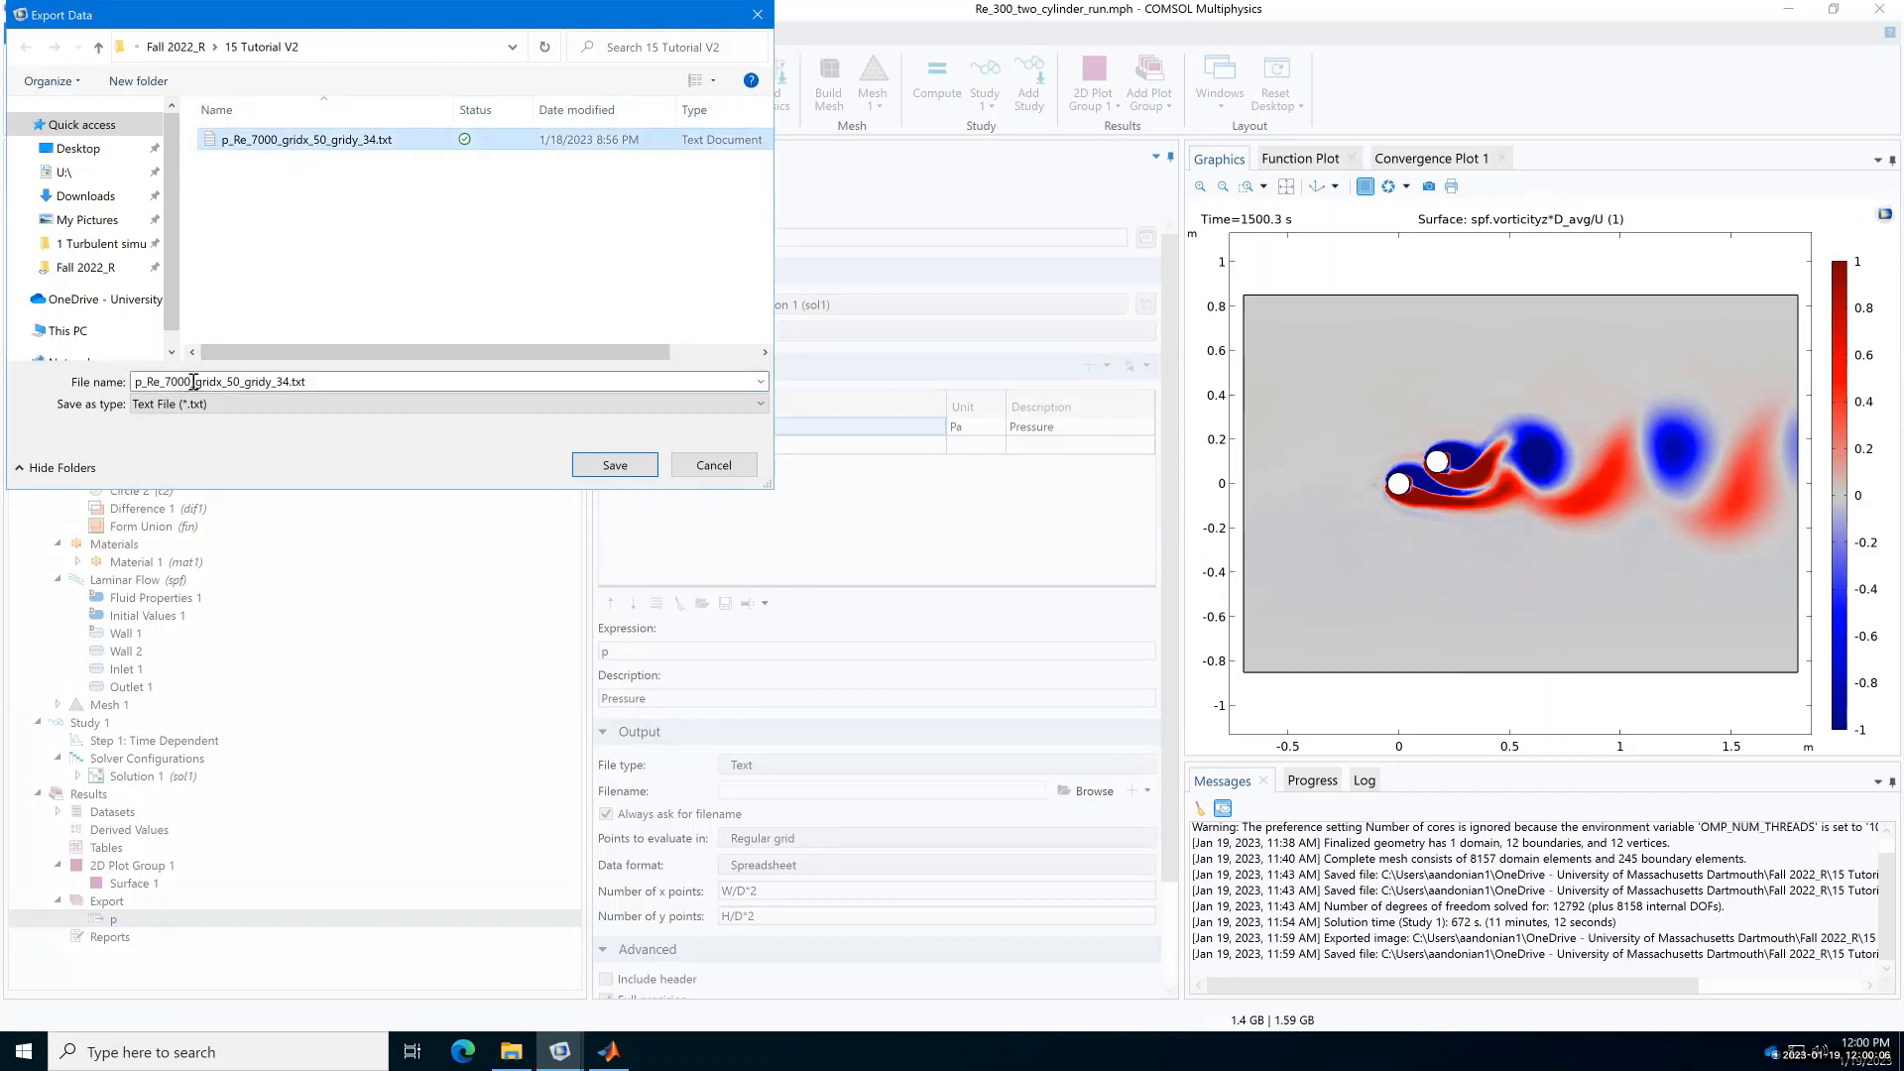
click(189, 382)
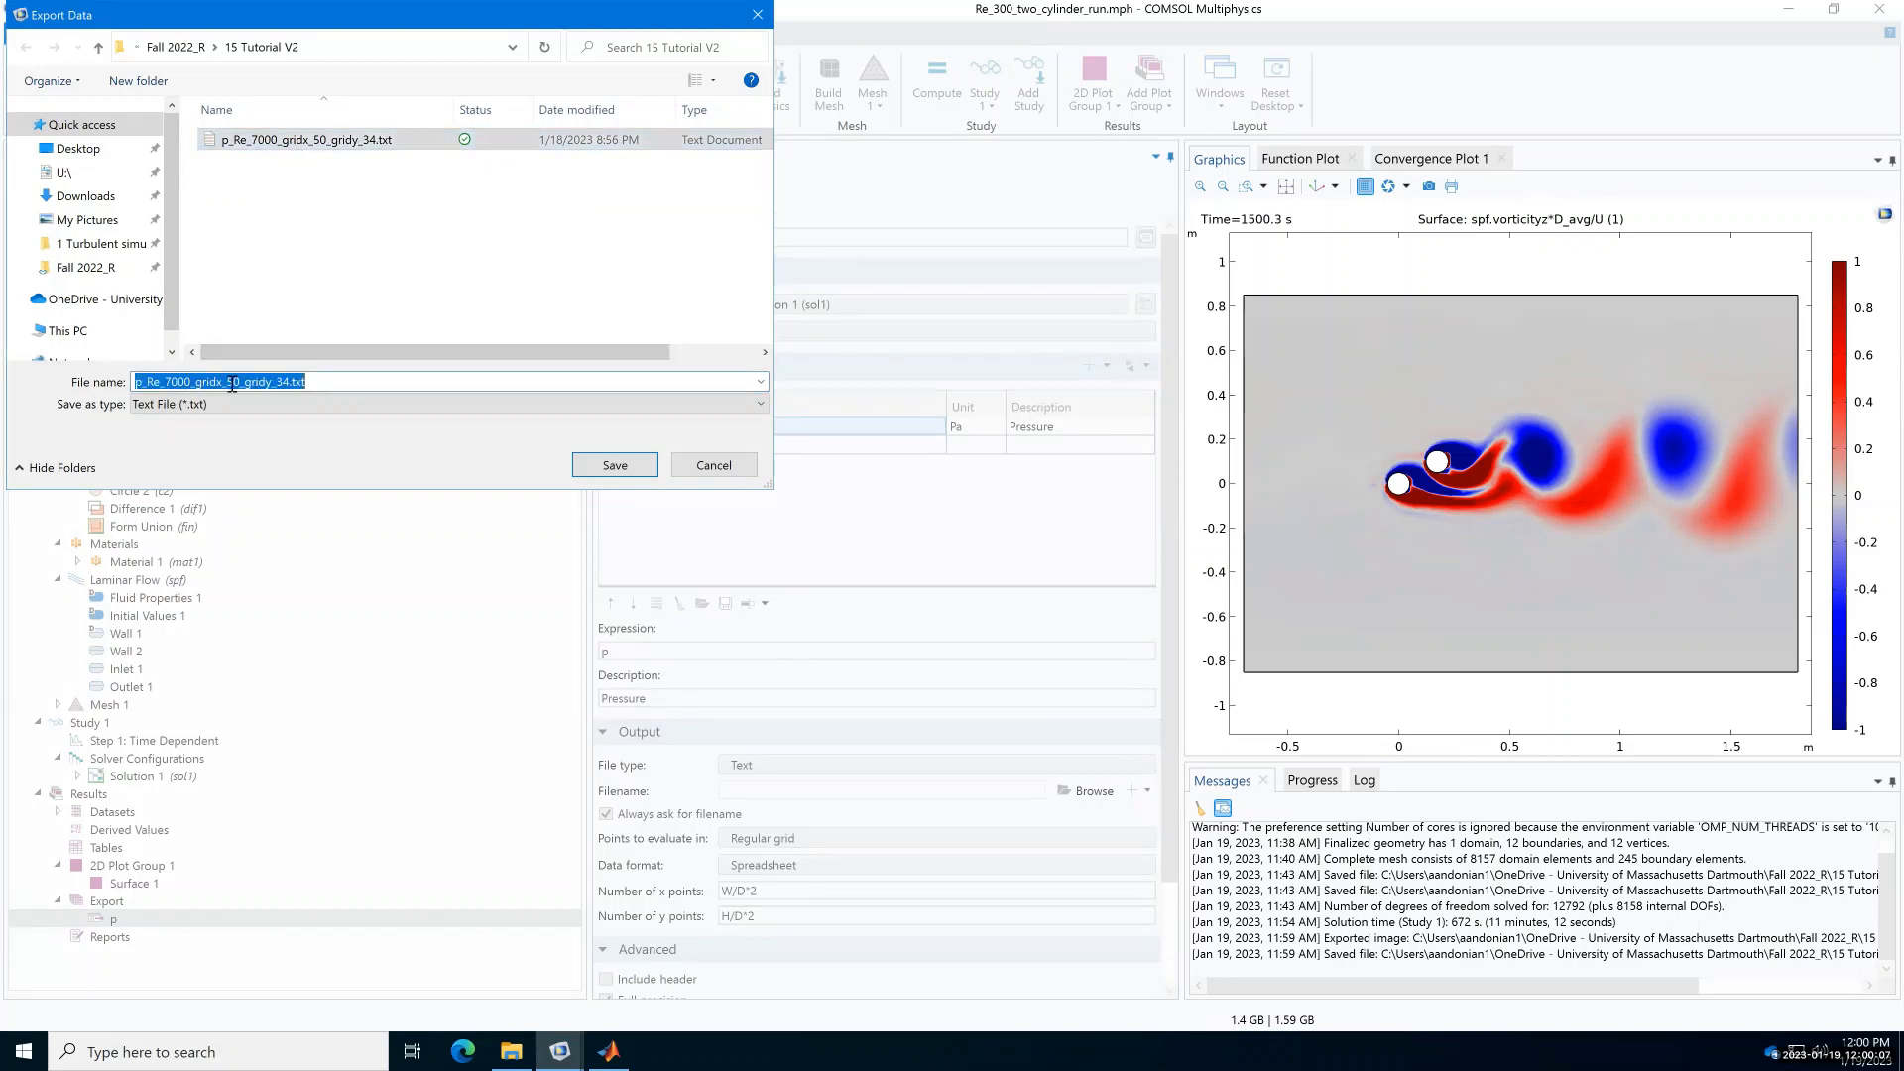
click(191, 382)
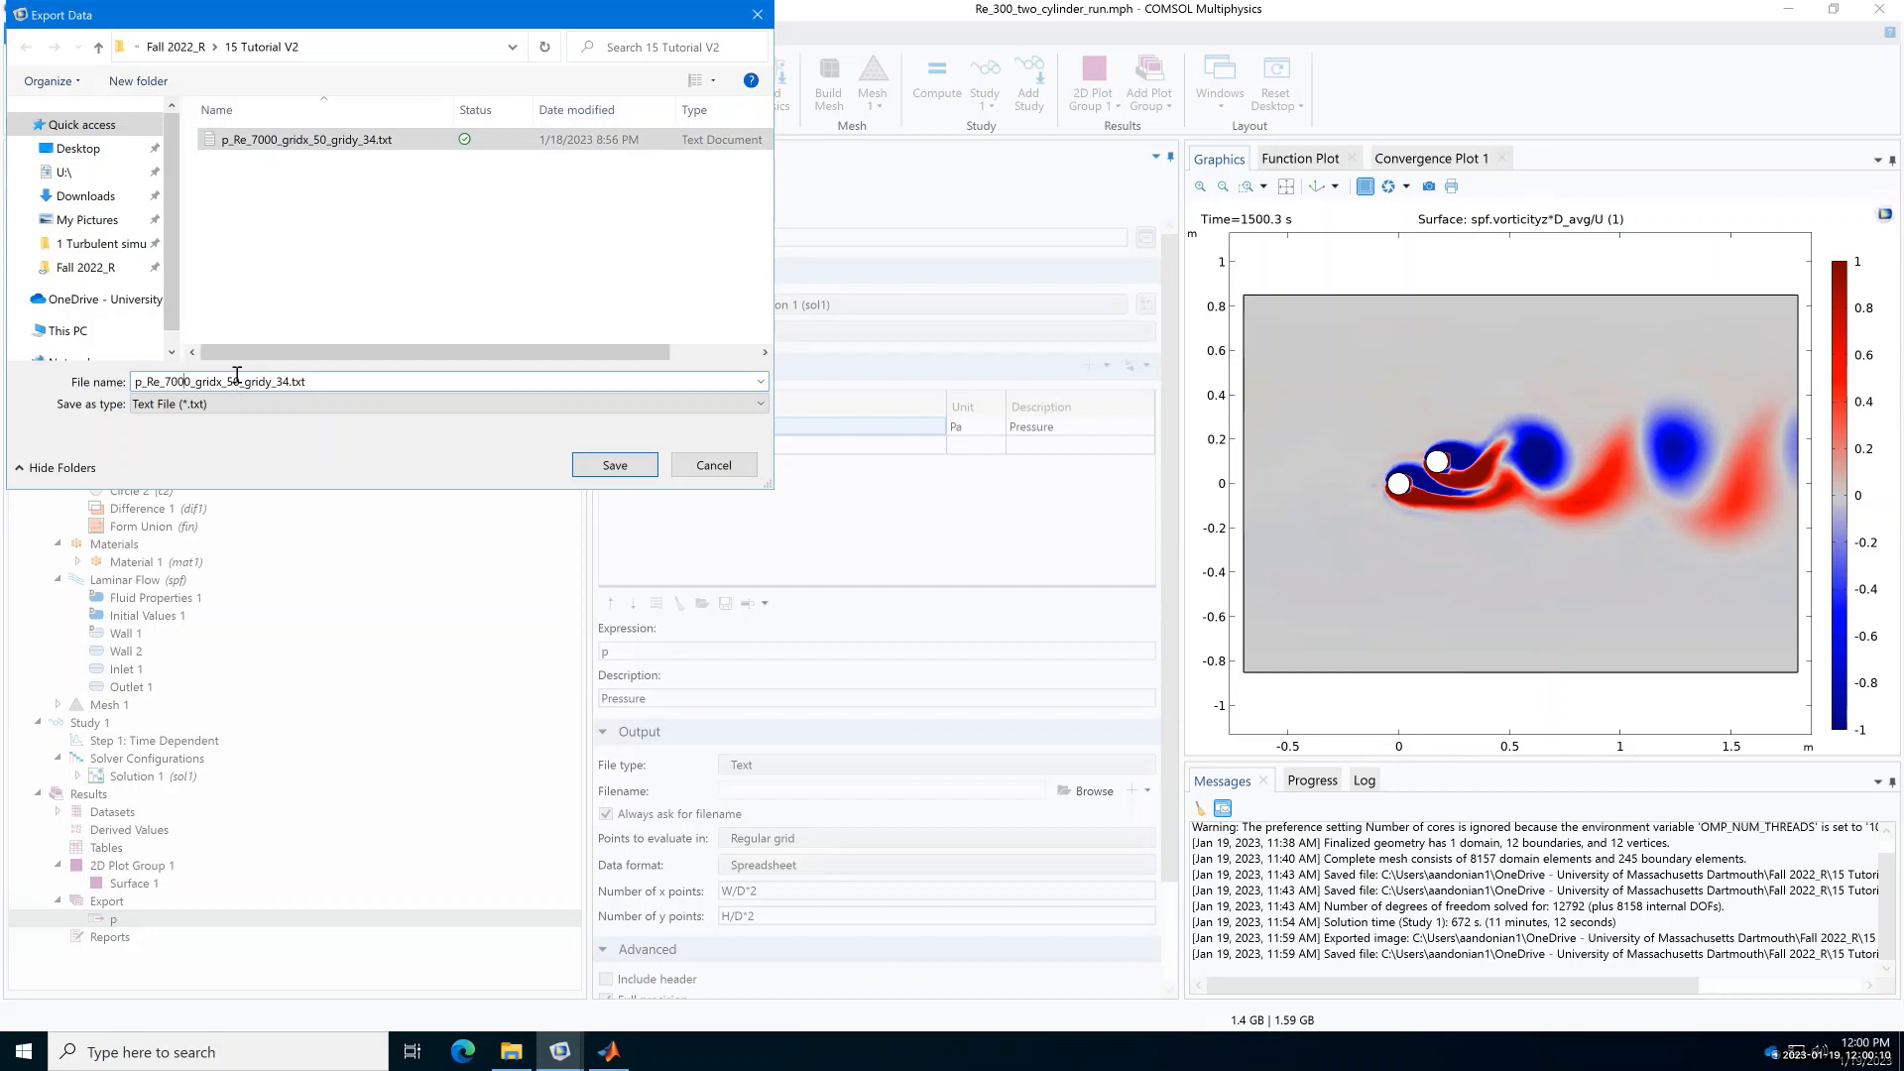
key(BackSpace)
key(BackSpace)
key(BackSpace)
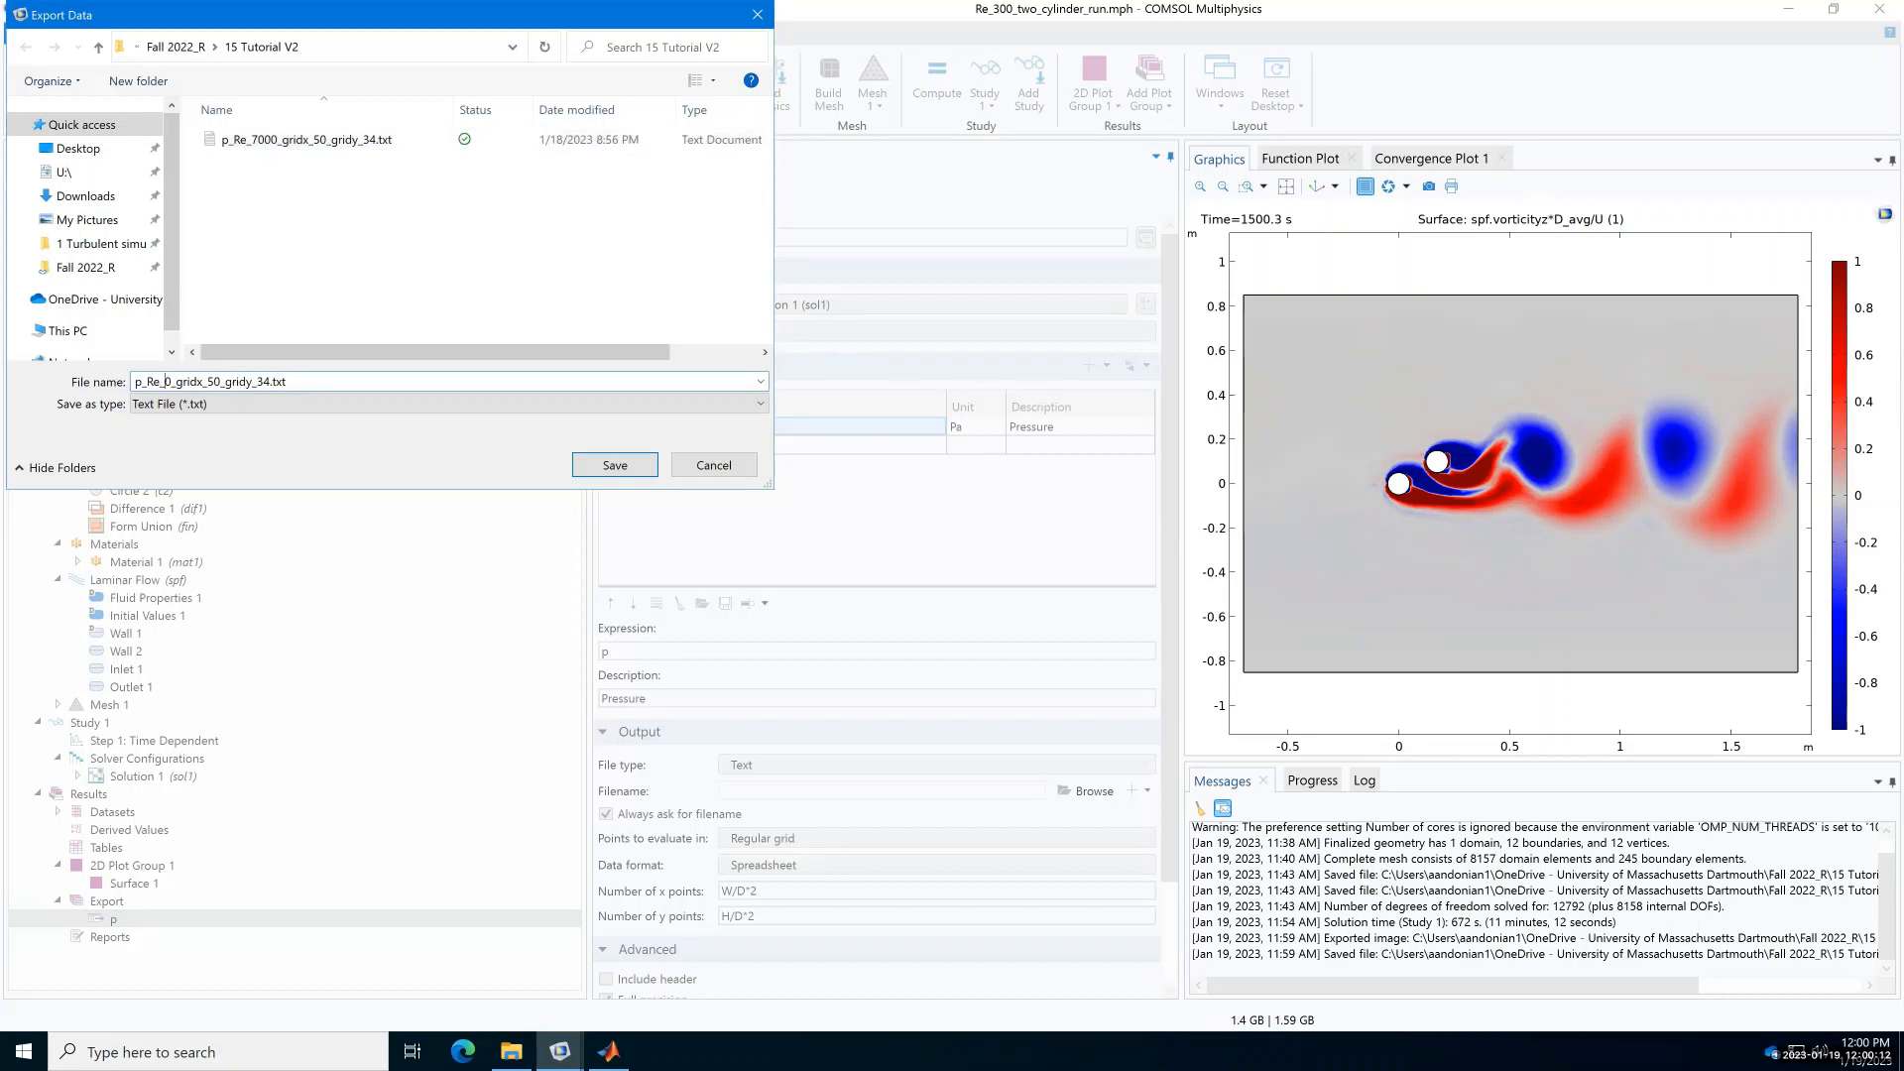
text(300)
key(Return)
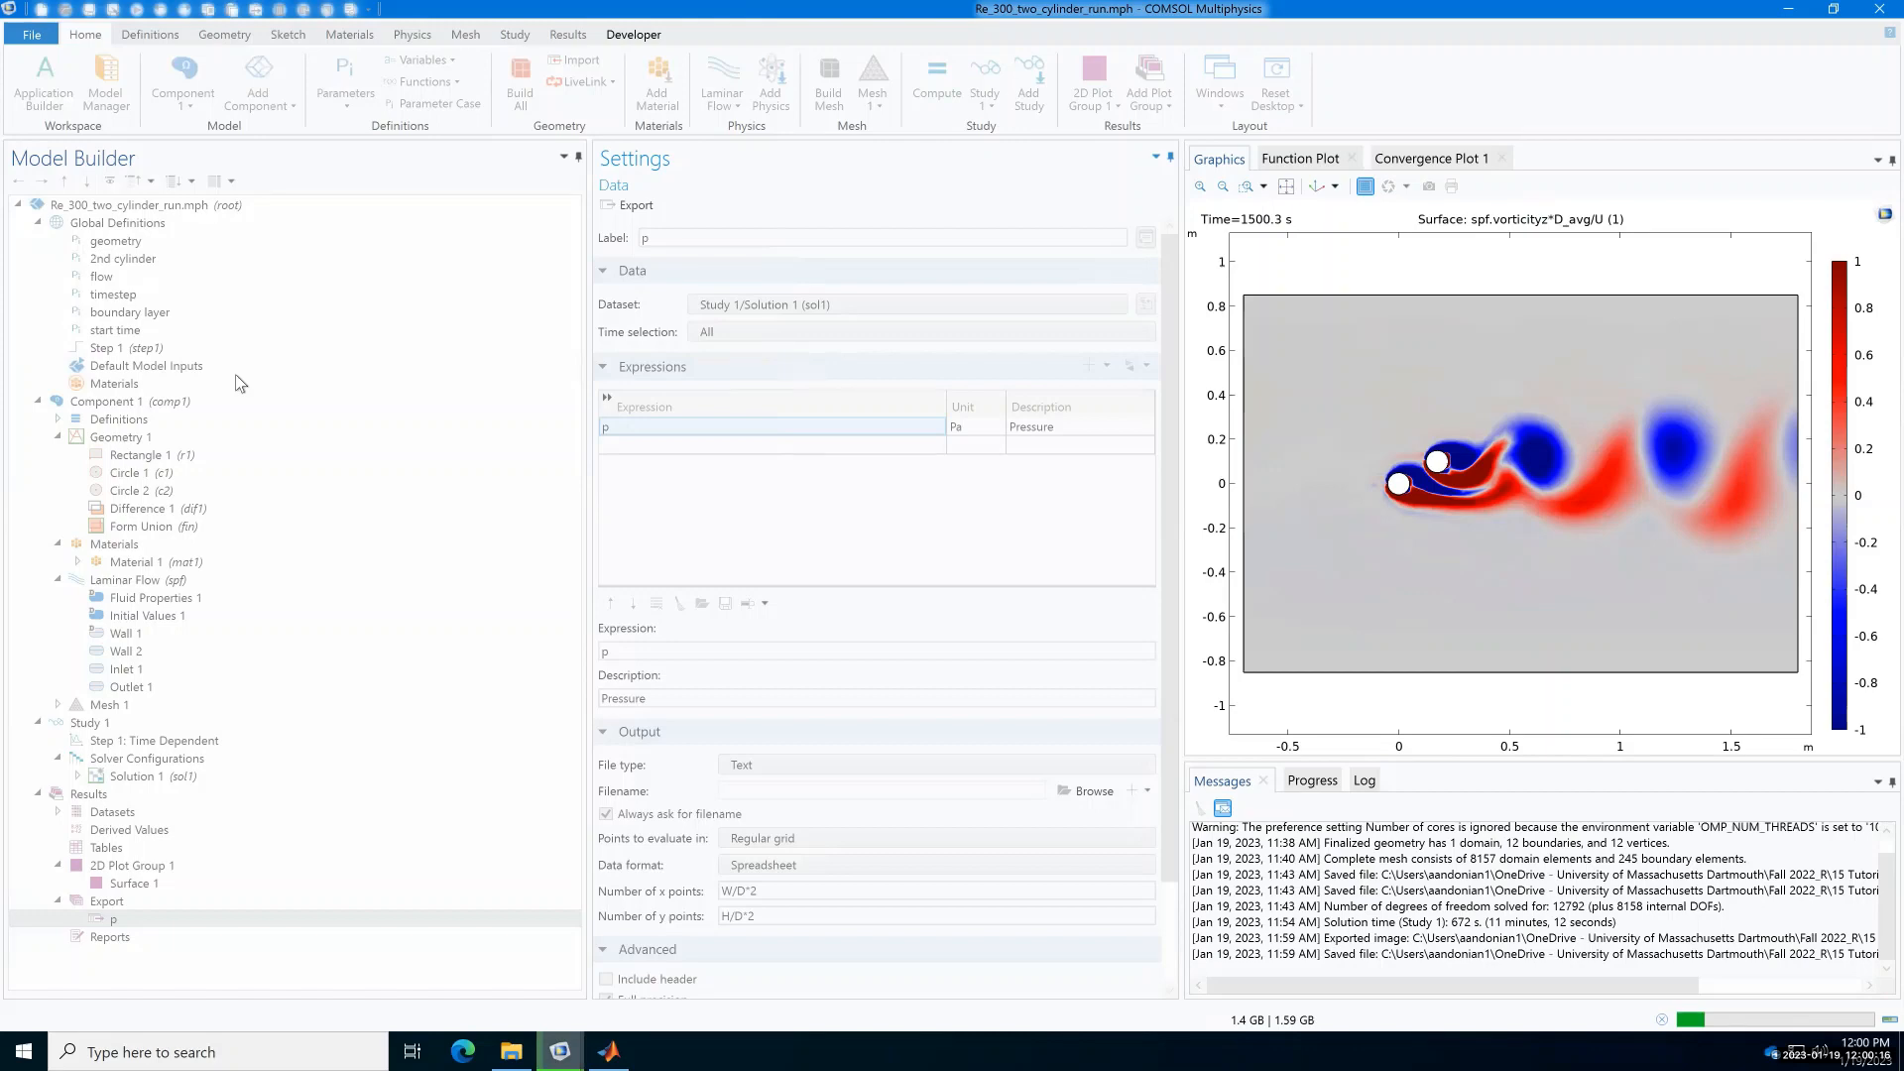